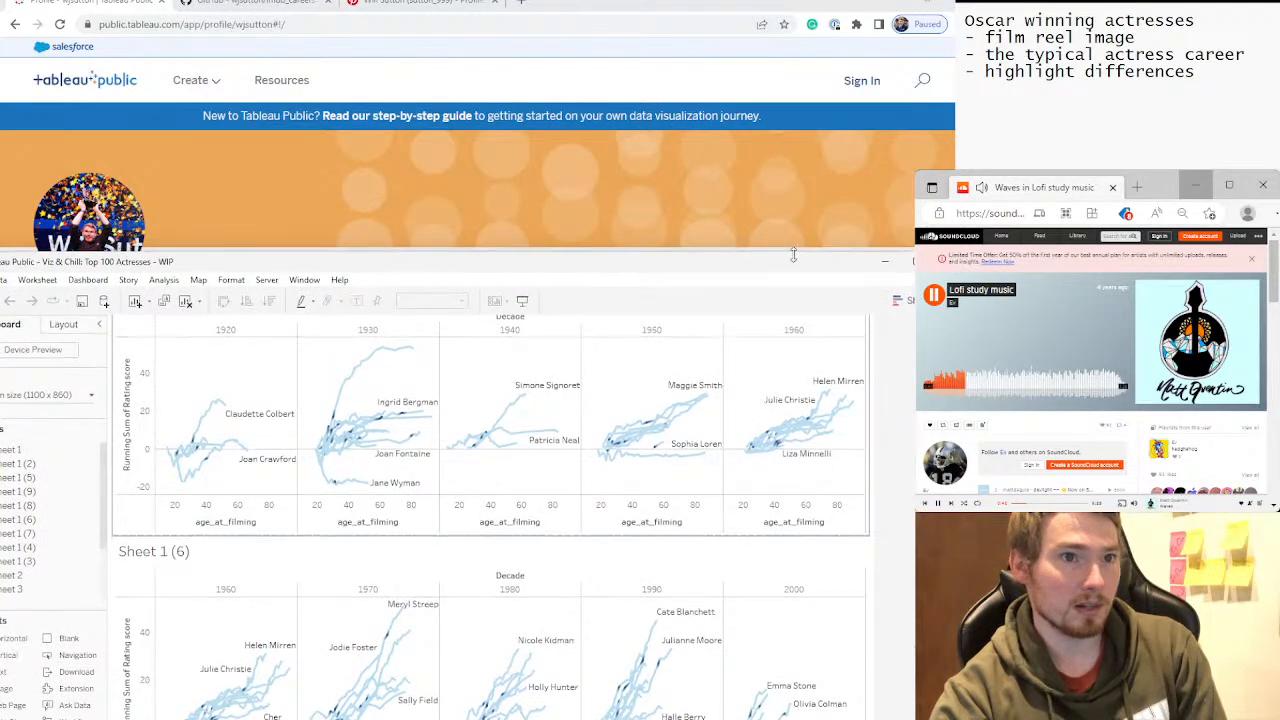
Switch to RStudio, maximize its window, go to the start of get_imdb_data.R and clear the console.
drag(795, 265, 816, 189)
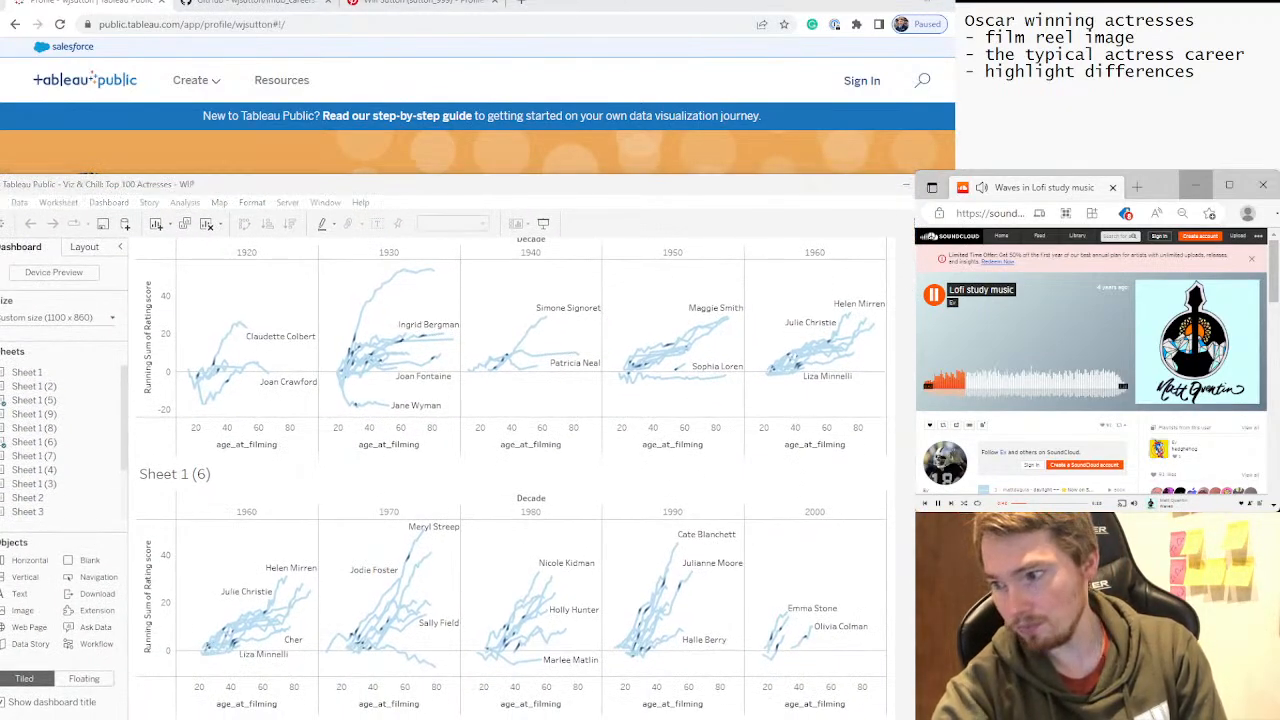
drag(912, 315, 912, 410)
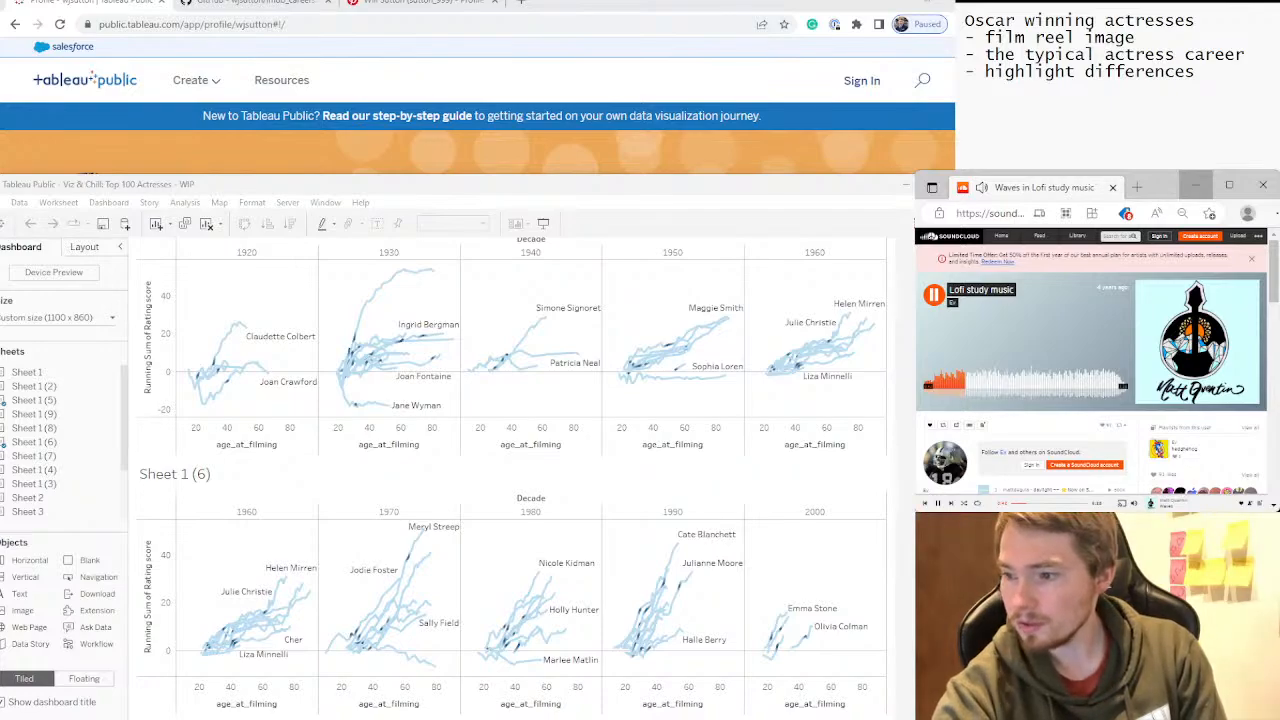
key(alt+Tab)
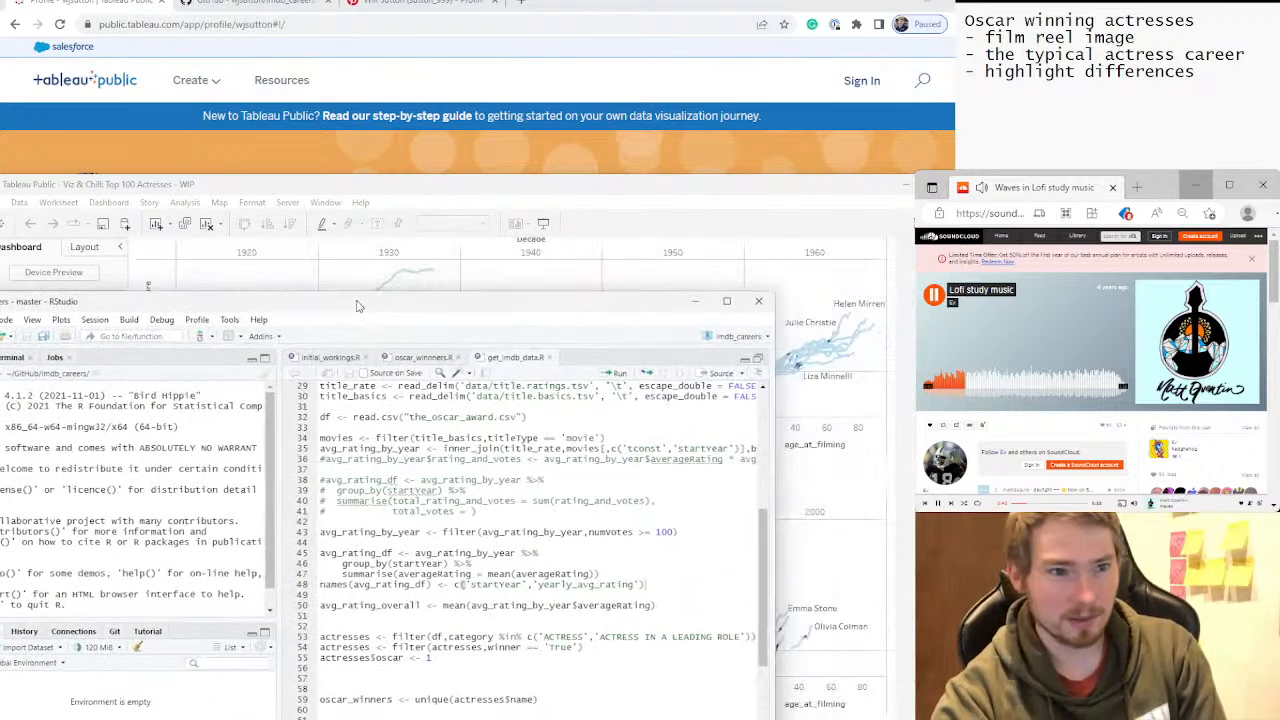
click(770, 217)
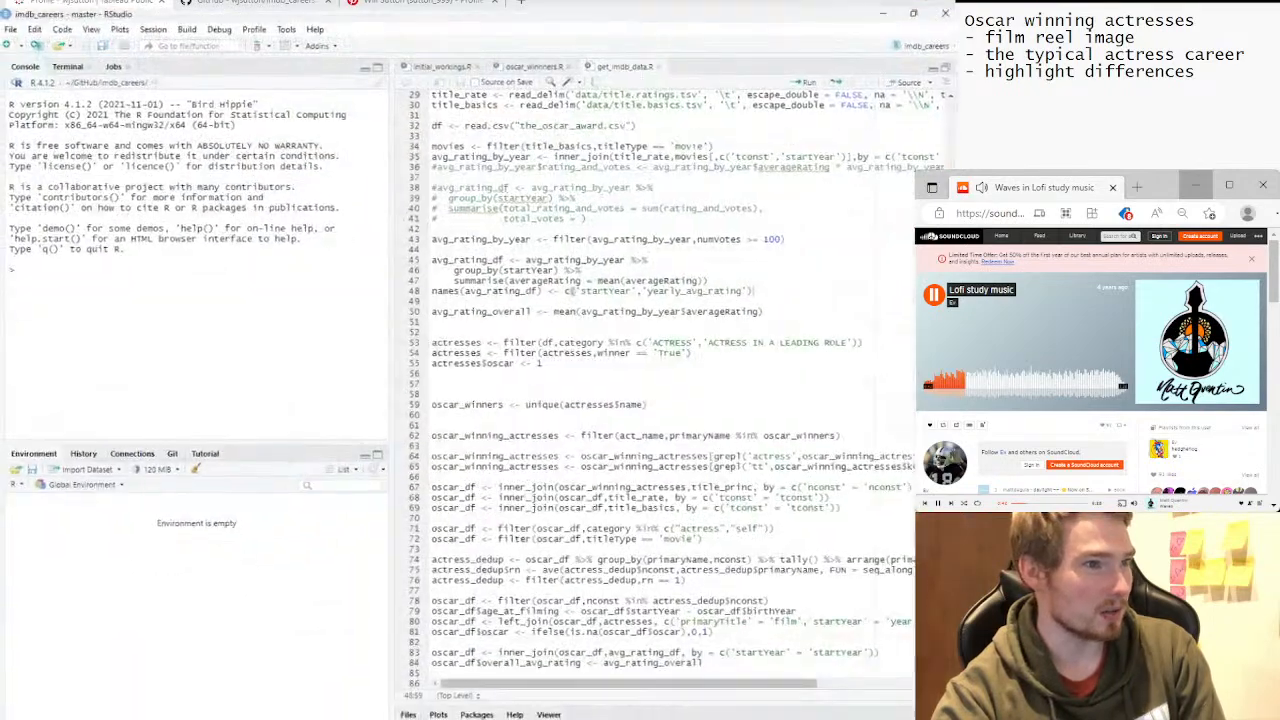
click(613, 329)
scroll(613, 329, up, 3)
scroll(660, 370, up, 3)
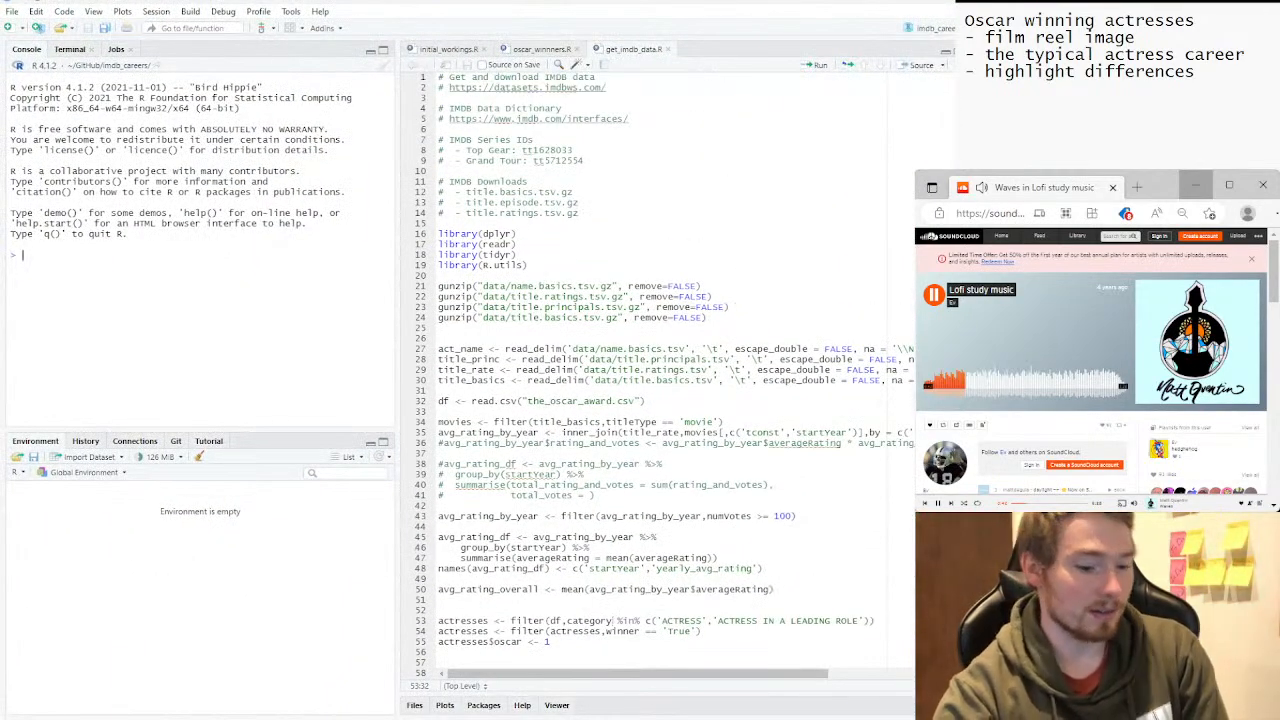
key(ctrl+l)
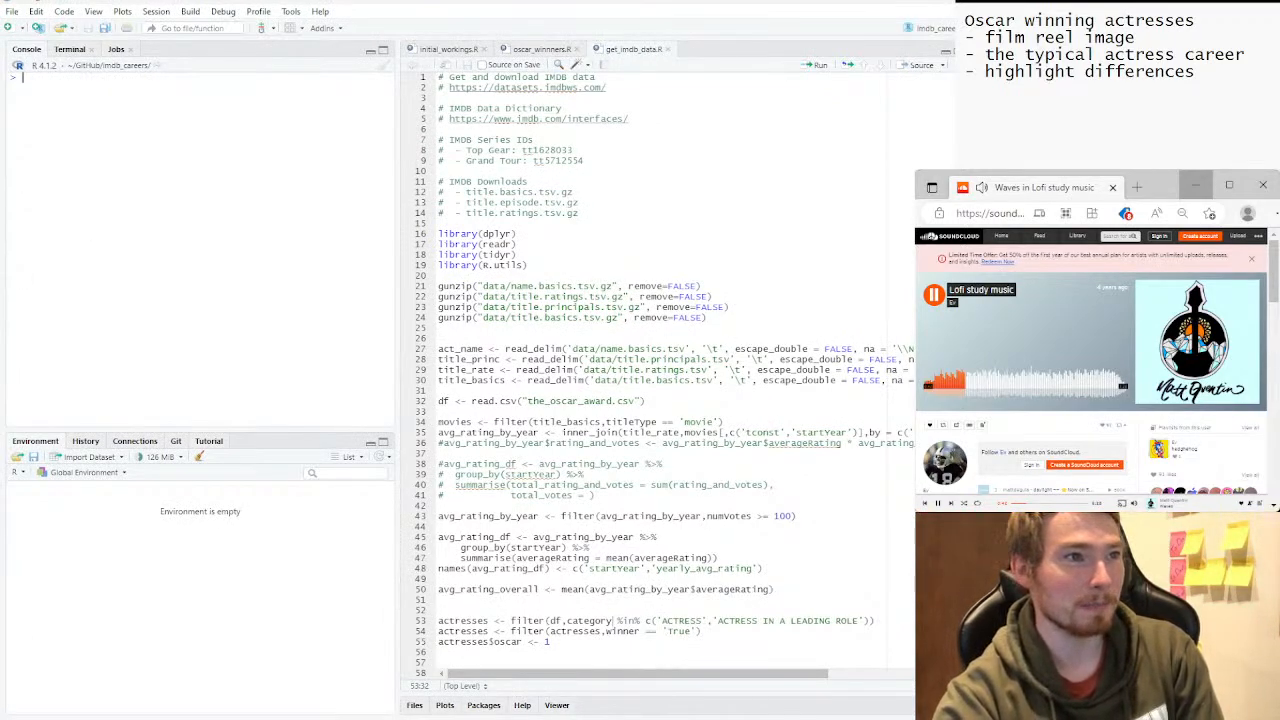
Run the library-loading lines 16–19 of get_imdb_data.R, followed by the data import and processing code in lines 27–84.
drag(438, 233, 438, 275)
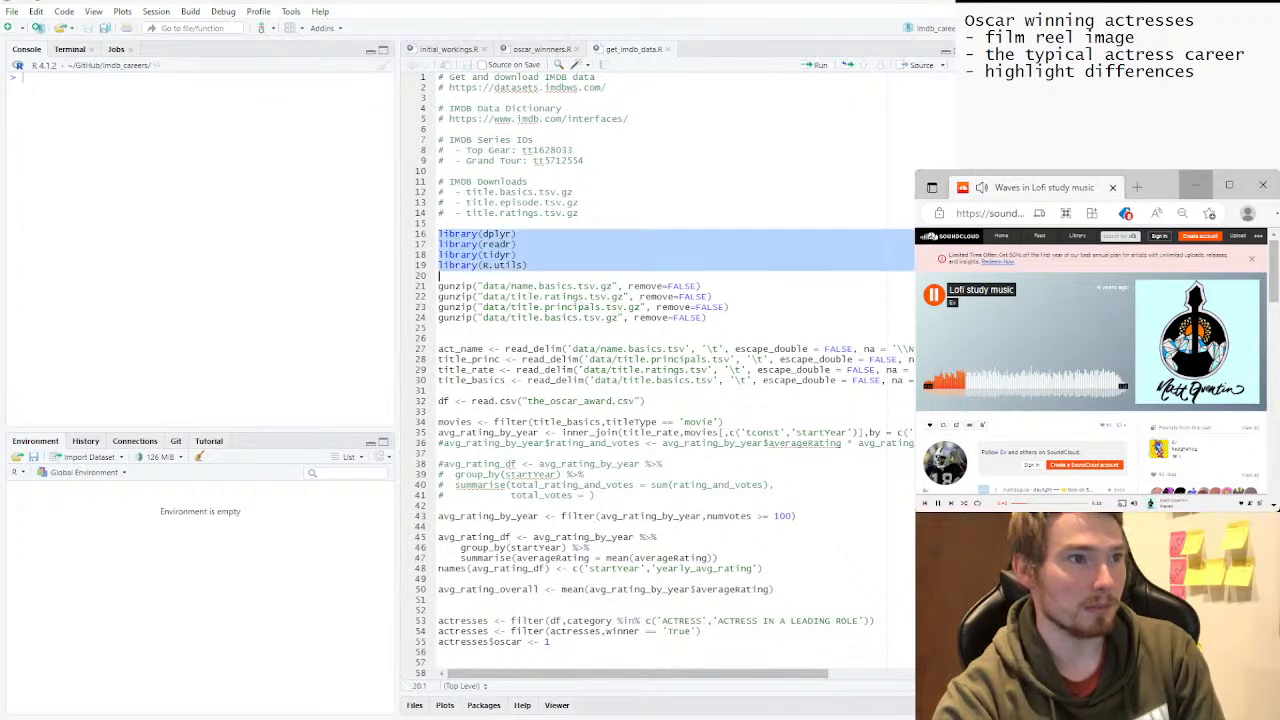
key(ctrl+Return)
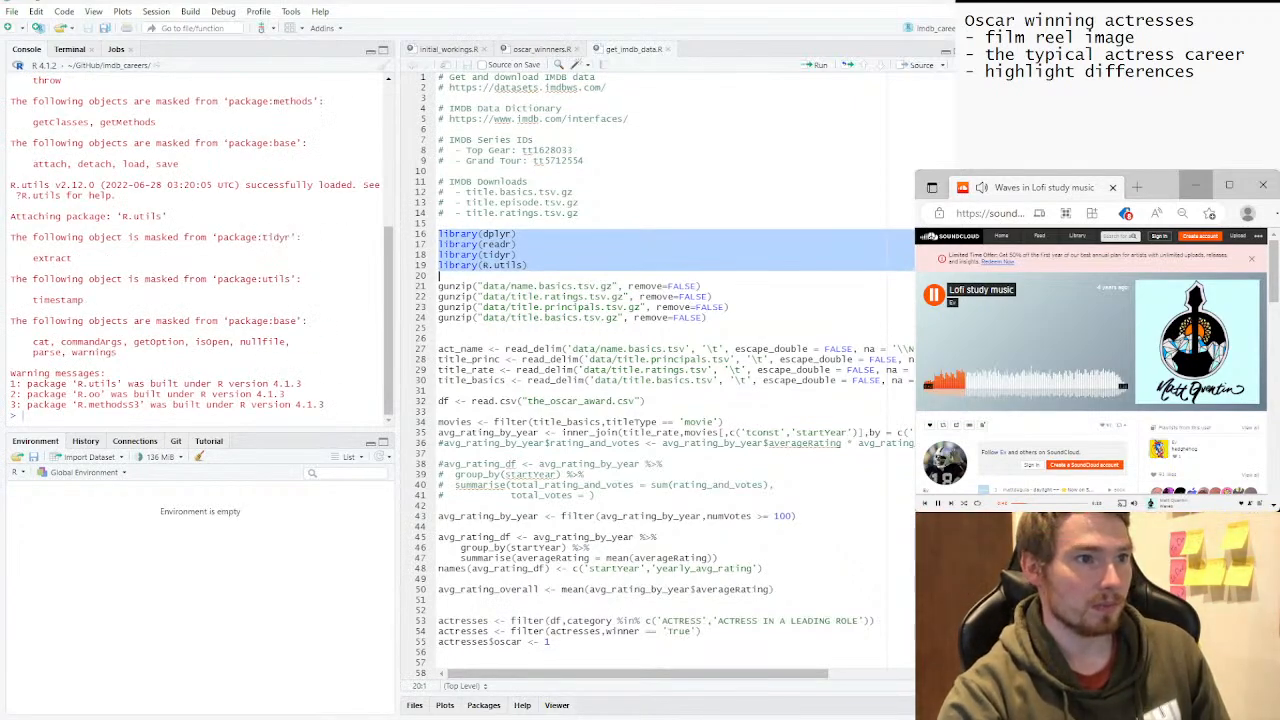
drag(438, 349, 440, 630)
scroll(474, 390, down, 8)
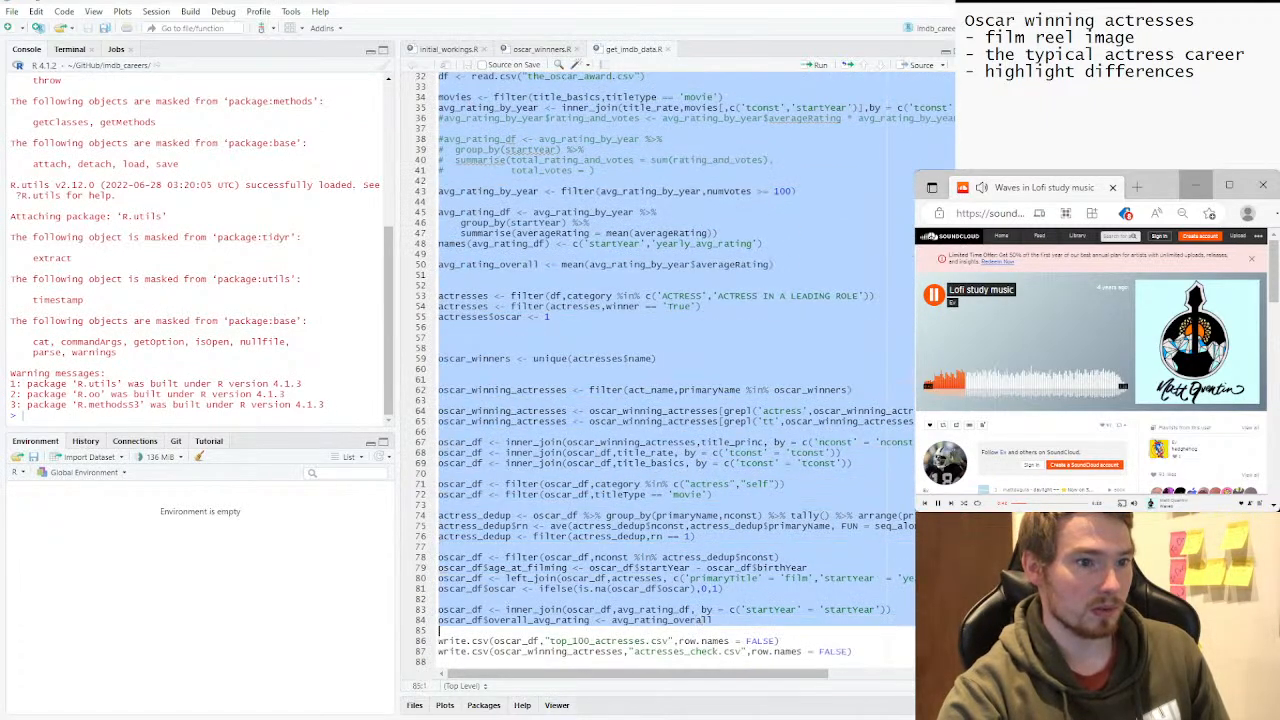
key(ctrl+Return)
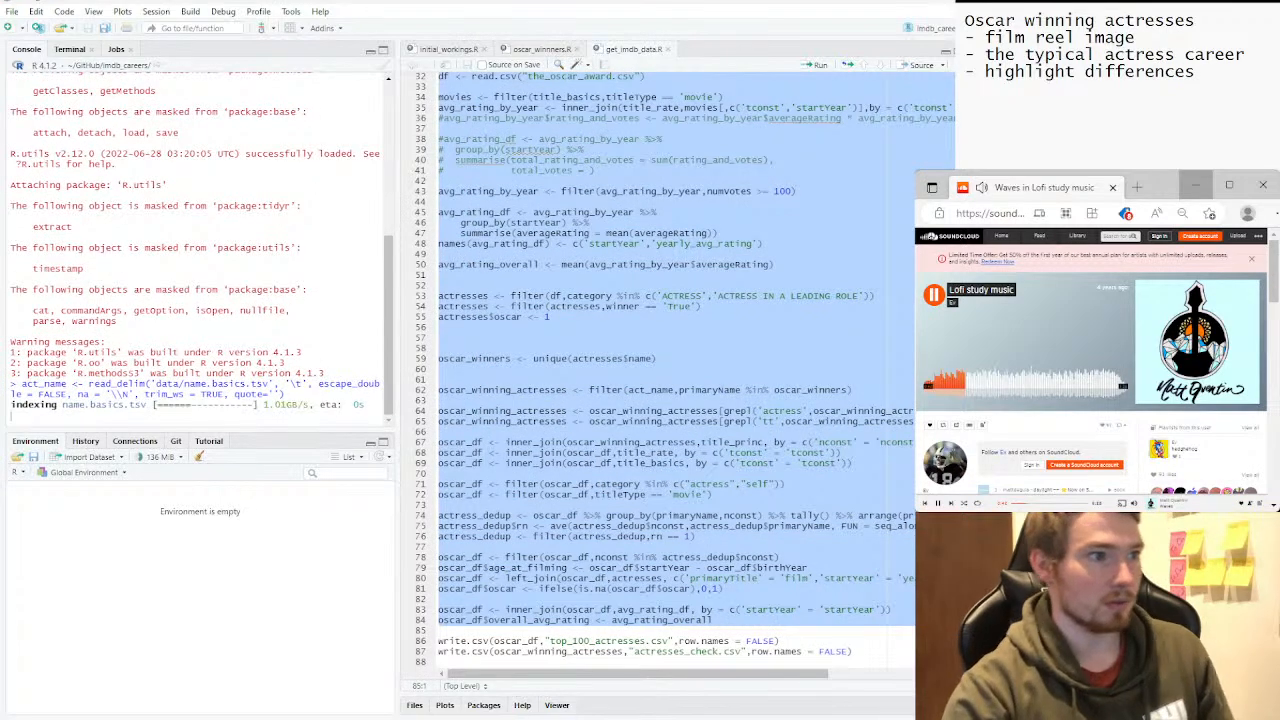
Switch back to the Tableau workbook, maximize it and duplicate the Sheet 1 (5) worksheet.
click(896, 3)
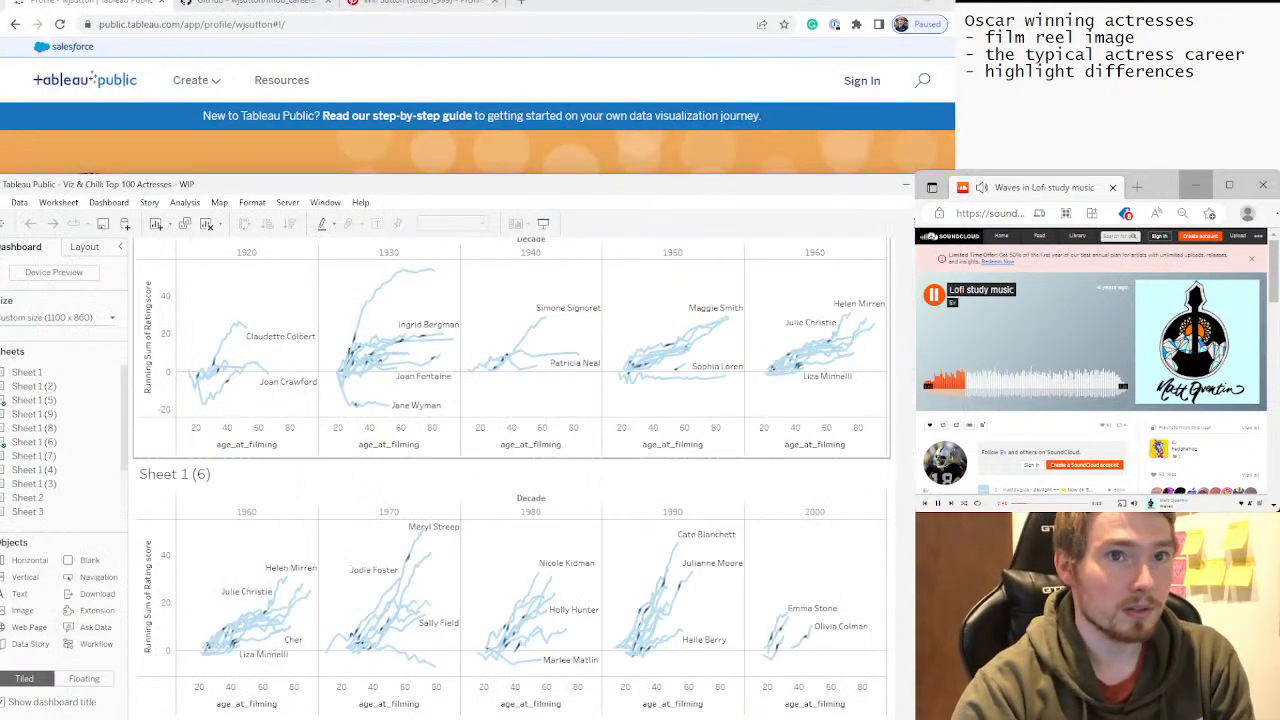
click(952, 184)
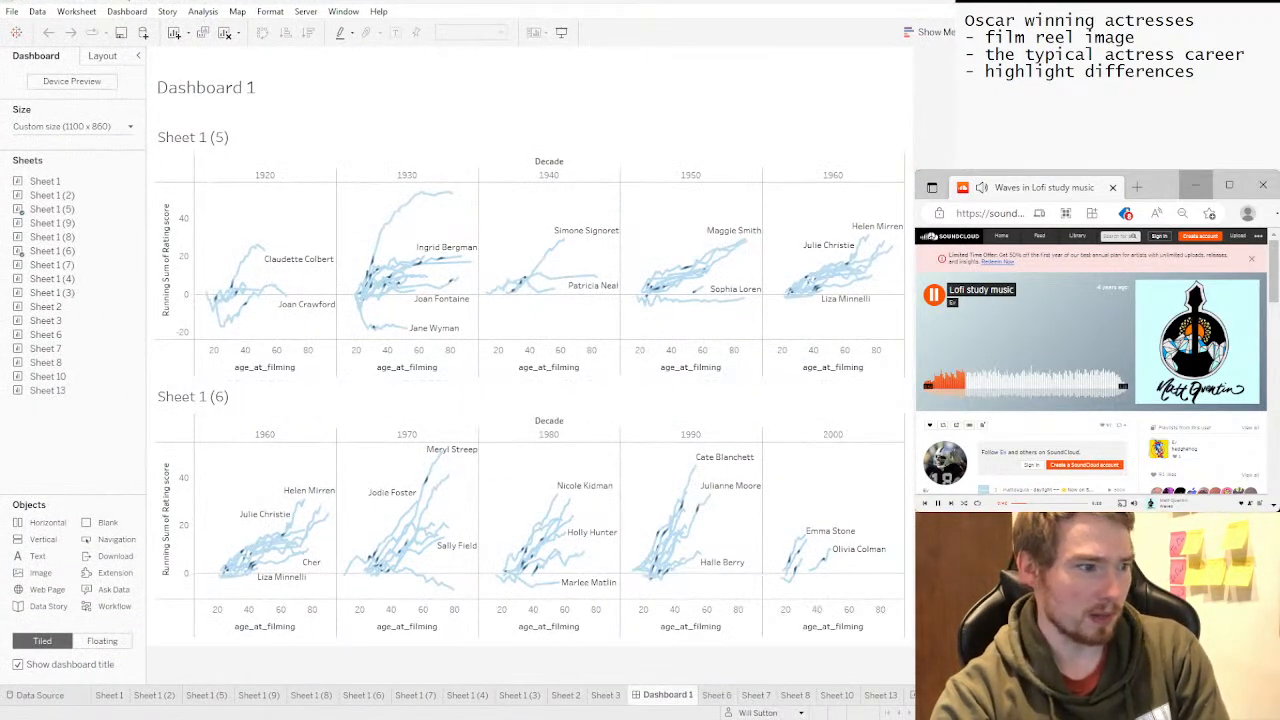
click(207, 695)
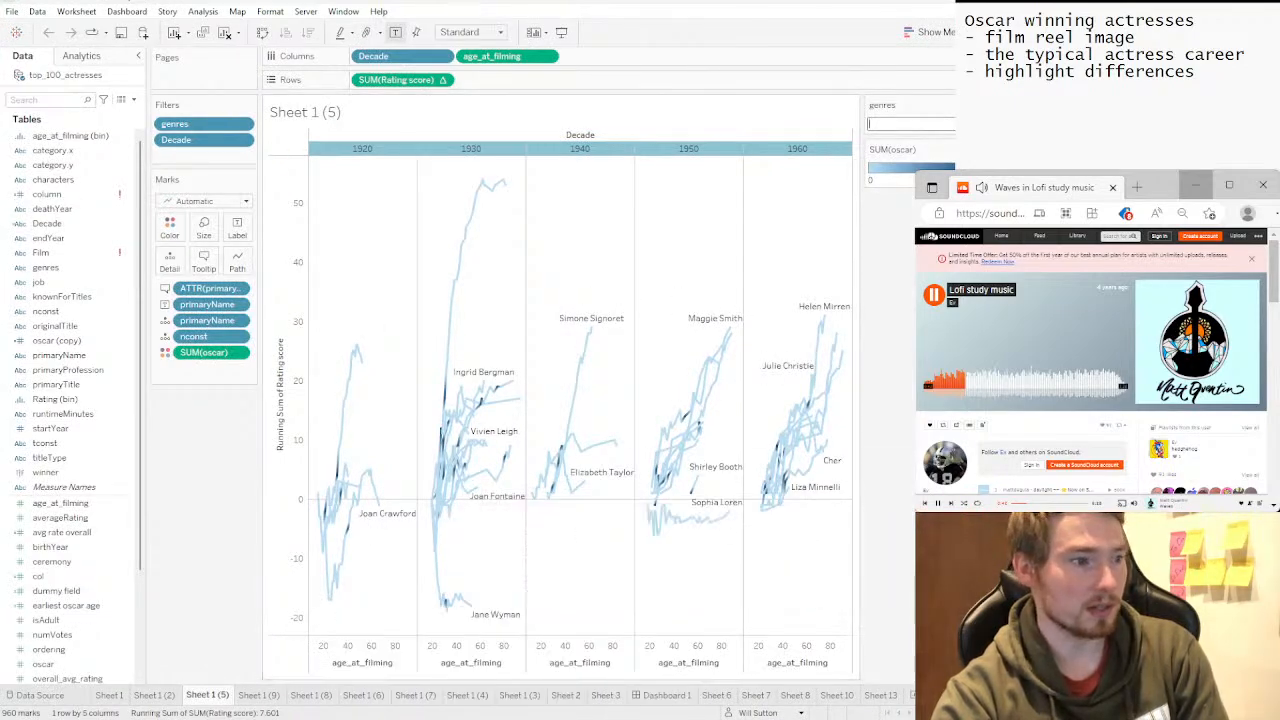
right_click(207, 695)
click(262, 548)
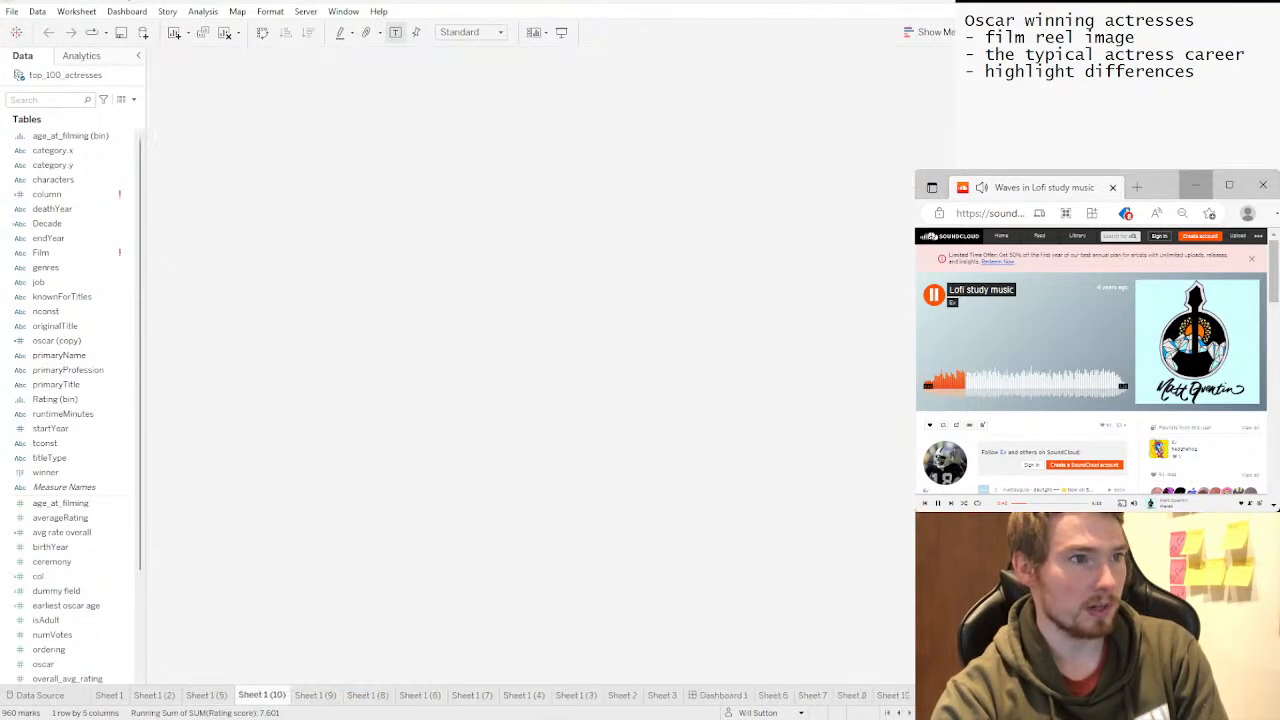
Remove the Decade and genres filters from the duplicated sheet and take Decade off its columns.
click(242, 140)
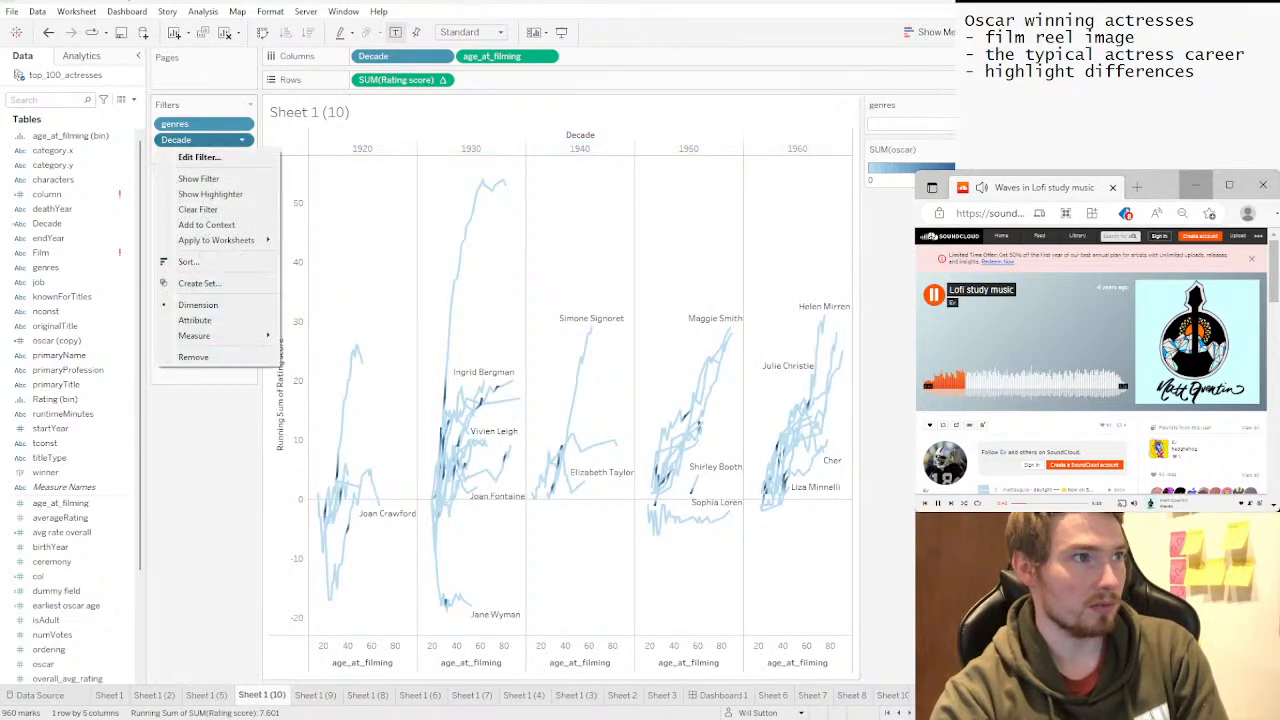
click(193, 357)
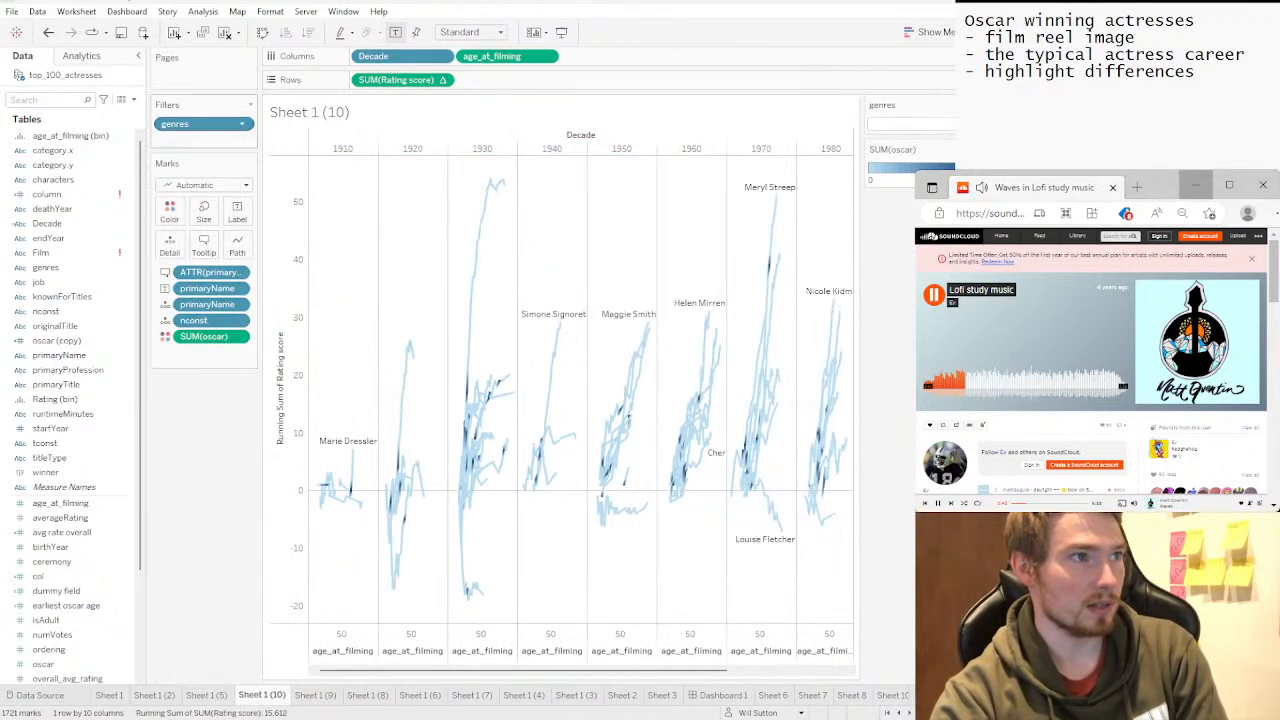
click(242, 123)
click(195, 305)
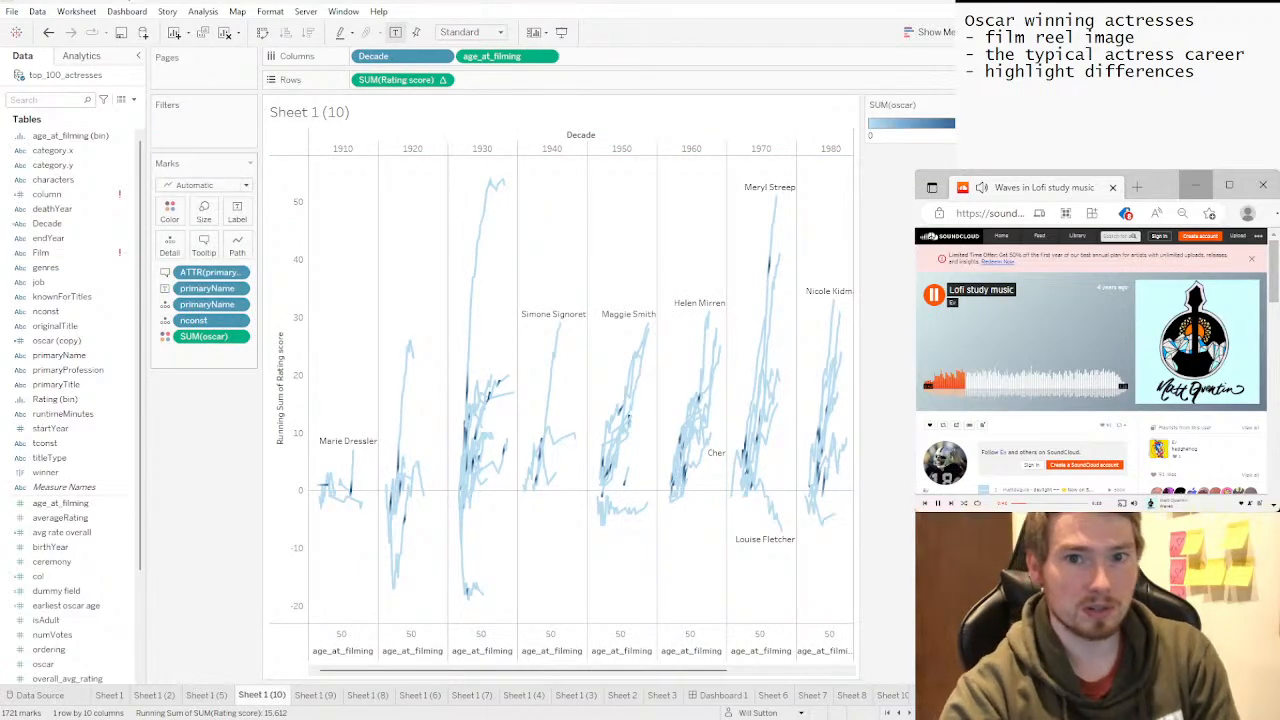
click(442, 56)
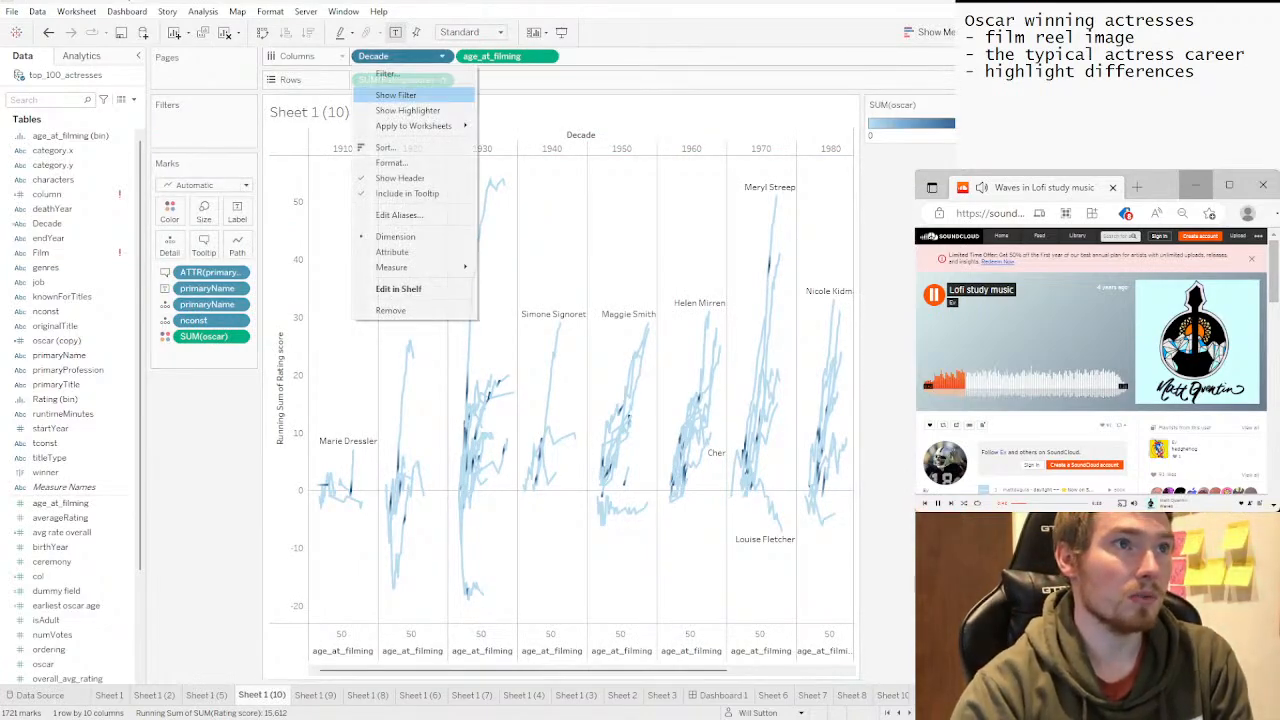
click(390, 310)
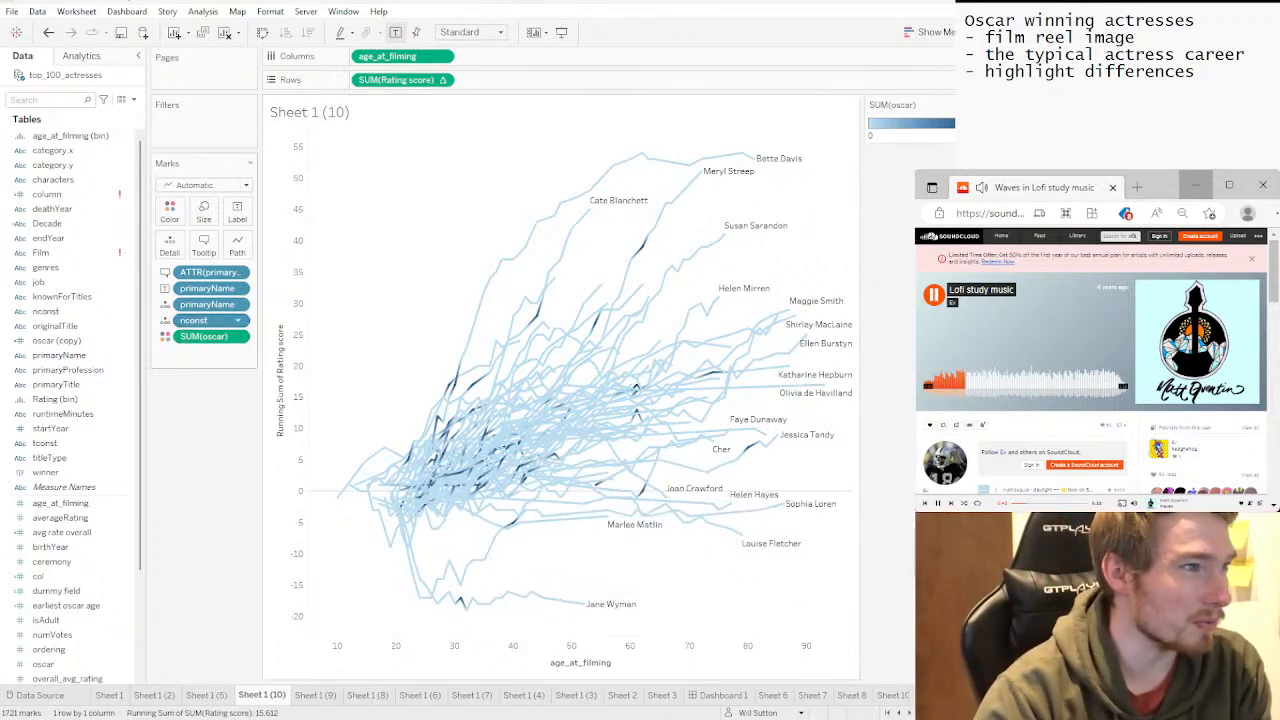
Remove nconst and every primaryName field from the marks of Sheet 1 (10), keeping only SUM(oscar).
click(237, 320)
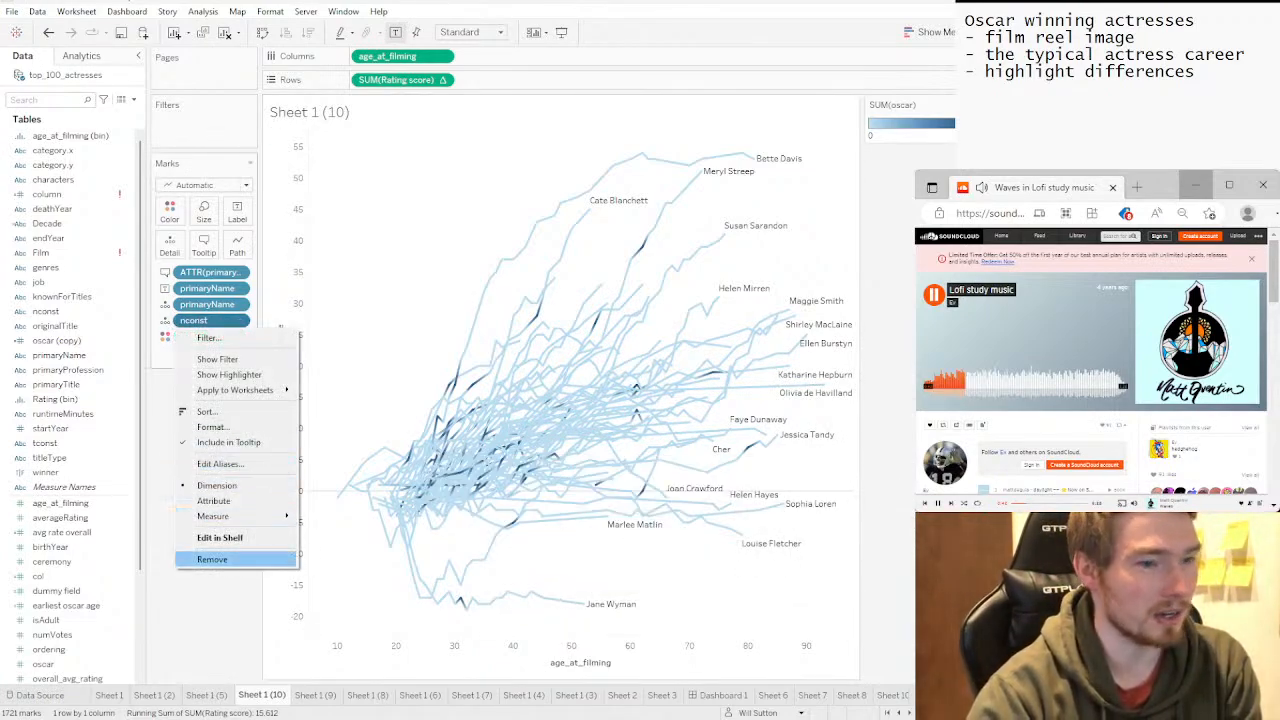
click(205, 559)
click(244, 320)
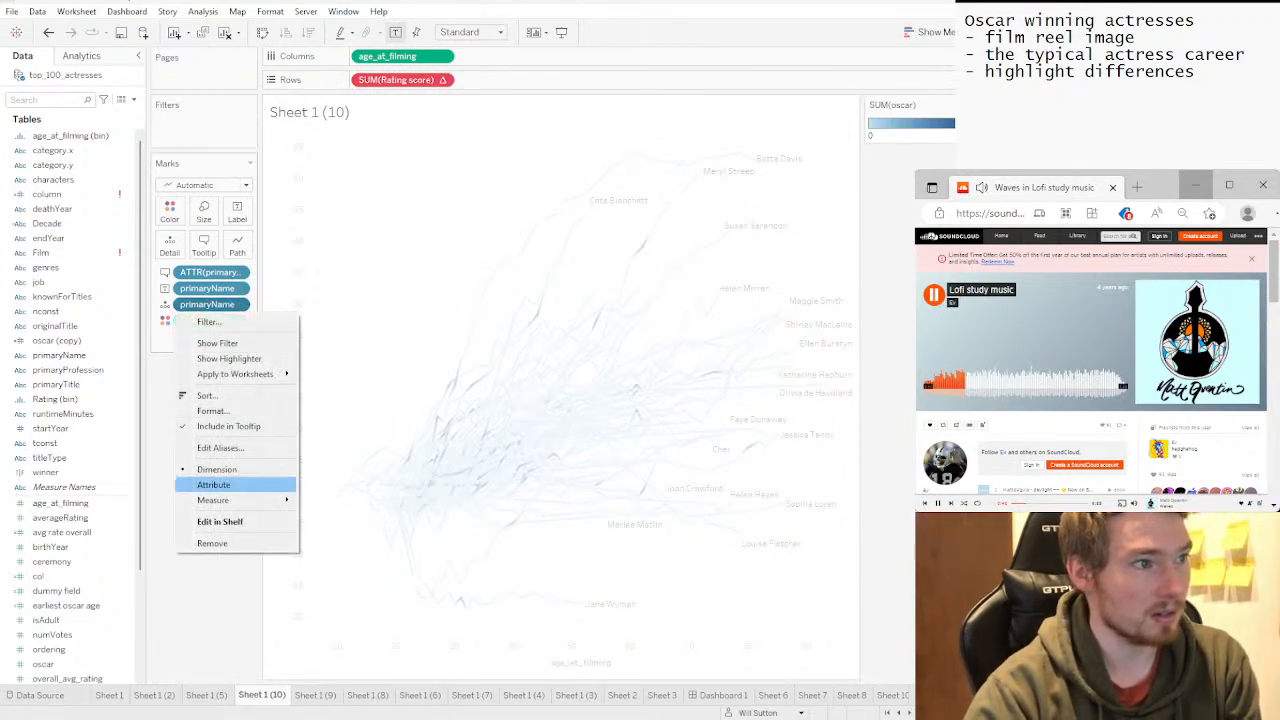
click(212, 543)
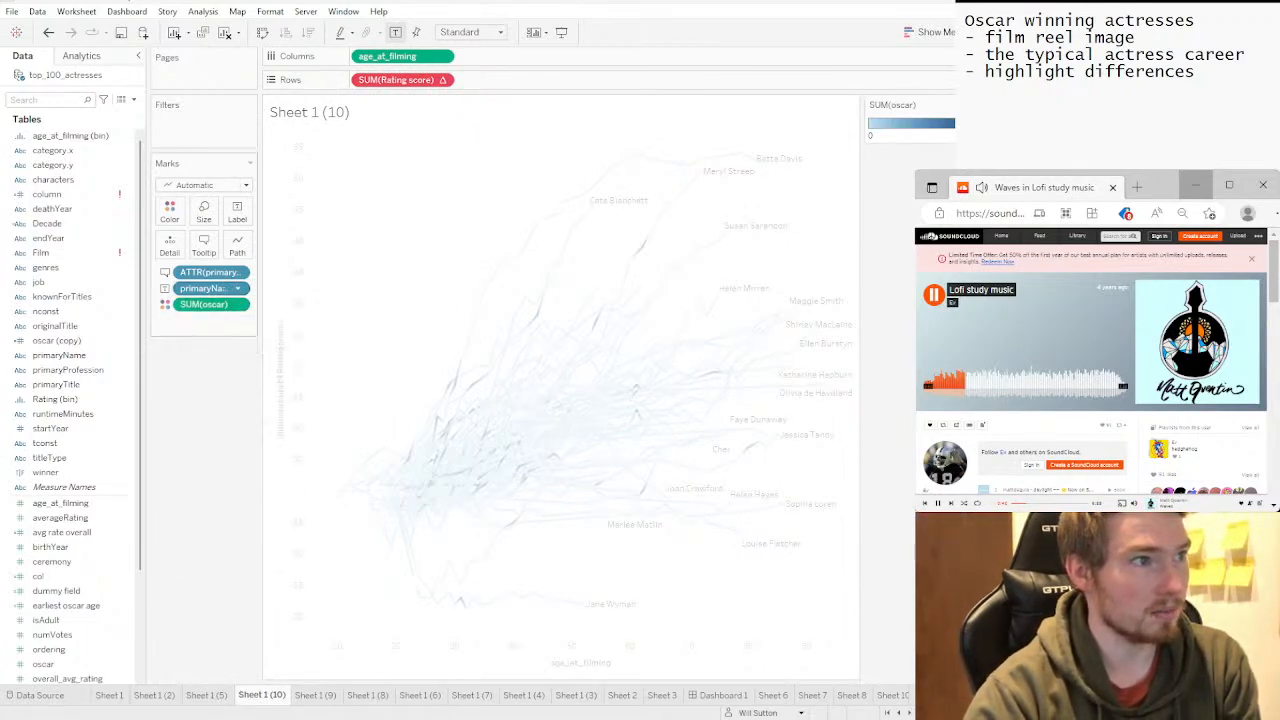
click(237, 288)
click(205, 527)
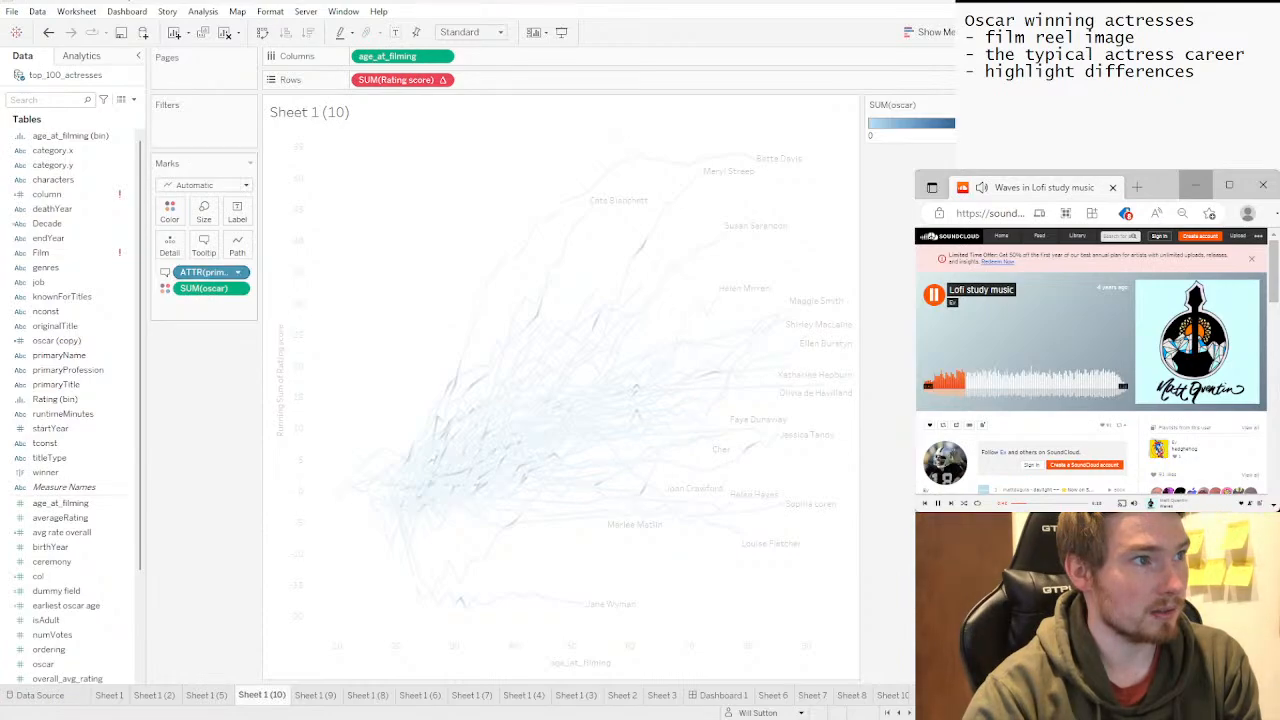
click(238, 272)
click(205, 511)
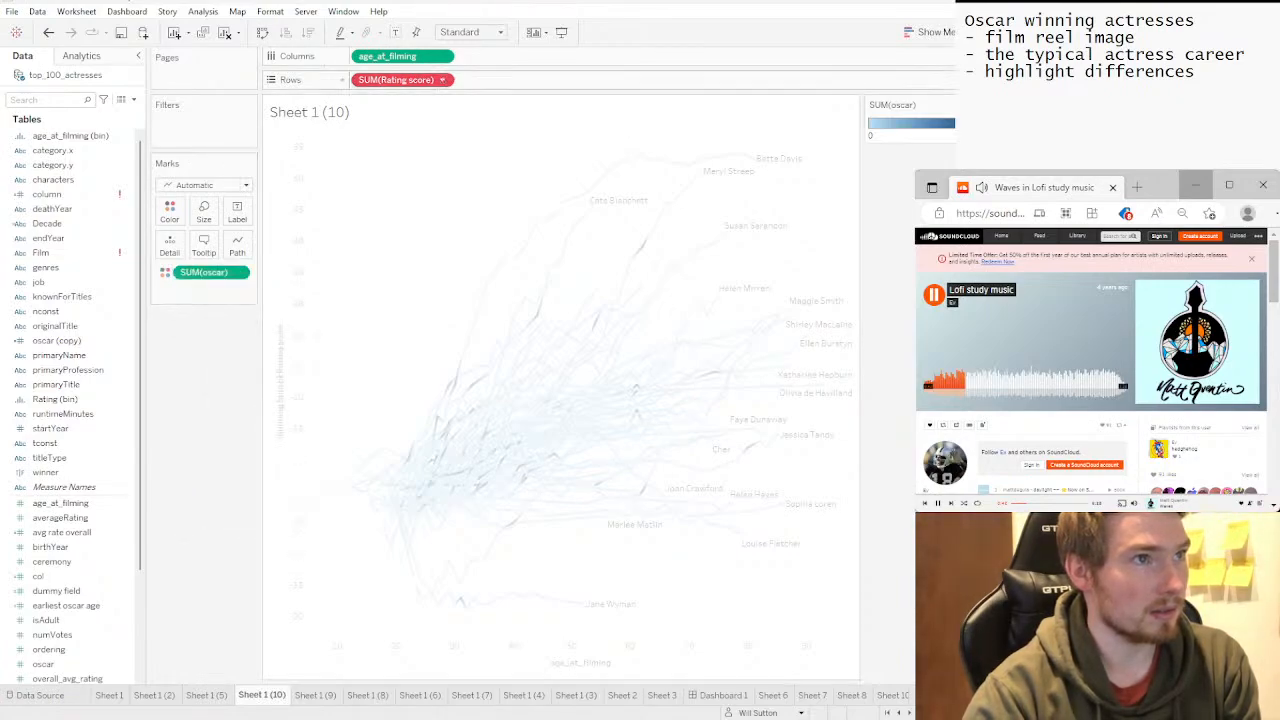
Check the Rating score table calculation settings and change the measure's aggregation to Median.
click(442, 79)
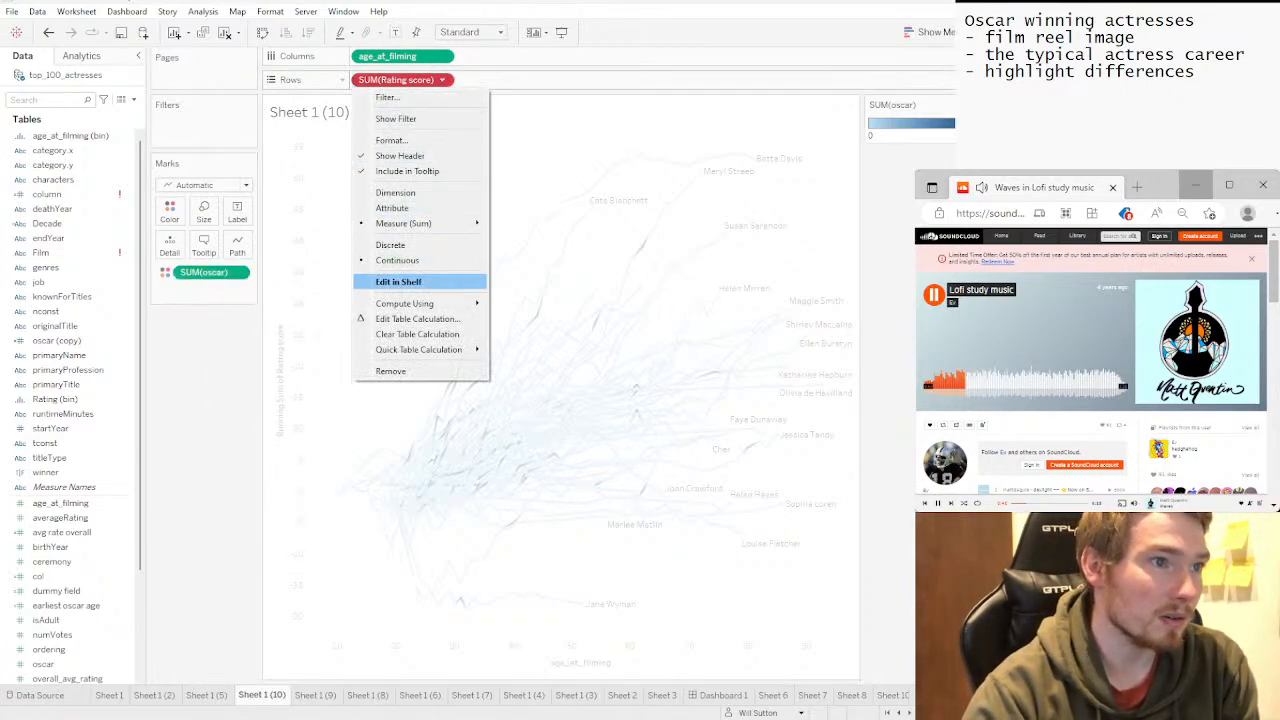
click(417, 318)
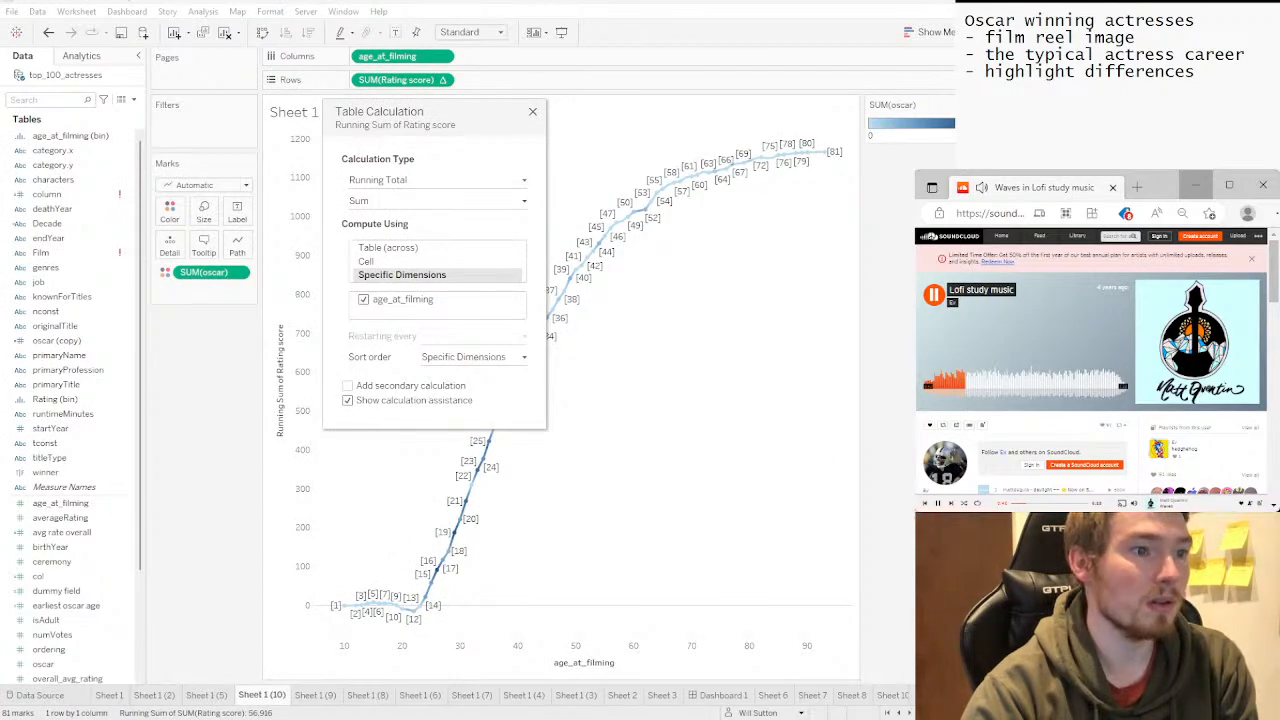
click(533, 112)
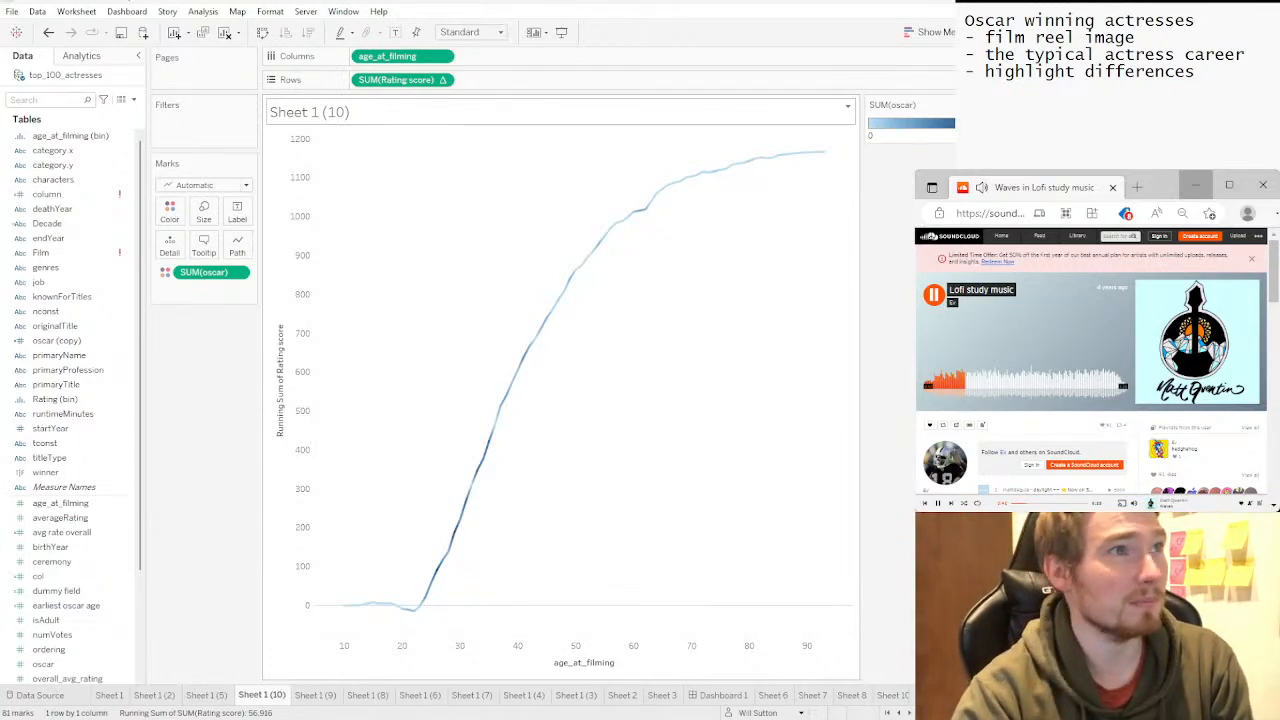
click(441, 80)
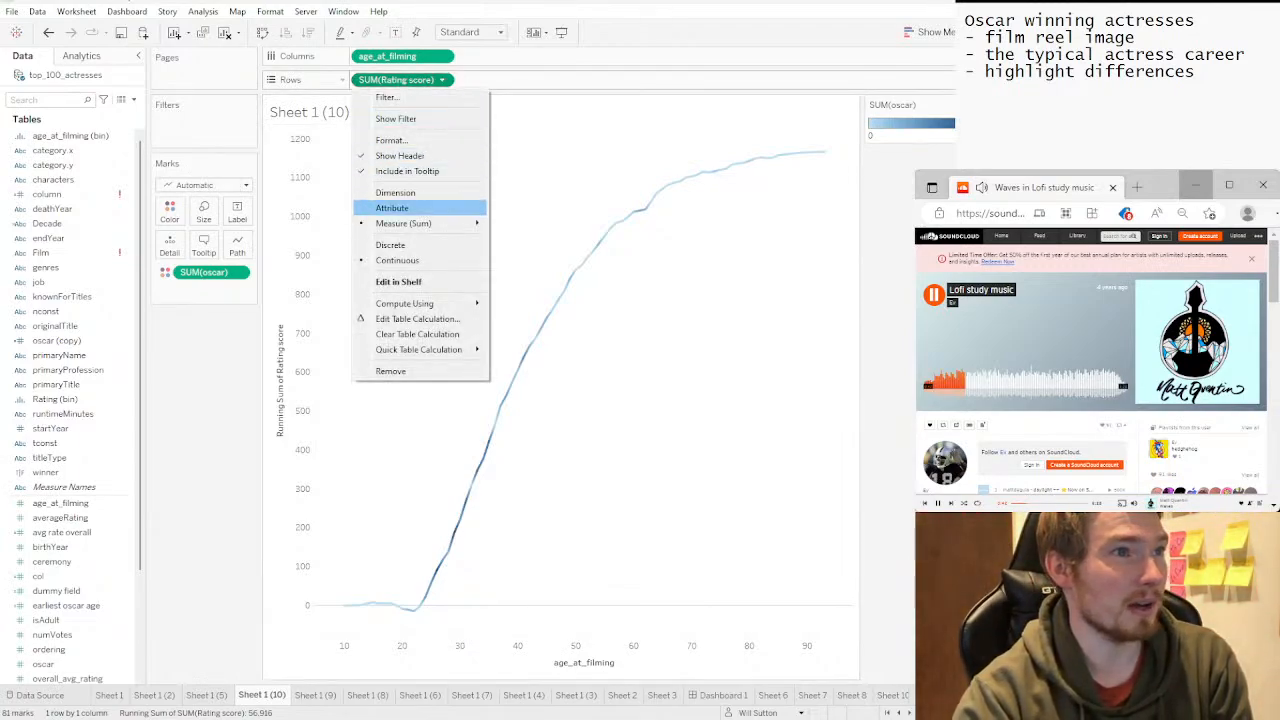
mouse_move(430, 223)
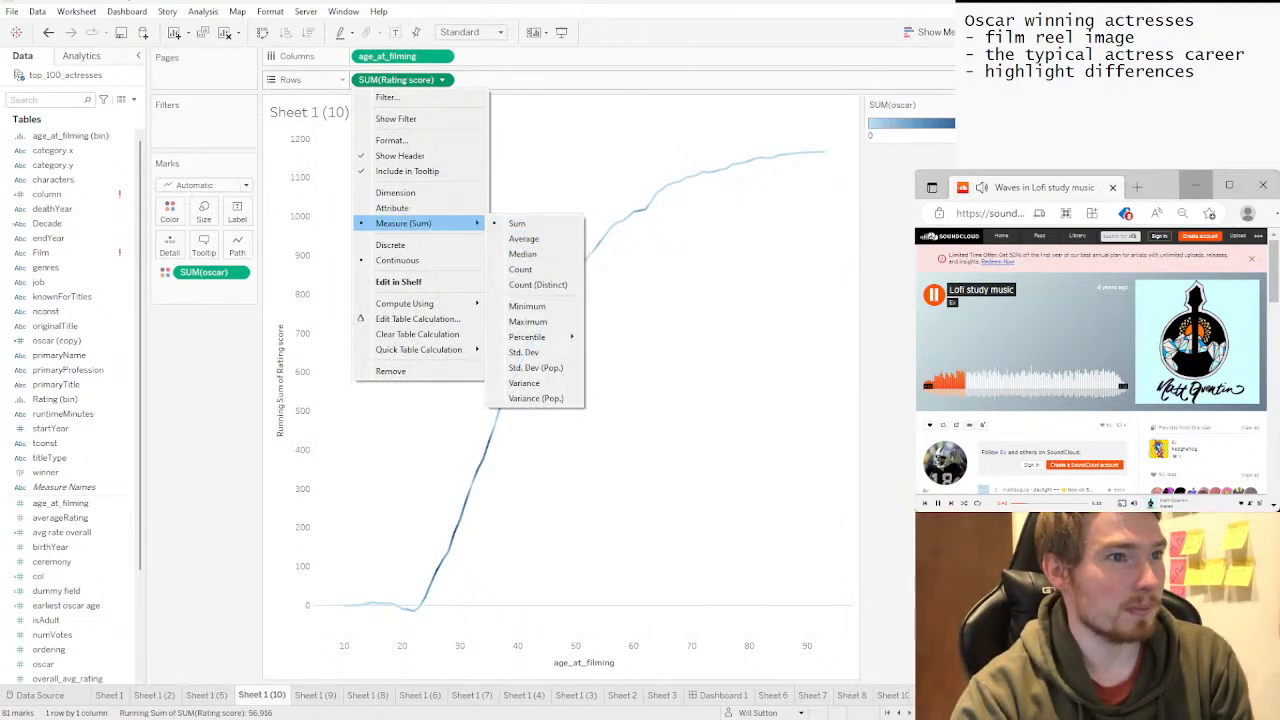
click(522, 254)
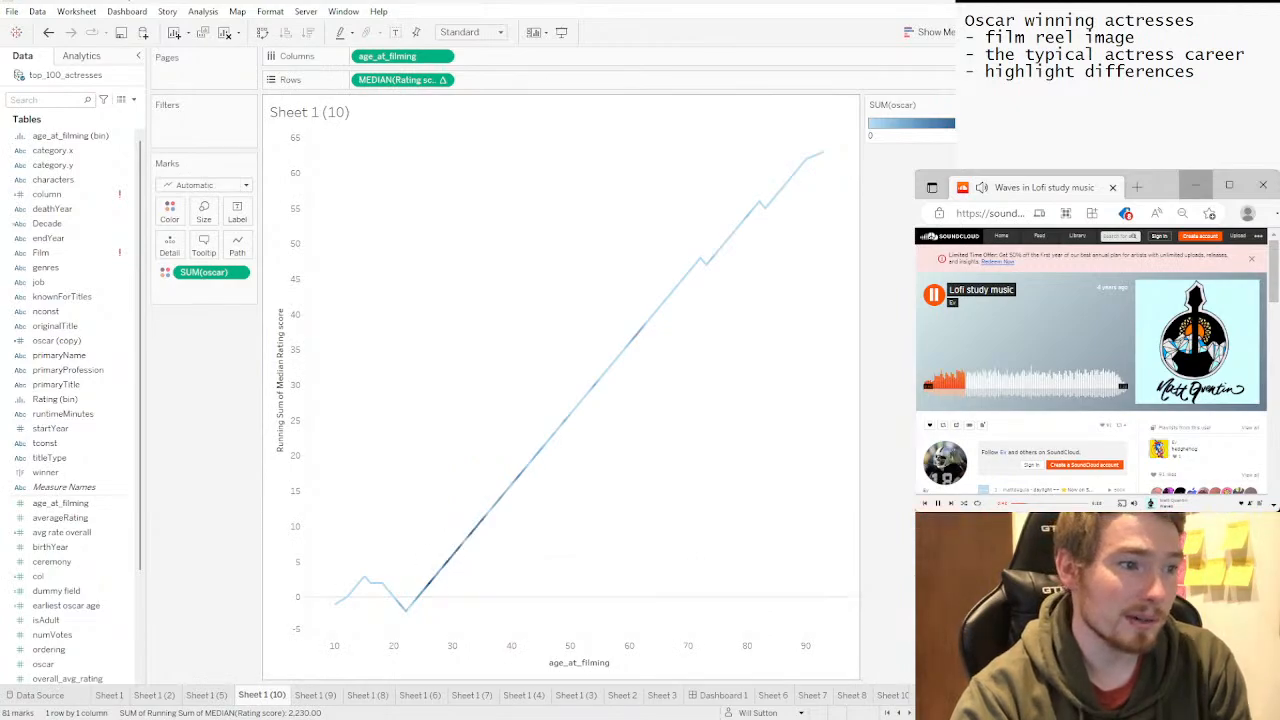
mouse_move(406, 610)
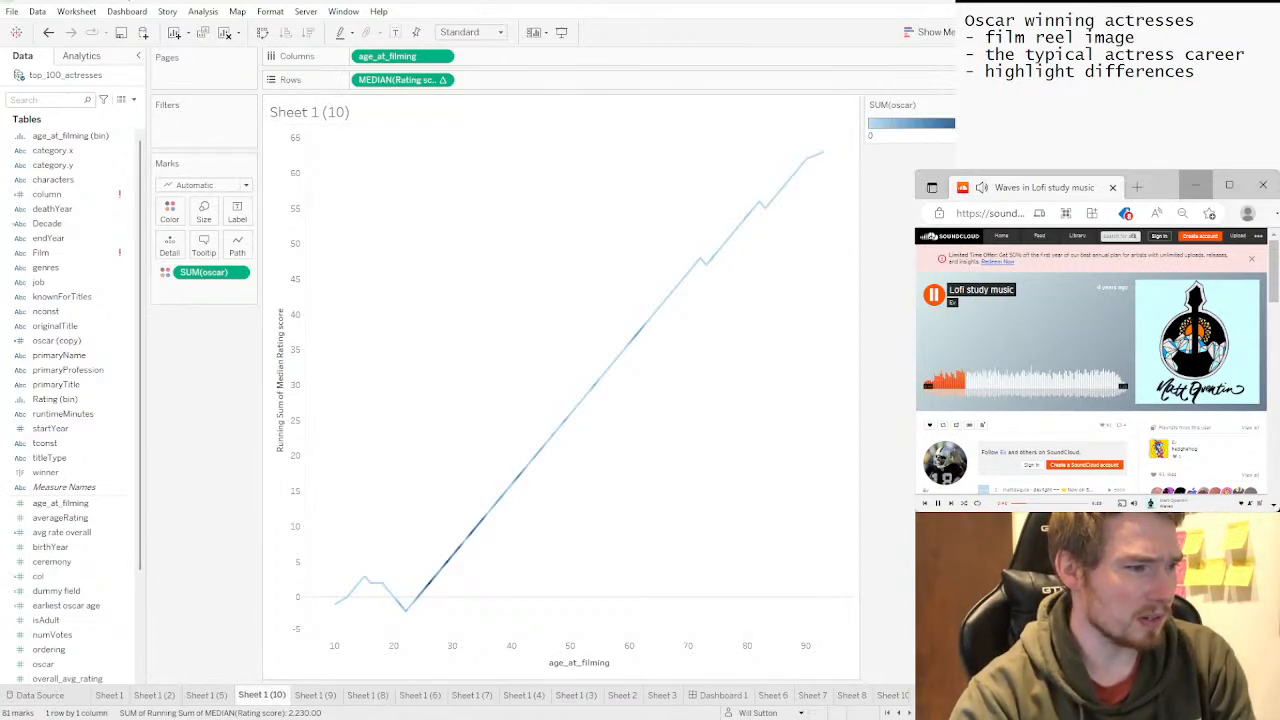
On Sheet 1 (5), create a calculated field named "number of films" with the formula COUNT([primaryTitle]).
click(207, 695)
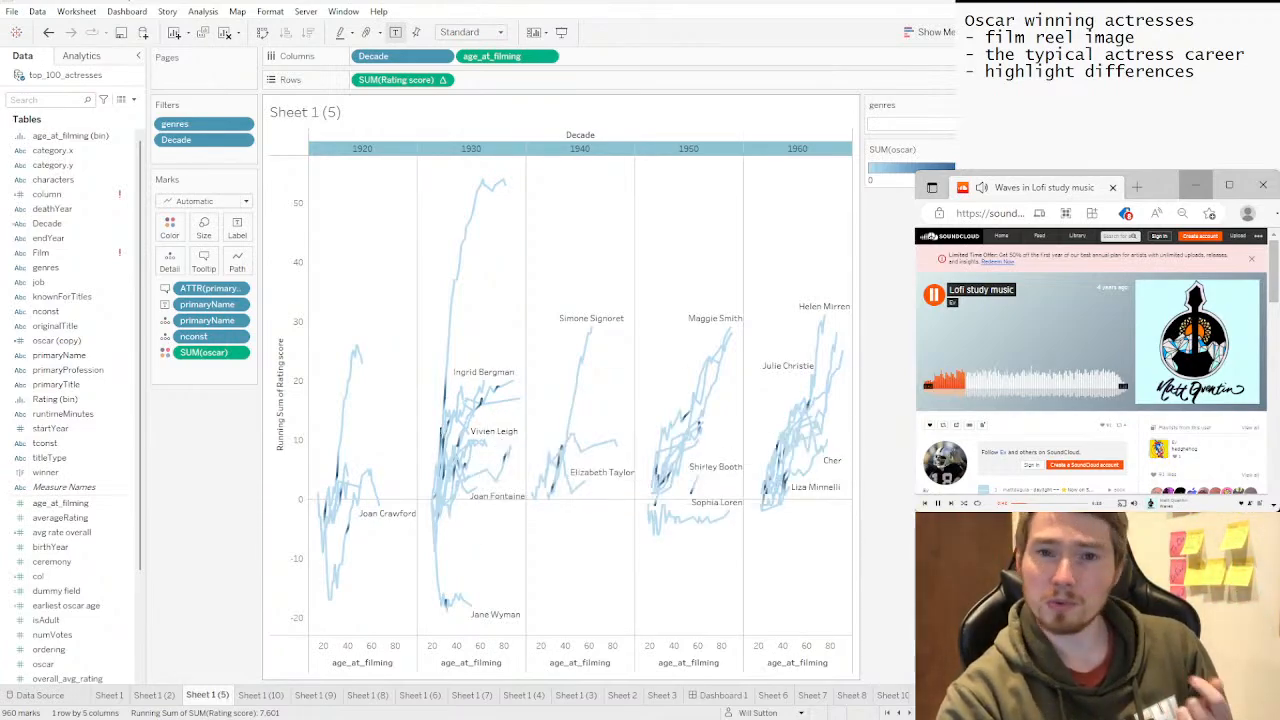
mouse_move(470, 220)
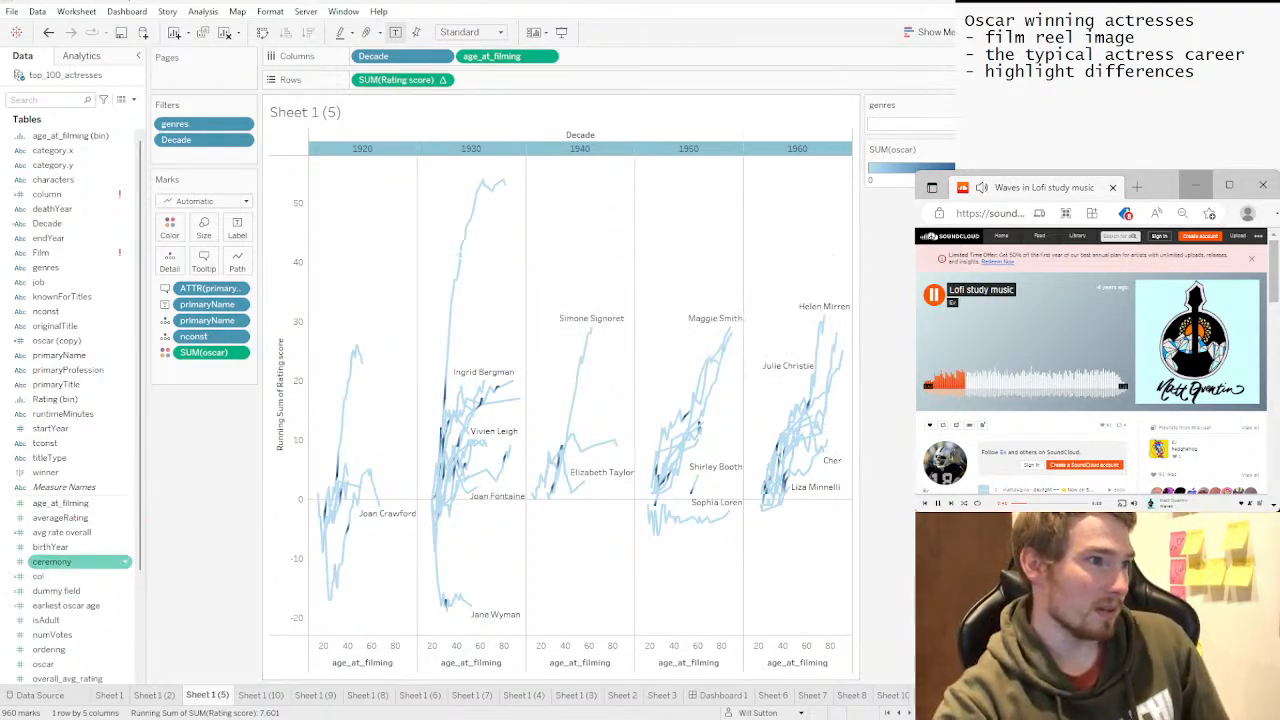
scroll(70, 561, down, 1)
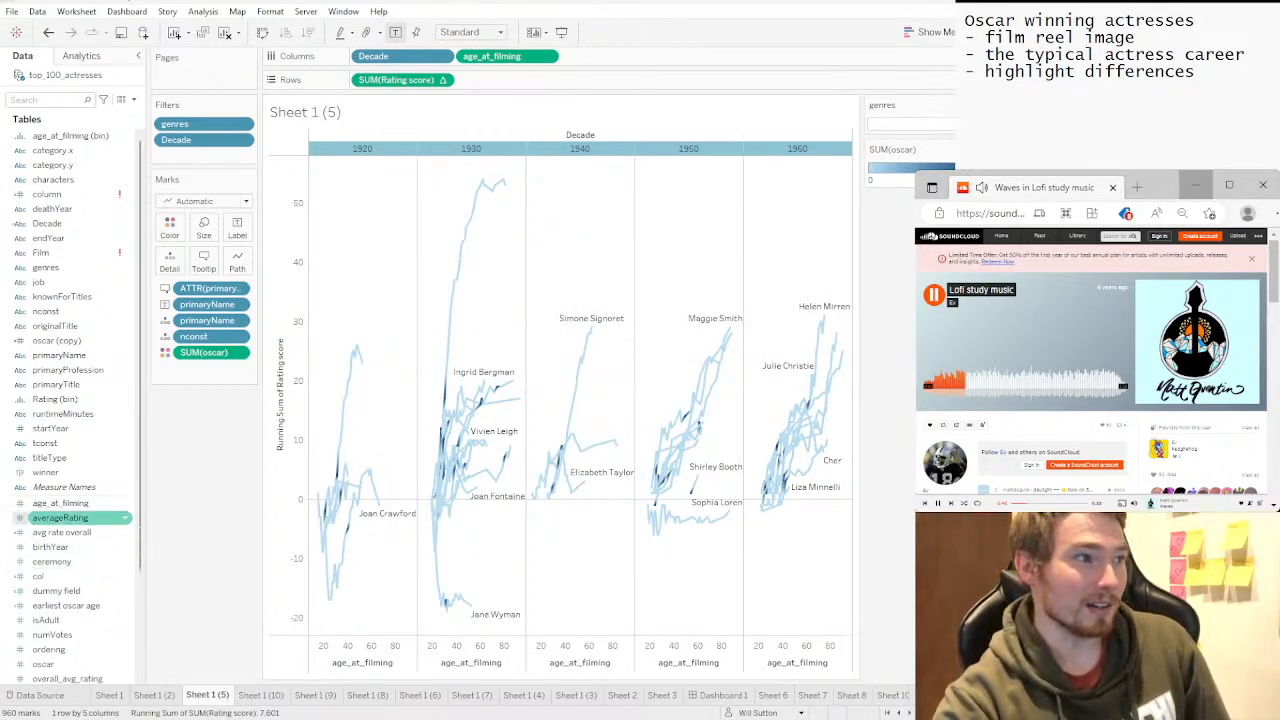
scroll(70, 517, down, 1)
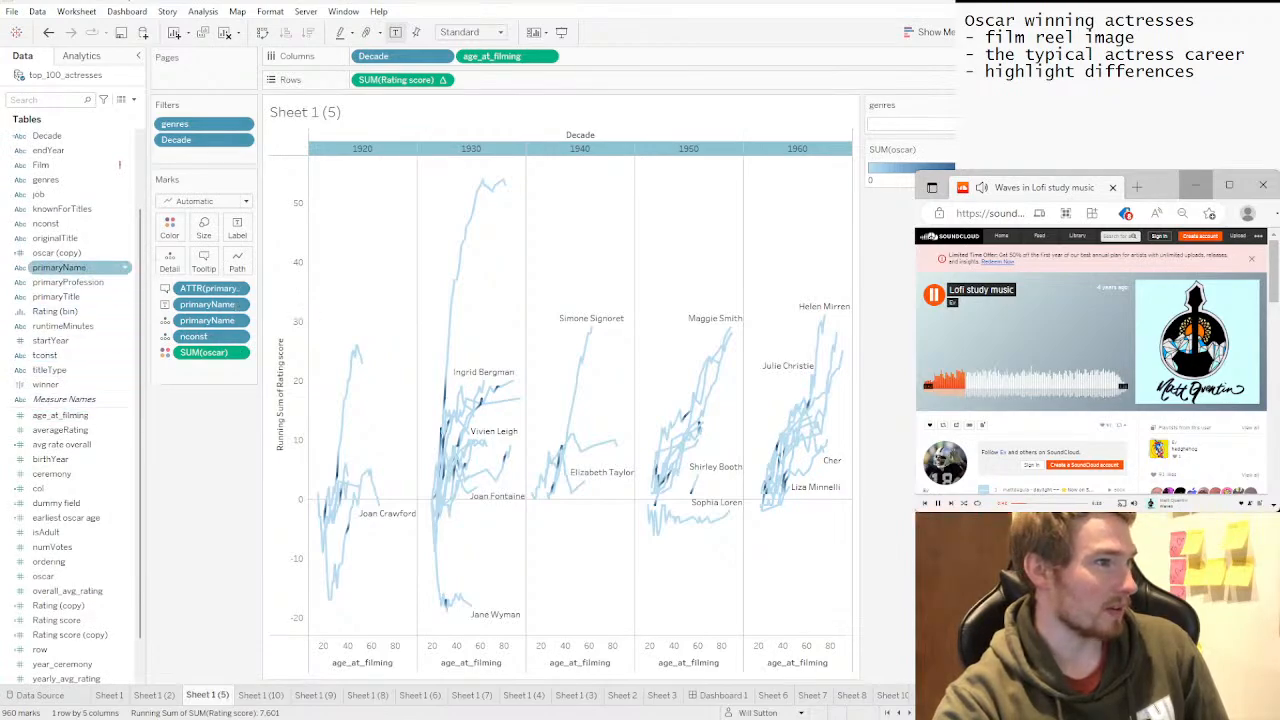
right_click(58, 297)
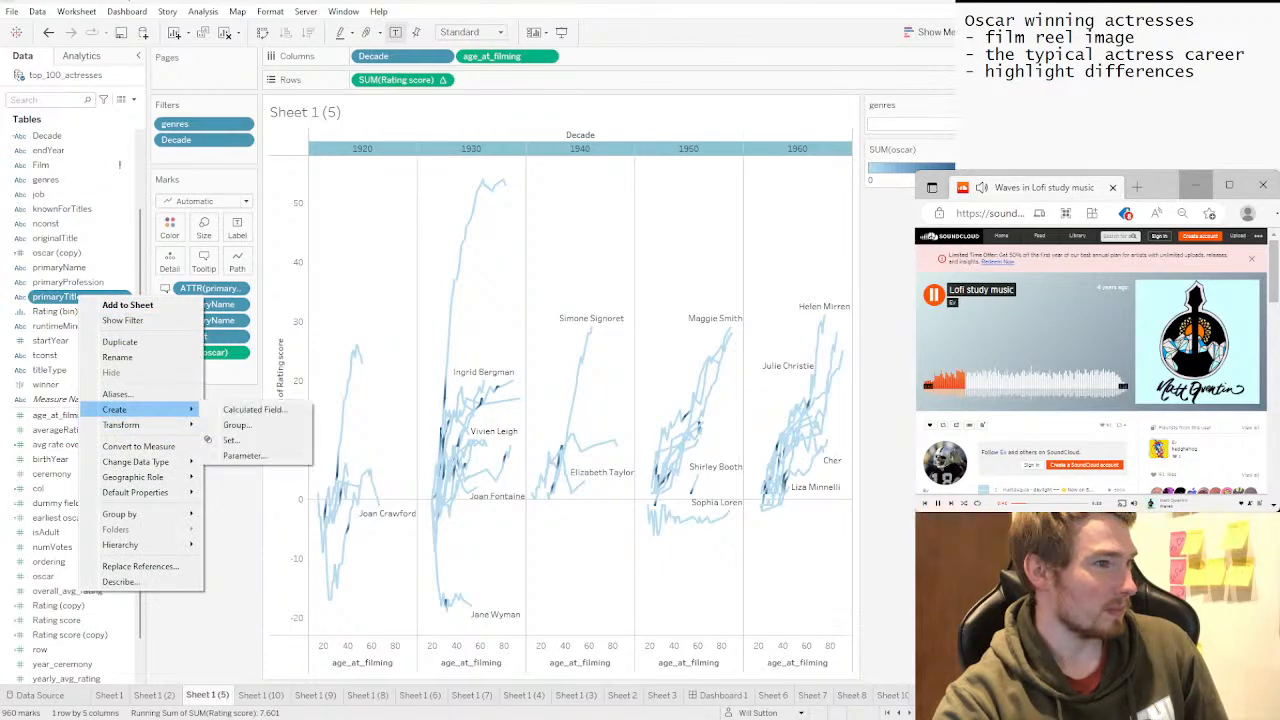
click(245, 409)
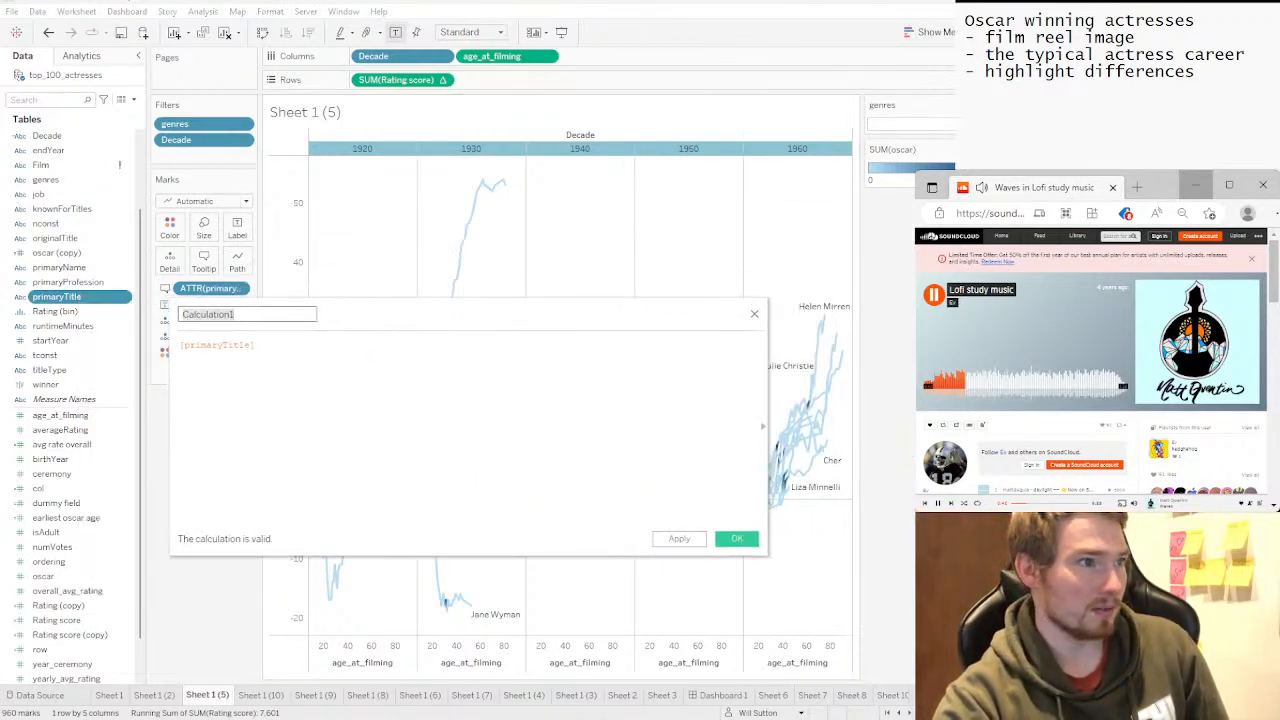
text(COUNT()
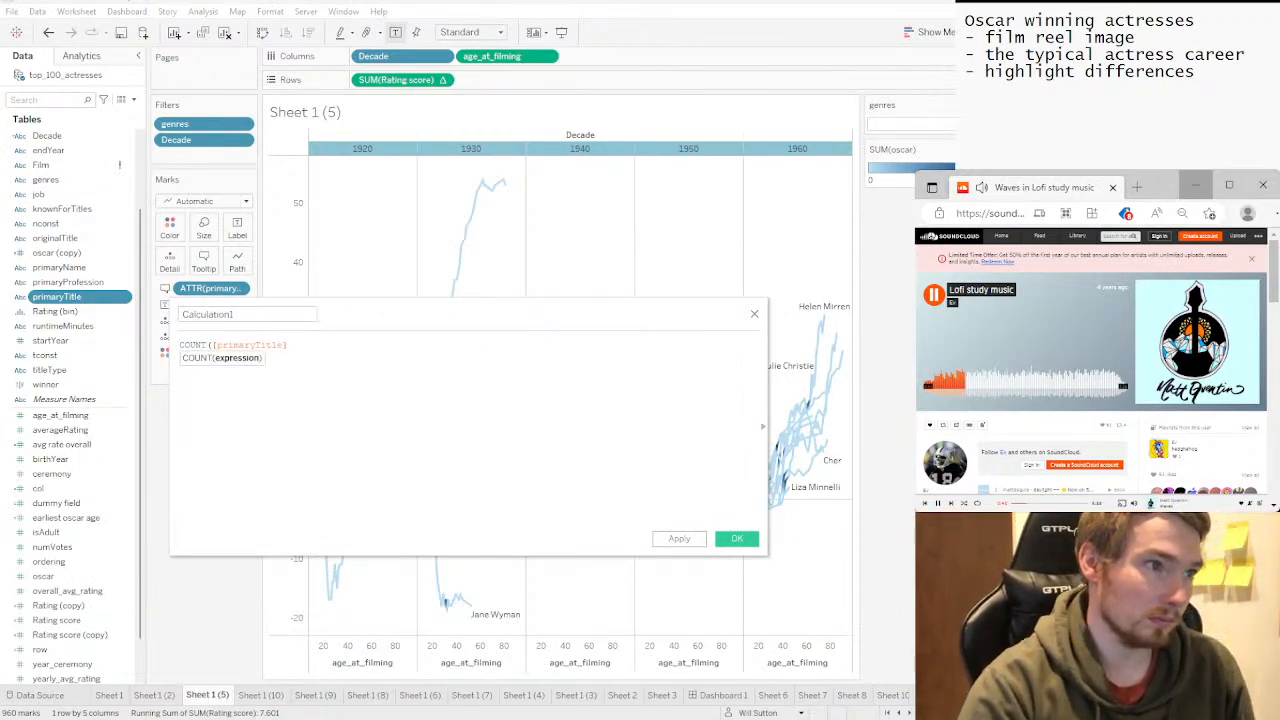
key(End)
text())
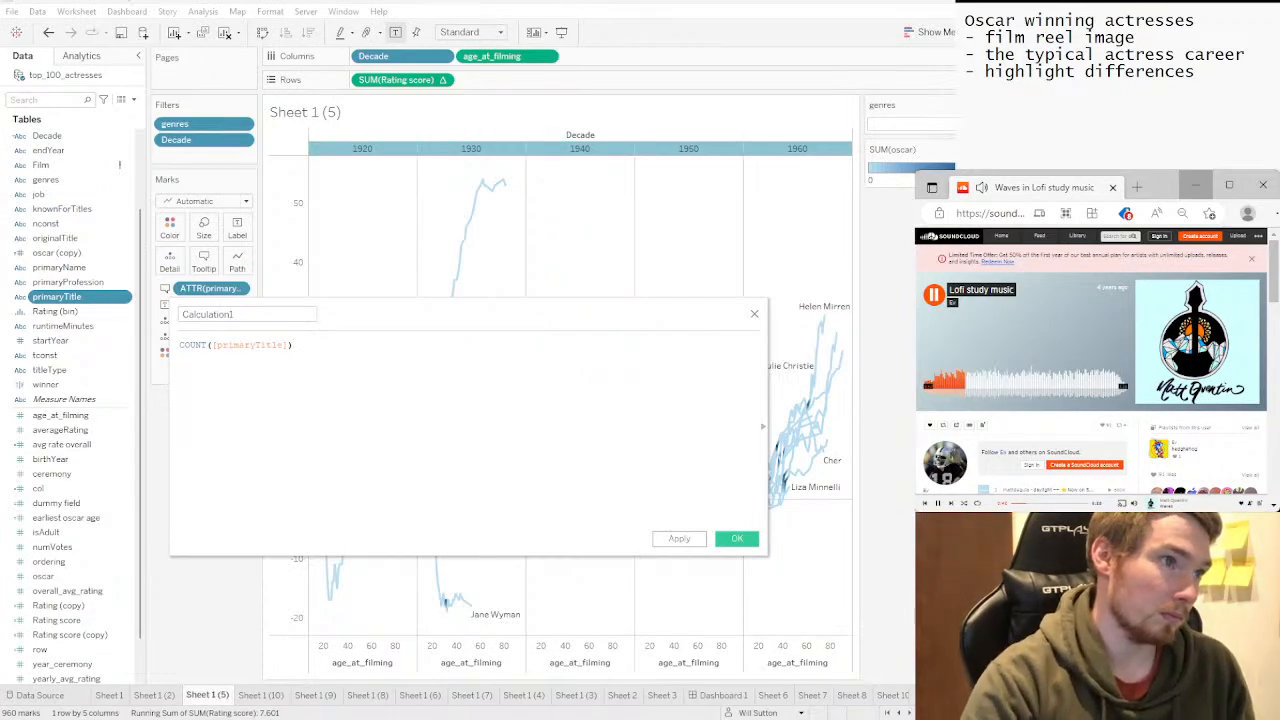
drag(236, 314, 194, 314)
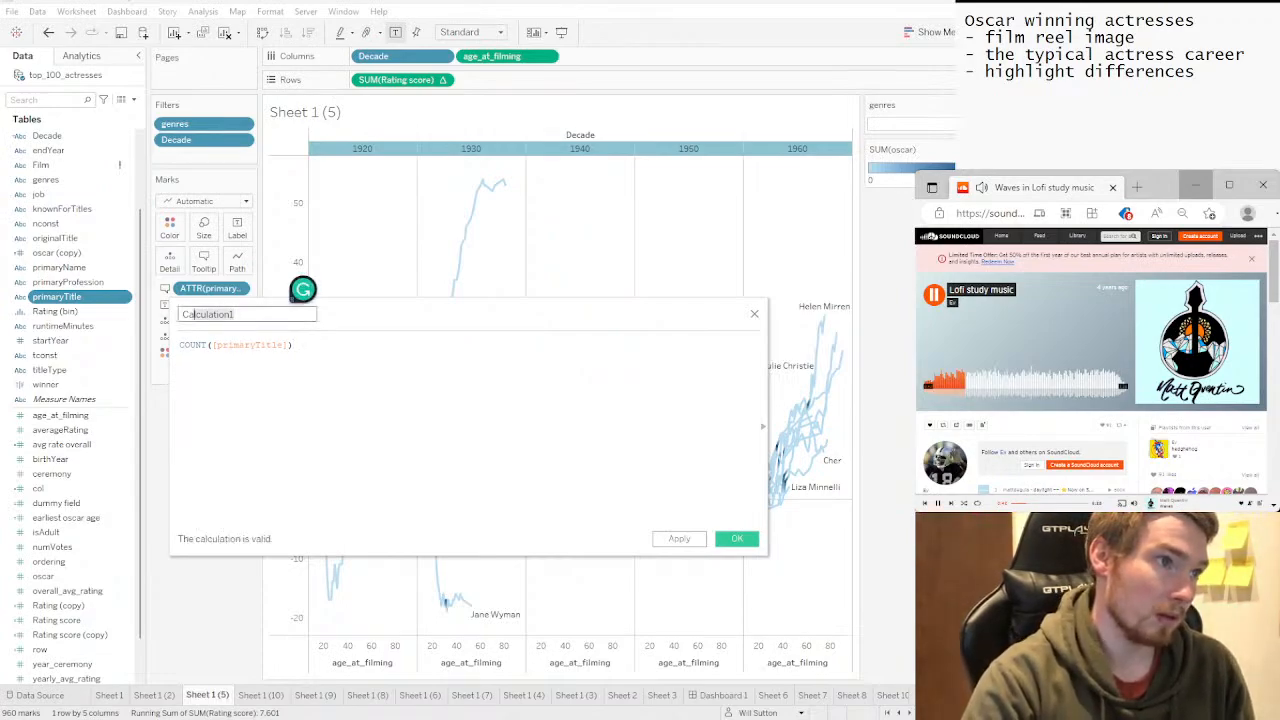
text(number of films)
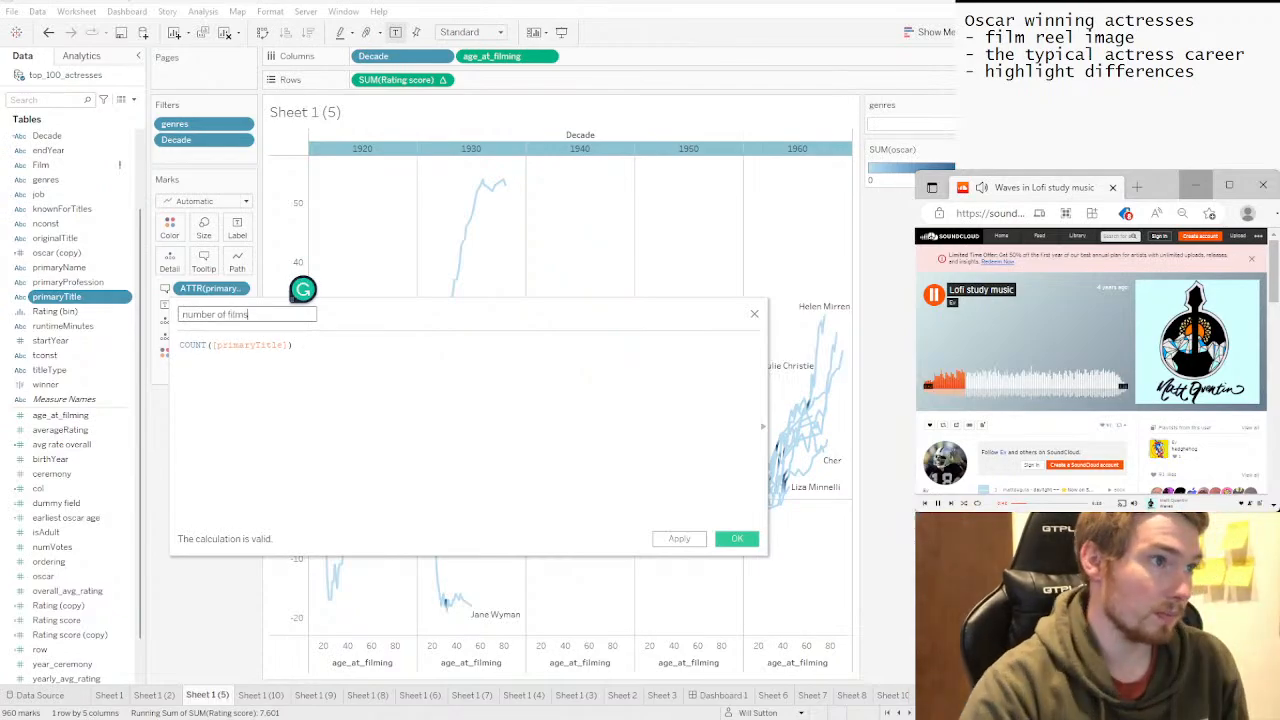
key(Return)
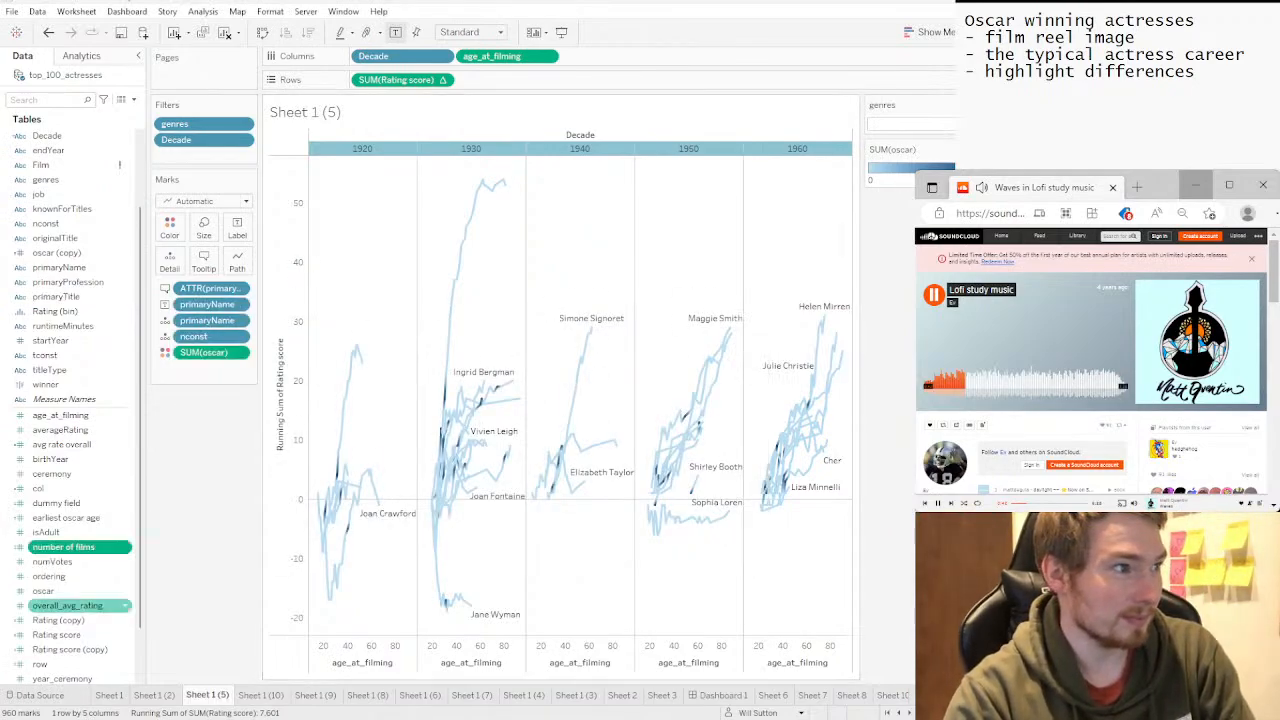
Size the career lines by number of films and keep only the 1930 decade in the view.
drag(62, 547, 204, 230)
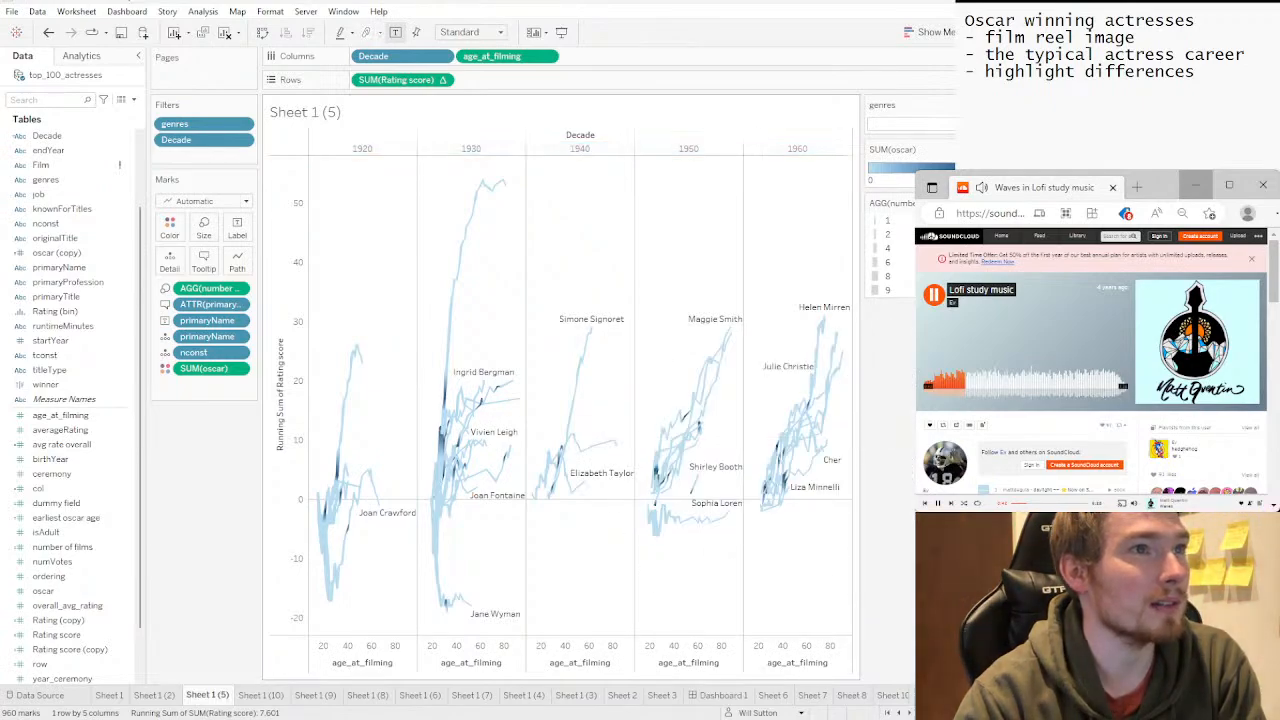
click(471, 148)
right_click(472, 148)
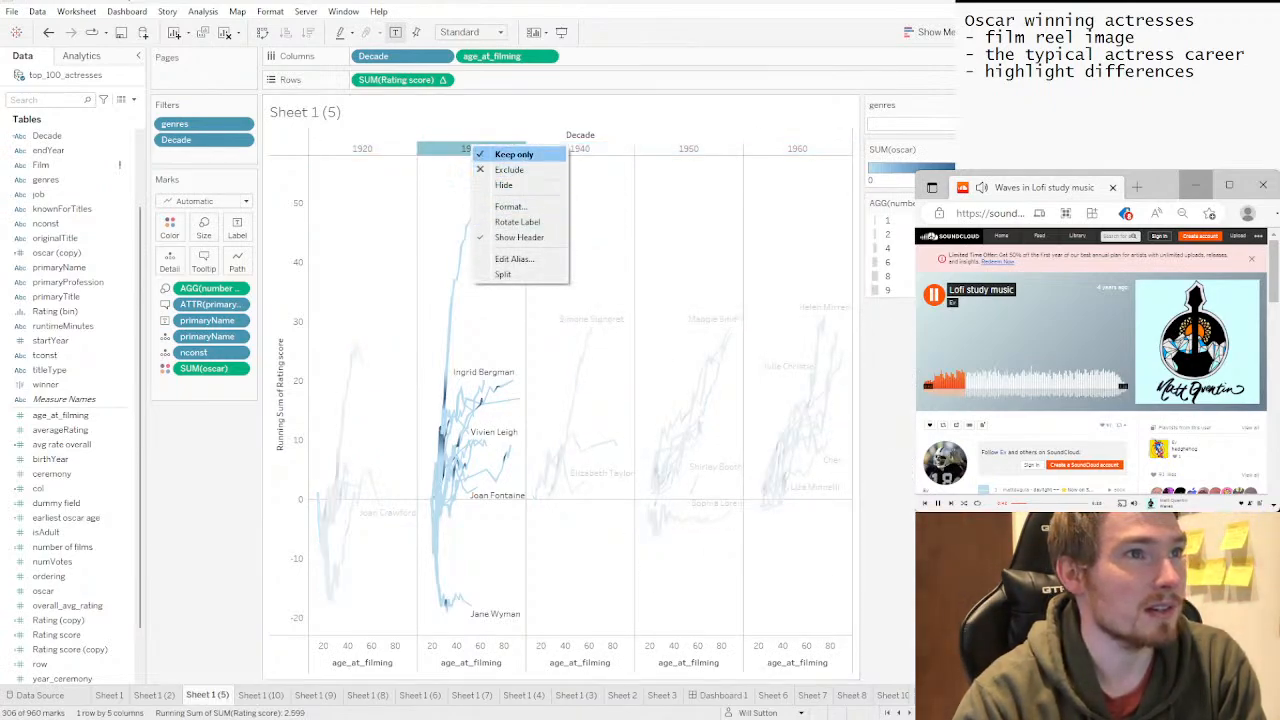
click(514, 154)
click(514, 176)
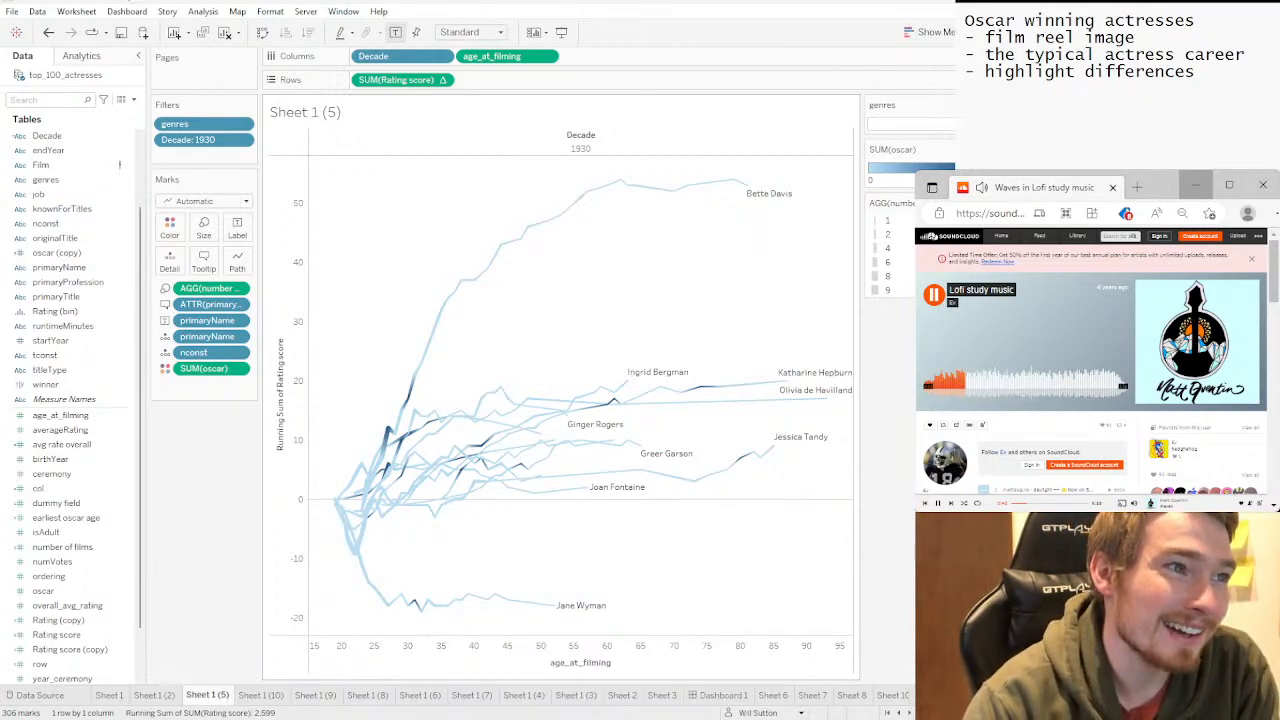
Inspect the end point of the Bette Davis line and slightly increase the thickness of all lines.
click(746, 185)
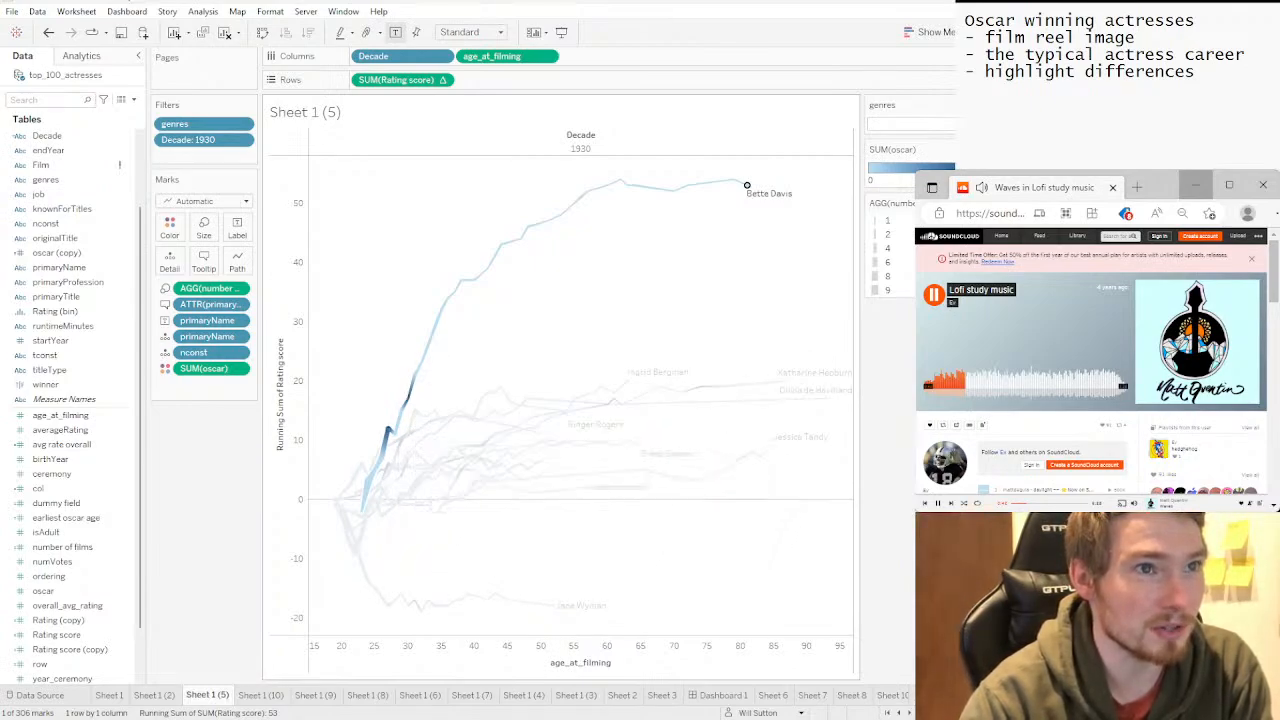
click(765, 192)
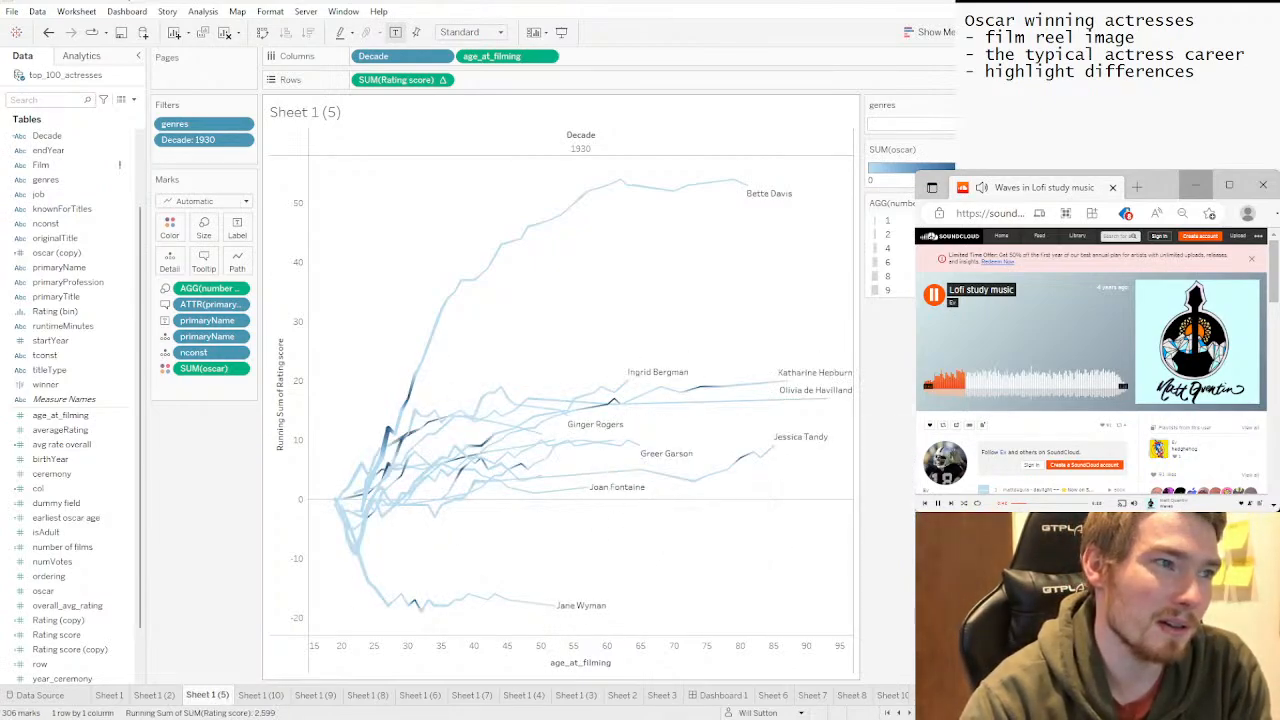
click(204, 226)
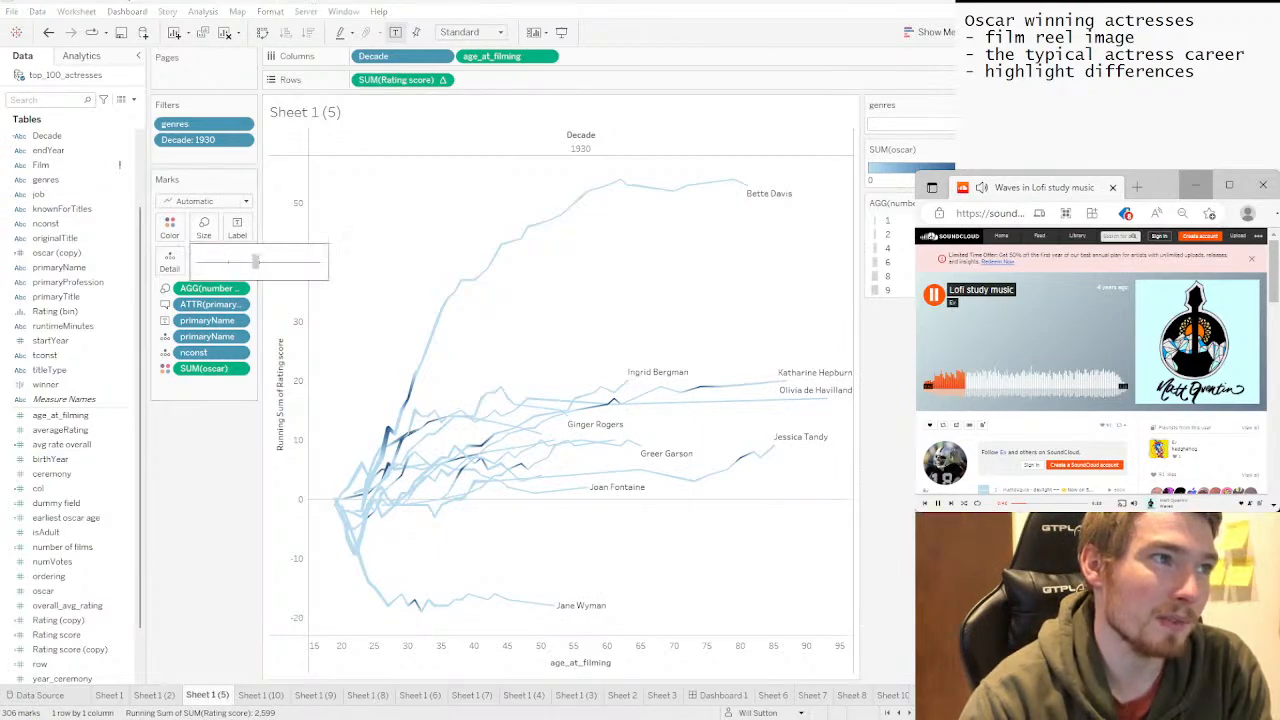
drag(260, 262, 262, 262)
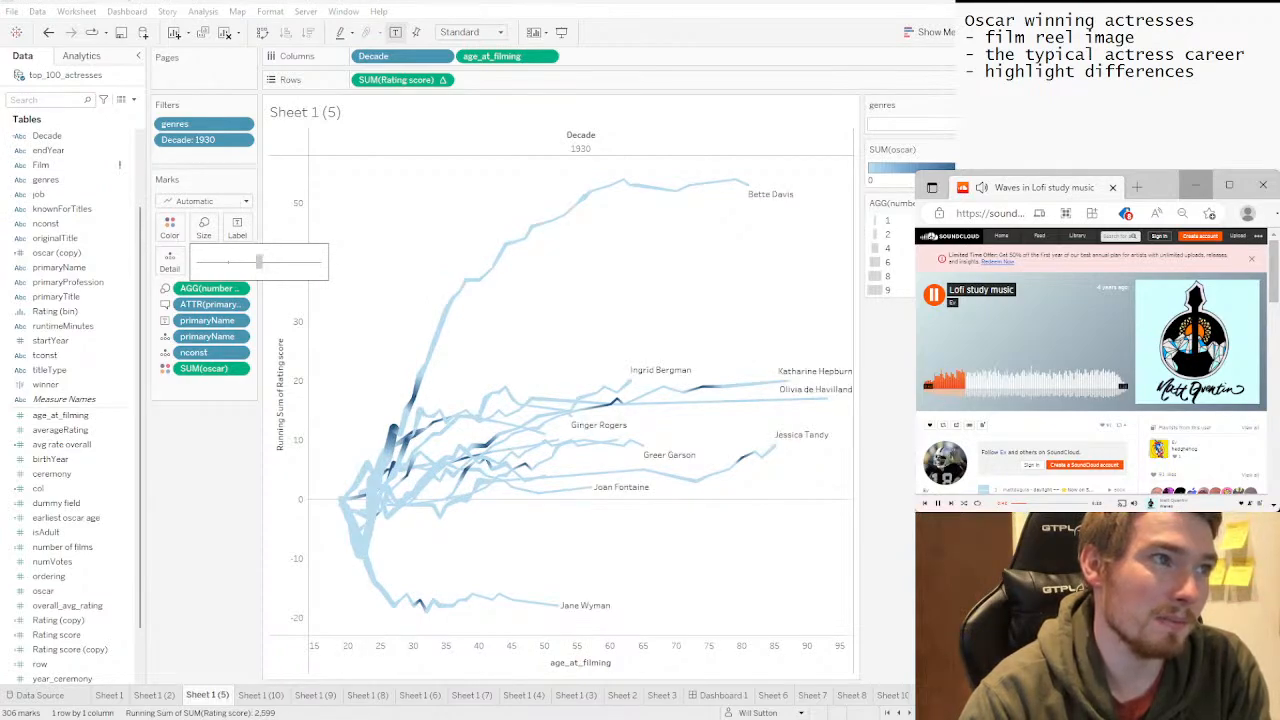
drag(260, 262, 259, 262)
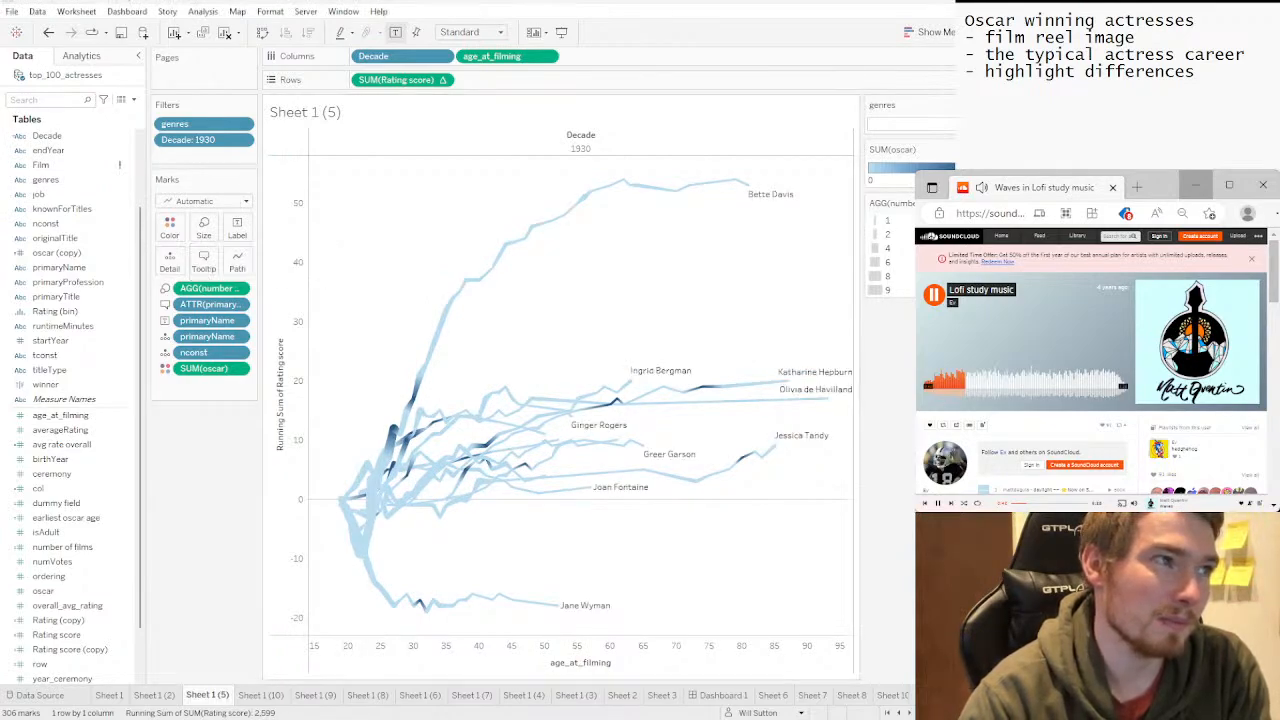
Change the end colour of the oscar colour scale to dark gray #555555 and apply it.
click(170, 227)
click(218, 272)
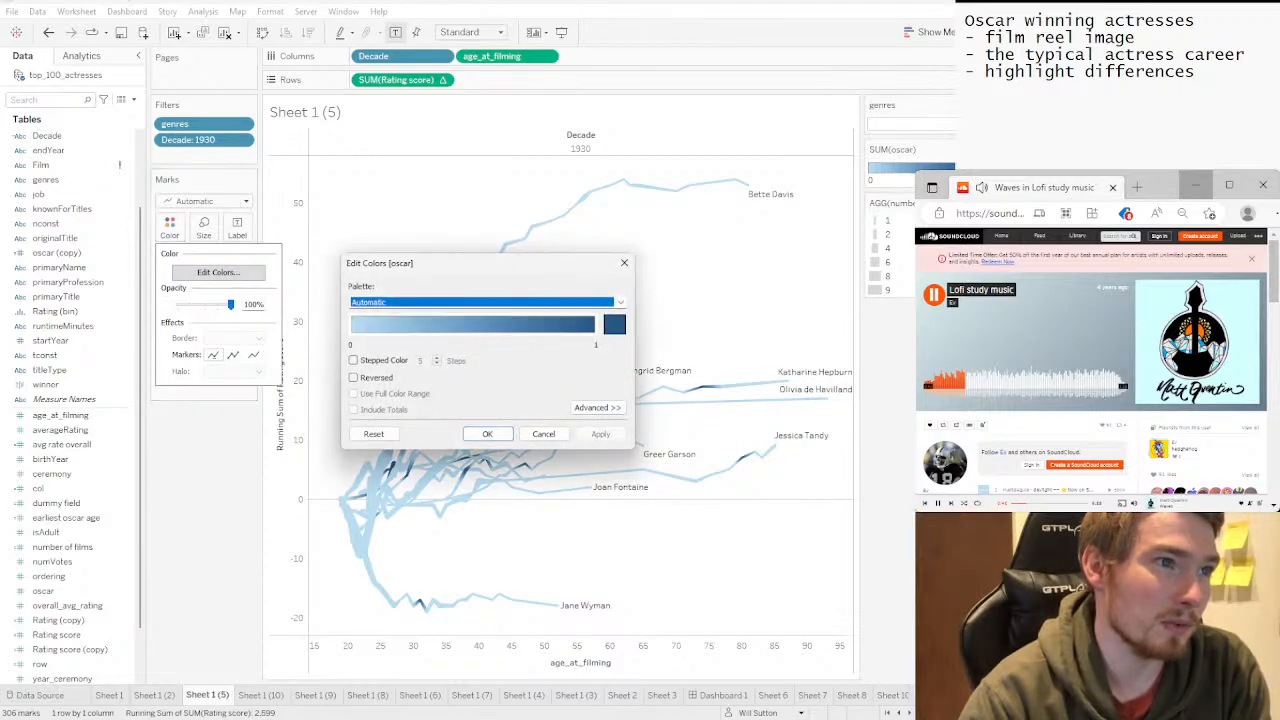
click(614, 323)
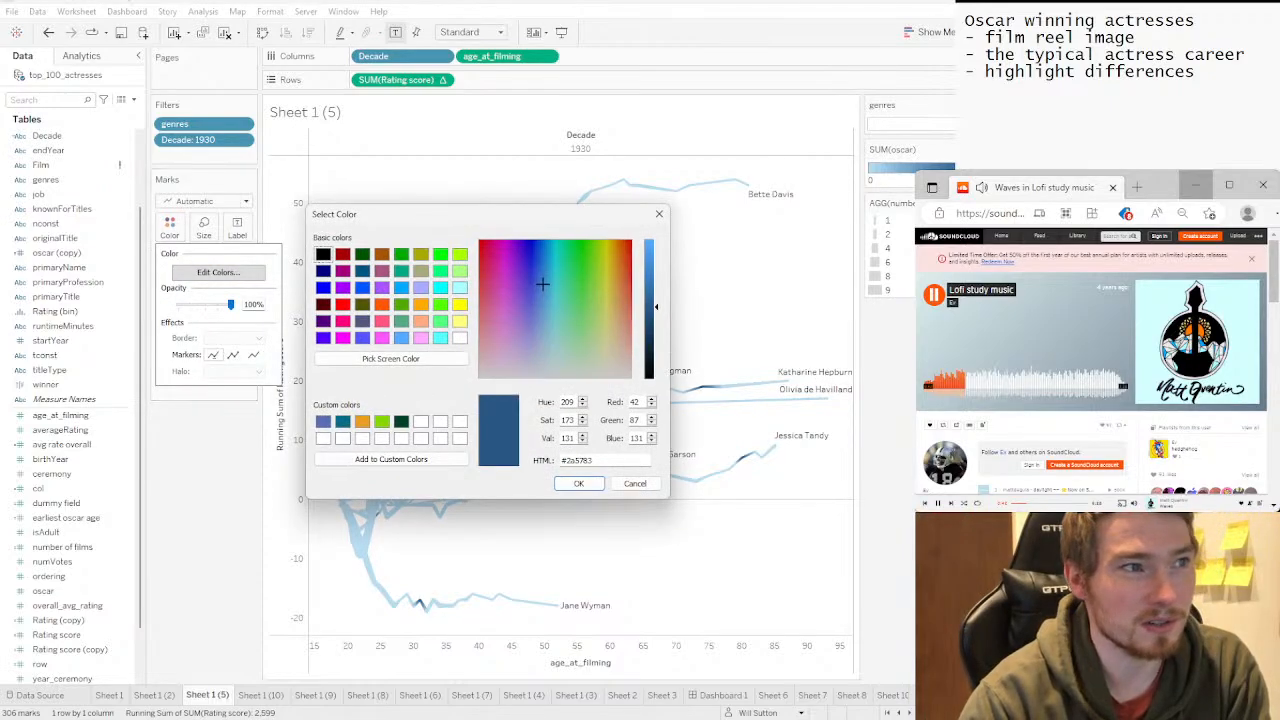
drag(650, 307, 650, 376)
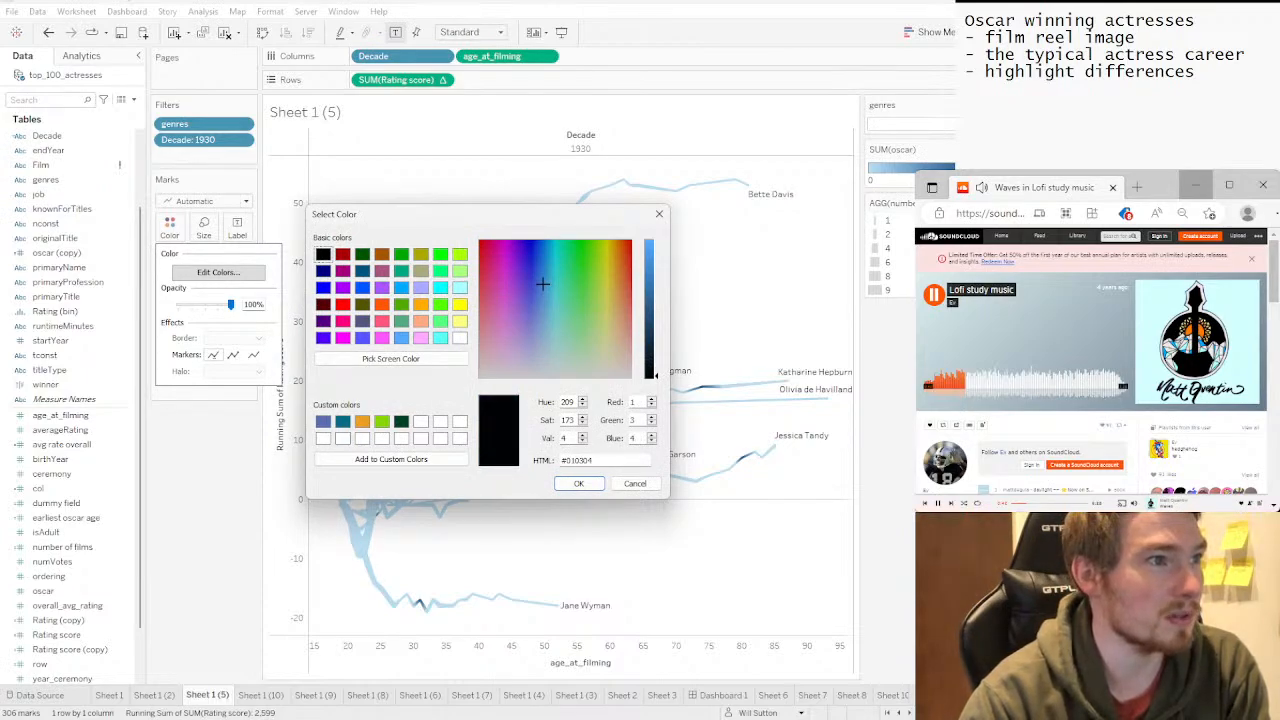
click(390, 358)
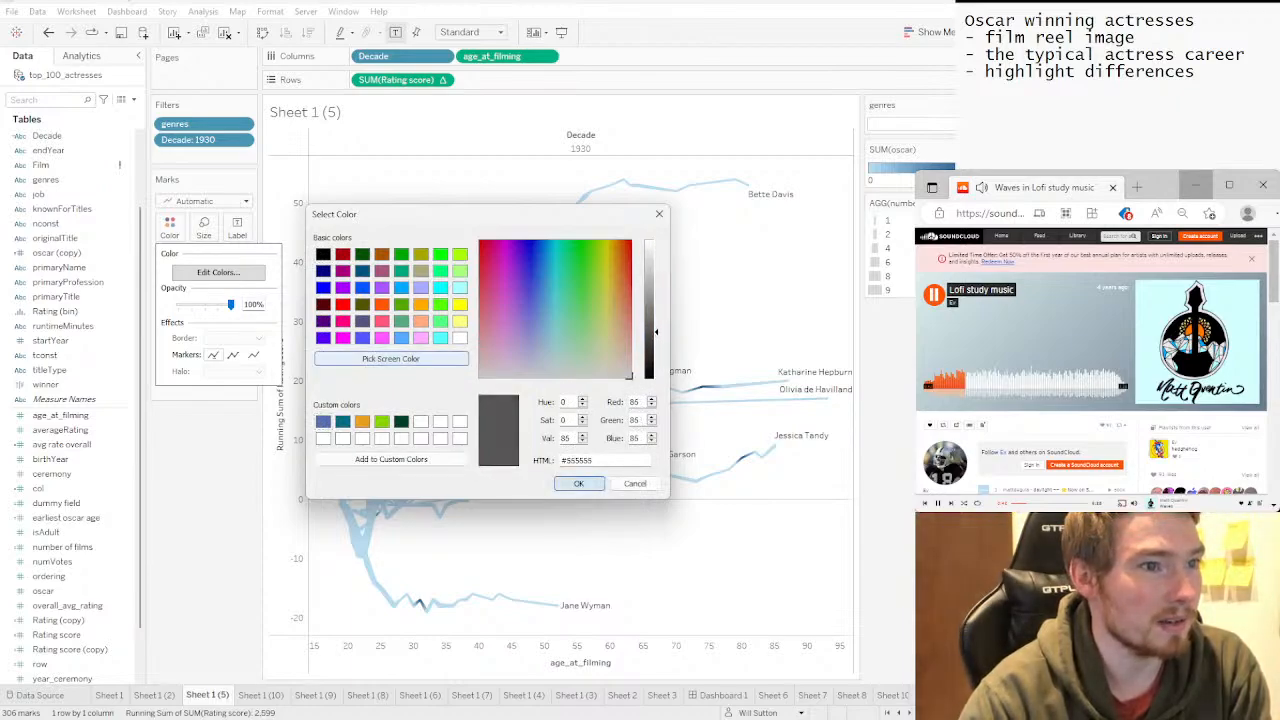
click(578, 483)
click(600, 434)
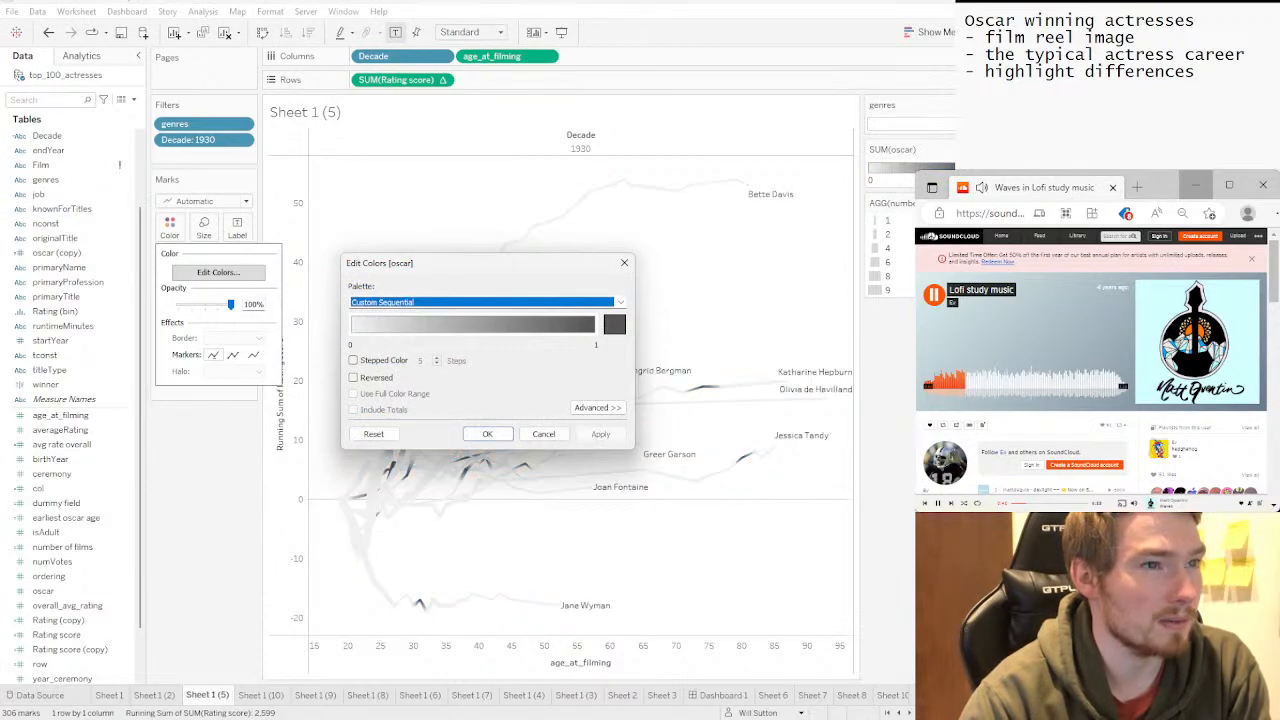
Switch the oscar colours to a Custom Diverging palette and set its low-end colour to warm gray #948e85.
click(486, 302)
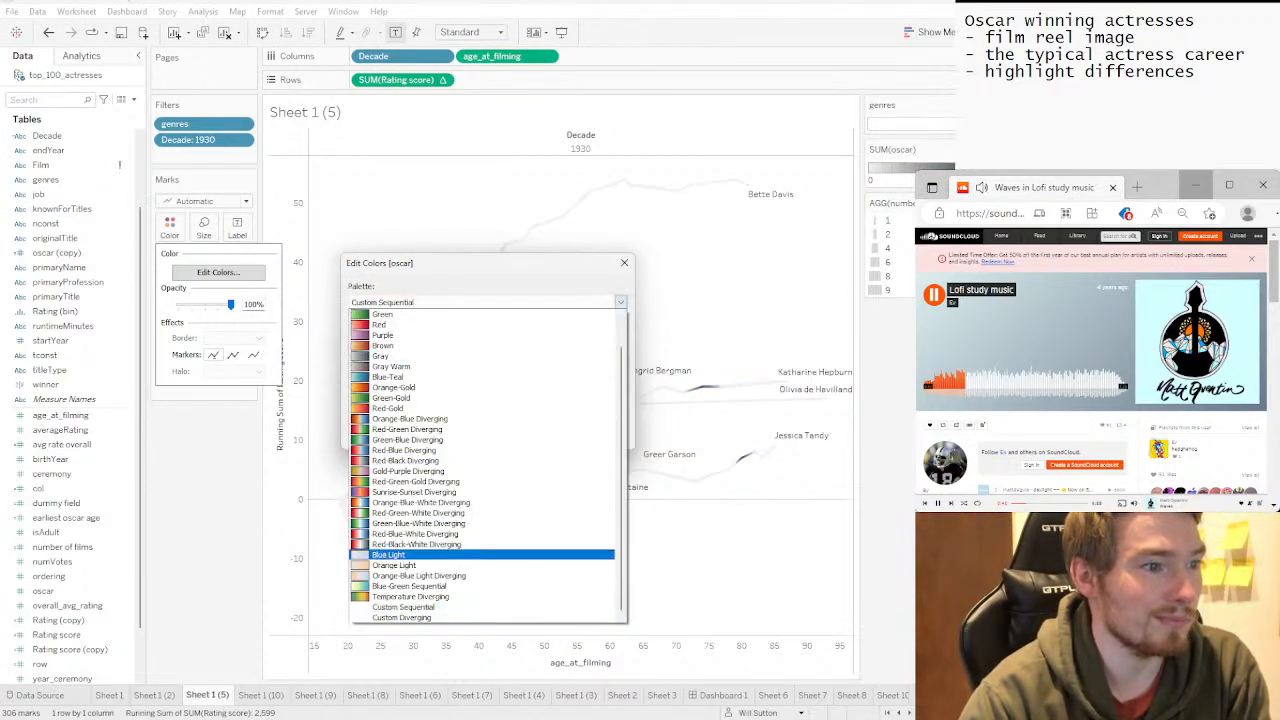
click(403, 607)
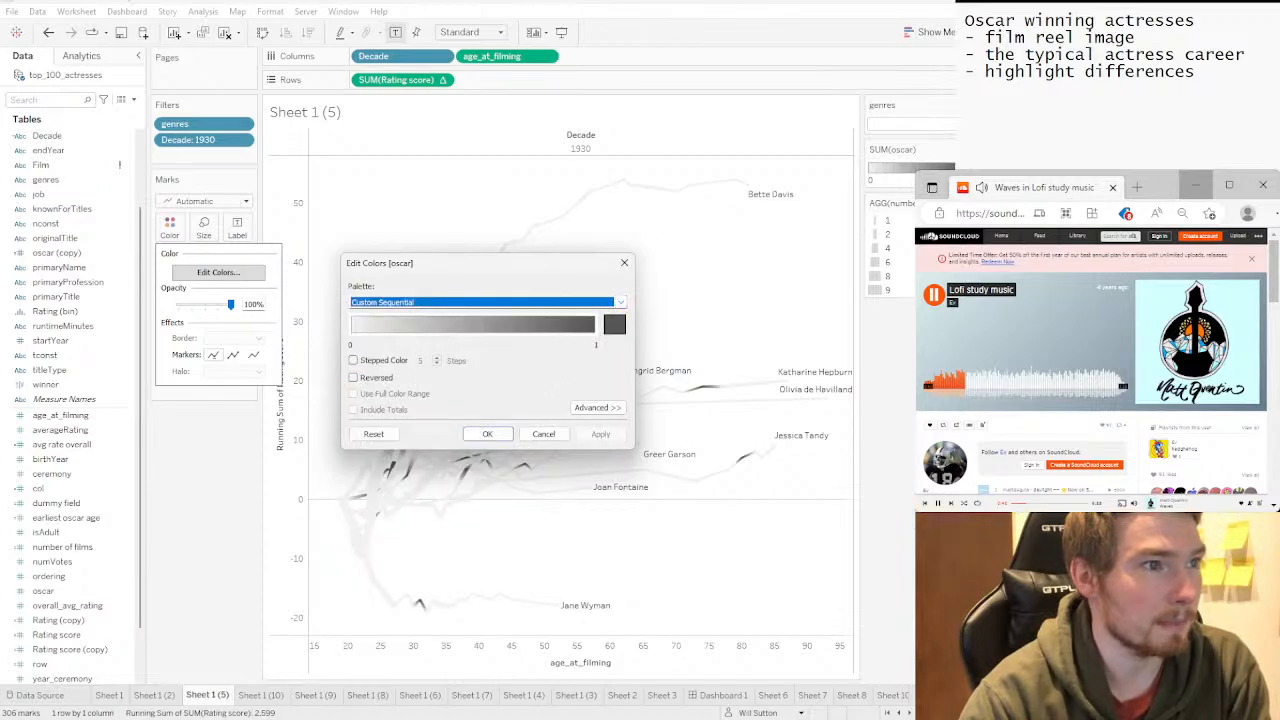
click(486, 302)
click(403, 616)
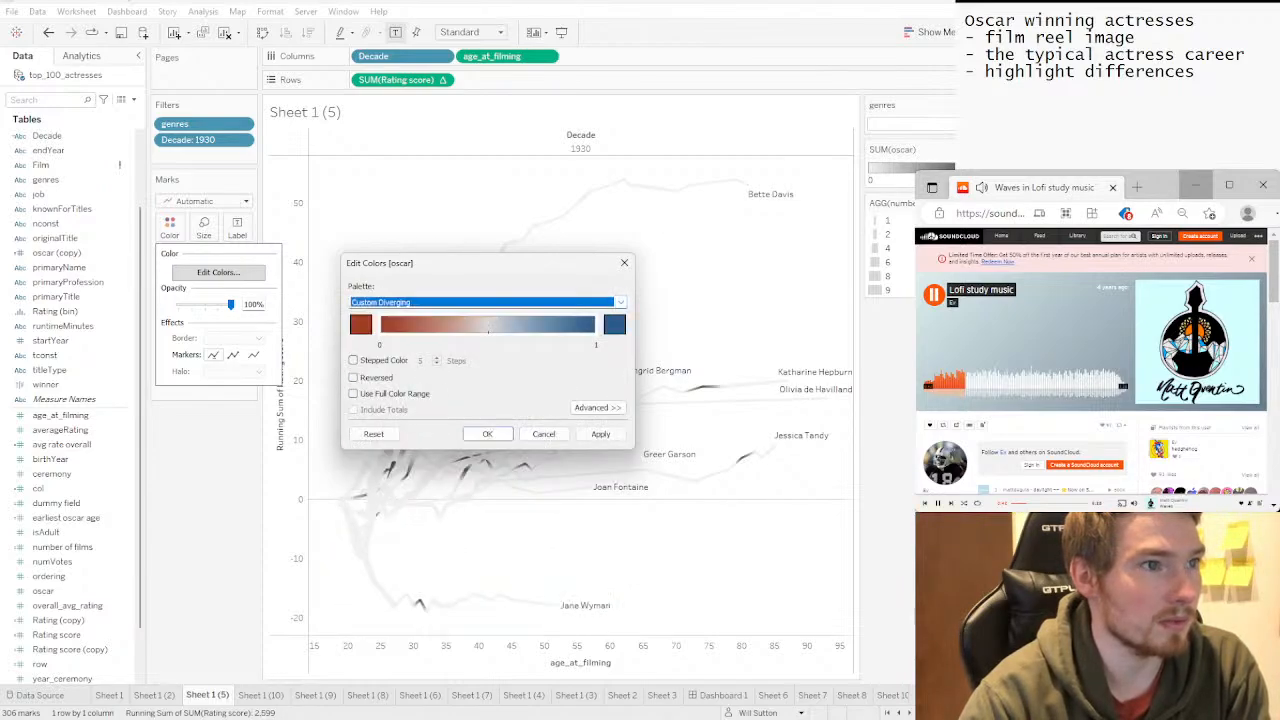
click(361, 324)
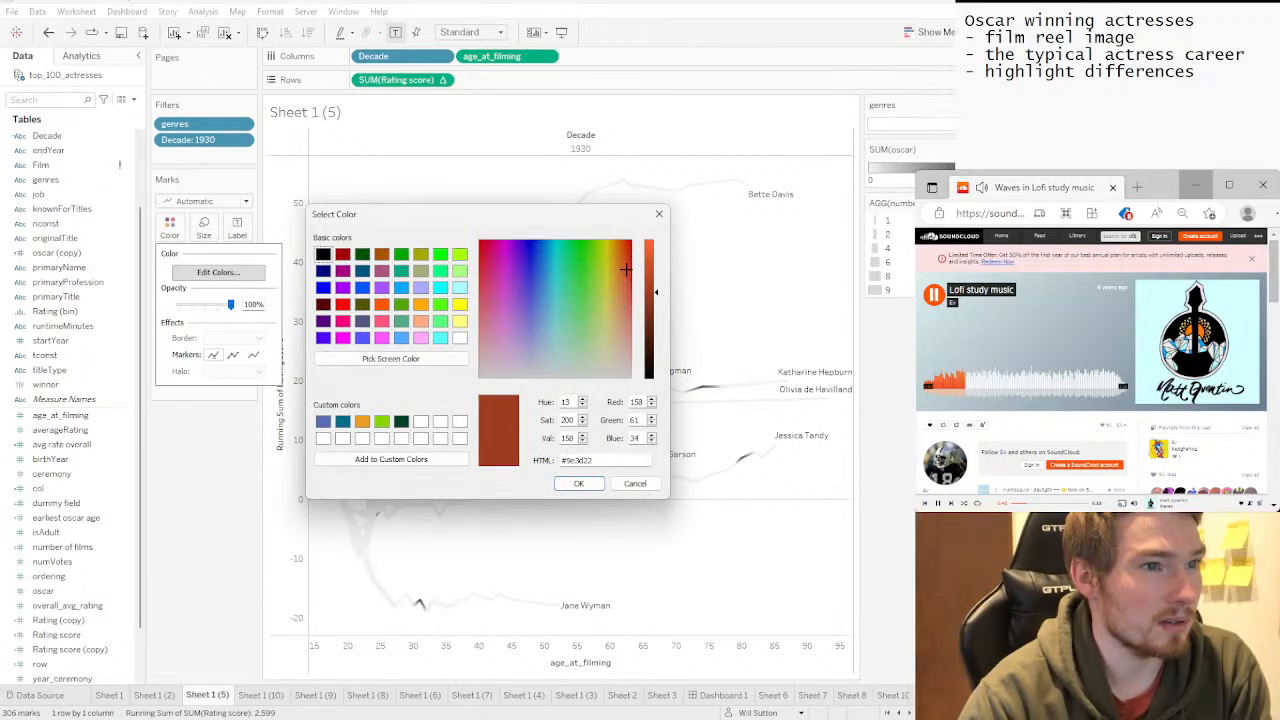
click(649, 373)
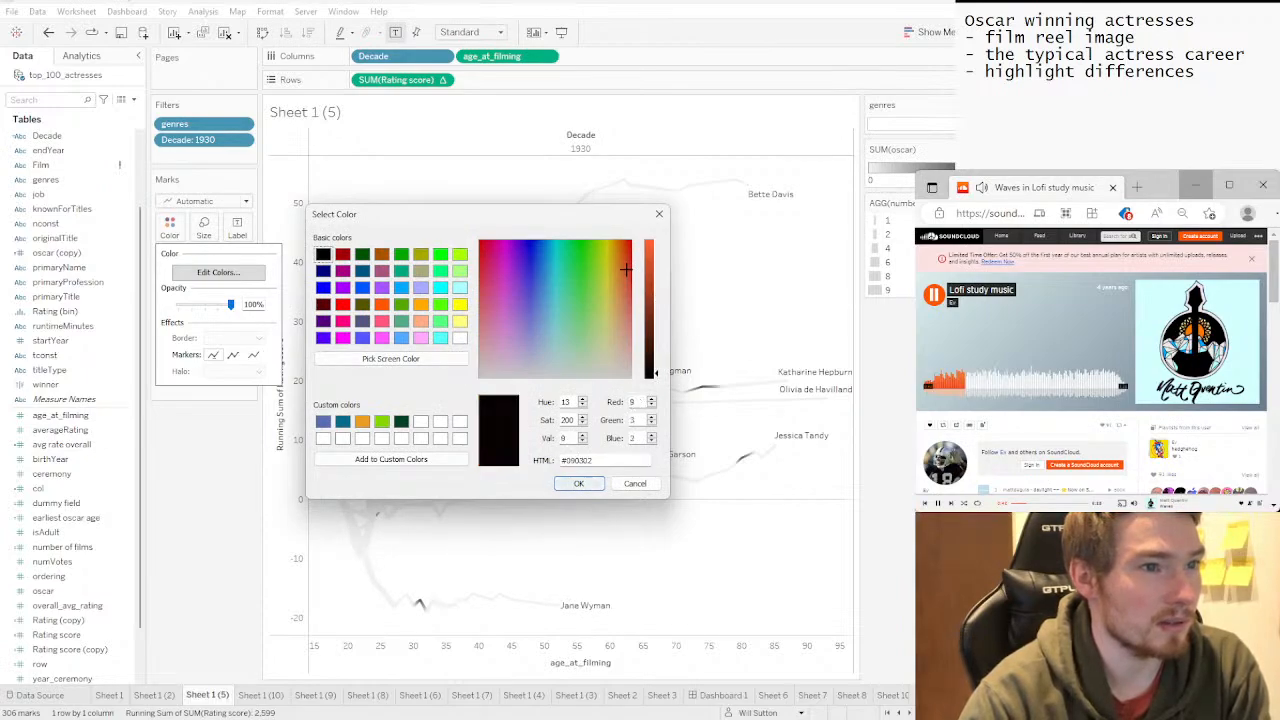
click(617, 365)
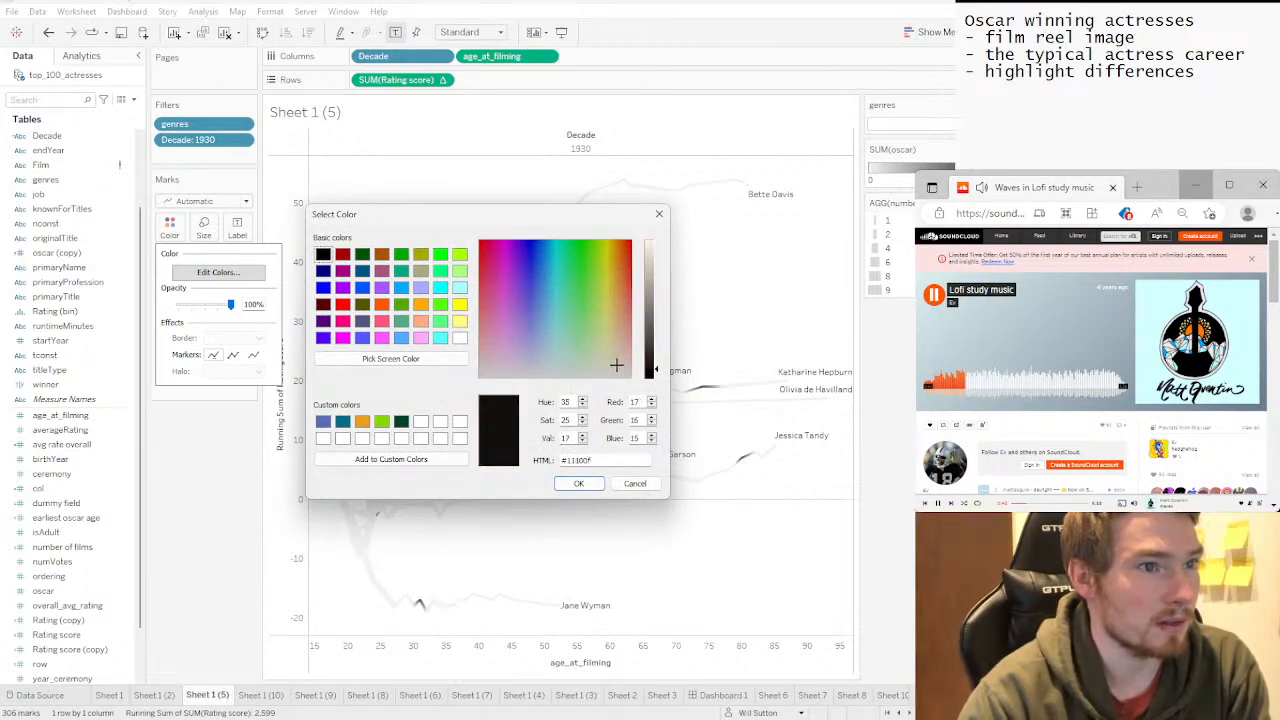
click(649, 297)
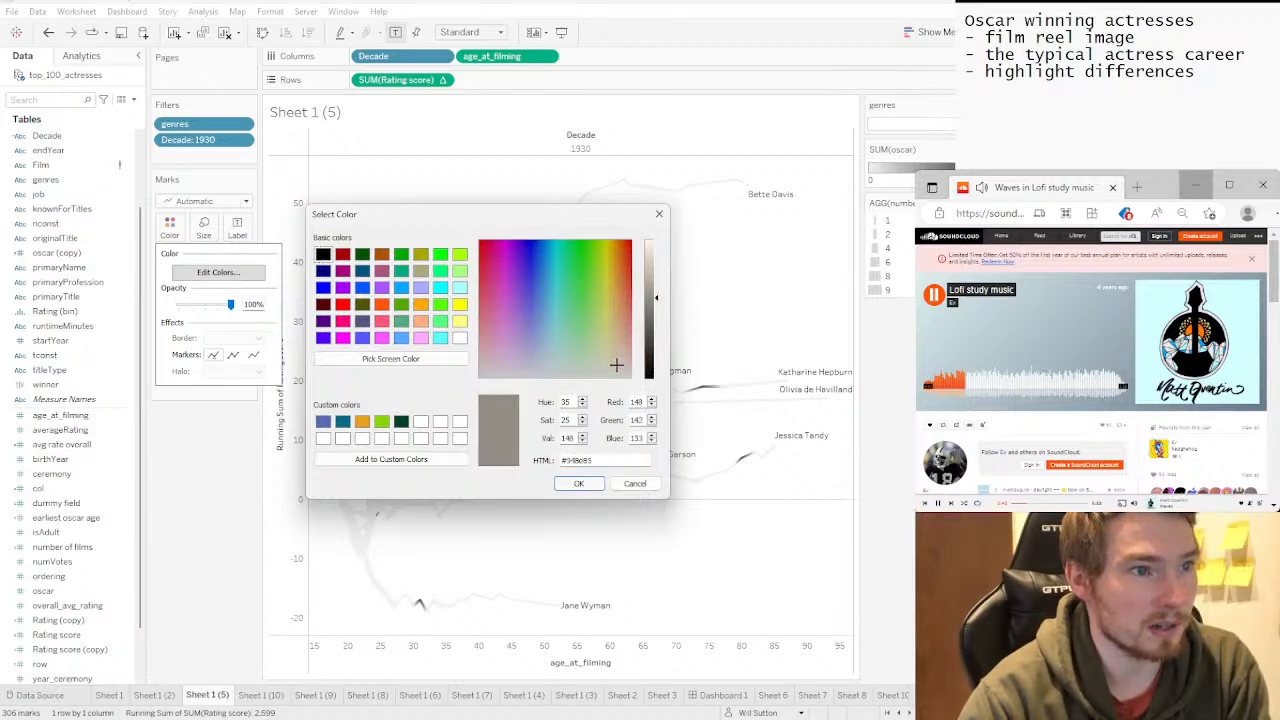
click(578, 483)
Set the high-end colour of the Custom Diverging oscar palette to a near-black dark blue.
click(614, 323)
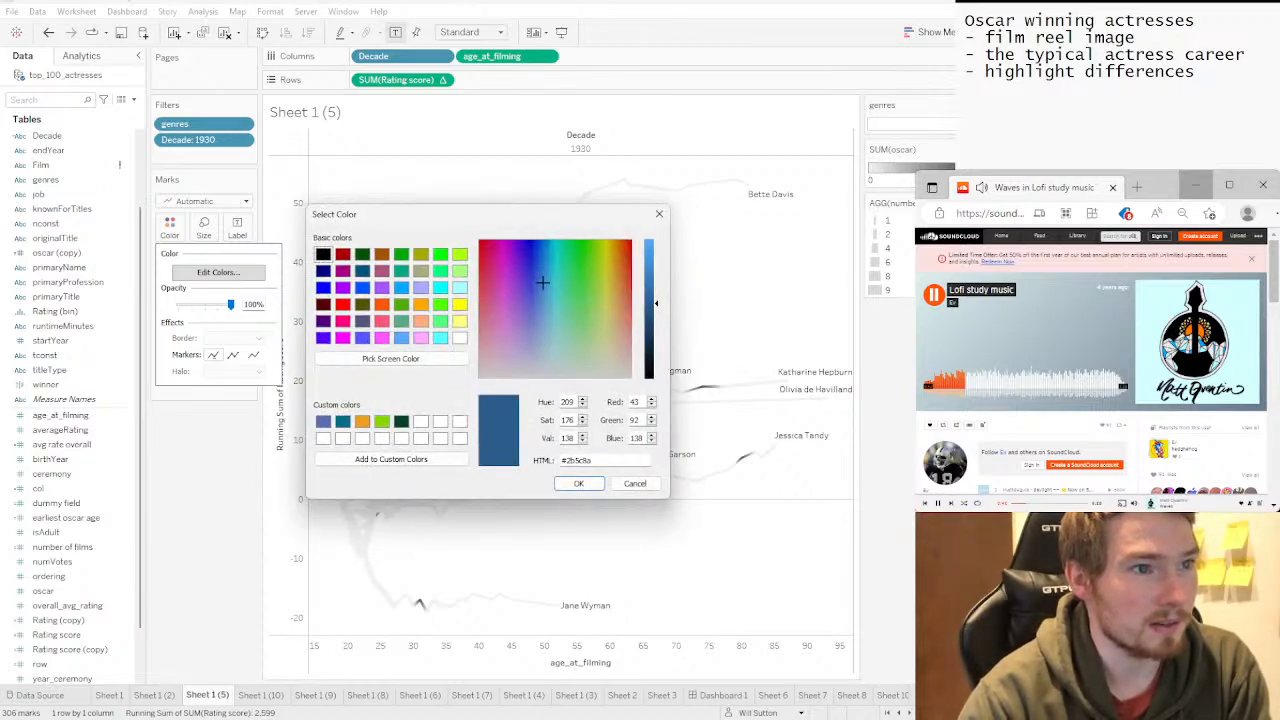
click(649, 366)
click(578, 483)
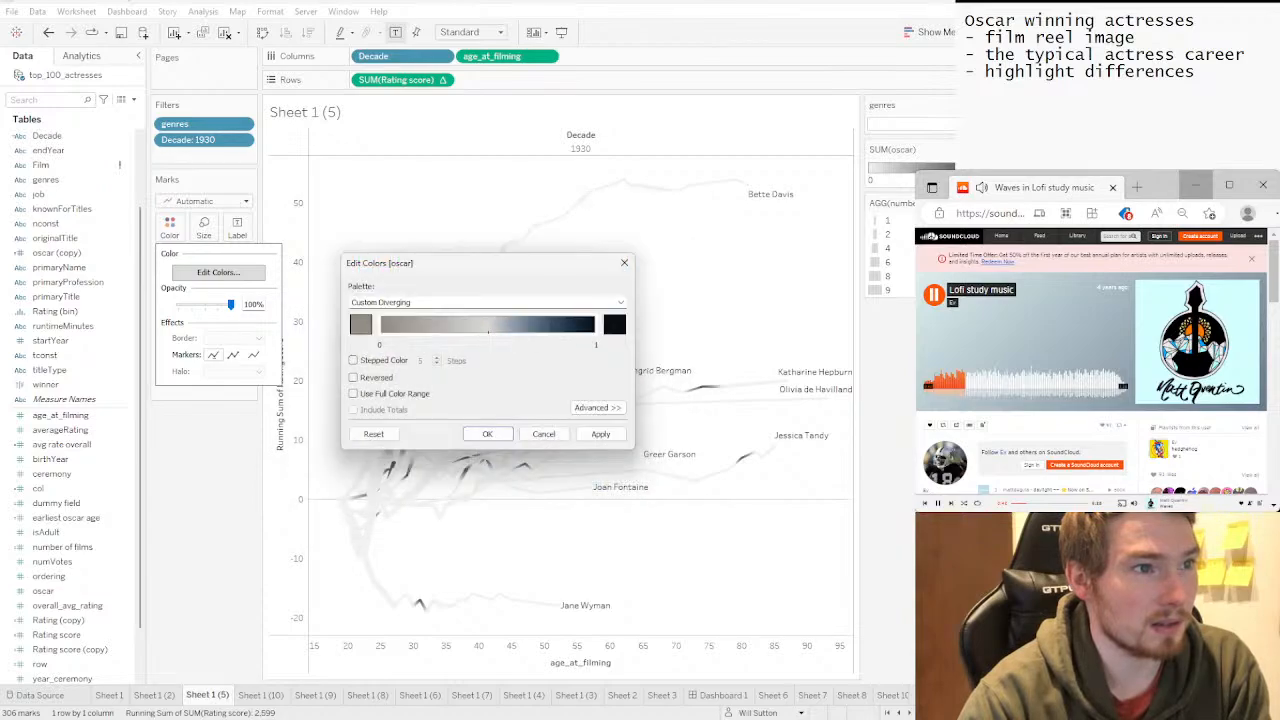
Turn on stepped colour with 2 steps for the oscar palette and apply it to the lines.
click(353, 360)
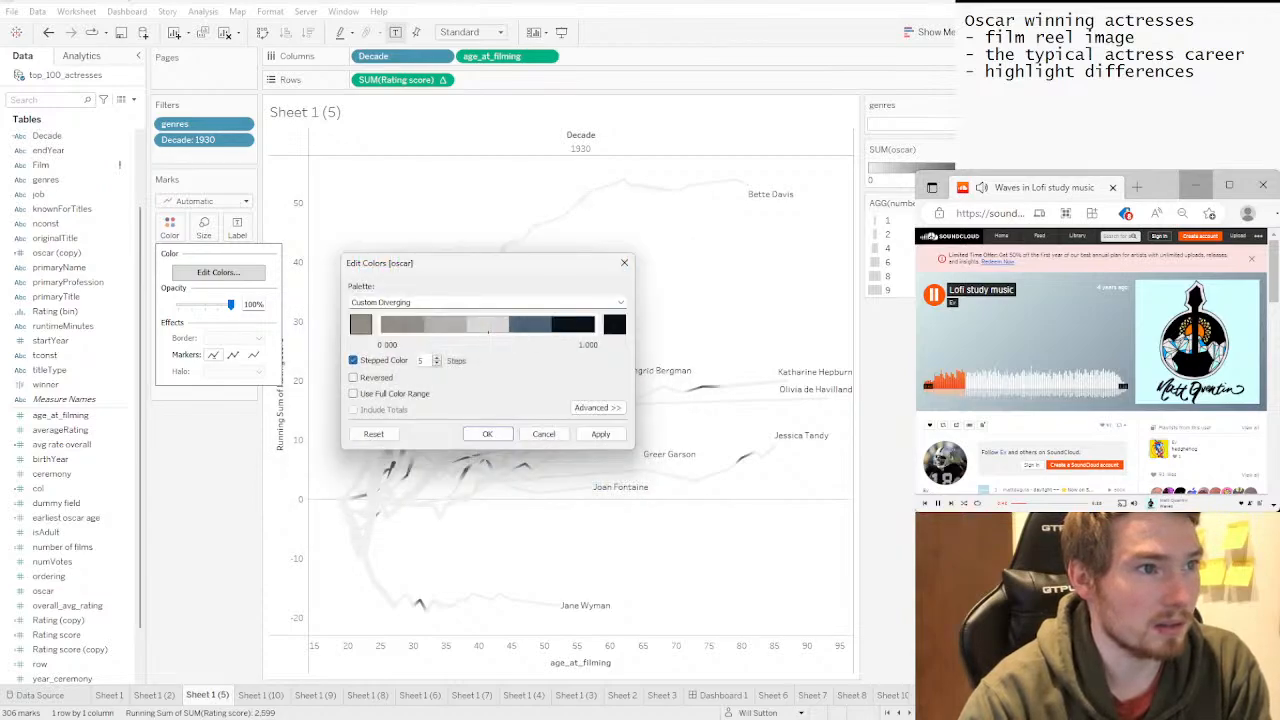
click(436, 364)
click(436, 364)
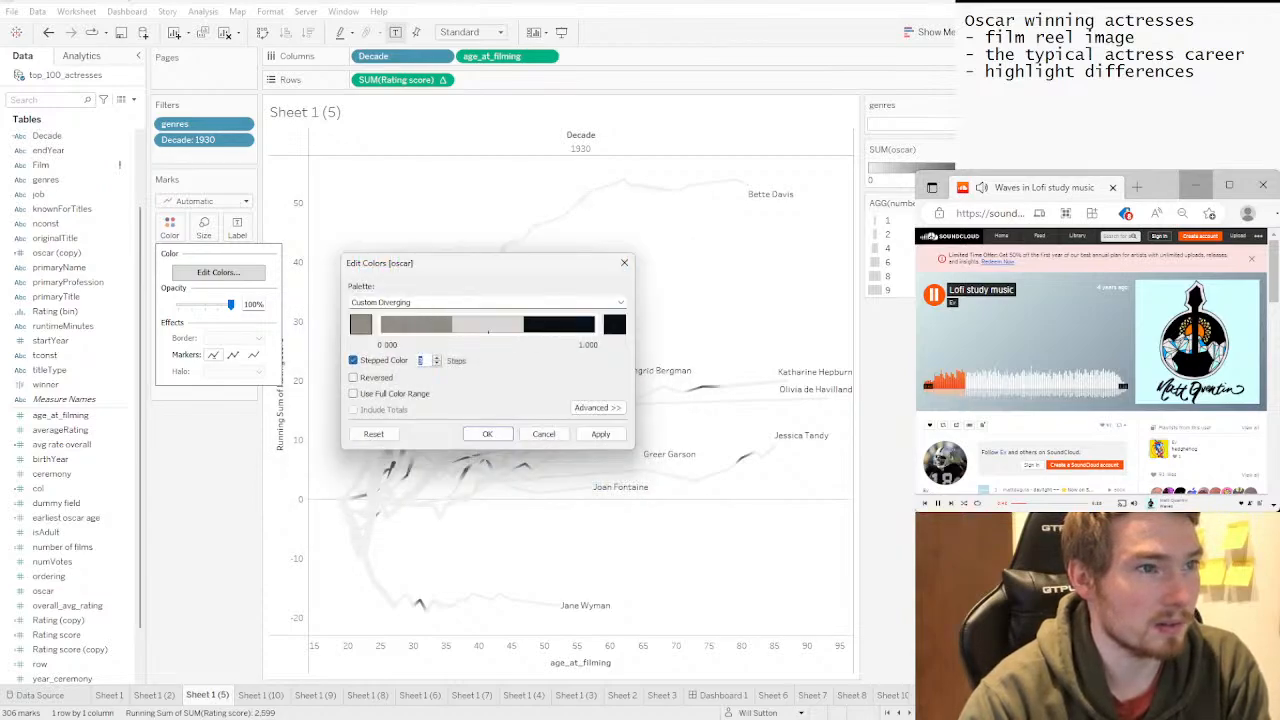
click(436, 364)
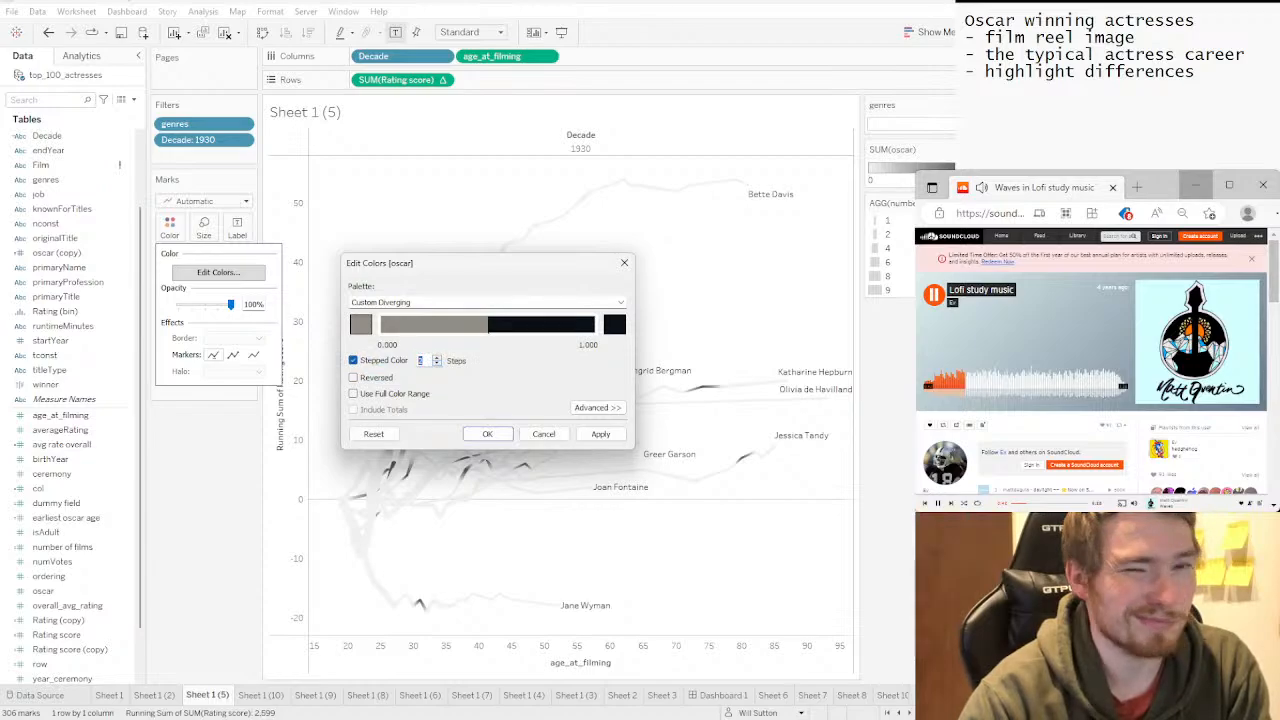
click(600, 434)
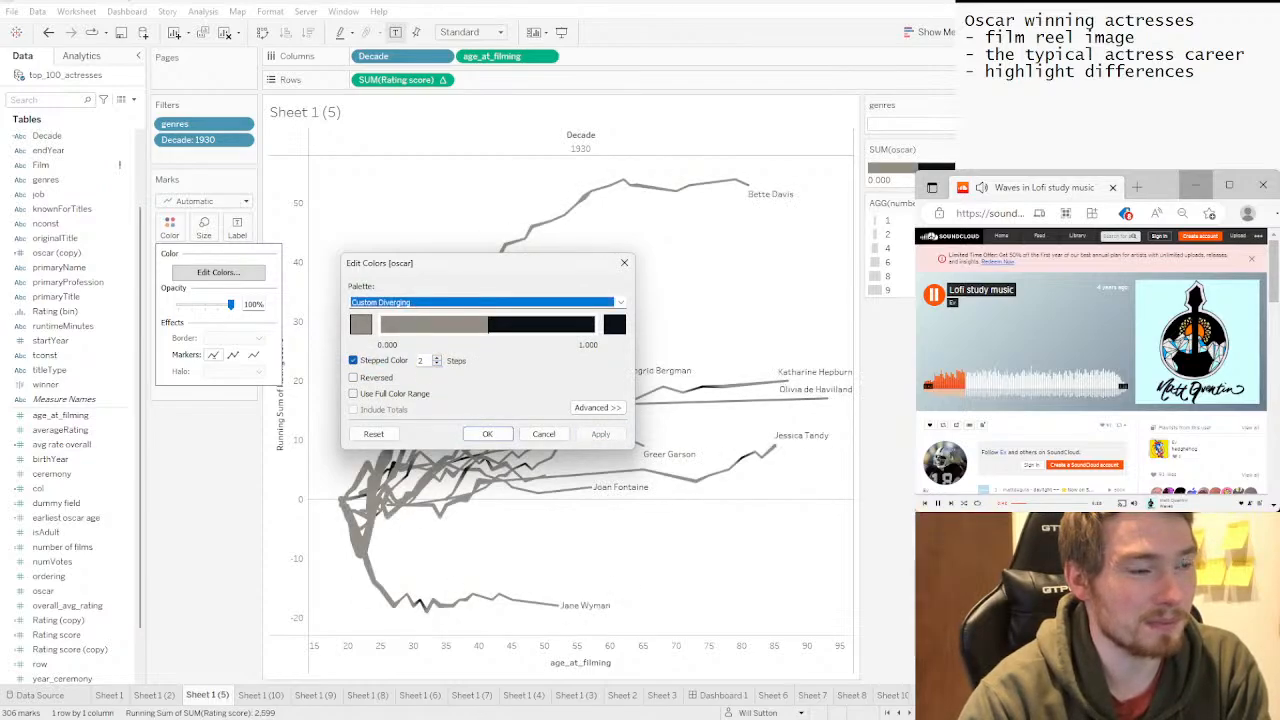
click(487, 434)
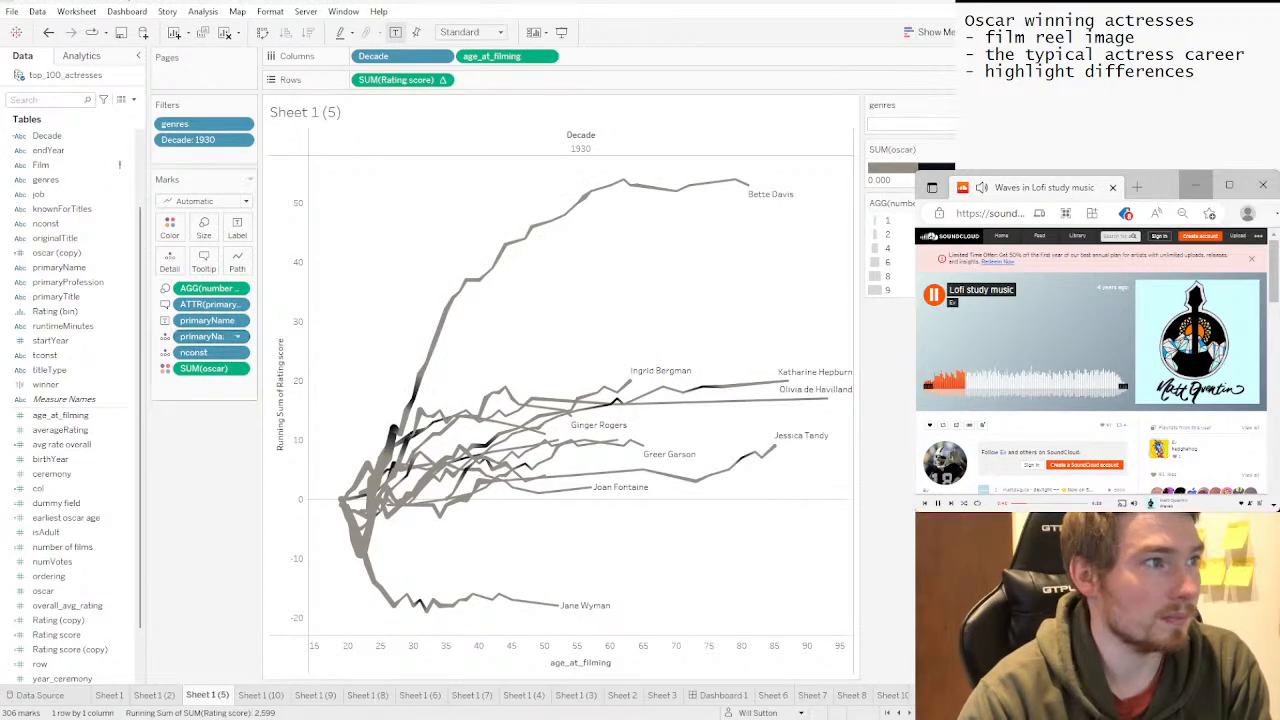
Lower the opacity of the career lines to 71%.
click(170, 226)
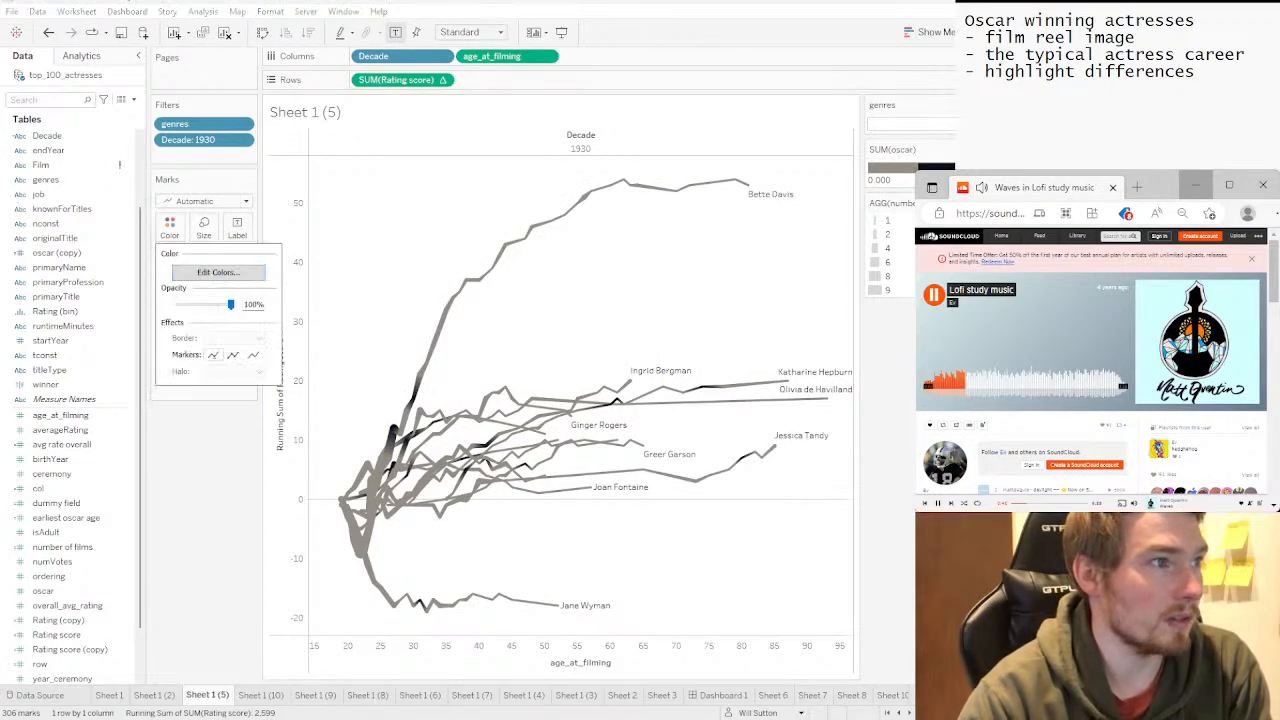
drag(213, 304, 216, 304)
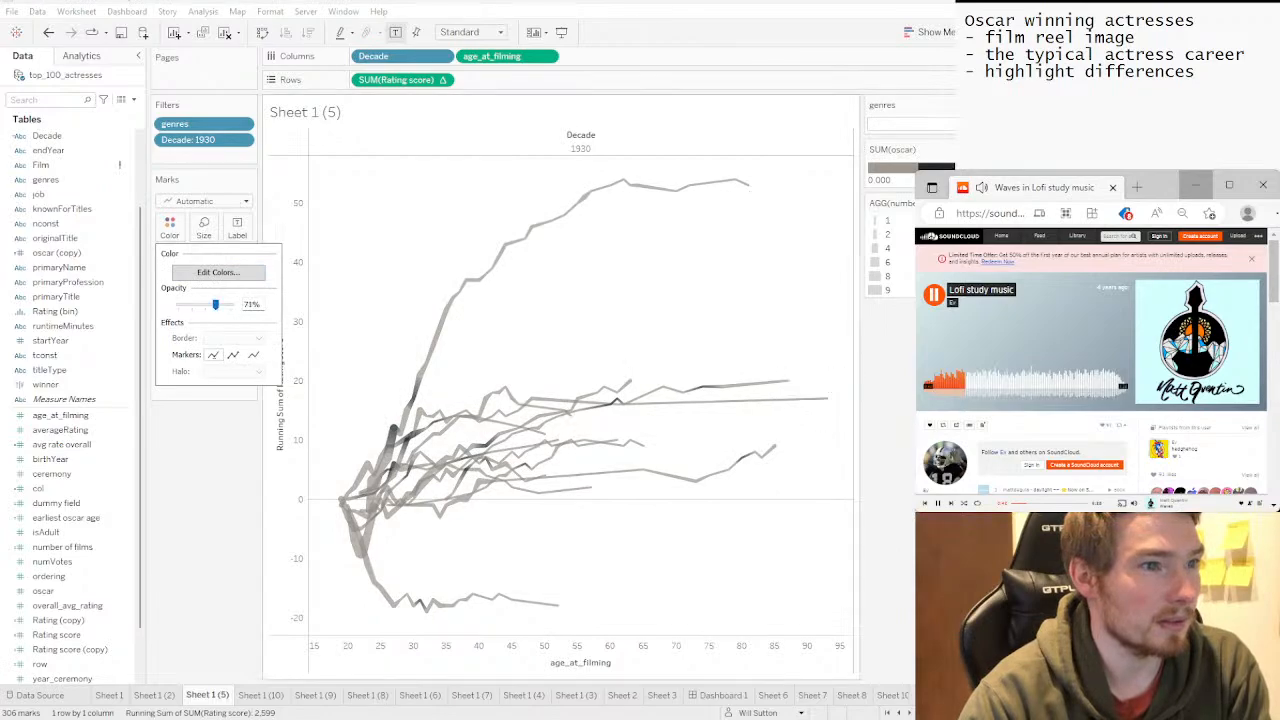
key(Escape)
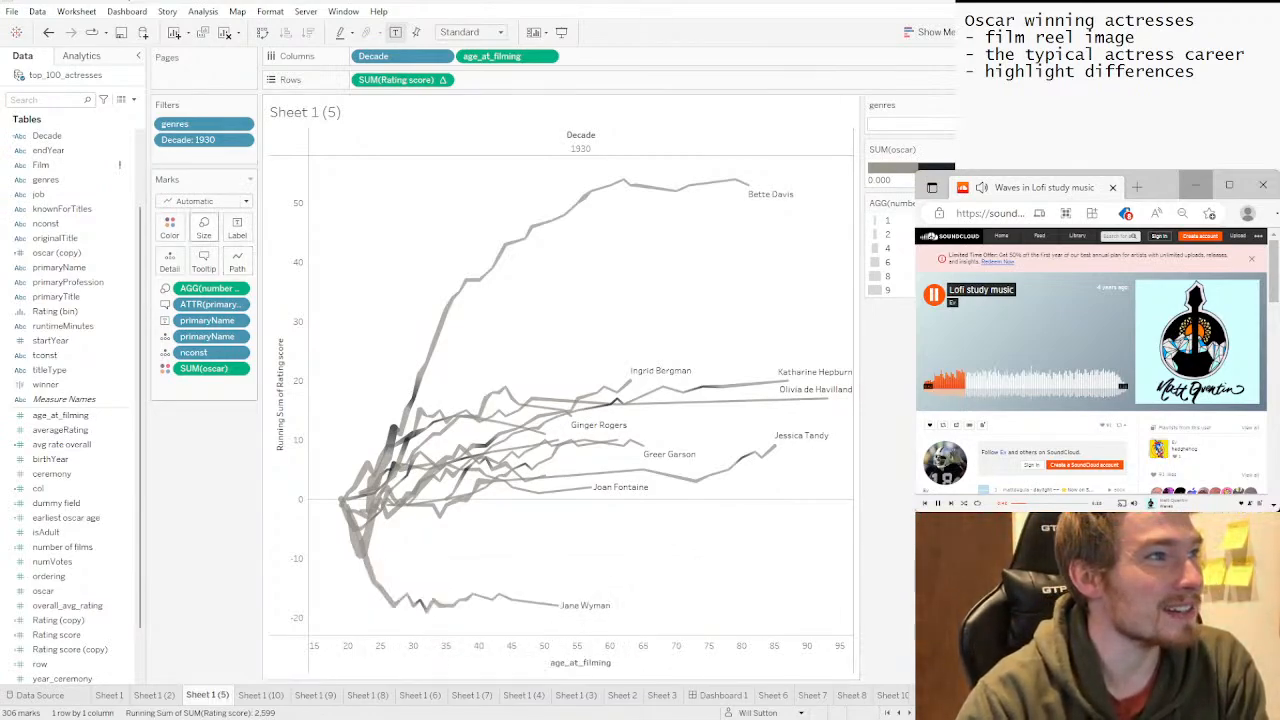
Try the step and jump line types on the career lines and return to the linear type.
click(237, 261)
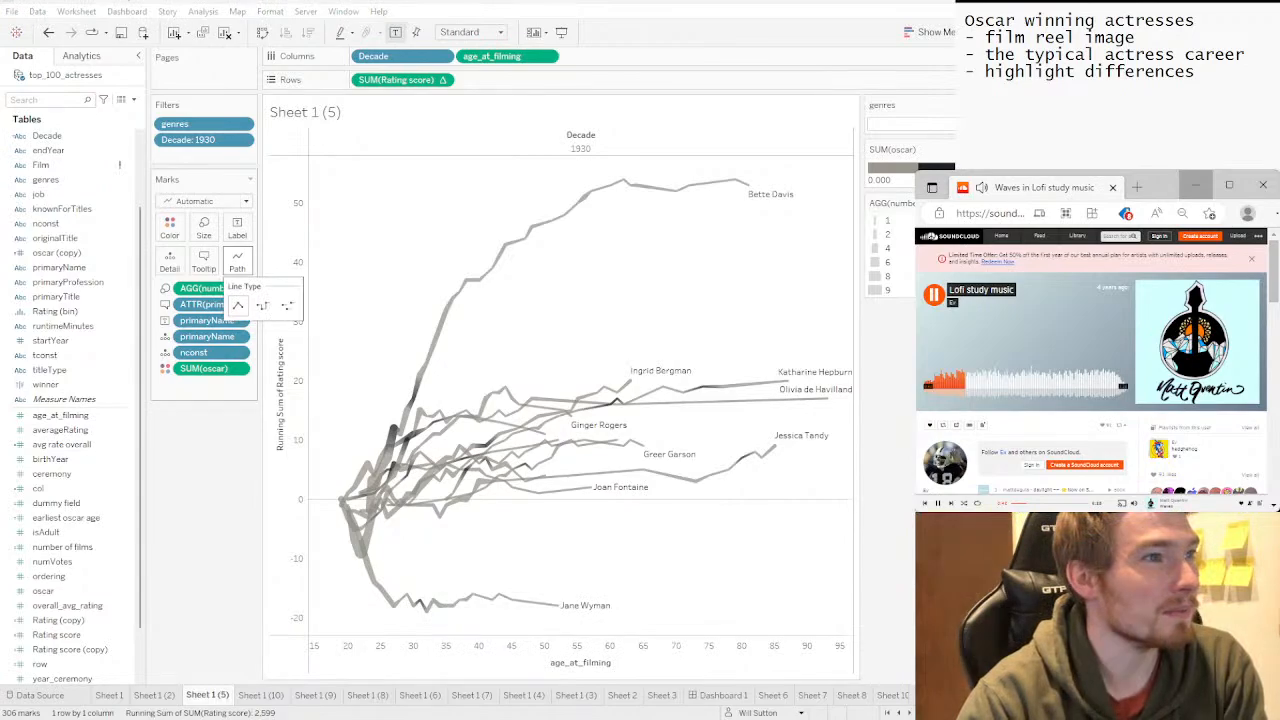
click(262, 305)
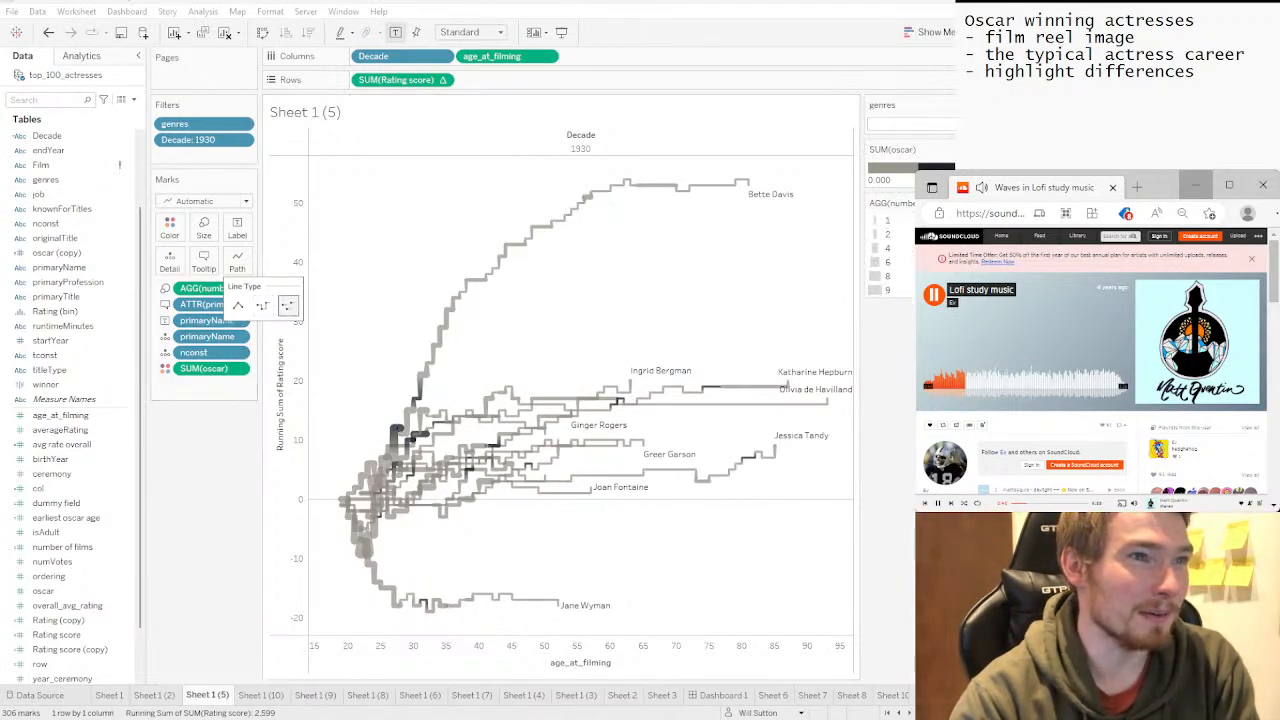
click(287, 305)
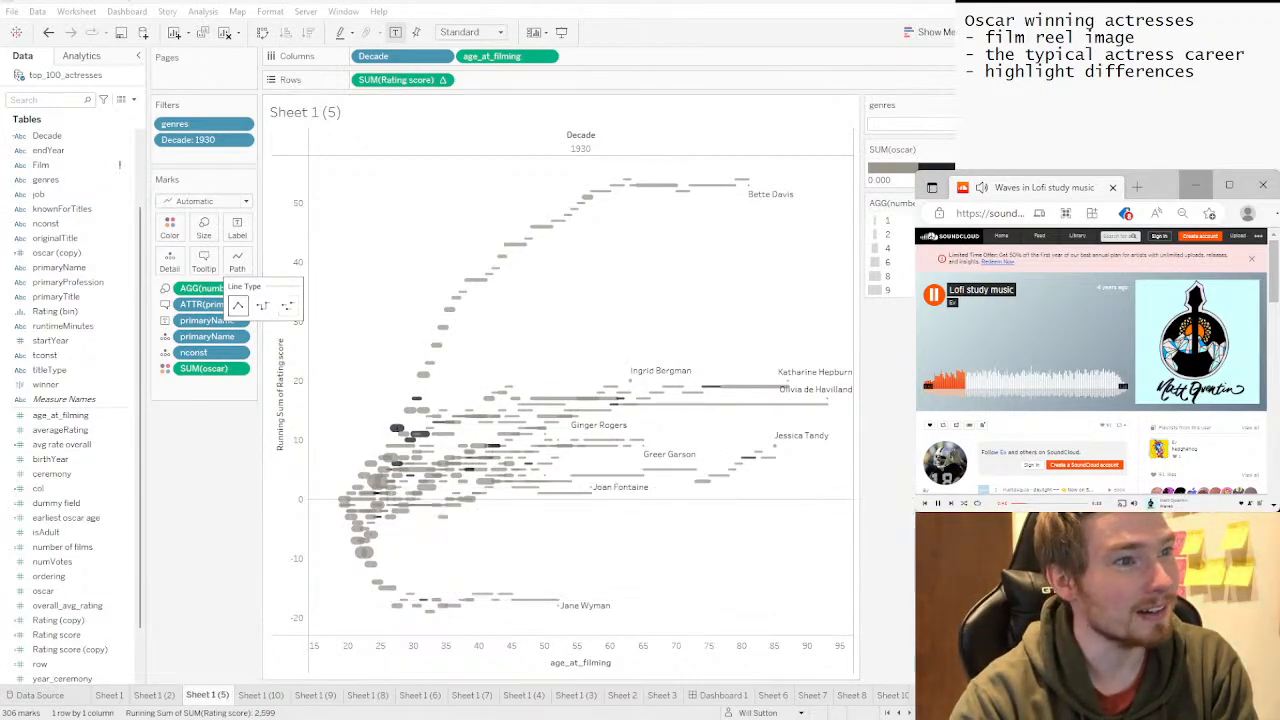
click(238, 305)
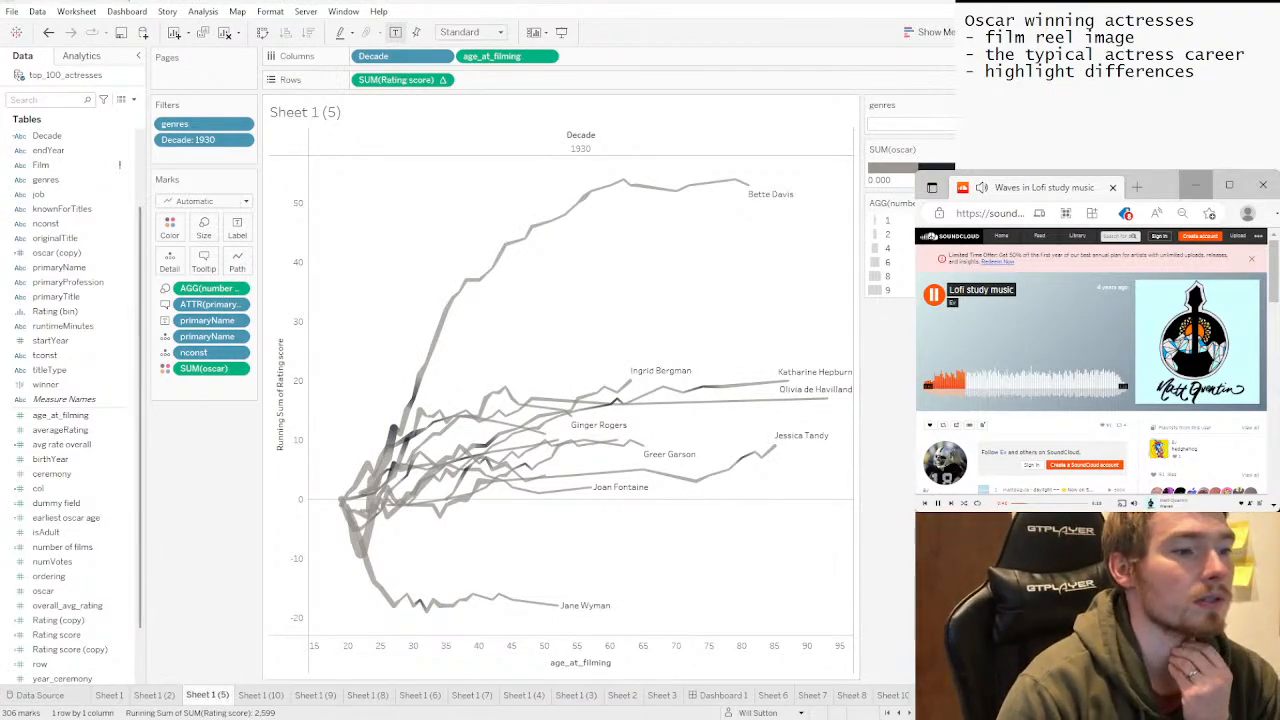
Check the startYear version of the chart on Sheet 1 (2) and return to Sheet 1 (5).
mouse_move(499, 410)
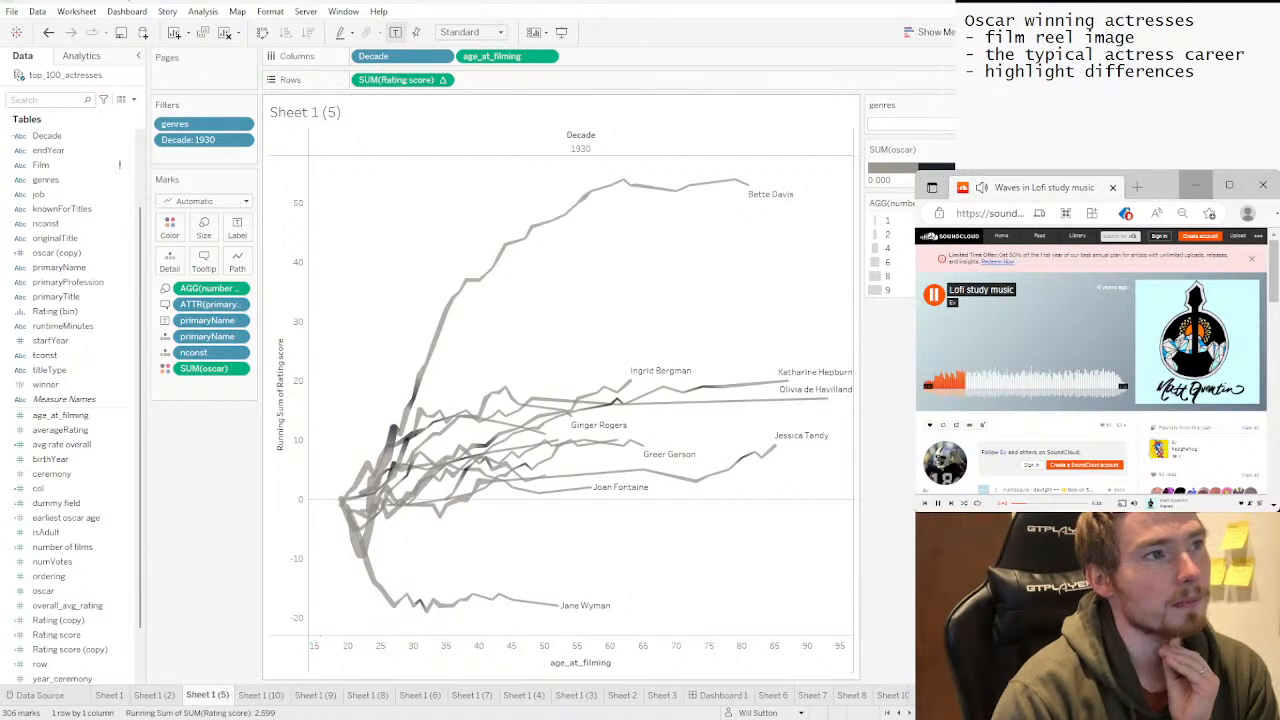
click(154, 695)
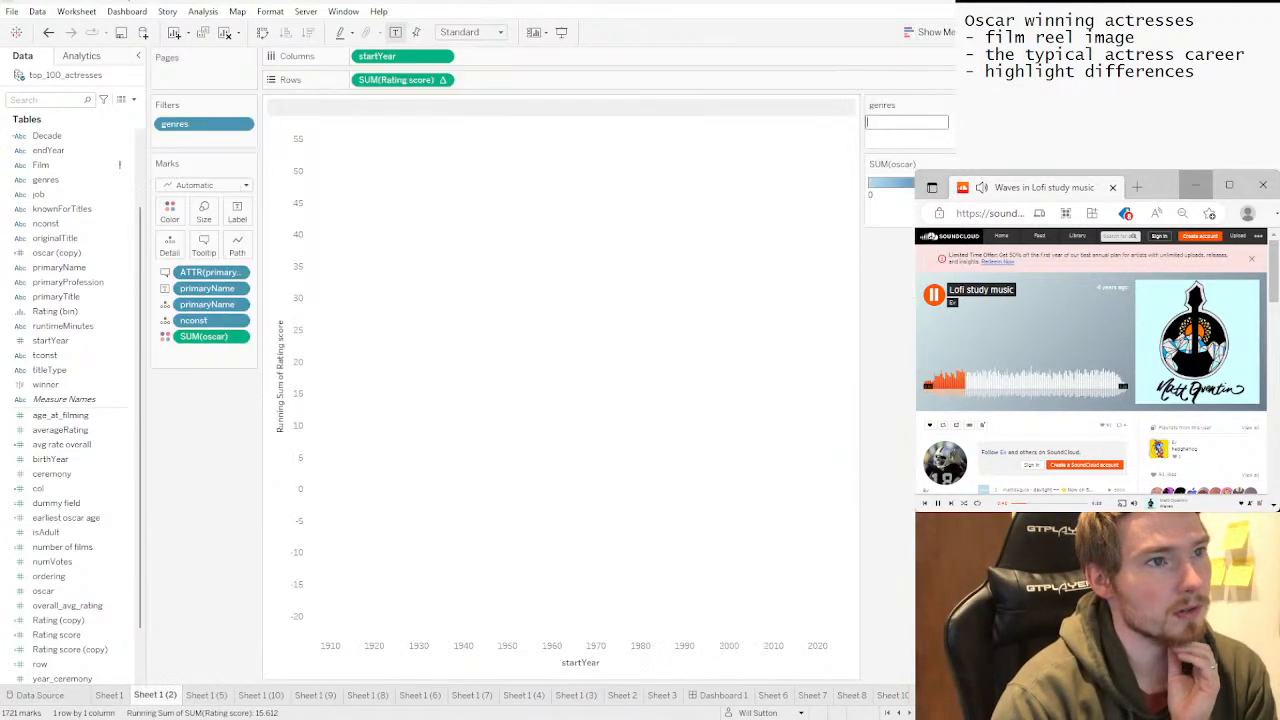
click(207, 695)
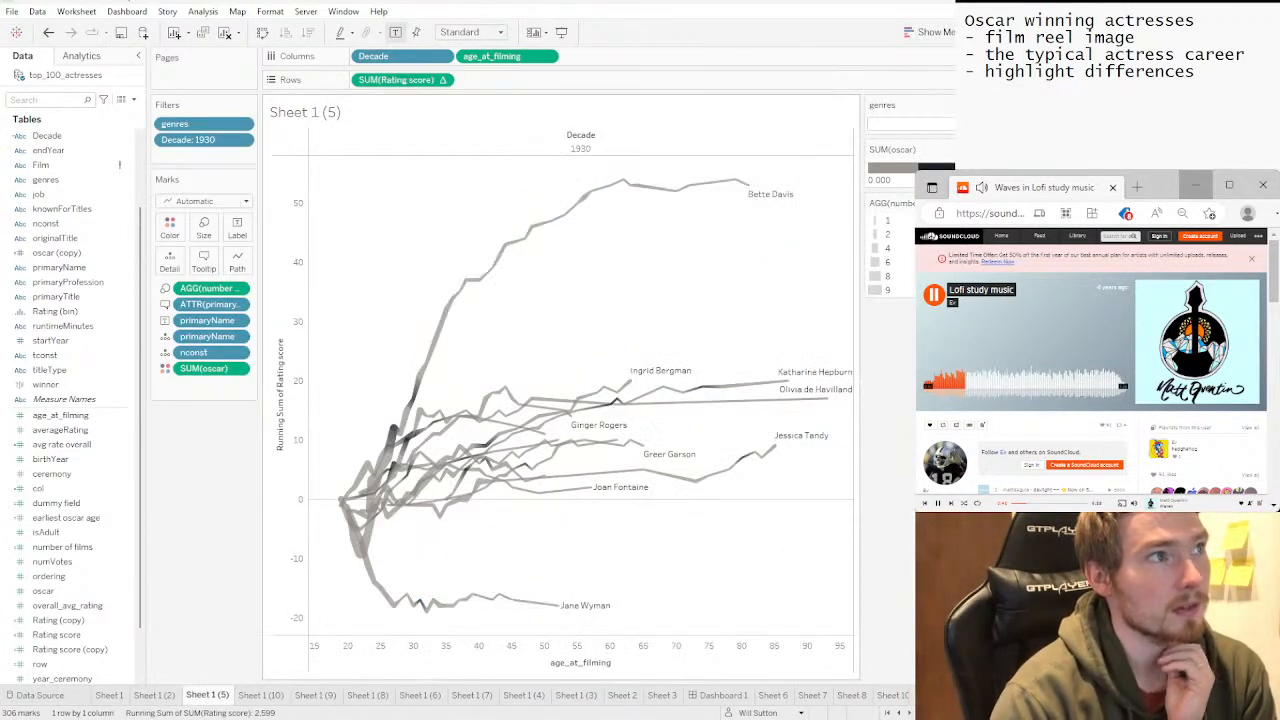
Remove the Decade filter and take Decade off the columns so all careers share one age_at_filming axis.
click(242, 140)
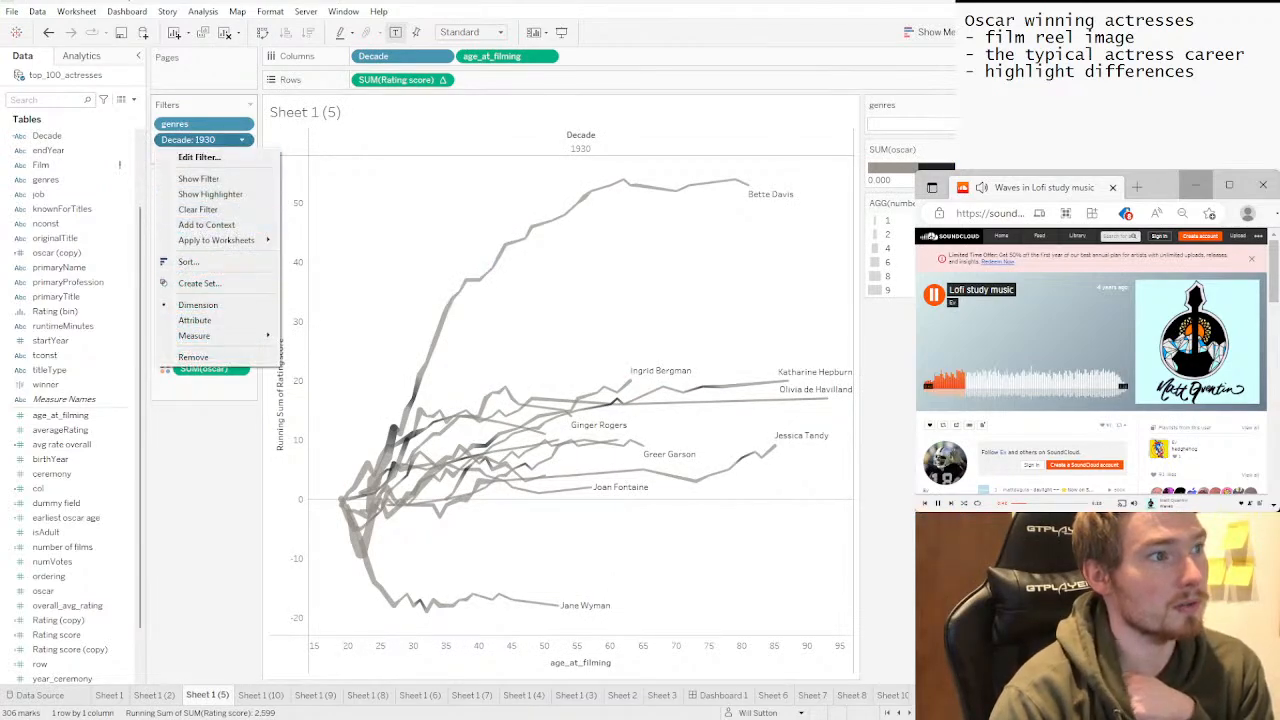
click(200, 358)
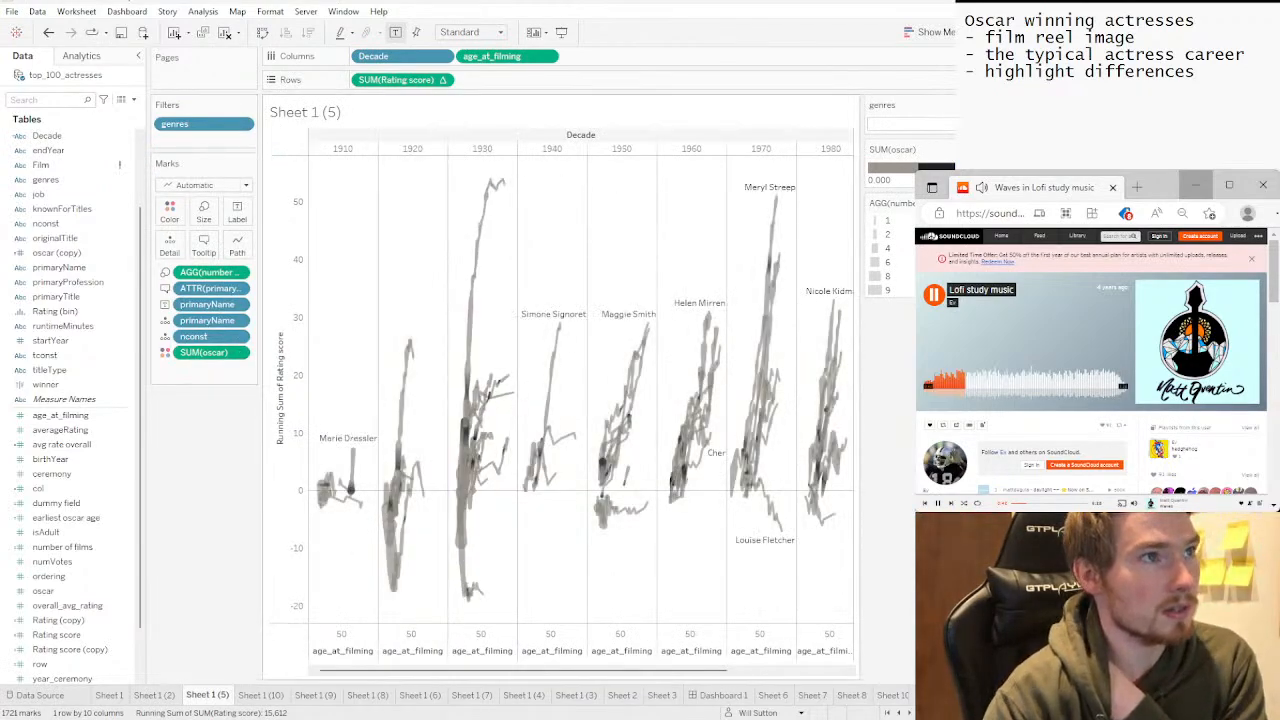
click(442, 56)
key(Escape)
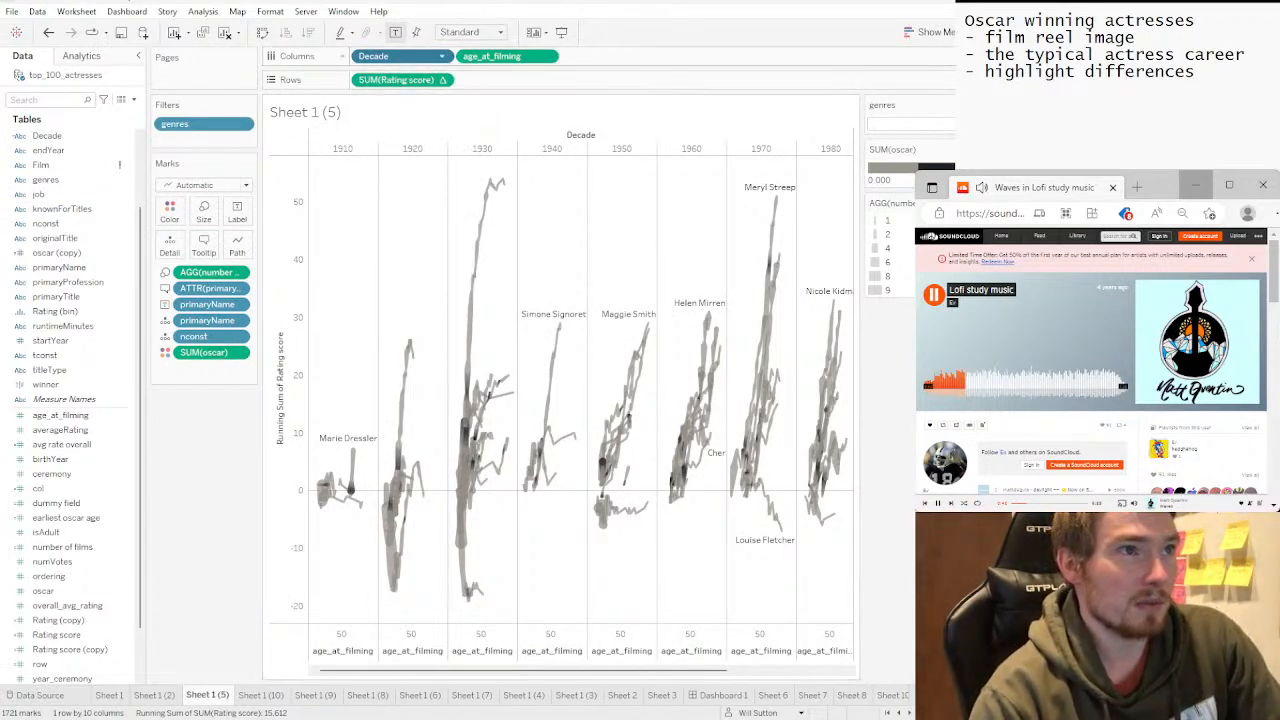
click(442, 56)
click(400, 310)
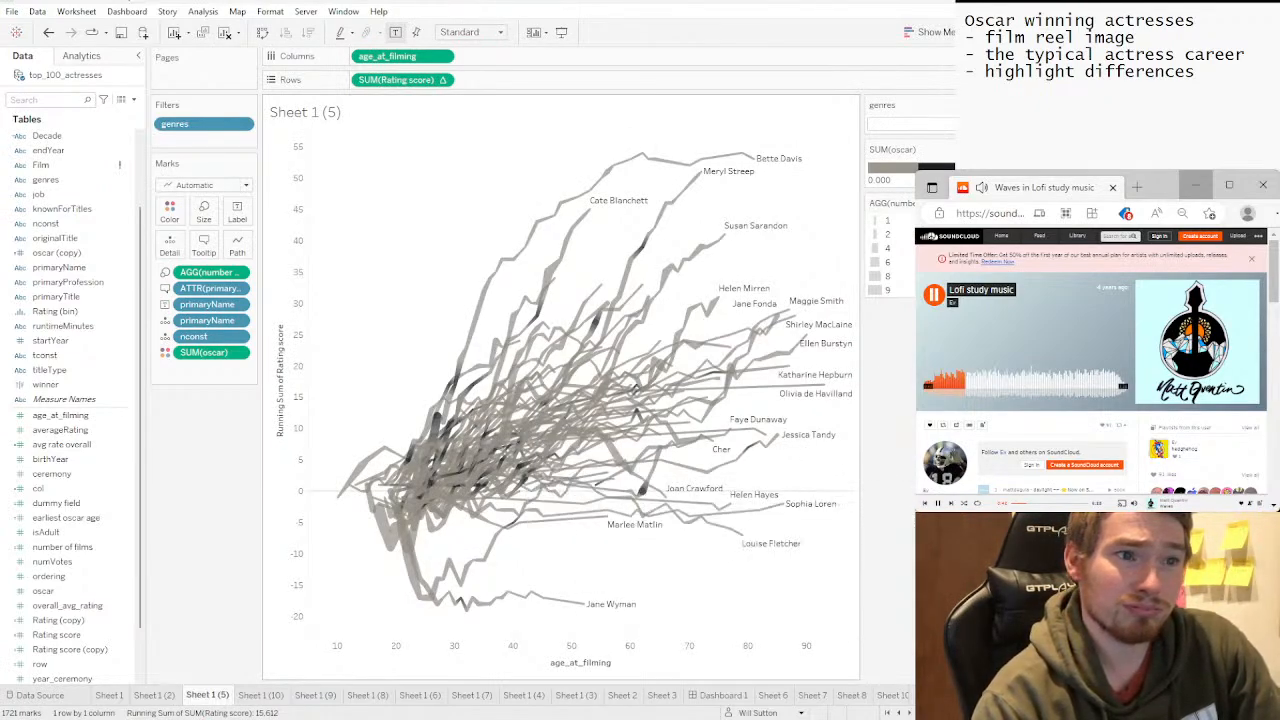
mouse_move(642, 490)
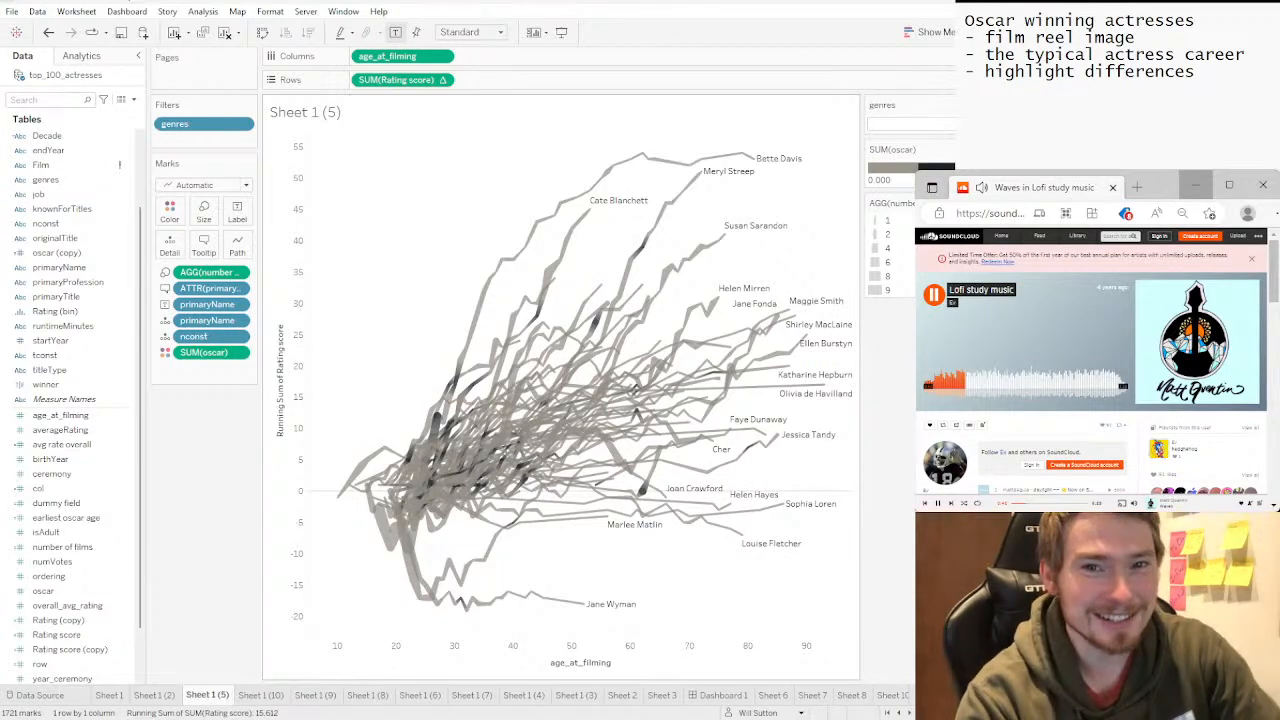
Remove the genres filter from the career lines sheet.
click(241, 123)
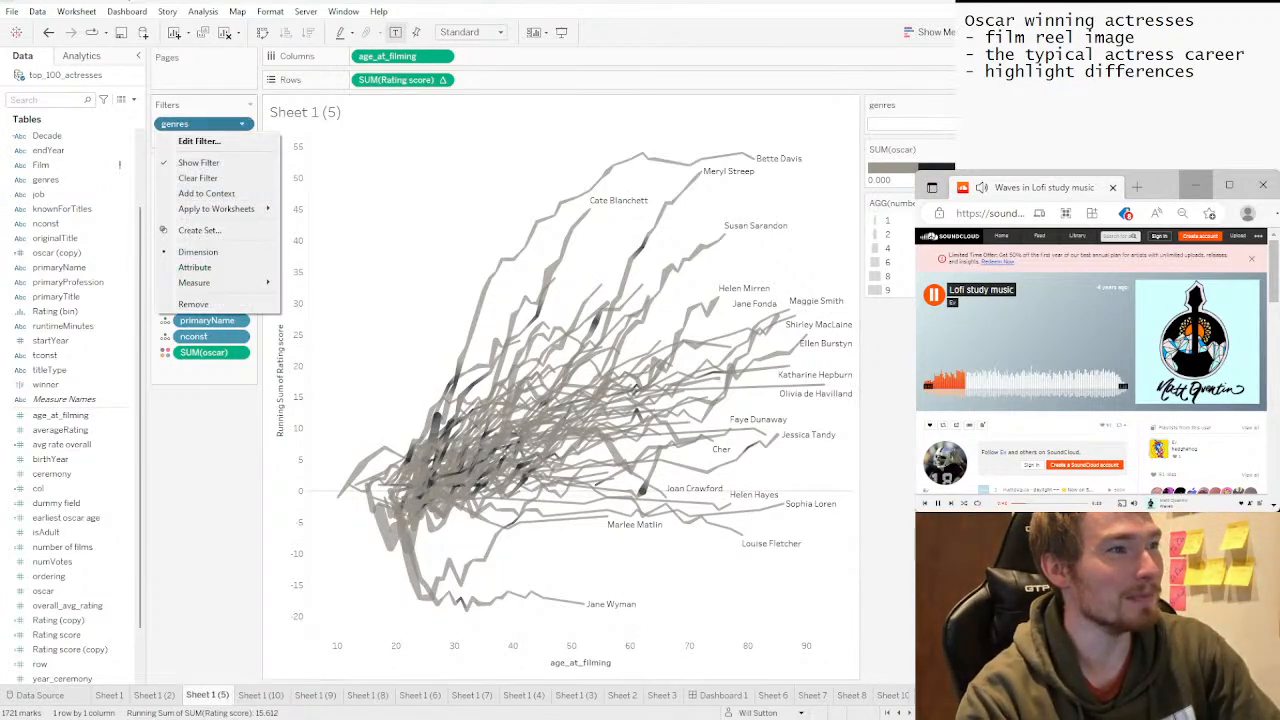
click(200, 304)
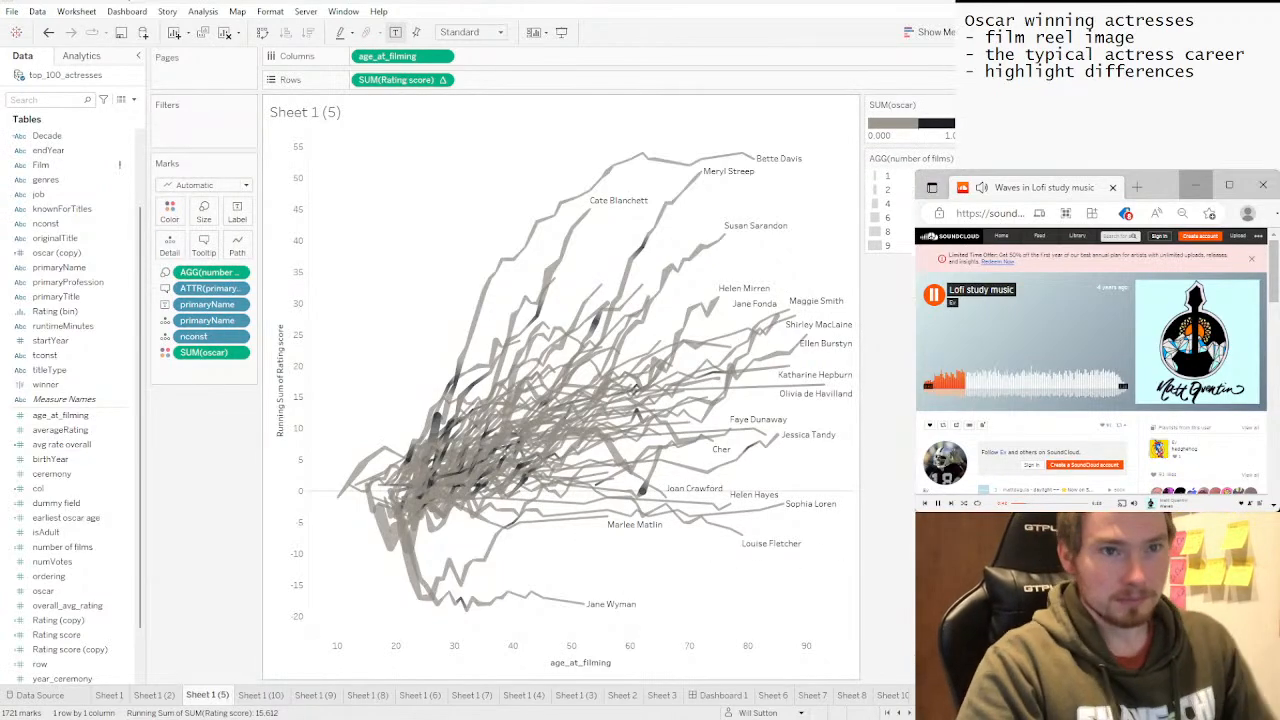
mouse_move(531, 342)
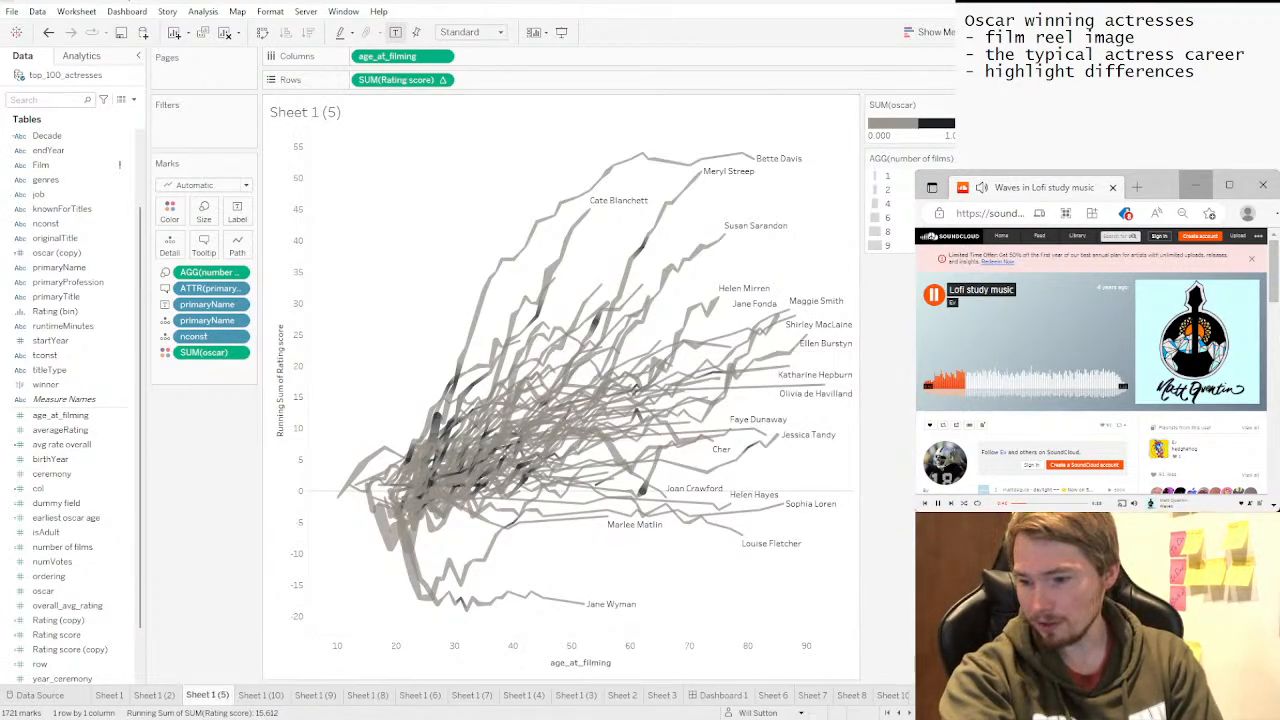
Switch to RStudio, clear the console and preview the first rows of the data with head(oscar_df).
key(alt+Tab)
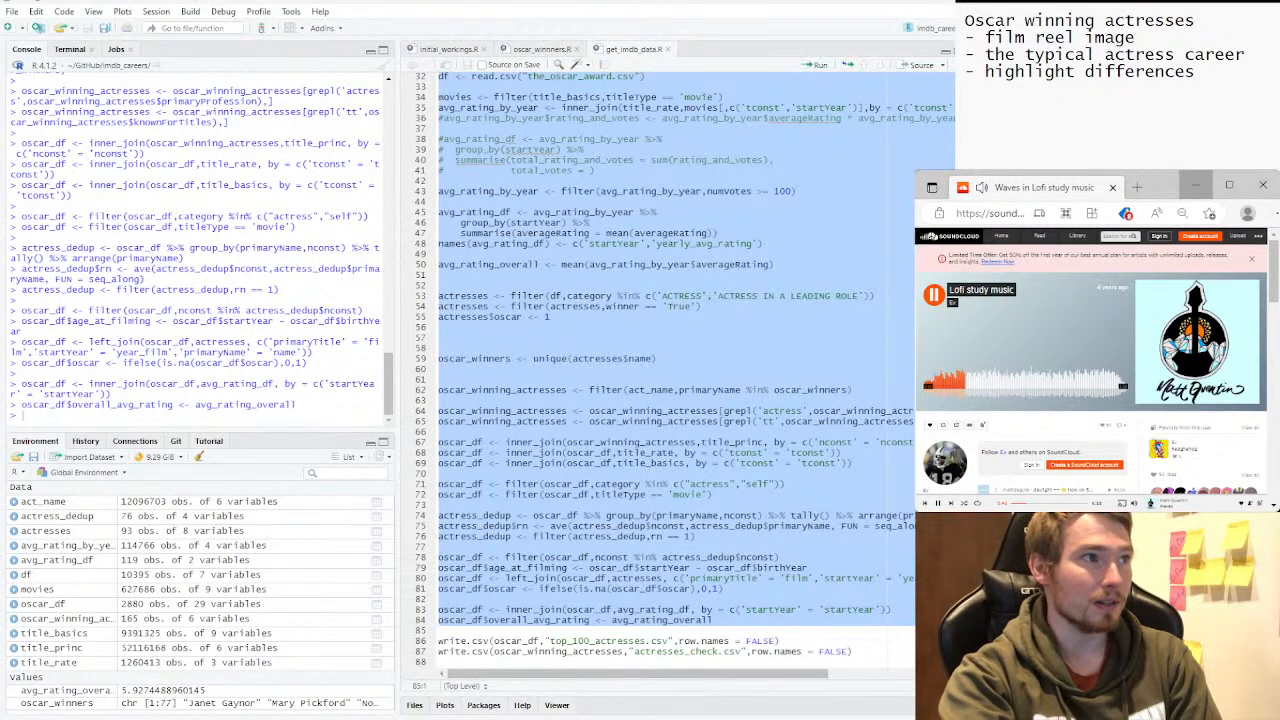
click(535, 212)
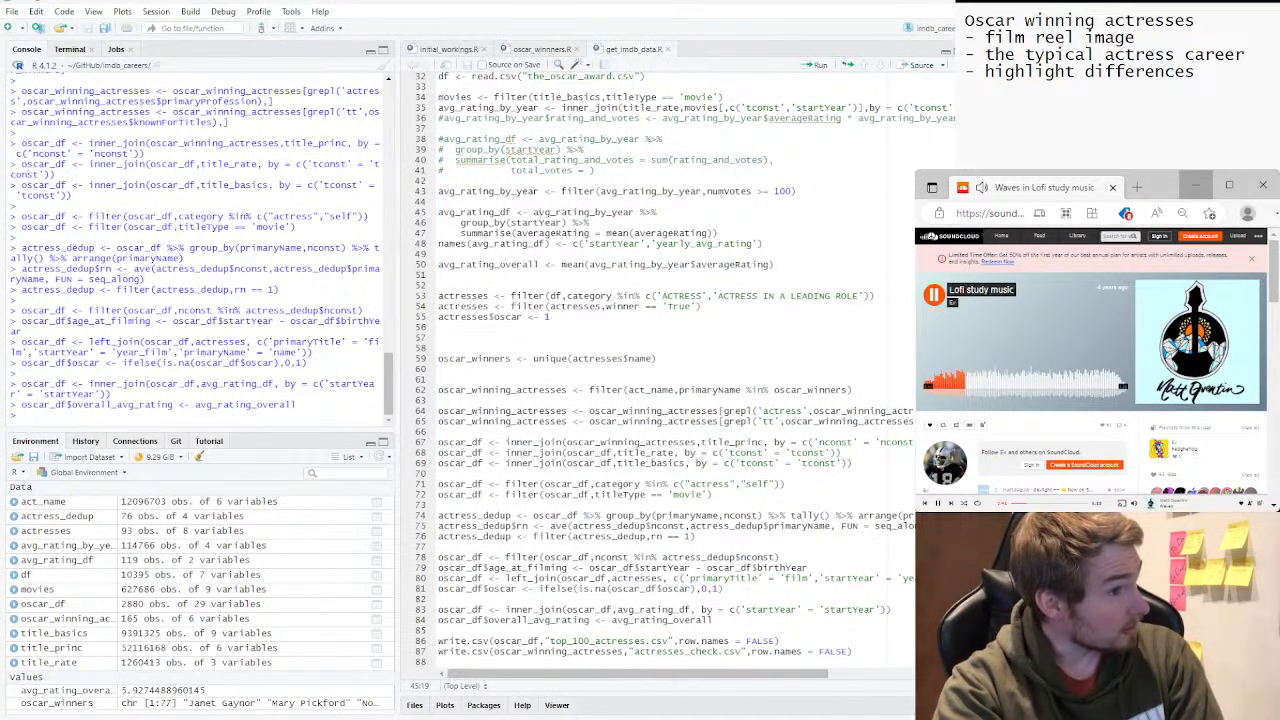
key(ctrl+l)
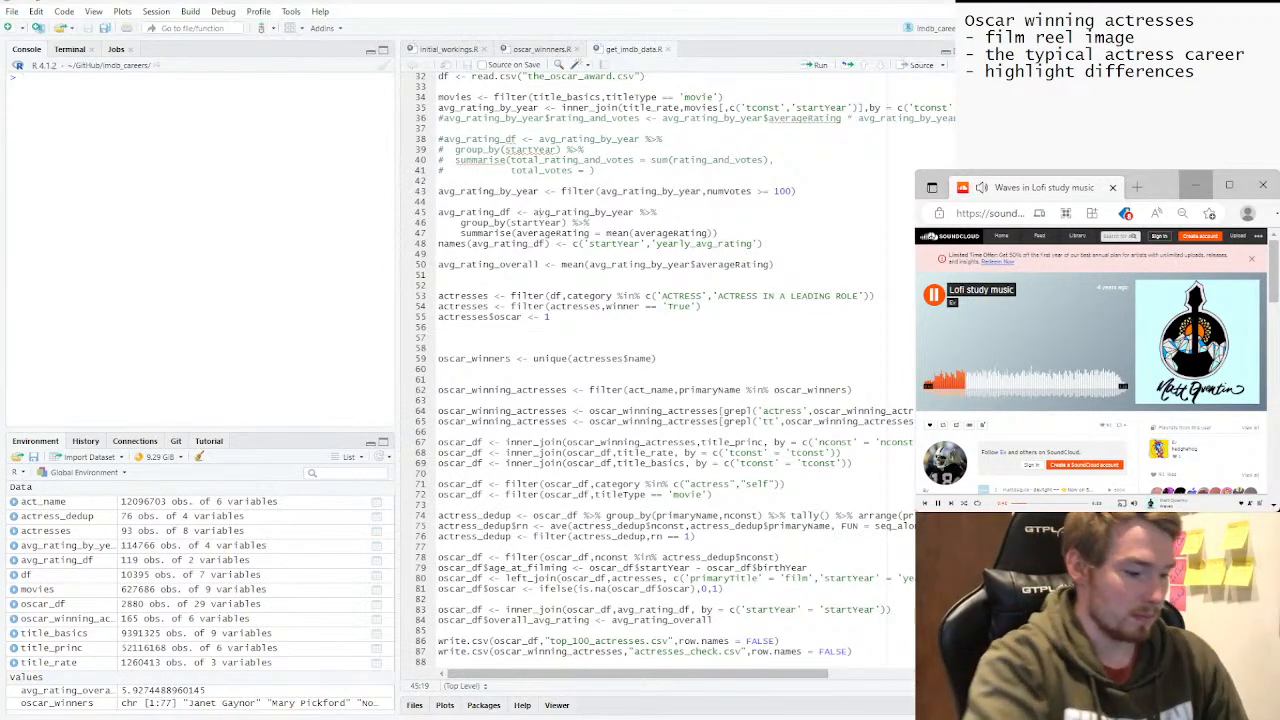
text(head(osc)
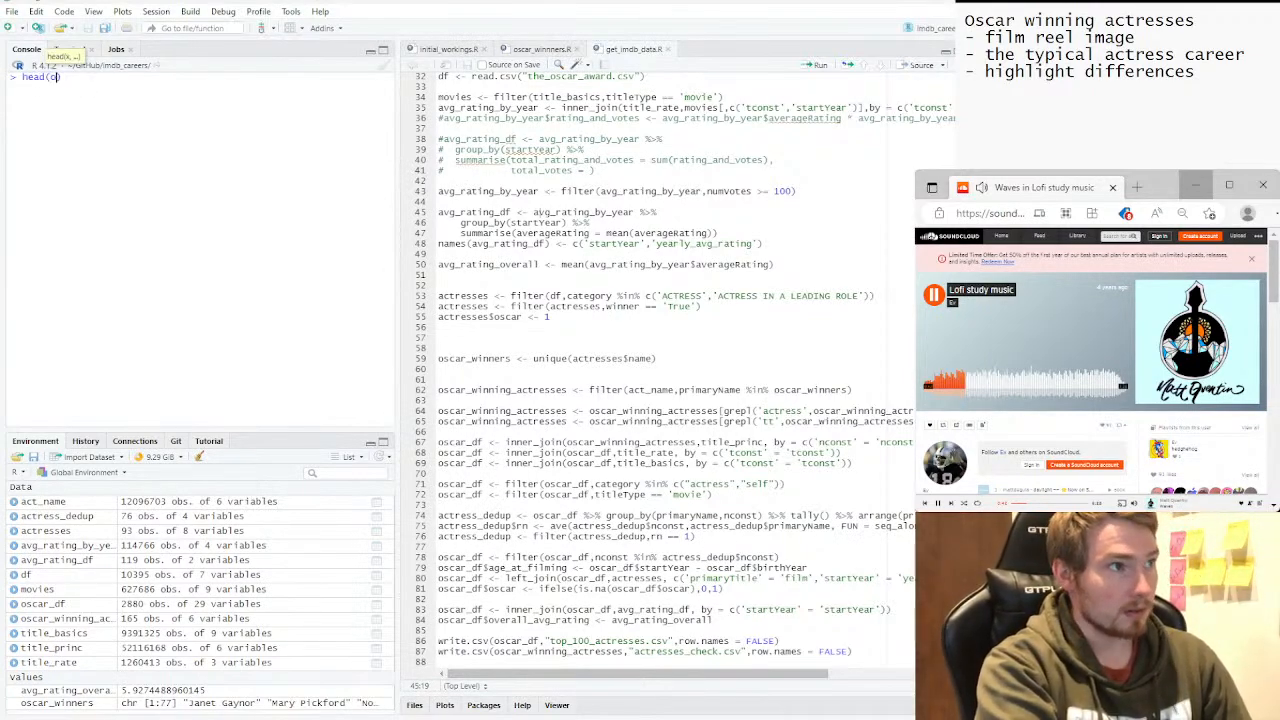
text(ar_df))
key(Return)
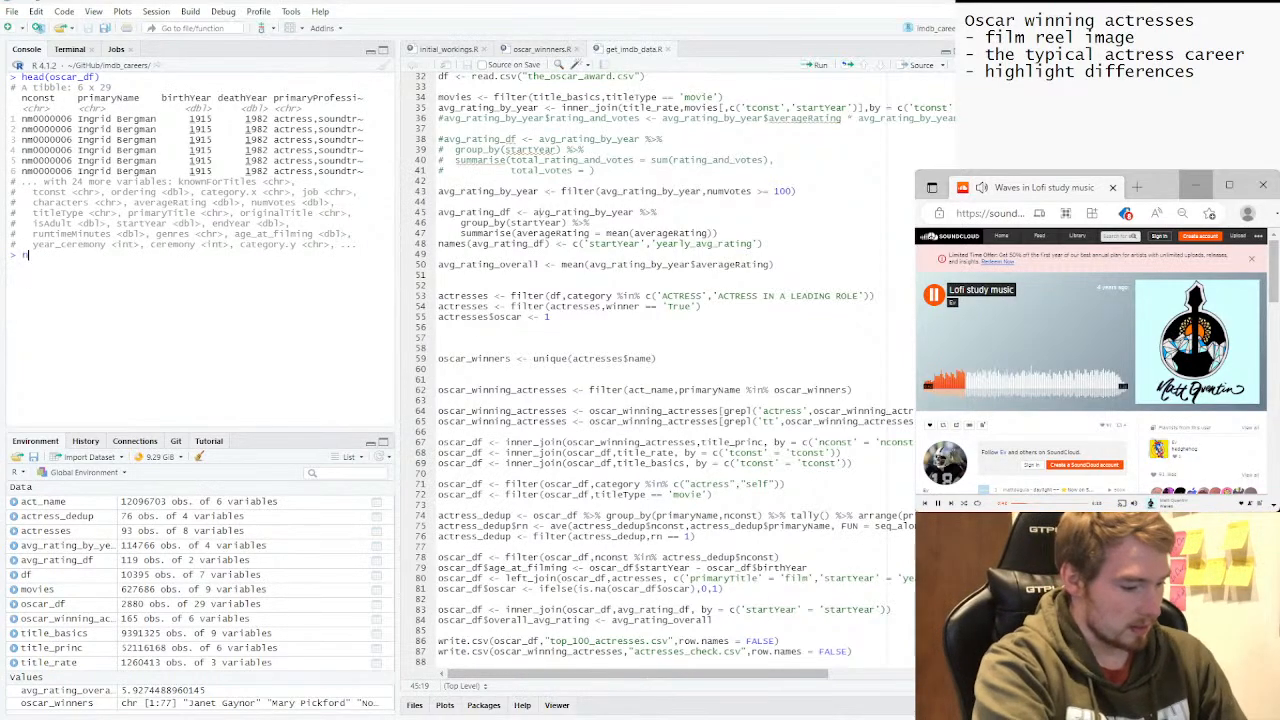
List the column names of the data frame with names(oscar_df).
text(names)
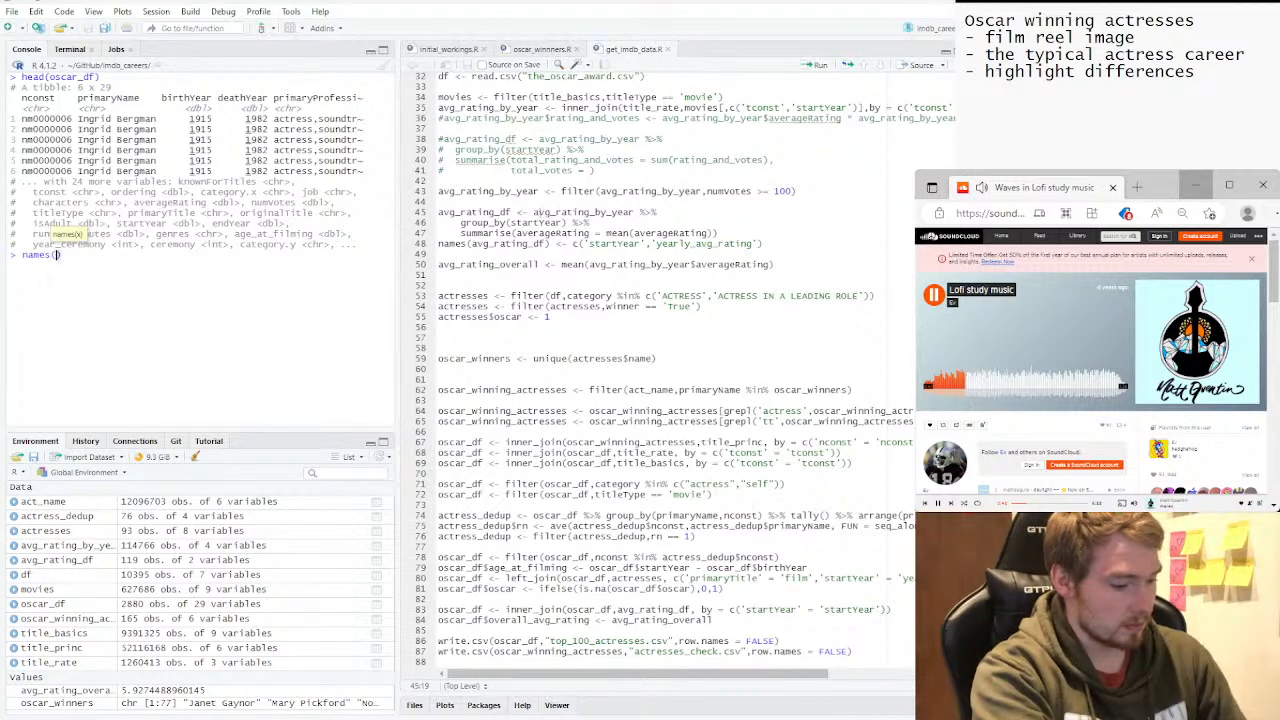
text((osc)
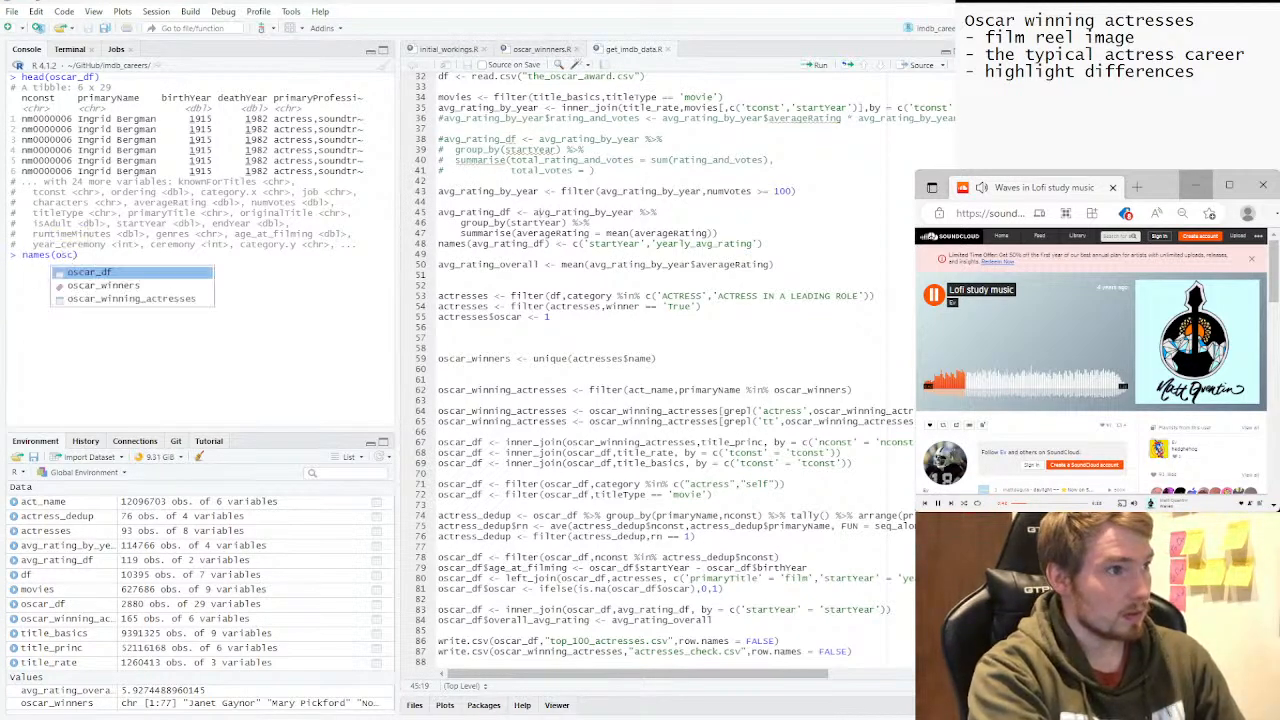
key(Return)
key(Return)
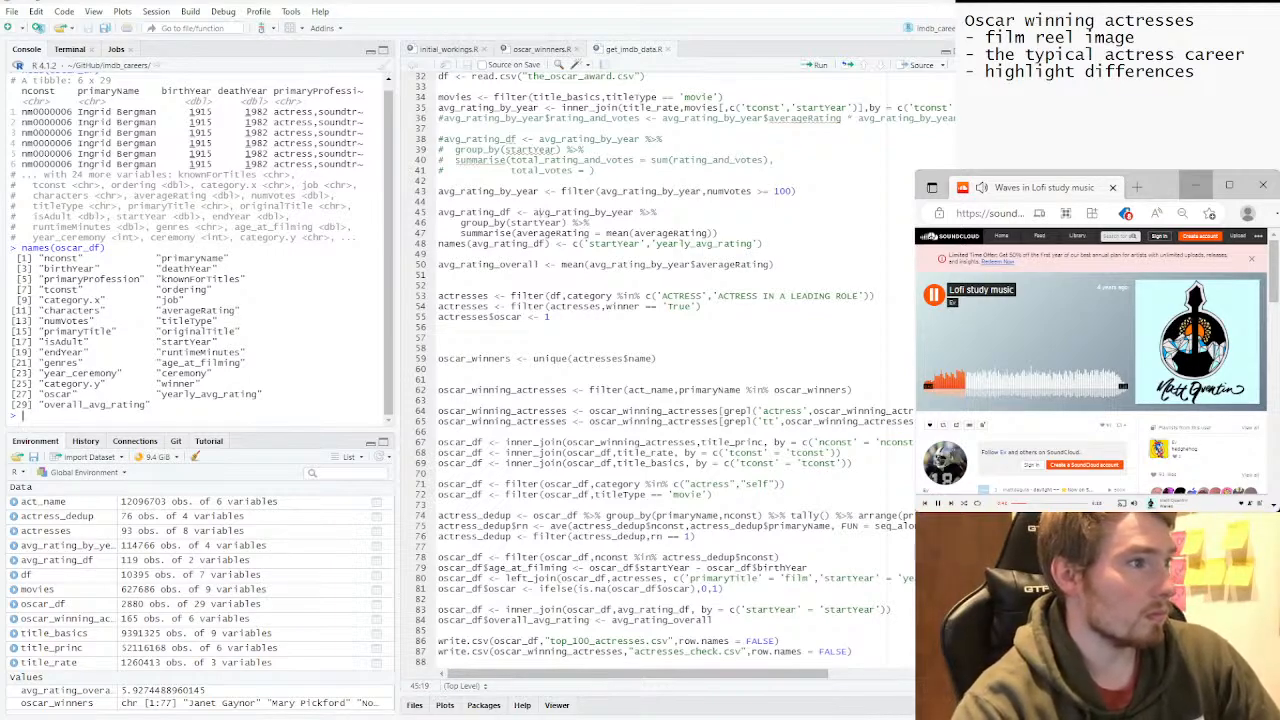
Highlight the yearly_avg_rating and overall_avg_rating column names in the console output.
drag(160, 394, 257, 394)
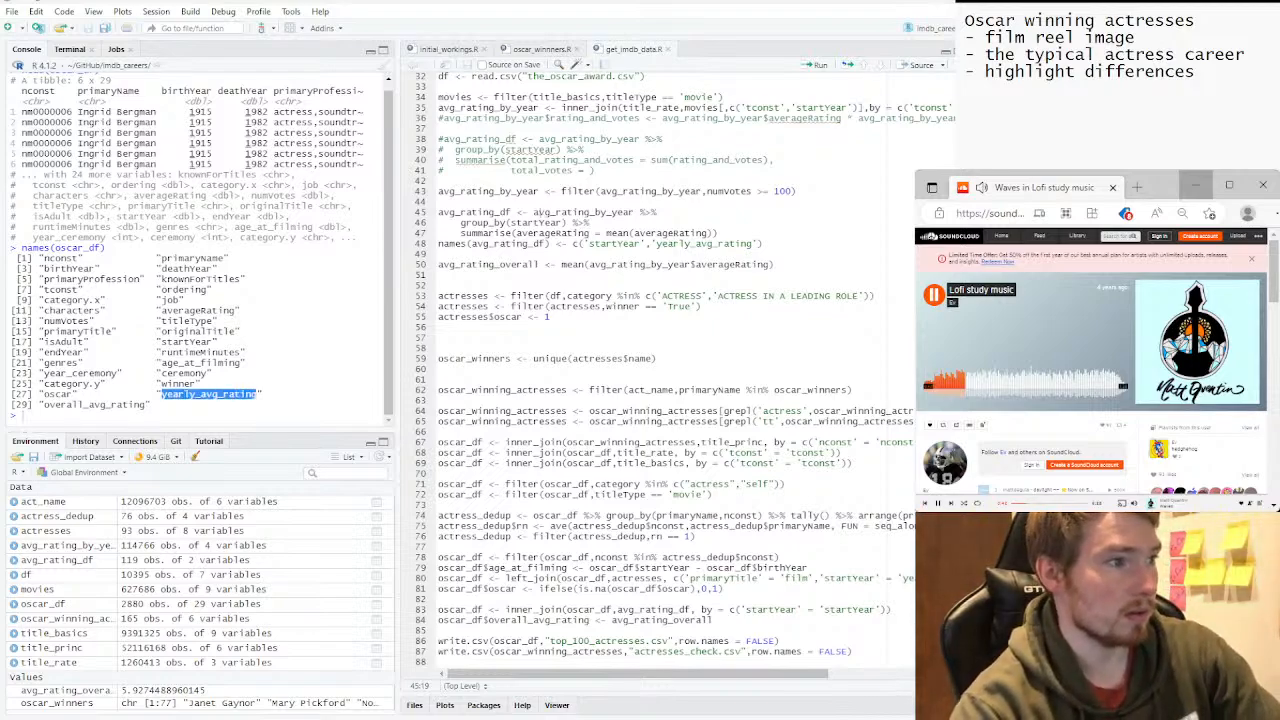
click(257, 395)
drag(160, 394, 257, 394)
drag(148, 404, 44, 404)
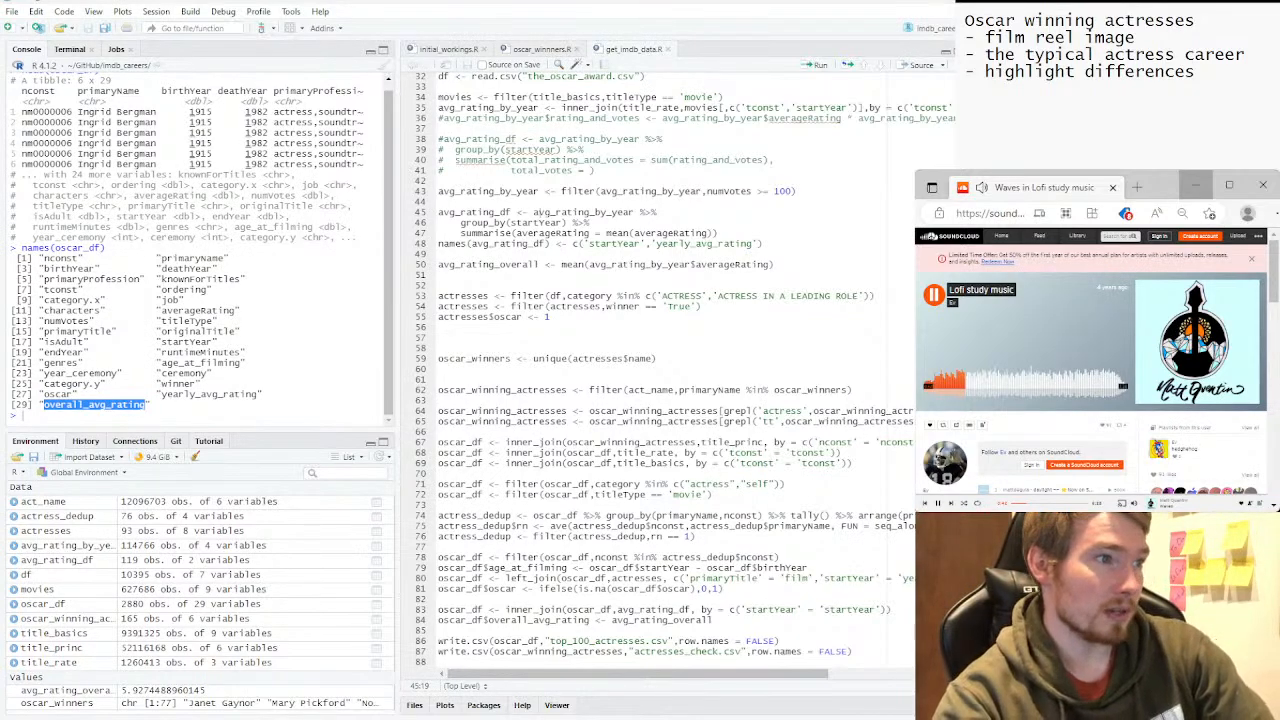
Highlight yearly_avg_rating in the console output, switch to Tableau and search the data fields for "ag".
drag(160, 394, 257, 394)
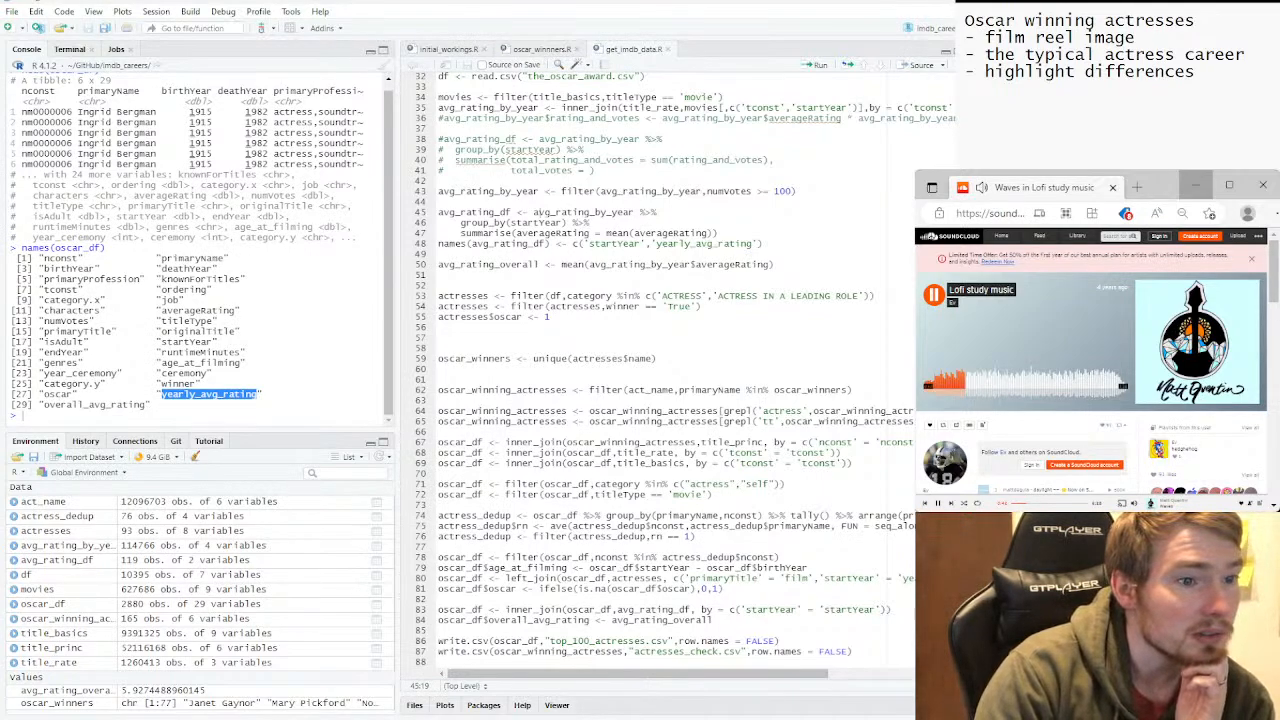
click(440, 474)
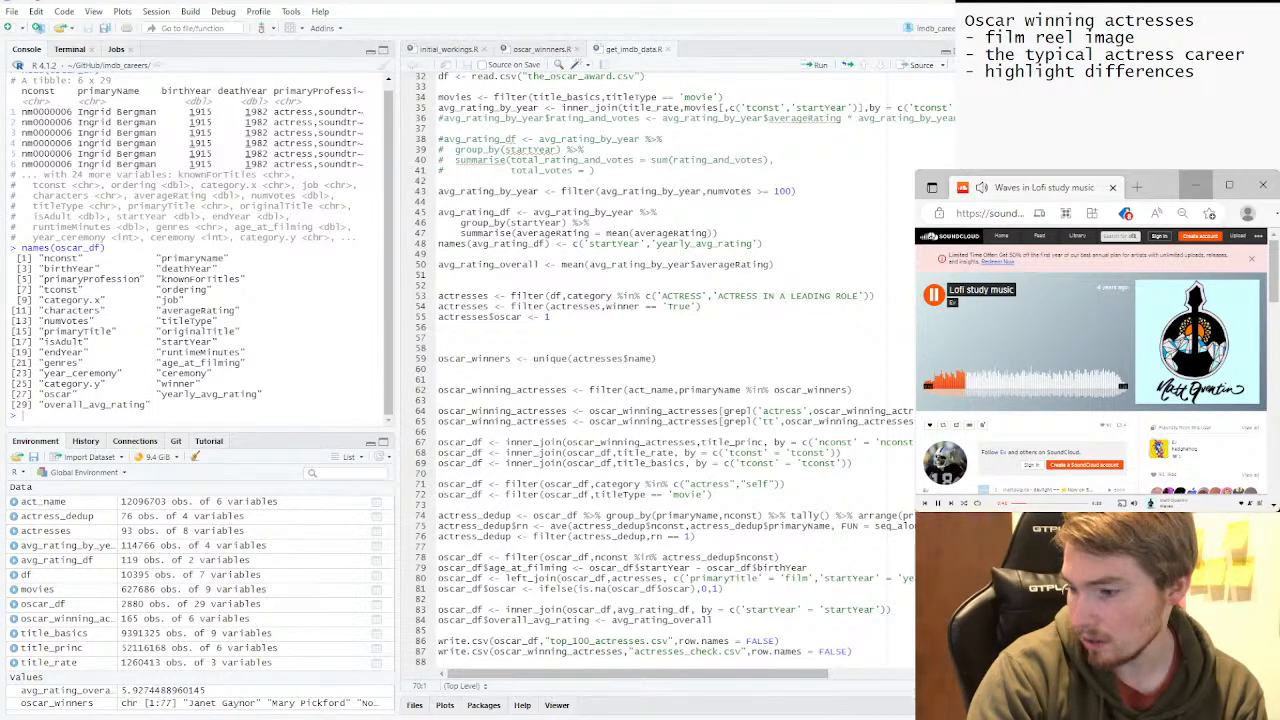
key(alt+Tab)
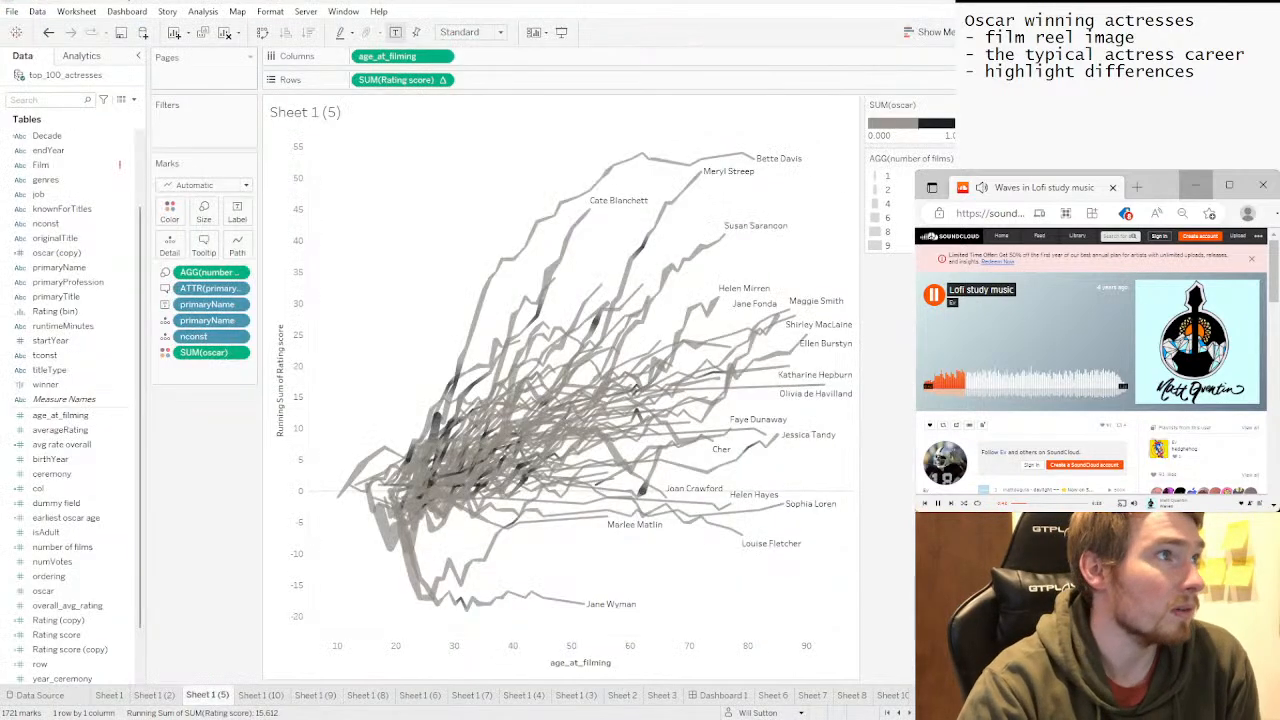
click(45, 100)
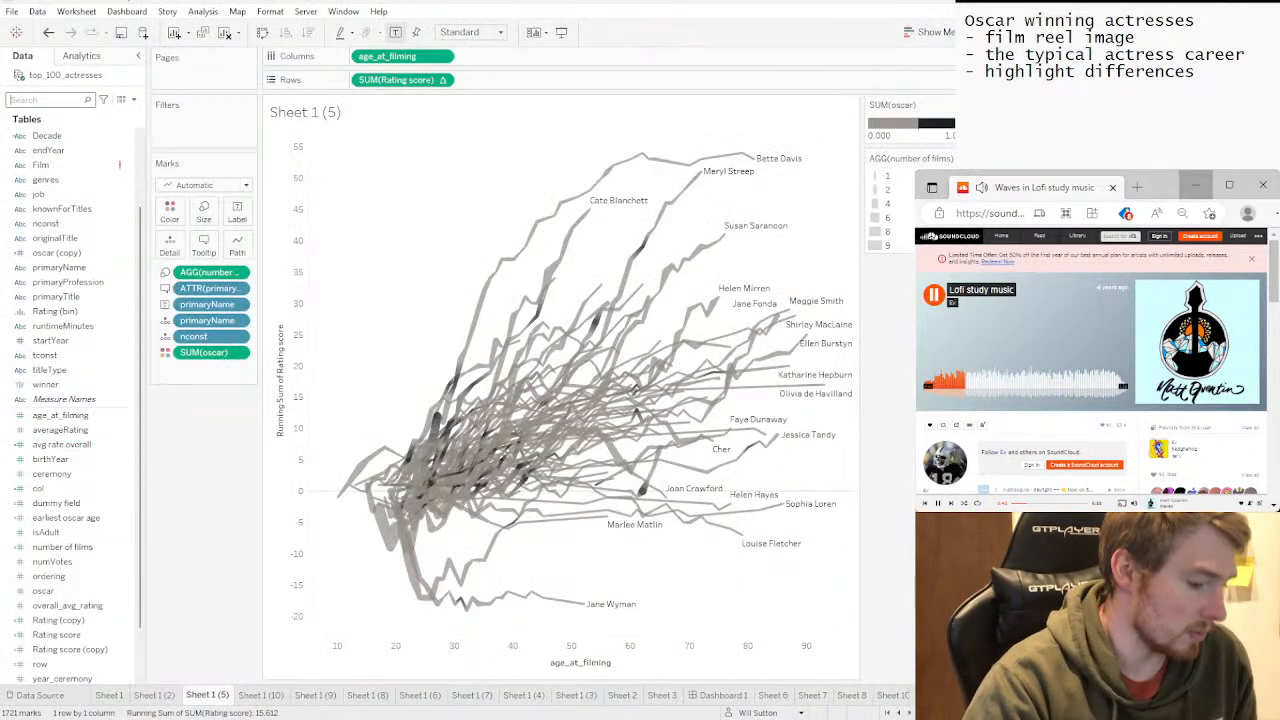
text(ag)
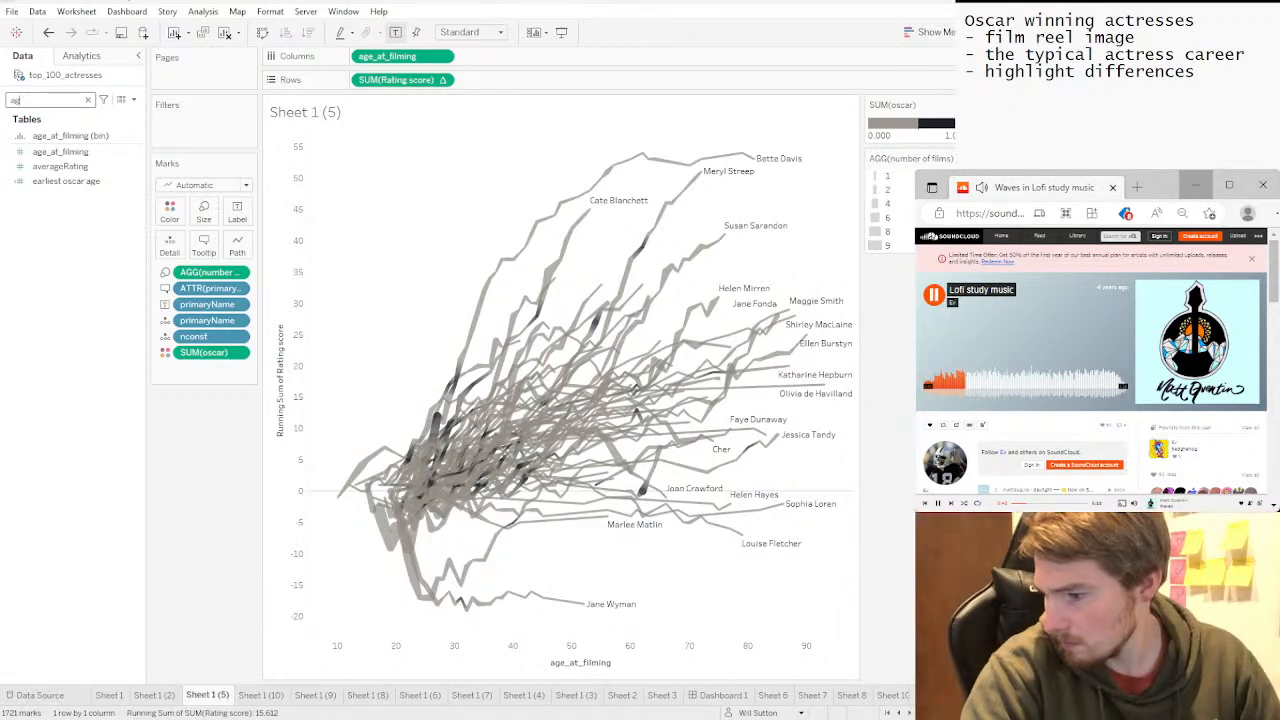
Switch back to RStudio and highlight the age_at_filming column name in the console output.
key(alt+Tab)
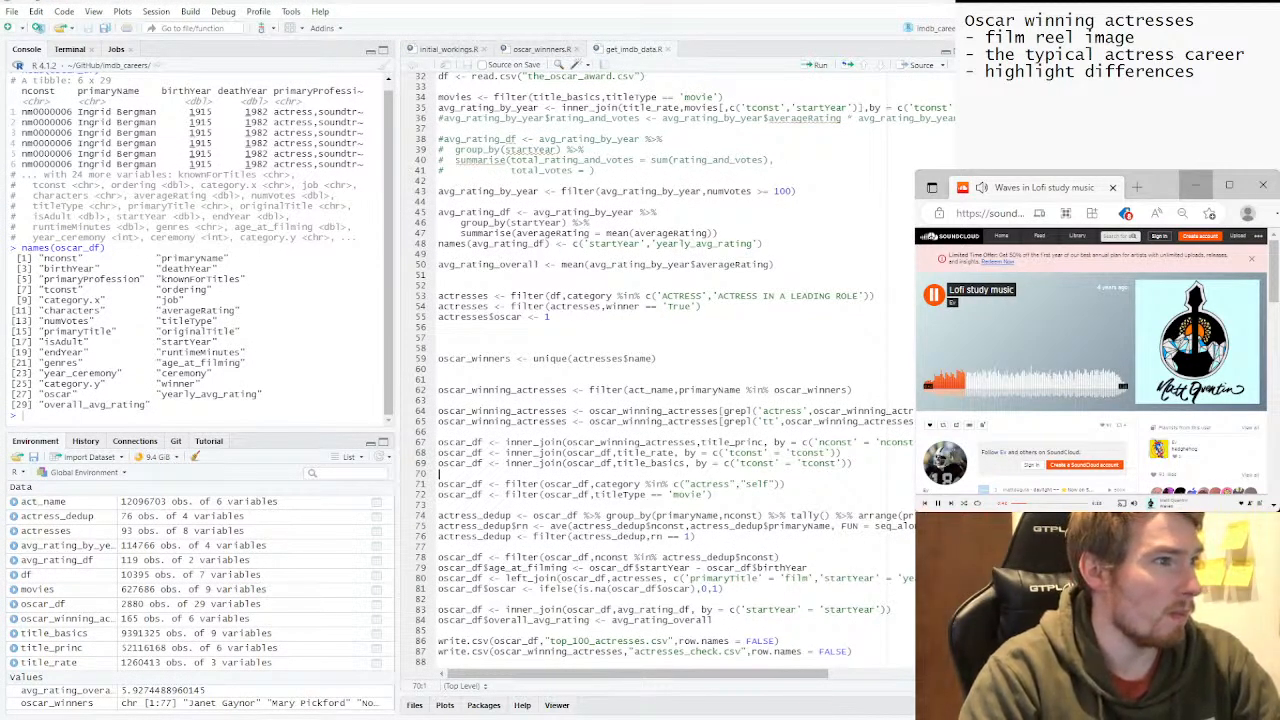
drag(158, 362, 244, 363)
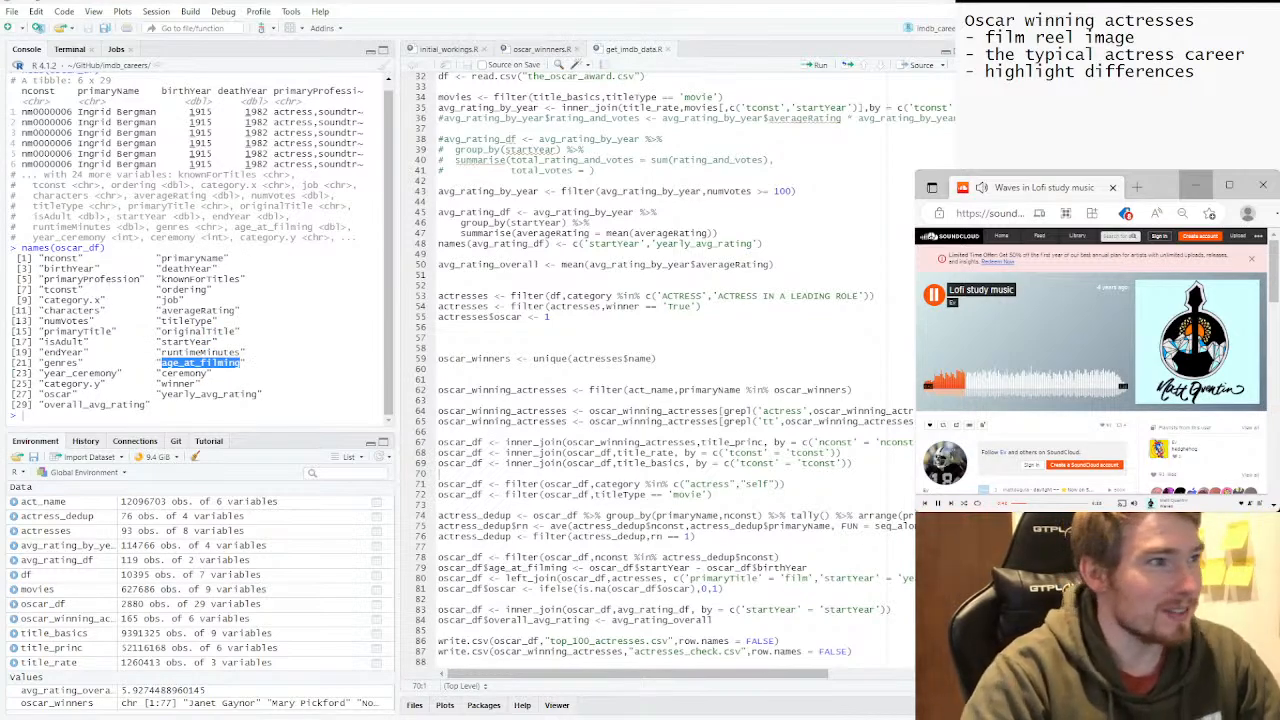
click(205, 352)
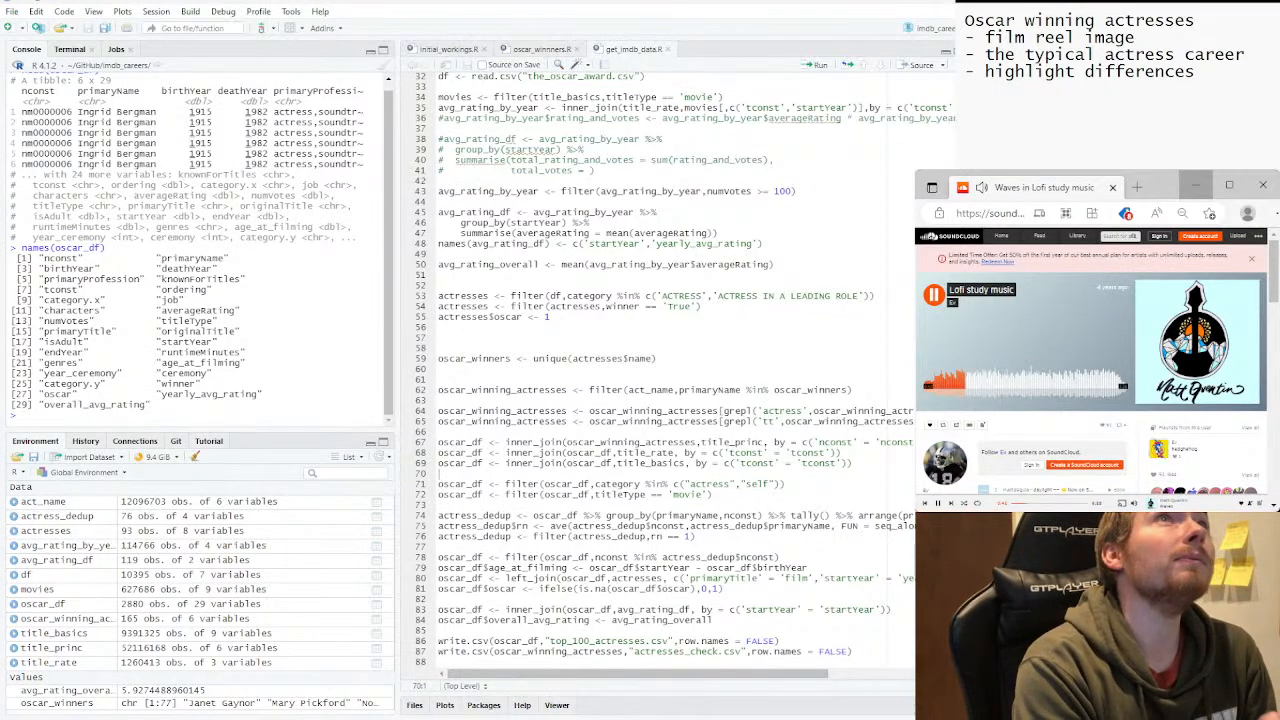
Start a console command that assigns a column subset of oscar_df to typical_df: typical_df <- oscar_df[,c()].
text(ty)
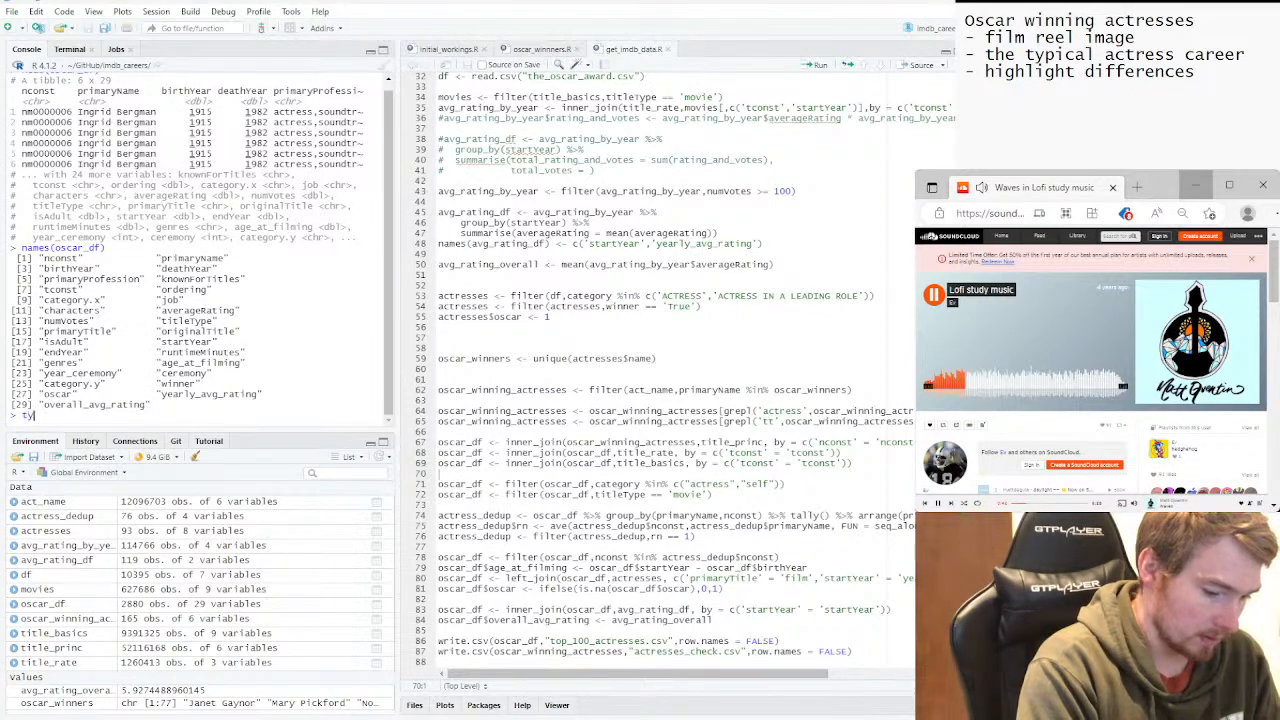
text(pical_)
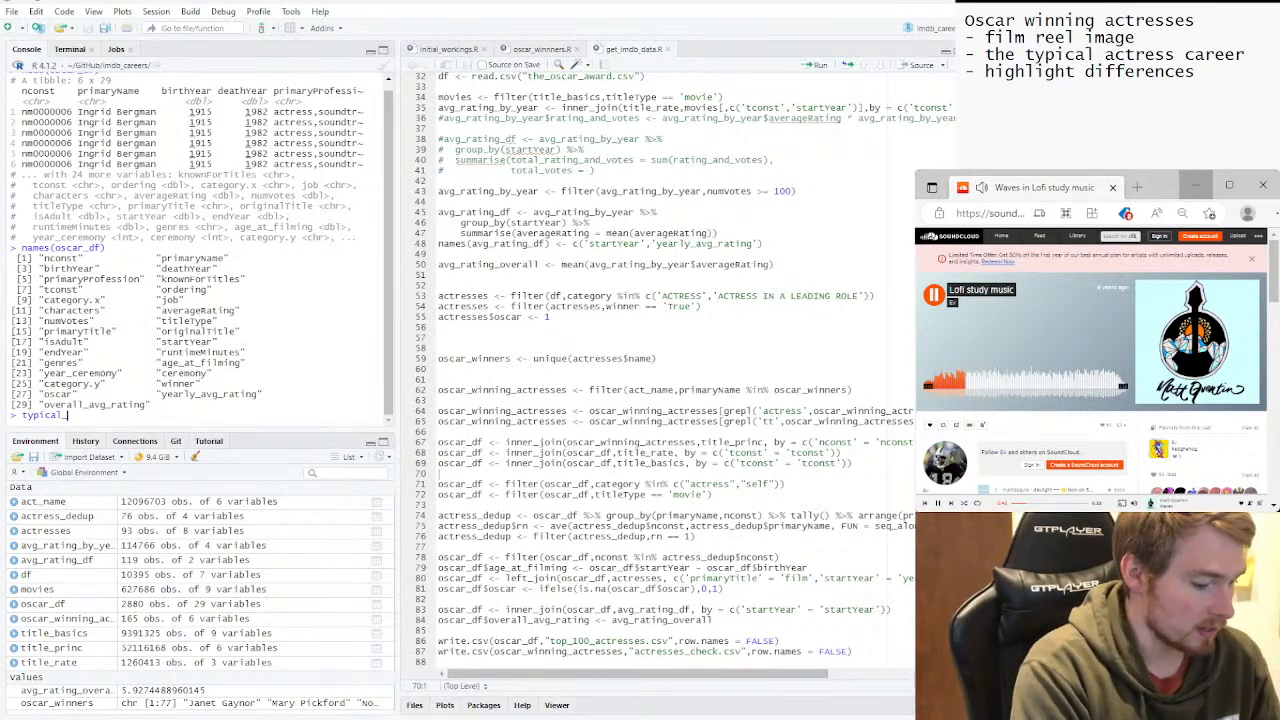
text(df <-)
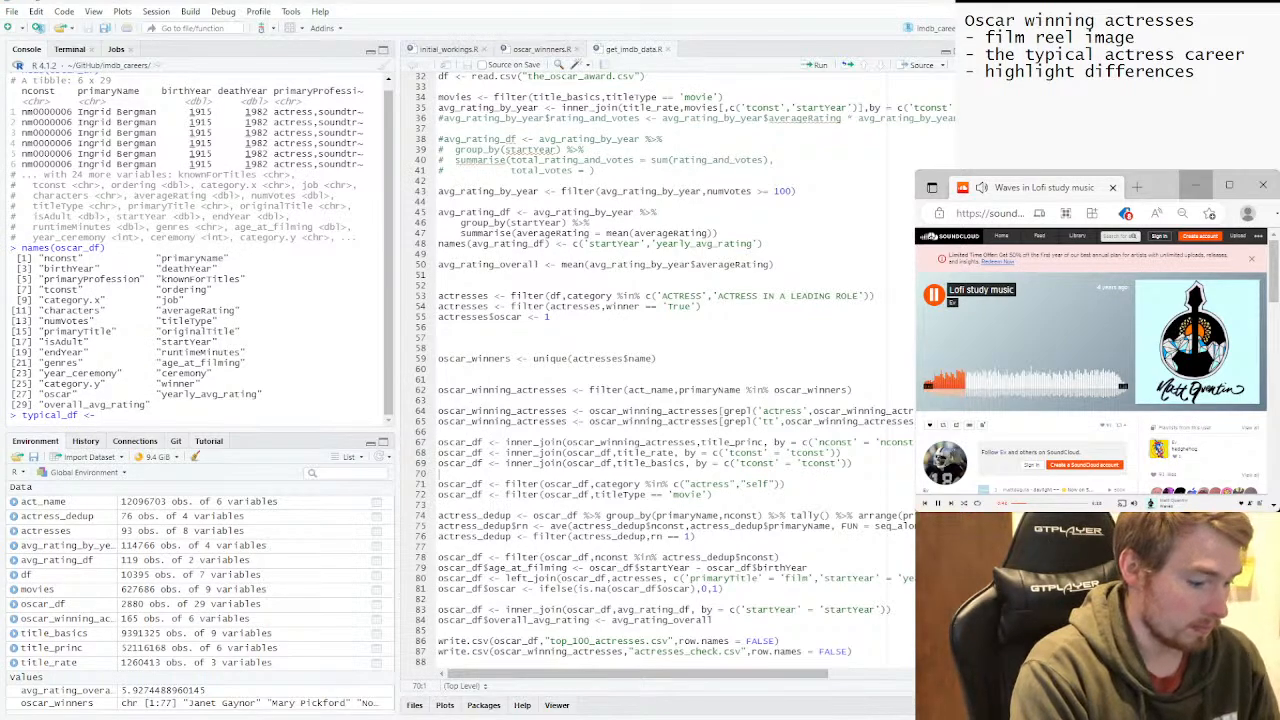
text( oscar)
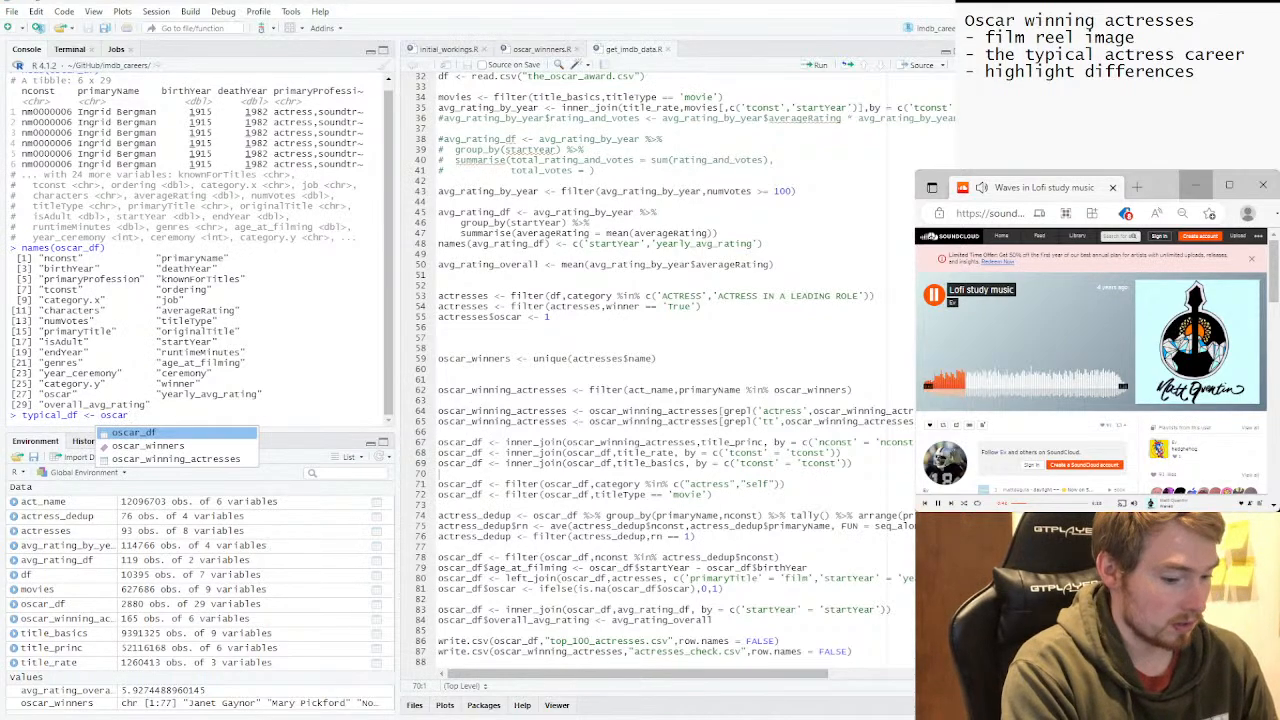
key(Tab)
text([,c)
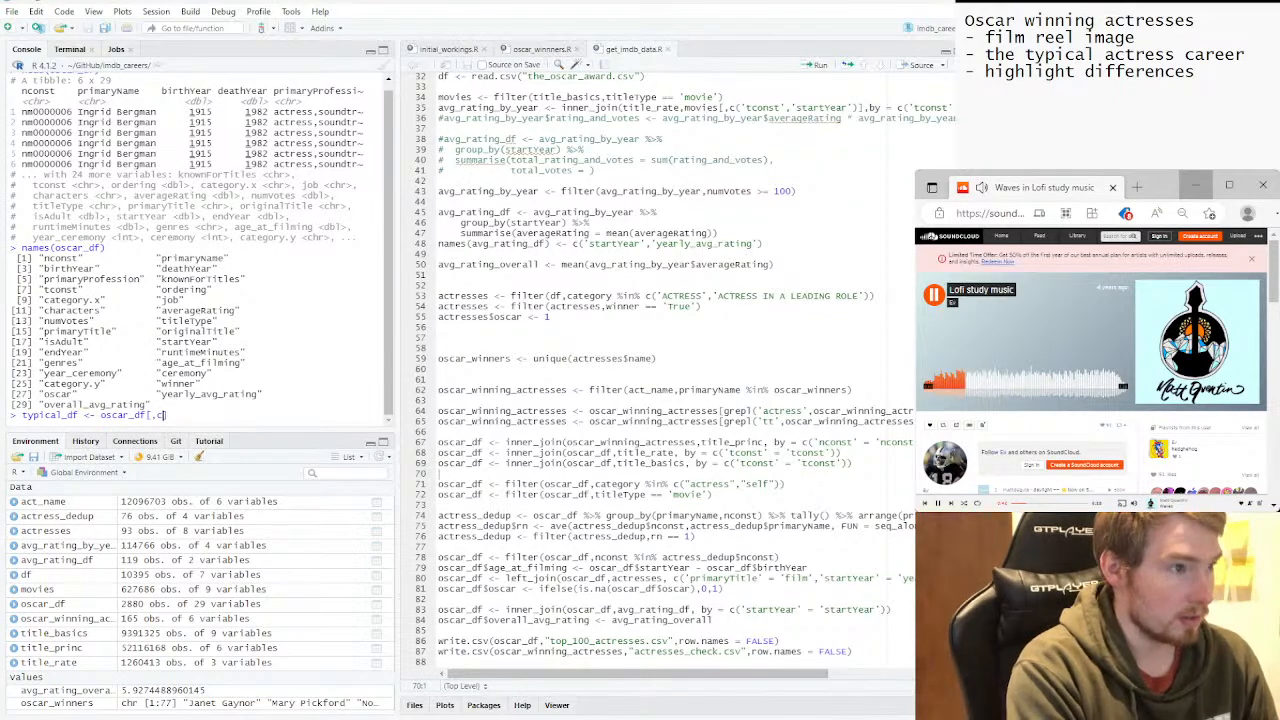
text(()
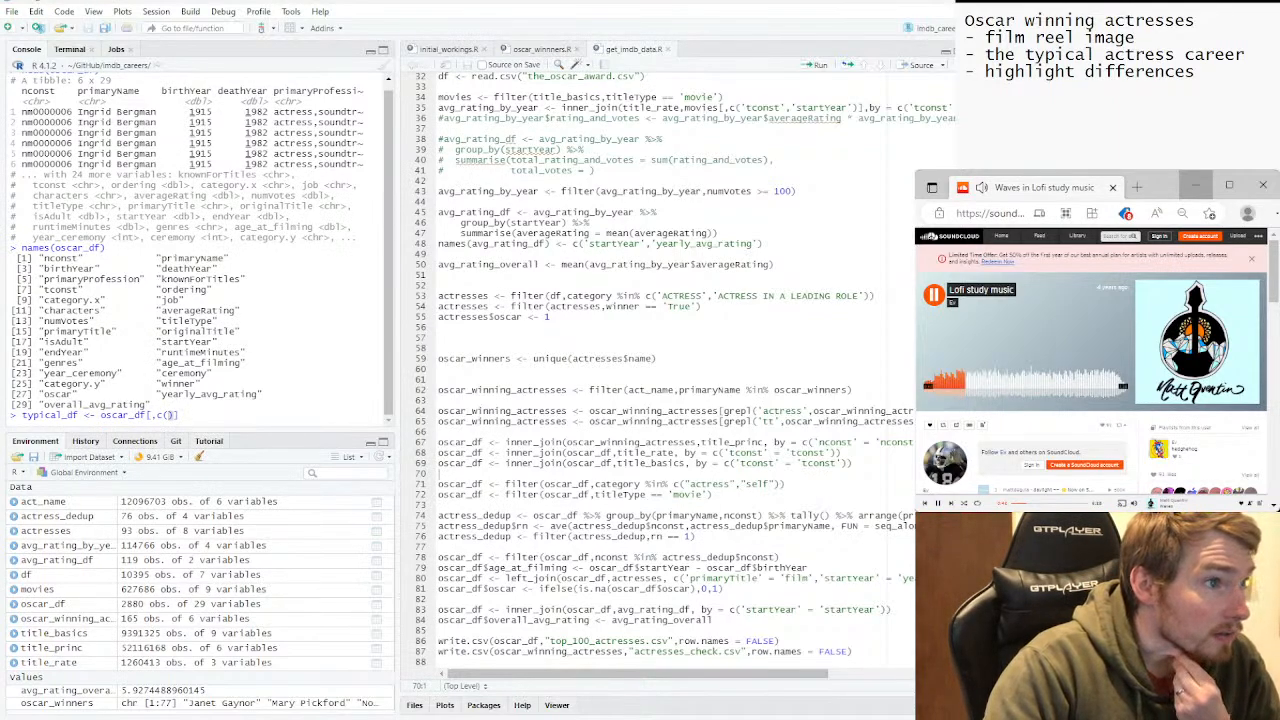
Add "age_at_filming" and "startYear" to the column vector, copying the names from the console output.
drag(157, 363, 245, 363)
key(ctrl+c)
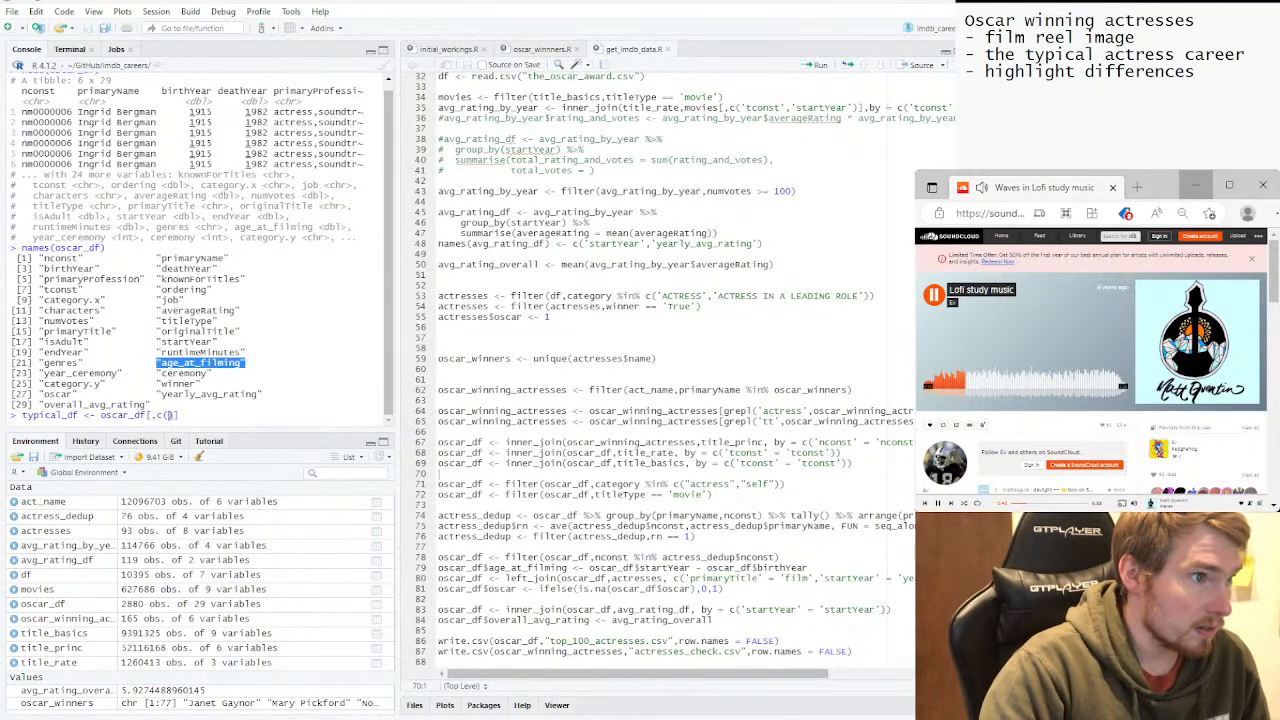
key(ctrl+v)
text(,)
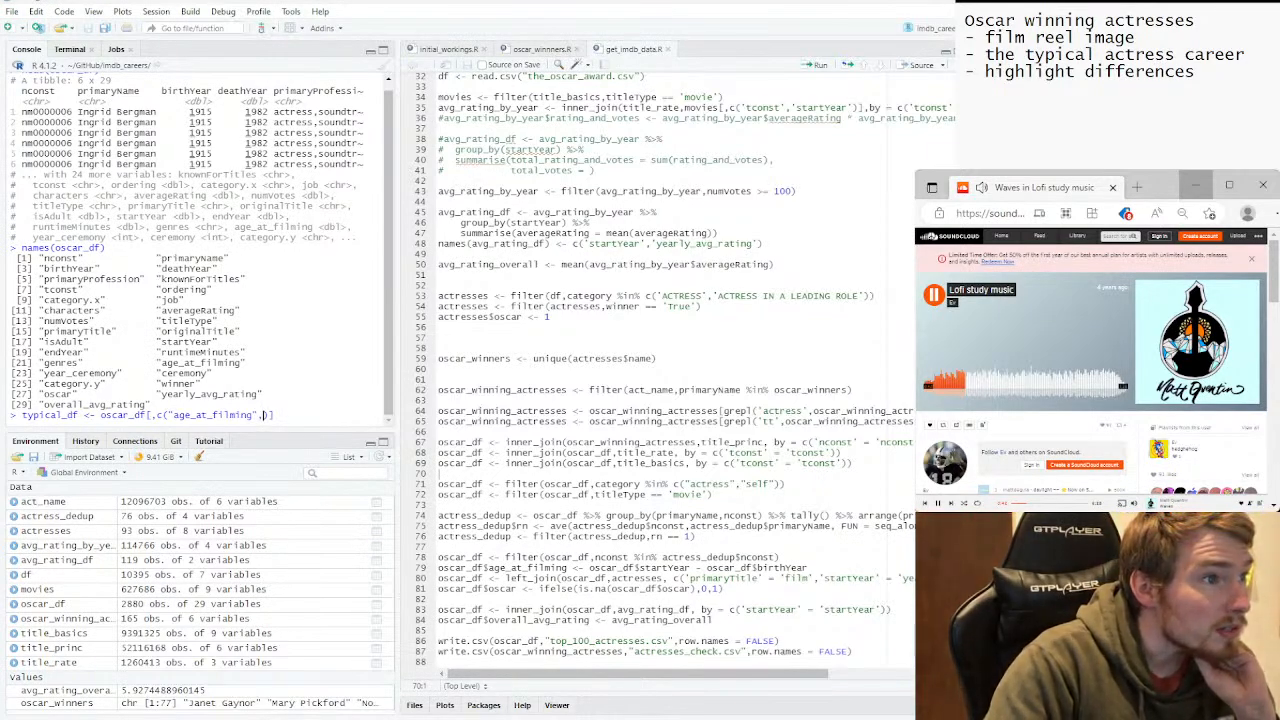
drag(157, 342, 218, 342)
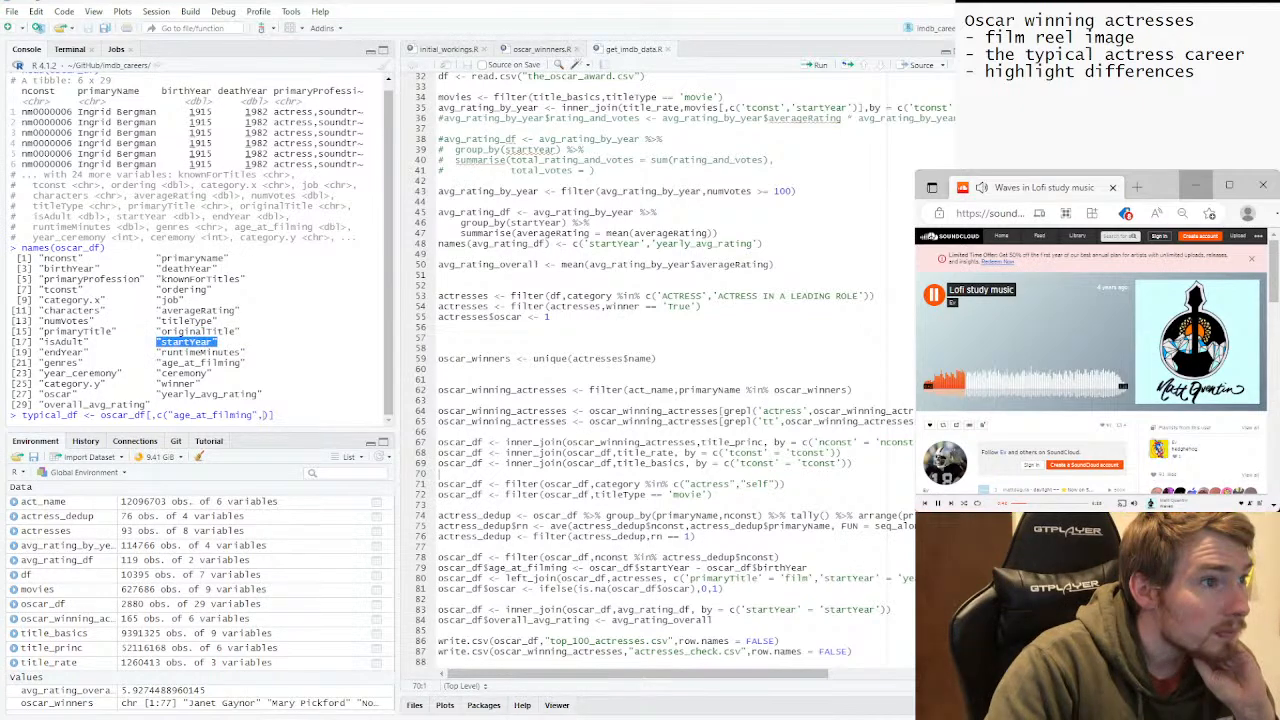
key(ctrl+c)
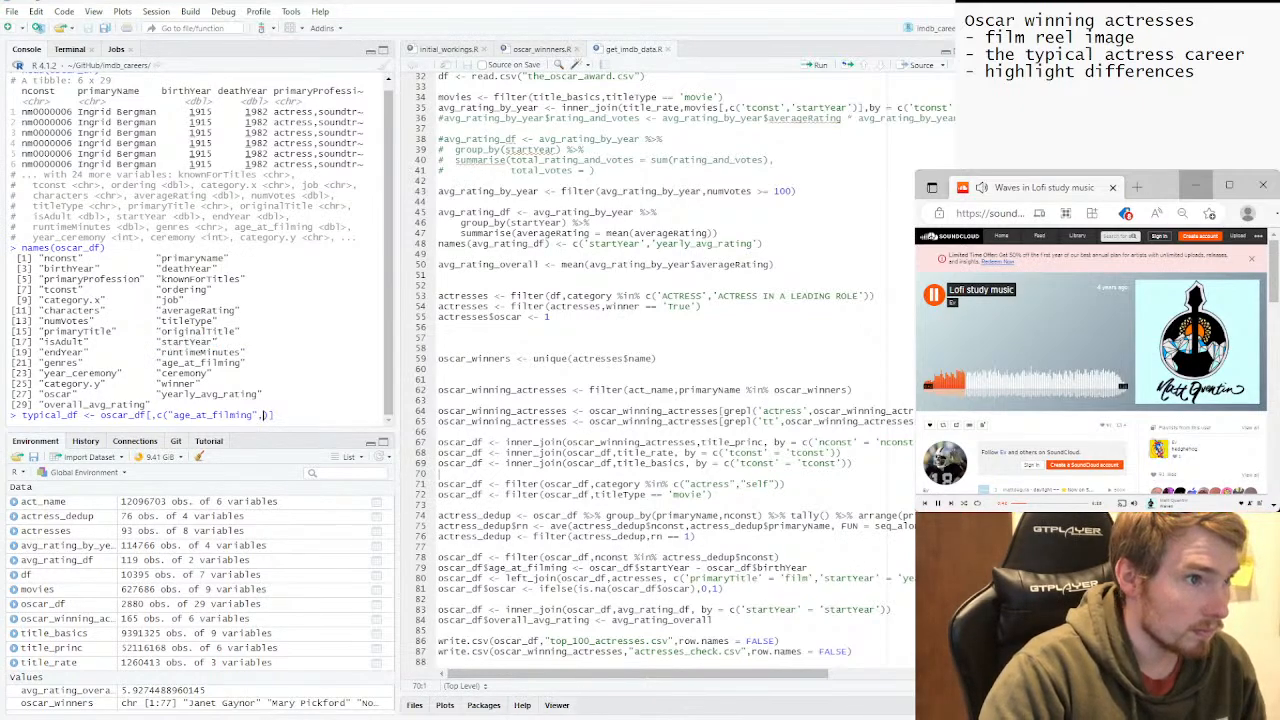
key(ctrl+v)
text(,)
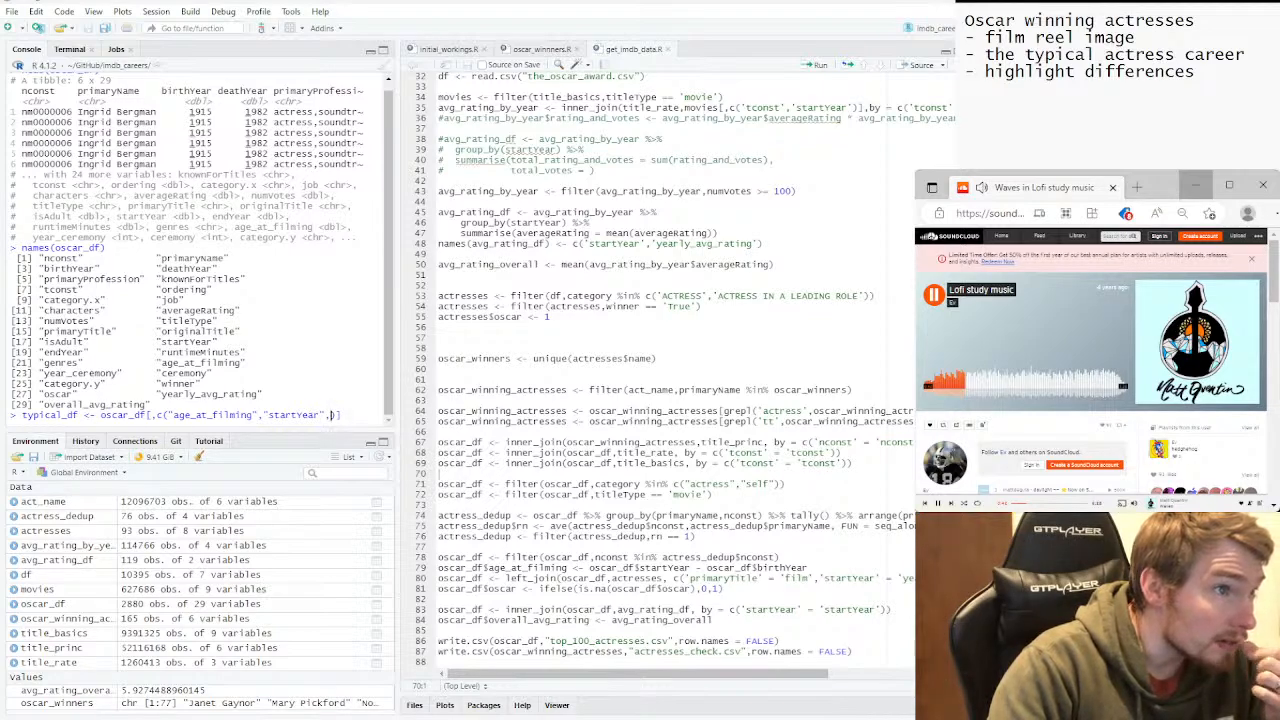
Add "averageRating" and "yearly_avg_rating" to the column vector and run the typical_df command.
drag(157, 310, 240, 311)
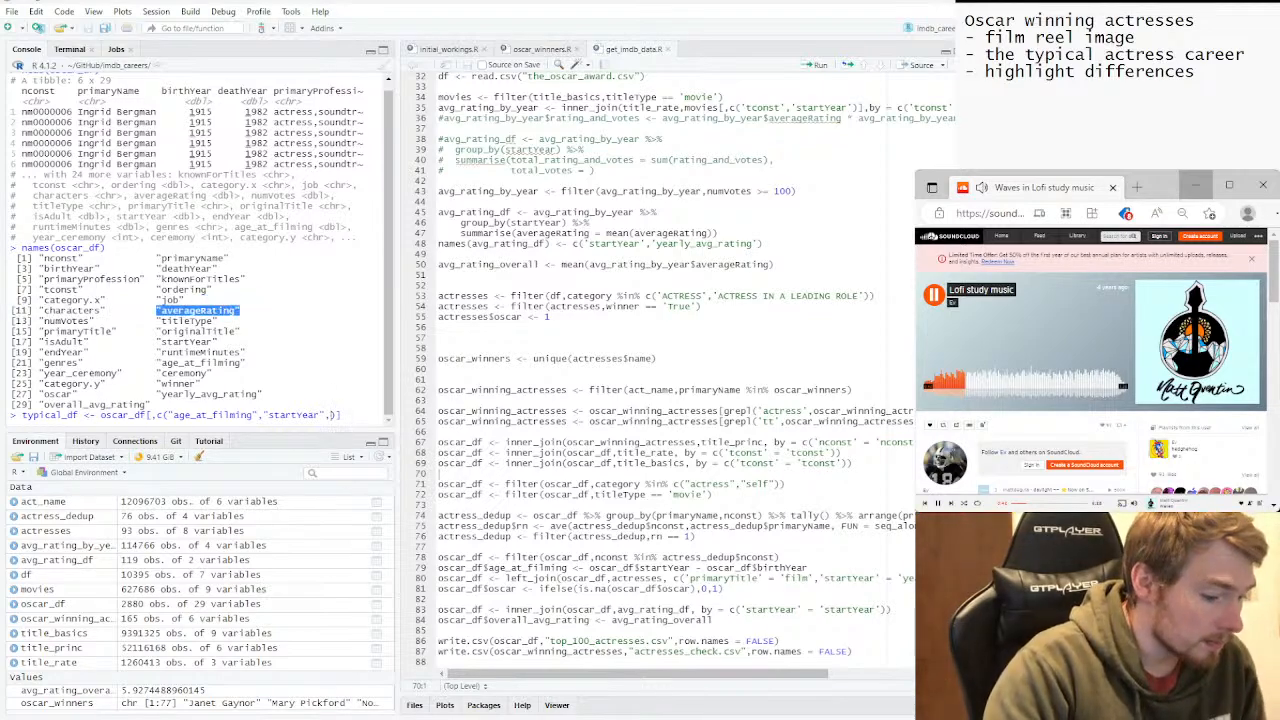
key(ctrl+c)
key(ctrl+v)
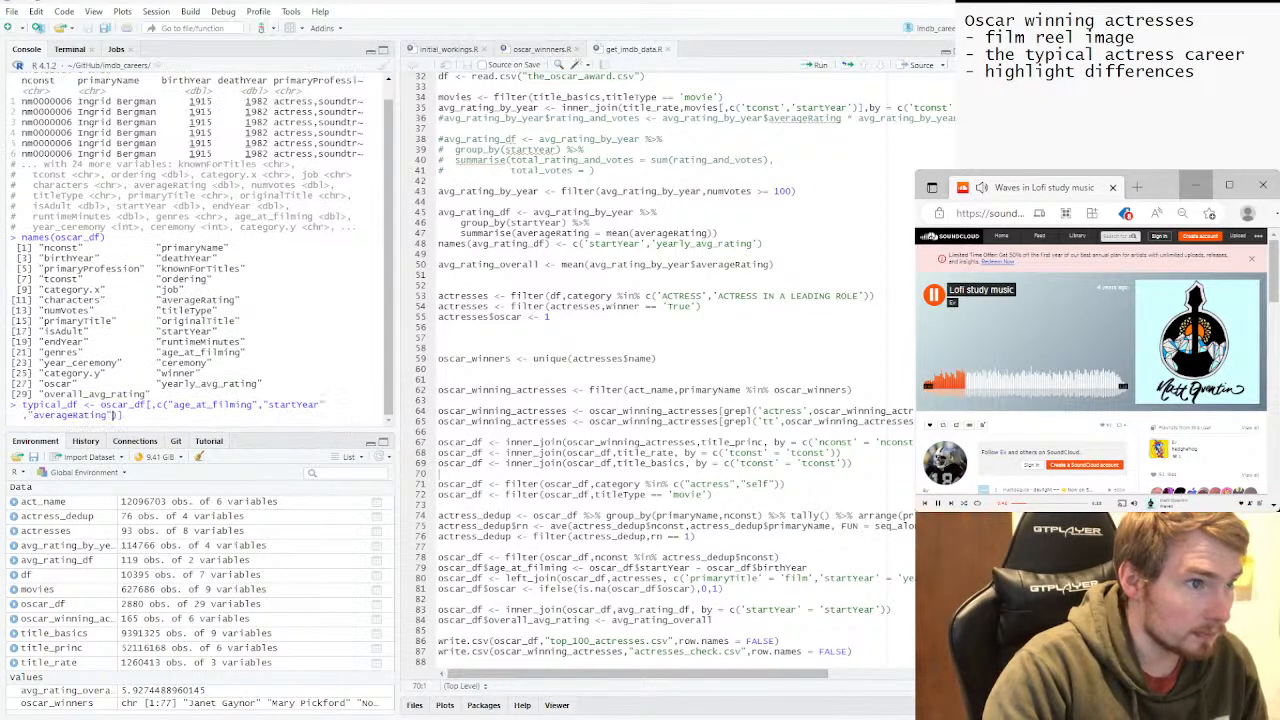
text(,)
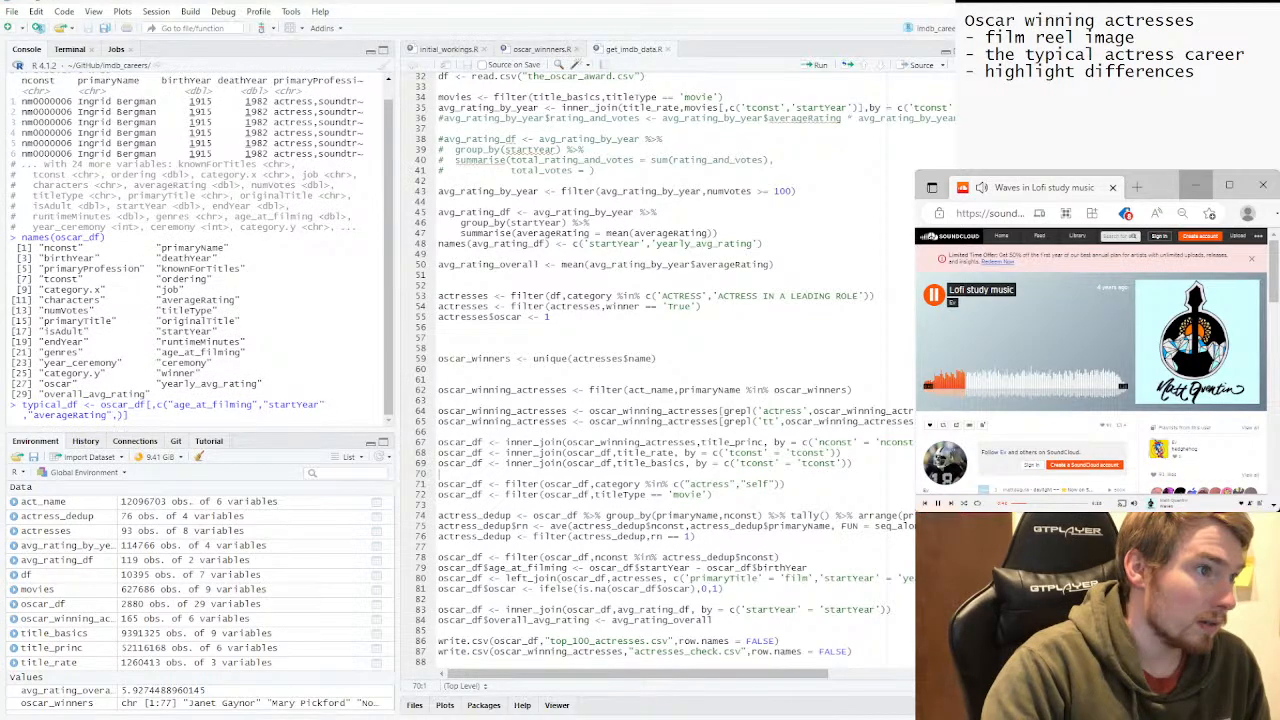
drag(157, 384, 262, 384)
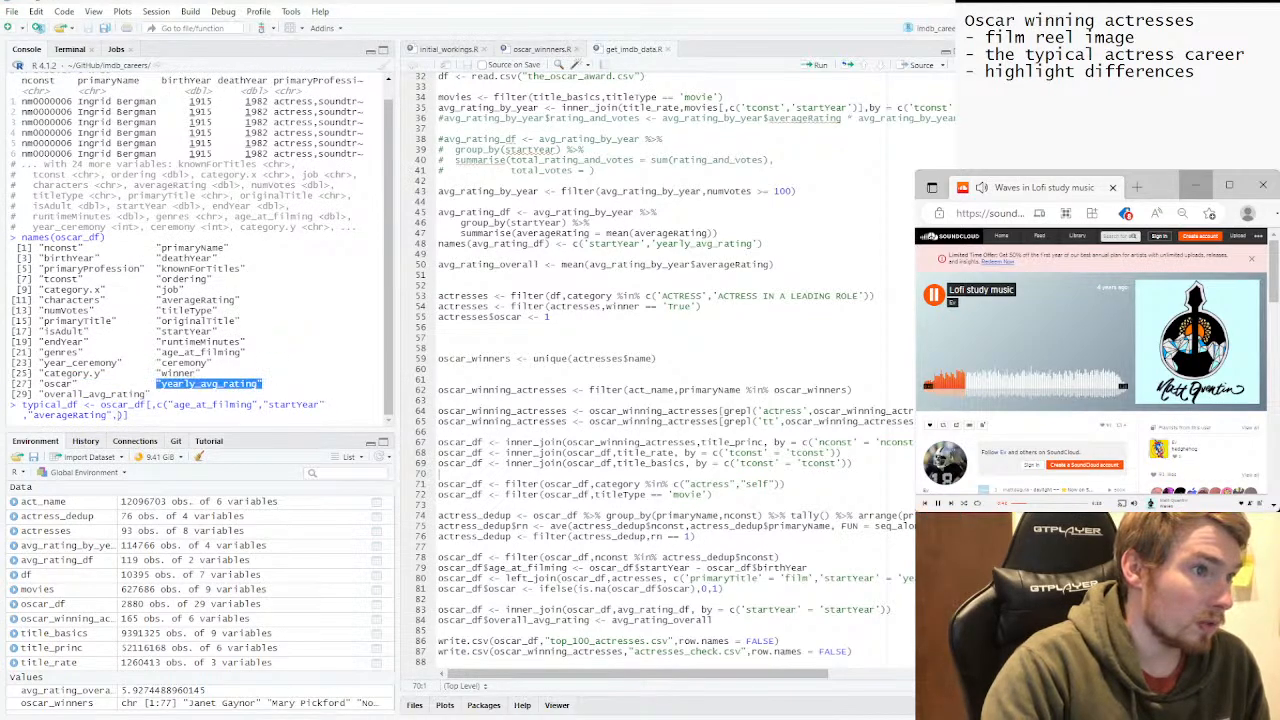
key(ctrl+c)
key(ctrl+v)
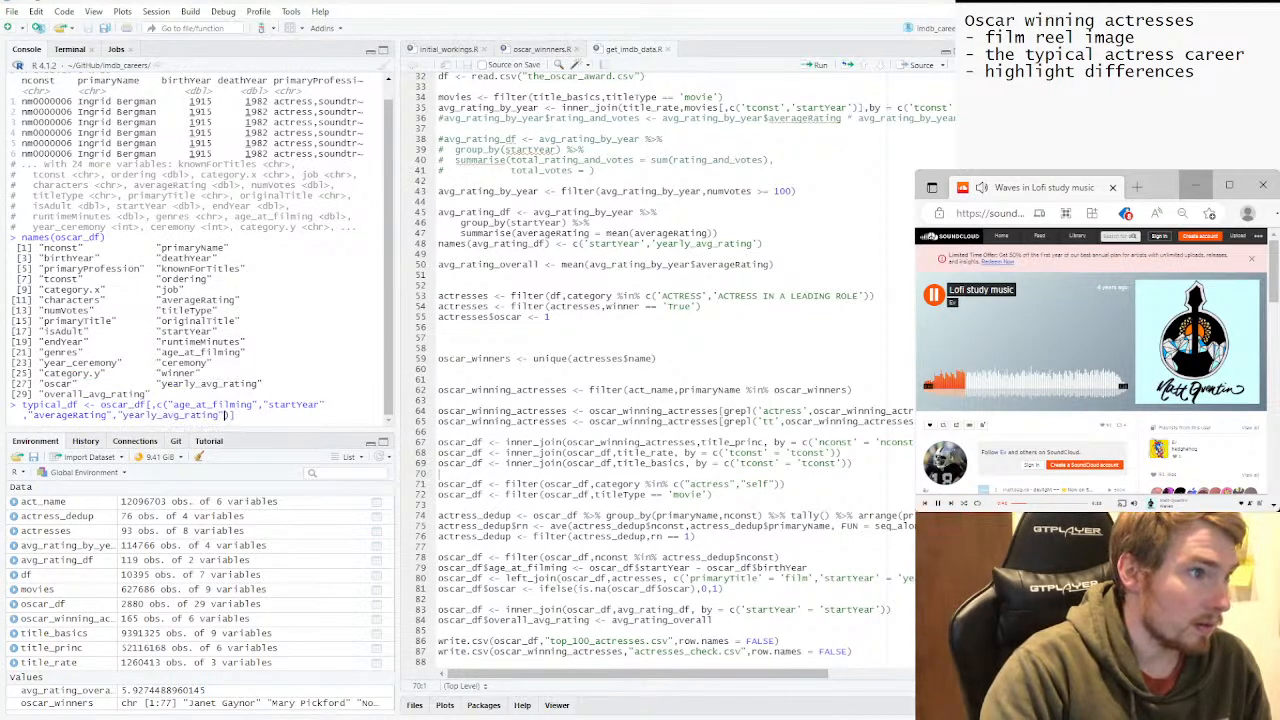
key(End)
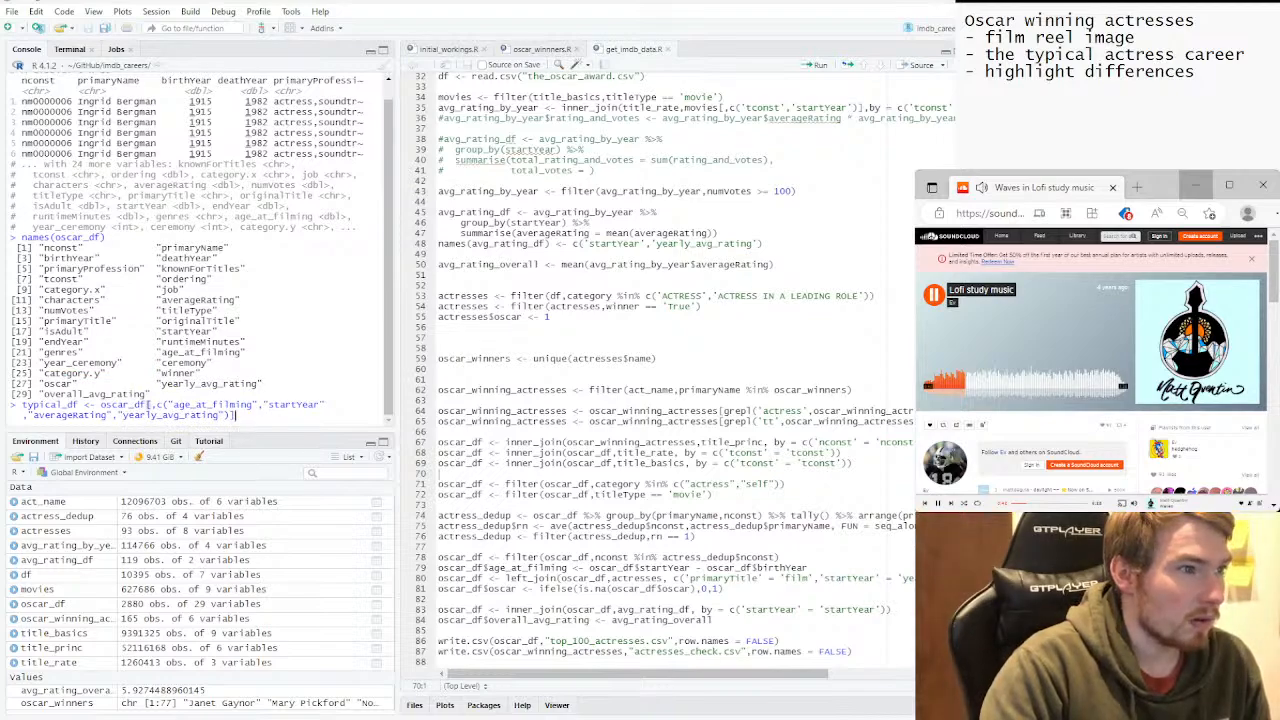
key(Return)
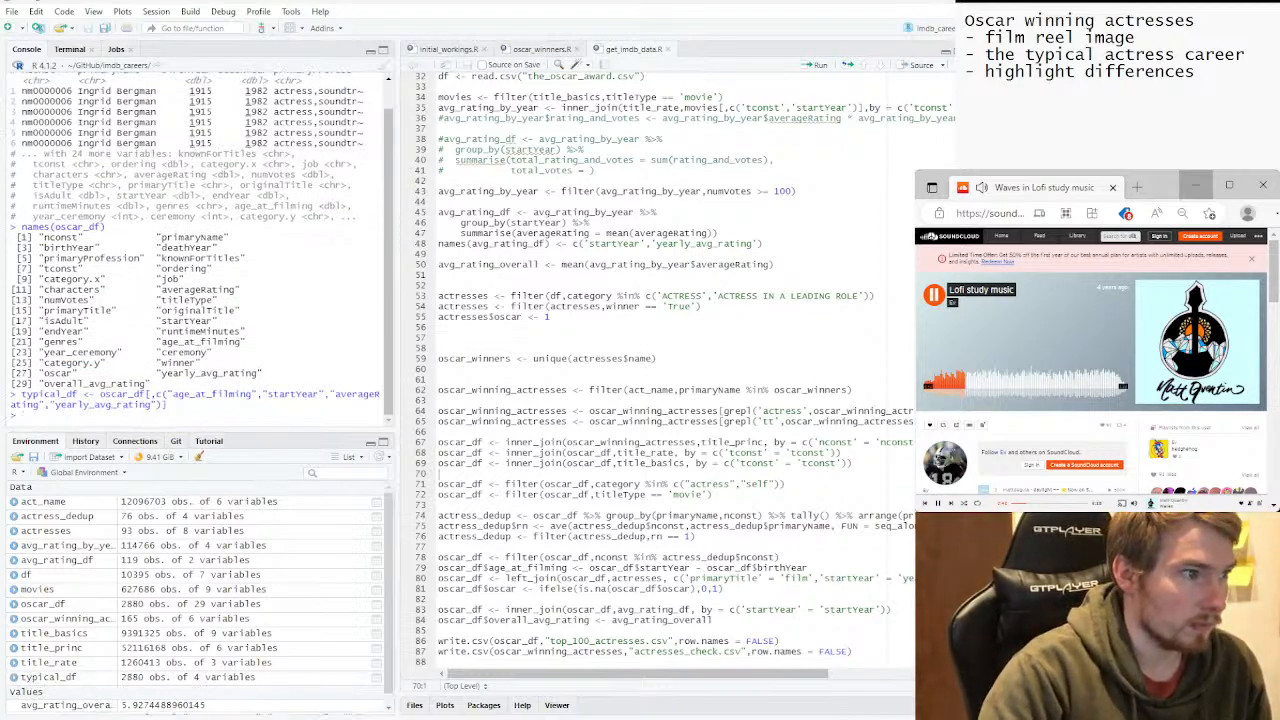
Copy the typical_df assignment from the console into get_imdb_data.R, below the overall_avg_rating line with a blank line between.
drag(170, 405, 20, 415)
drag(22, 404, 11, 394)
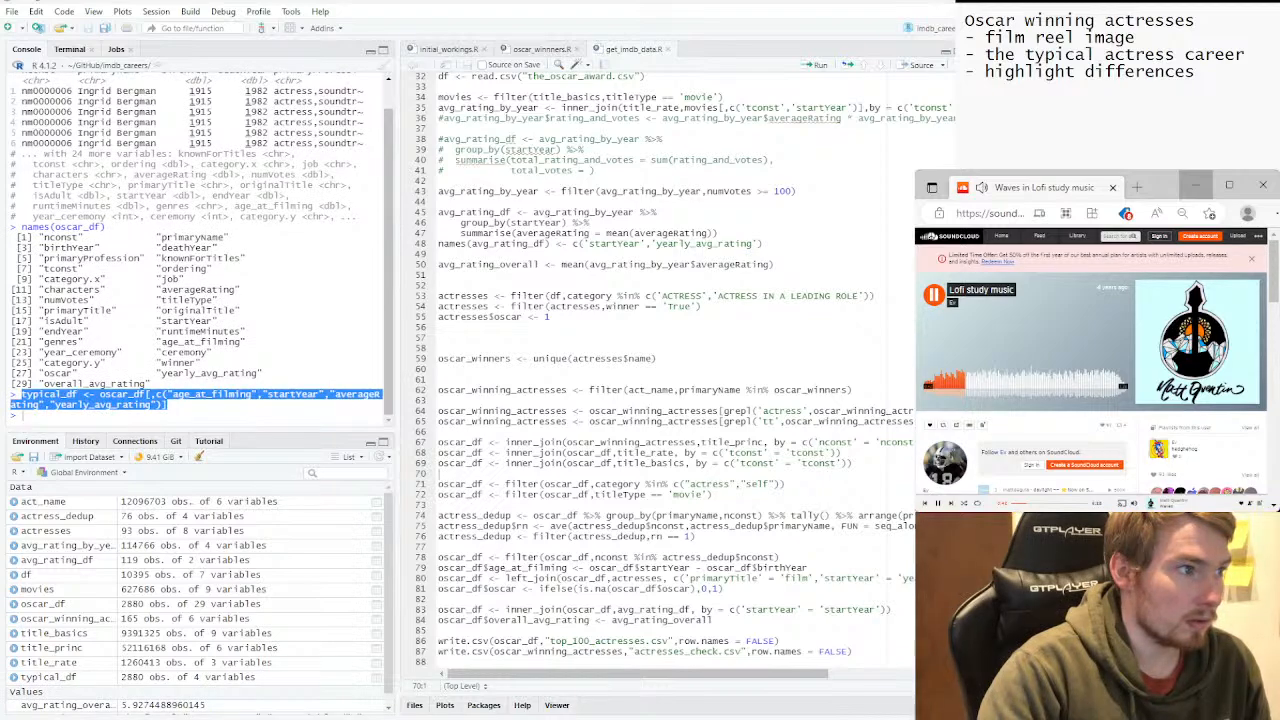
click(552, 567)
click(716, 620)
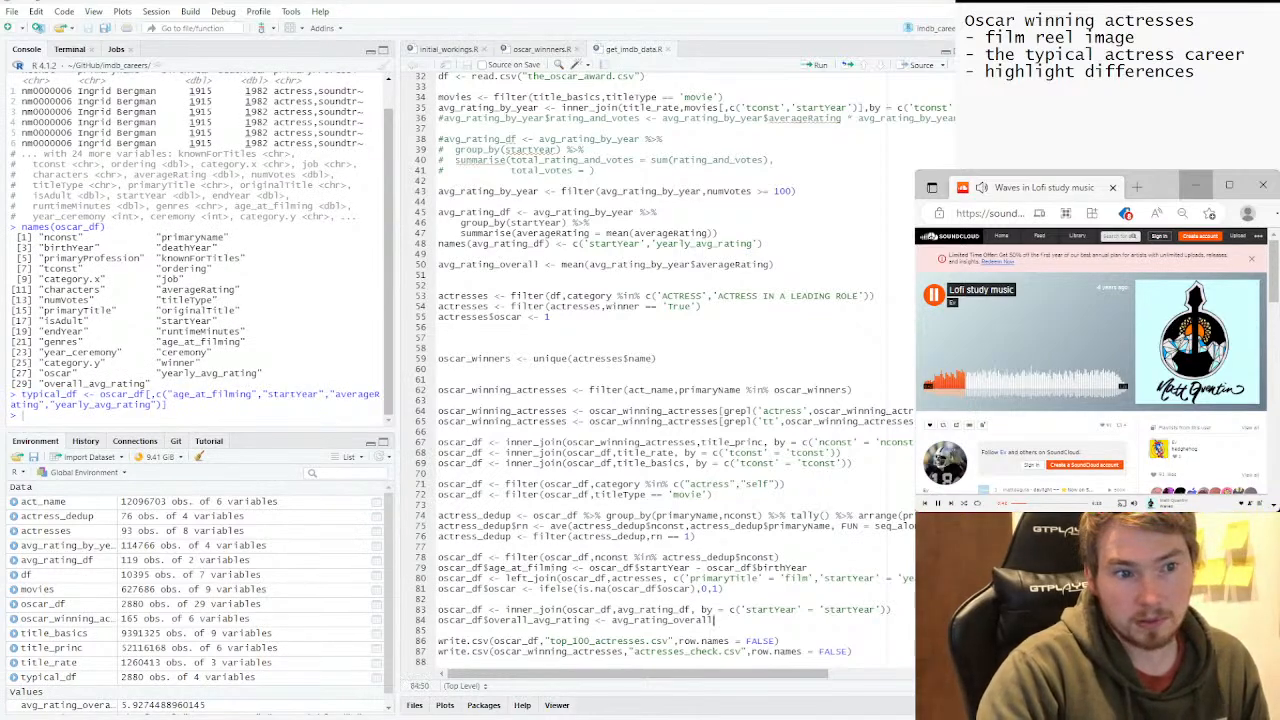
key(Return)
key(Return)
key(ctrl+v)
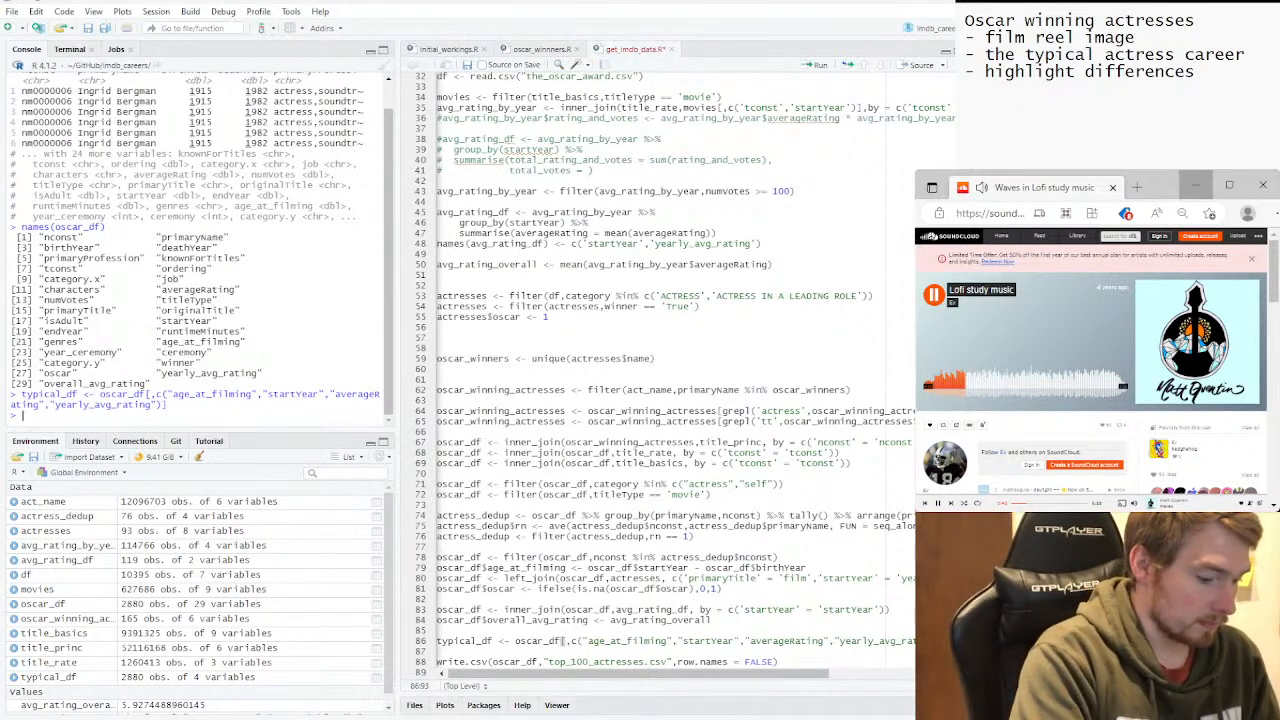
Preview the first rows of the new data frame with head(typical_df).
text(head()
text(typ)
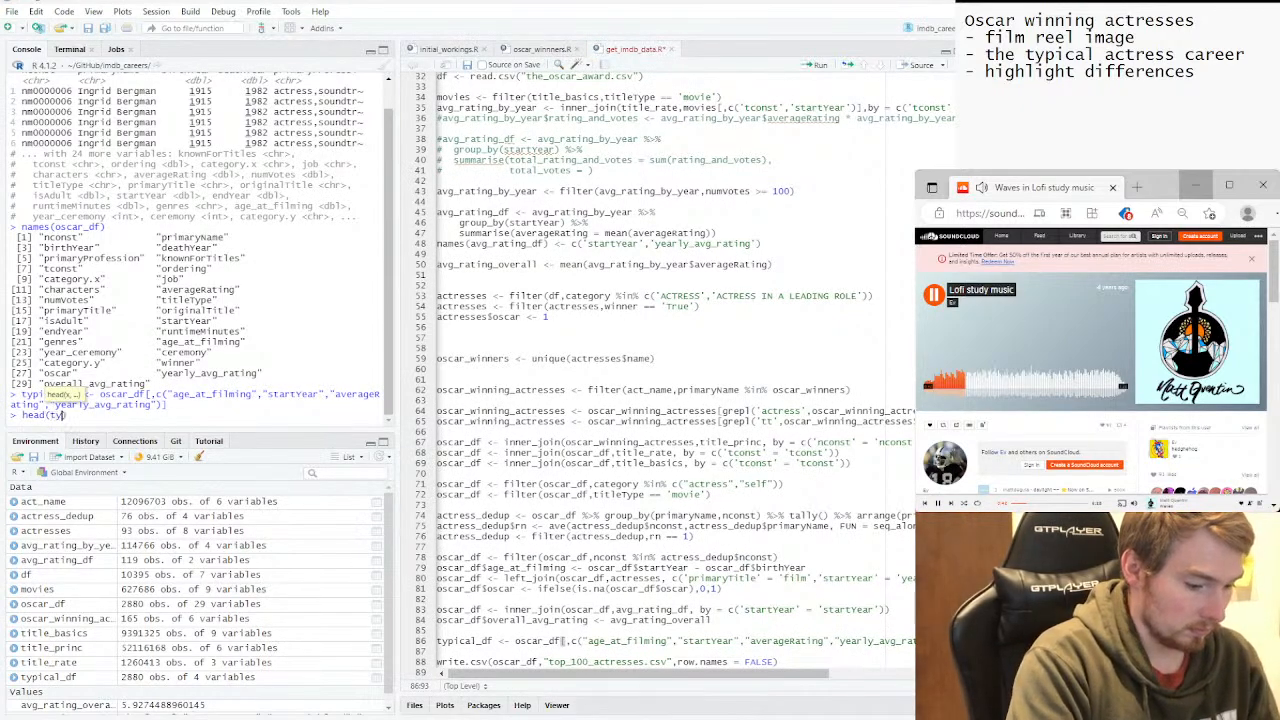
text(ical_df)
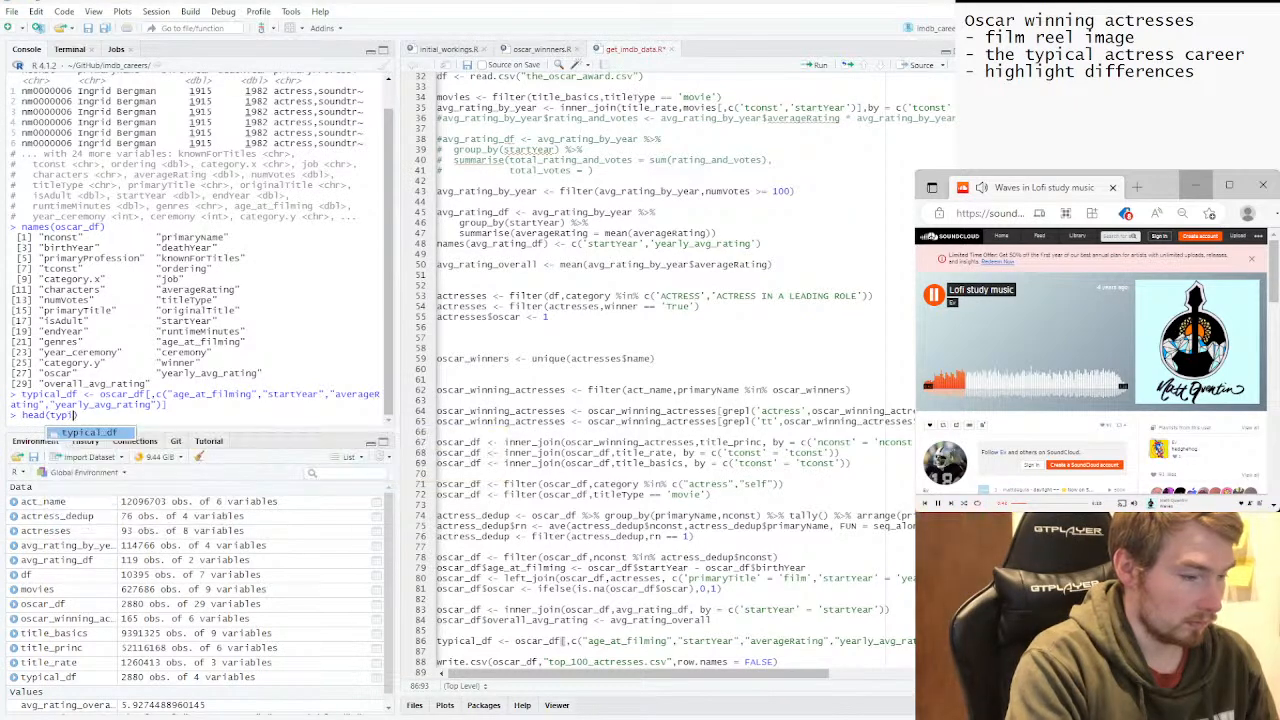
key(Return)
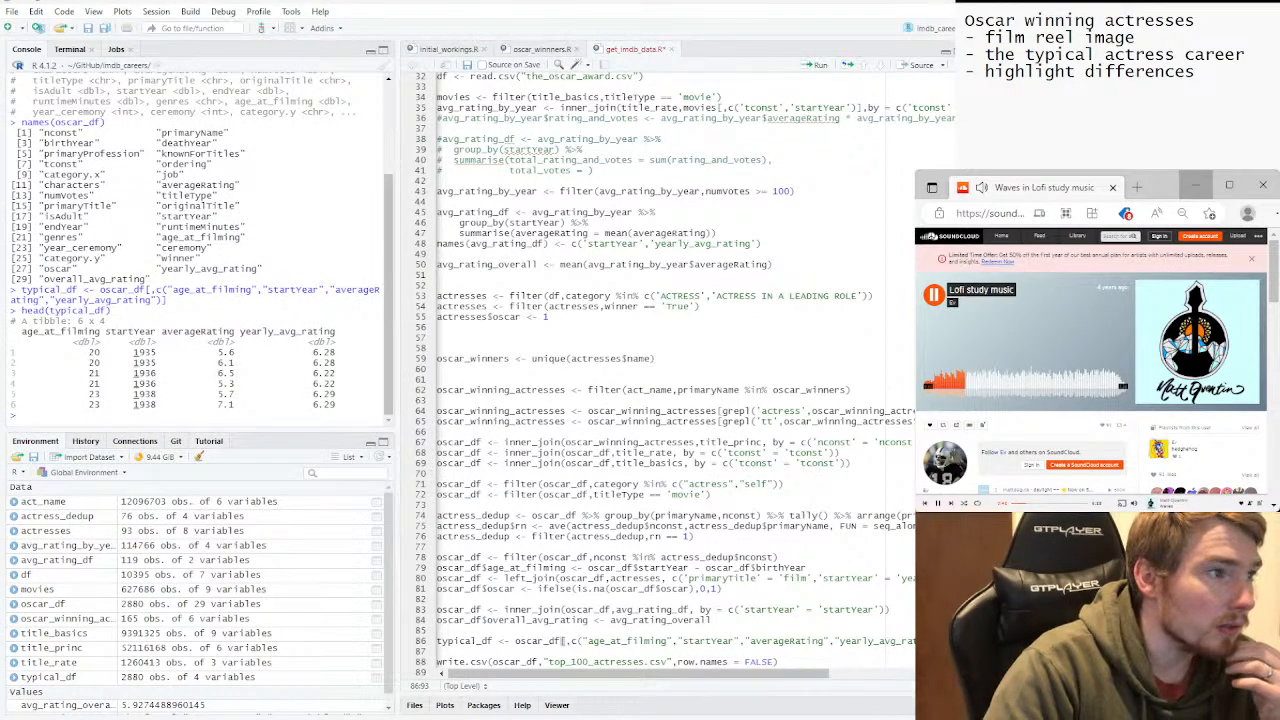
Start a console command that assigns a new net_rating column in typical_df, entering "typical_df$net_rating <-".
key(Up)
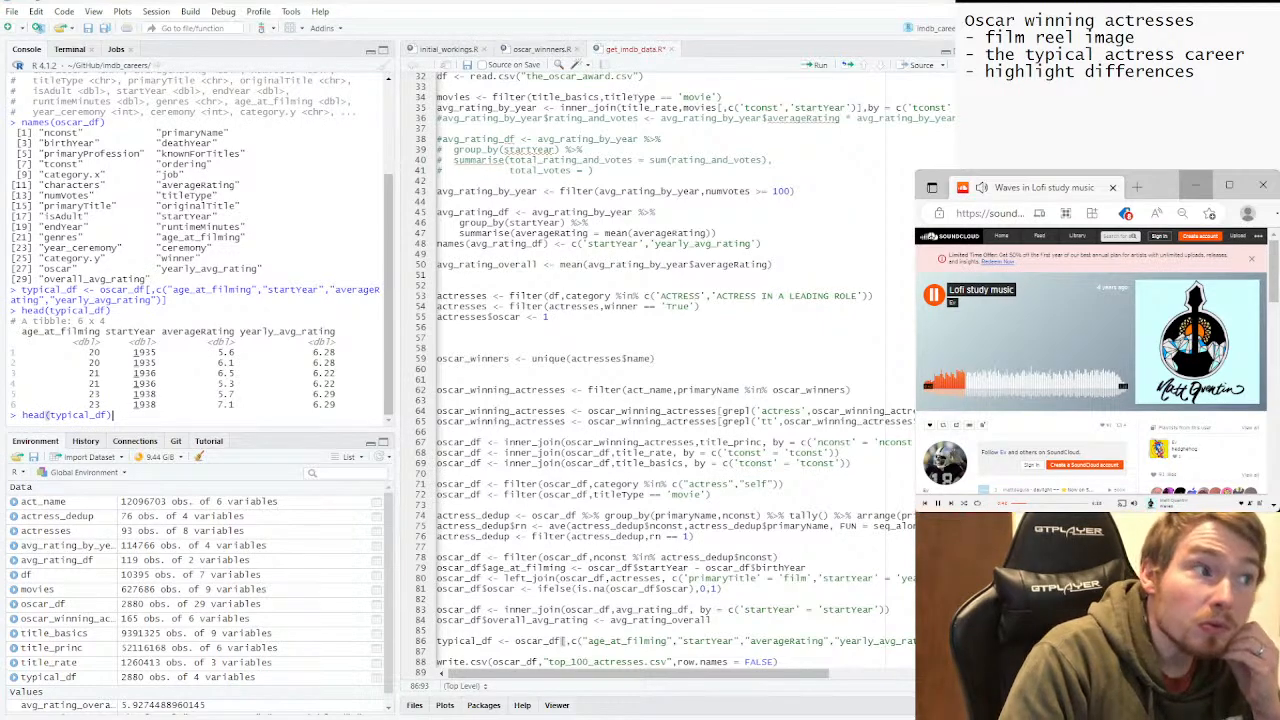
key(BackSpace)
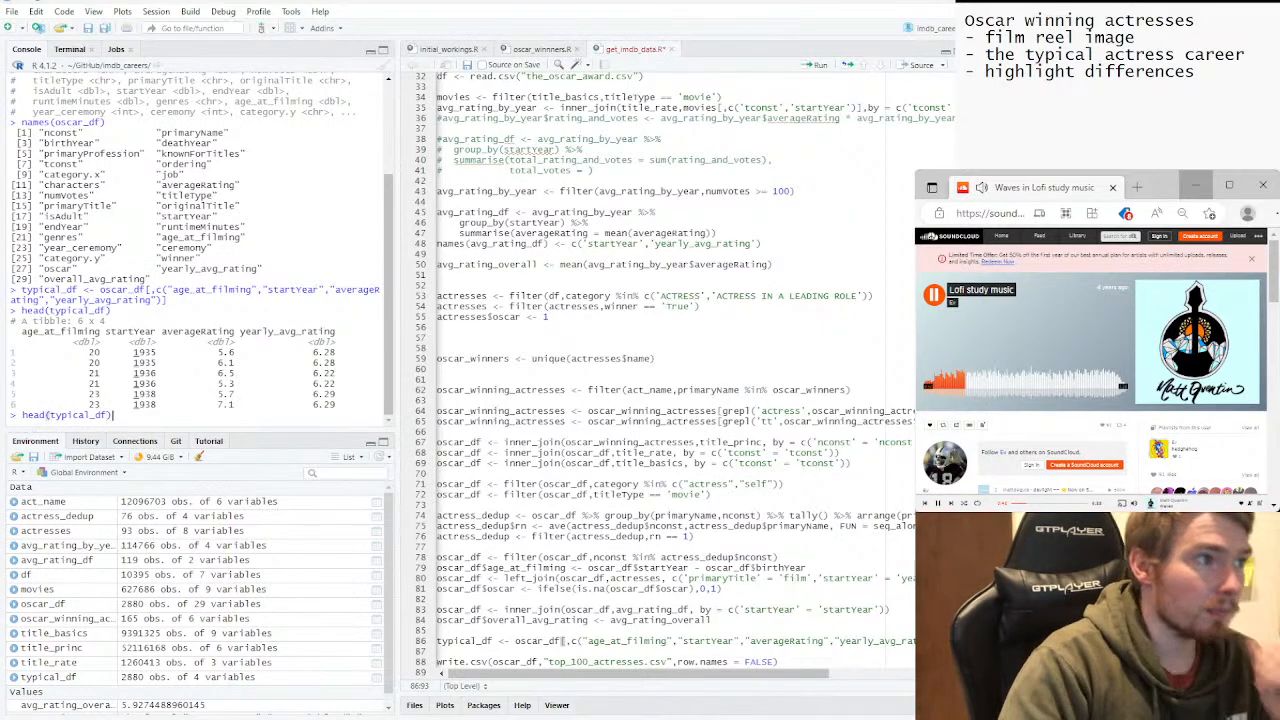
drag(77, 290, 22, 290)
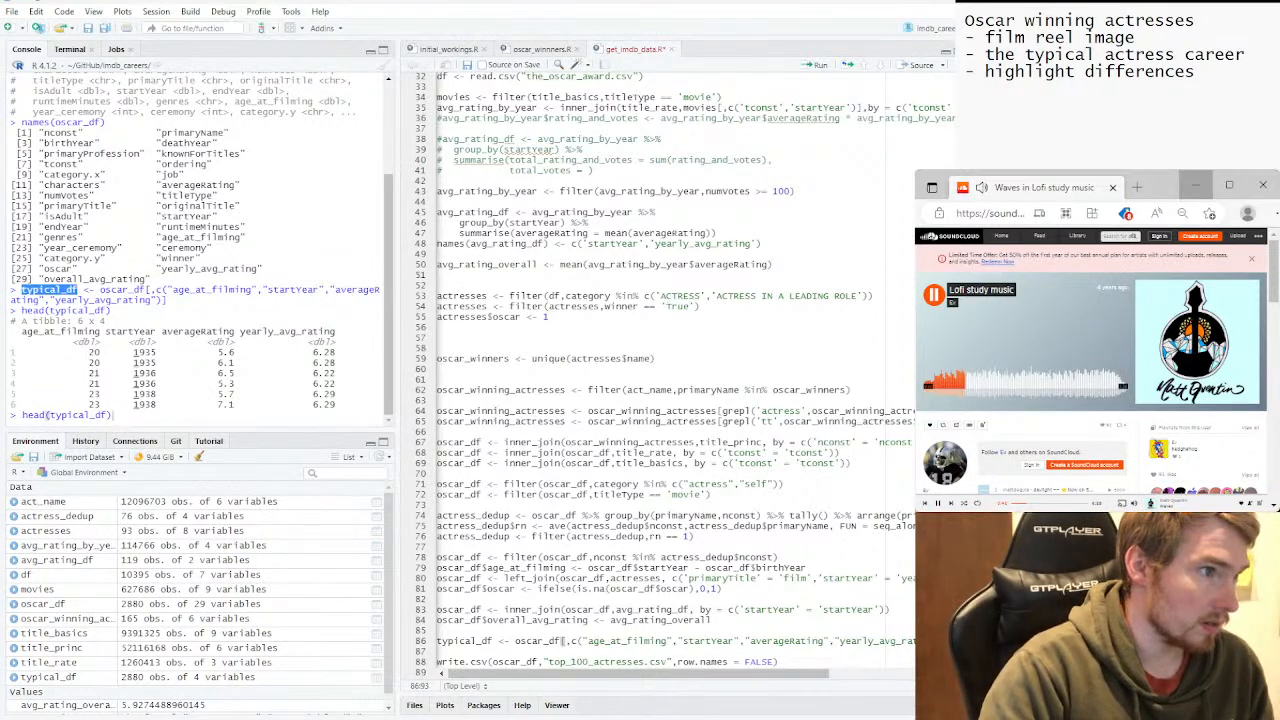
click(114, 415)
key(ctrl+a)
key(ctrl+v)
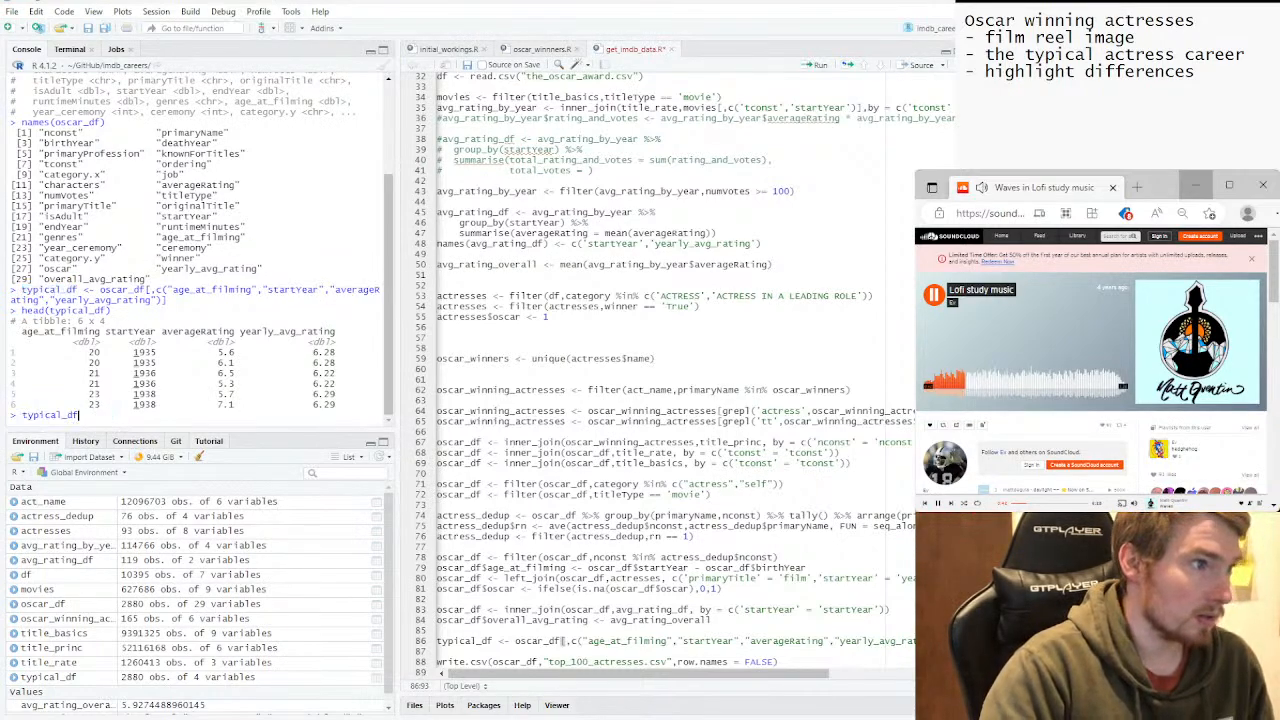
text($net)
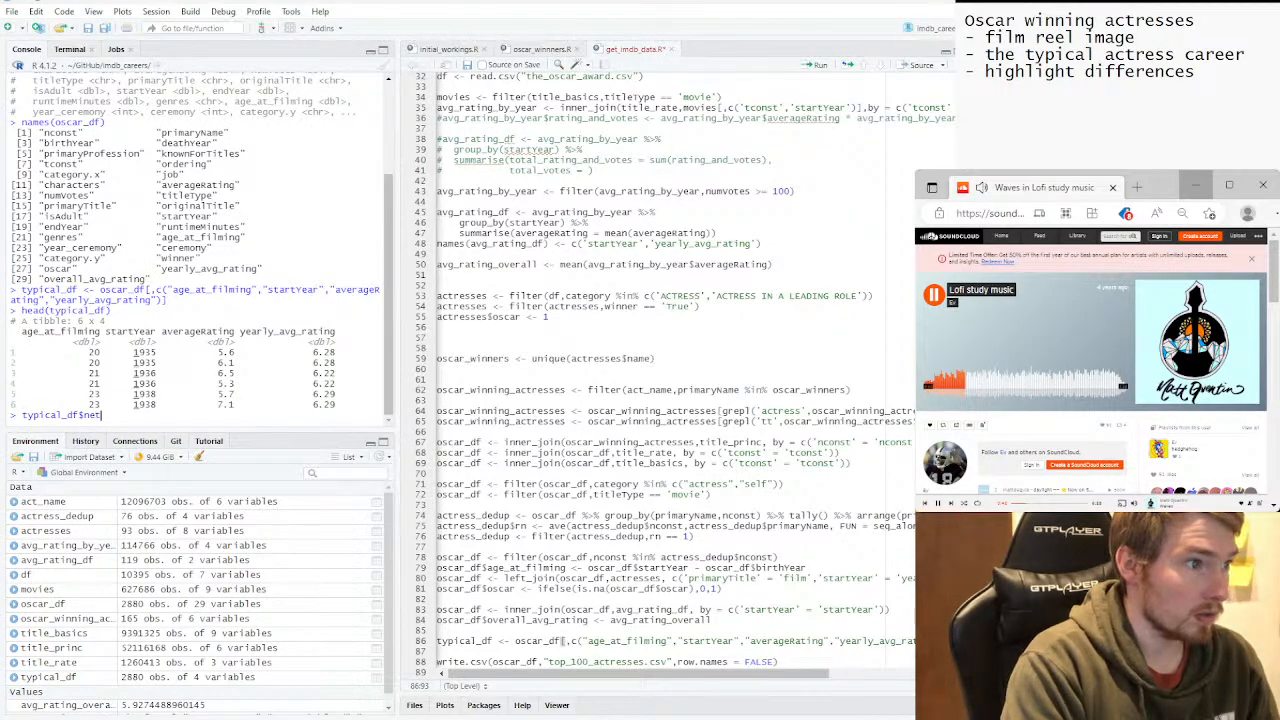
text(_rating <-)
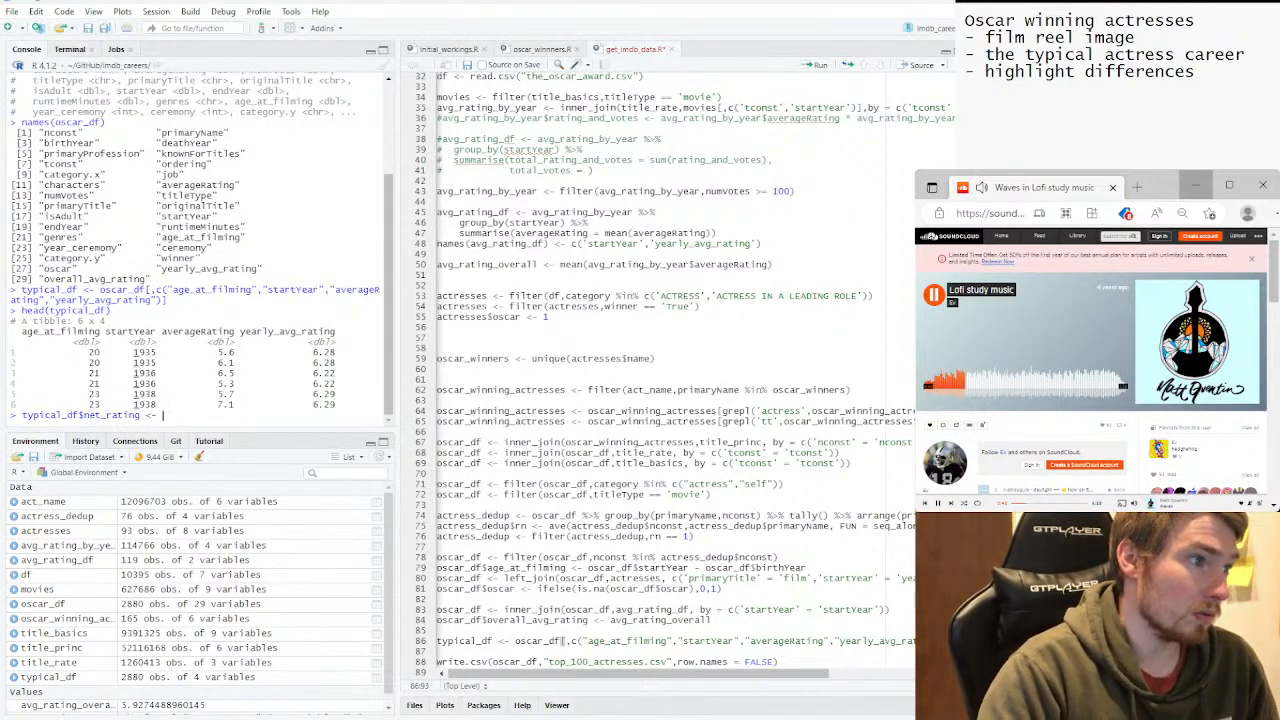
Add typical_df$averageRating as the first term of the net_rating assignment, copying the column name from the preview output.
drag(84, 415, 22, 415)
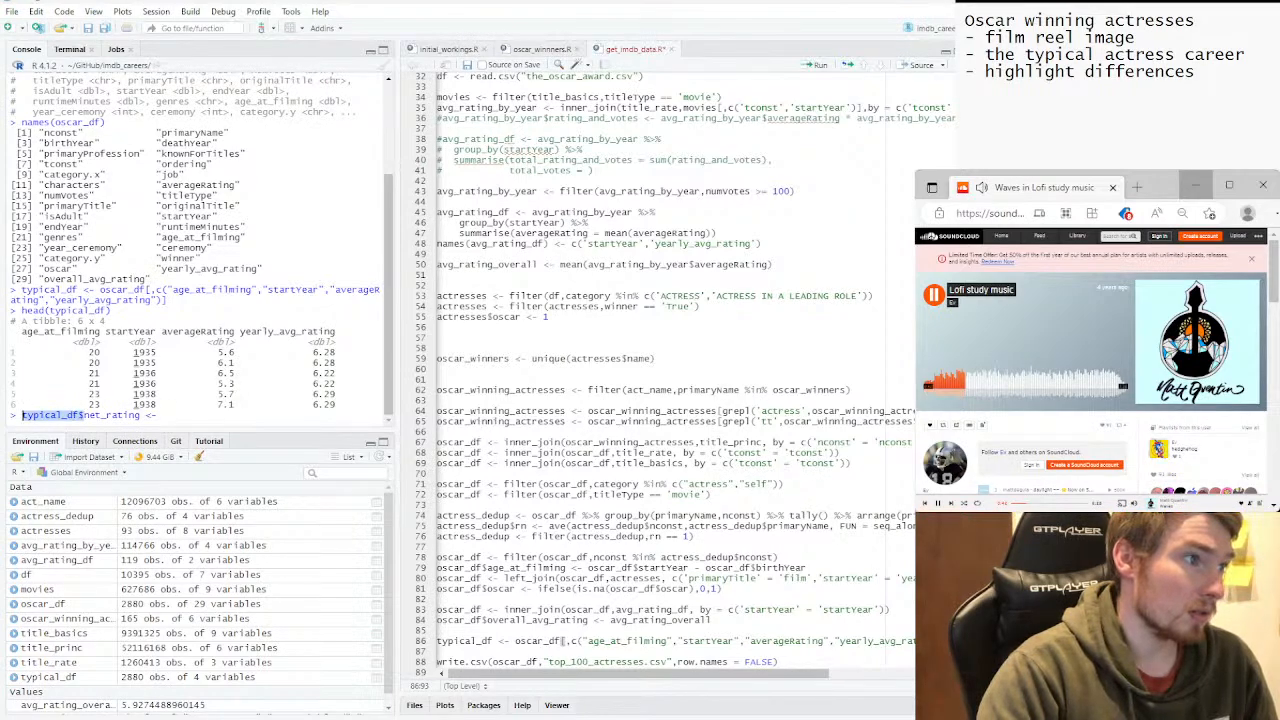
key(ctrl+c)
key(End)
key(ctrl+v)
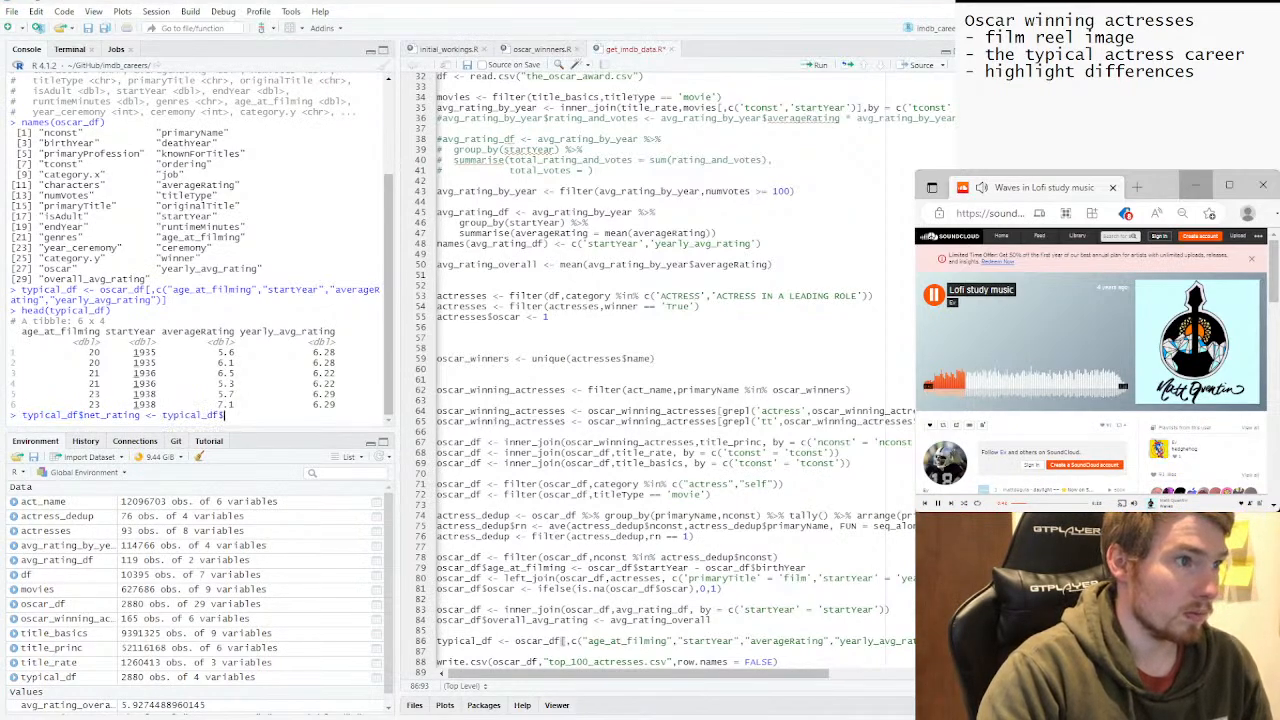
drag(240, 331, 336, 331)
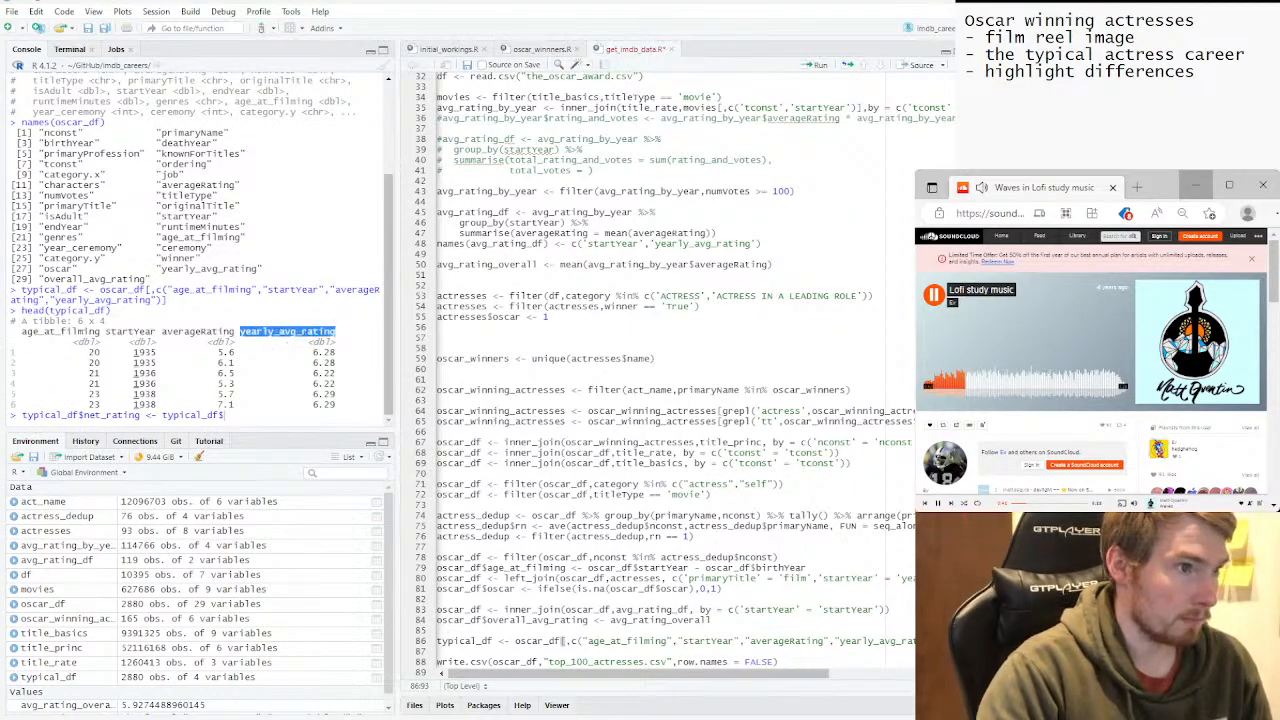
drag(235, 331, 162, 331)
key(ctrl+c)
key(End)
key(ctrl+v)
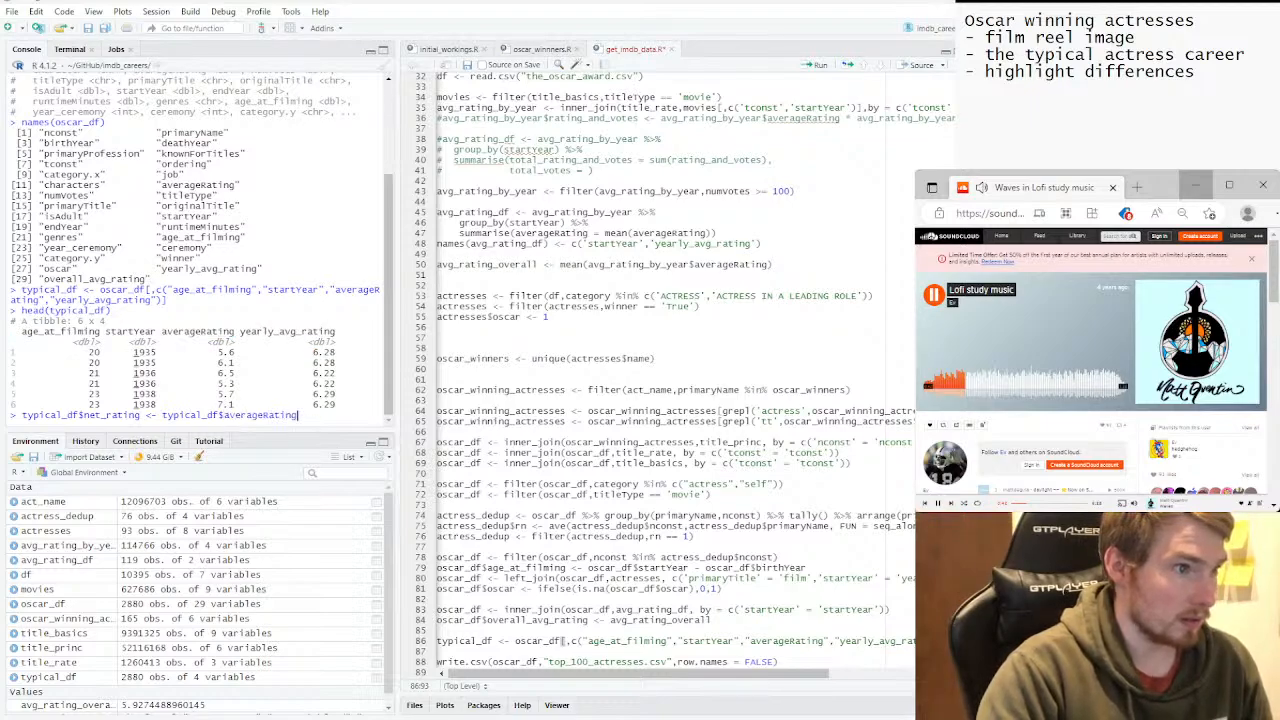
Subtract typical_df$yearly_avg_rating in the net_rating assignment, reusing the data frame prefix and the column name from the output.
text(-)
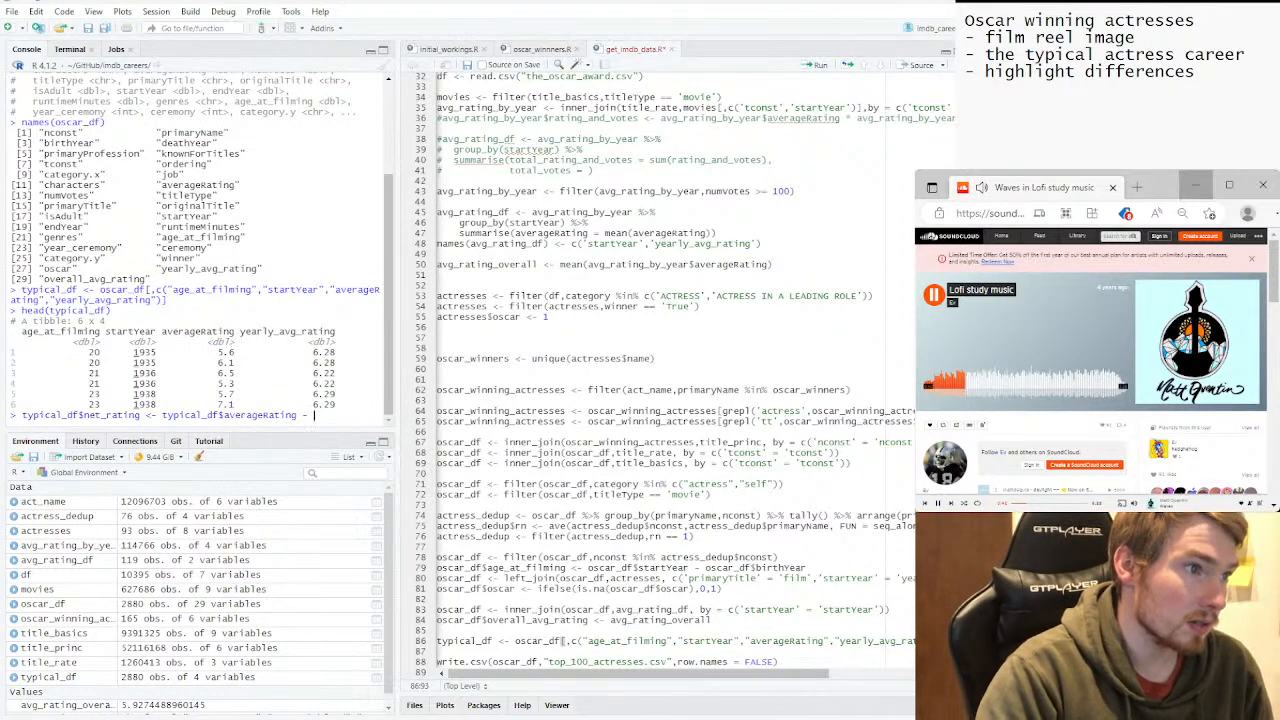
drag(224, 414, 163, 415)
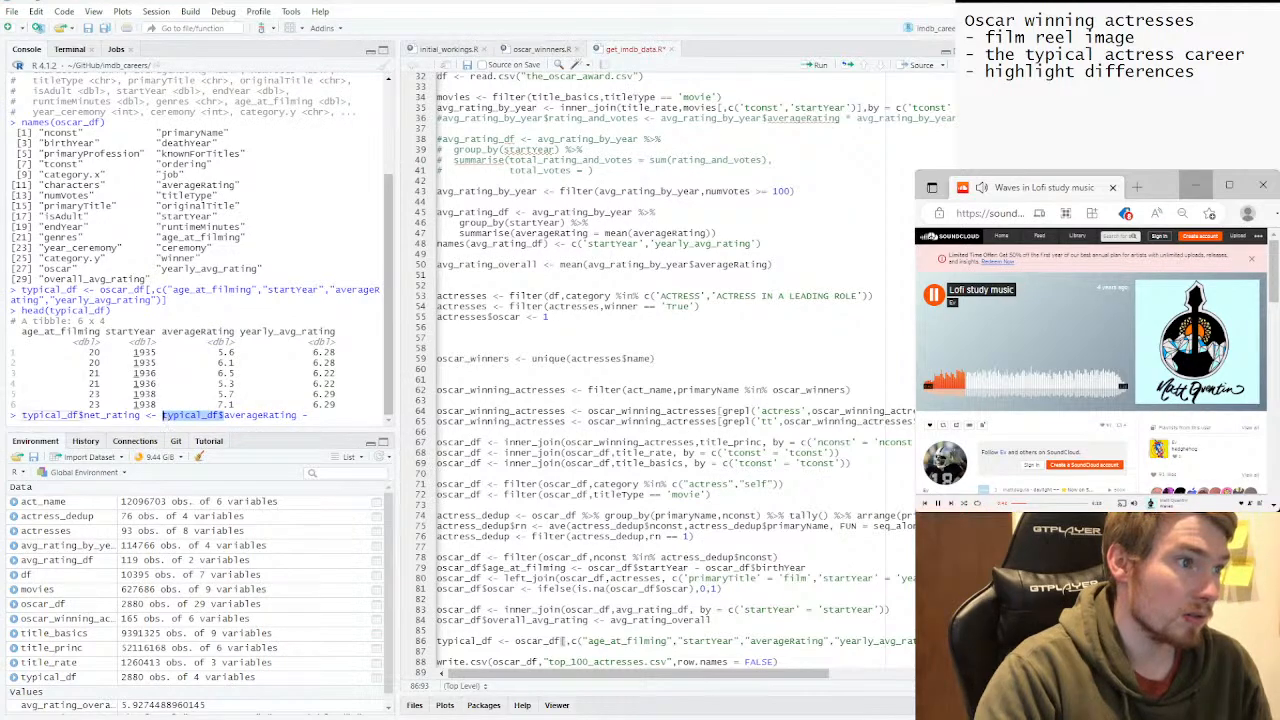
key(ctrl+c)
key(End)
key(ctrl+v)
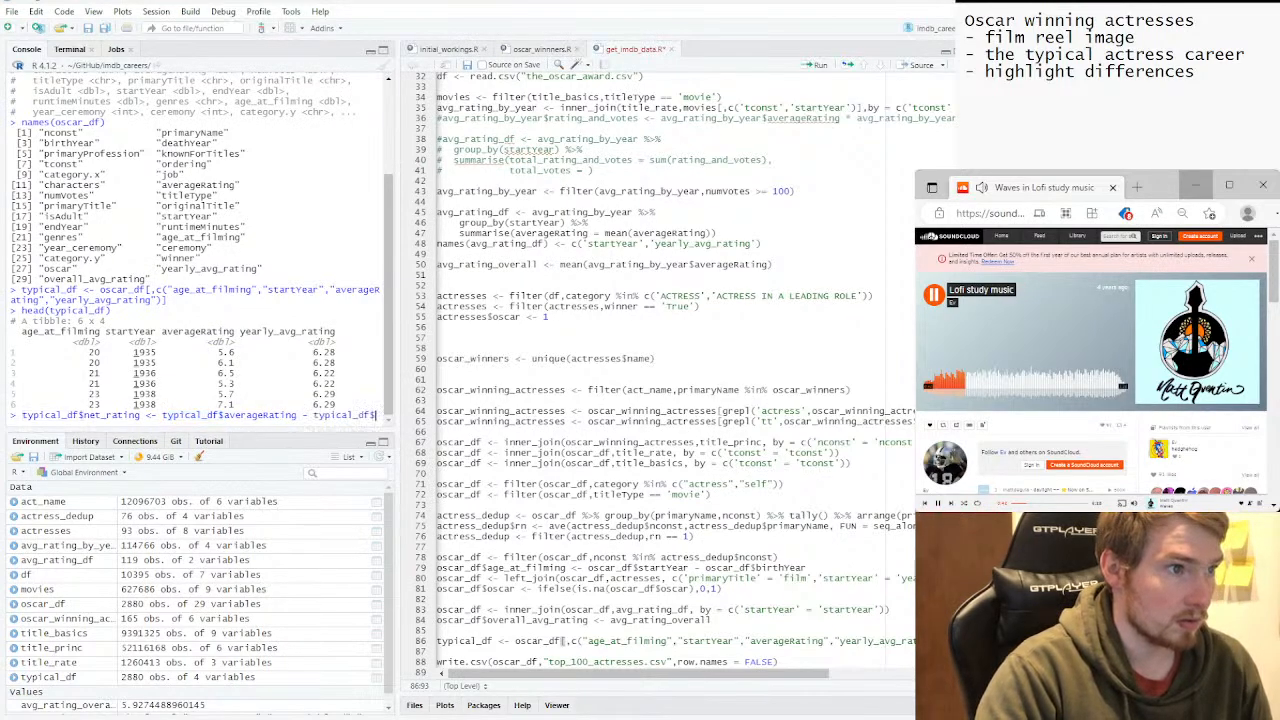
drag(240, 331, 336, 331)
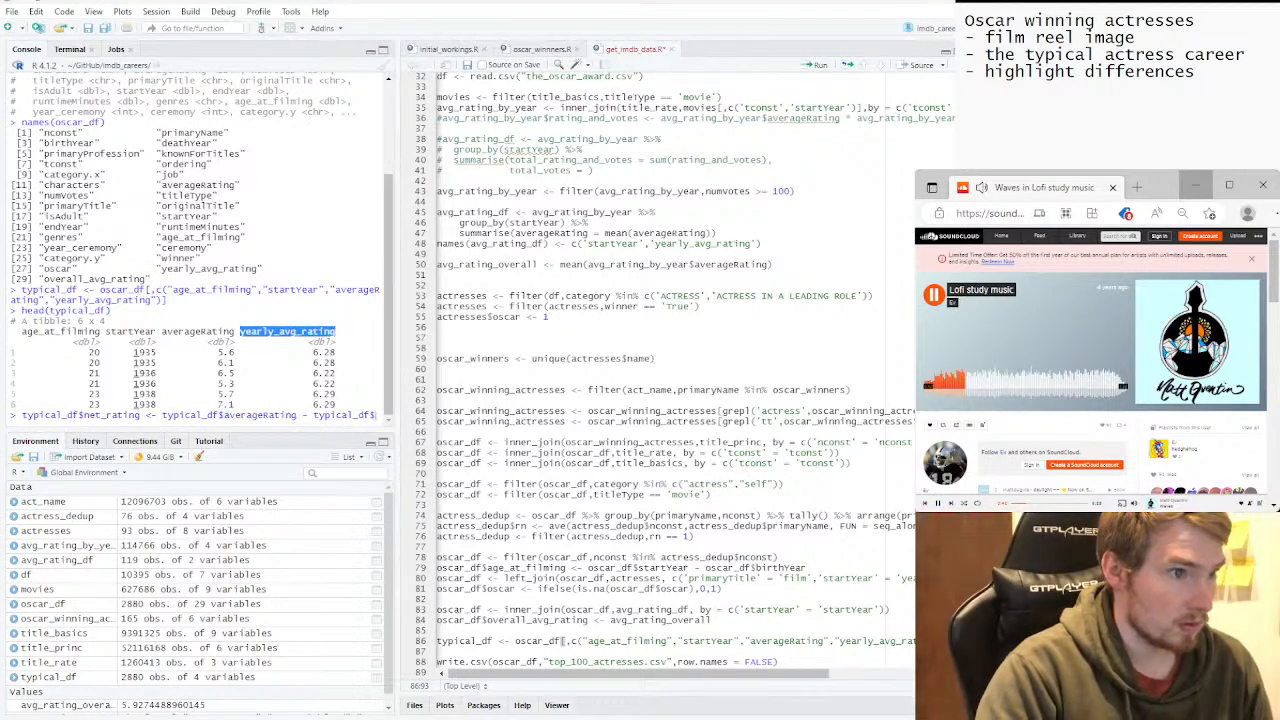
key(ctrl+c)
key(ctrl+v)
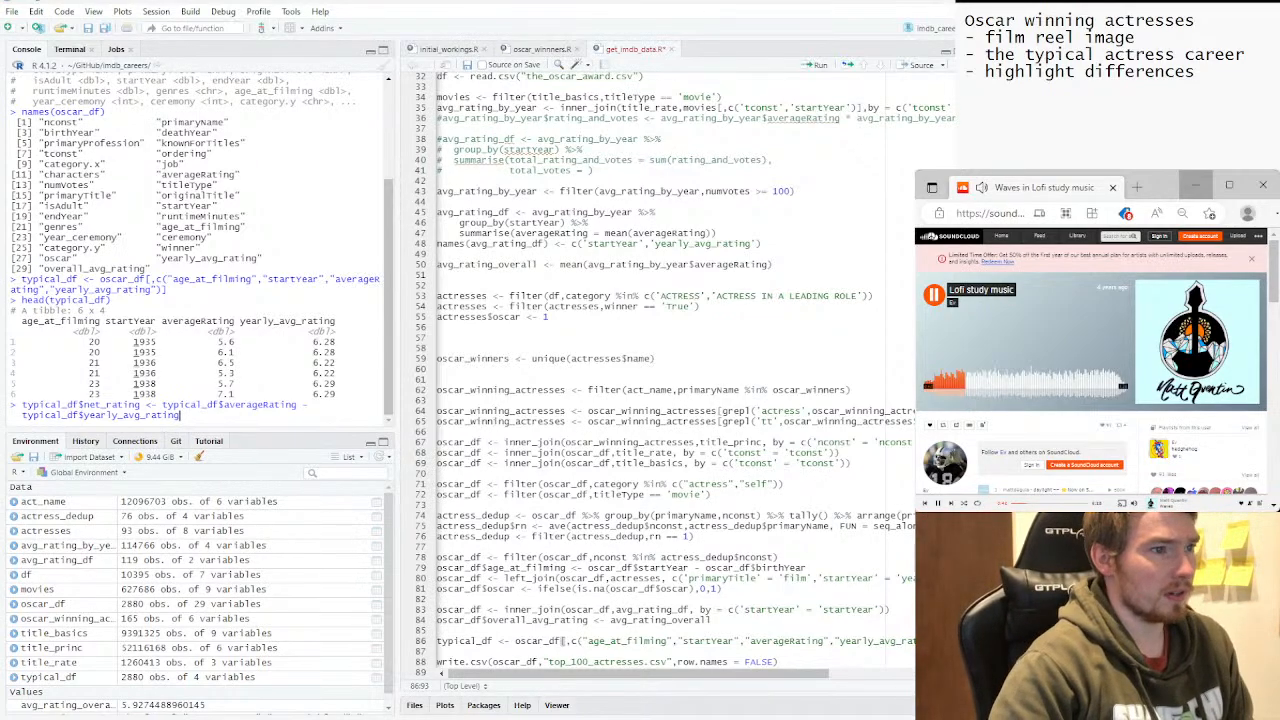
Copy and run the completed net_rating assignment in the console, and preview the result with head(typical_df).
drag(180, 415, 22, 405)
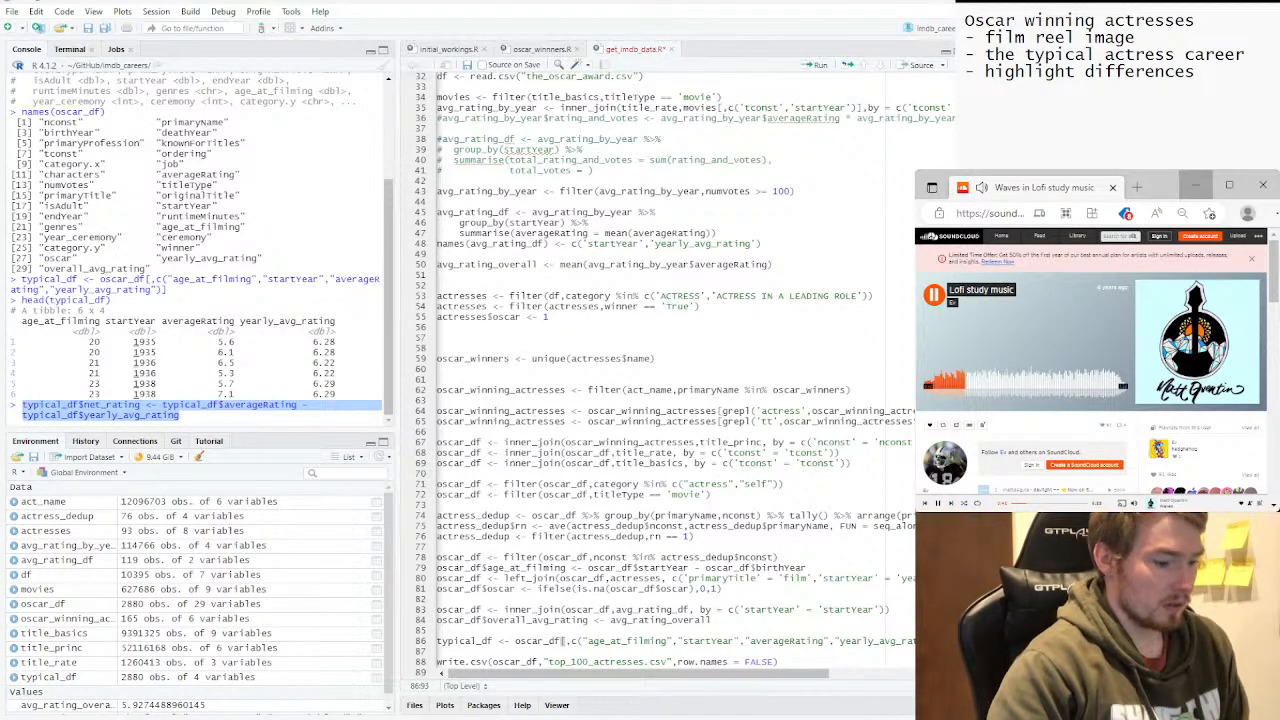
key(ctrl+x)
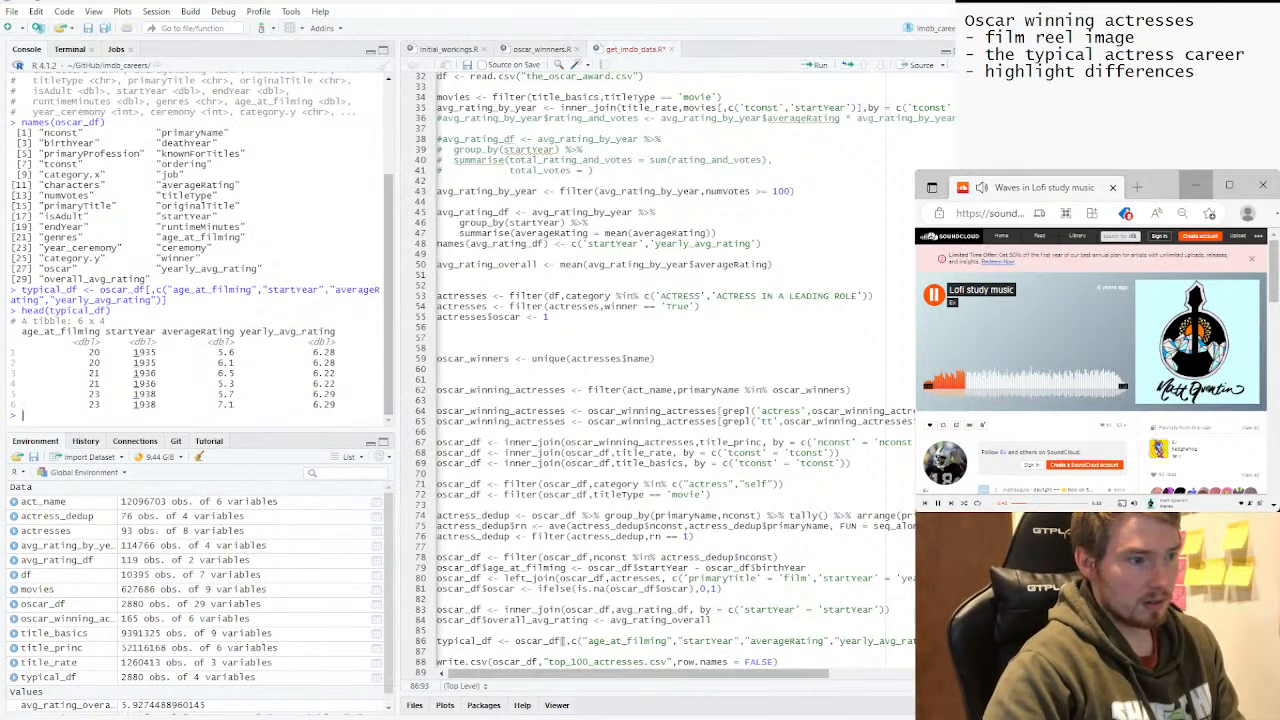
key(ctrl+v)
key(Return)
key(Up)
key(Up)
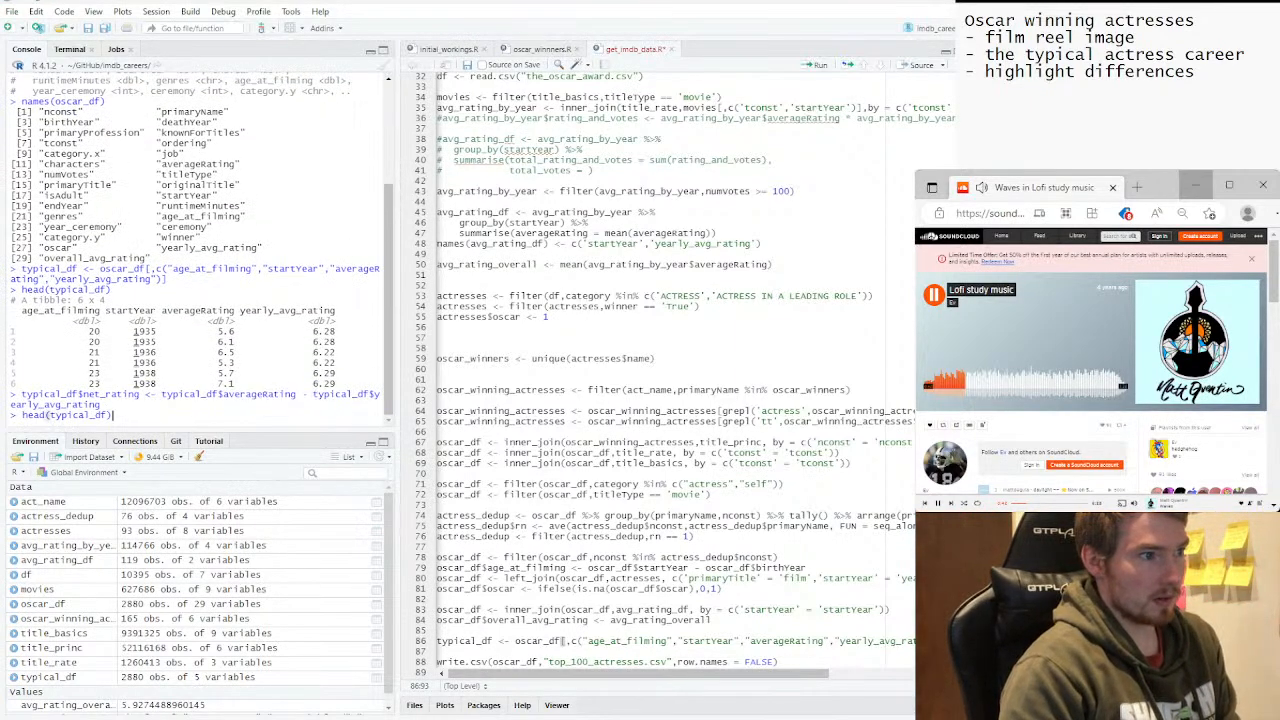
key(Return)
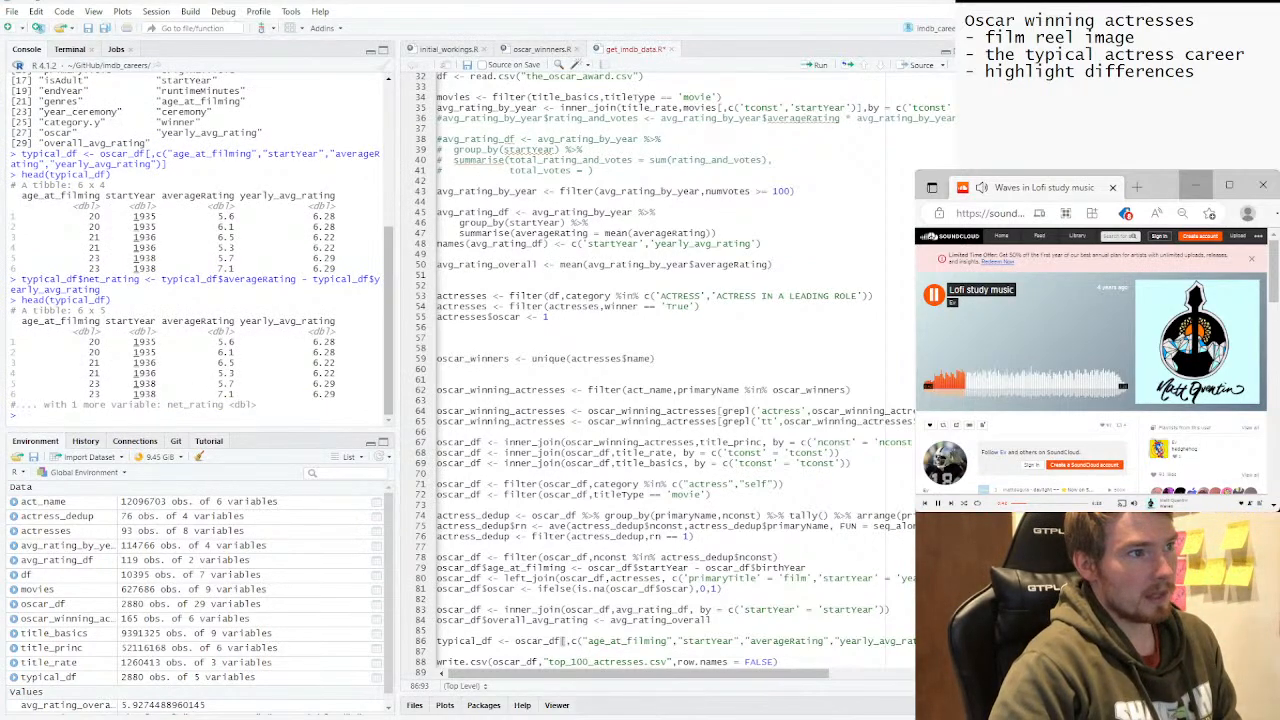
Copy the net_rating assignment from the console into get_imdb_data.R, directly below the typical_df line.
drag(97, 289, 20, 280)
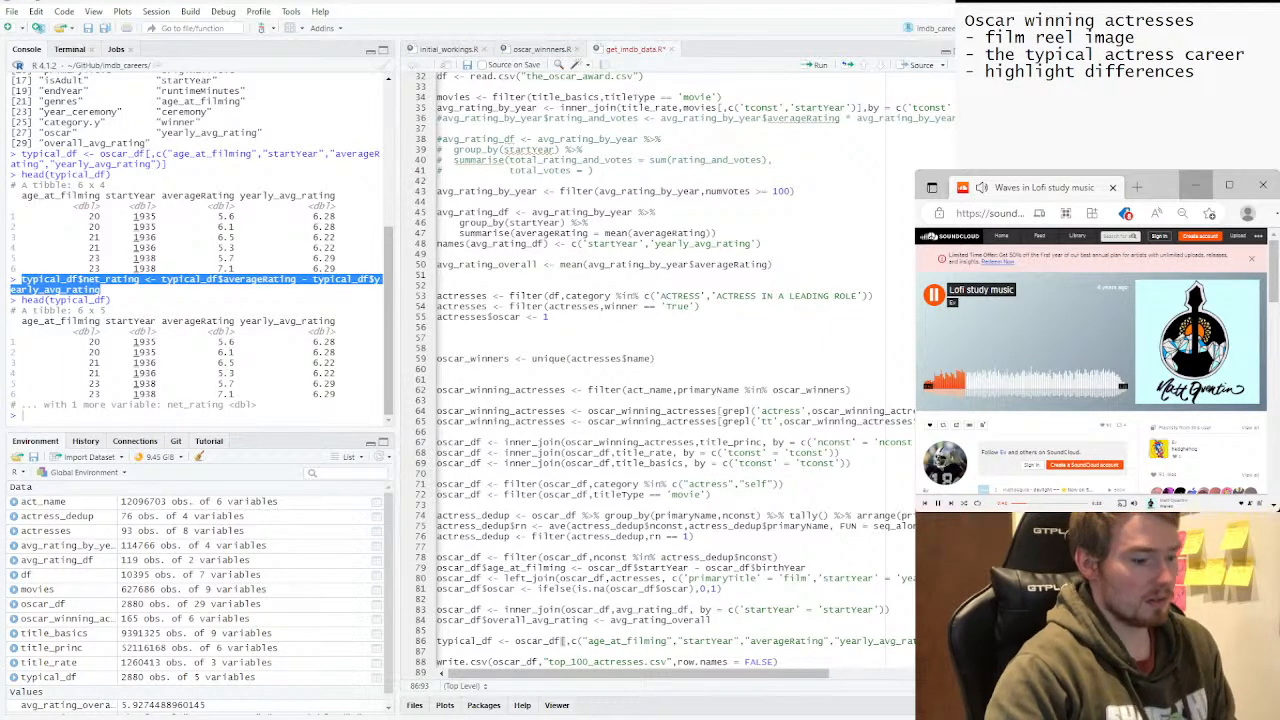
scroll(685, 373, down, 1)
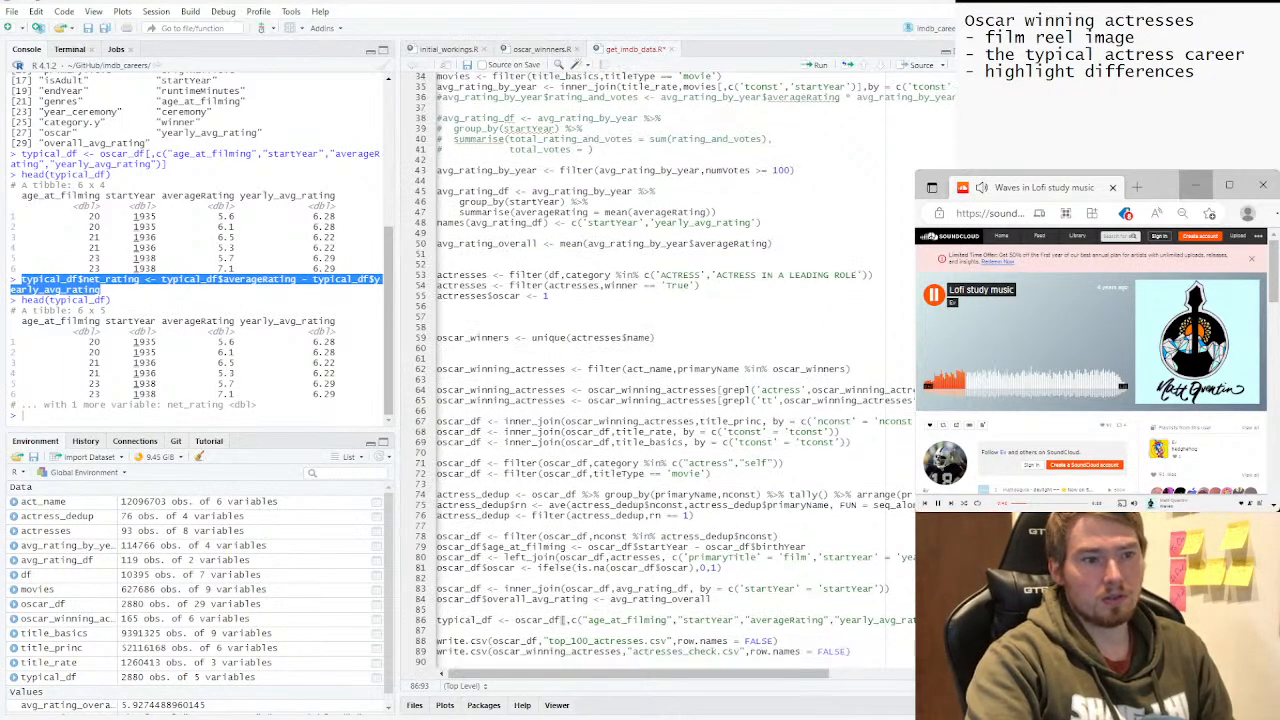
click(562, 630)
key(Return)
key(Return)
key(Up)
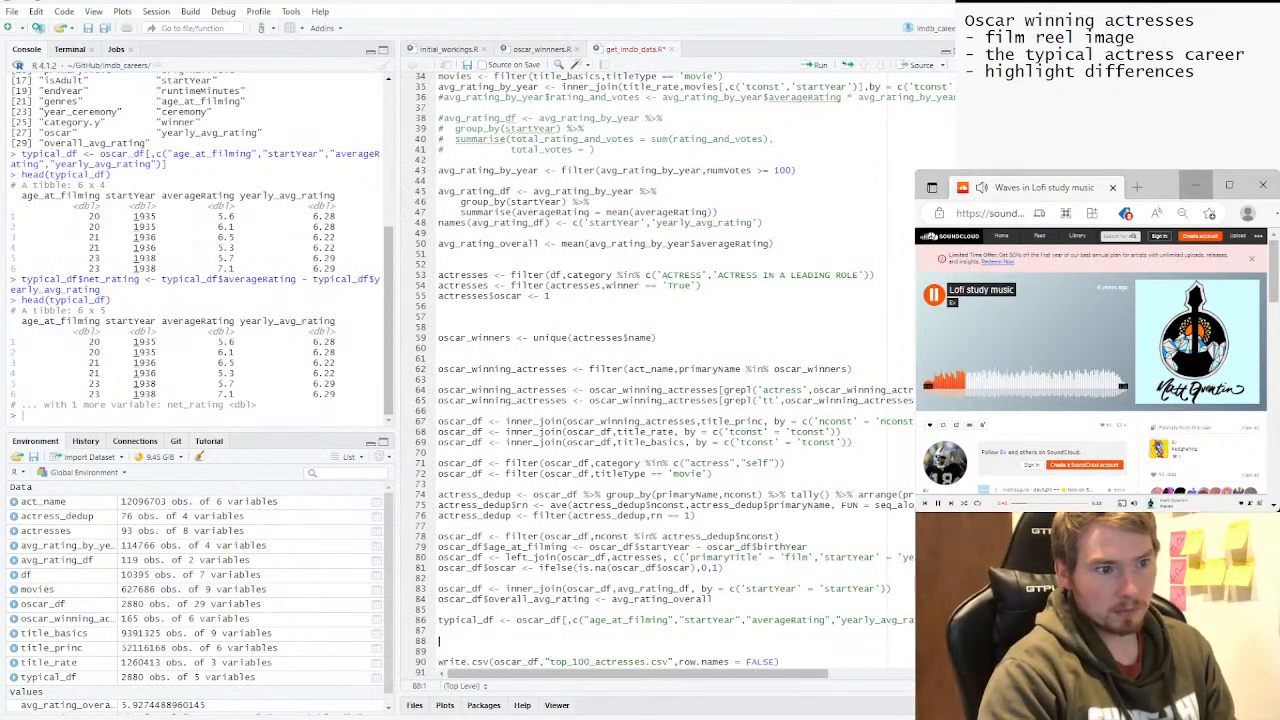
key(ctrl+v)
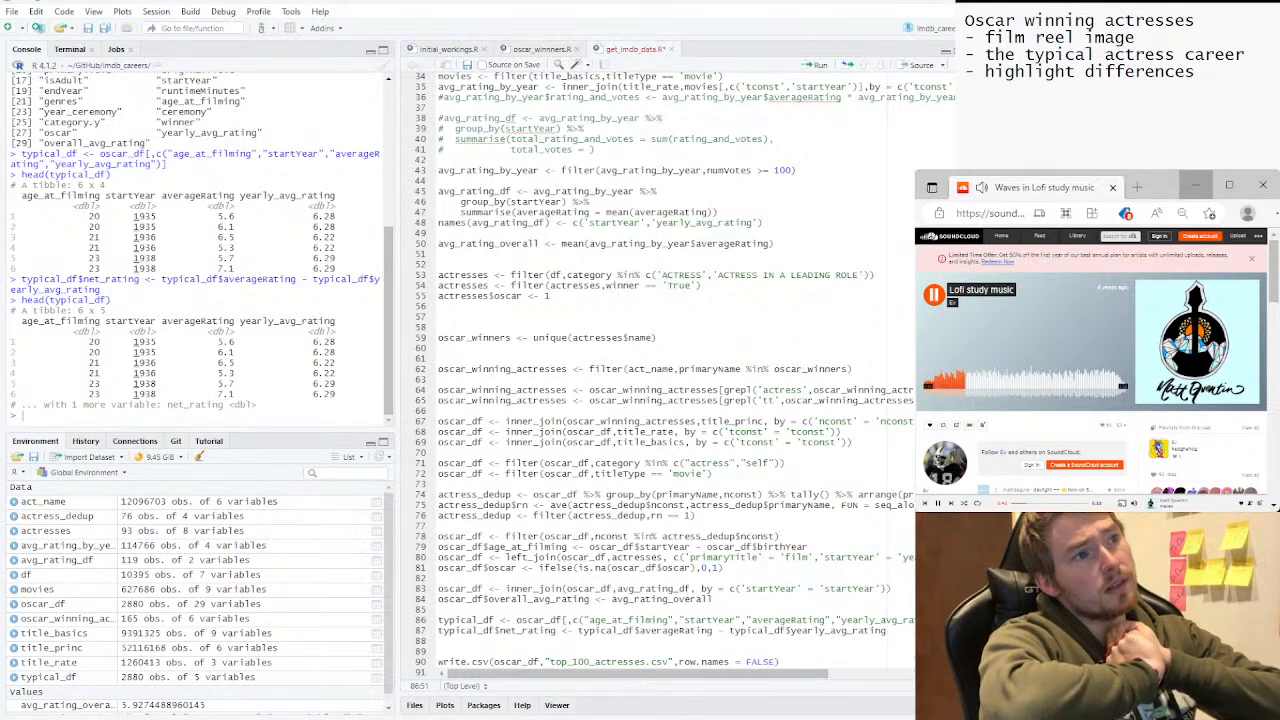
Begin a new assignment "typical_career <-" in the script, one blank line below the net_rating line.
key(Down)
key(Down)
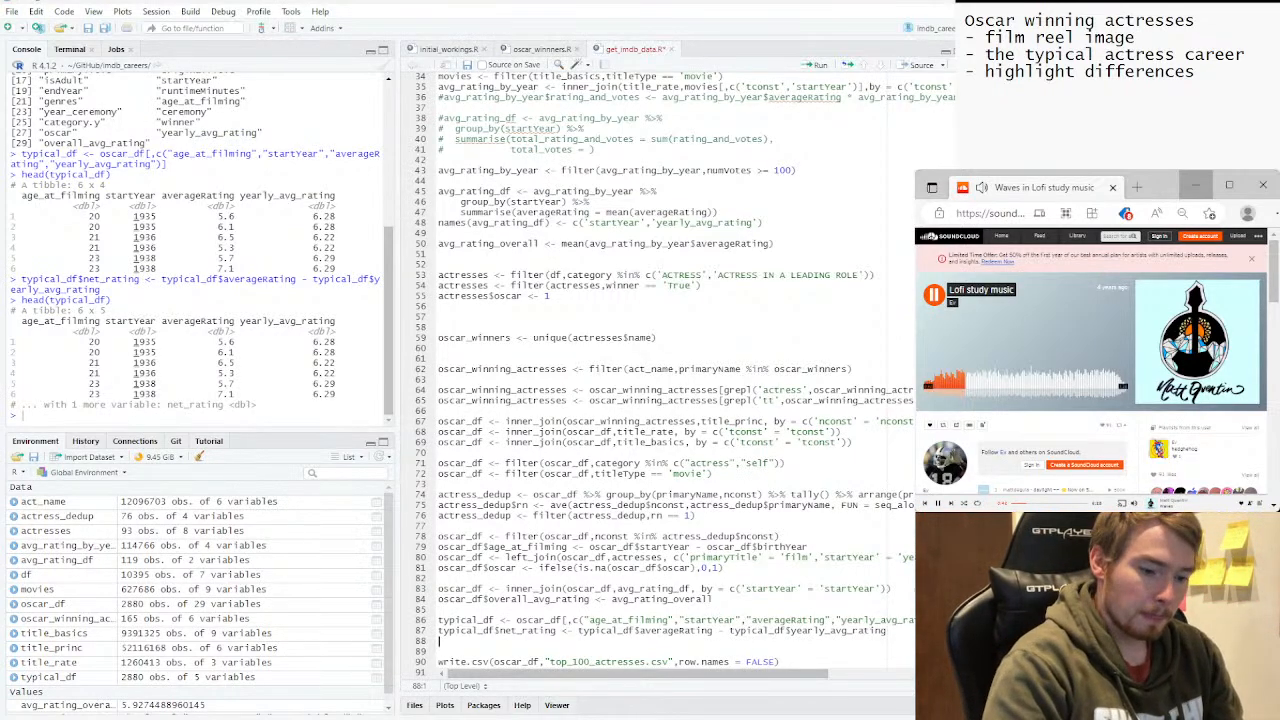
key(Return)
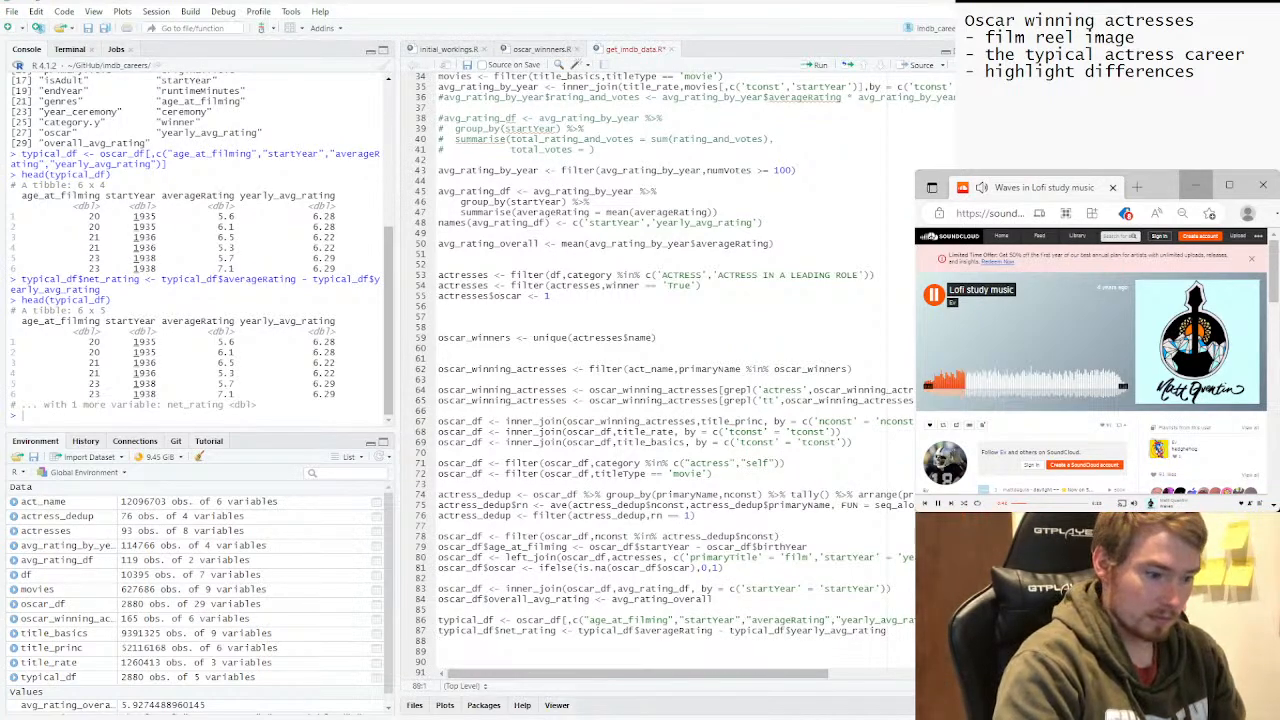
text(typic)
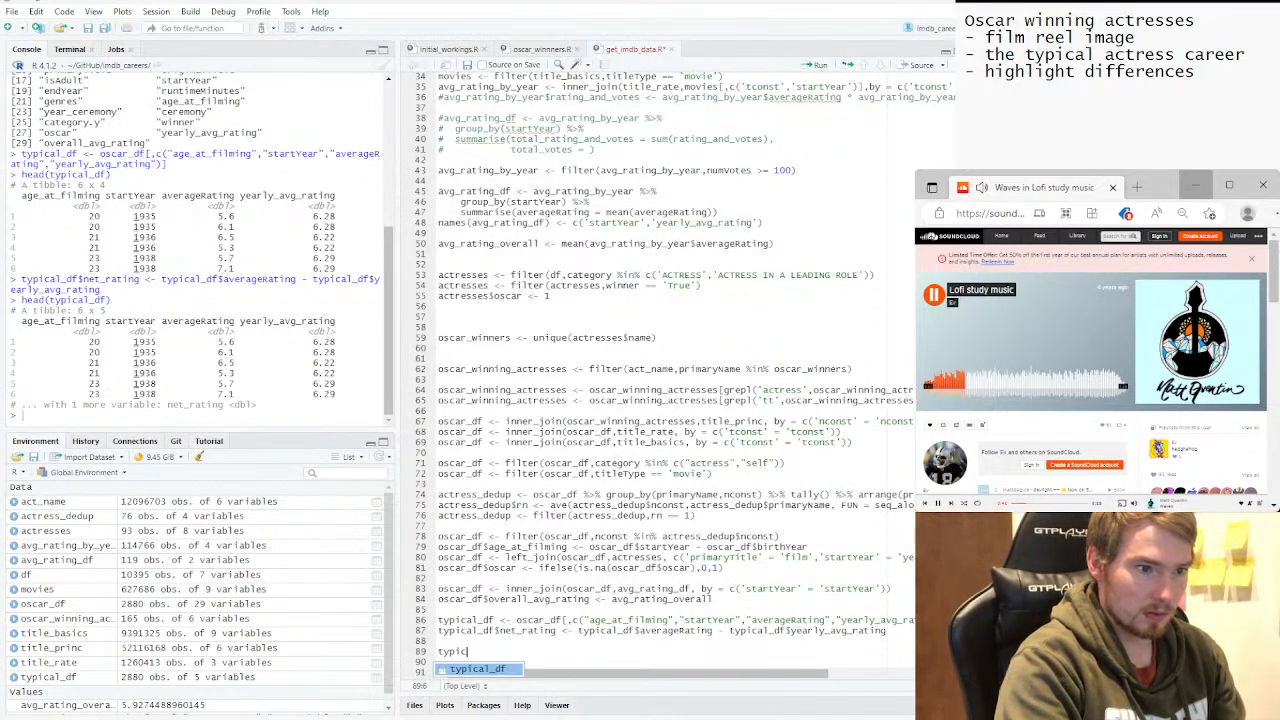
text(al_ca)
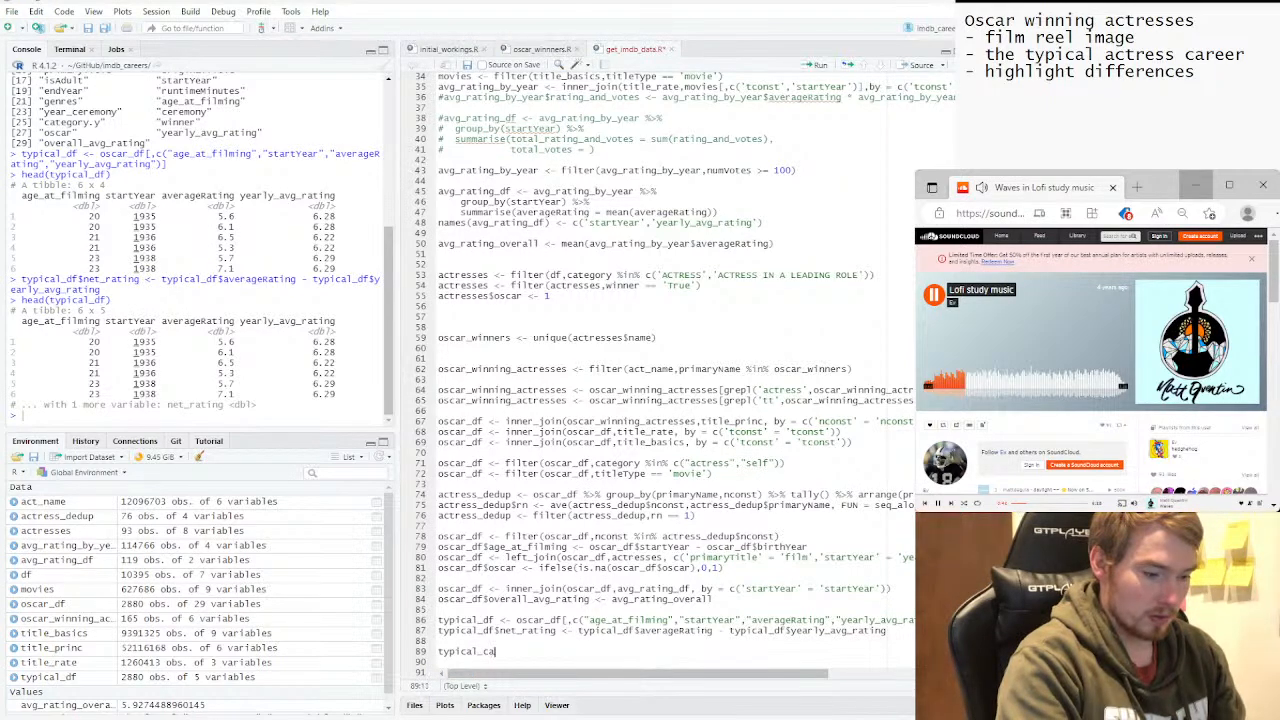
text(reer)
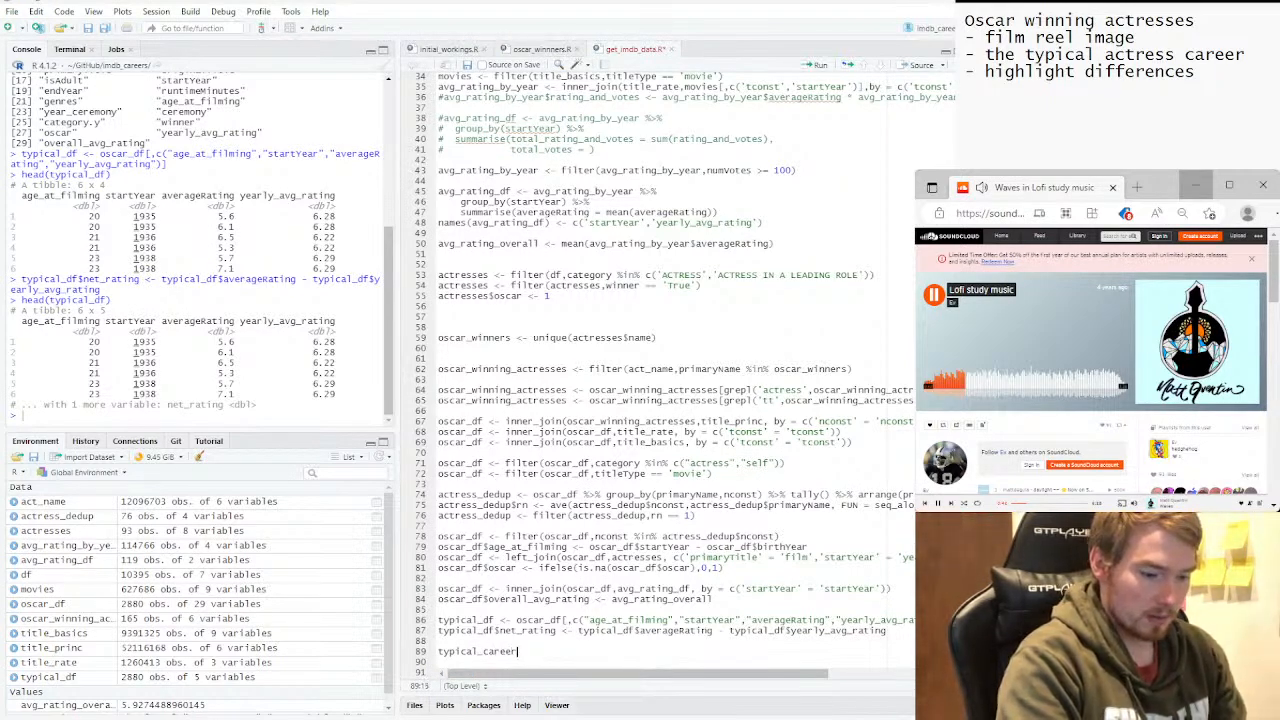
text( <-)
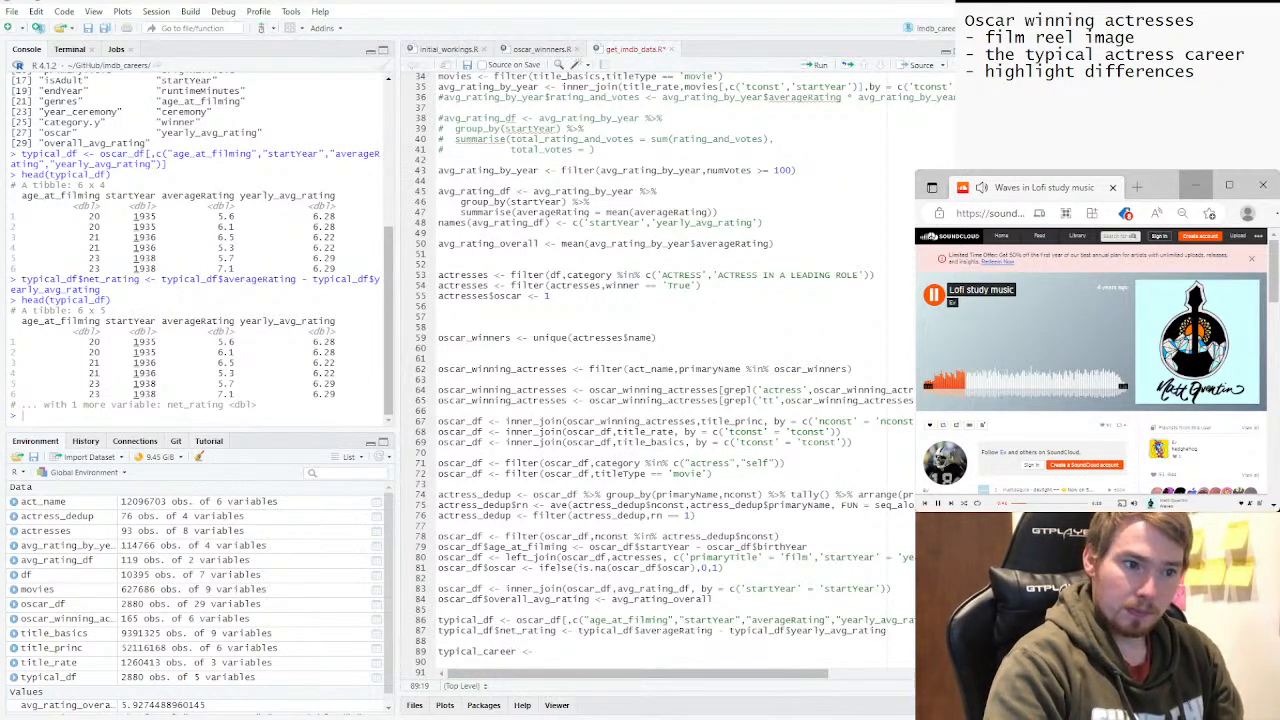
Use typical_df as the source of the typical_career assignment and follow it with the %>% pipe.
drag(494, 621, 438, 621)
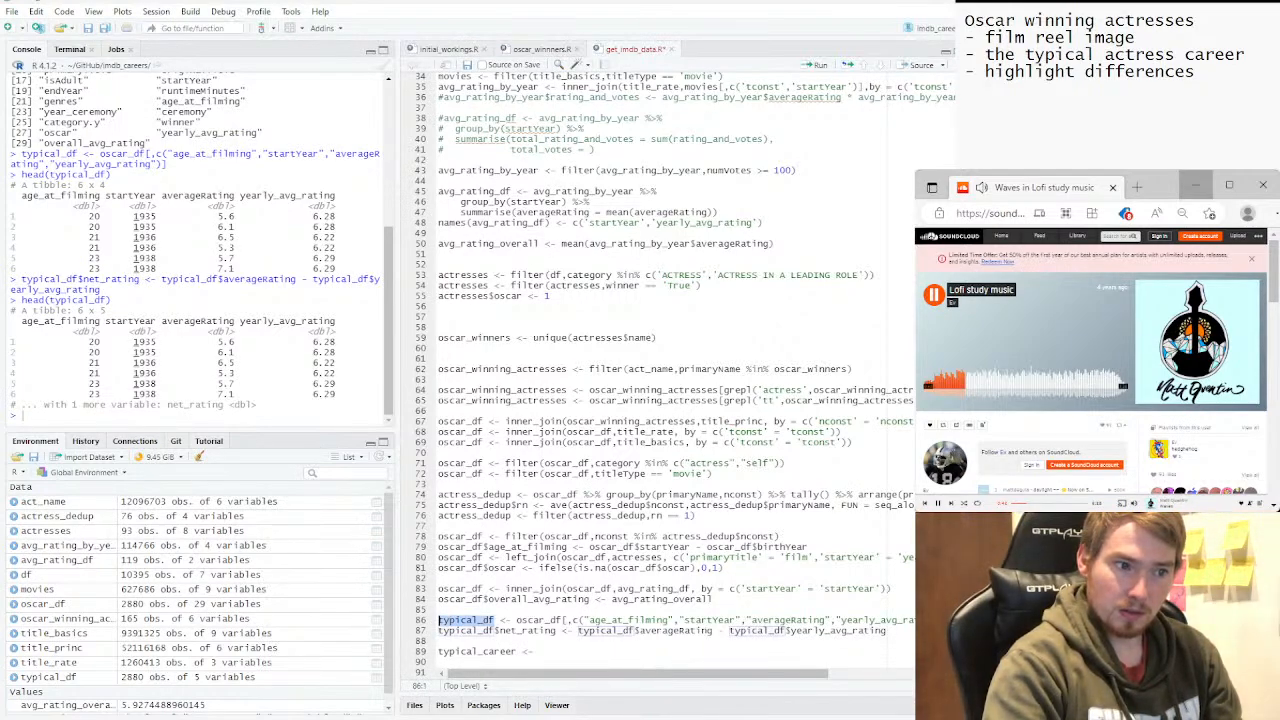
click(543, 652)
key(ctrl+v)
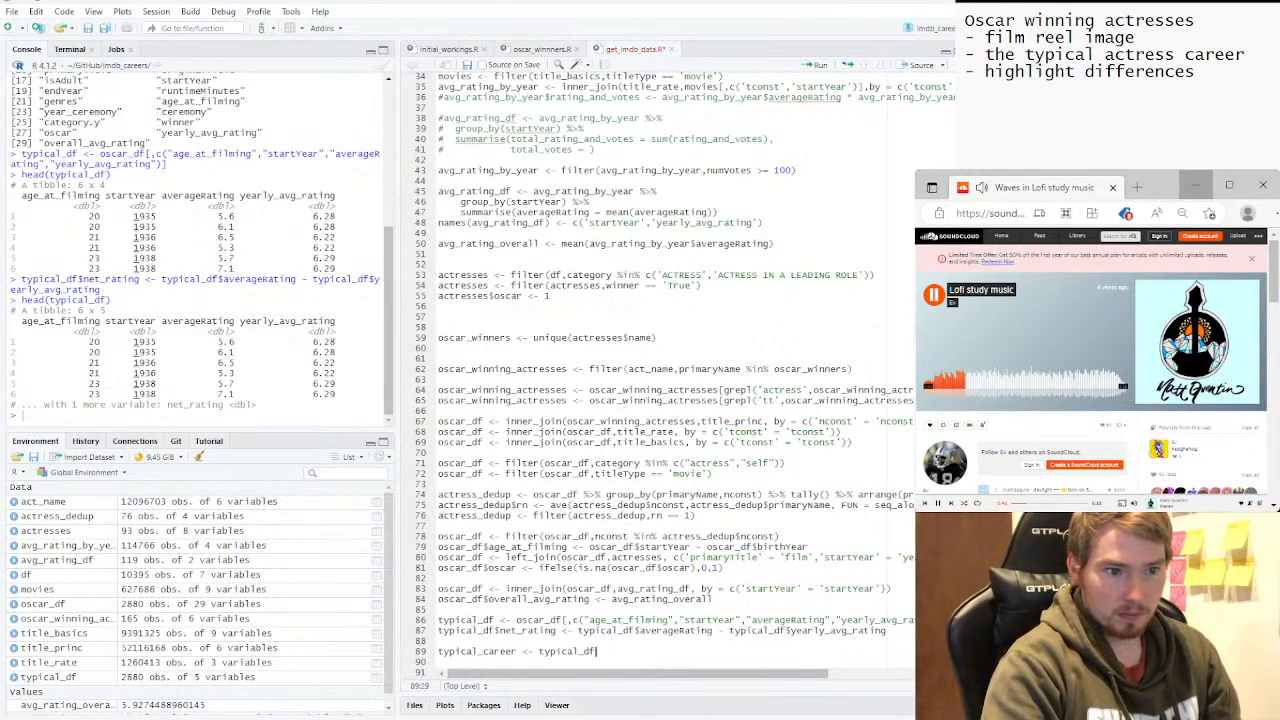
text(%)
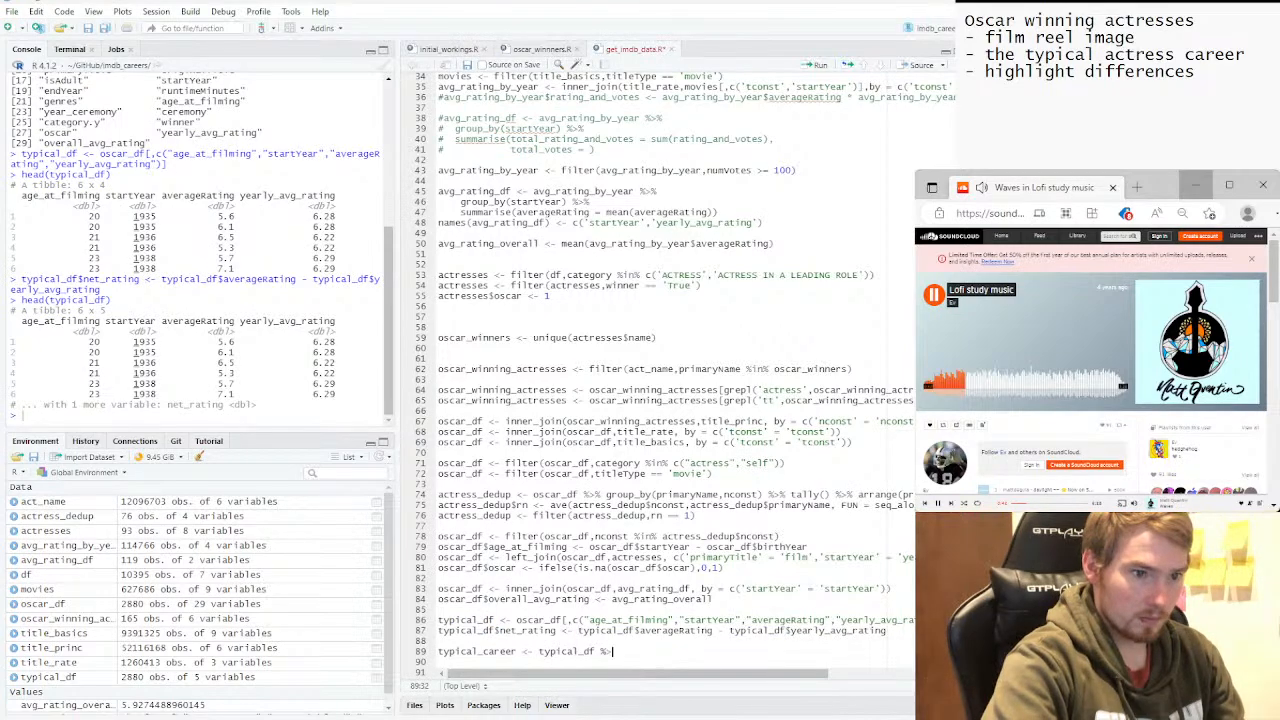
text(>%)
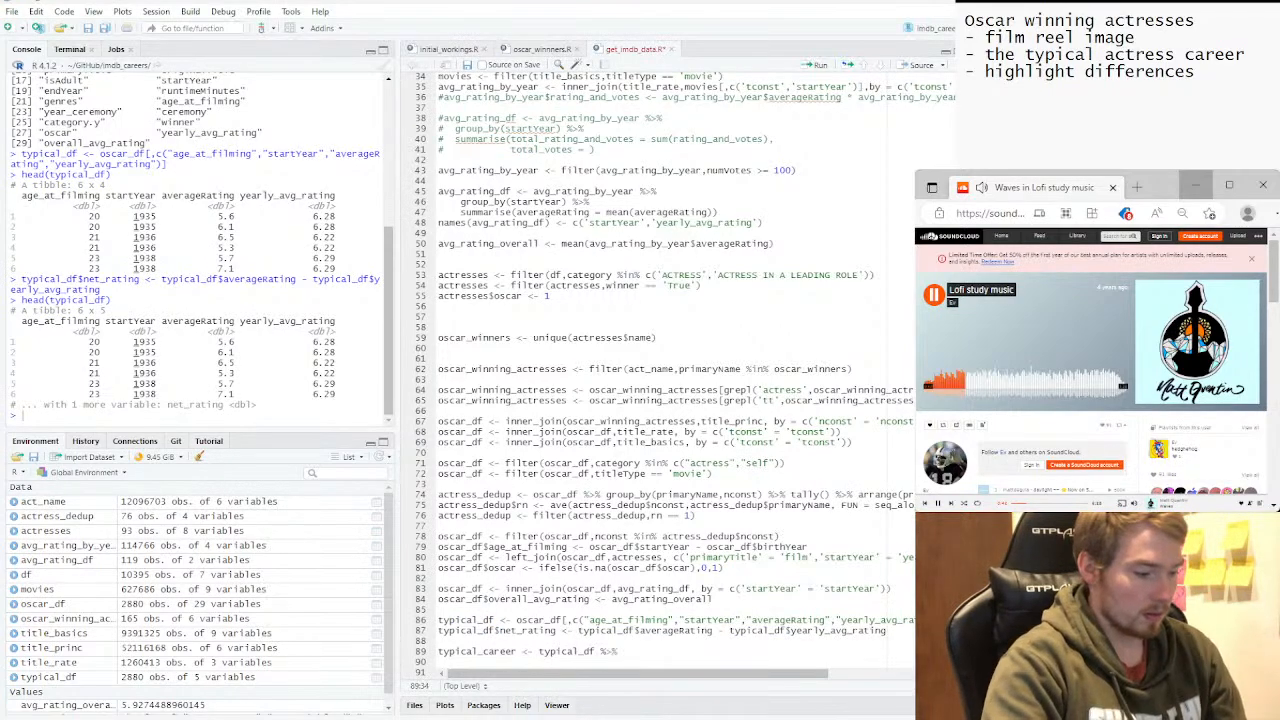
Continue the typical_career pipe with the group_by(startYear) and summarise(averageRating = mean(averageRating)) lines copied from the avg_rating_df assignment.
key(Return)
scroll(660, 370, down, 1)
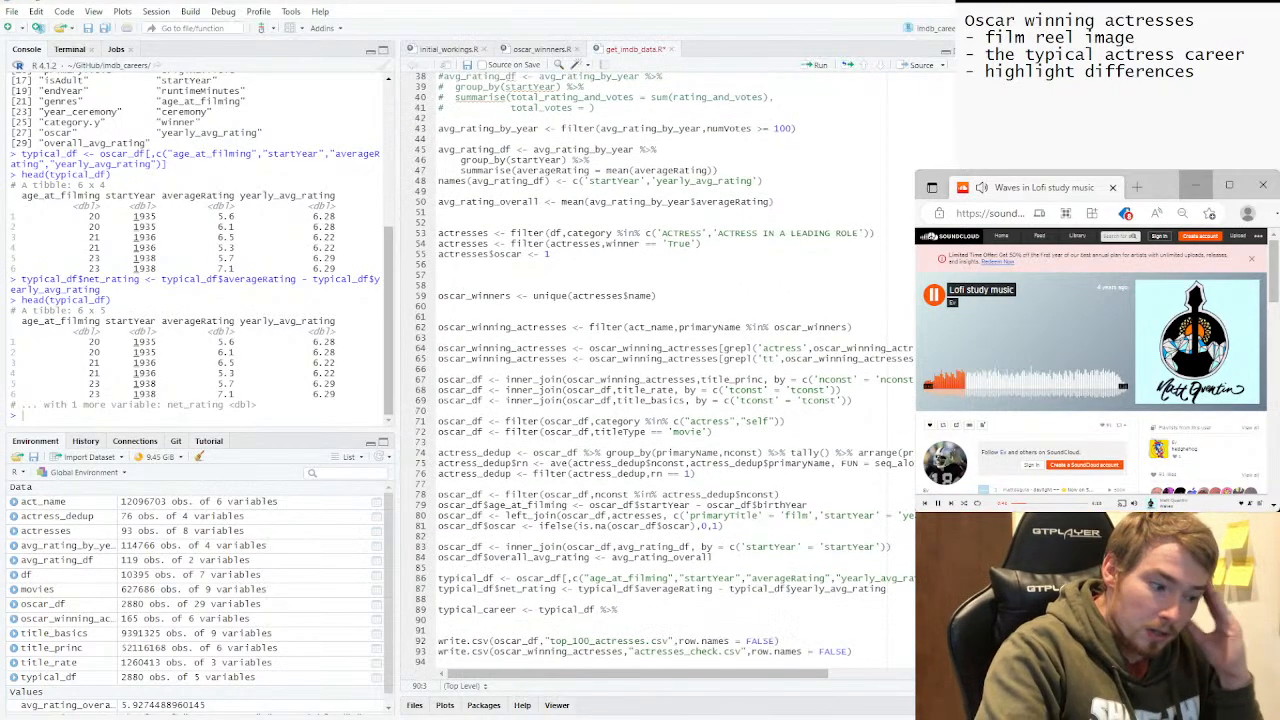
text(group)
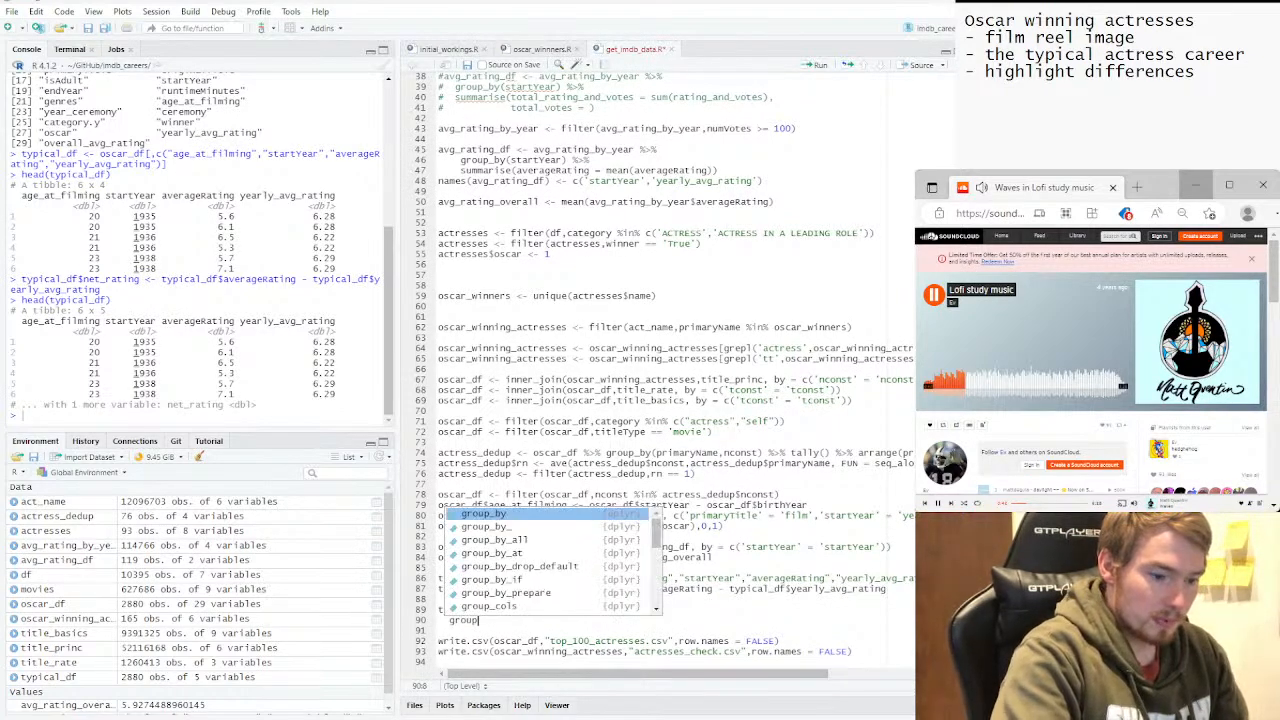
text(_by)
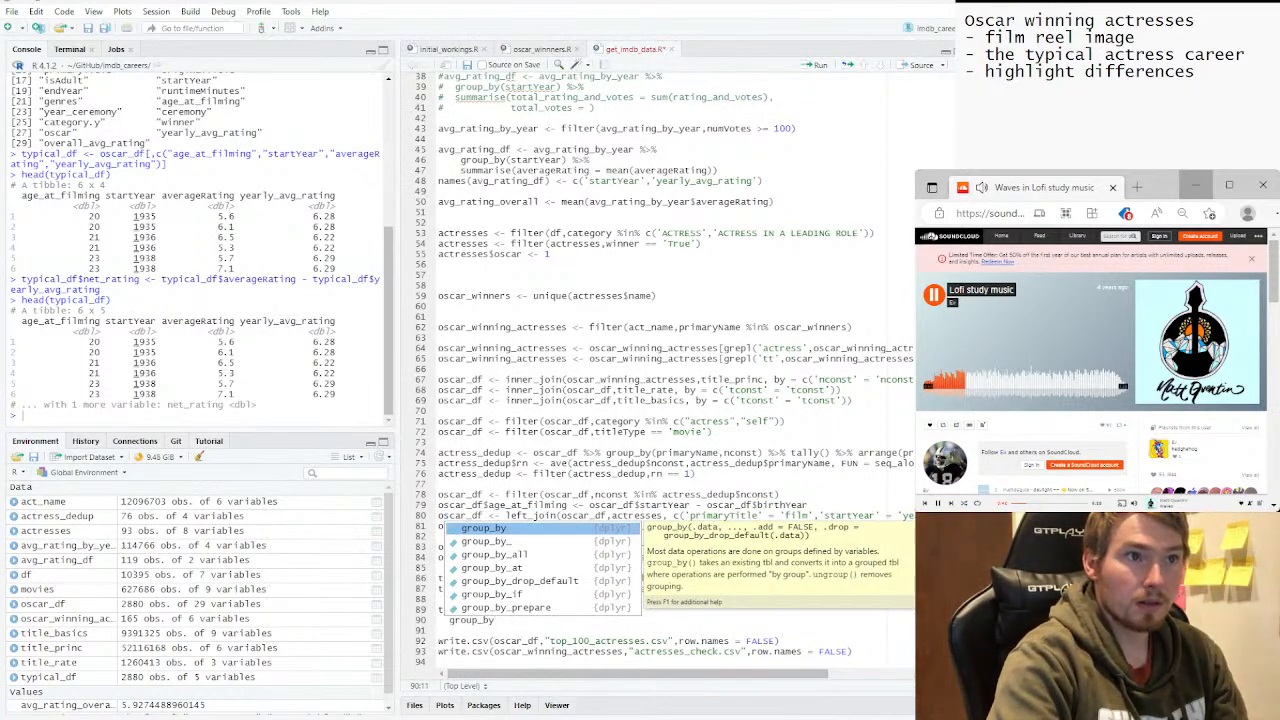
key(Down)
key(Down)
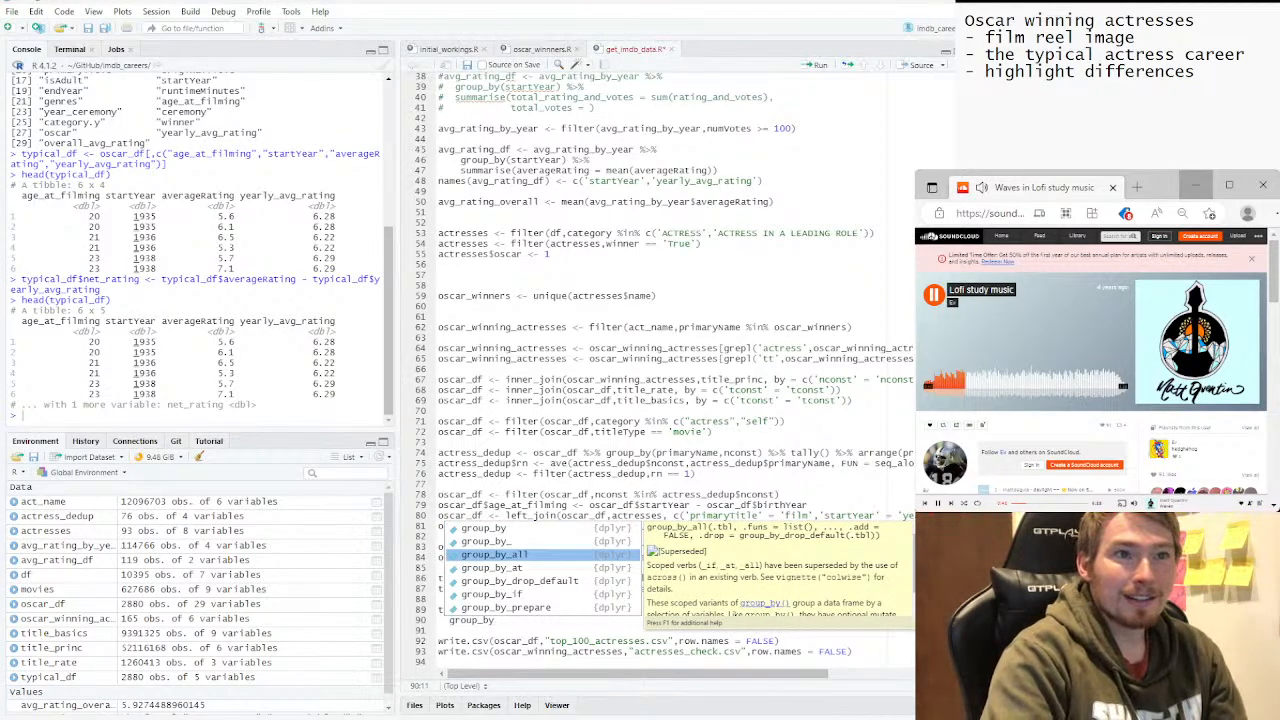
drag(720, 171, 461, 161)
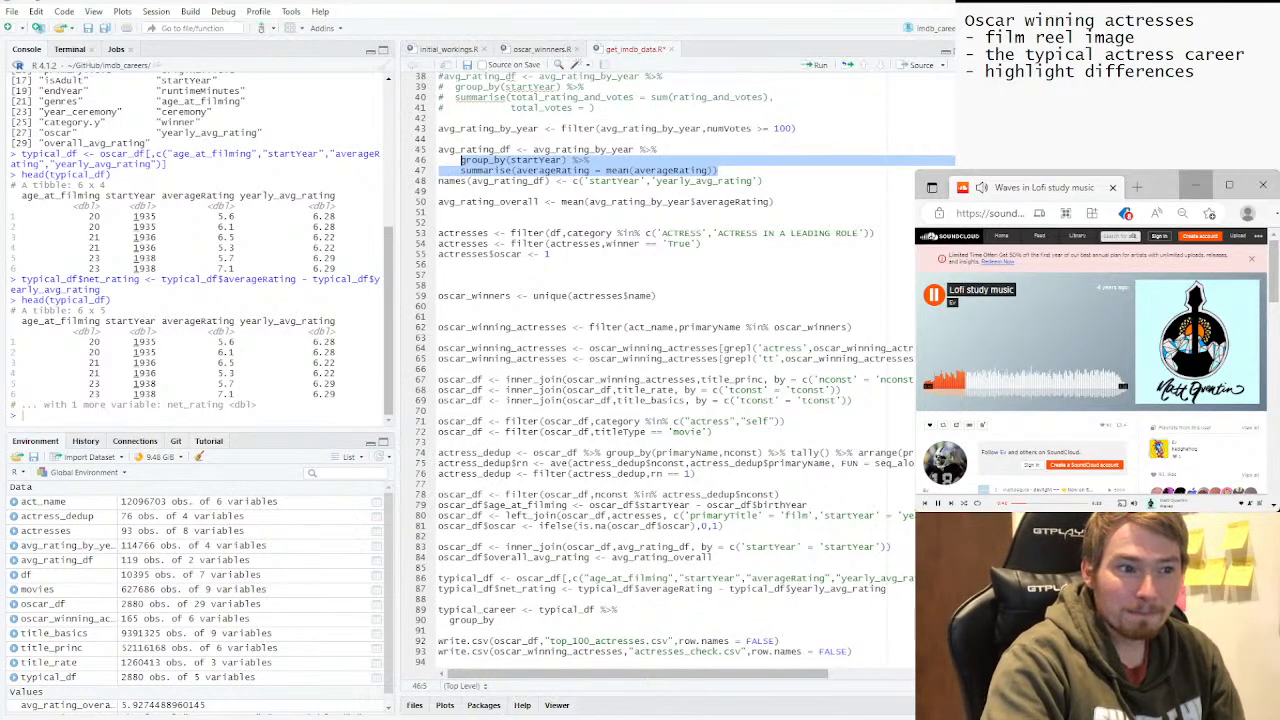
drag(495, 621, 449, 621)
key(ctrl+v)
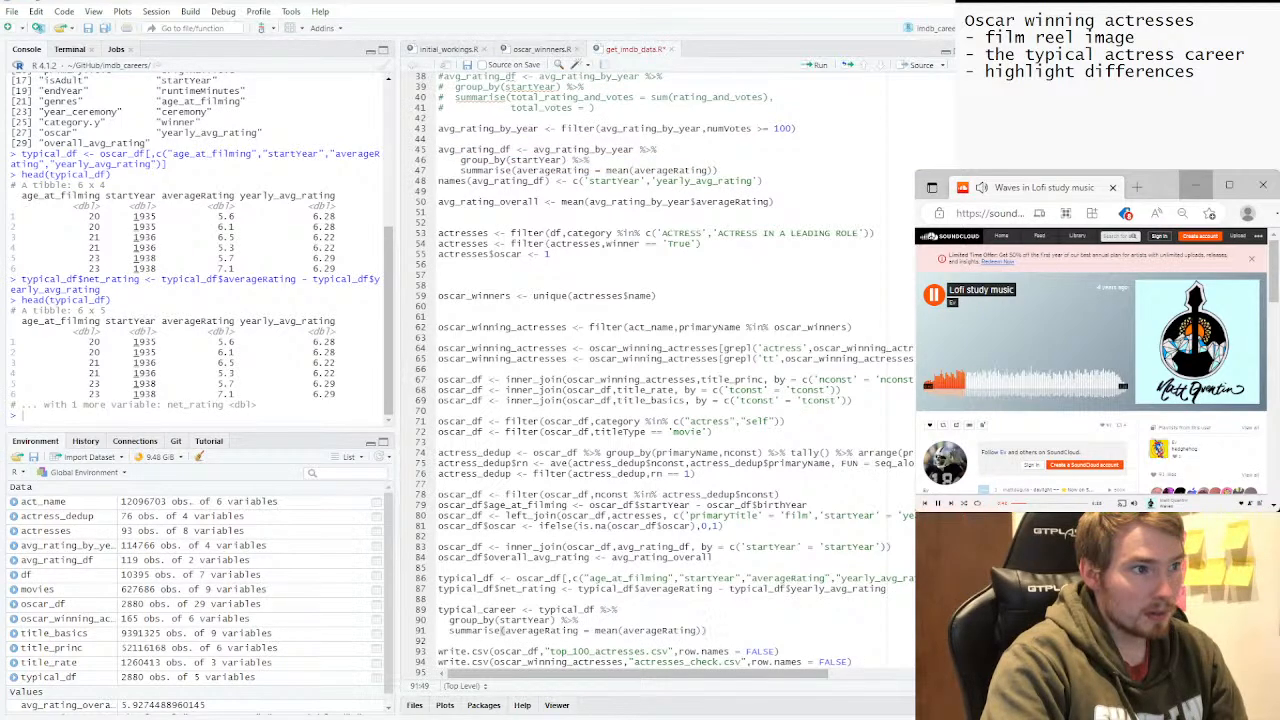
Replace startYear with age_at_filming, copied from the console output, in the group_by call of typical_career.
mouse_move(100, 320)
mouse_down()
mouse_move(344, 320)
mouse_move(21, 321)
mouse_move(100, 321)
mouse_up()
click(21, 321)
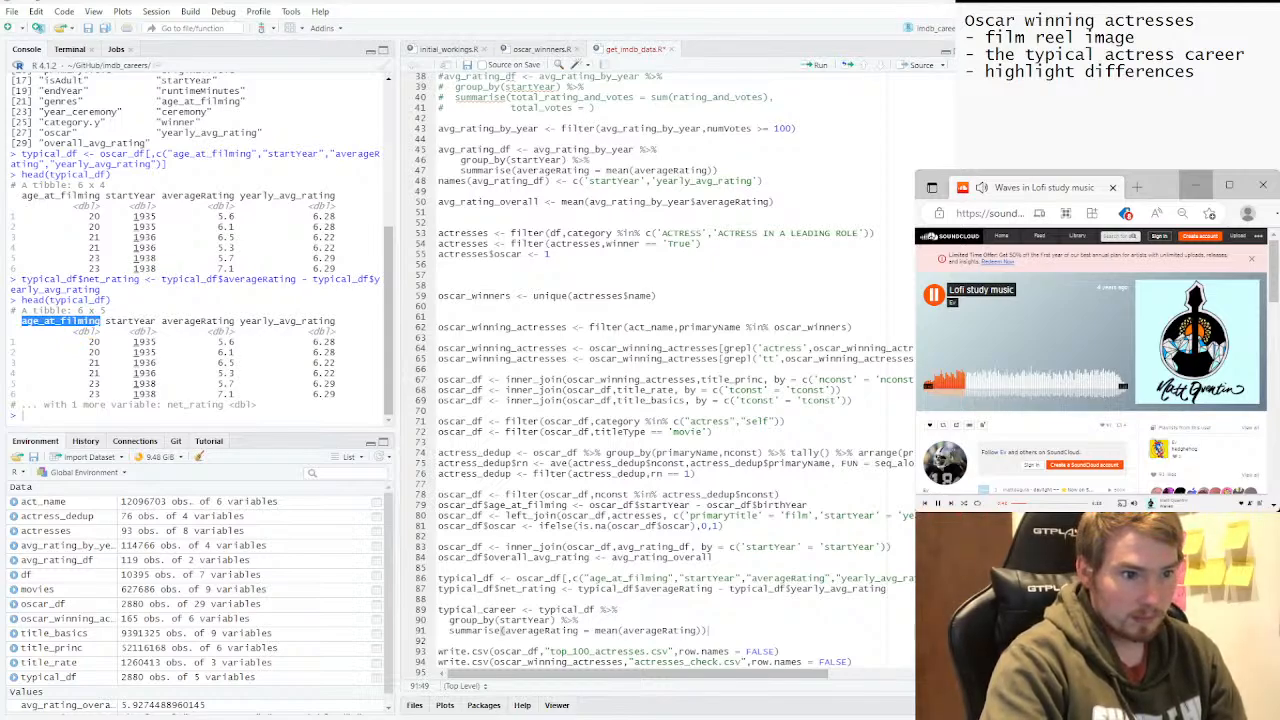
drag(500, 620, 551, 620)
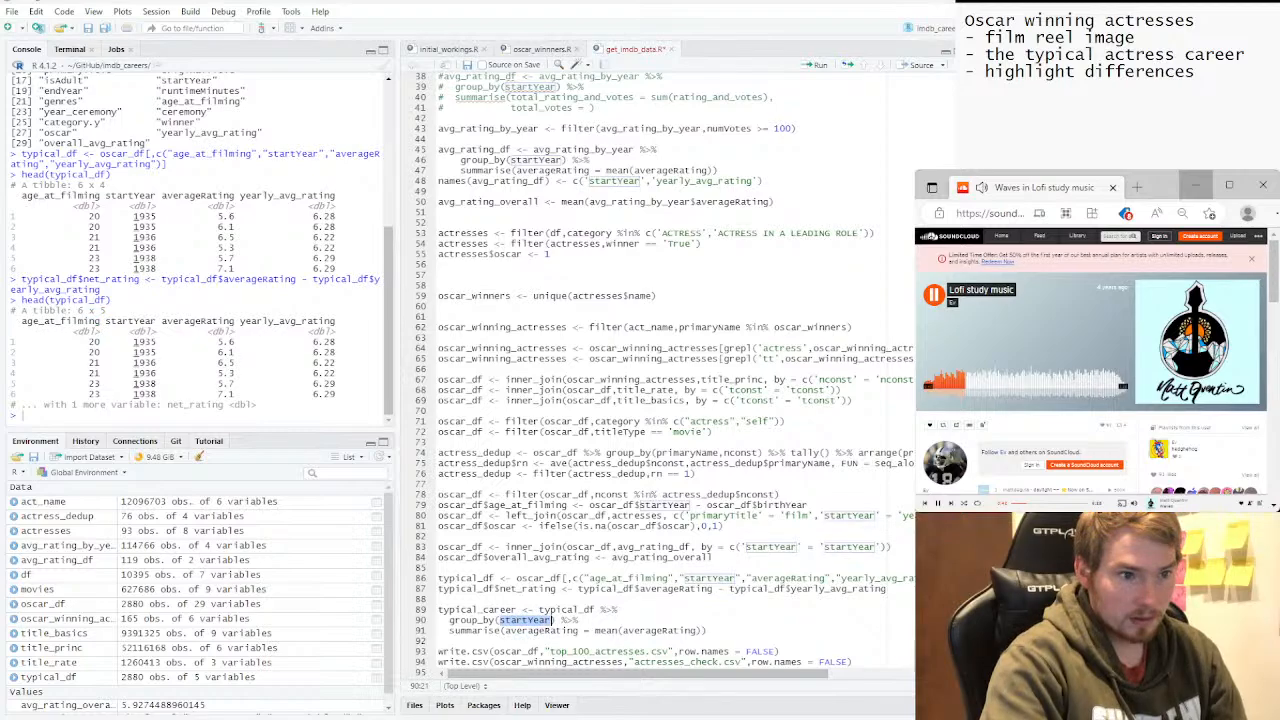
key(ctrl+v)
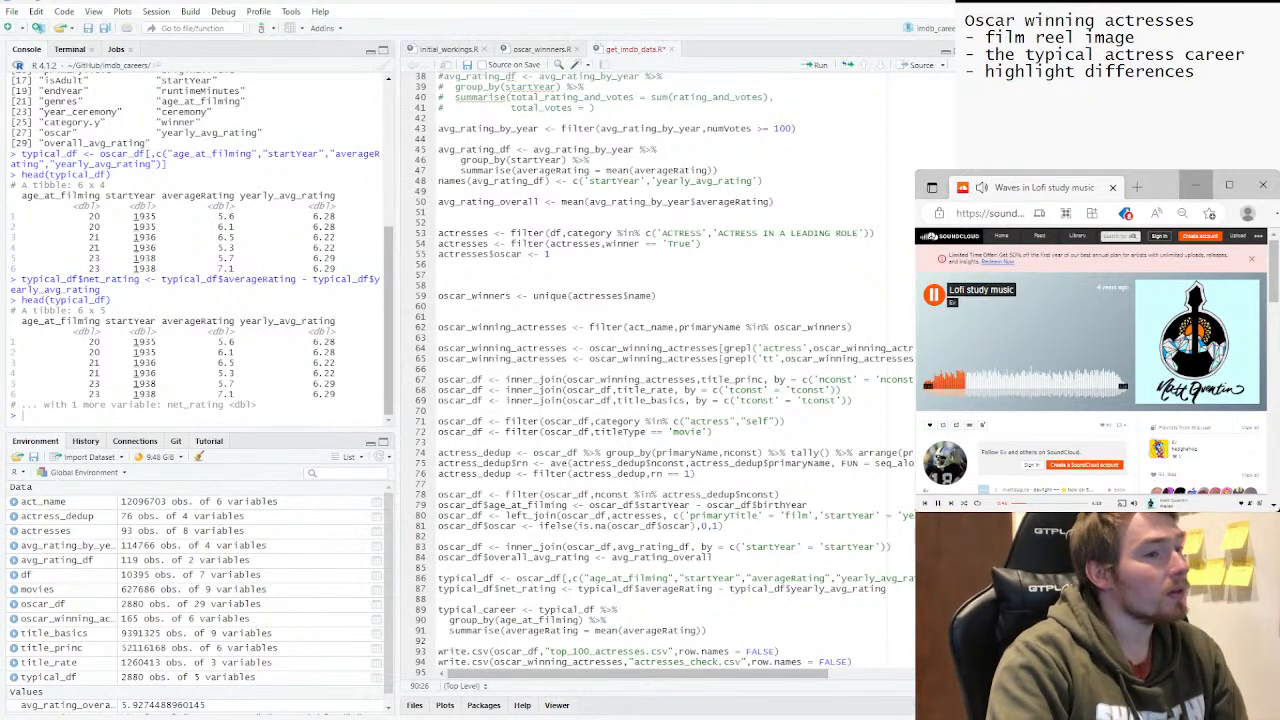
Change mean(averageRating) to sum(net_rating) in the summarise call of typical_career.
click(506, 631)
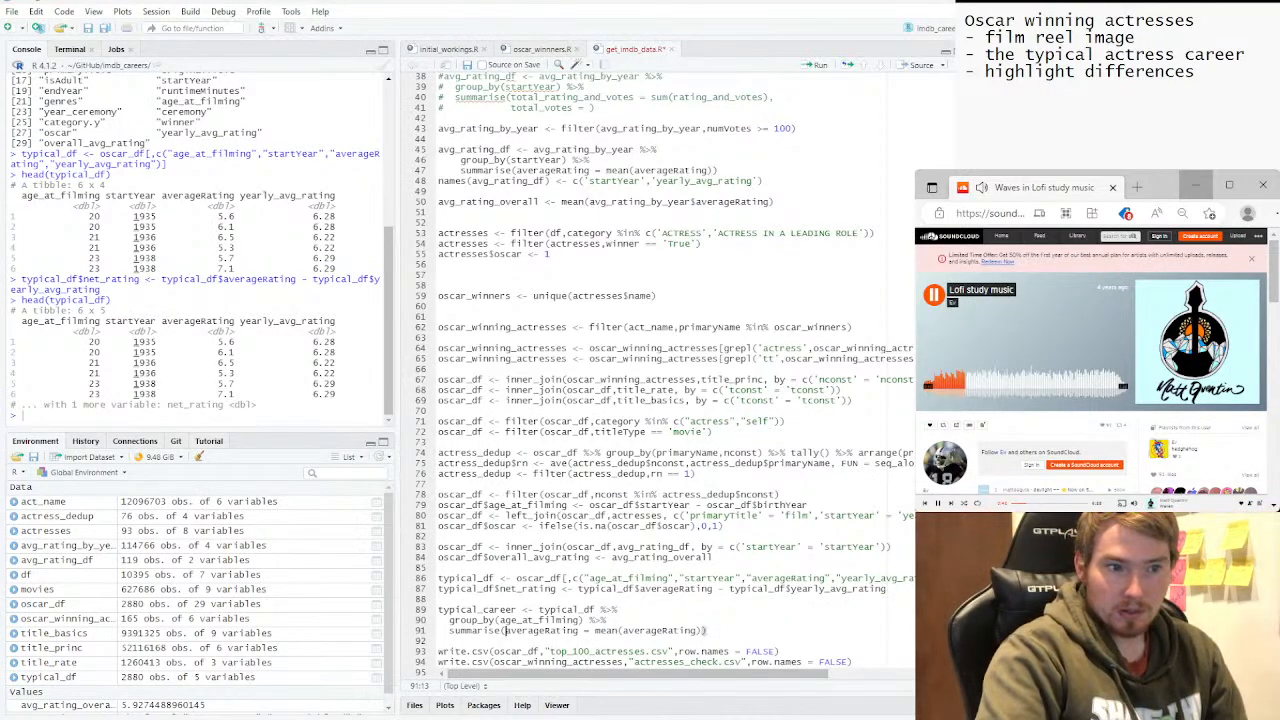
drag(595, 631, 620, 631)
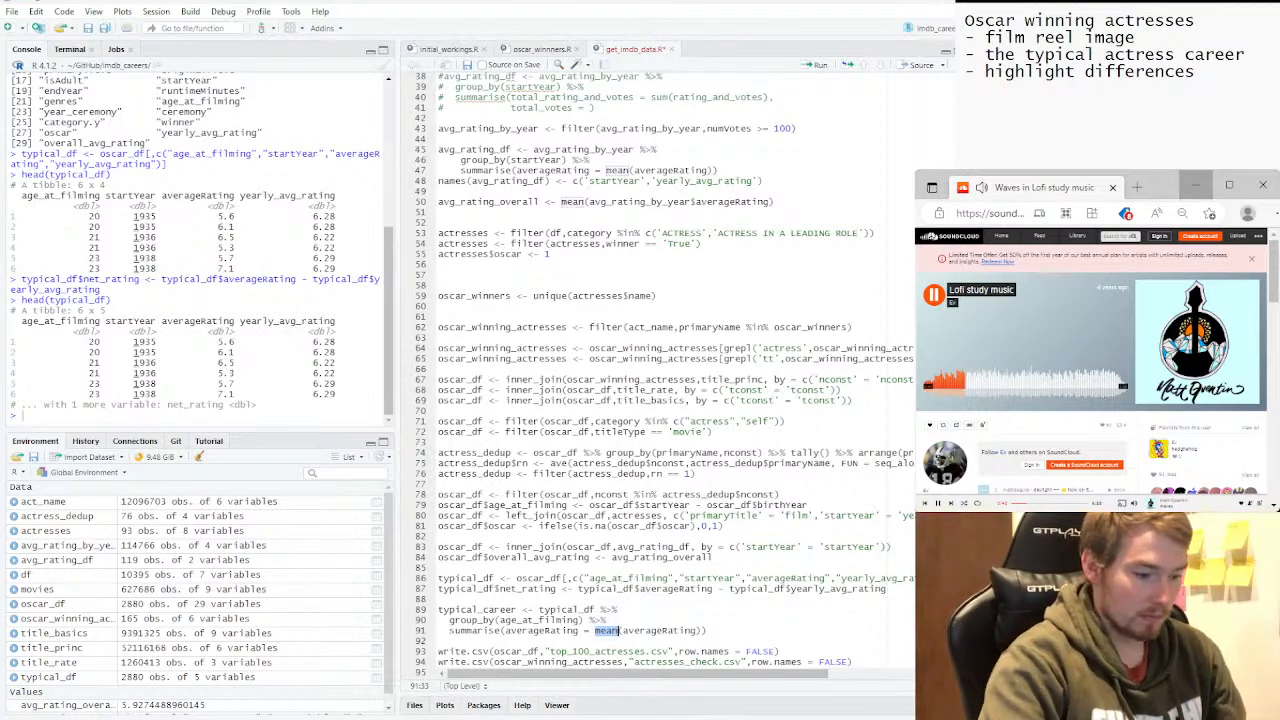
text(sum)
key(Up)
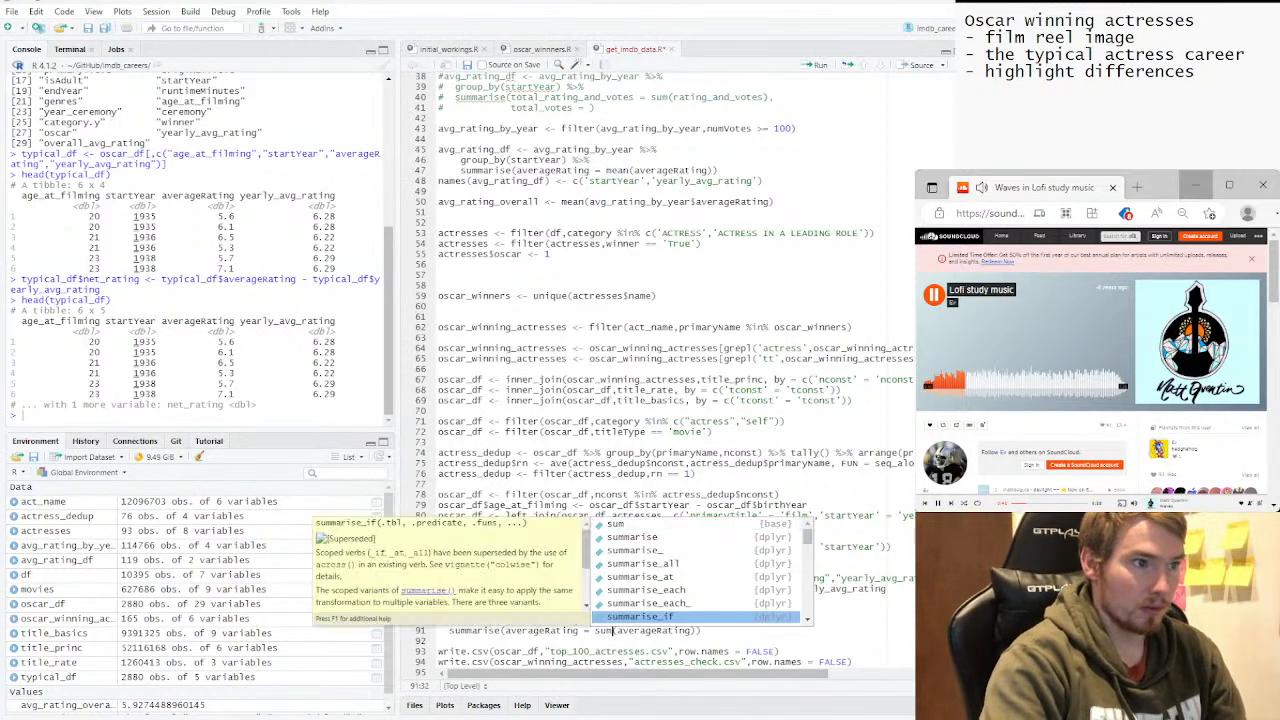
drag(167, 404, 222, 404)
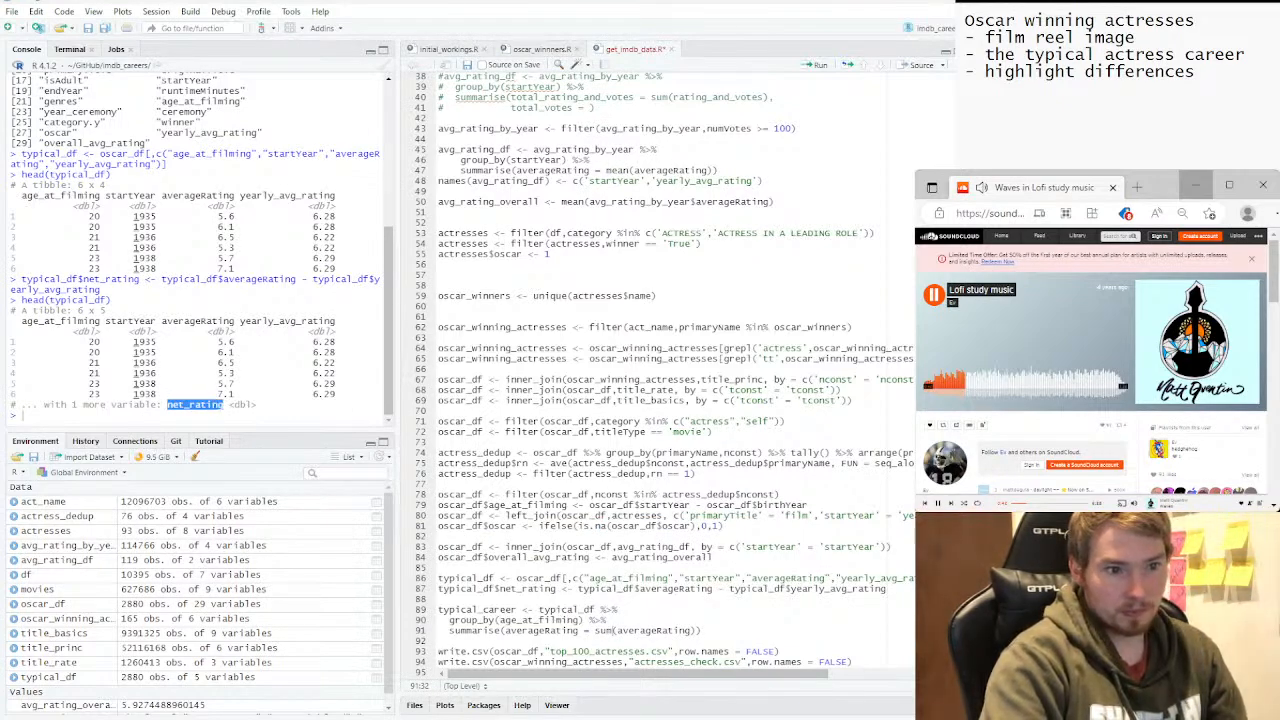
drag(612, 631, 685, 631)
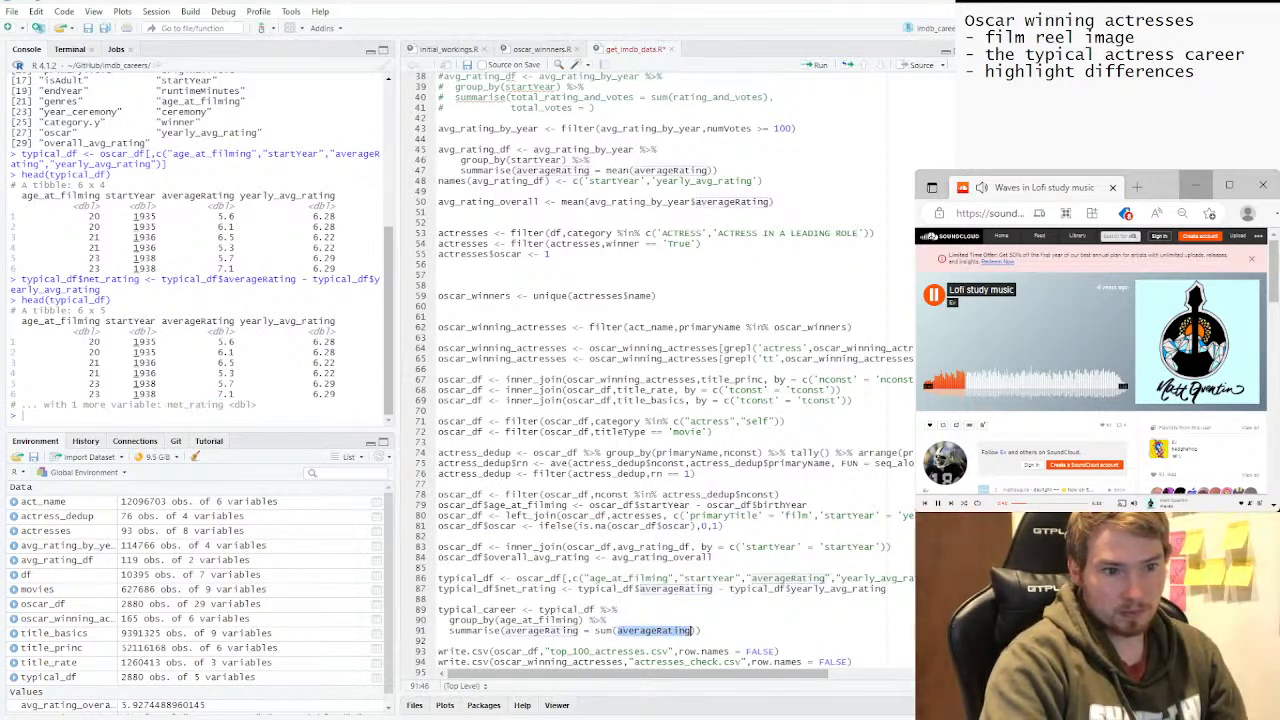
text(net_rating)
text())
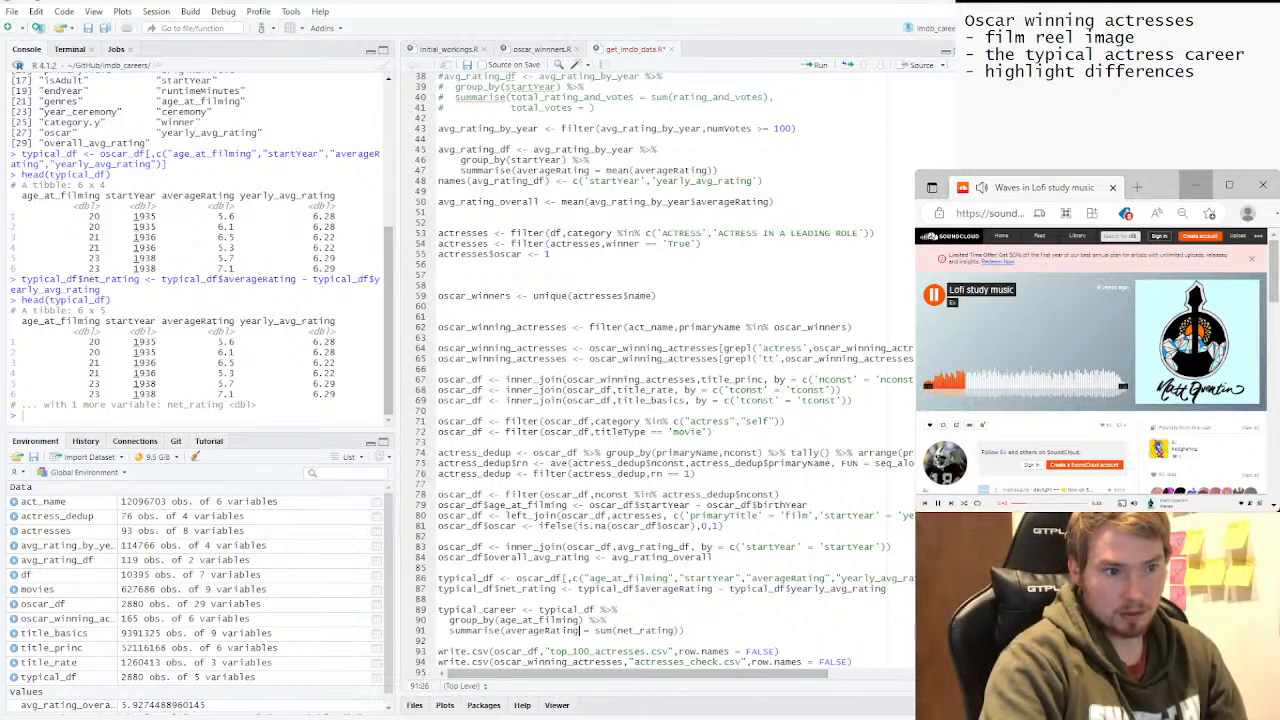
Rename the summarised column in typical_career from averageRating to total_net_rating.
key(shift+Left)
key(shift+Left)
key(shift+Left)
key(shift+Left)
key(shift+Left)
key(shift+Left)
key(shift+Left)
key(shift+Left)
key(shift+Left)
key(shift+Left)
key(shift+Left)
key(shift+Left)
key(shift+Left)
text(net_rating)
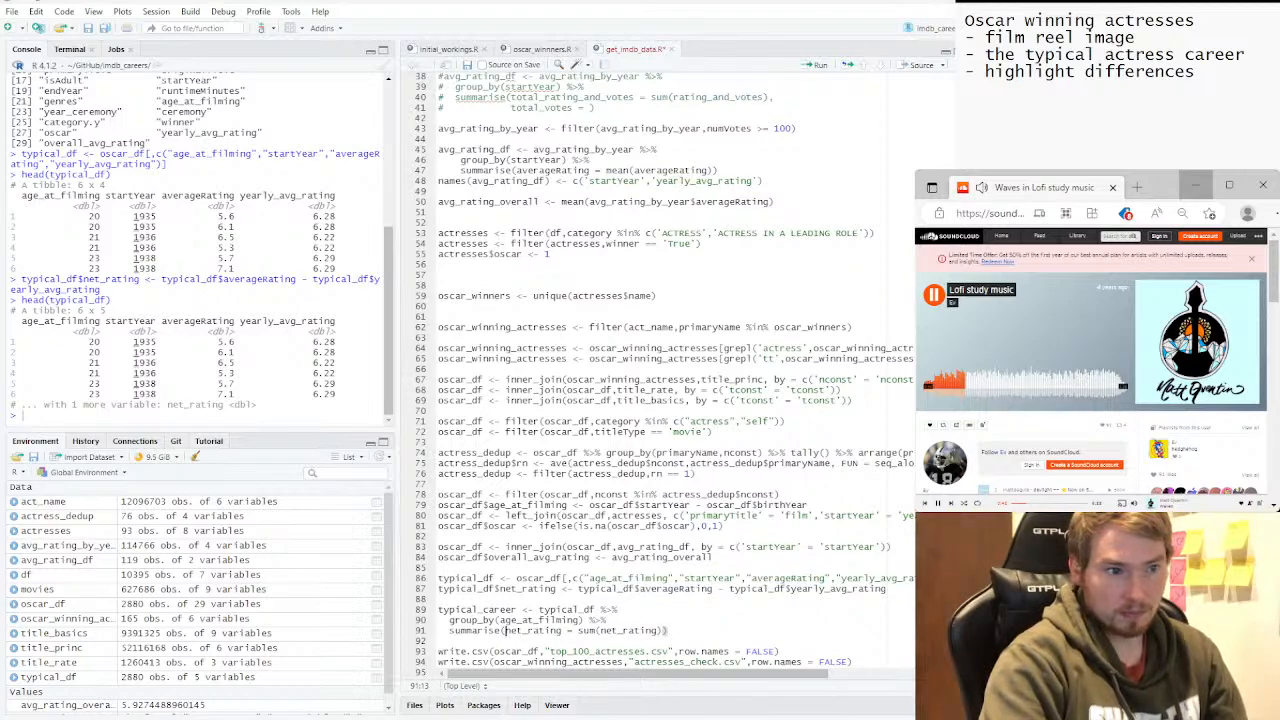
key(ctrl+Left)
text(total_)
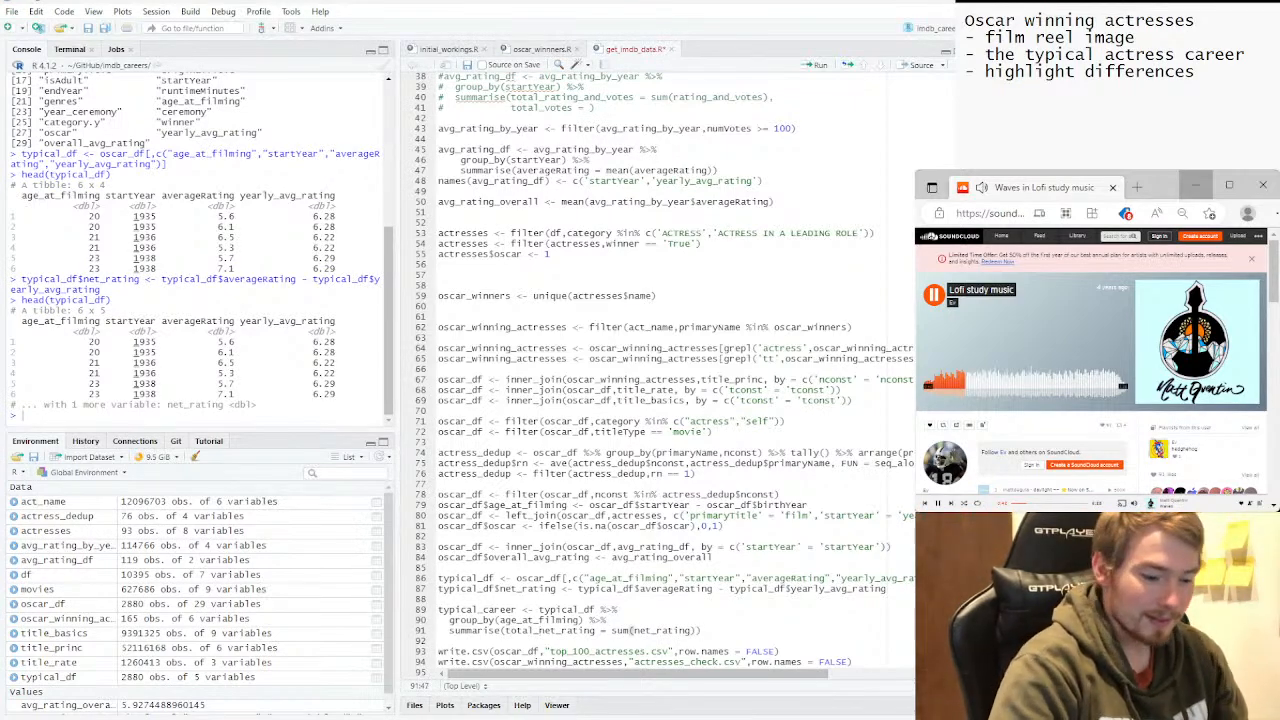
Add a second summary column to typical_career's summarise call on a new line: n_film = count(net_rating).
key(End)
key(Left)
text(,)
key(Return)
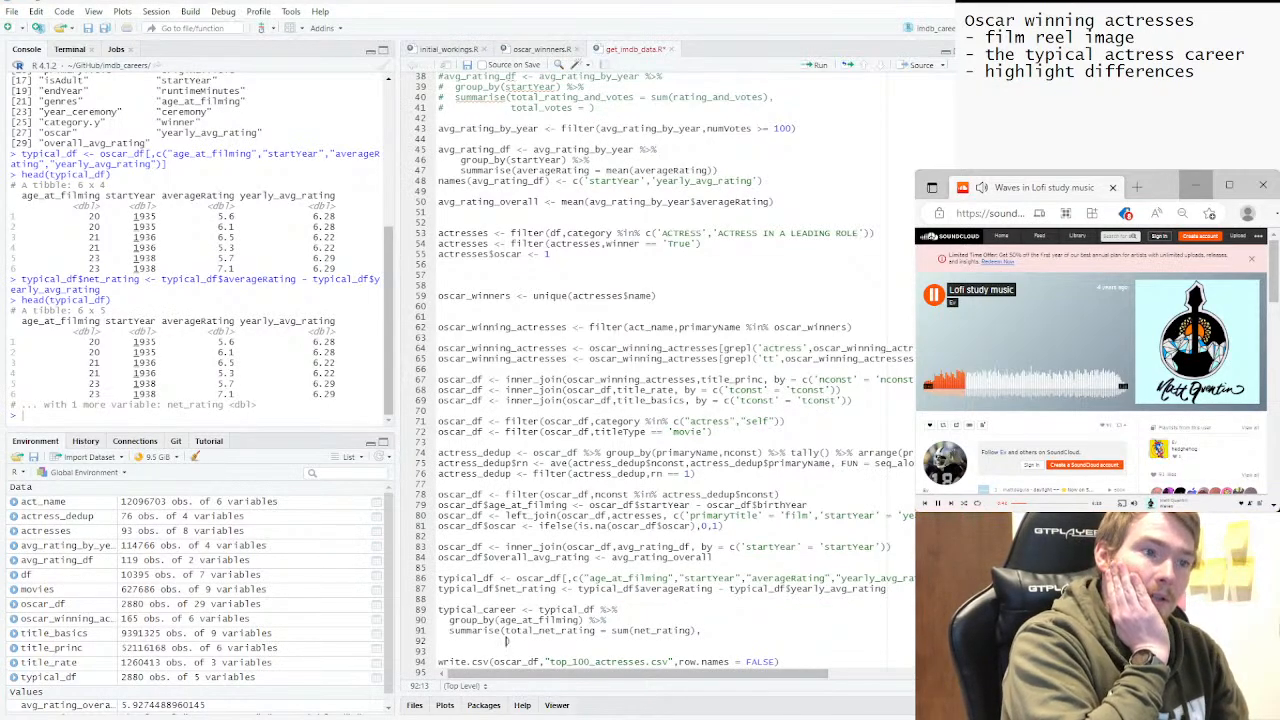
text(co)
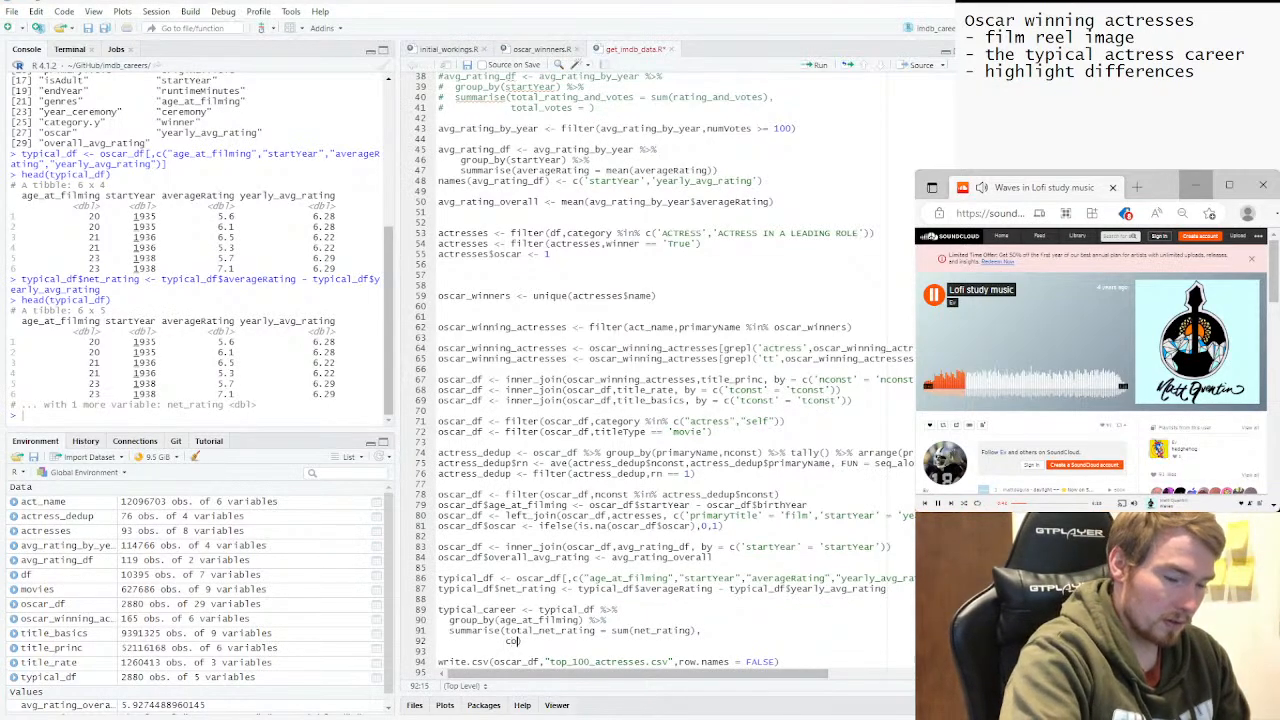
key(BackSpace)
key(BackSpace)
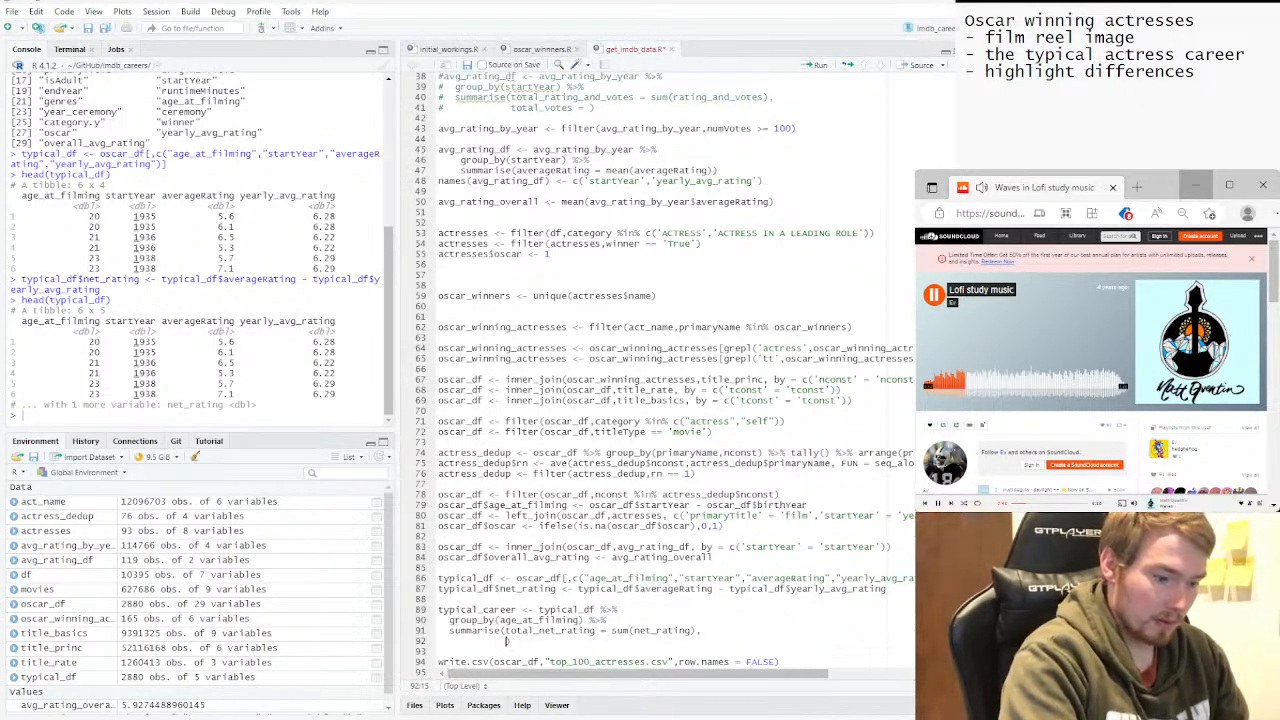
text(n_film )
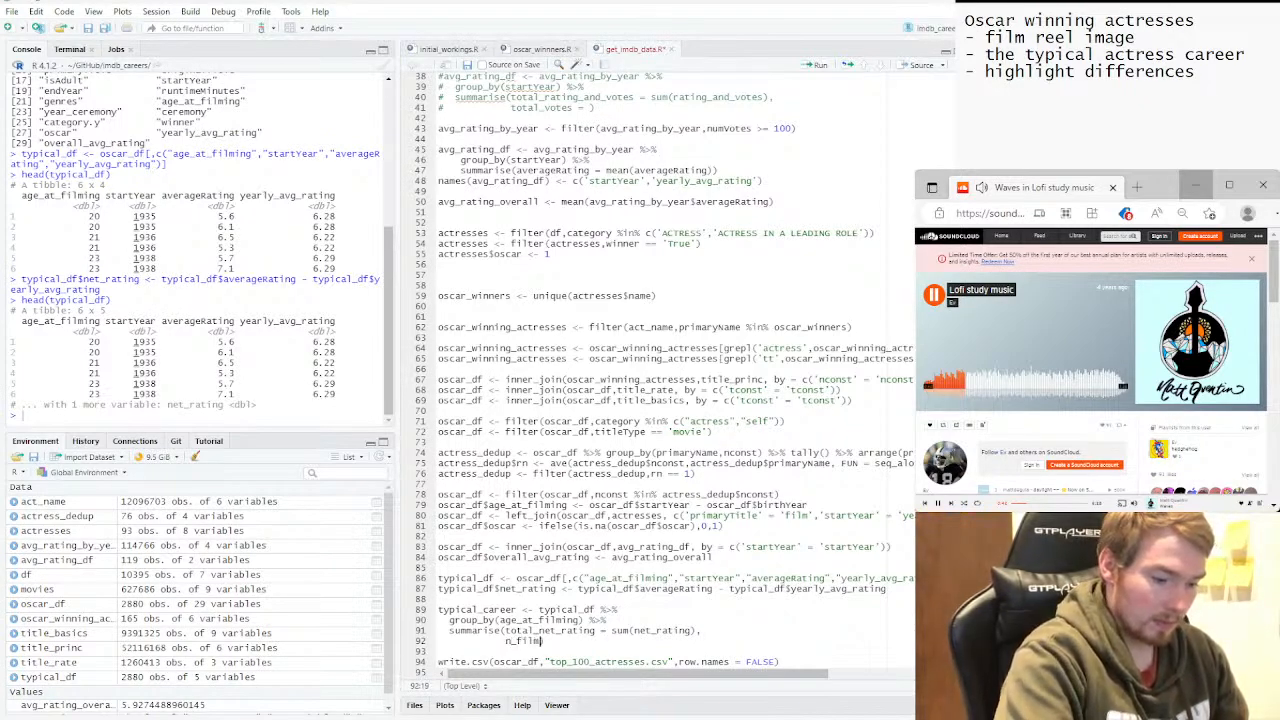
text(= count()
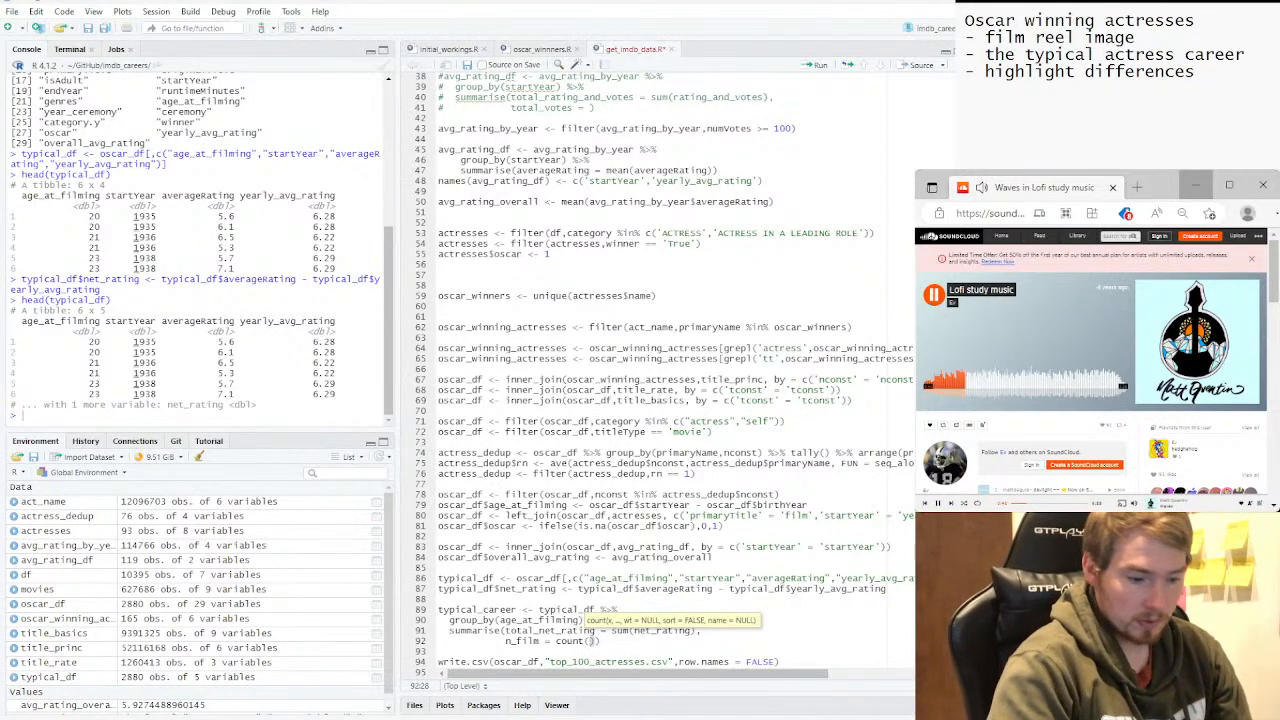
text(net_ra)
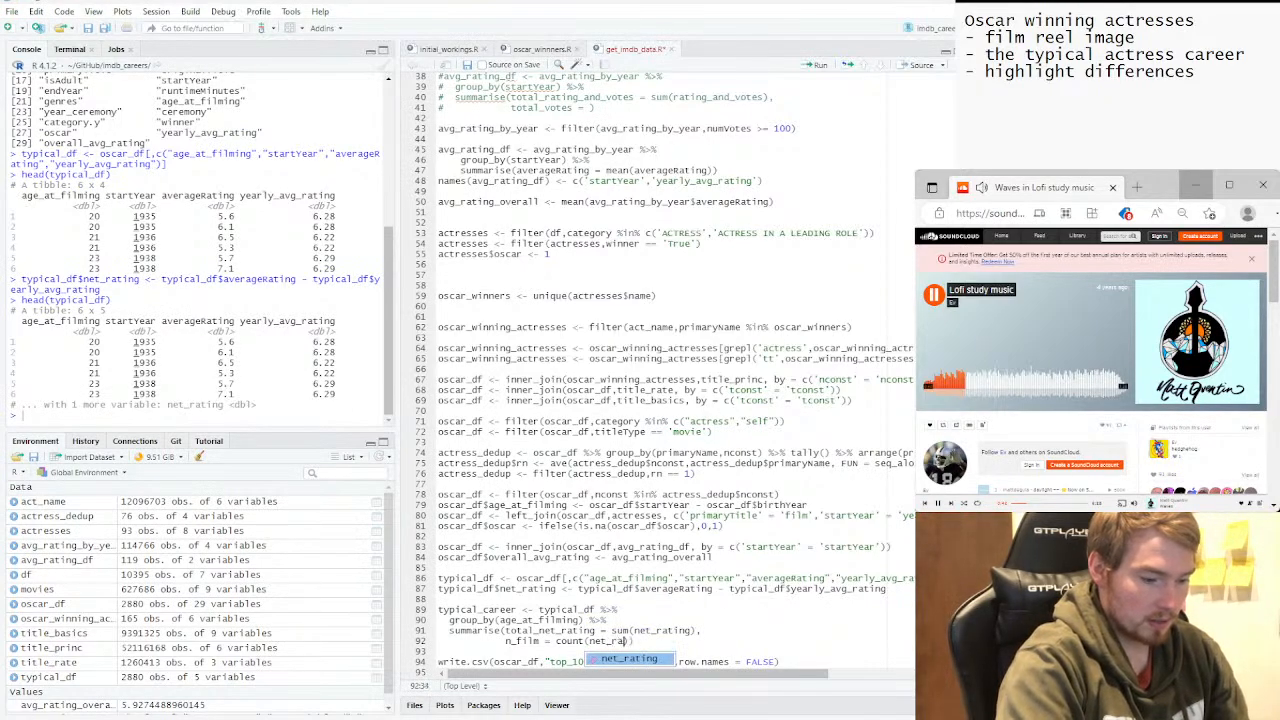
text(ting)
click(440, 652)
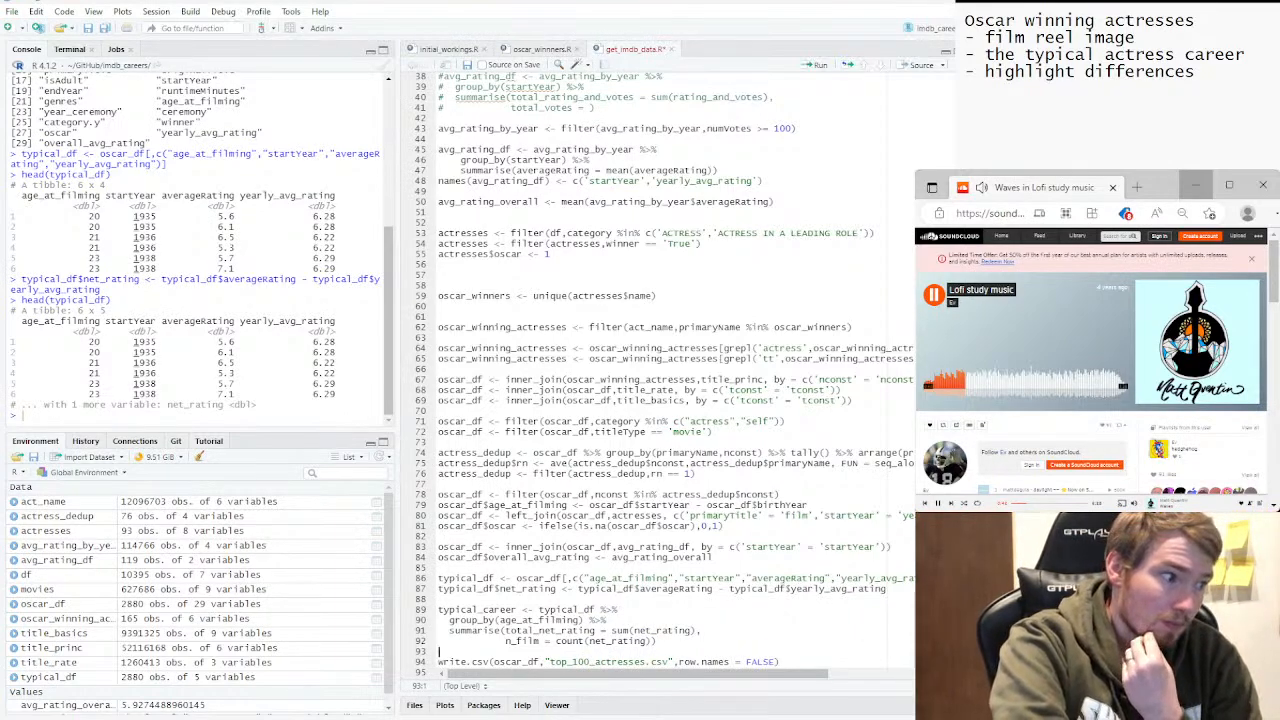
Try to run the whole typical_career block, with its count(net_rating) column, in the console.
click(657, 641)
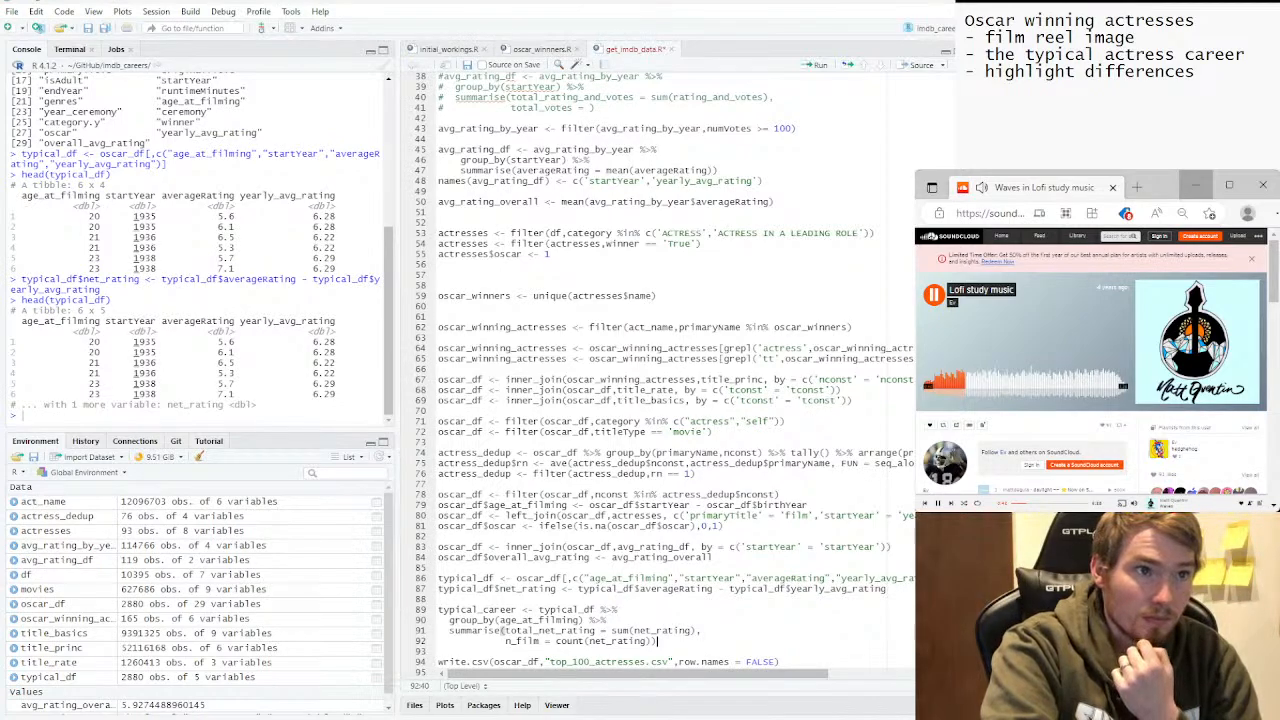
drag(657, 641, 438, 610)
key(ctrl+Return)
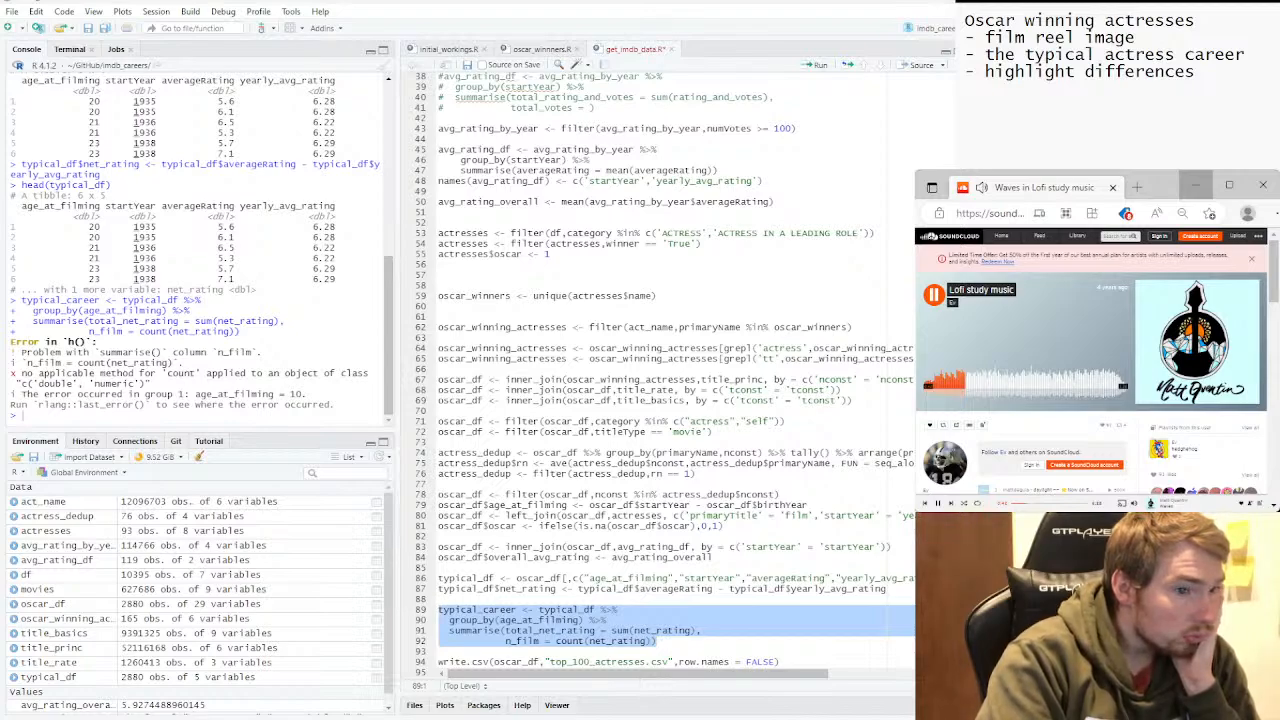
Replace count(net_rating) with tally() for the n_film column and run the typical_career block again.
click(556, 631)
drag(556, 641, 655, 641)
text(tally)
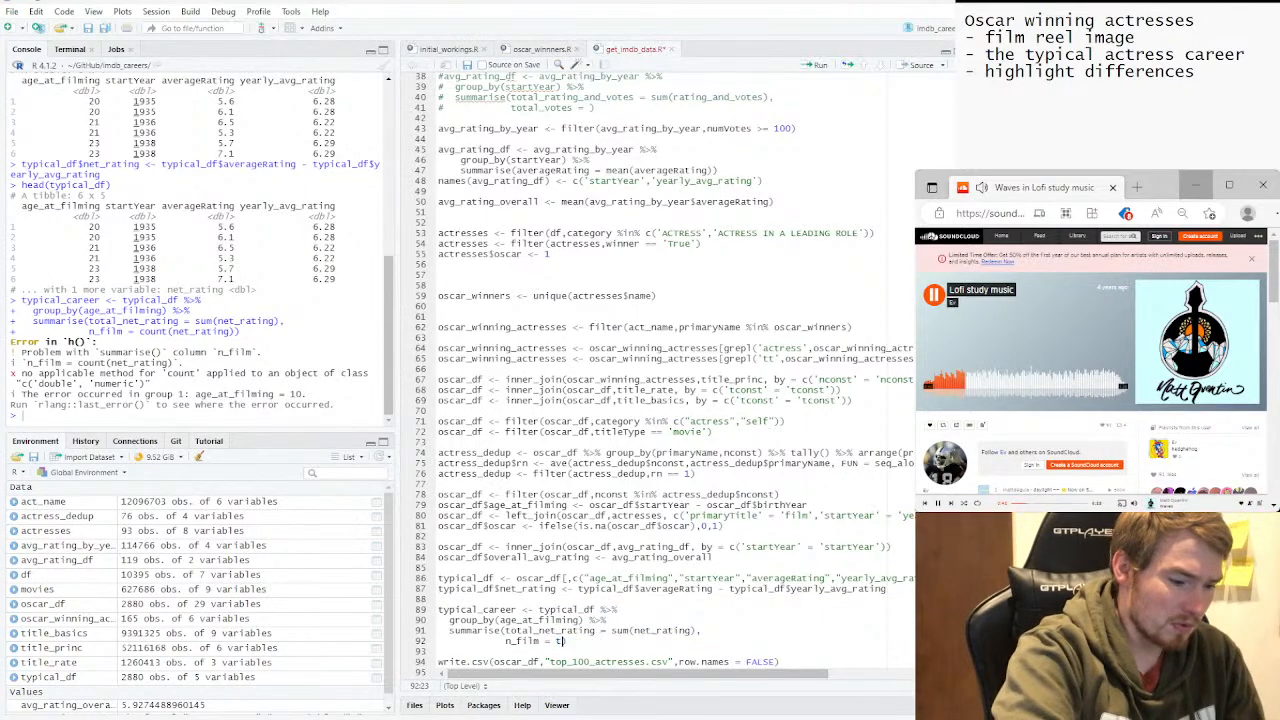
key(BackSpace)
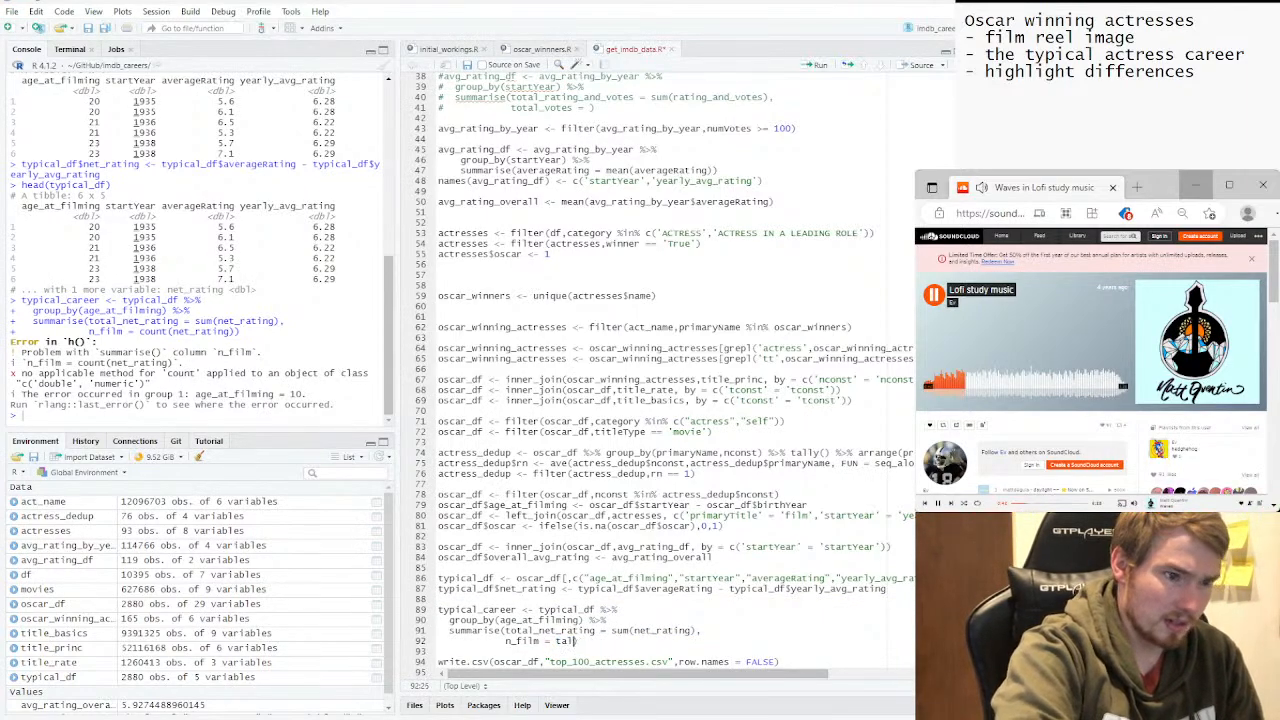
text(l)
text(y())
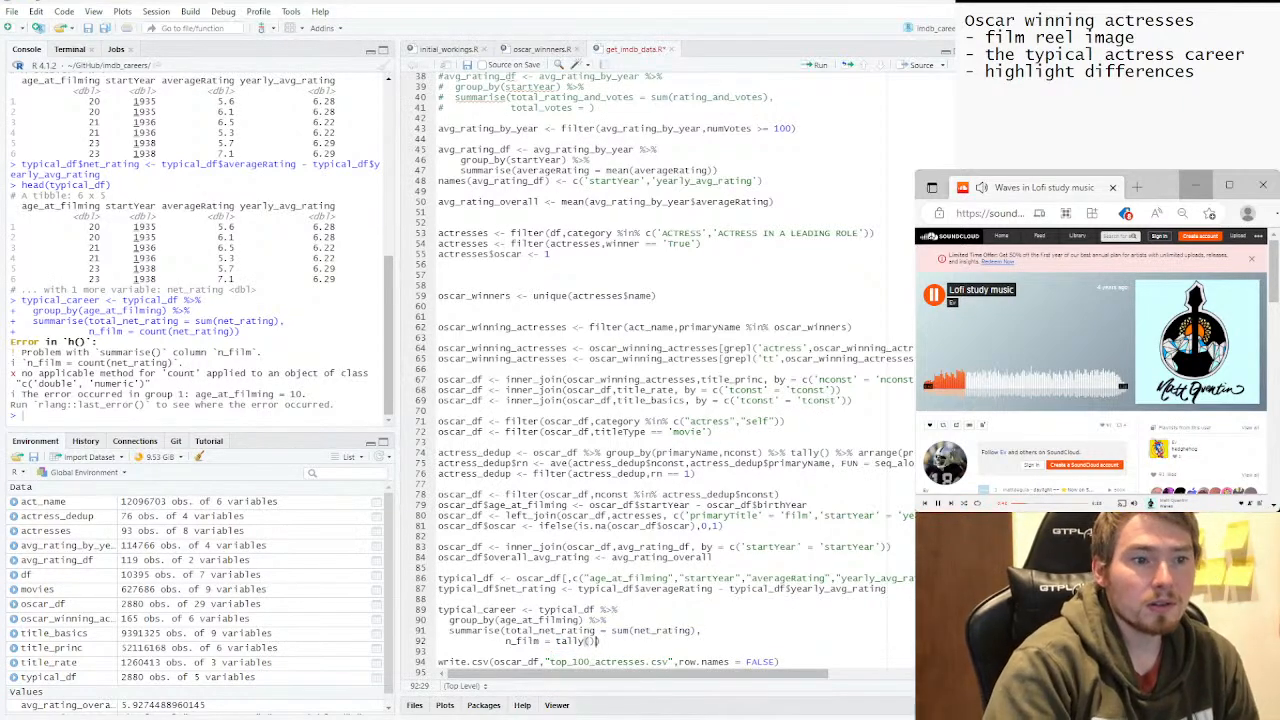
drag(601, 641, 439, 610)
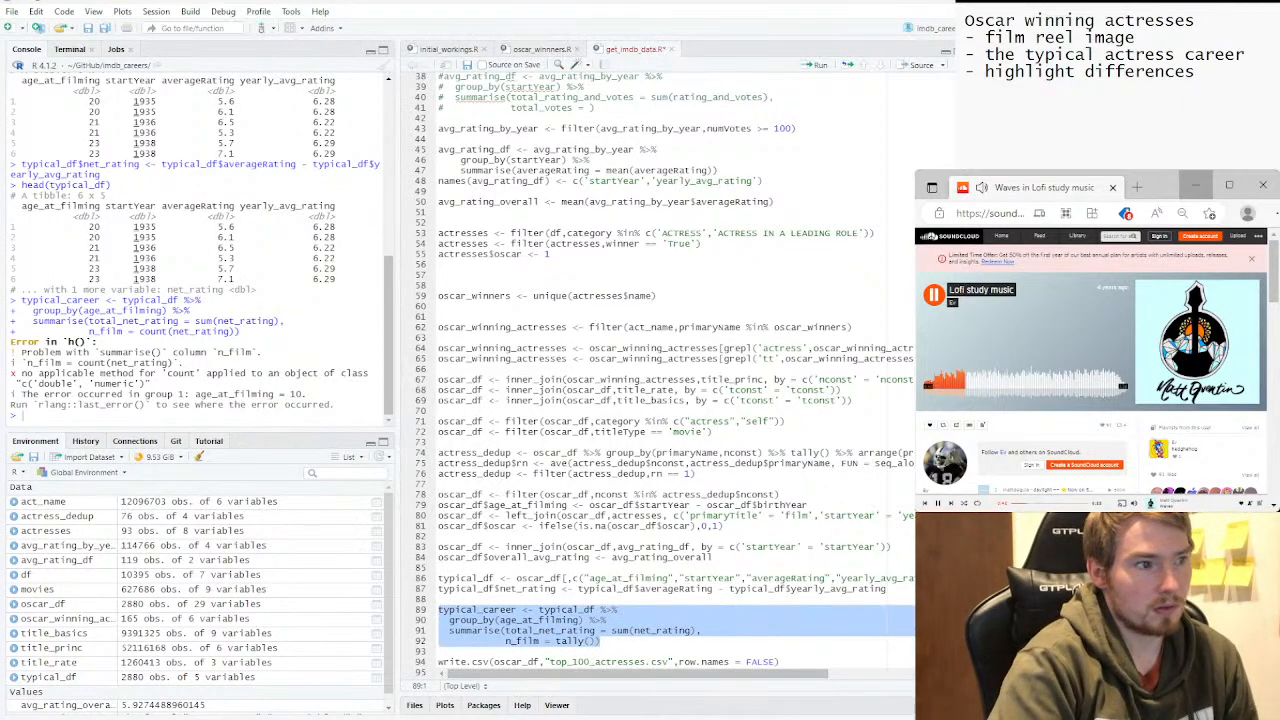
key(ctrl+Return)
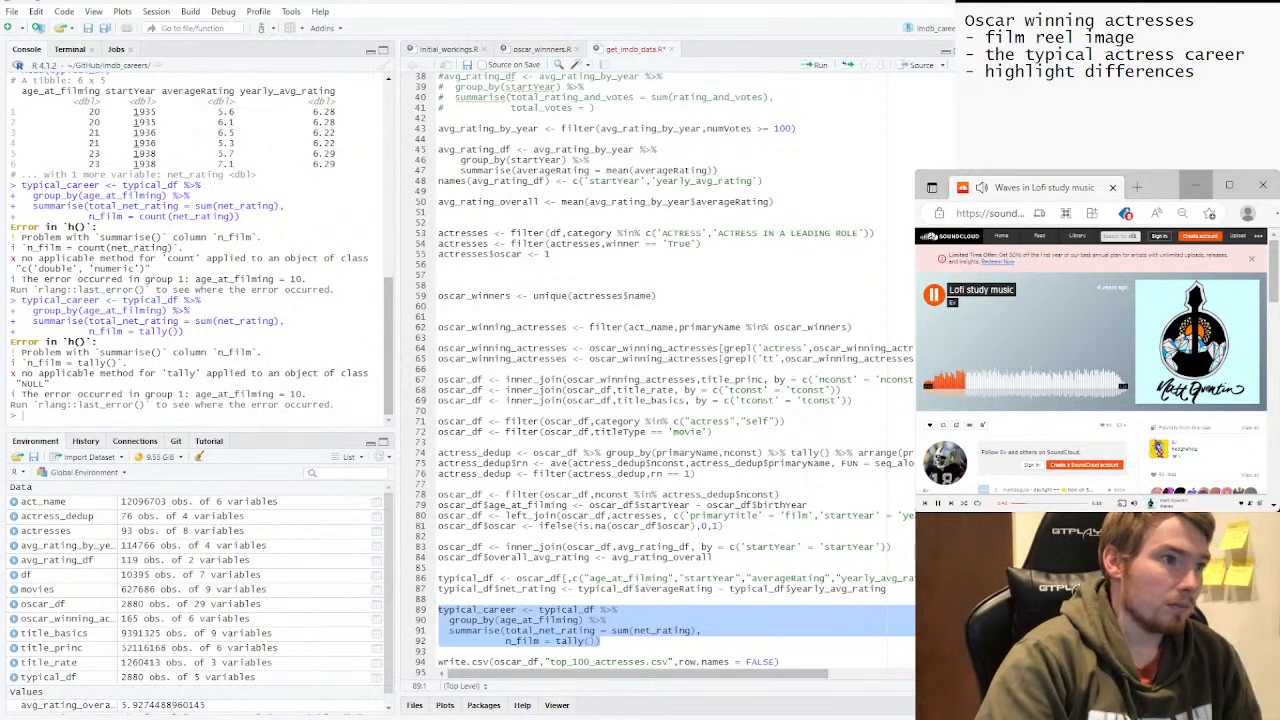
Review the earlier filtering and grouping code in get_imdb_data.R for reference, and return to the n_film line of typical_career.
click(617, 589)
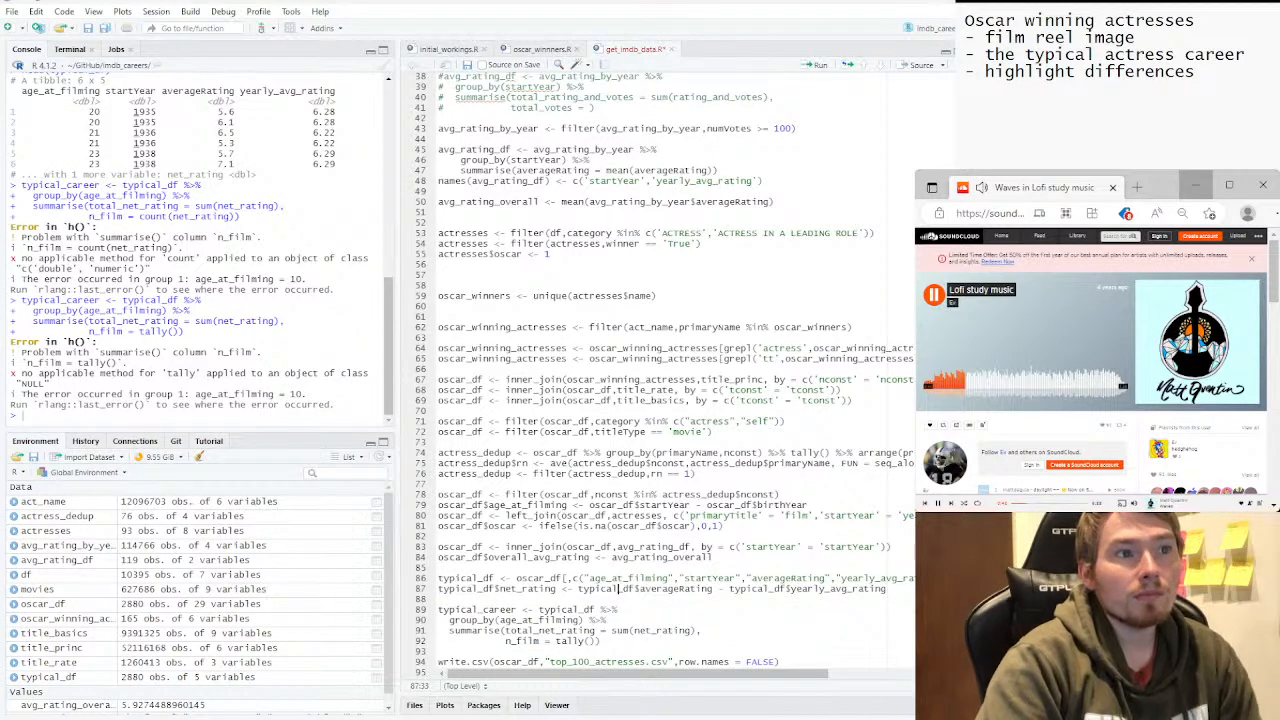
scroll(617, 589, up, 5)
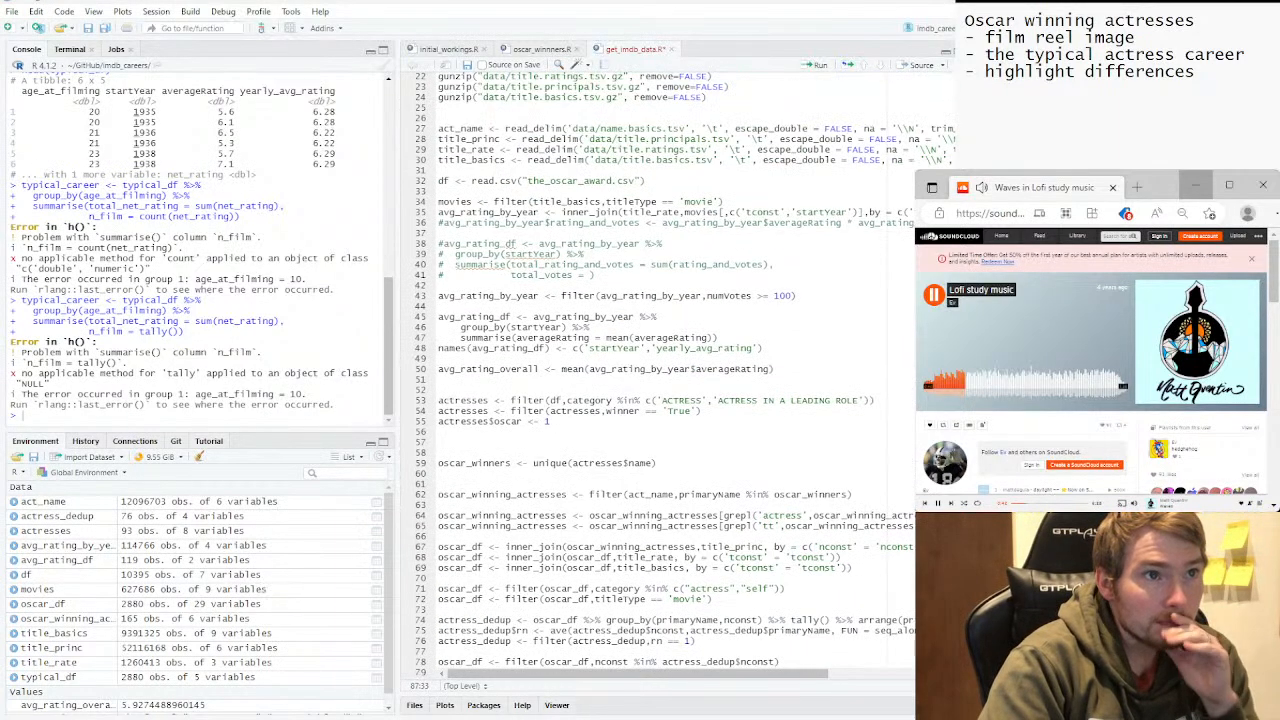
click(586, 201)
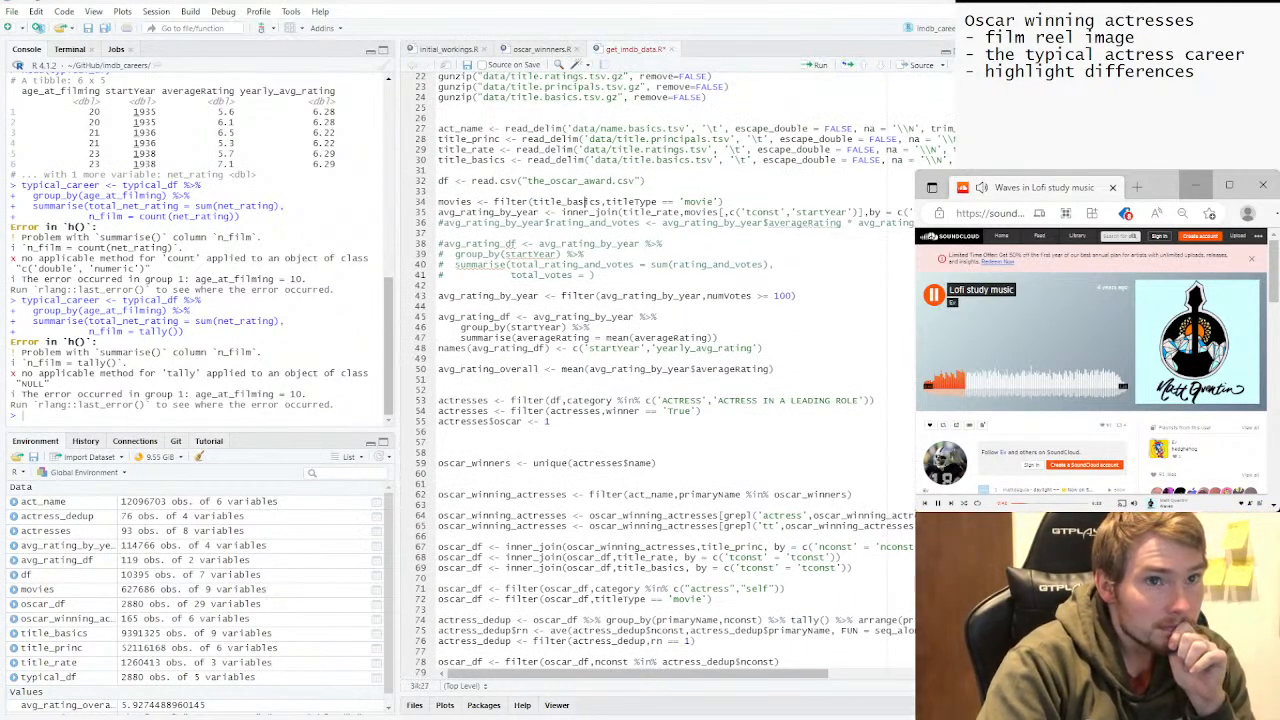
scroll(586, 201, up, 1)
scroll(586, 201, down, 7)
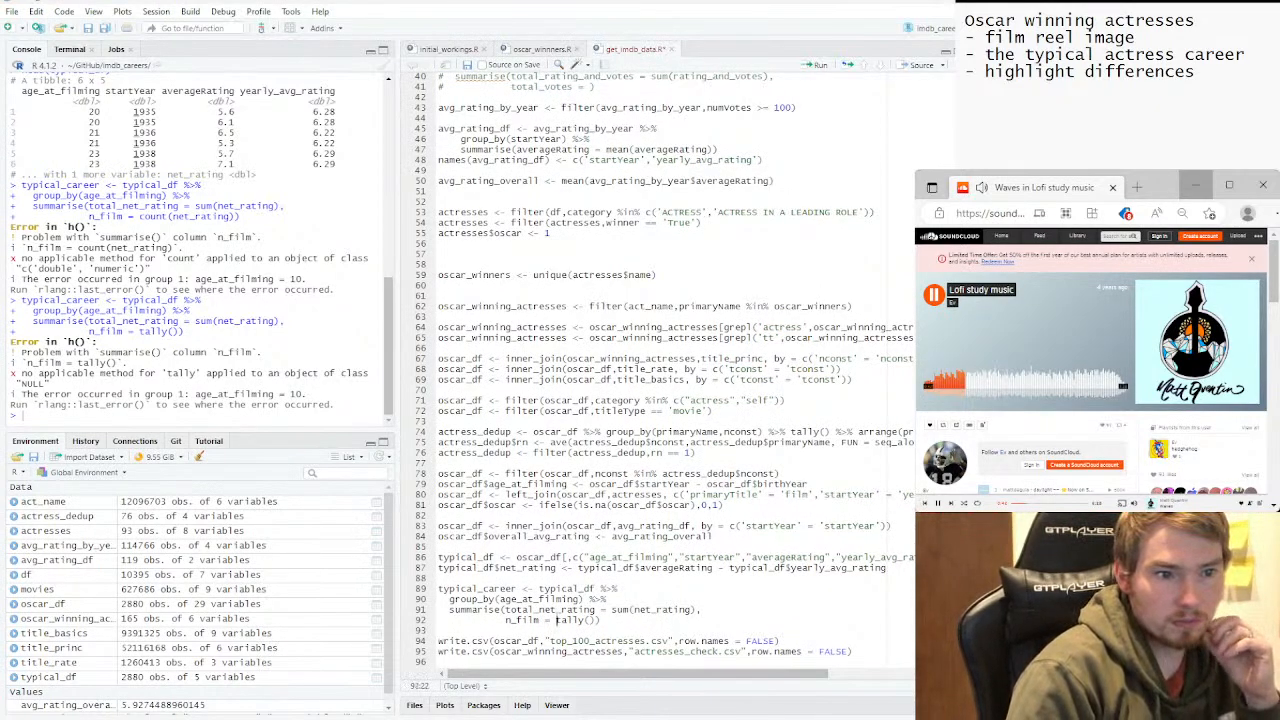
Create a film column with the value 1 in typical_df by running typical_df$film <- 1 in the console.
drag(556, 620, 598, 620)
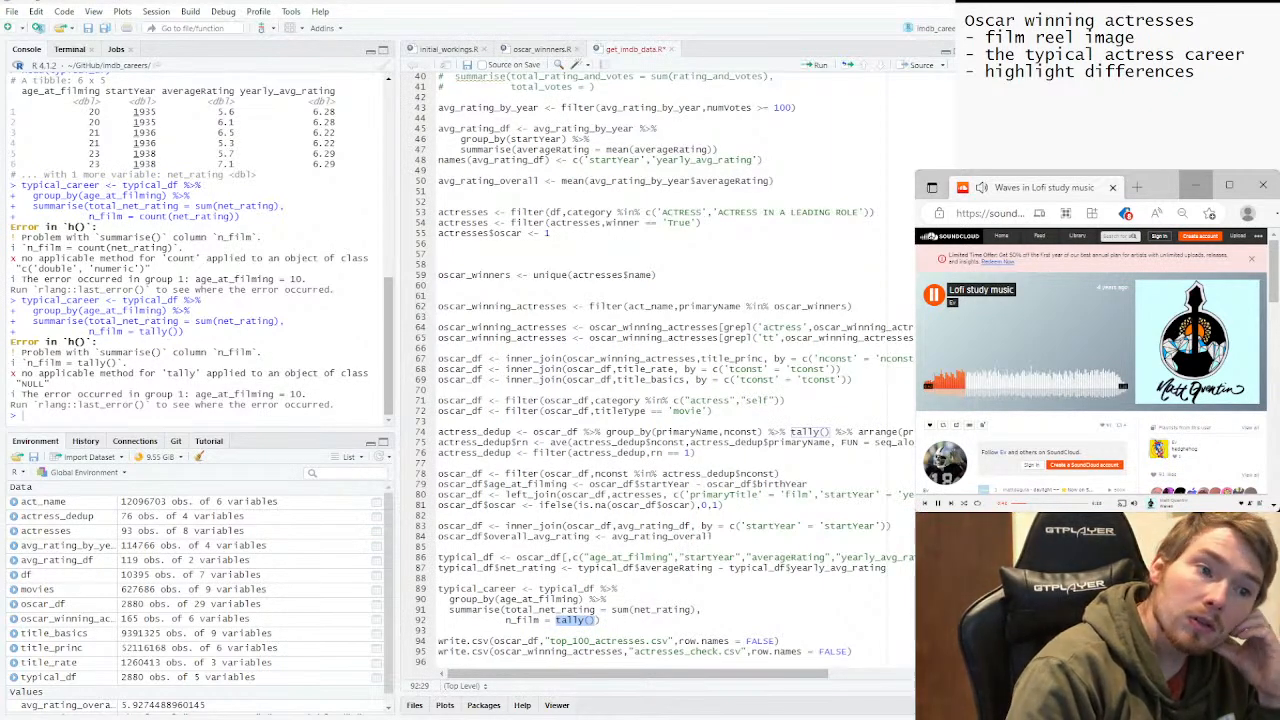
click(657, 525)
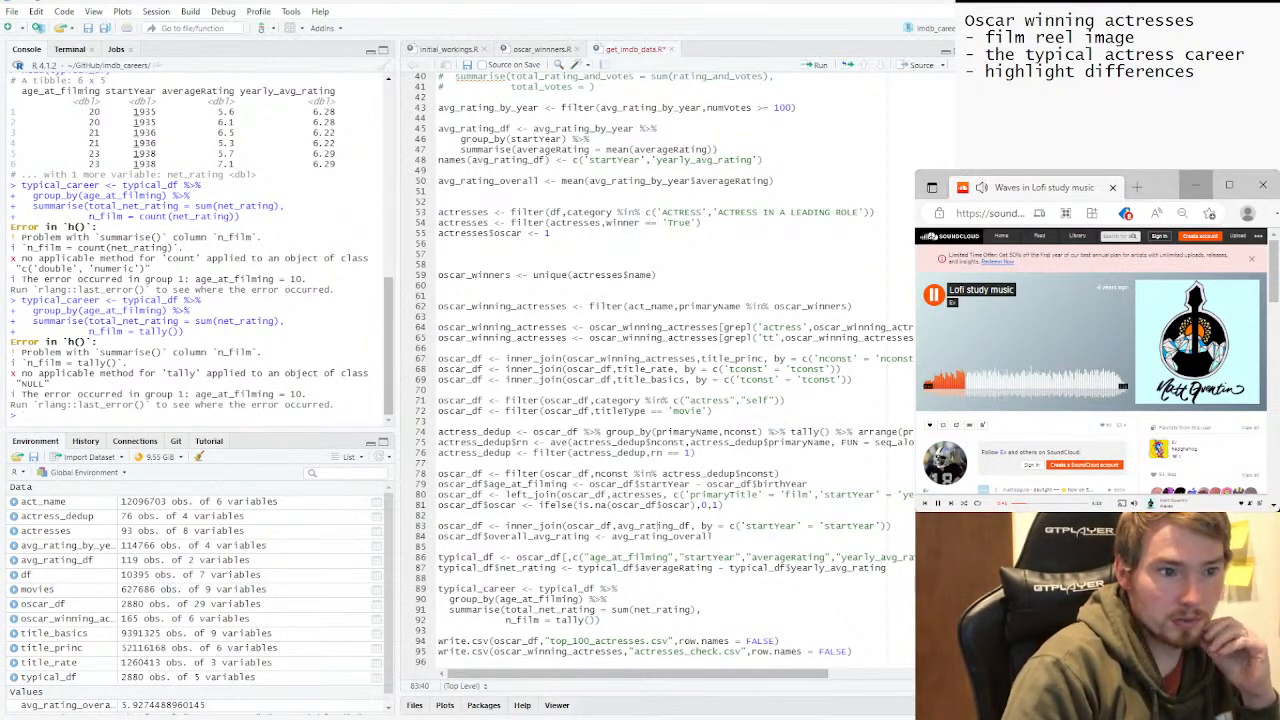
drag(539, 589, 596, 589)
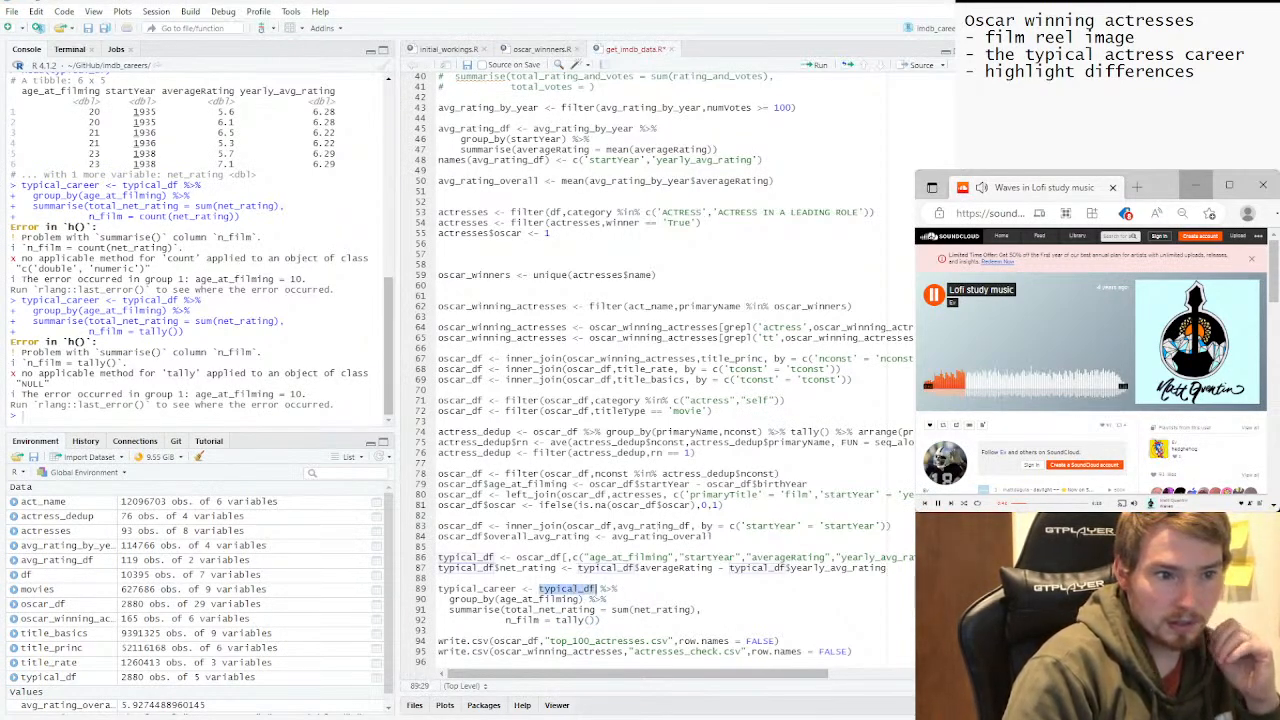
text(typical_df)
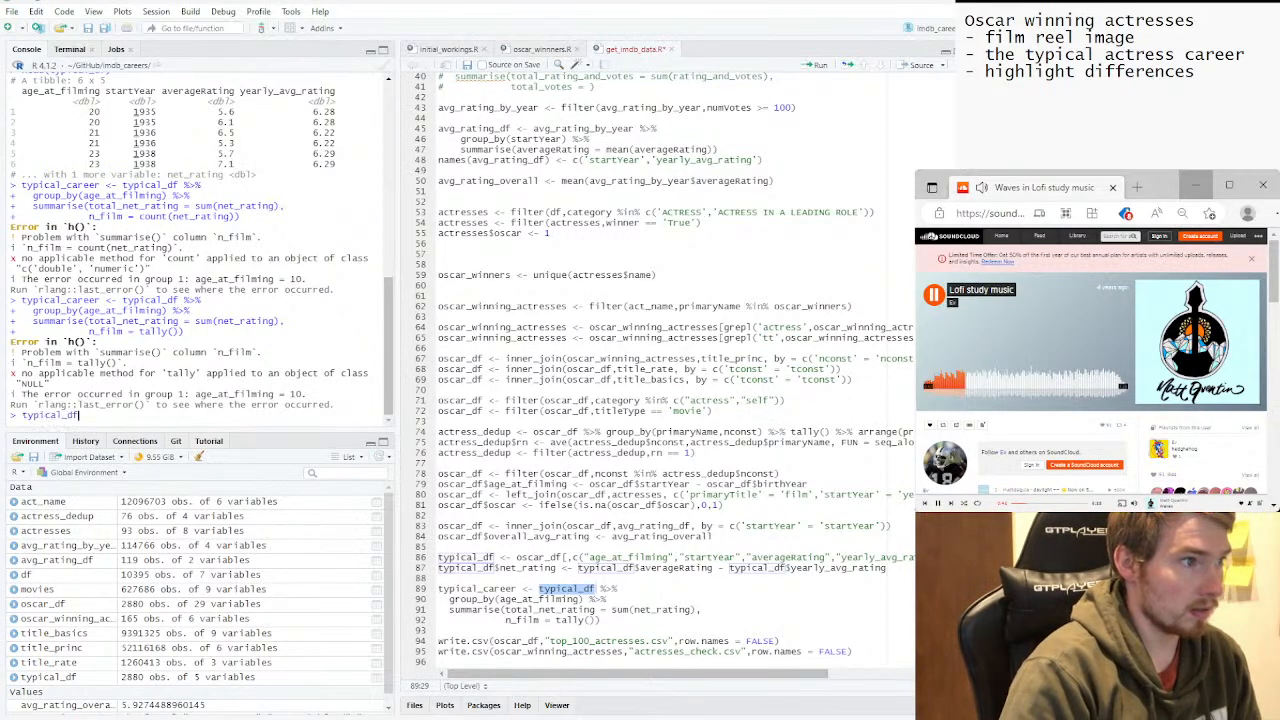
text($film)
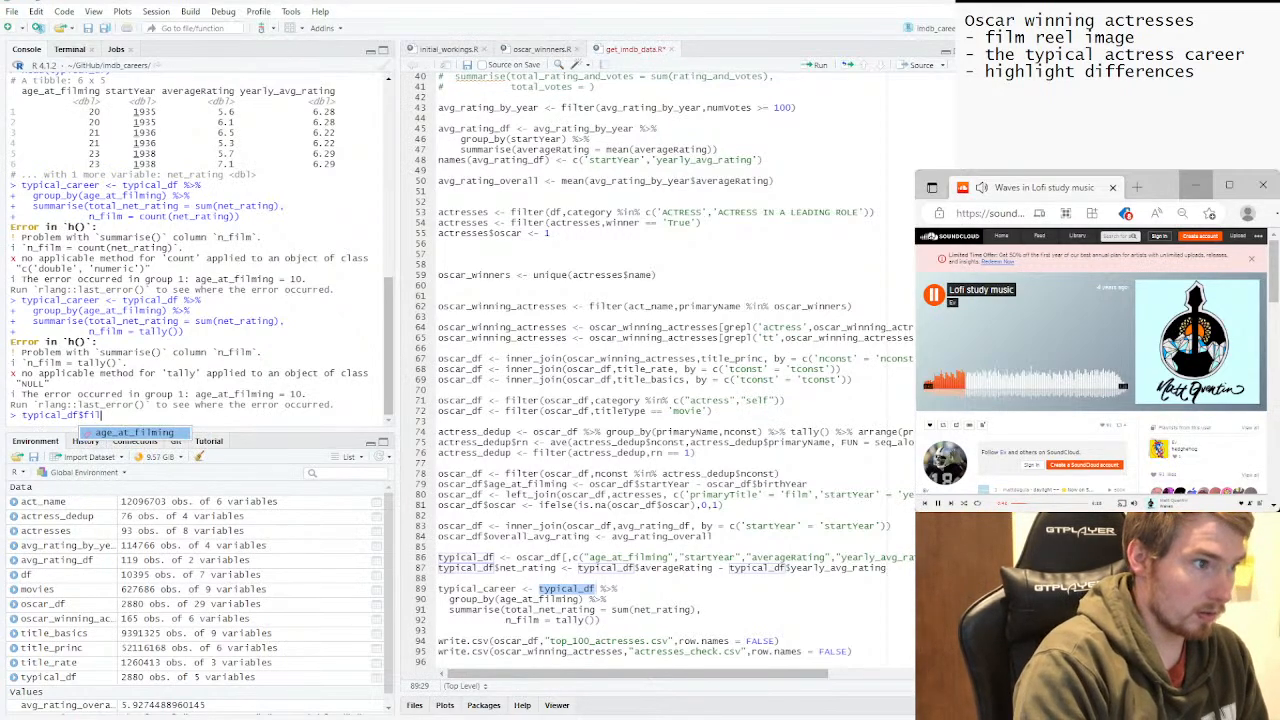
text( <- 1)
key(Return)
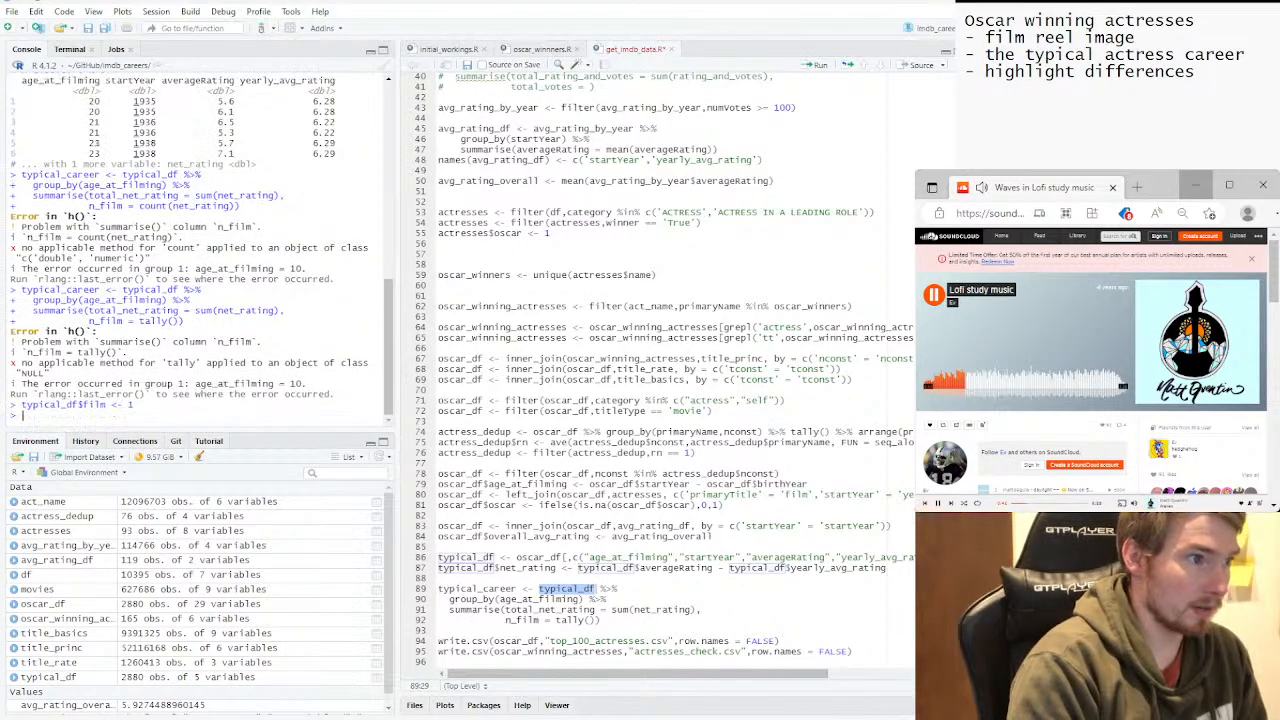
Copy the typical_df$film <- 1 command into get_imdb_data.R directly below the net_rating line.
drag(135, 405, 22, 405)
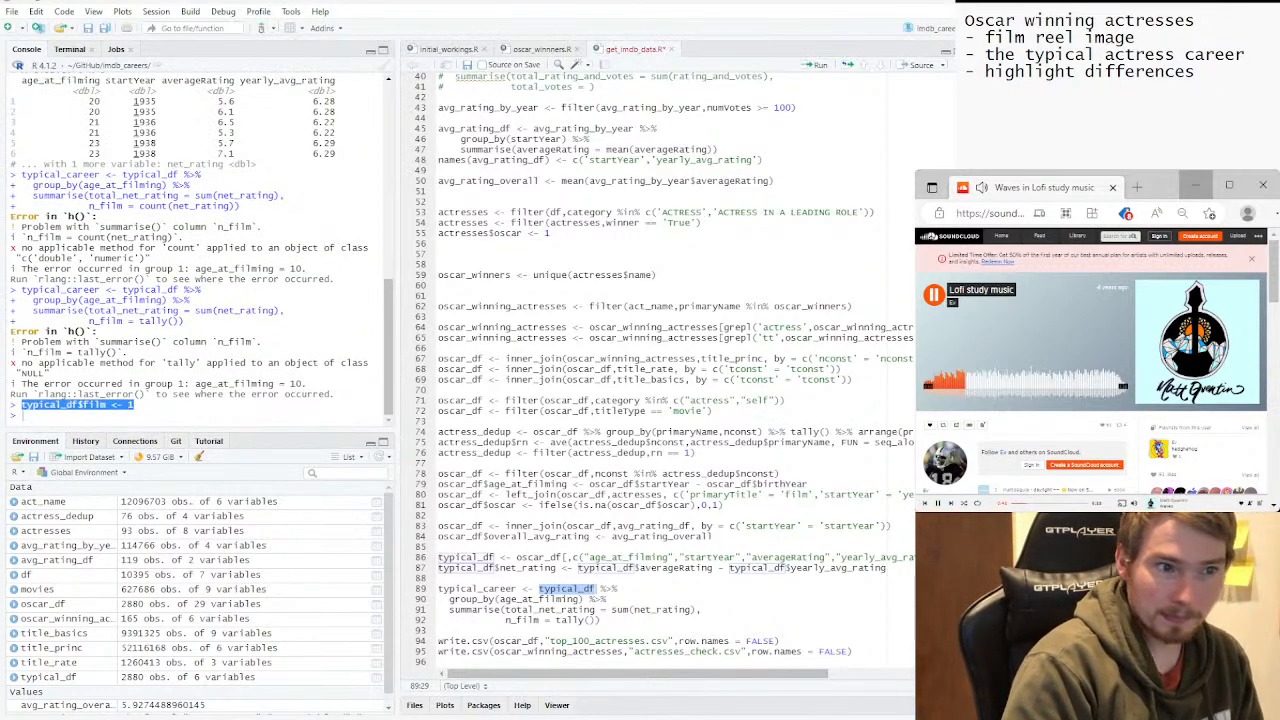
click(788, 576)
text(typical_df$film <- 1)
key(Return)
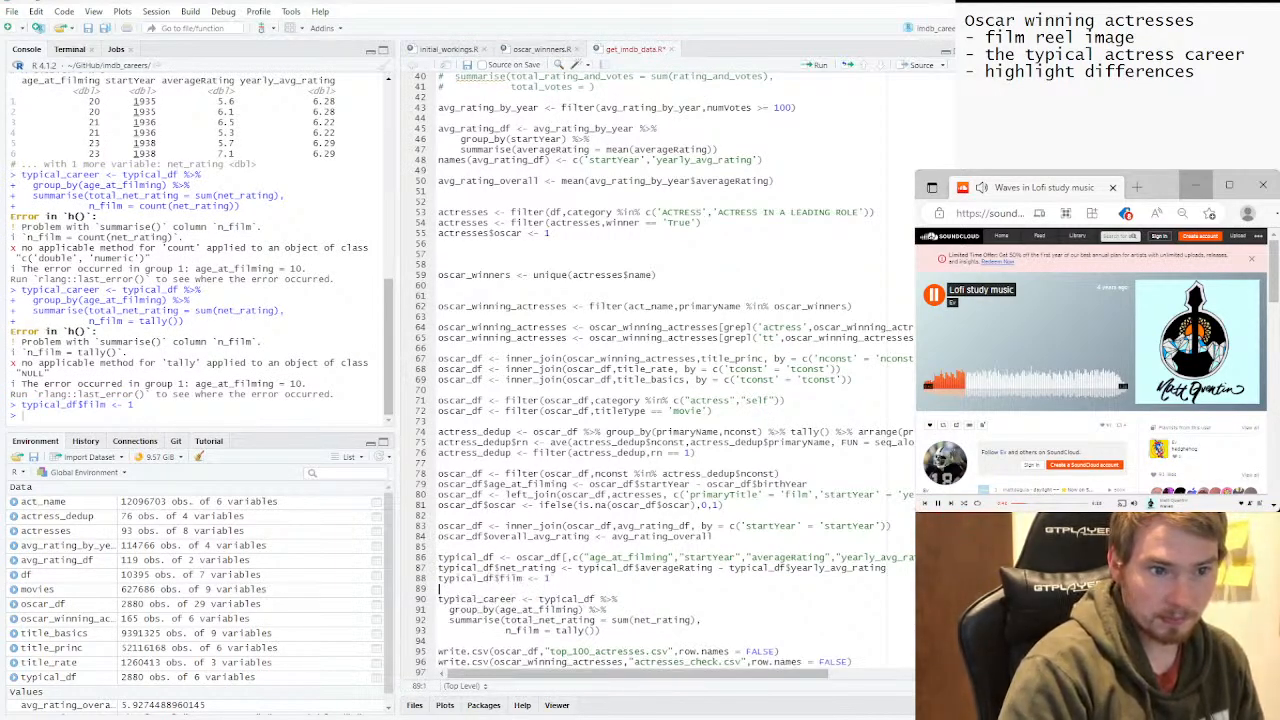
Replace n_film = tally() in typical_career's summarise call with a copy of total_net_rating = sum(net_rating).
drag(699, 620, 505, 621)
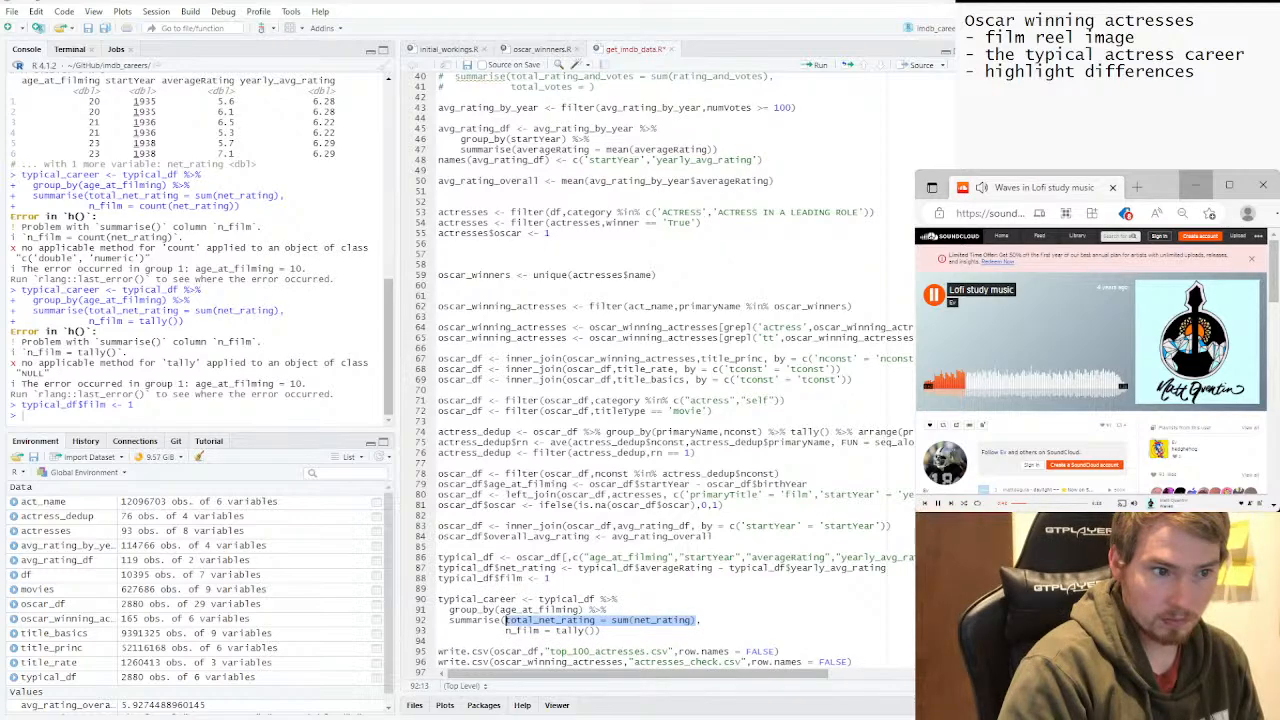
key(ctrl+c)
drag(596, 631, 505, 631)
key(ctrl+v)
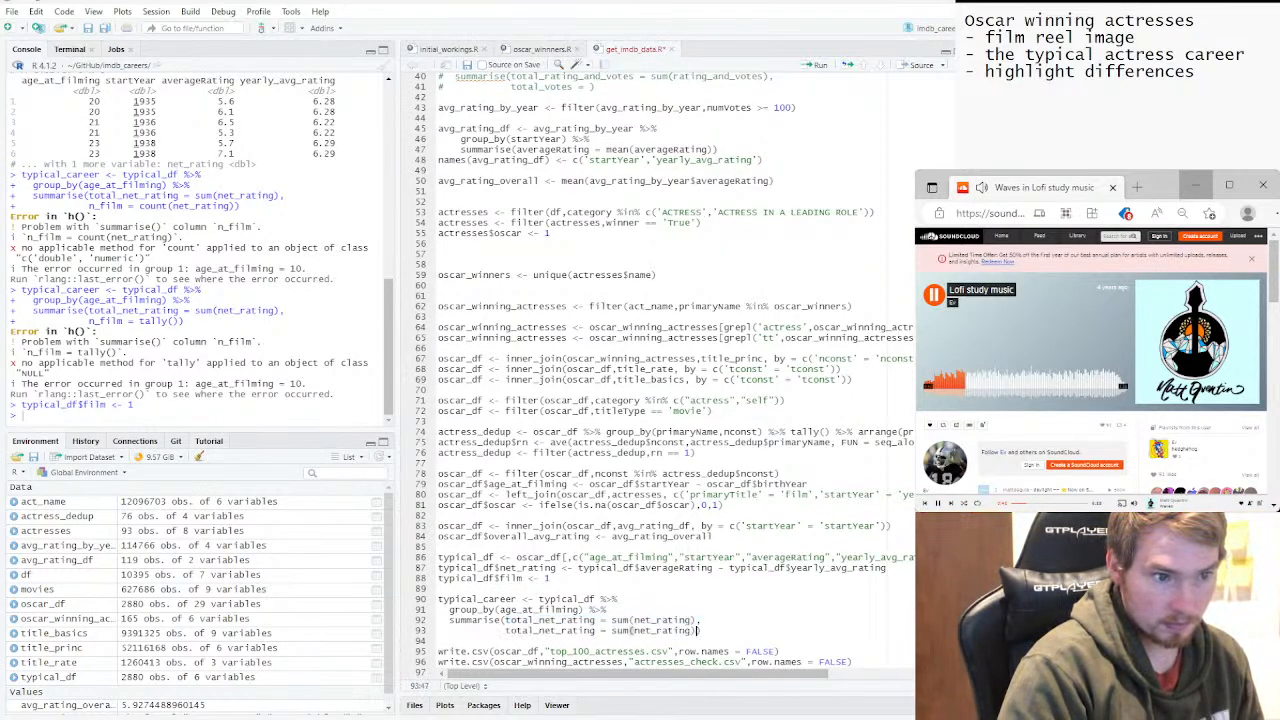
Rename the copied second summary column in typical_career to total_films.
click(535, 631)
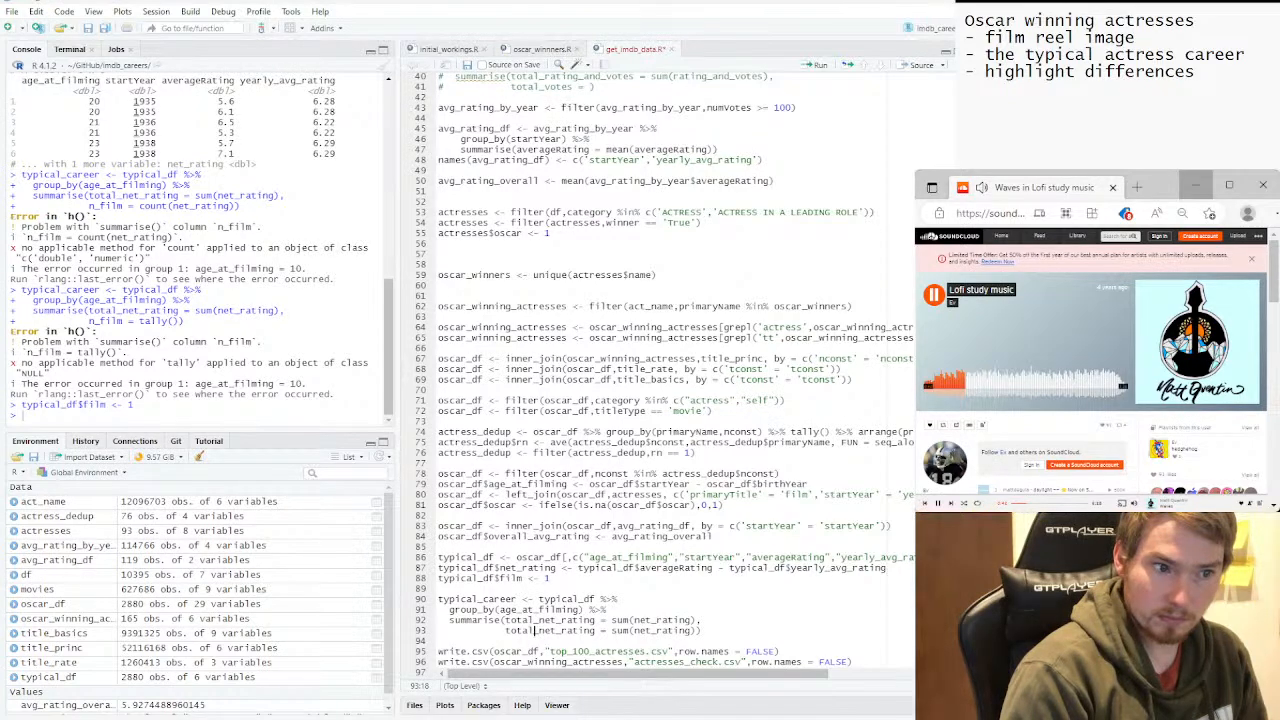
key(Right)
key(Right)
key(Right)
key(Right)
key(Right)
key(Right)
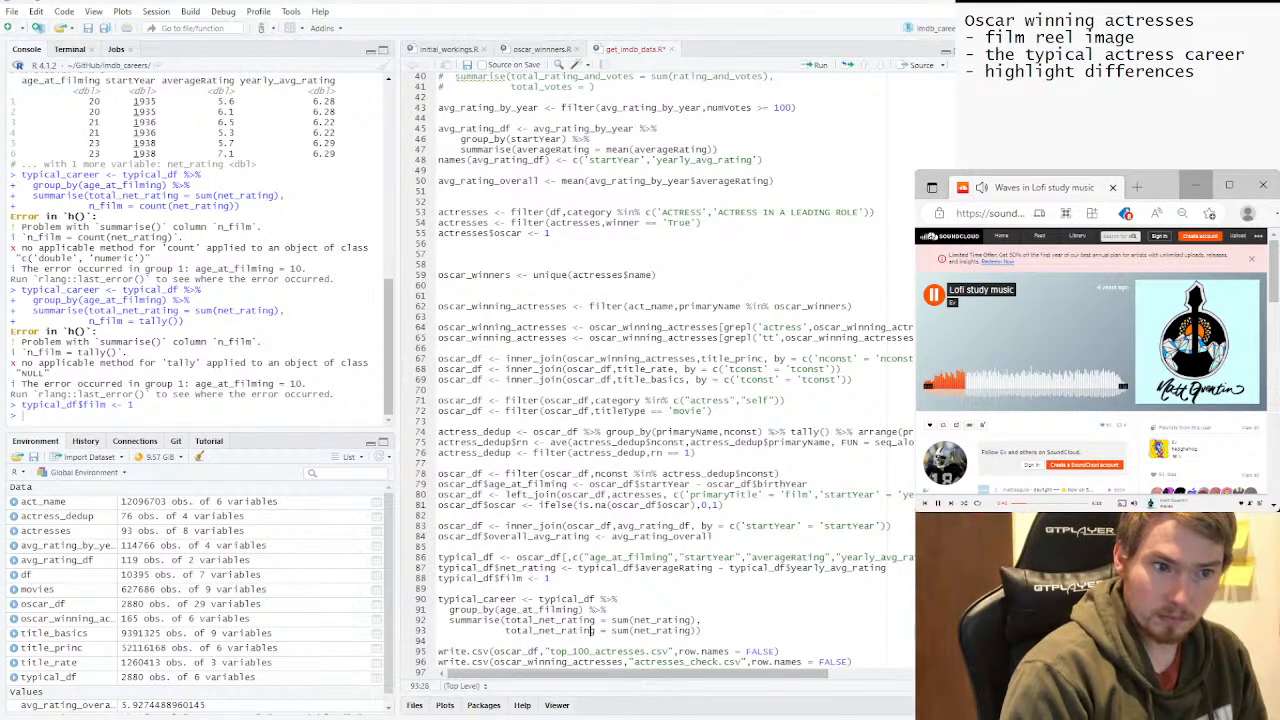
key(BackSpace)
key(BackSpace)
key(BackSpace)
key(BackSpace)
key(BackSpace)
key(BackSpace)
key(BackSpace)
key(BackSpace)
key(BackSpace)
key(BackSpace)
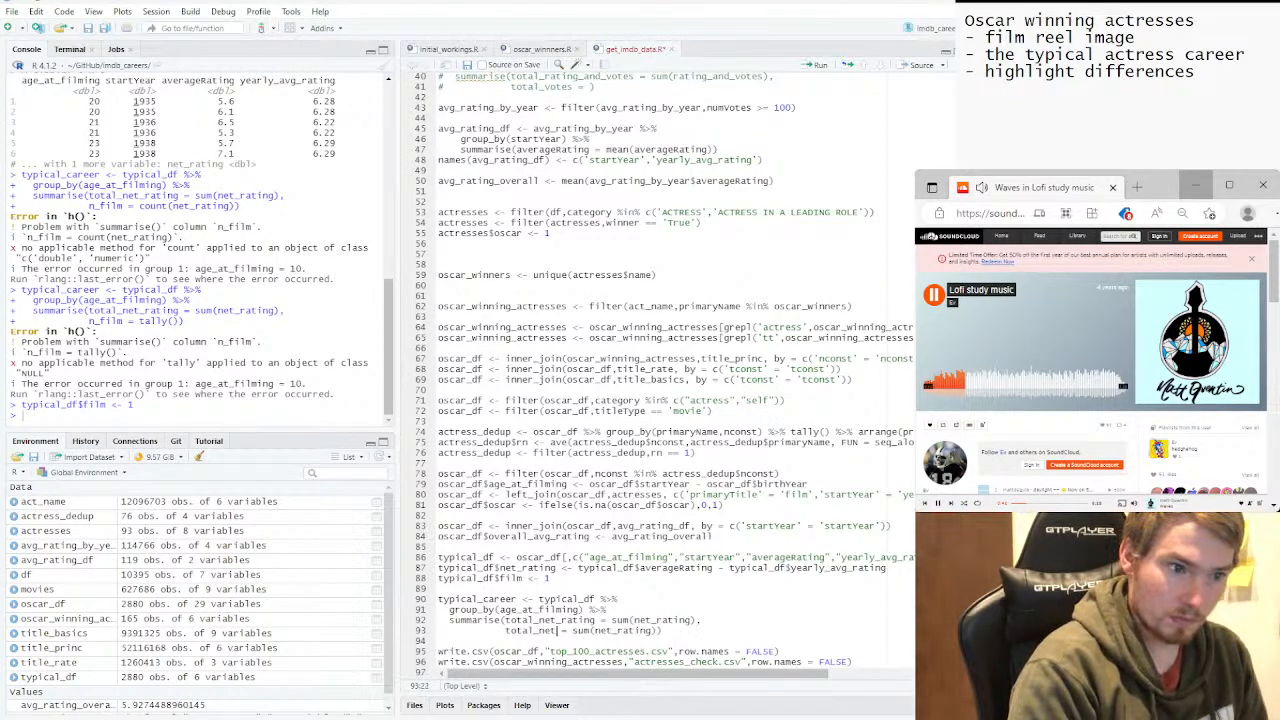
text(films)
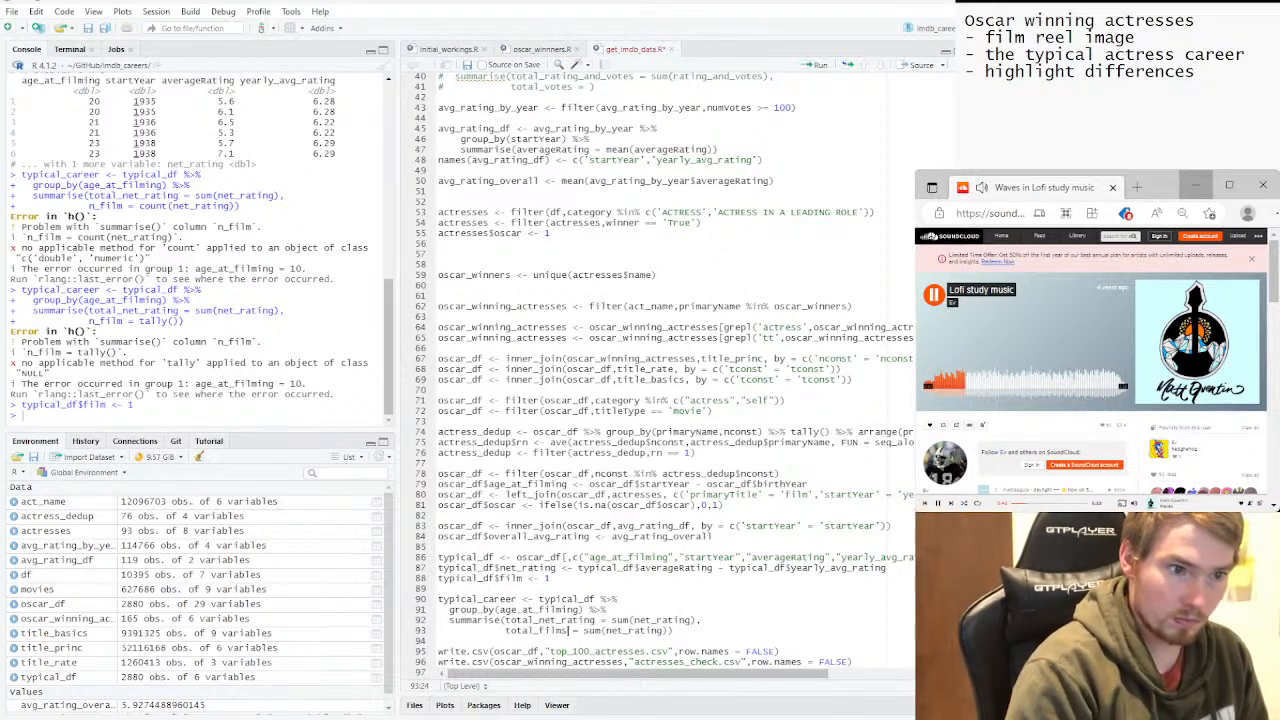
Change the total_films expression to sum(film) in place of sum(net_rating).
key(Right)
key(Right)
key(Right)
key(Right)
key(Right)
key(Right)
key(Right)
key(shift+Right)
key(shift+Right)
key(shift+Right)
key(shift+Right)
key(shift+Right)
key(shift+Right)
key(shift+Right)
key(shift+Right)
key(shift+Right)
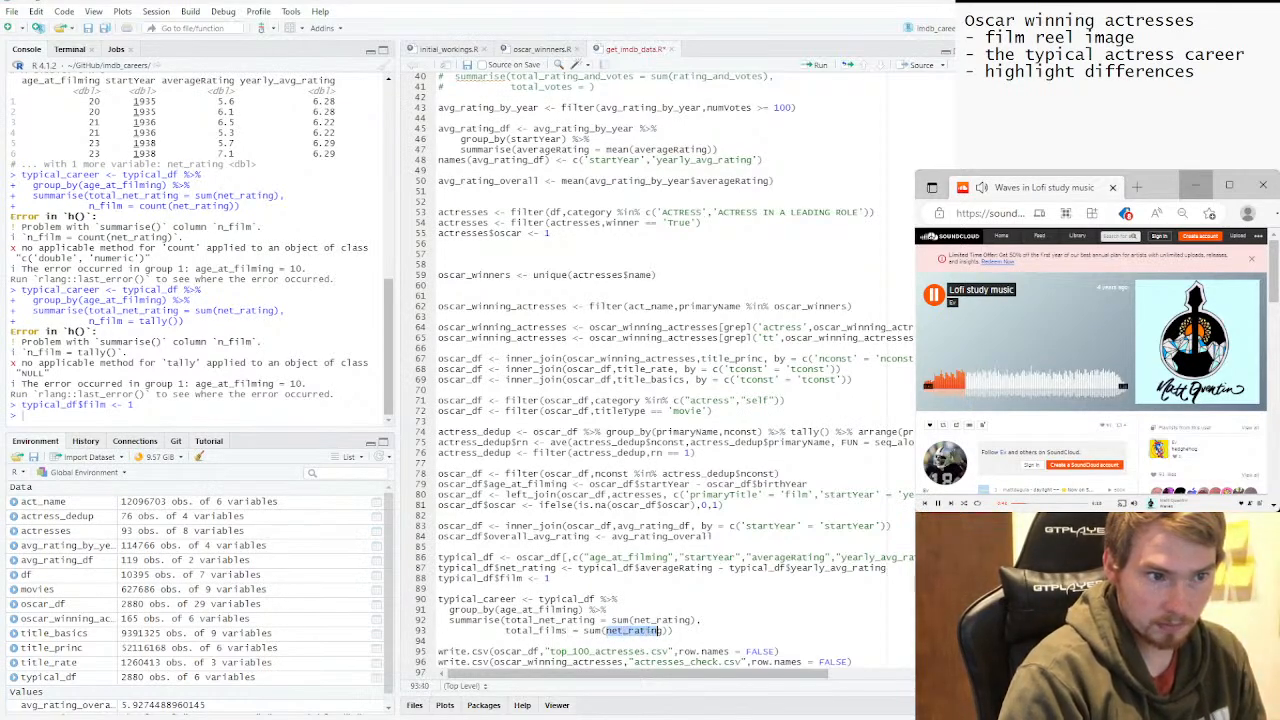
text(film)
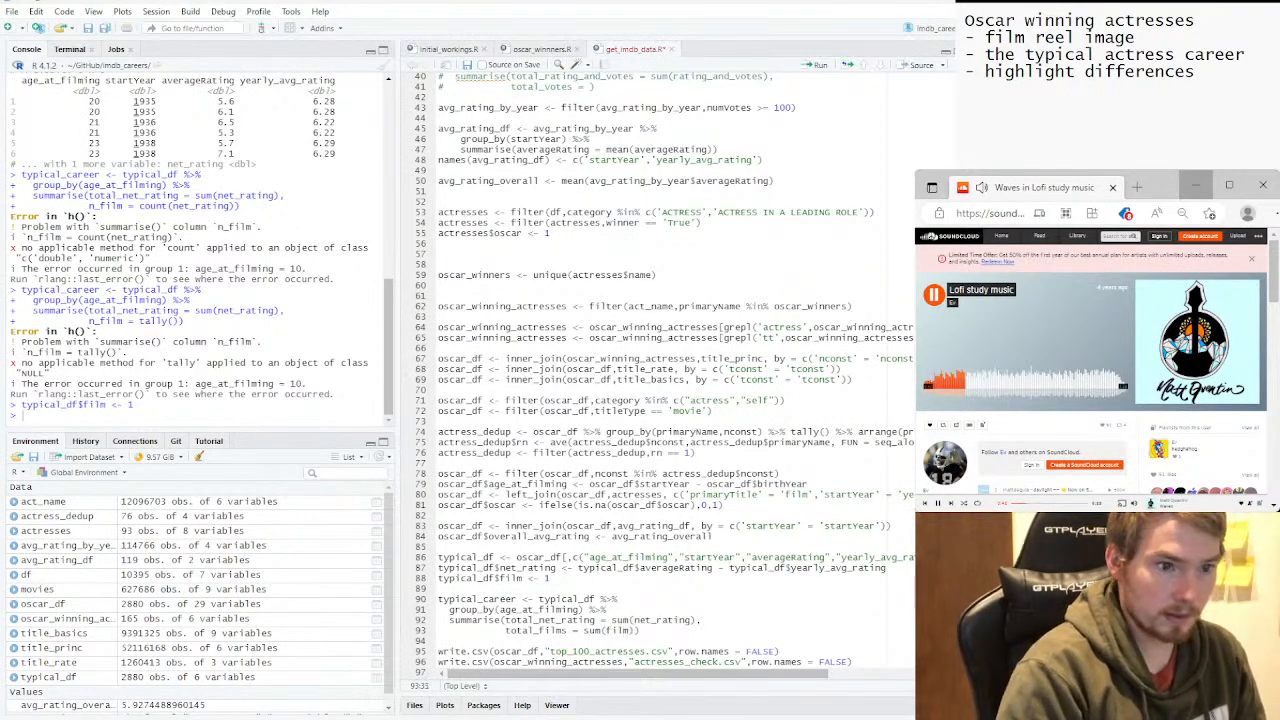
Run the whole typical_career block with its total_films = sum(film) column.
key(End)
key(shift+Up)
key(shift+Up)
key(shift+Up)
key(shift+Home)
key(ctrl+Return)
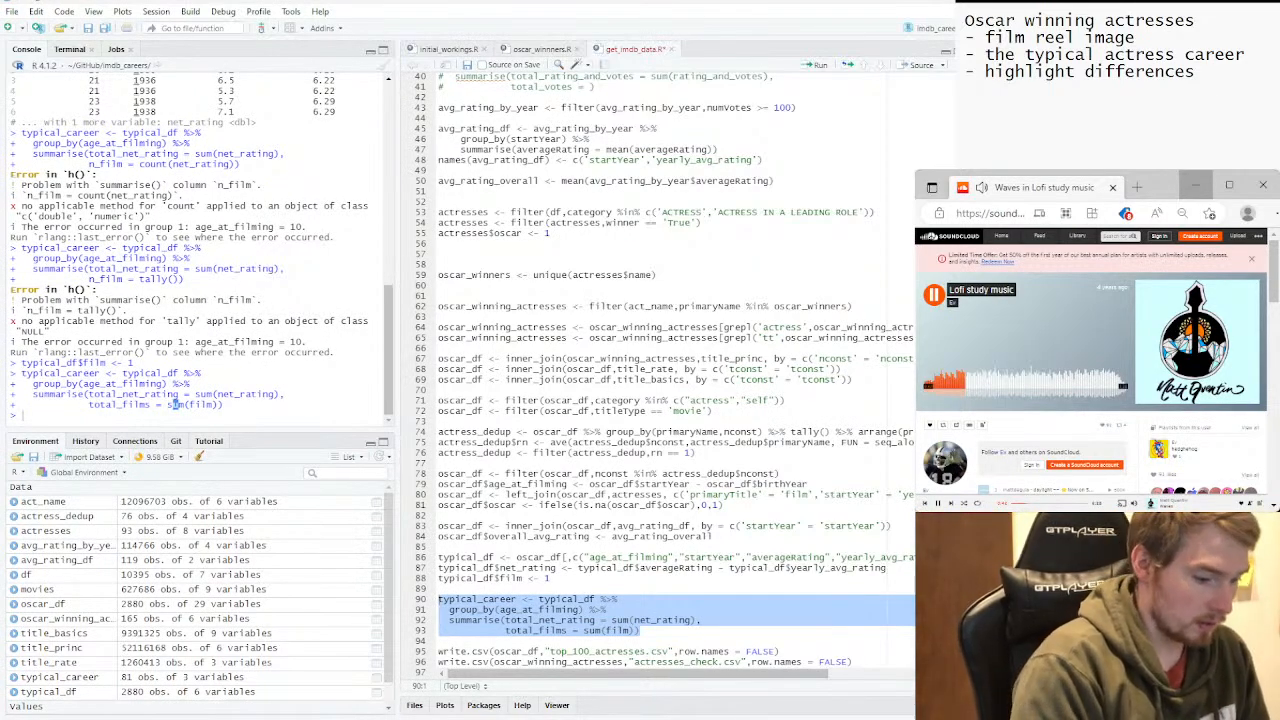
Preview the first rows of the summary table with head(typical_career) in the console.
text(head()
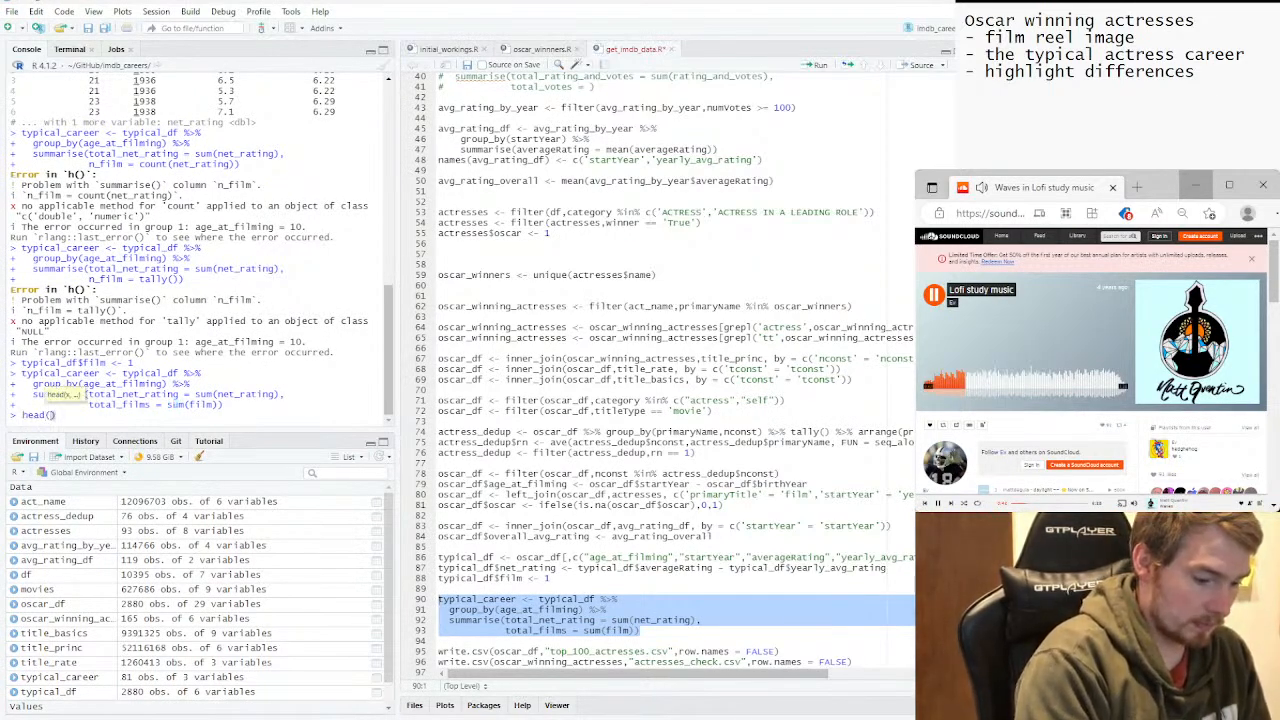
text(typical_career)
key(Return)
key(Return)
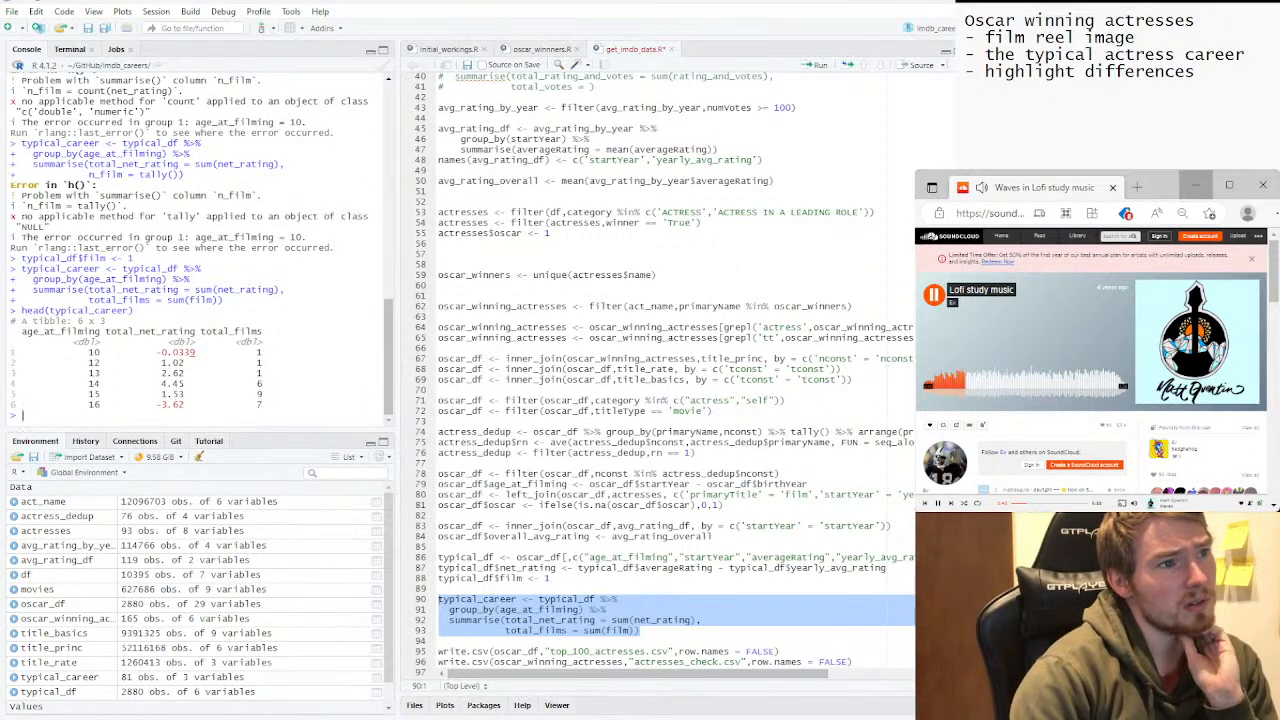
Compare the total_films and total_net_rating values for filming ages 15 and 16 in the typical_career preview.
double_click(94, 405)
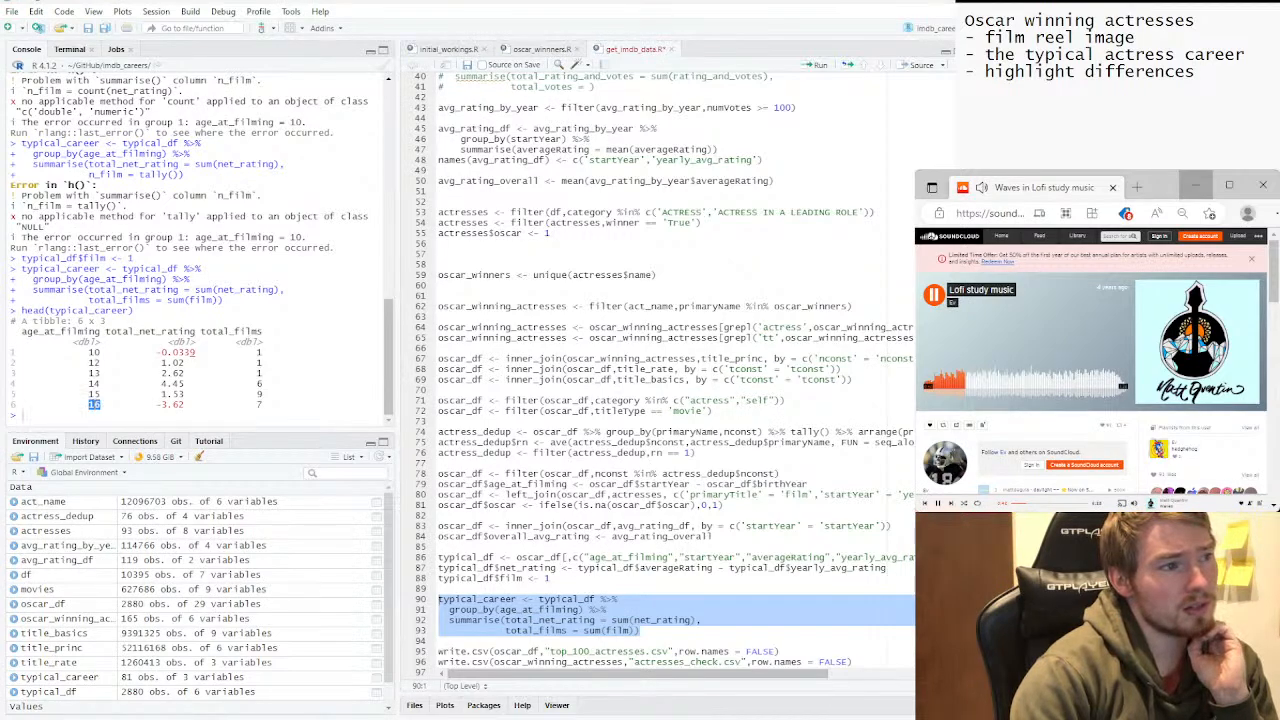
drag(246, 405, 256, 405)
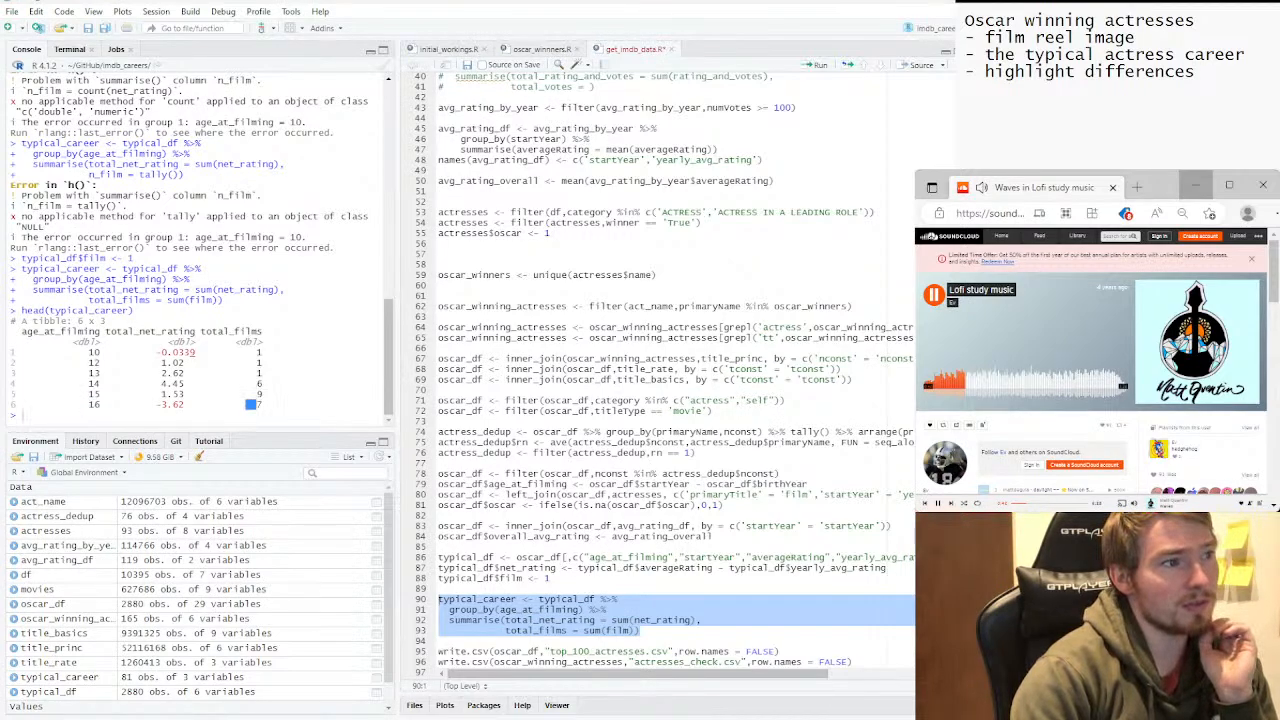
drag(101, 394, 66, 394)
click(70, 394)
drag(263, 394, 240, 394)
click(241, 394)
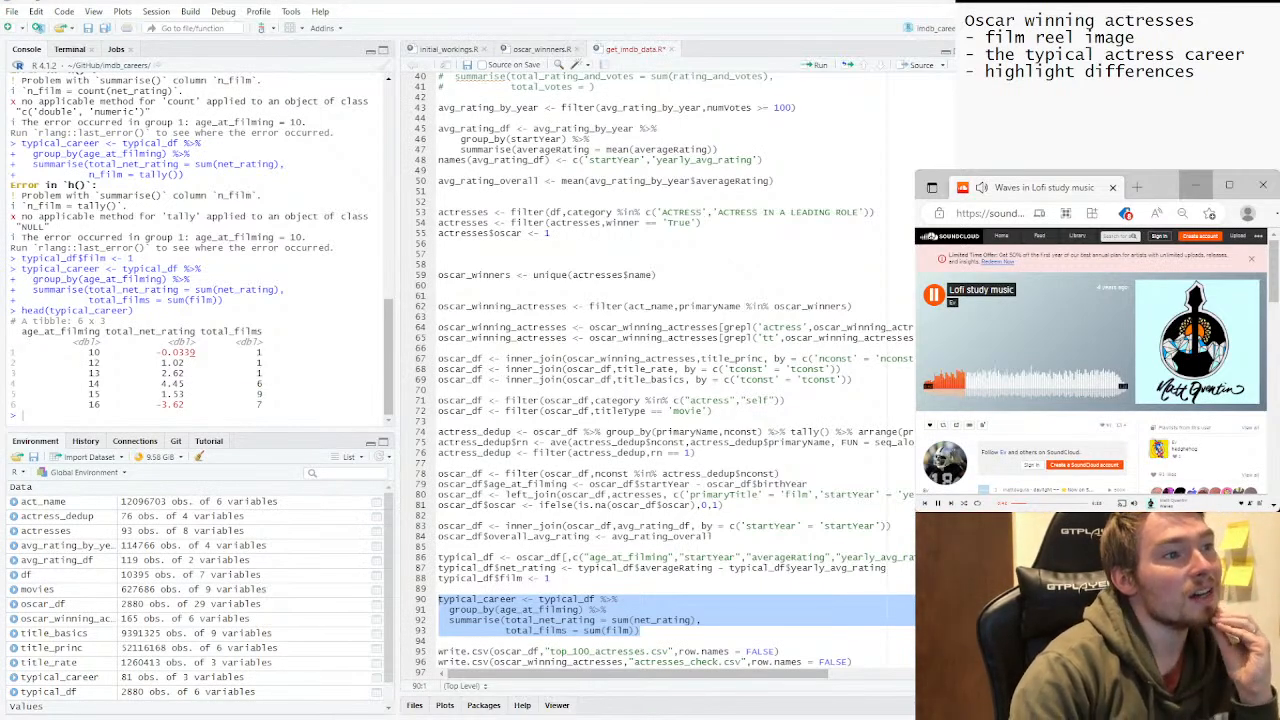
drag(194, 405, 133, 405)
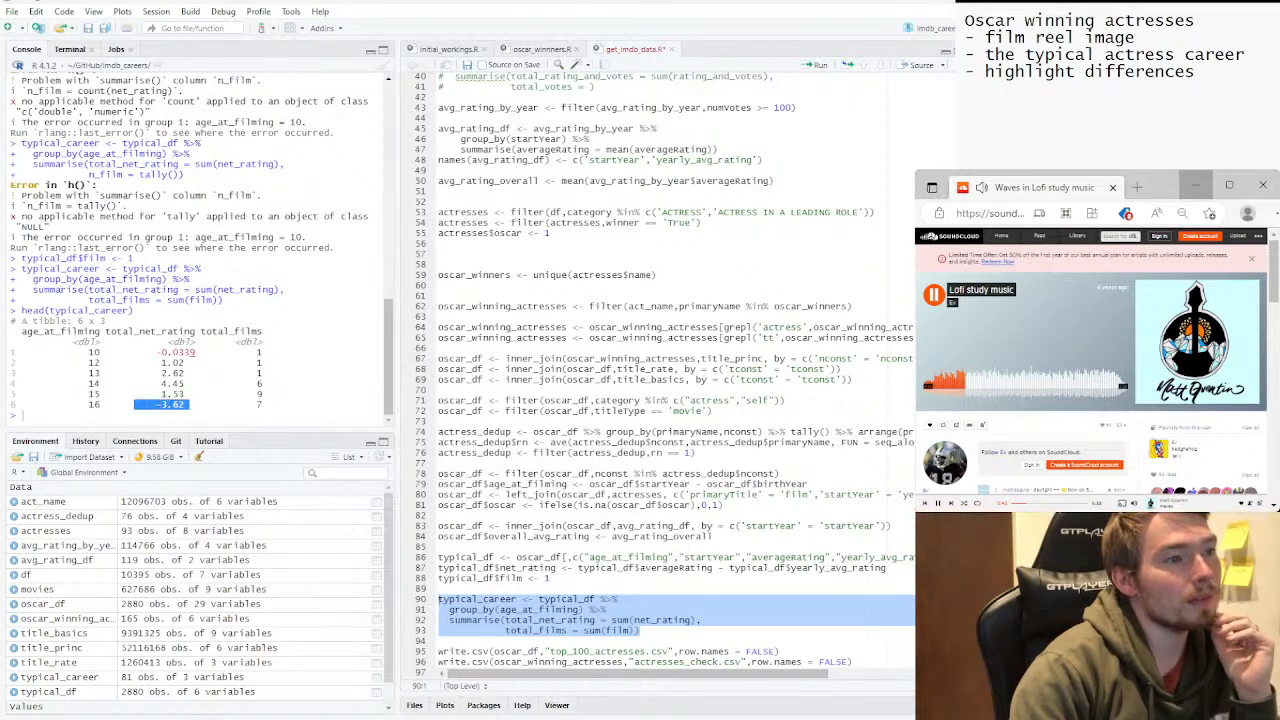
click(134, 405)
click(440, 547)
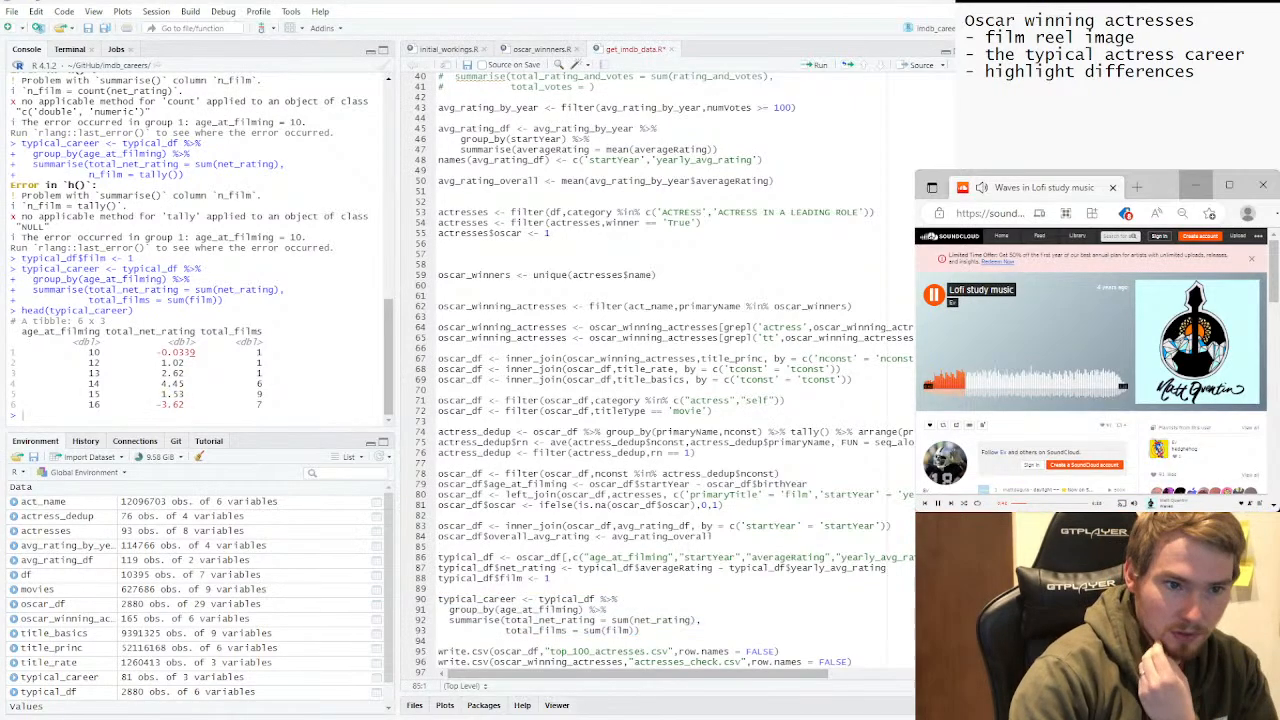
Copy nconst from the names(oscar_df) output into typical_df's column selection, right after "age_at_filming".
scroll(200, 250, up, 15)
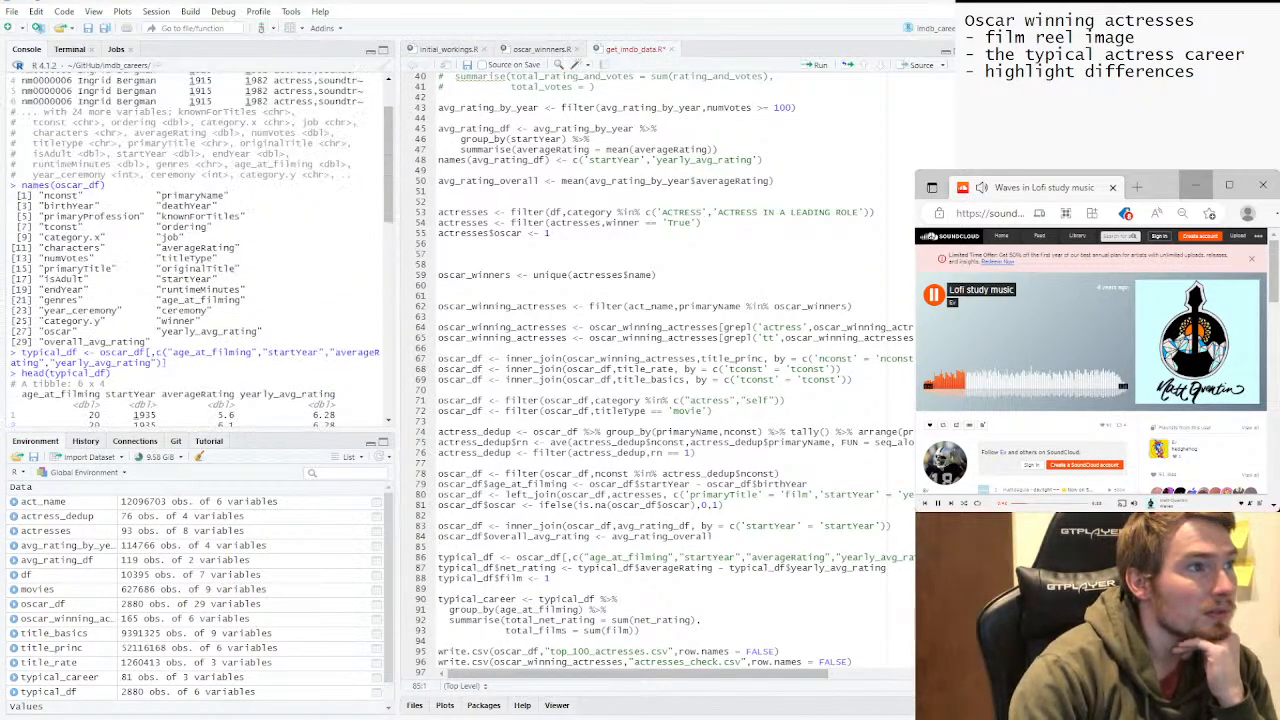
drag(80, 196, 43, 196)
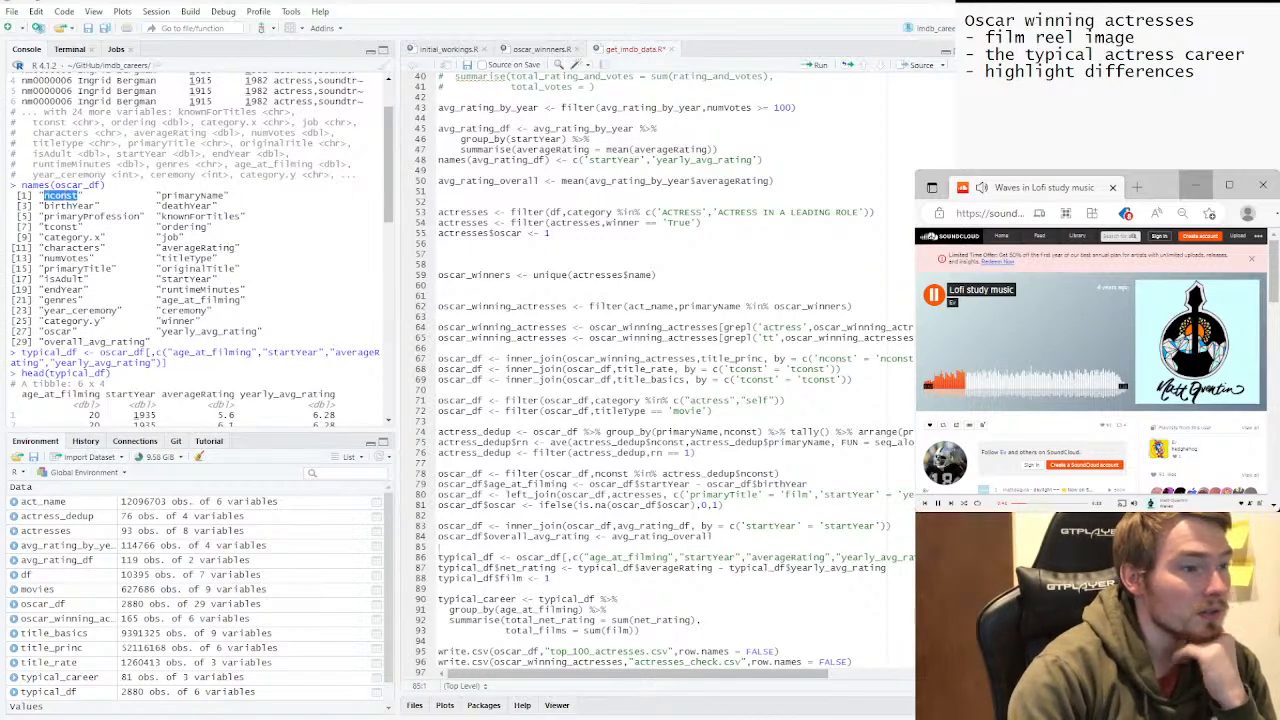
click(440, 516)
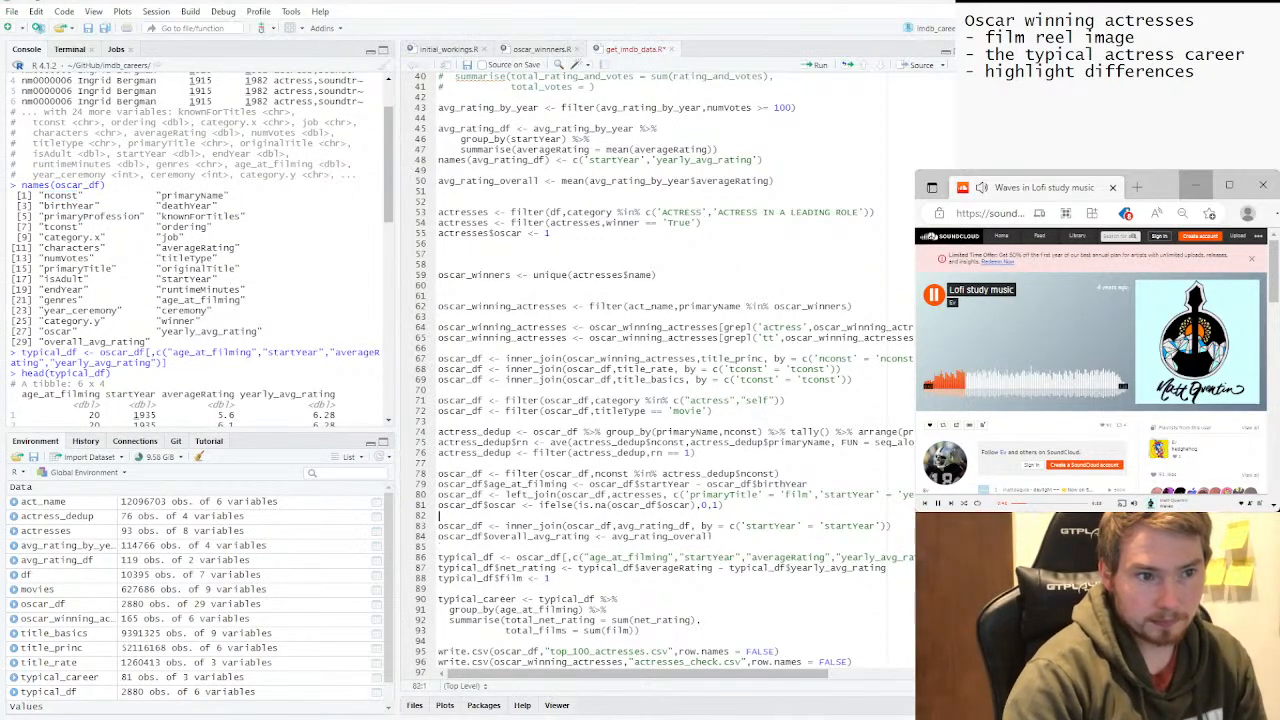
click(674, 557)
text(,")
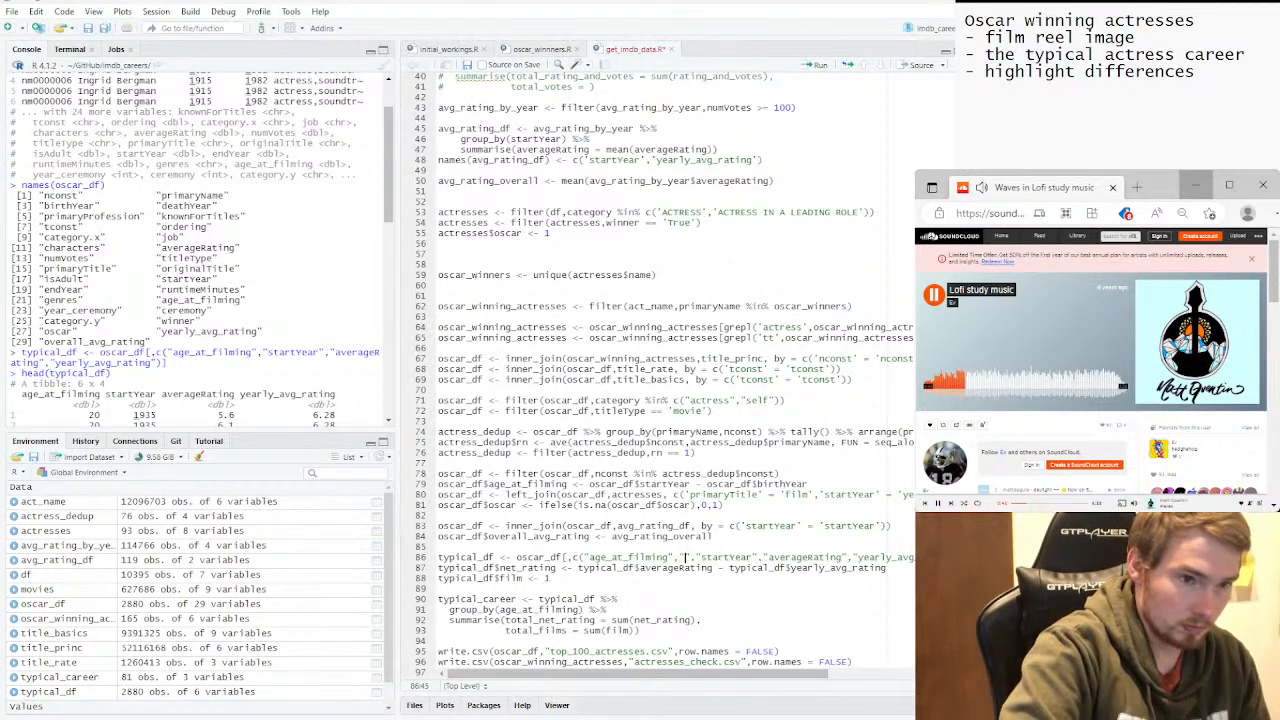
key(ctrl+v)
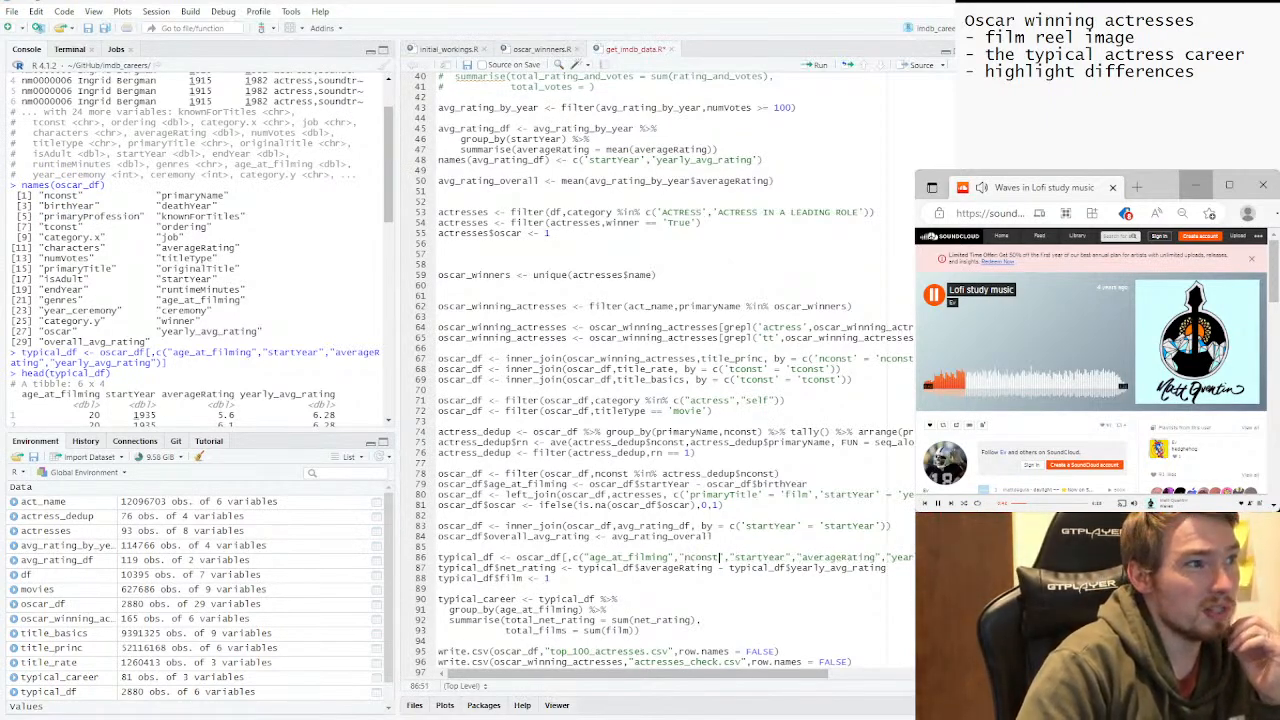
Add the "oscar" column to typical_df's selection after "nconst", and return to the end of the typical_df$film line.
drag(80, 332, 37, 332)
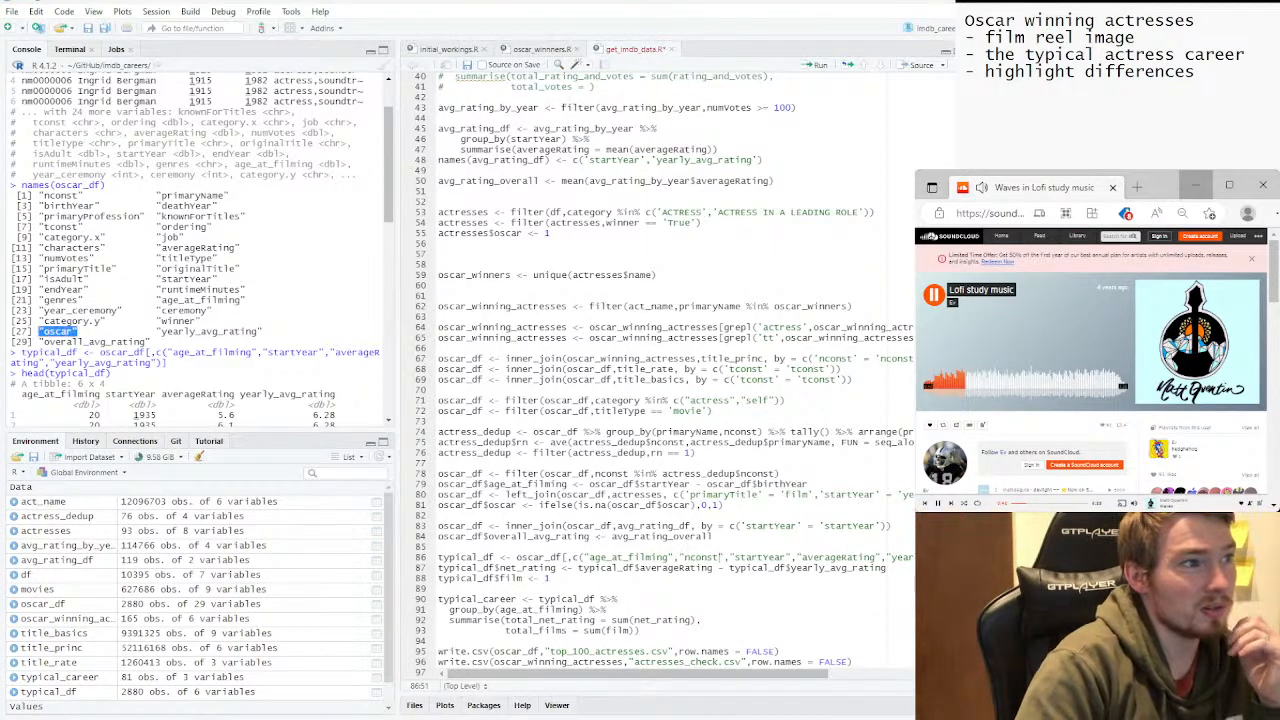
click(762, 557)
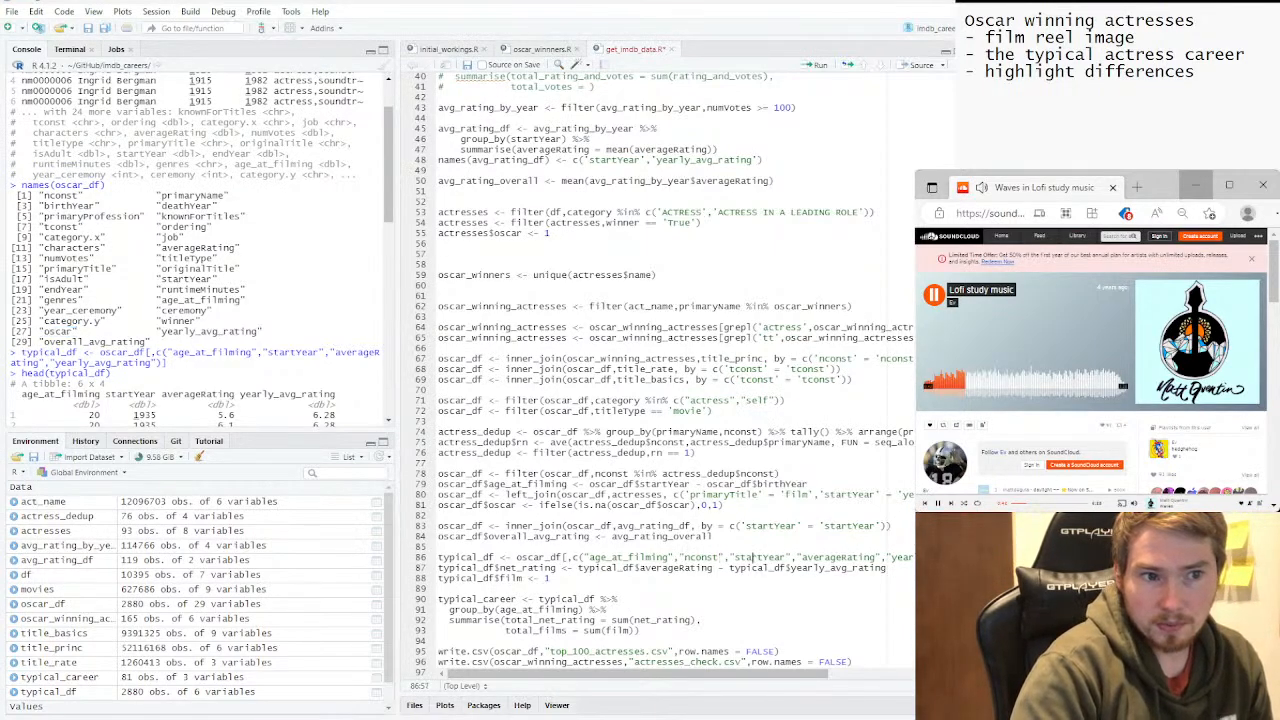
text(",)
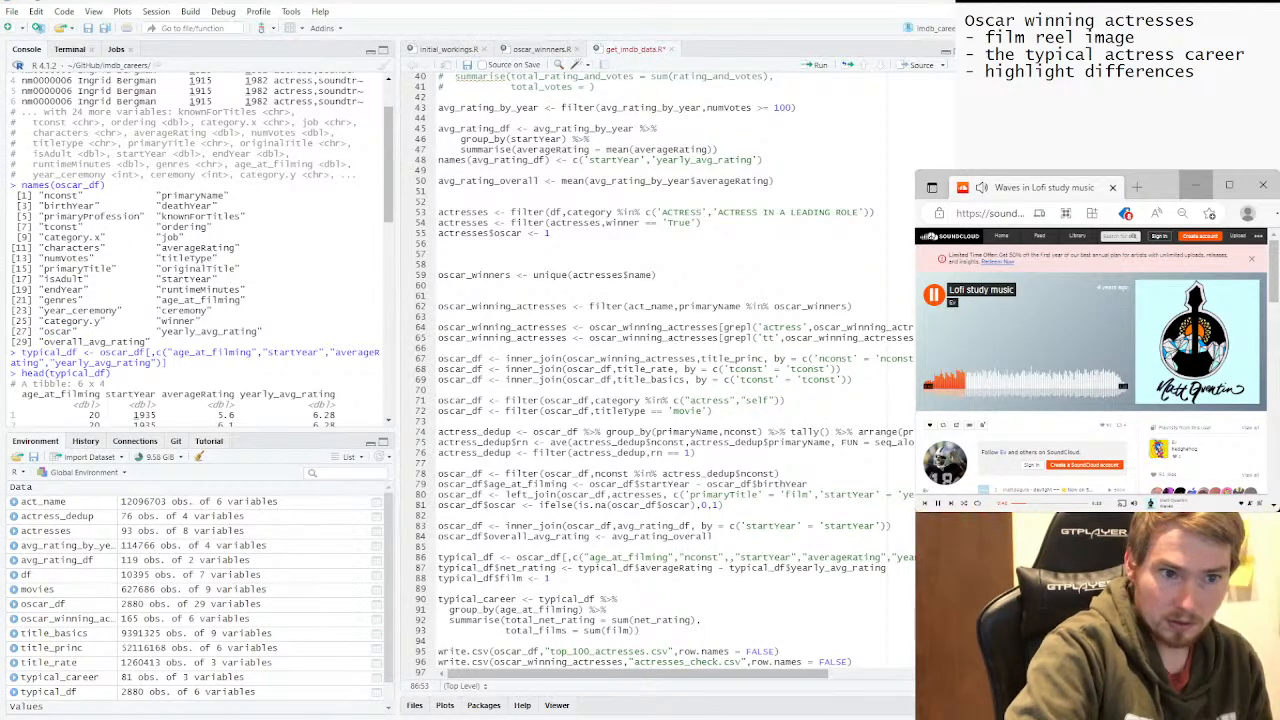
key(ctrl+v)
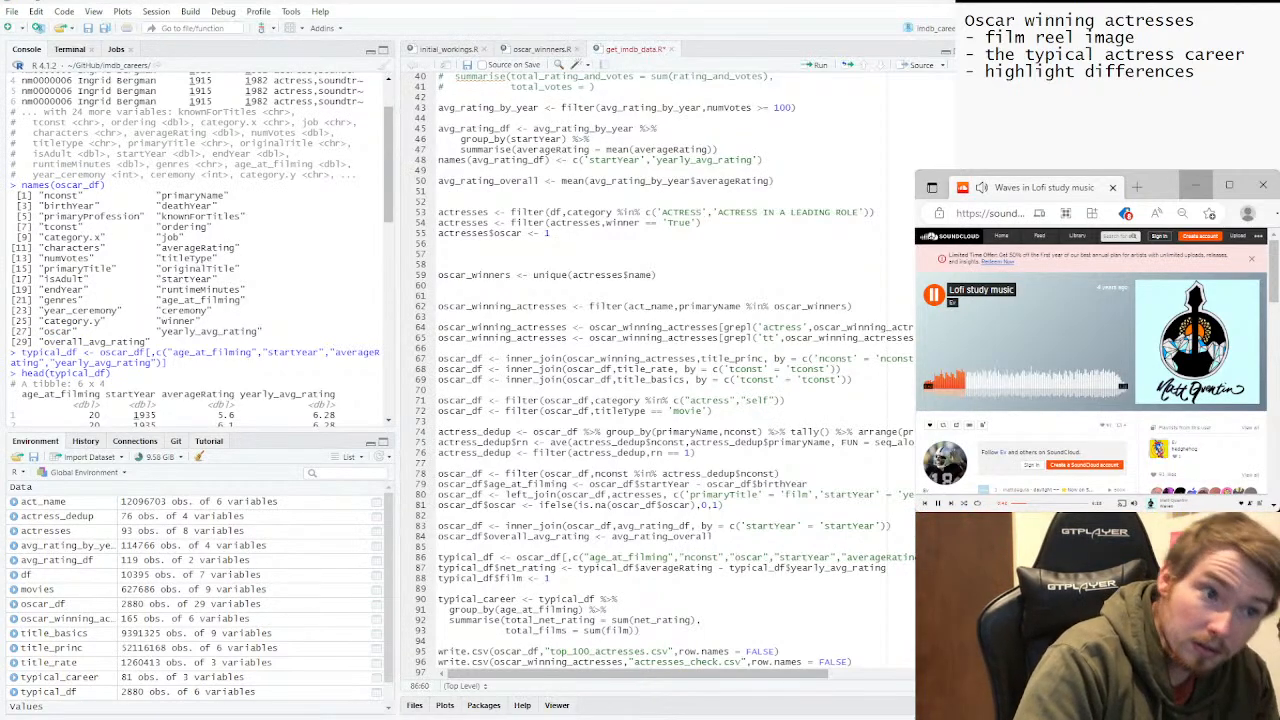
click(552, 578)
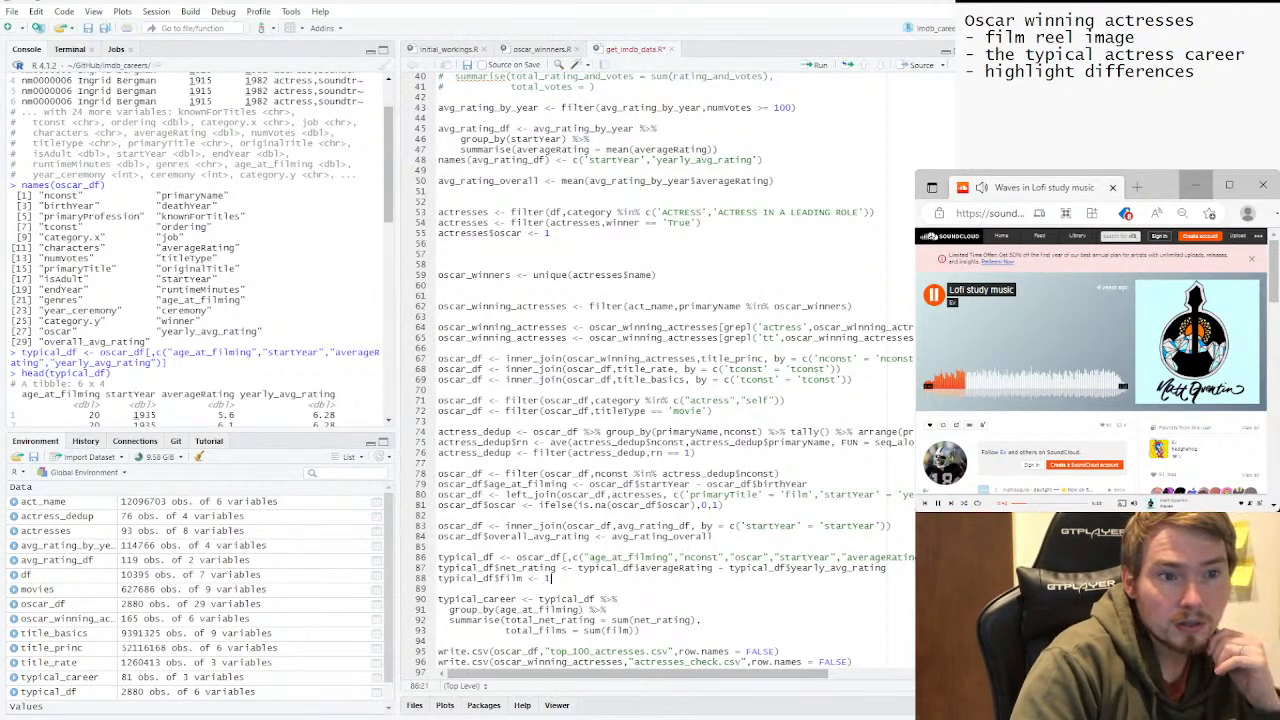
scroll(552, 578, down, 1)
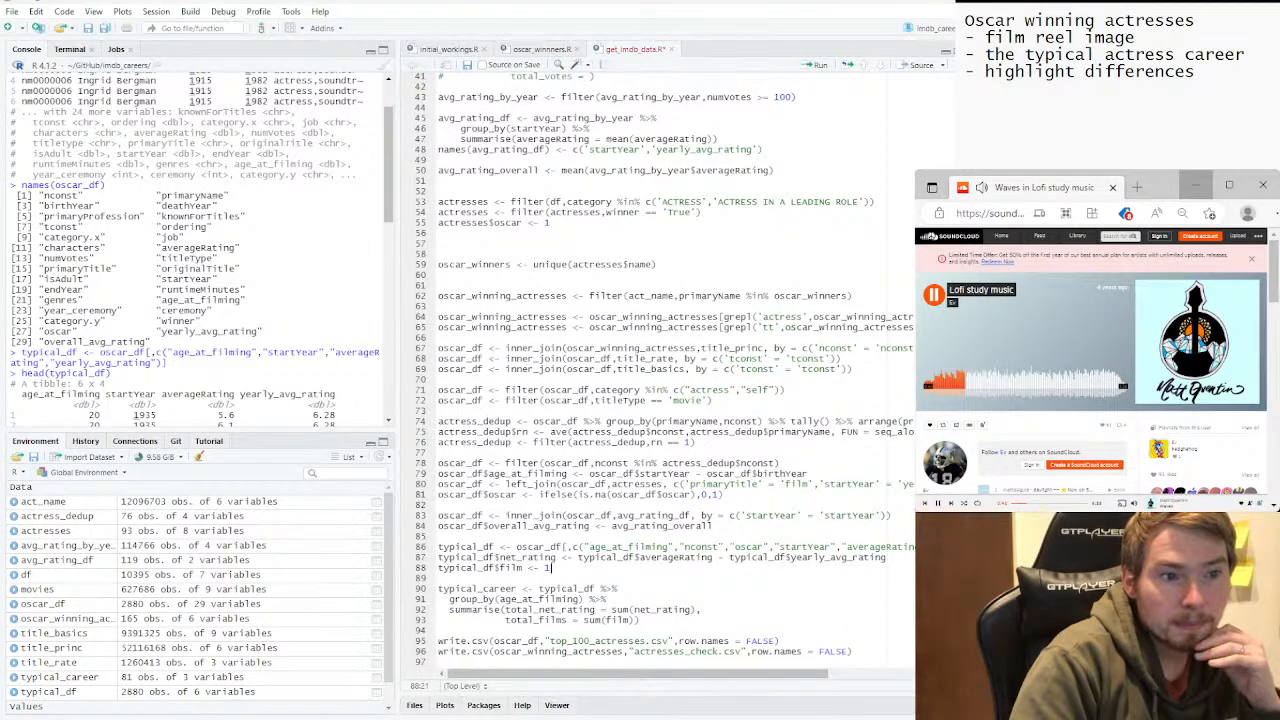
Add nconst, without quotation marks, as a second grouping variable after age_at_filming in typical_career's group_by call.
click(582, 599)
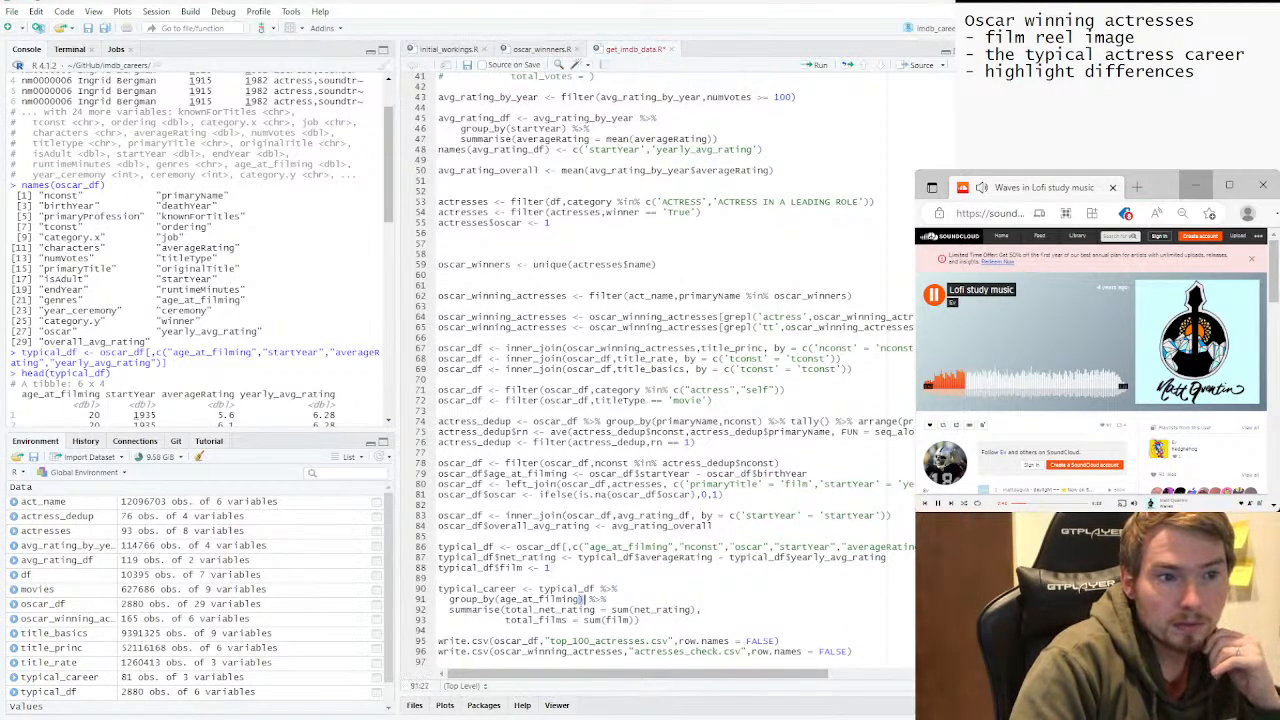
key(Up)
key(Up)
key(Up)
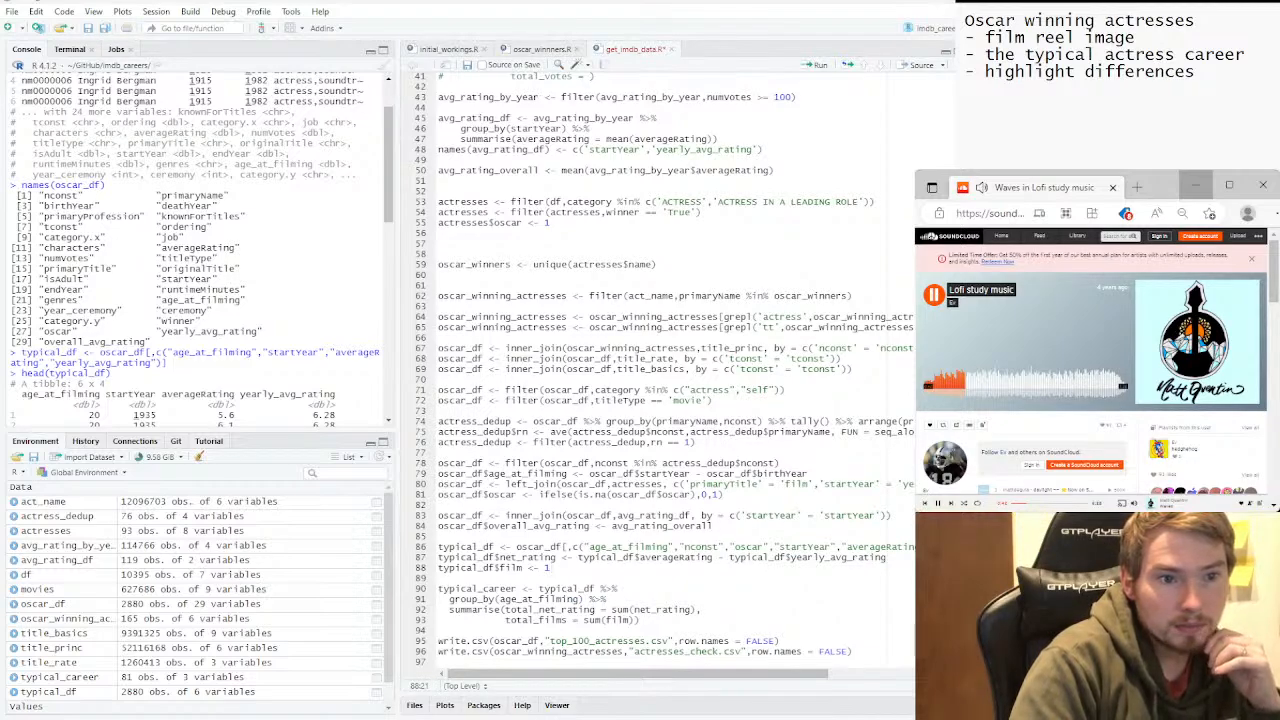
drag(724, 547, 680, 548)
key(ctrl+c)
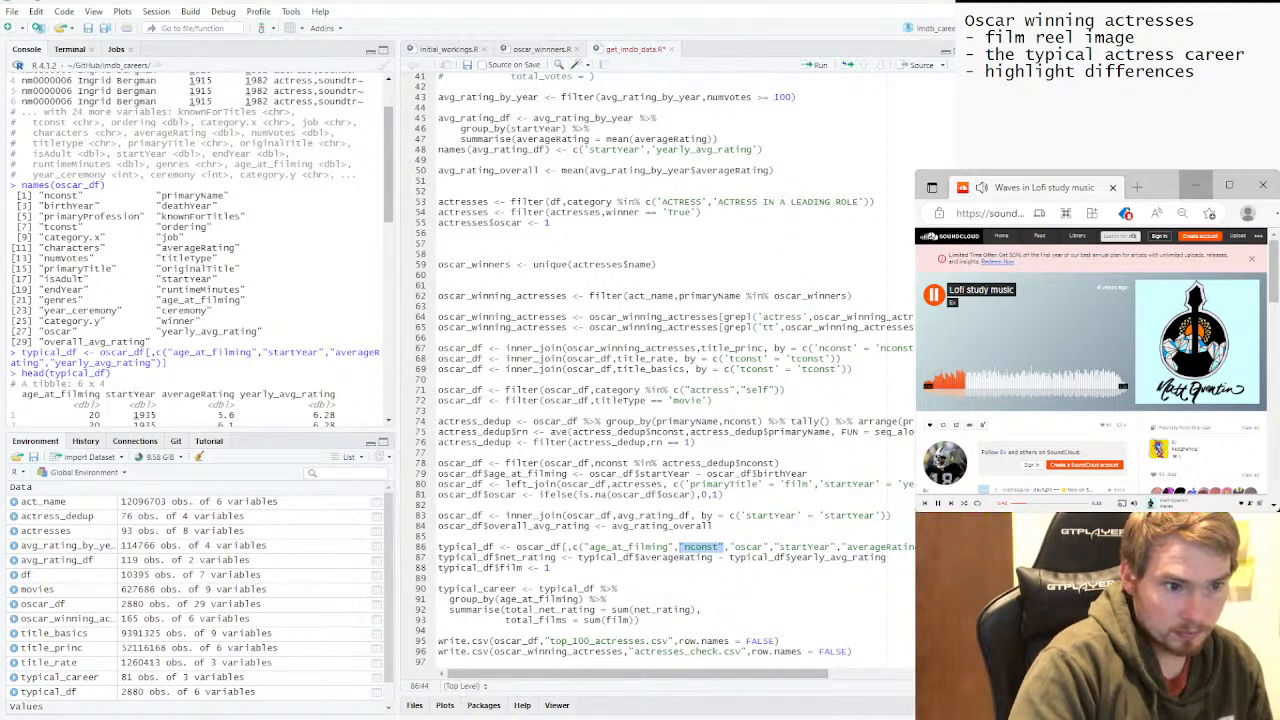
click(579, 599)
text(,)
key(ctrl+v)
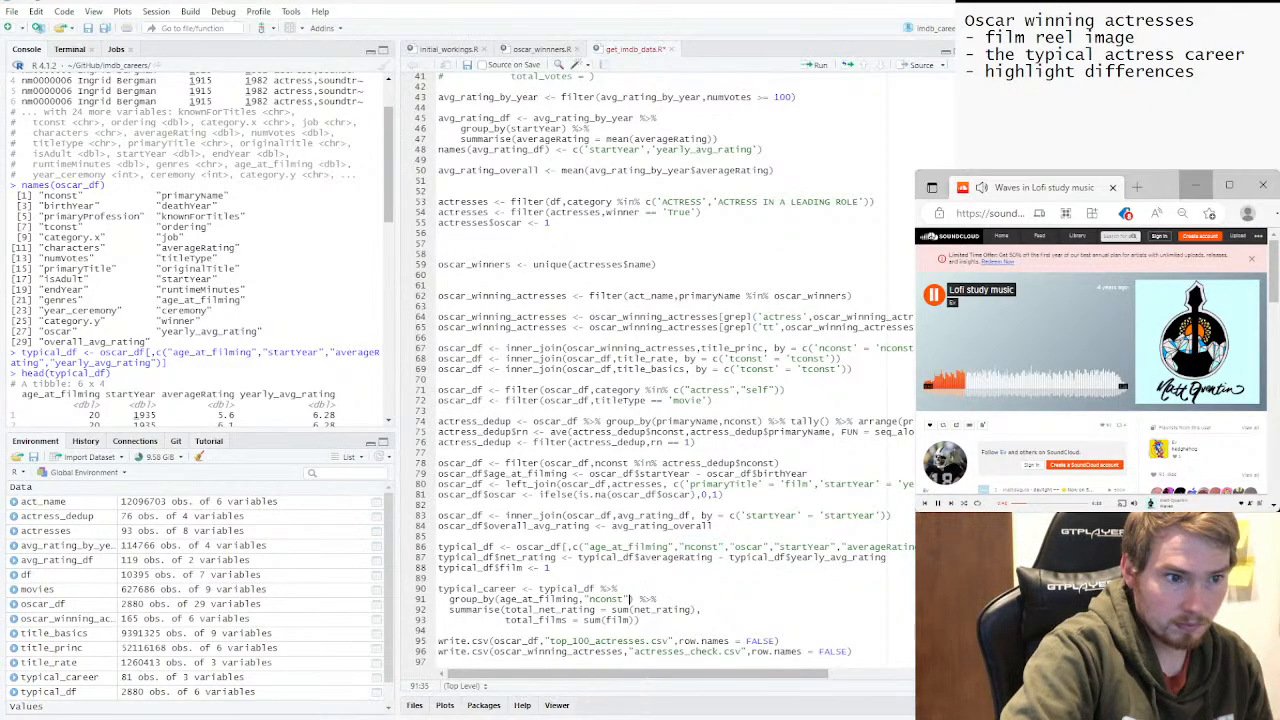
key(BackSpace)
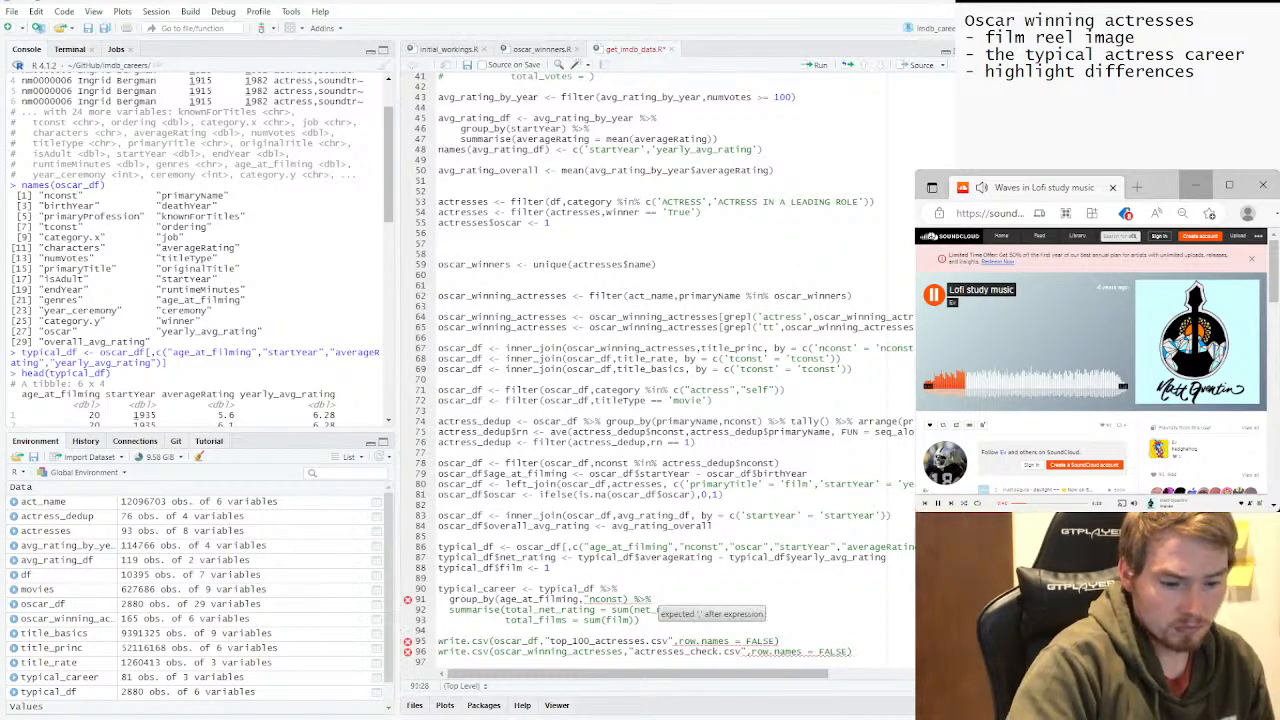
key(BackSpace)
Run the typical_df and typical_career code blocks, and preview the regrouped table with head(typical_career) in the console.
click(642, 620)
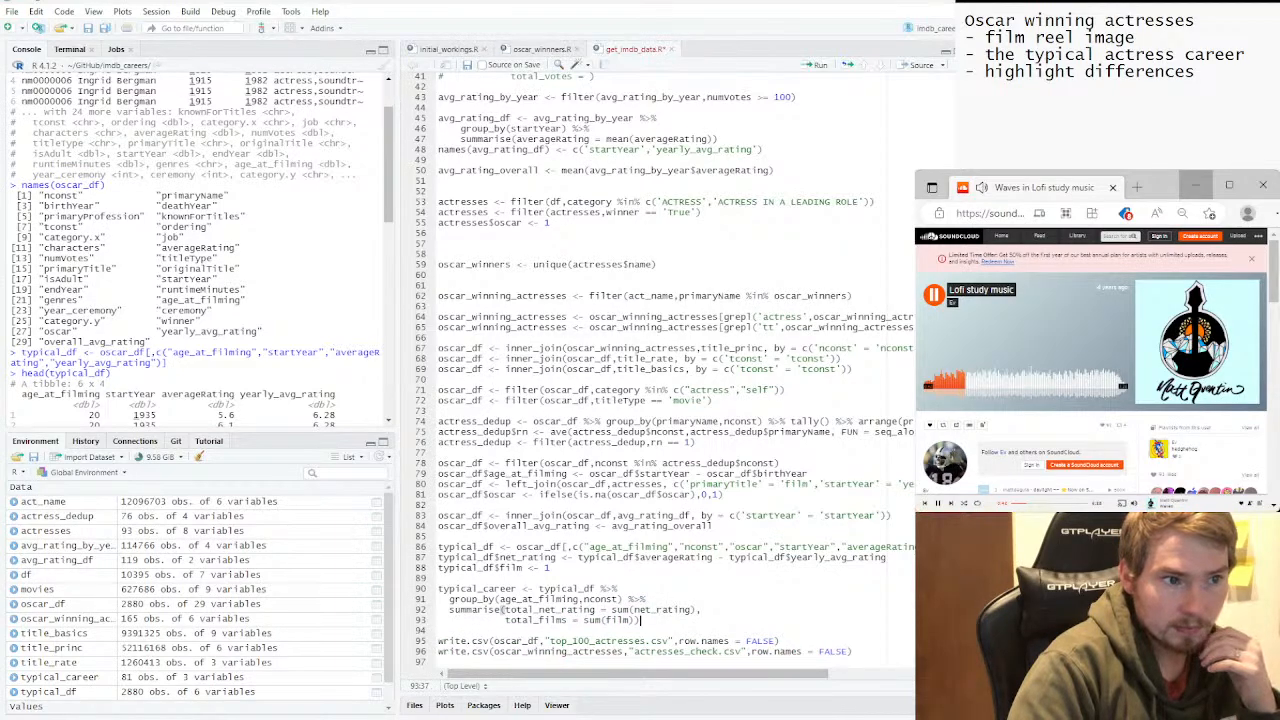
drag(438, 547, 640, 630)
key(ctrl+Return)
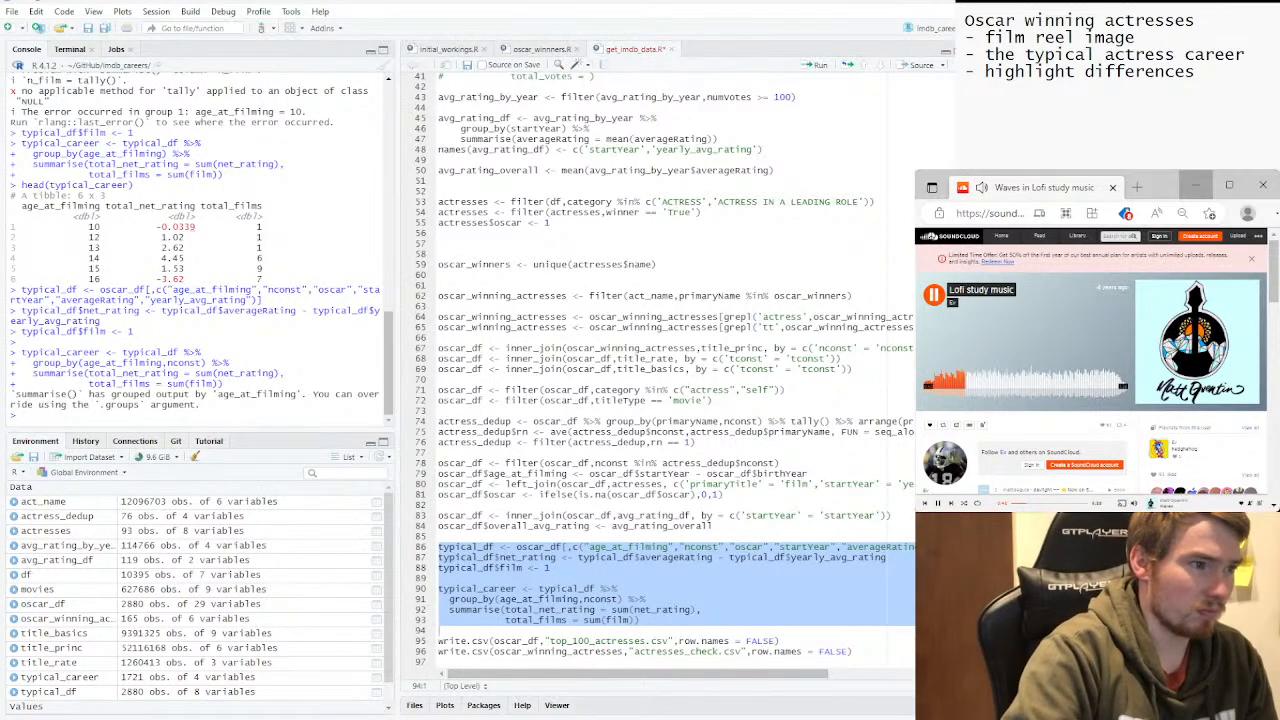
text(head(typical_career))
key(Return)
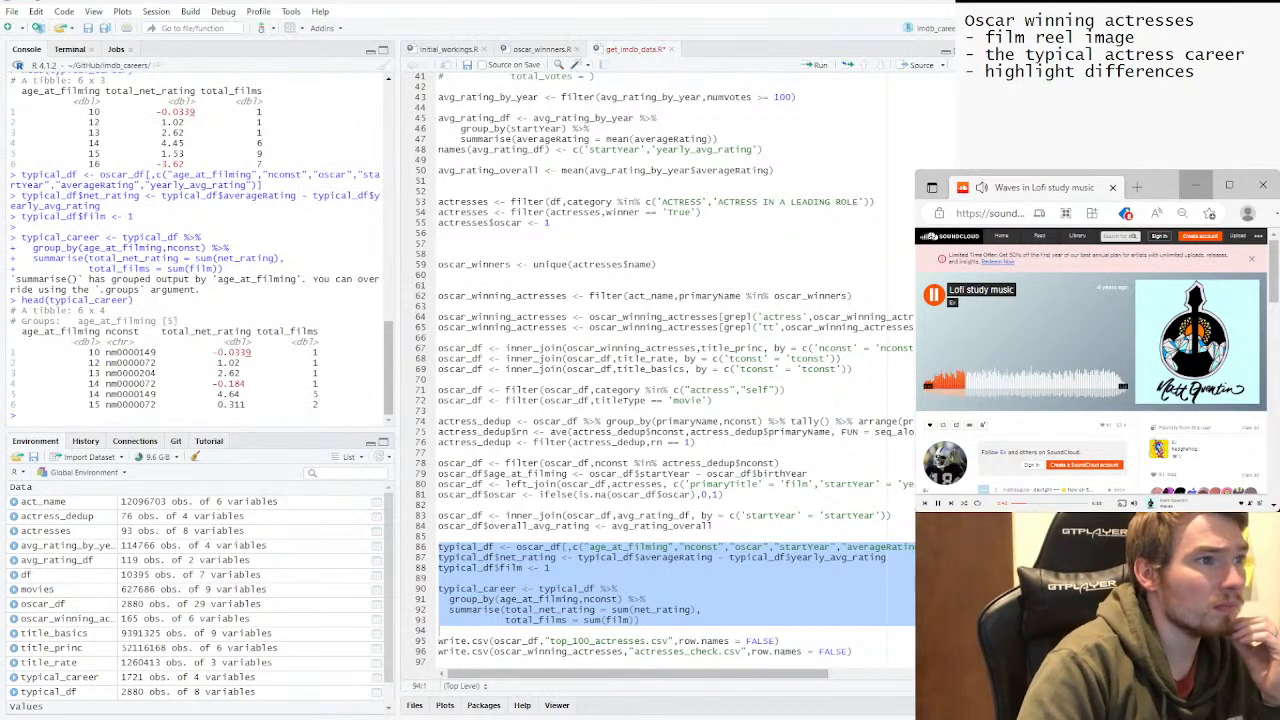
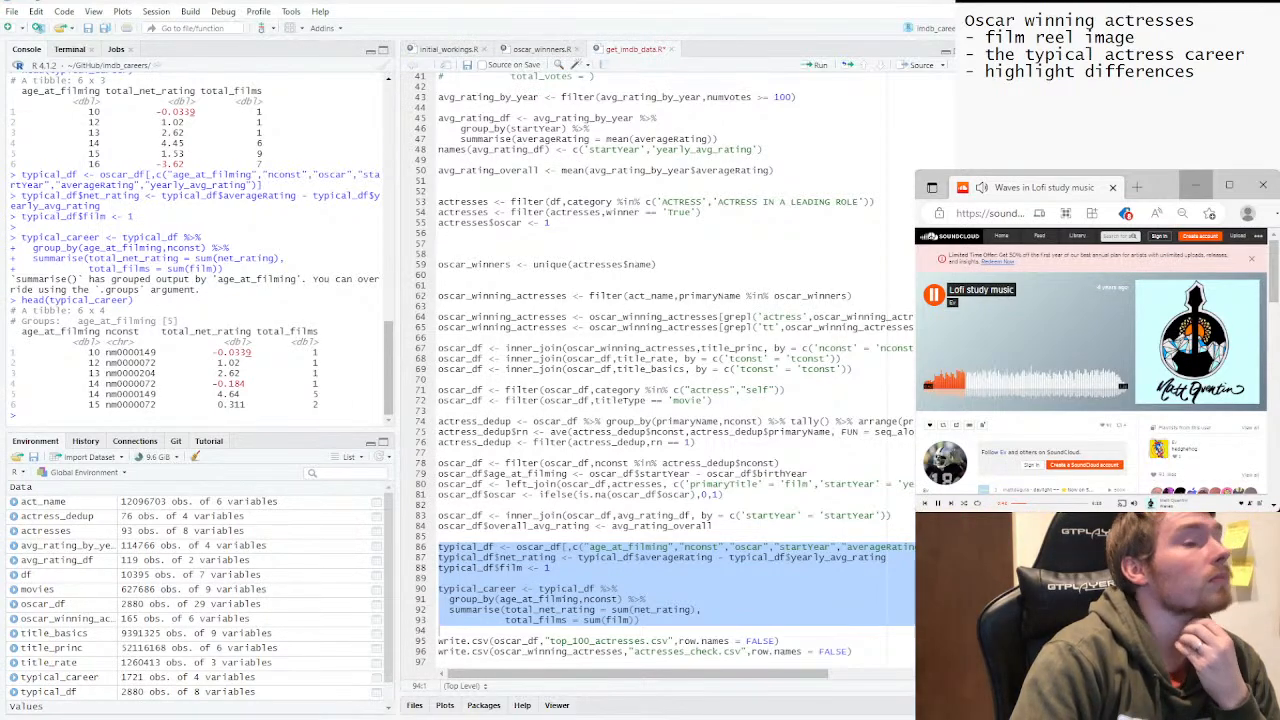
Switch to Chrome and search Google in a new tab for "r dplyr count distinct by group".
click(639, 609)
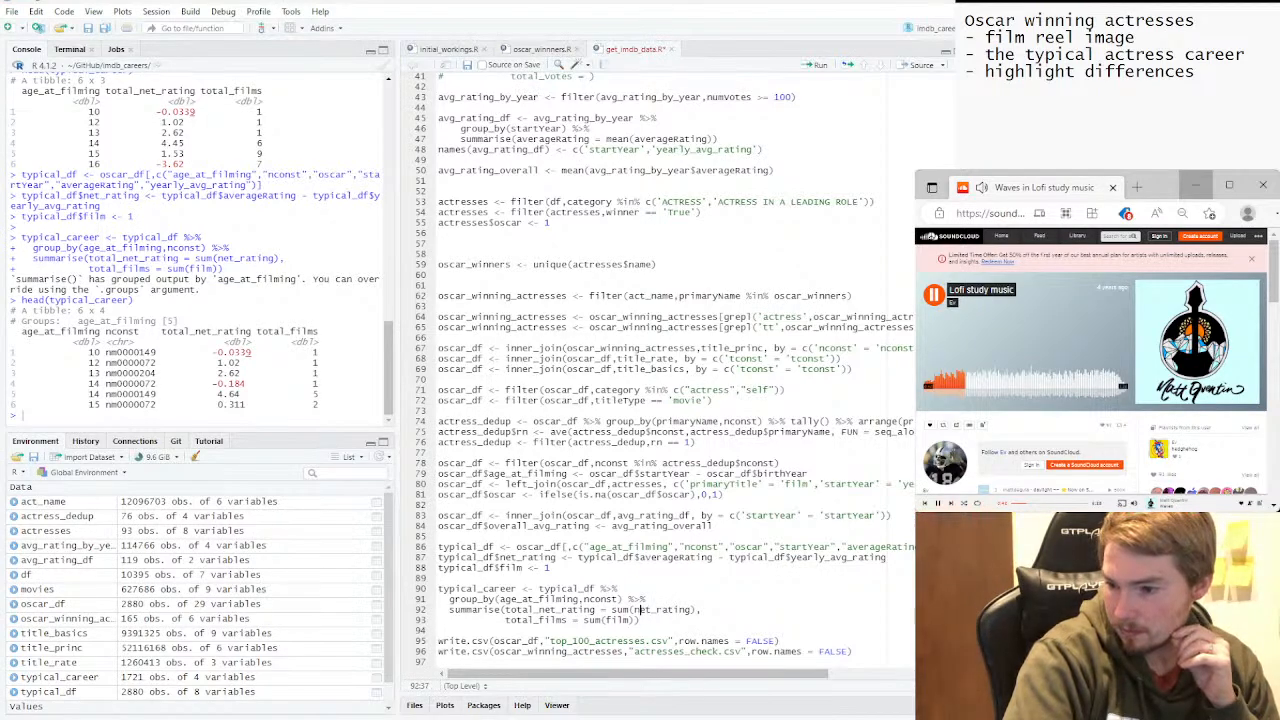
key(alt+Tab)
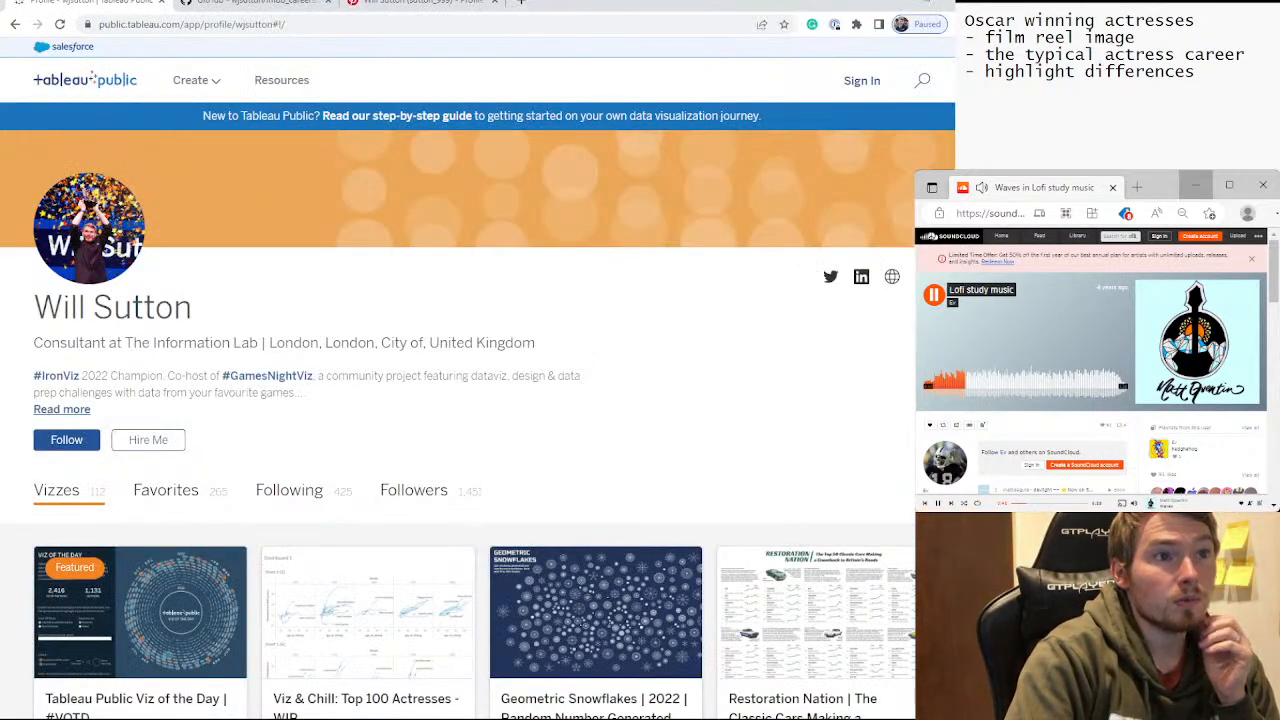
key(ctrl+t)
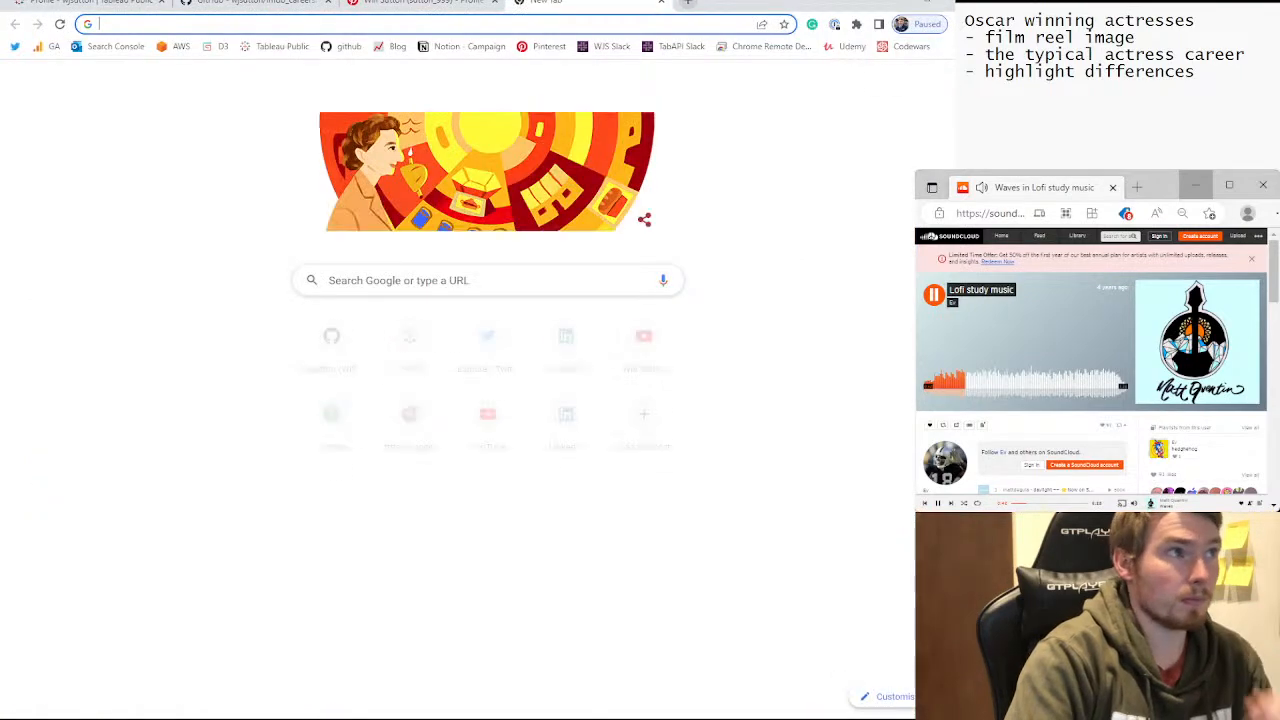
text(r)
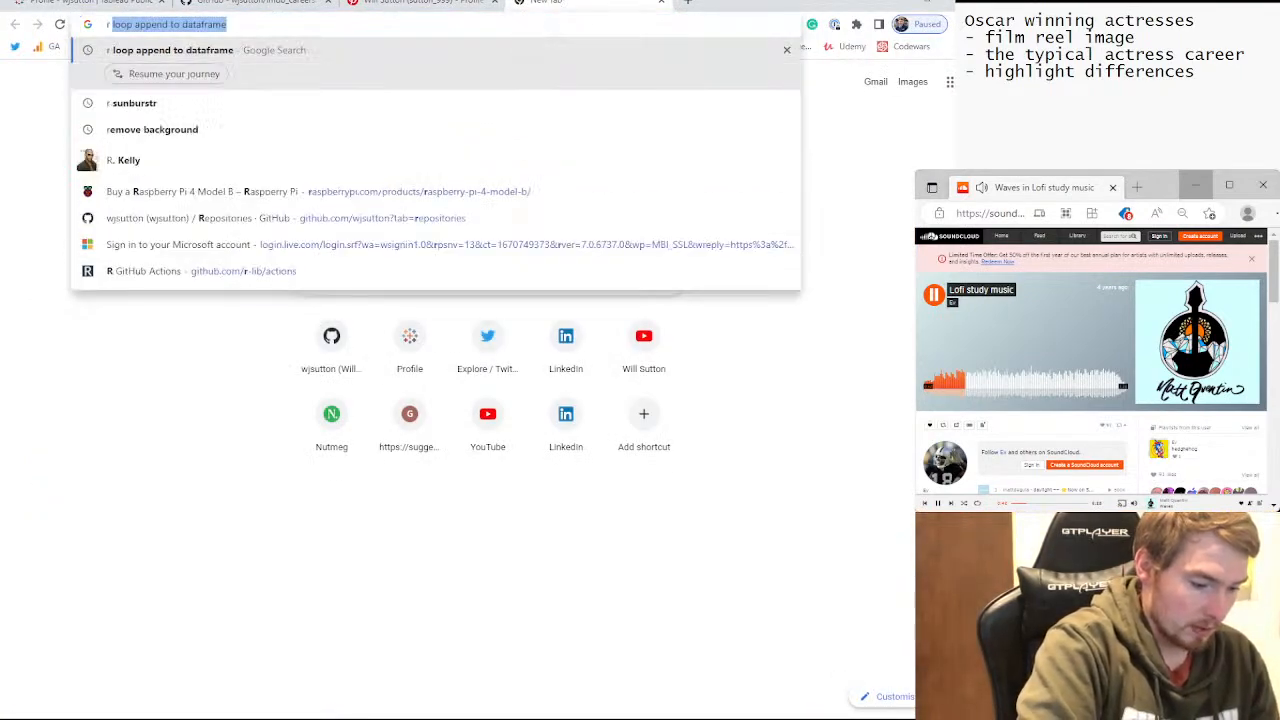
text( dplyr)
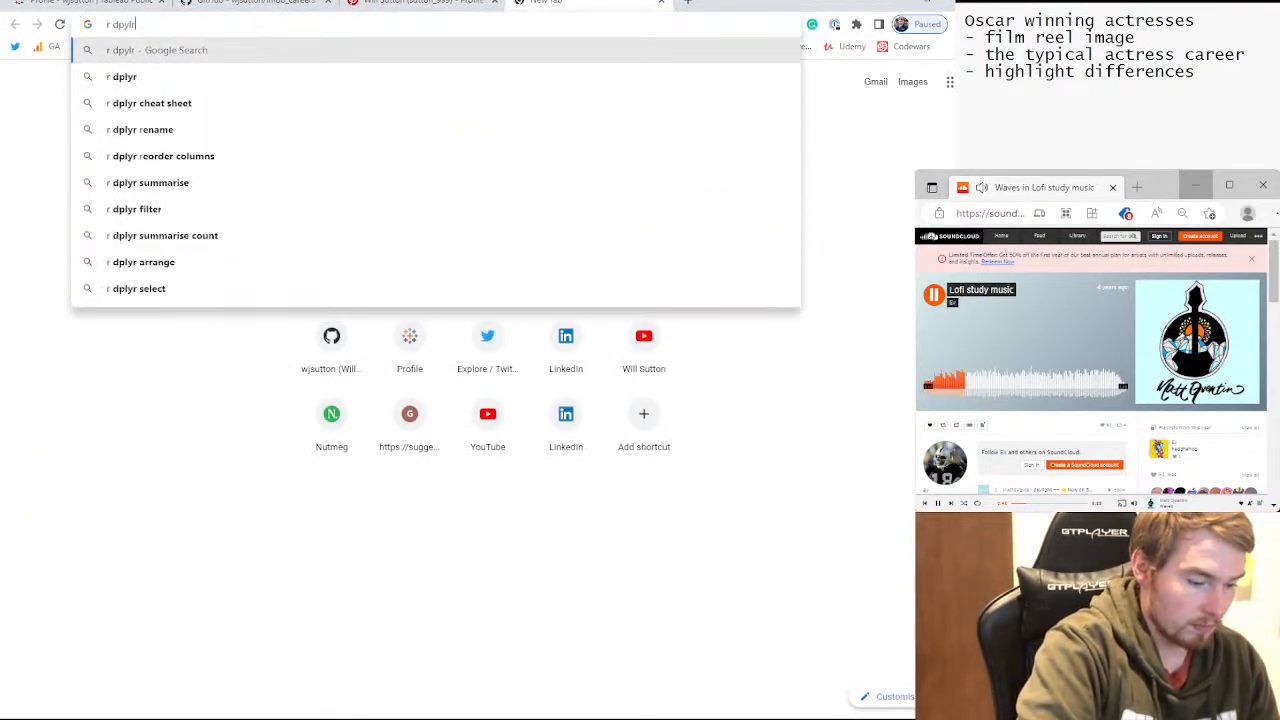
text( co)
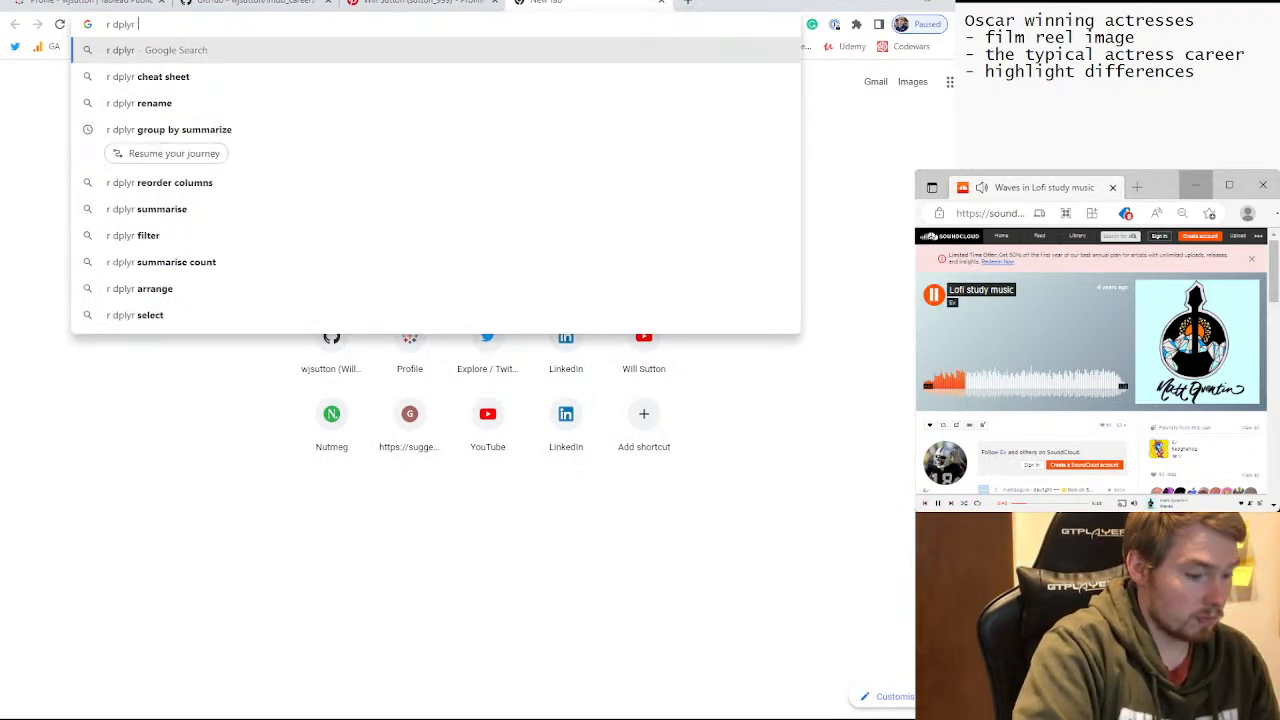
text(unt dist)
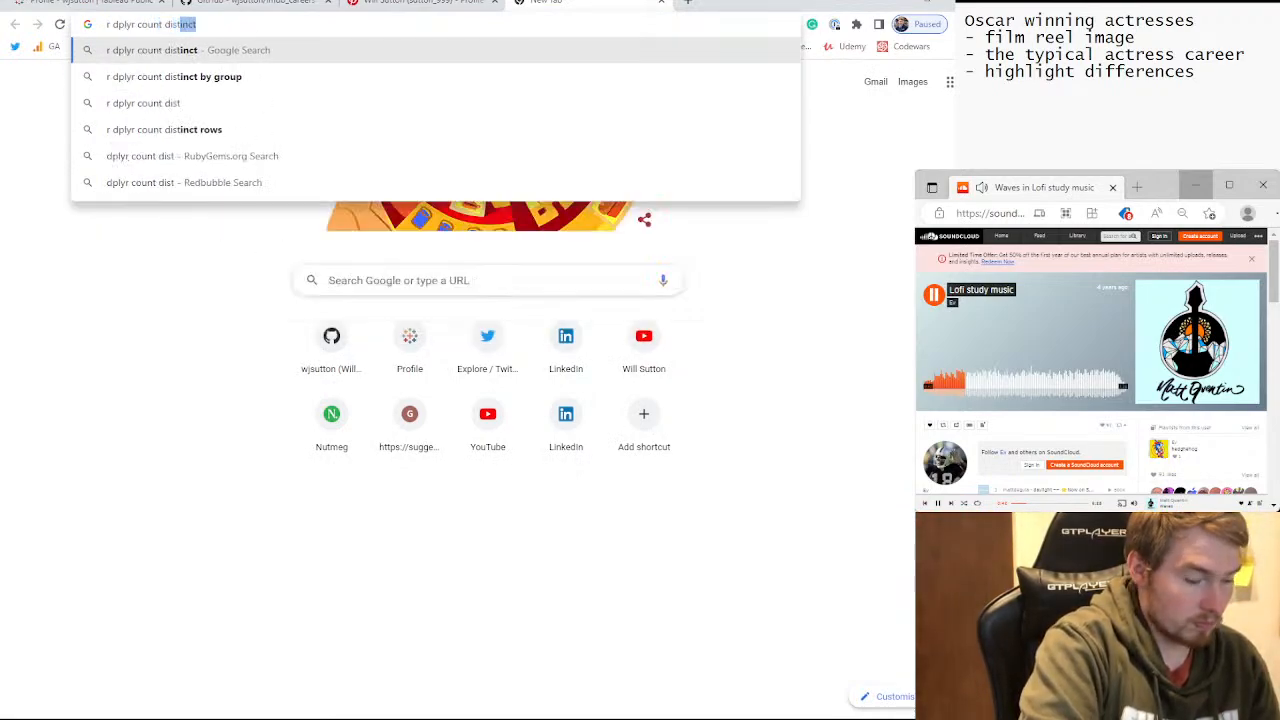
text(inct)
key(Down)
key(Return)
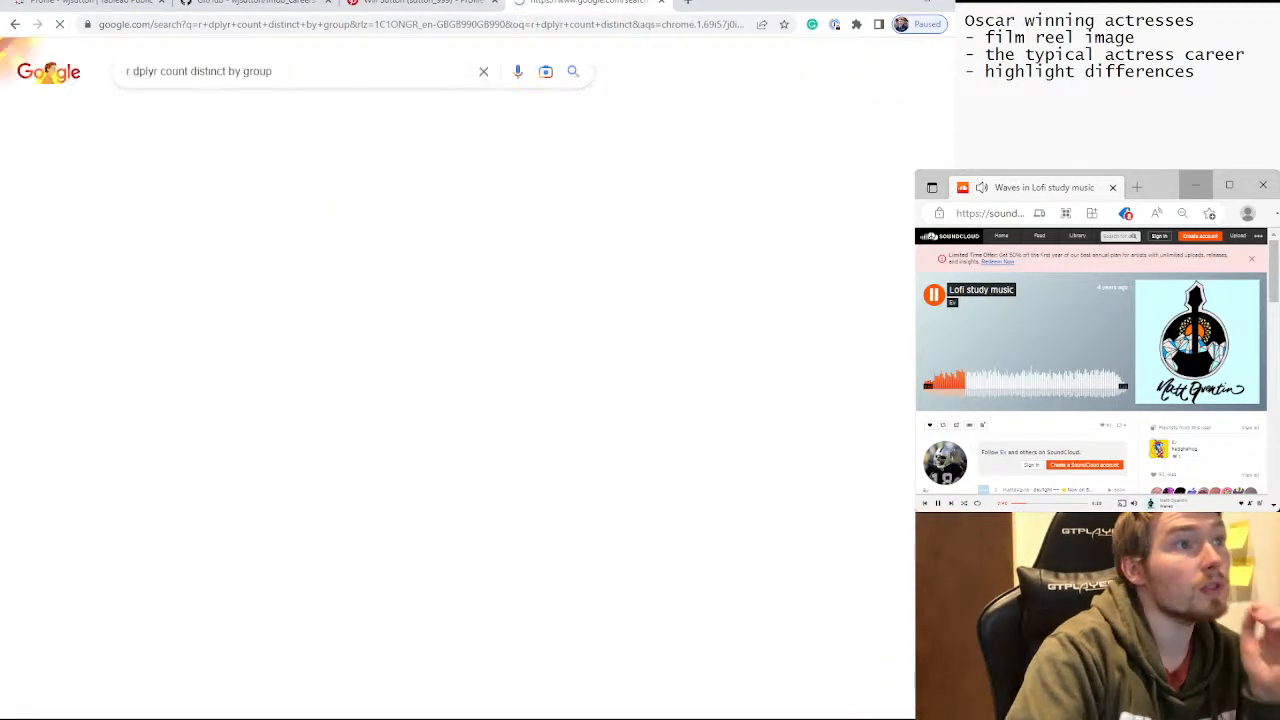
Open the Stack Overflow question "Get dplyr count of distinct in a readable way" and copy "Unique_Elements = n_distinct(aa)" from its answer.
click(558, 578)
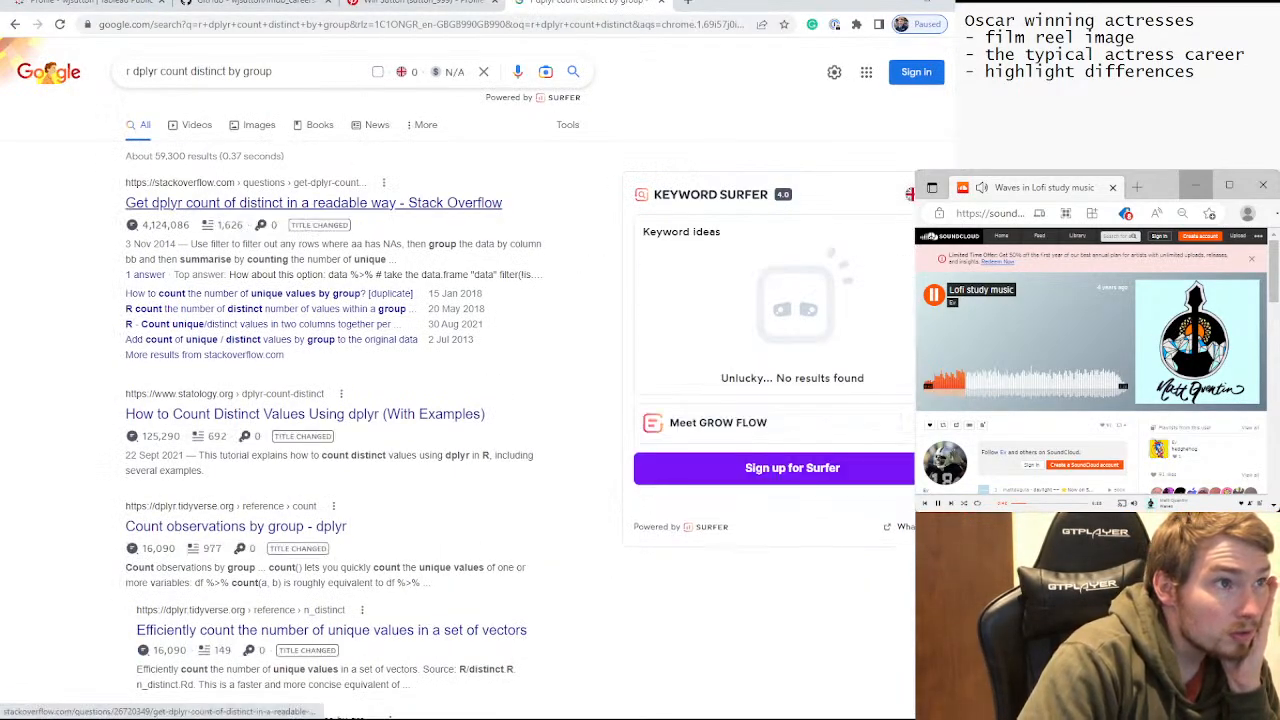
click(300, 202)
click(158, 640)
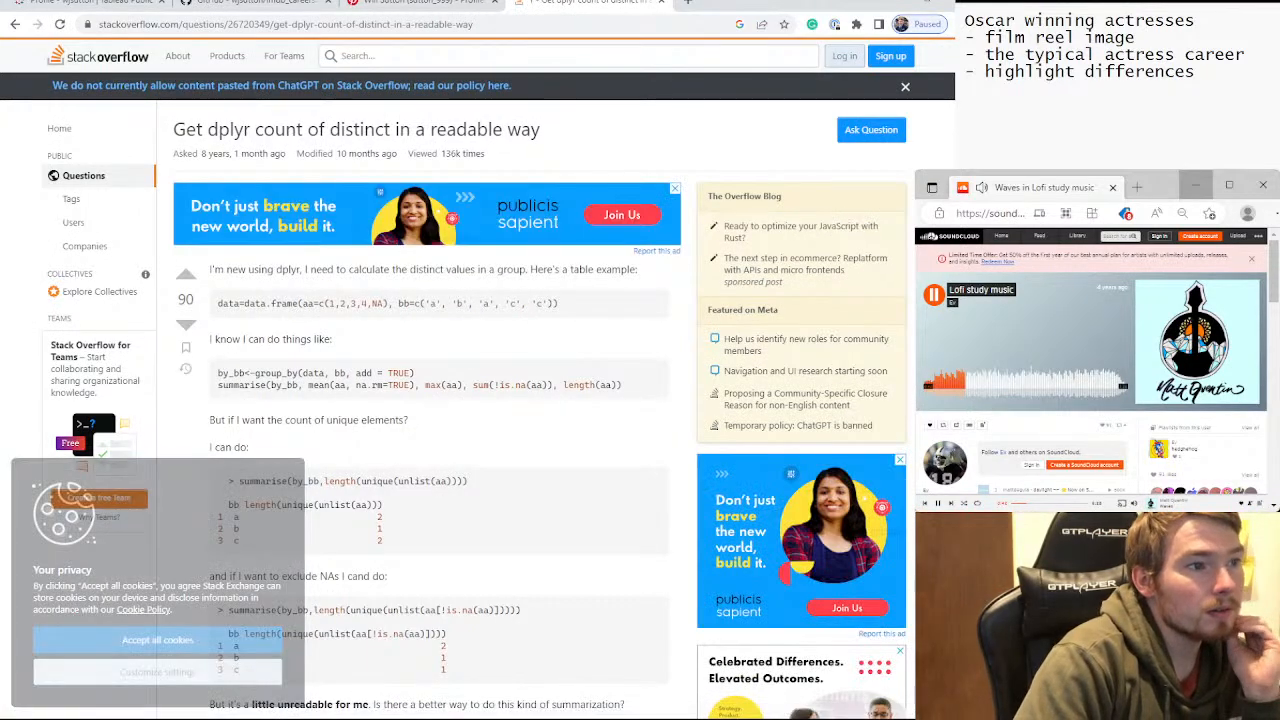
scroll(540, 400, down, 5)
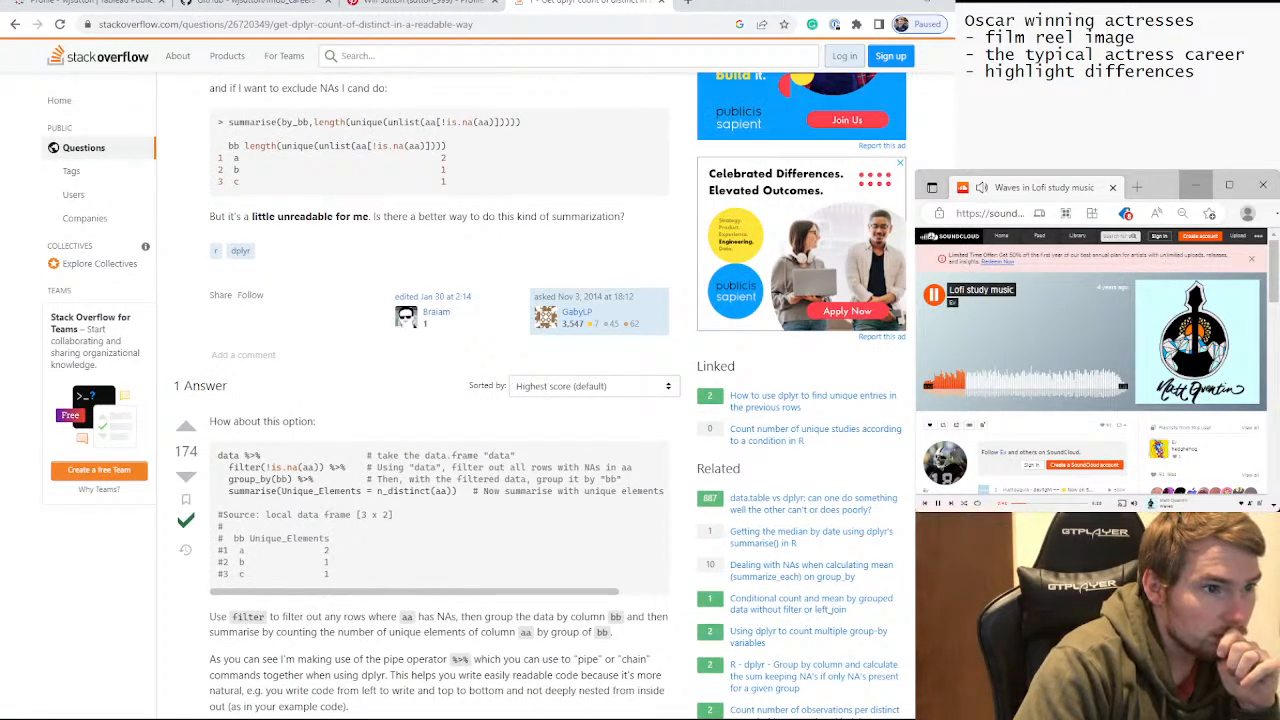
mouse_move(455, 491)
mouse_down()
mouse_move(282, 491)
mouse_move(455, 491)
mouse_up()
key(ctrl+c)
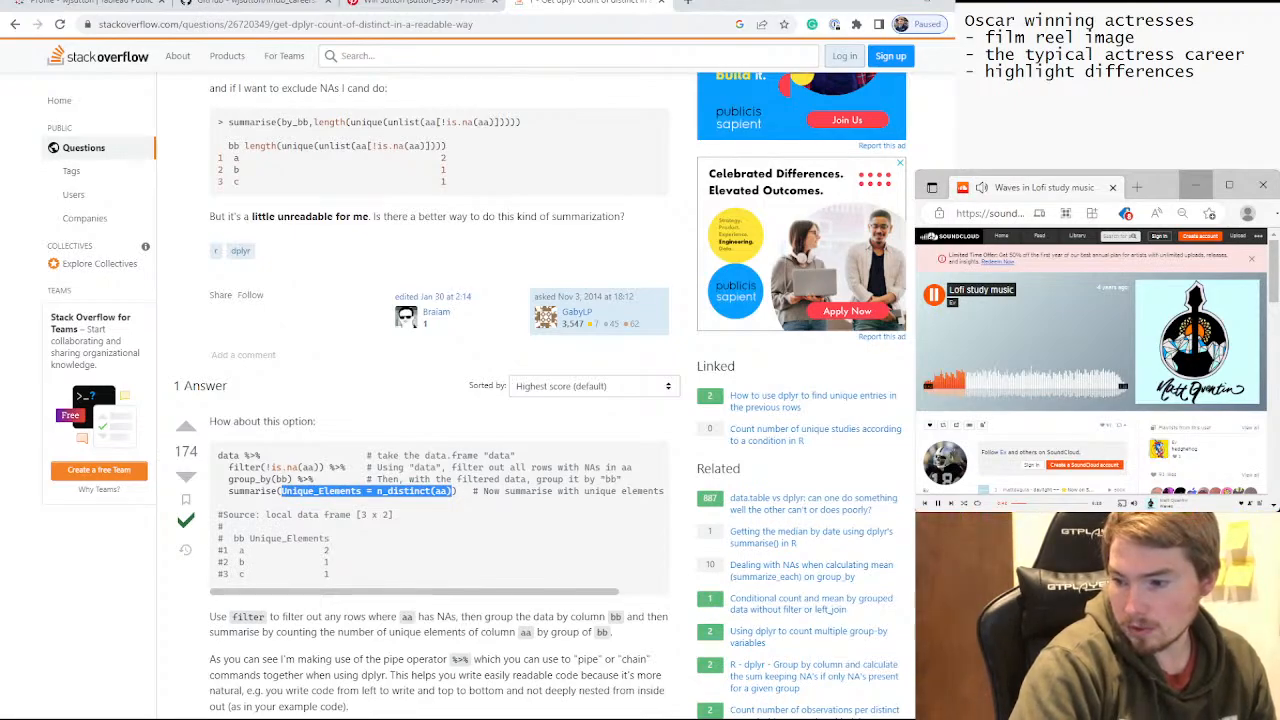
Switch back to RStudio and paste the copied n_distinct snippet on its own line below the typical_career summary.
key(alt+Tab)
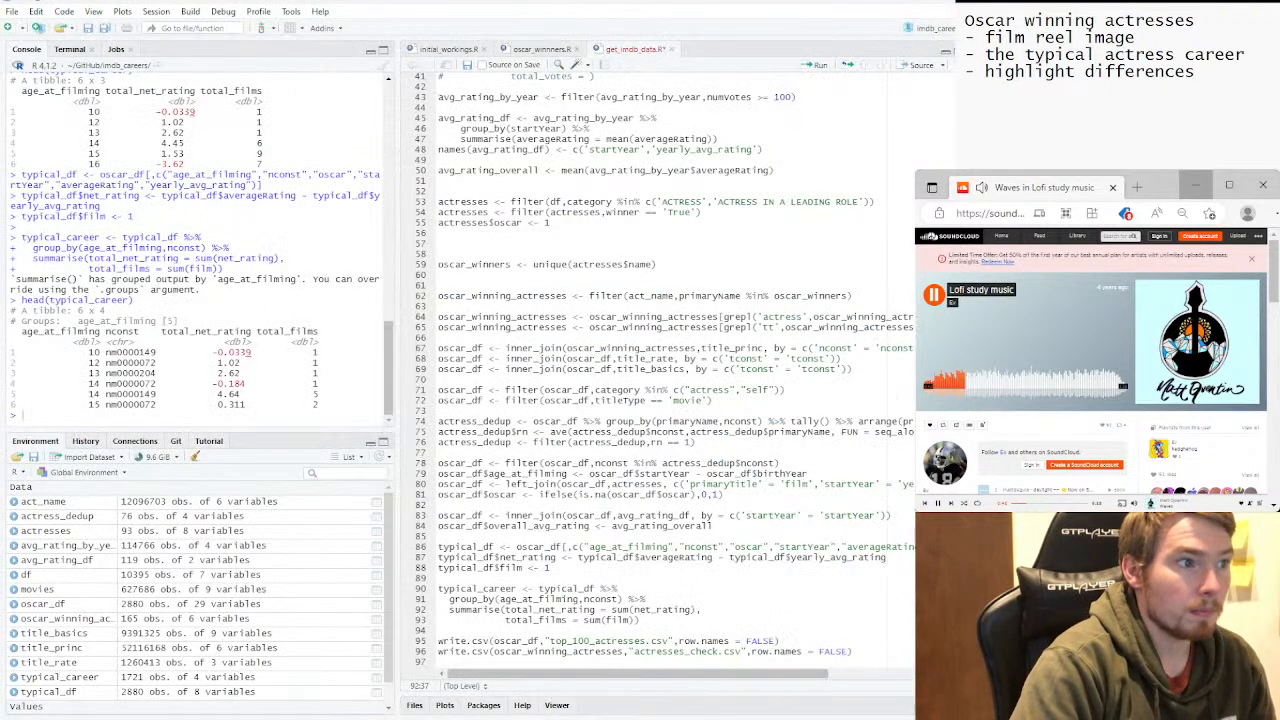
key(Down)
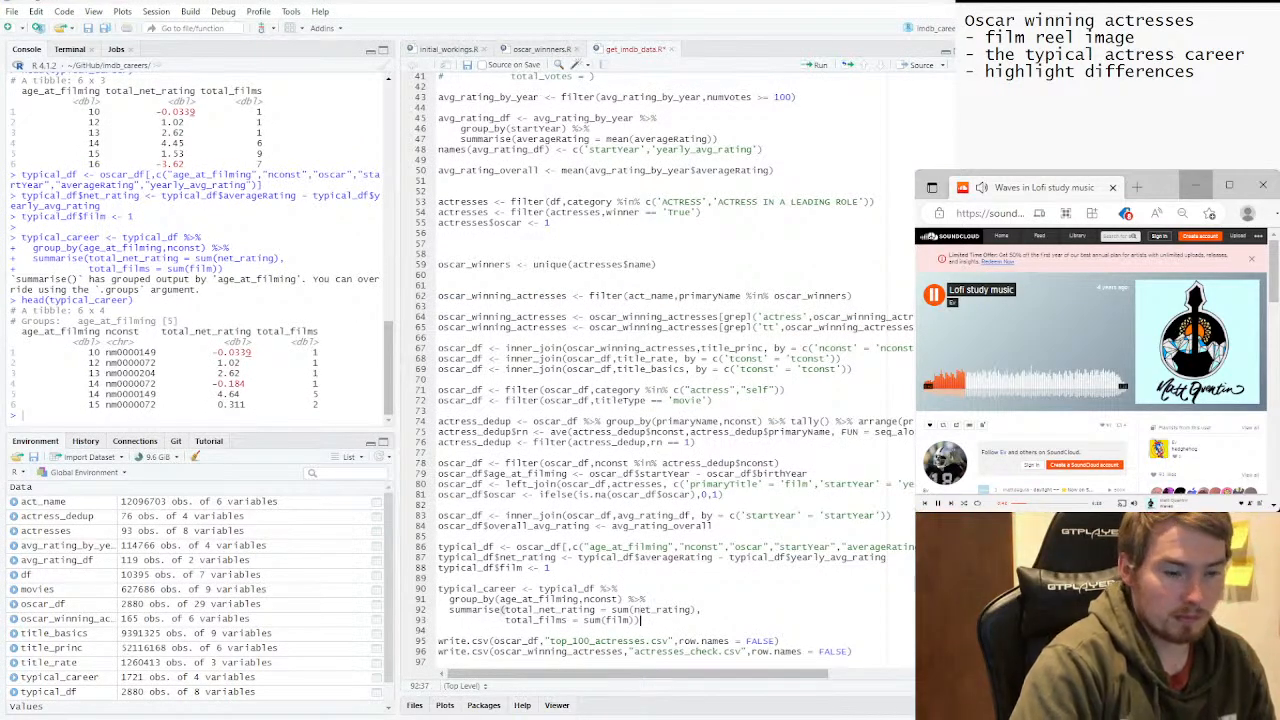
key(Return)
key(Return)
key(ctrl+v)
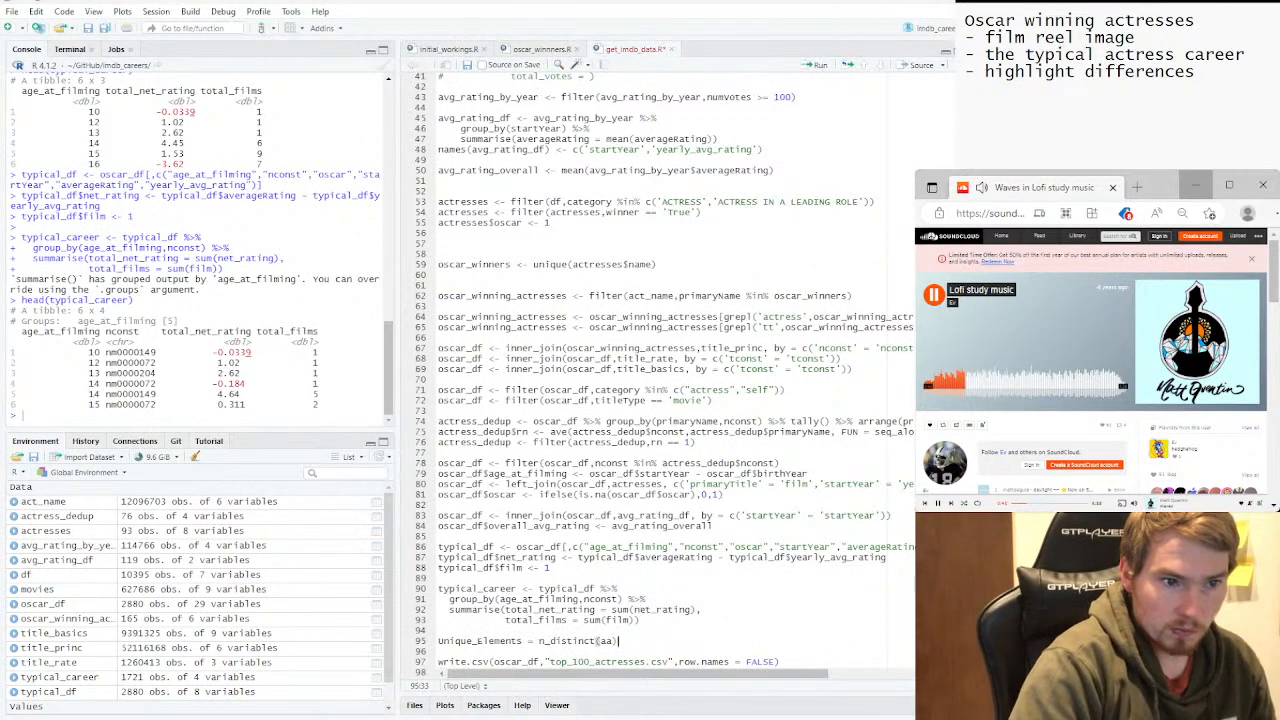
Insert two extra blank lines between the typical_career block and the pasted Unique_Elements line.
click(703, 610)
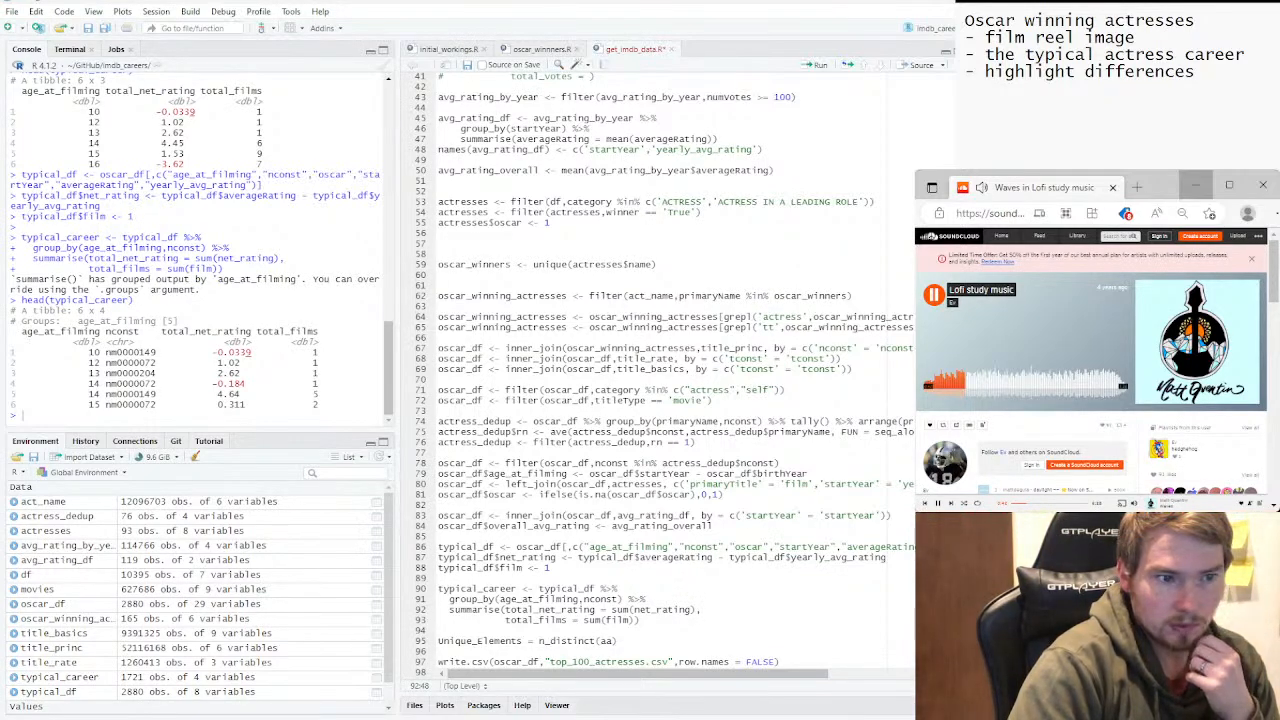
key(Down)
key(Return)
key(Return)
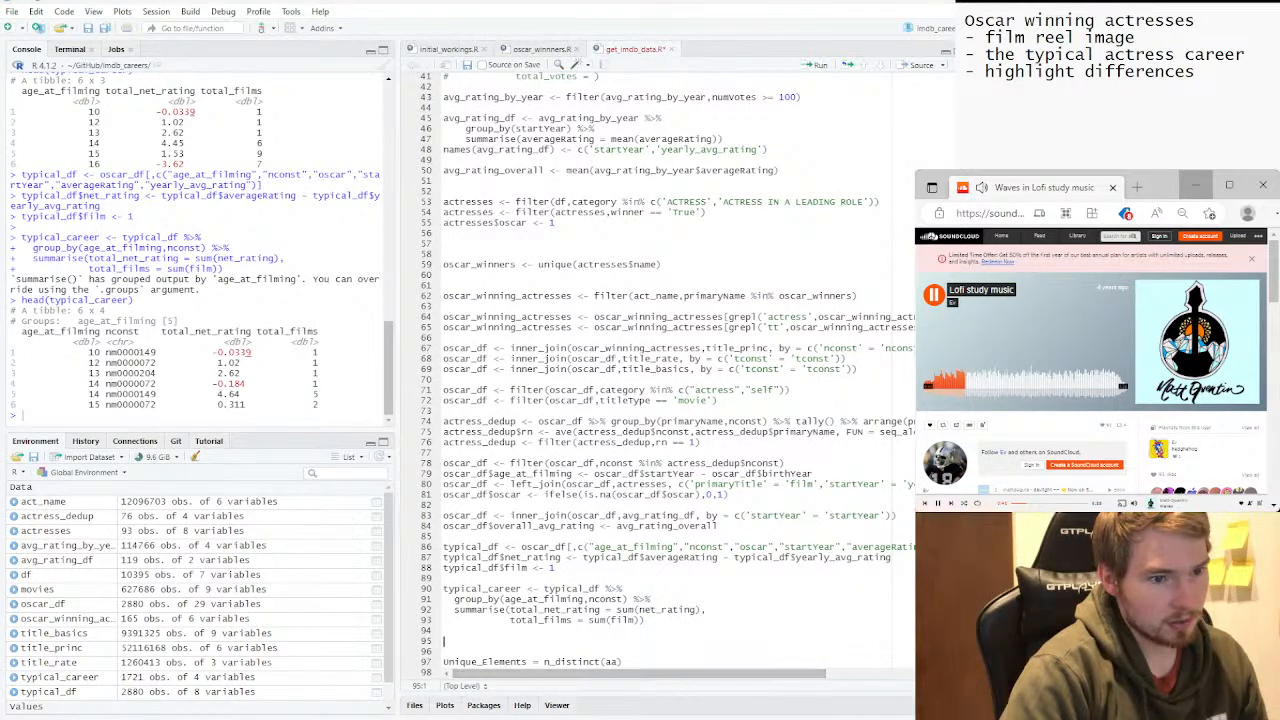
click(624, 662)
drag(623, 662, 477, 662)
click(478, 641)
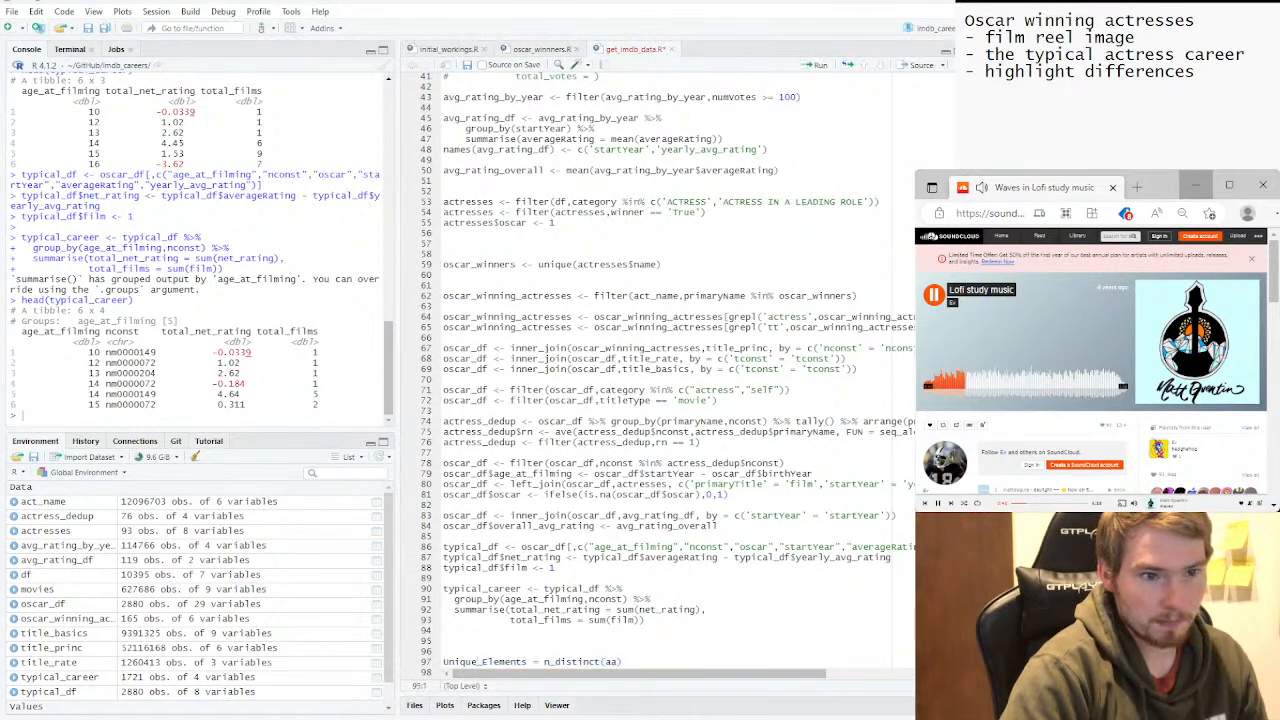
Add a total_actresses = n_distinct(aa) line between total_net_rating and total_films in summarise, copying the function from the pasted snippet.
click(708, 610)
key(Return)
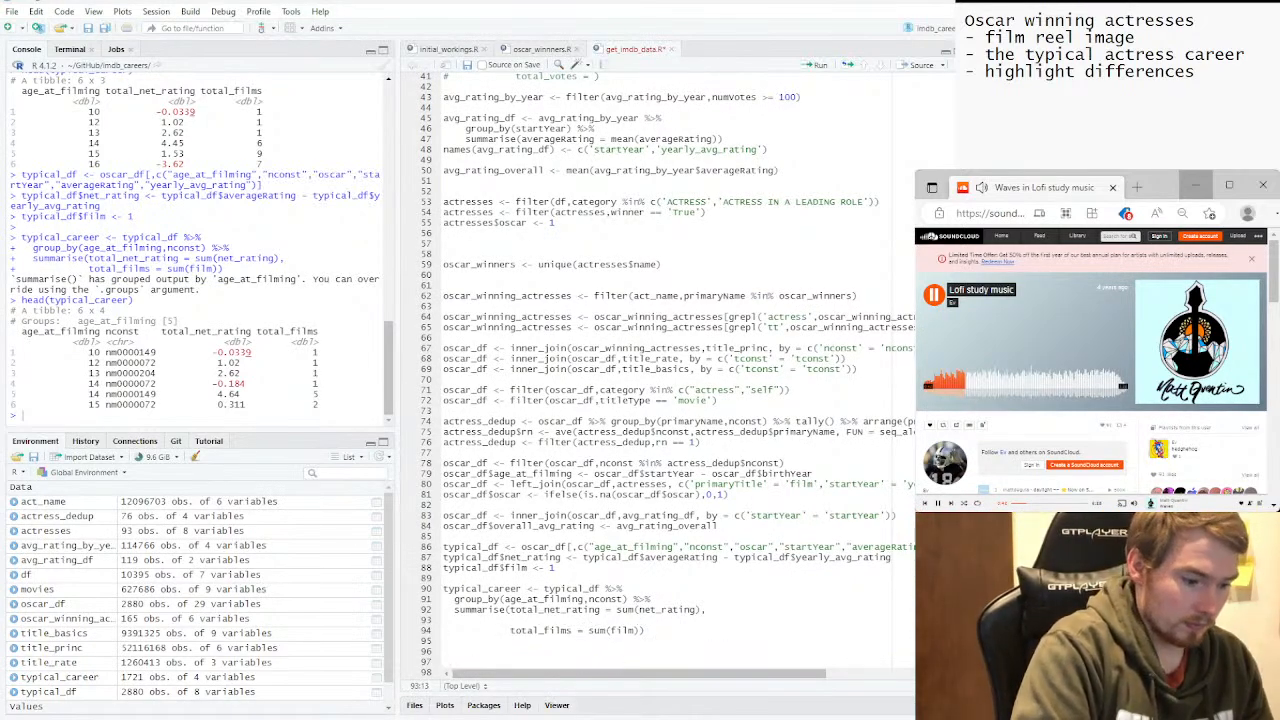
text(total_a)
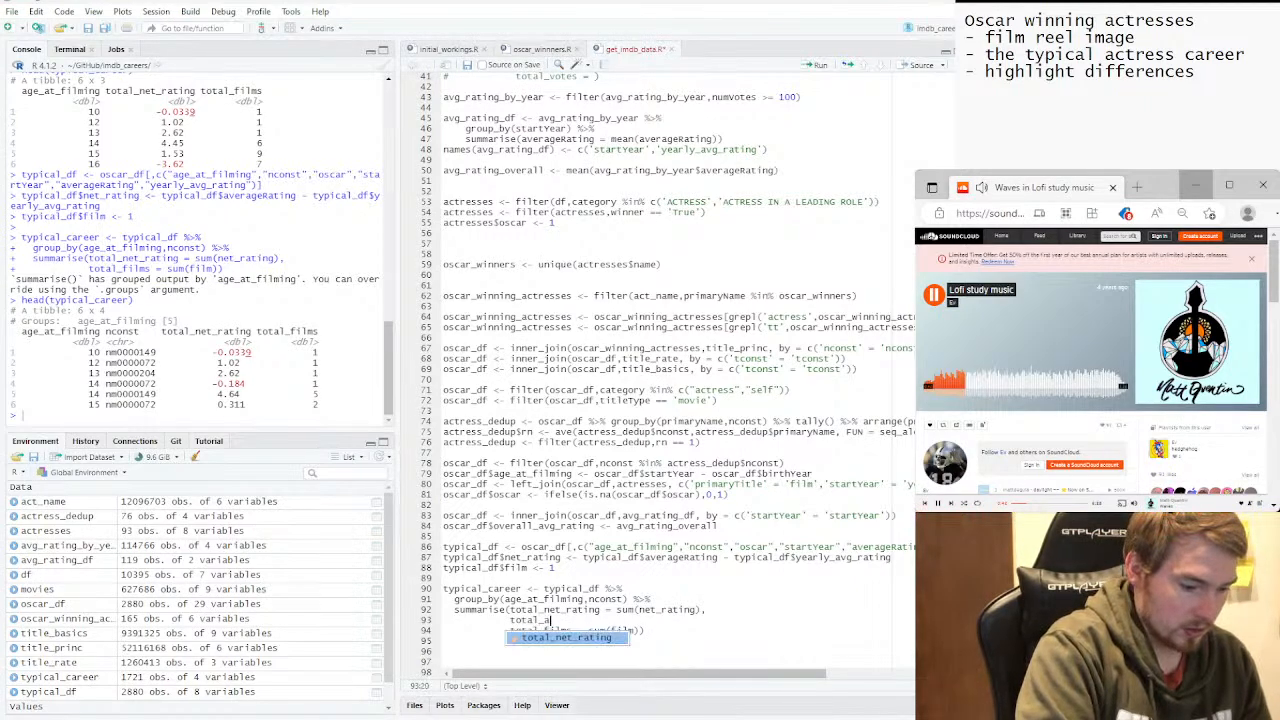
text(ccress)
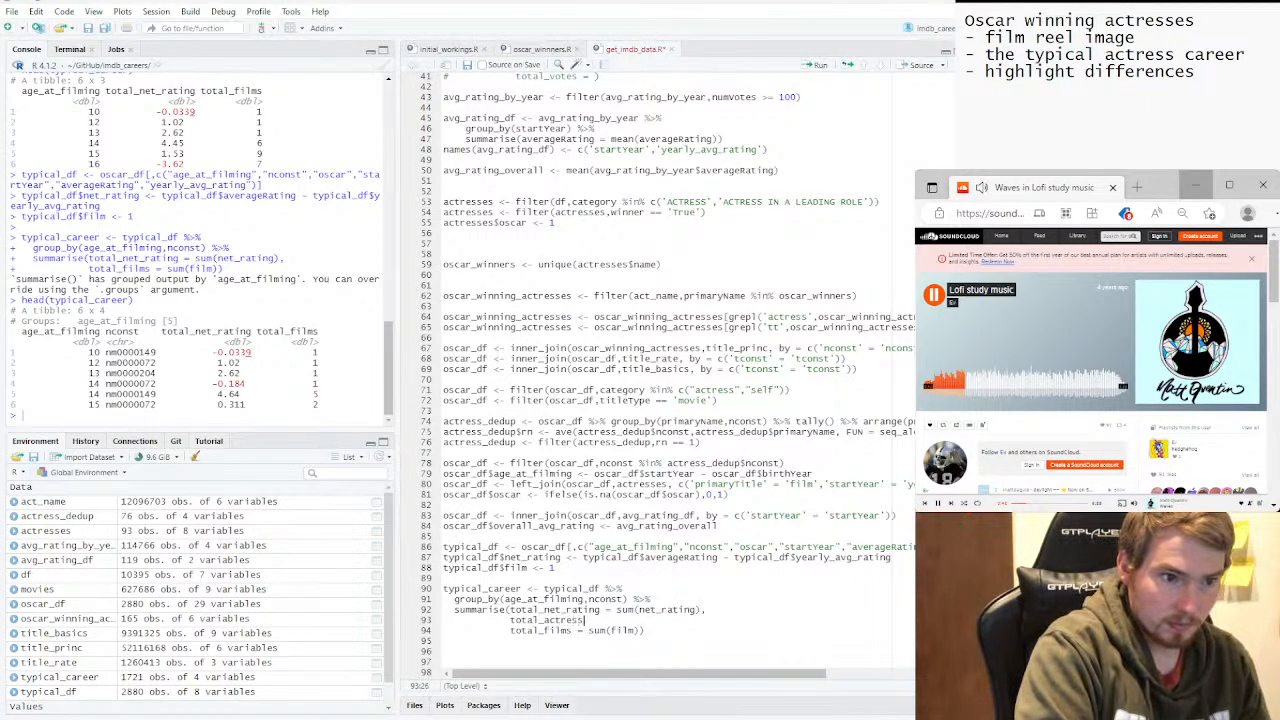
text(es =)
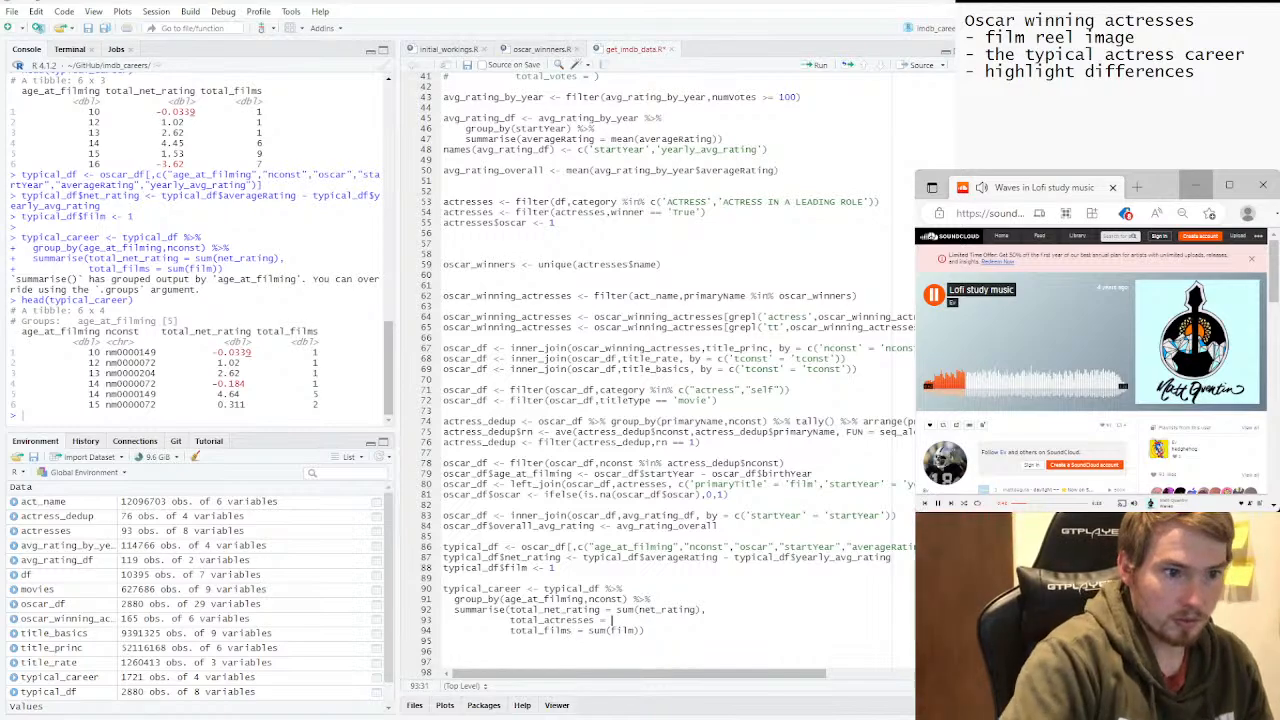
scroll(666, 374, down, 2)
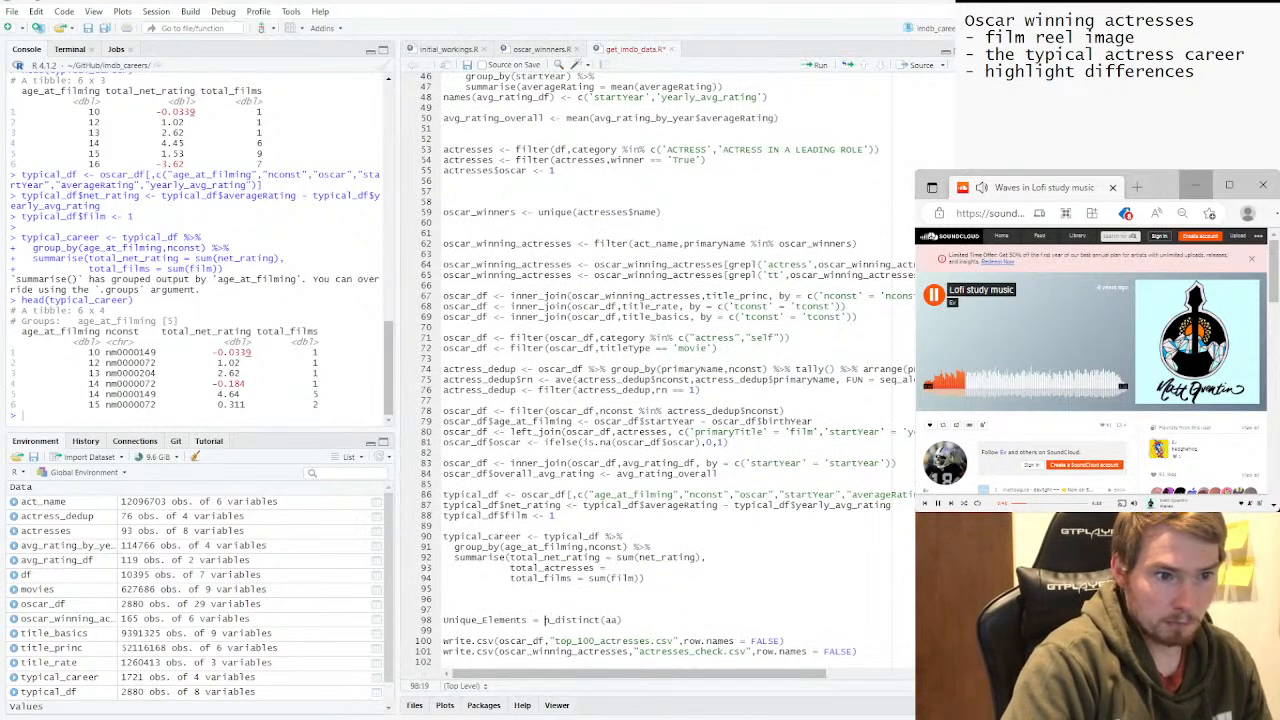
drag(544, 620, 624, 620)
key(ctrl+c)
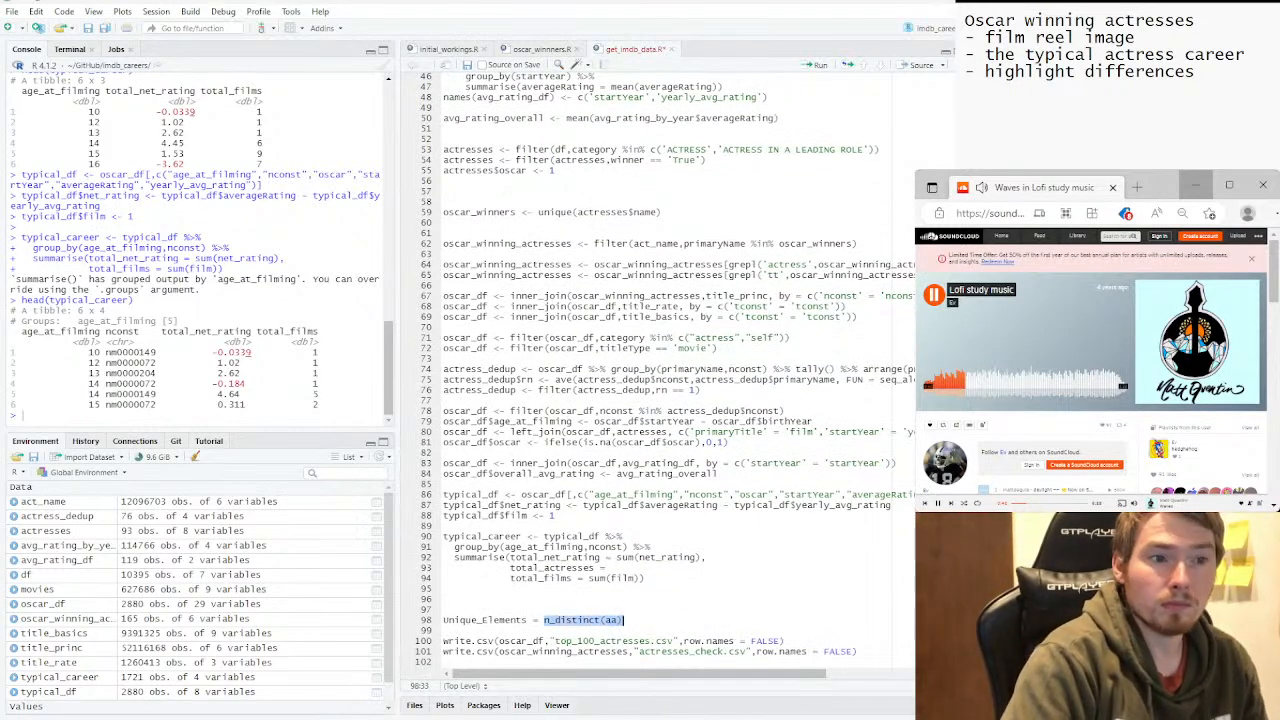
click(613, 568)
key(ctrl+v)
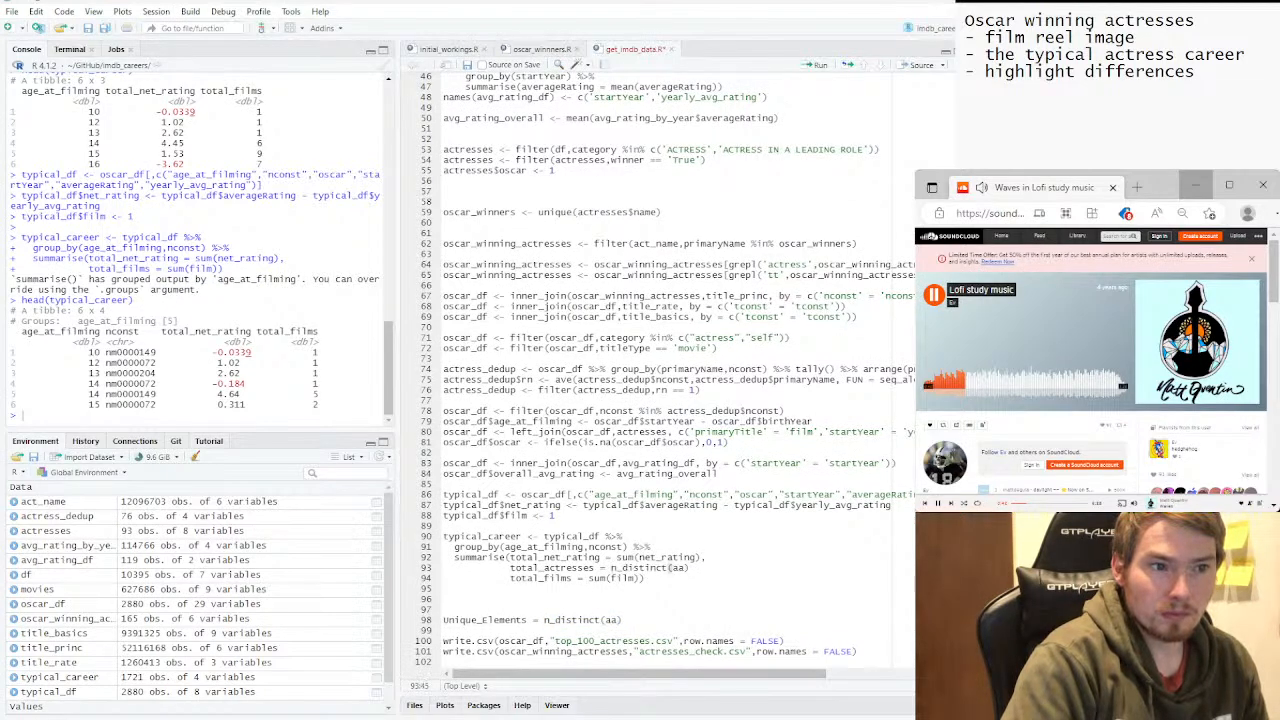
Replace the aa placeholder with nconst inside n_distinct on the total_actresses line, copying it from the group_by call.
drag(588, 547, 624, 547)
key(ctrl+c)
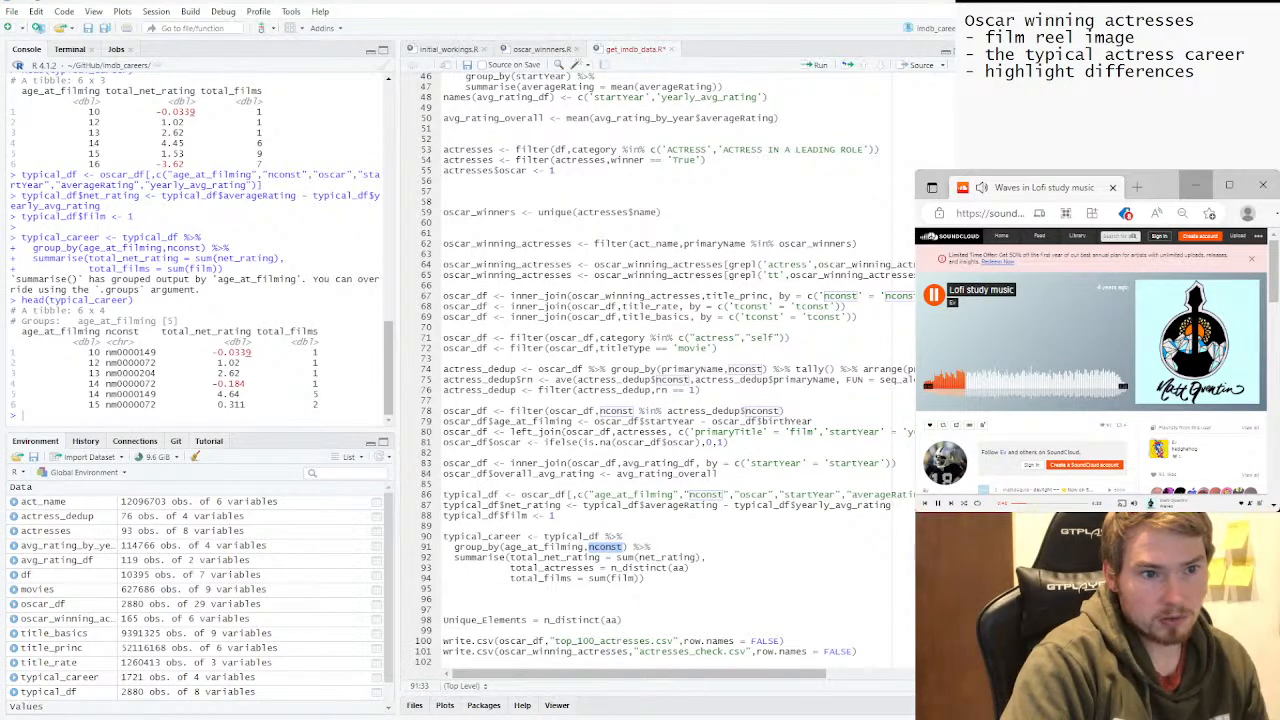
double_click(679, 568)
key(ctrl+v)
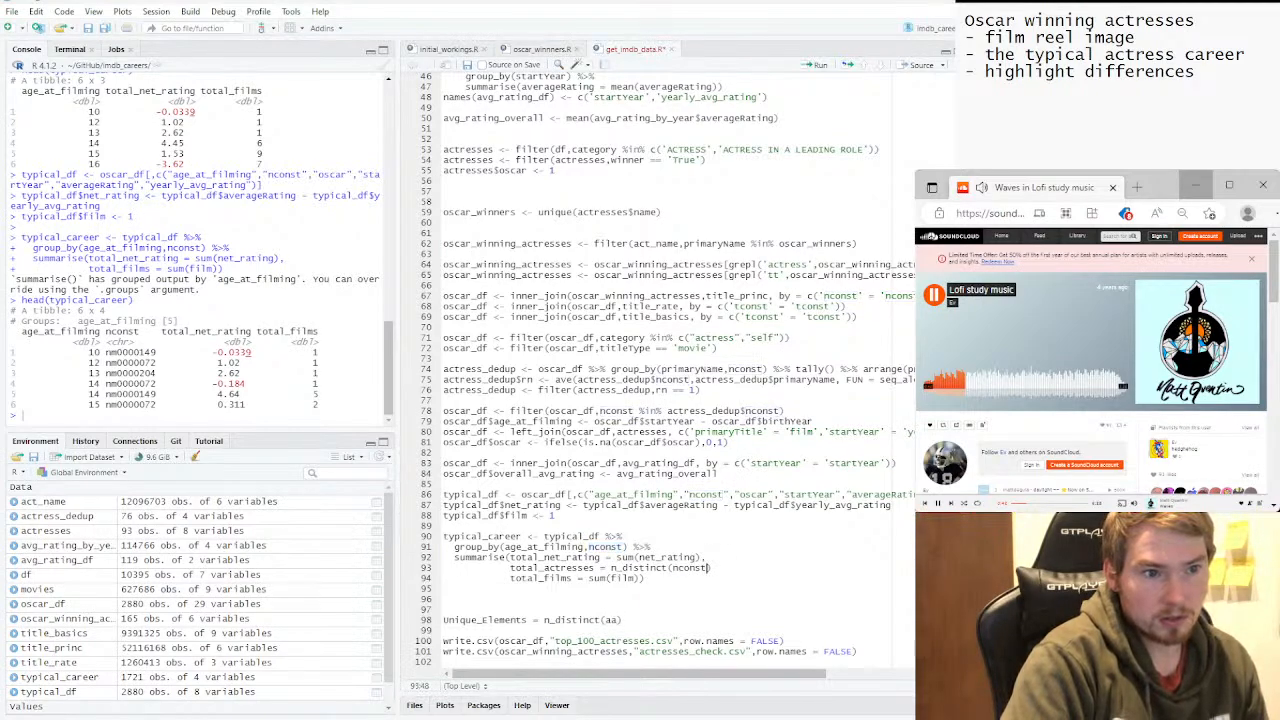
Remove nconst from the group_by call in the typical_career block, keeping age_at_filming as the only grouping column.
click(584, 547)
text())
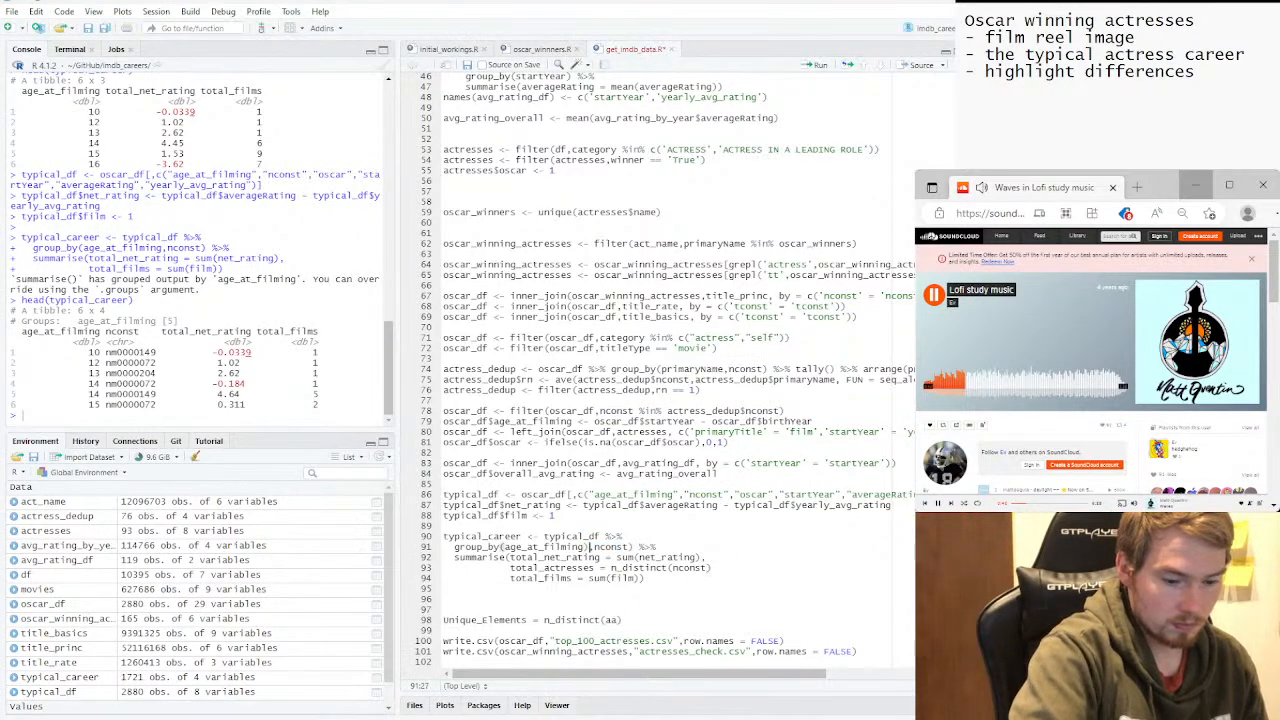
key(Delete)
key(Delete)
key(Delete)
key(Delete)
key(Delete)
key(Delete)
key(Delete)
key(Delete)
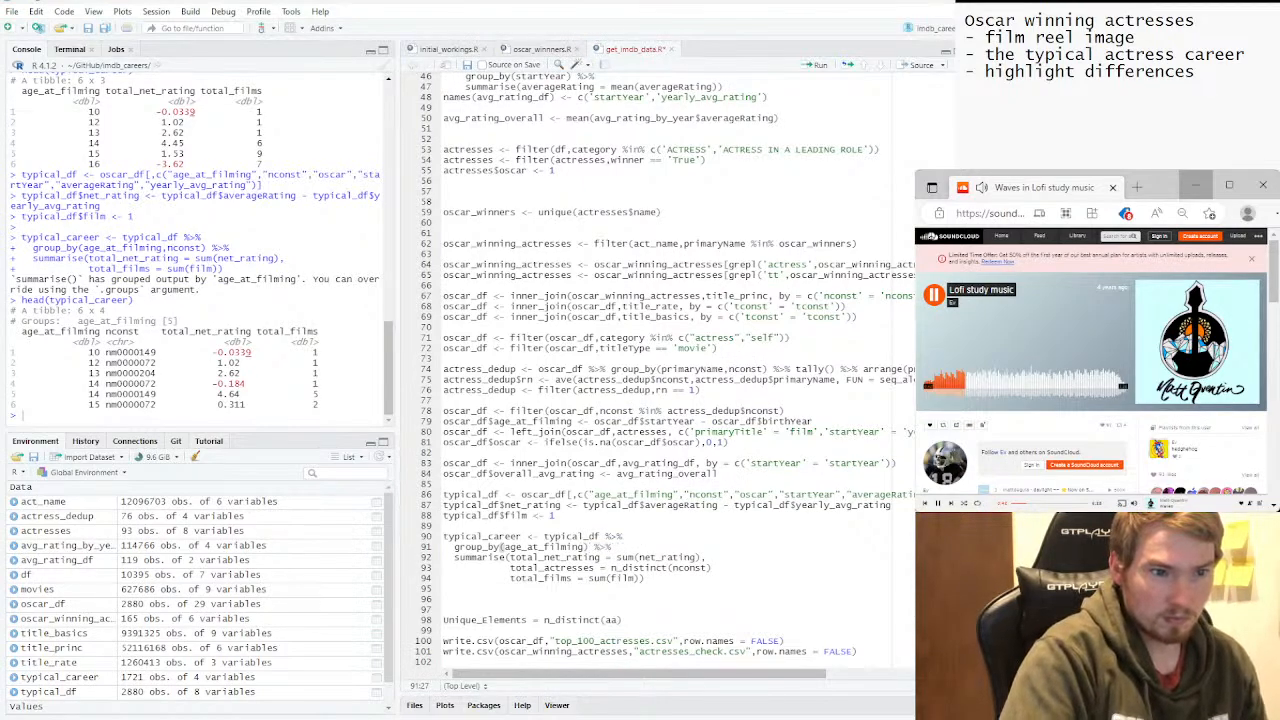
Add the missing comma after n_distinct(nconst) and run the whole typical_career block.
drag(645, 578, 460, 537)
click(611, 568)
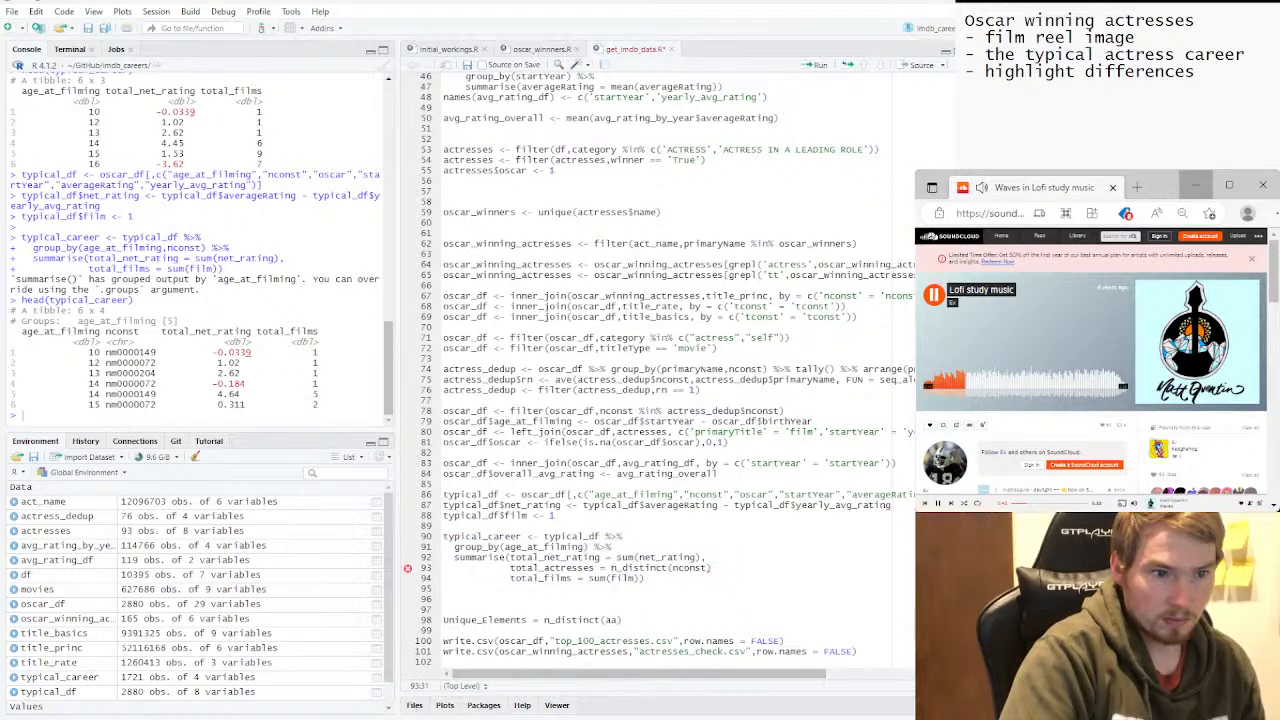
click(712, 568)
text(,)
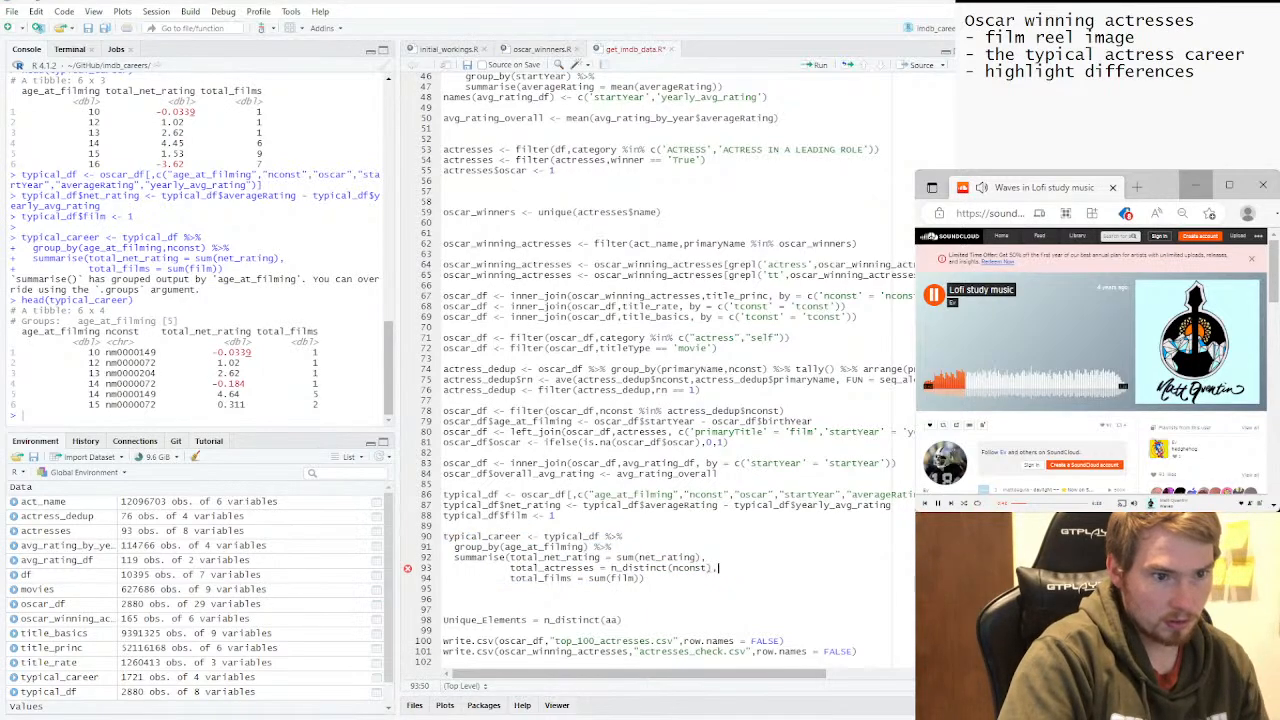
drag(645, 578, 443, 537)
key(ctrl+Return)
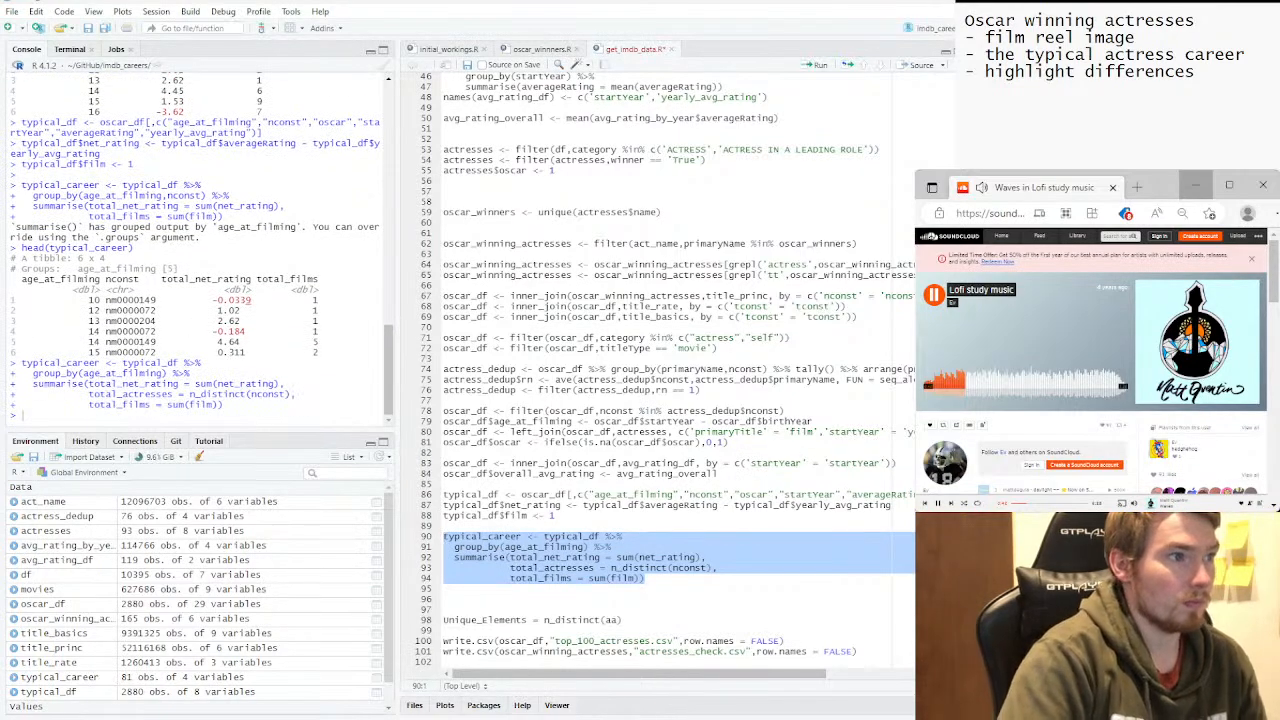
Preview the recalculated summary in the console with head(typical_career).
key(Up)
key(Up)
key(Return)
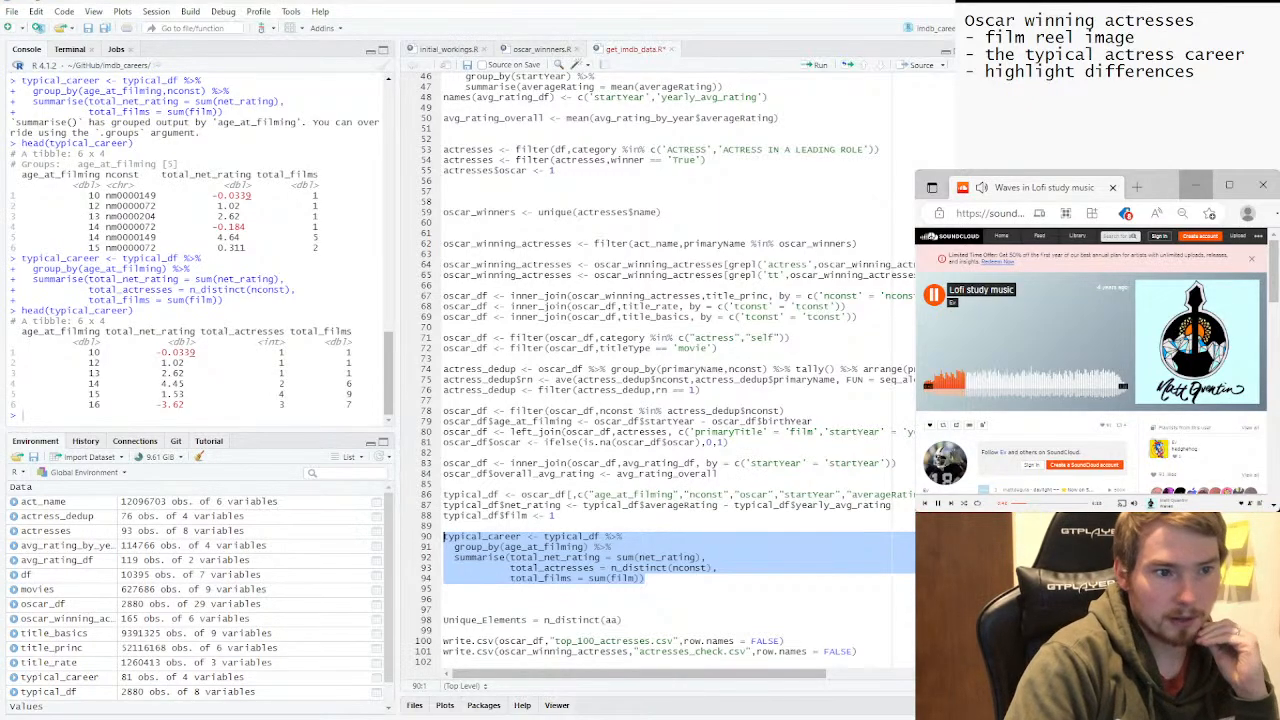
Begin a new assignment below the typical_career block reading "typical_career$avg_net_rating <- ", separated from it by a blank line.
click(562, 558)
click(456, 578)
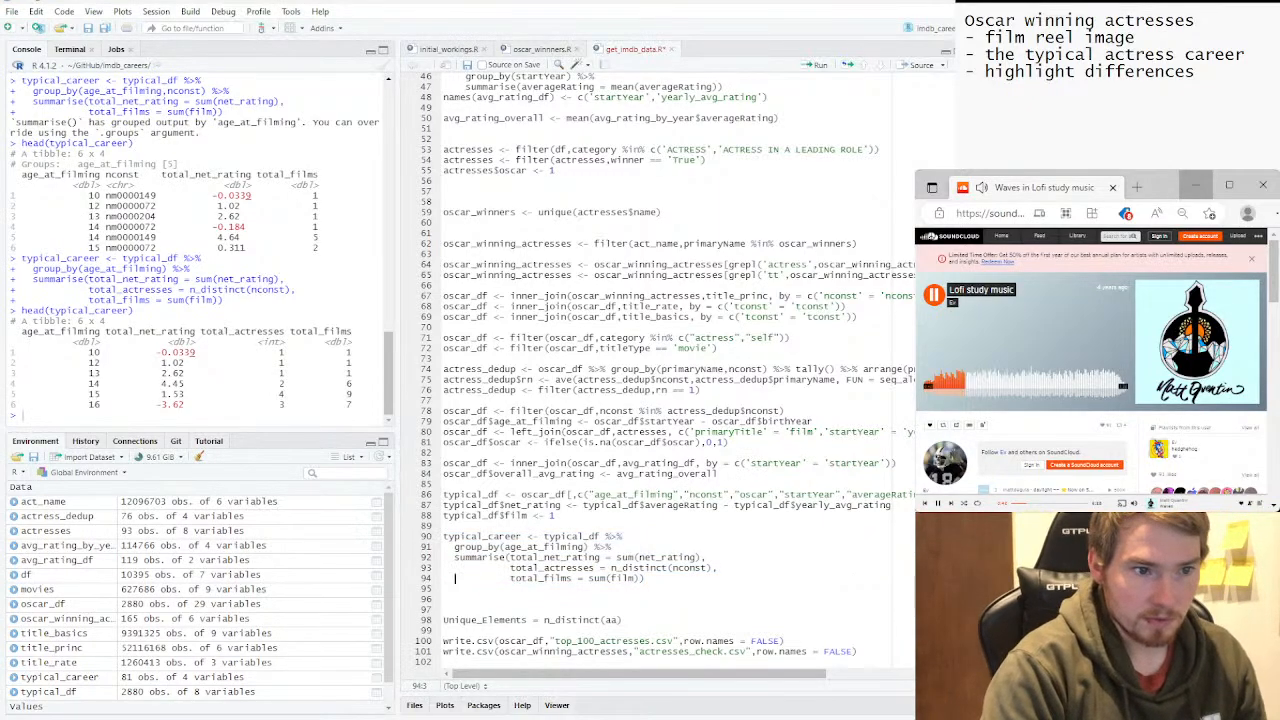
key(Return)
key(Return)
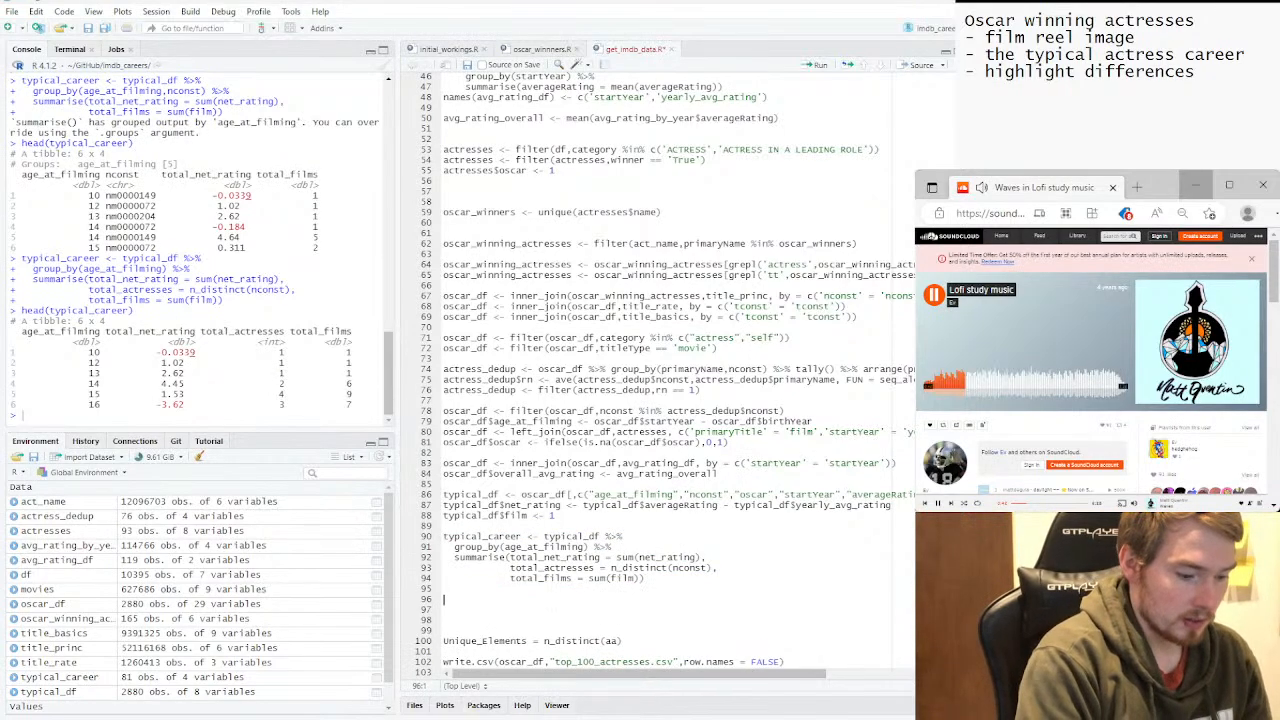
text(typical_career)
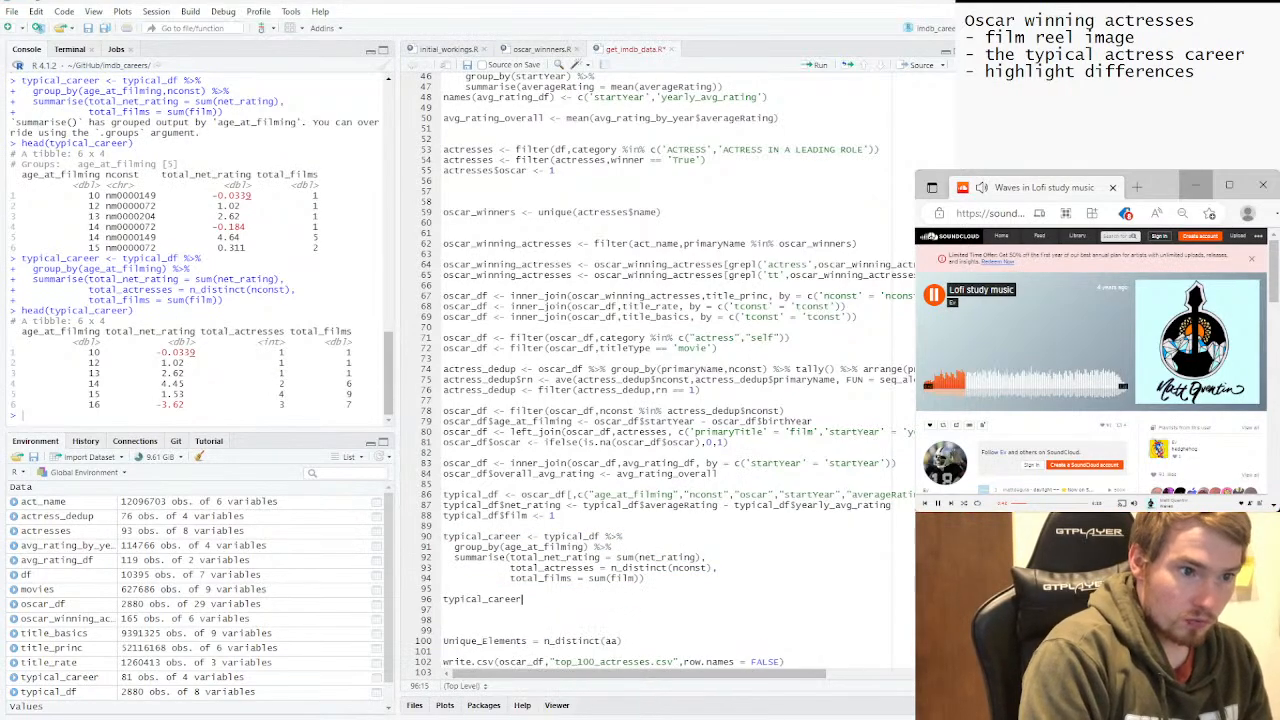
text($)
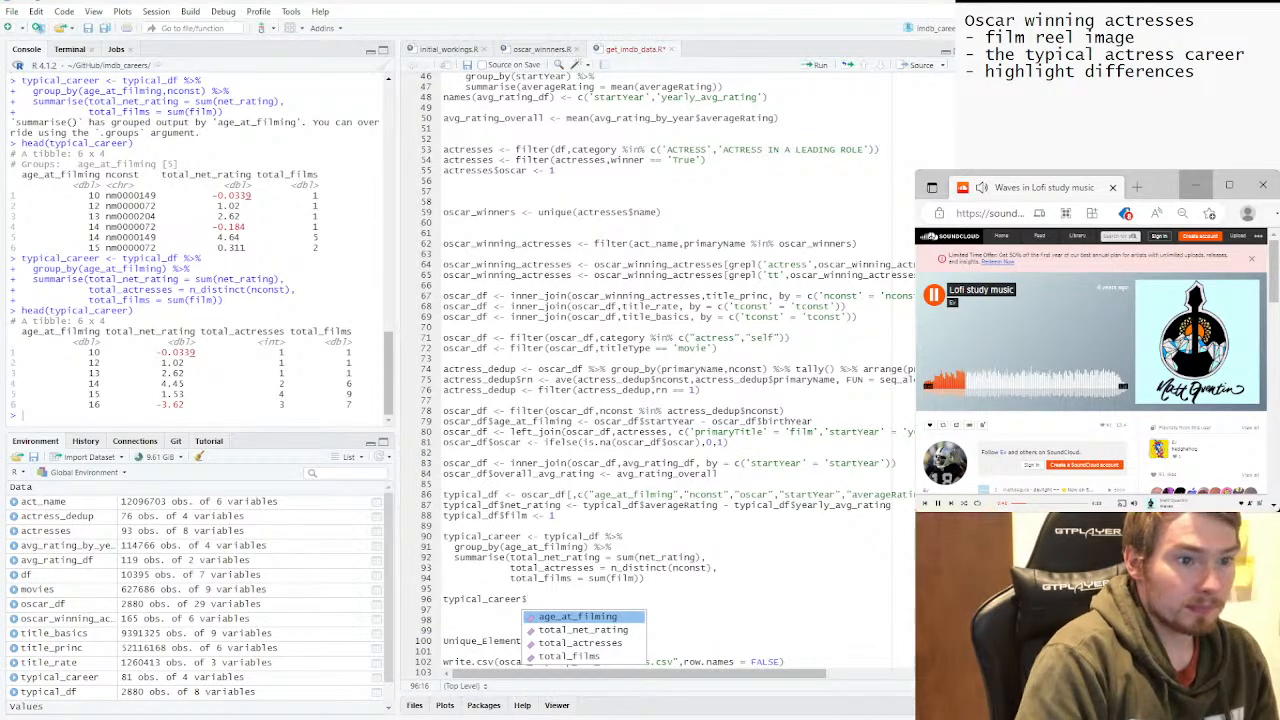
key(Down)
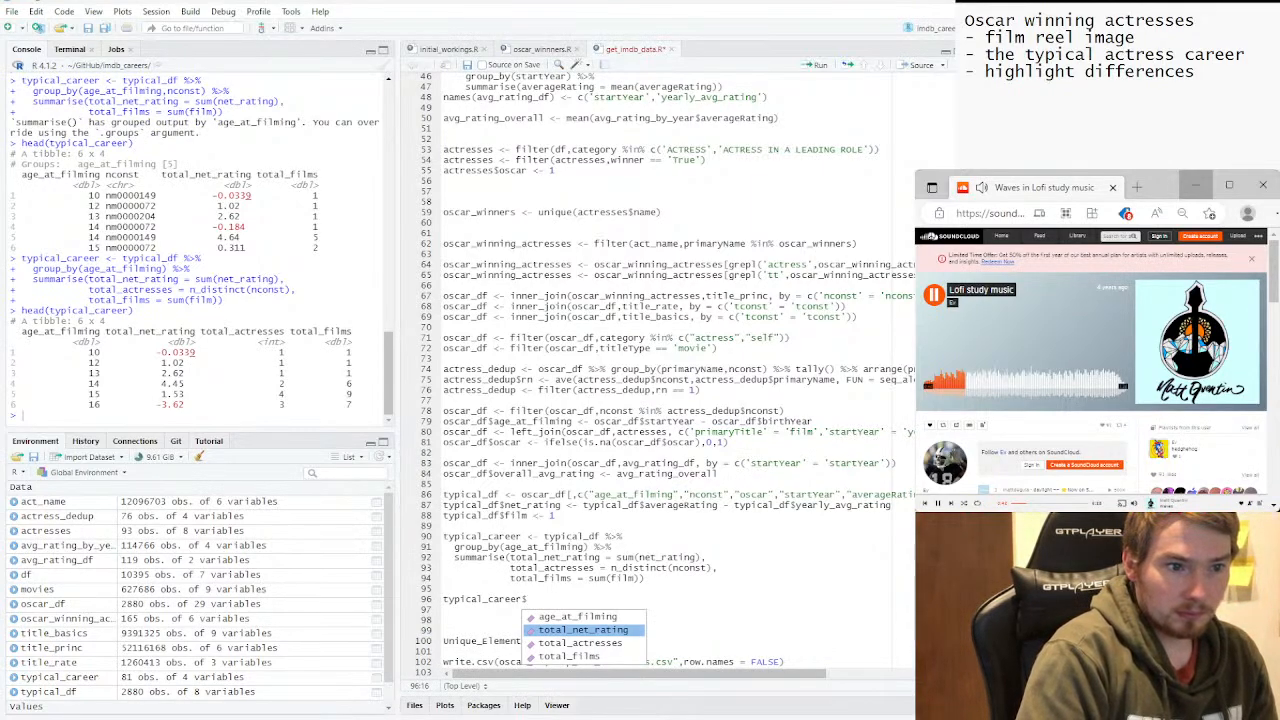
key(Return)
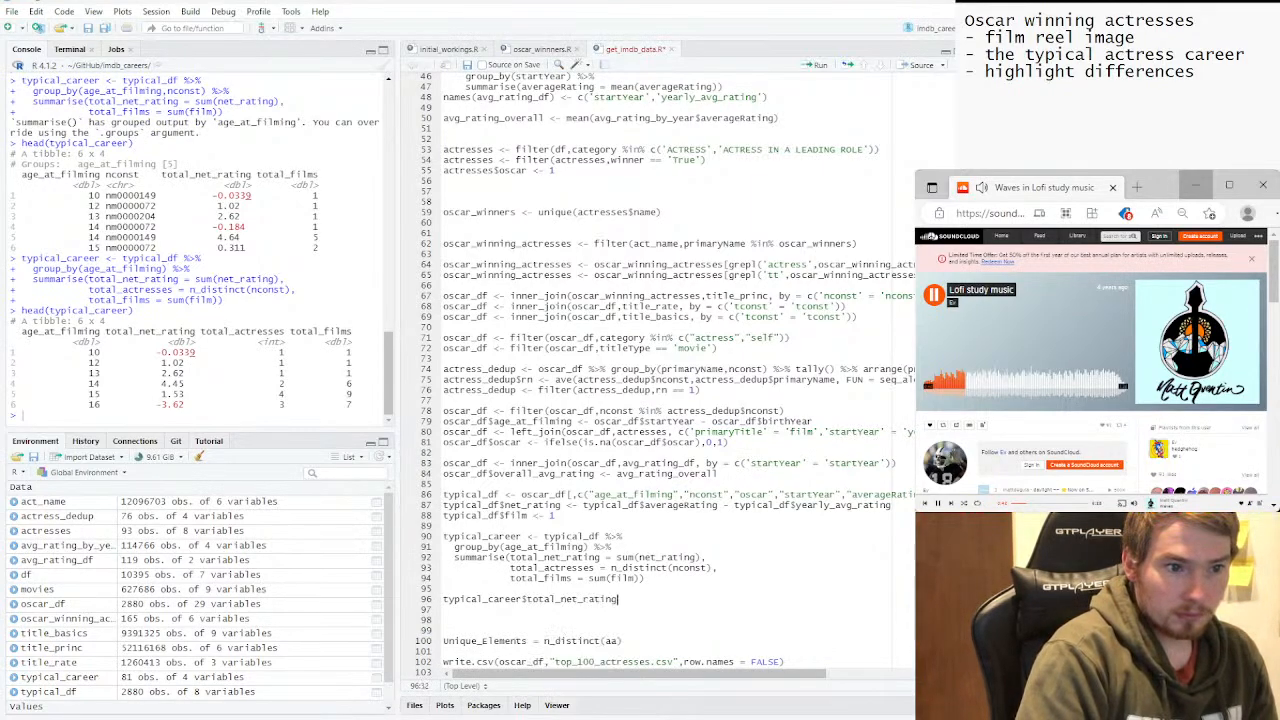
drag(555, 599, 527, 599)
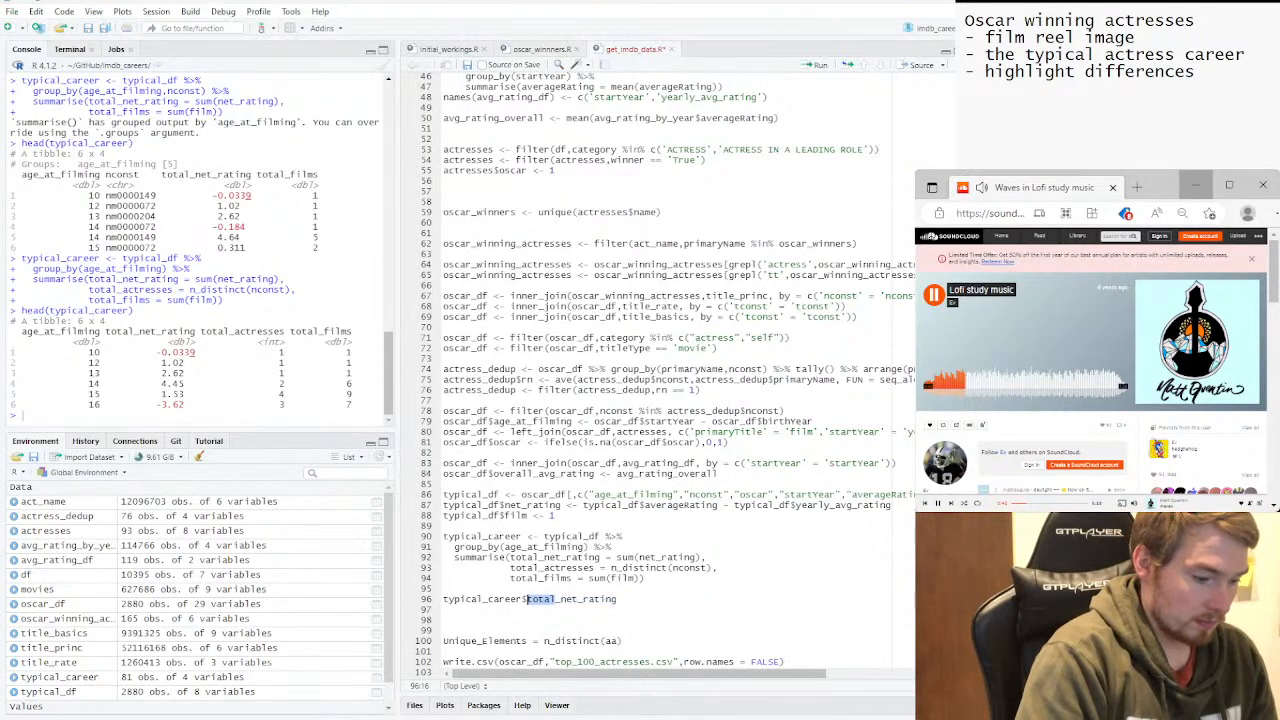
text(a)
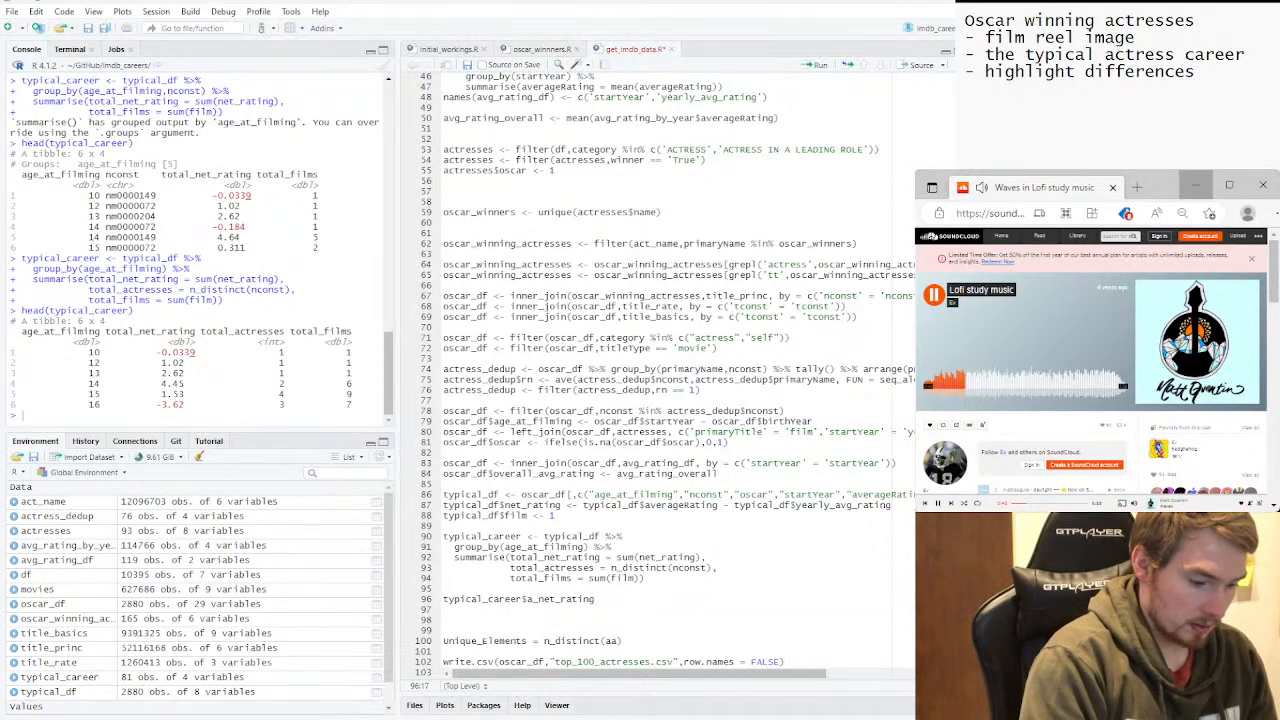
text(vg_net_rating <- )
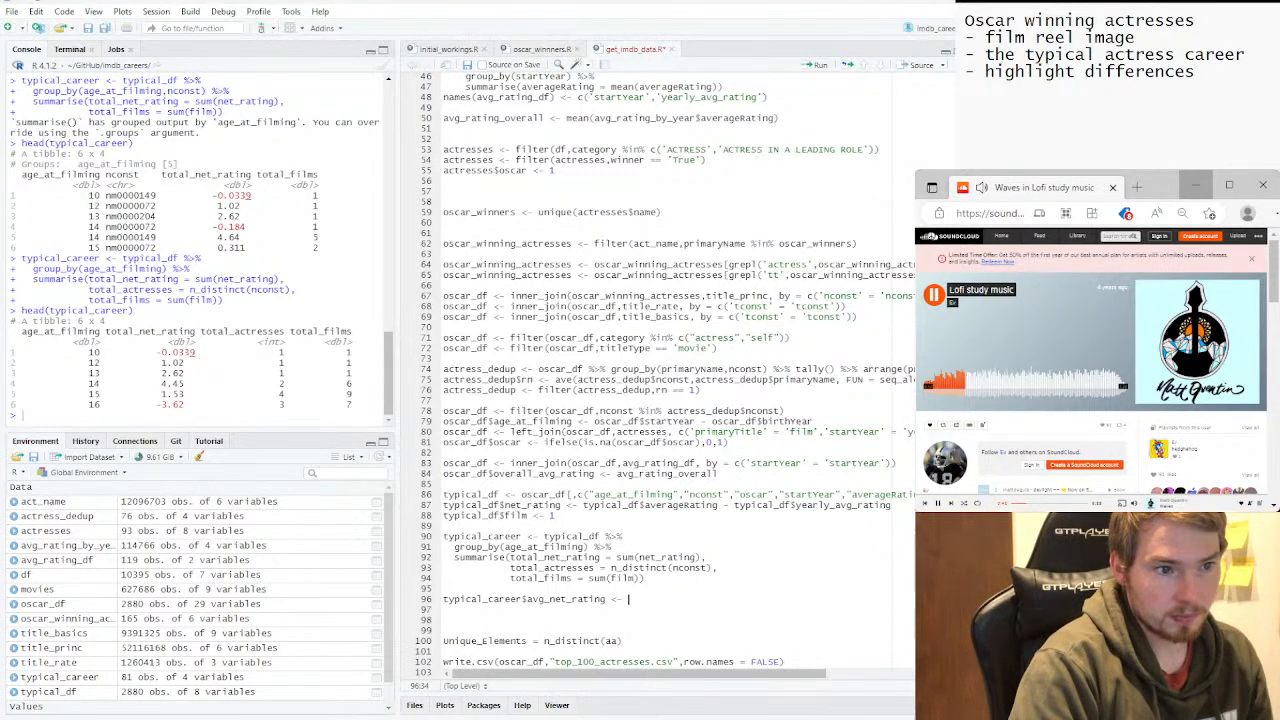
Complete the avg_net_rating assignment with typical_career$total_net_rating / typical_career$total_actresses.
text(typ)
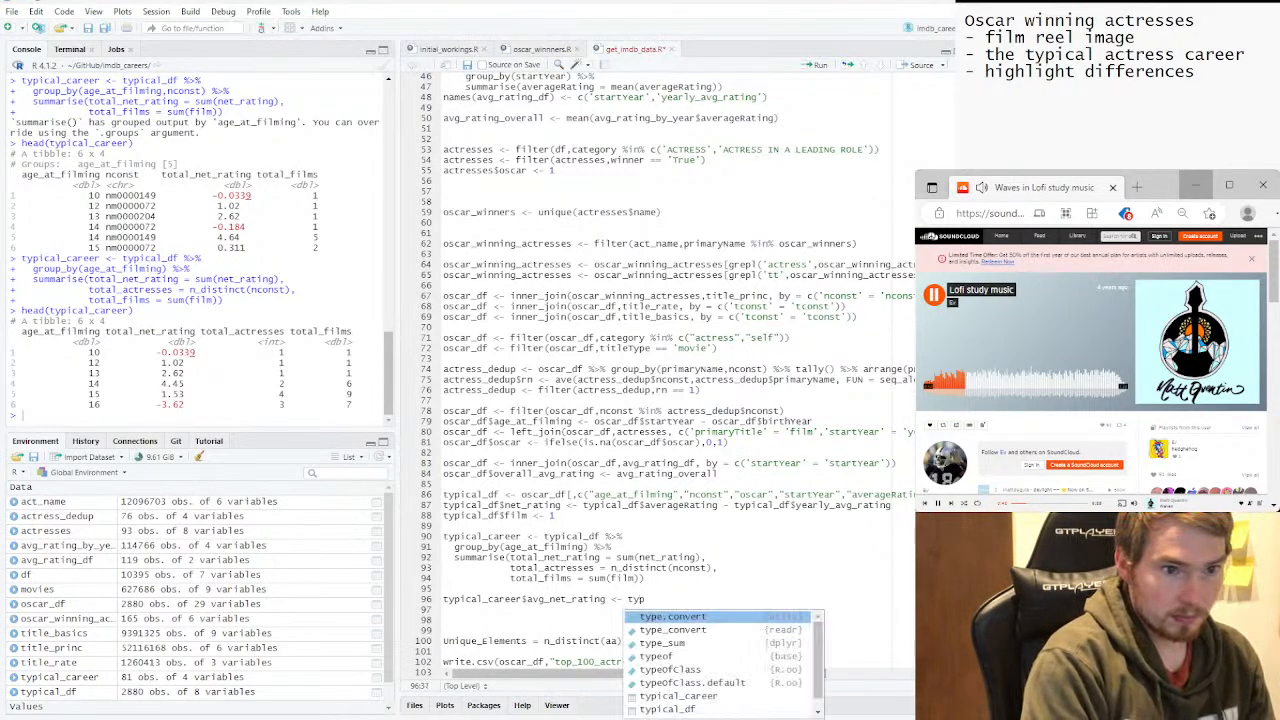
text(ical_career)
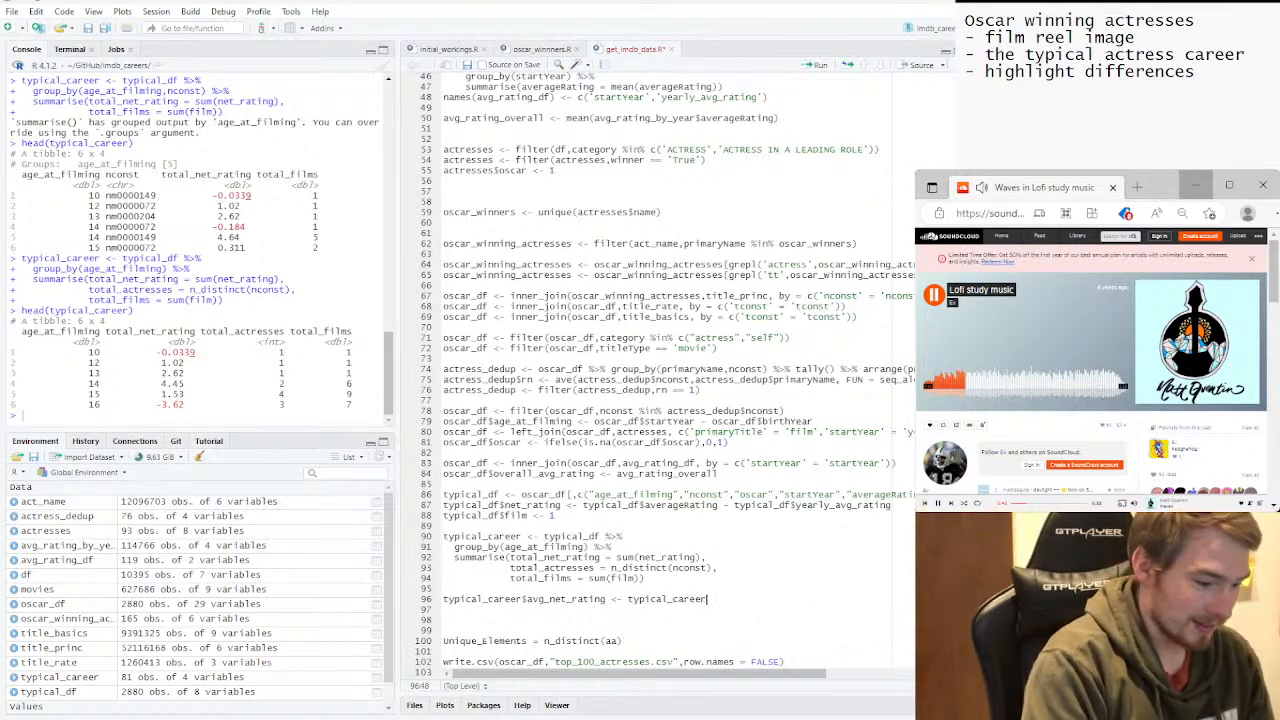
text($)
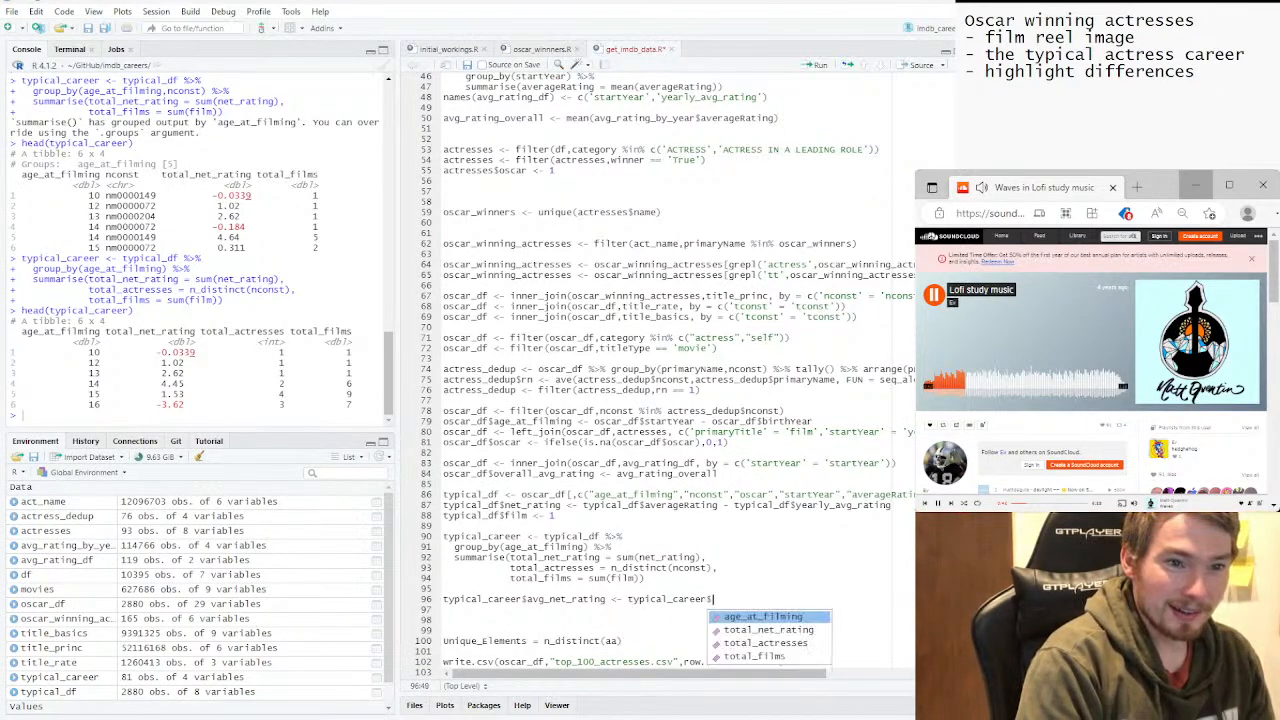
key(Down)
key(Return)
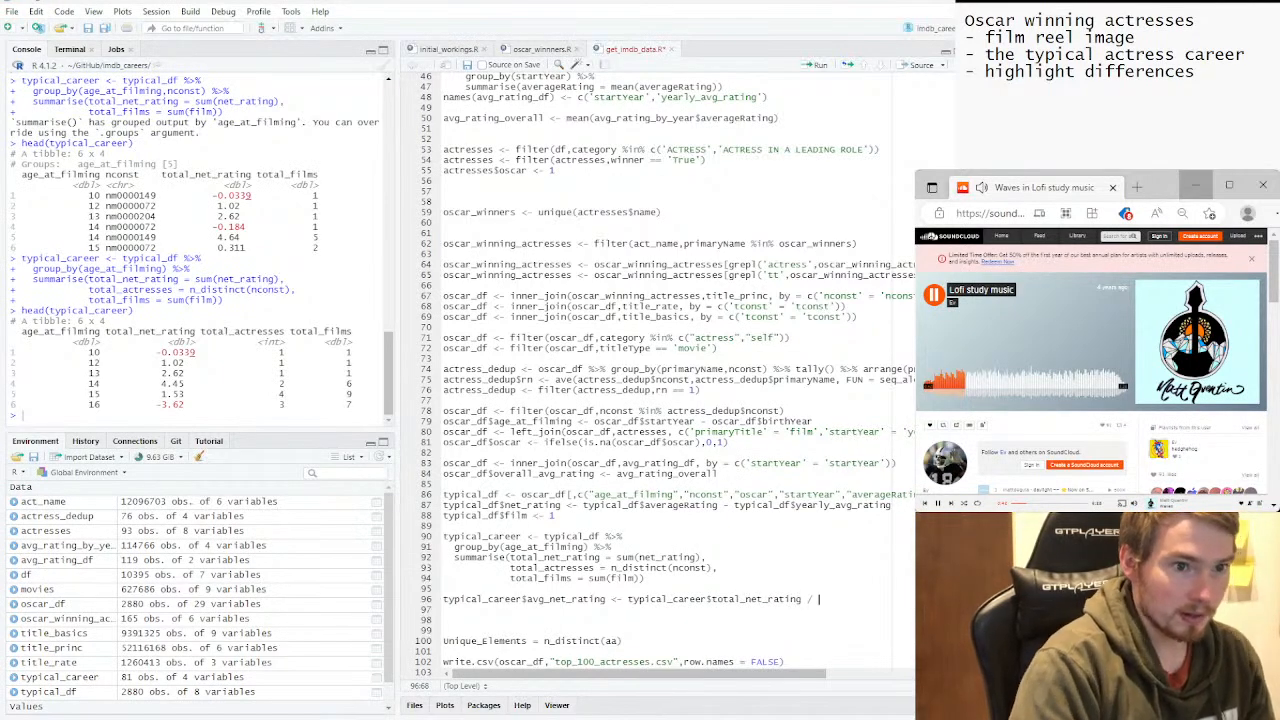
drag(712, 600, 628, 600)
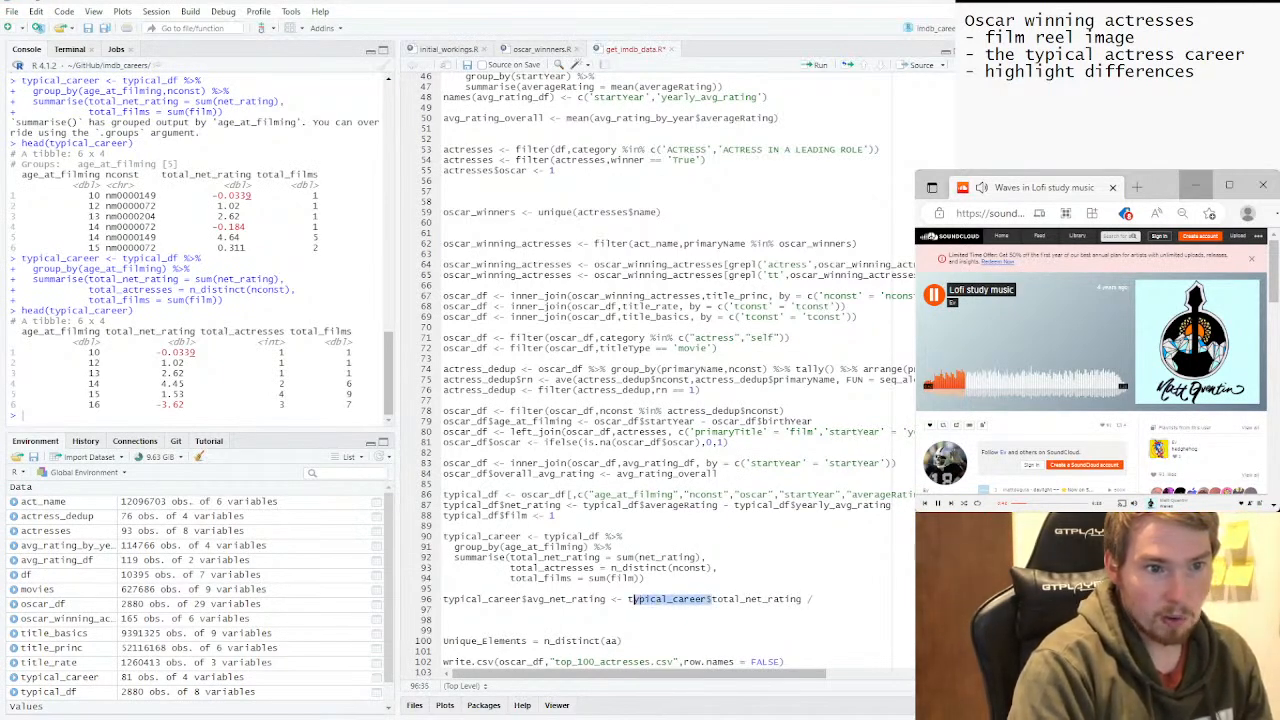
key(ctrl+c)
key(End)
key(ctrl+v)
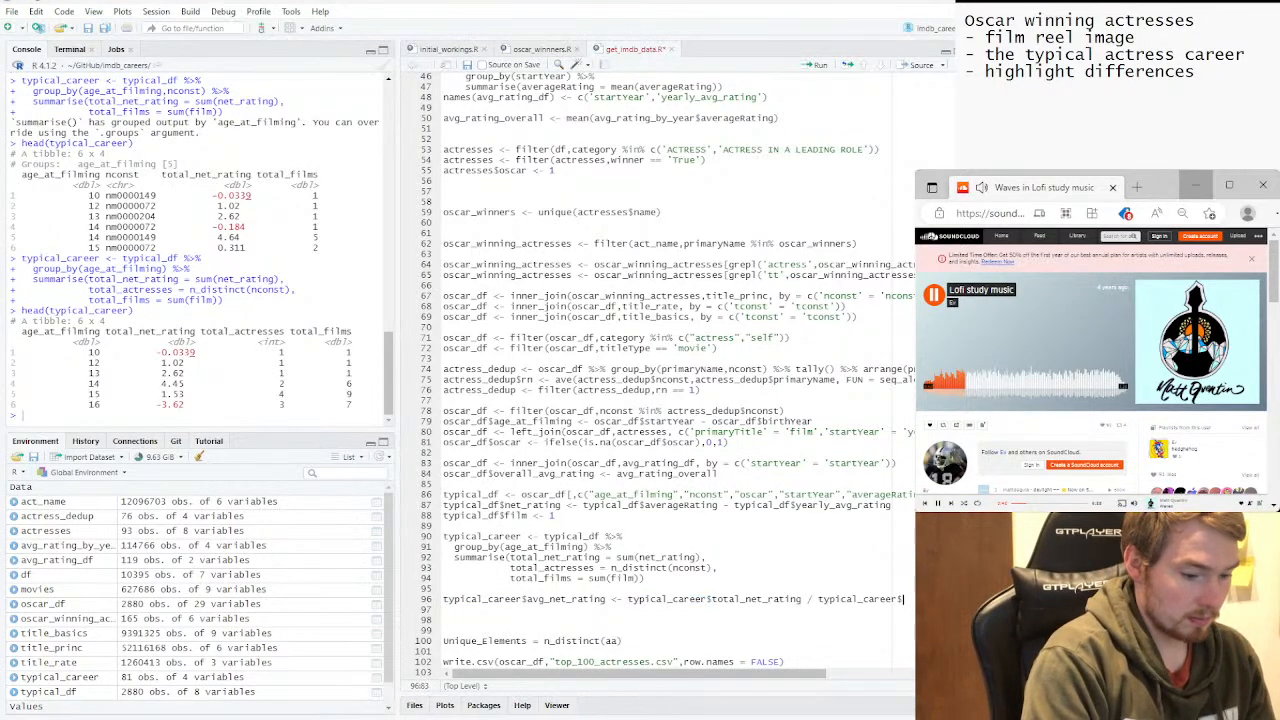
text(to)
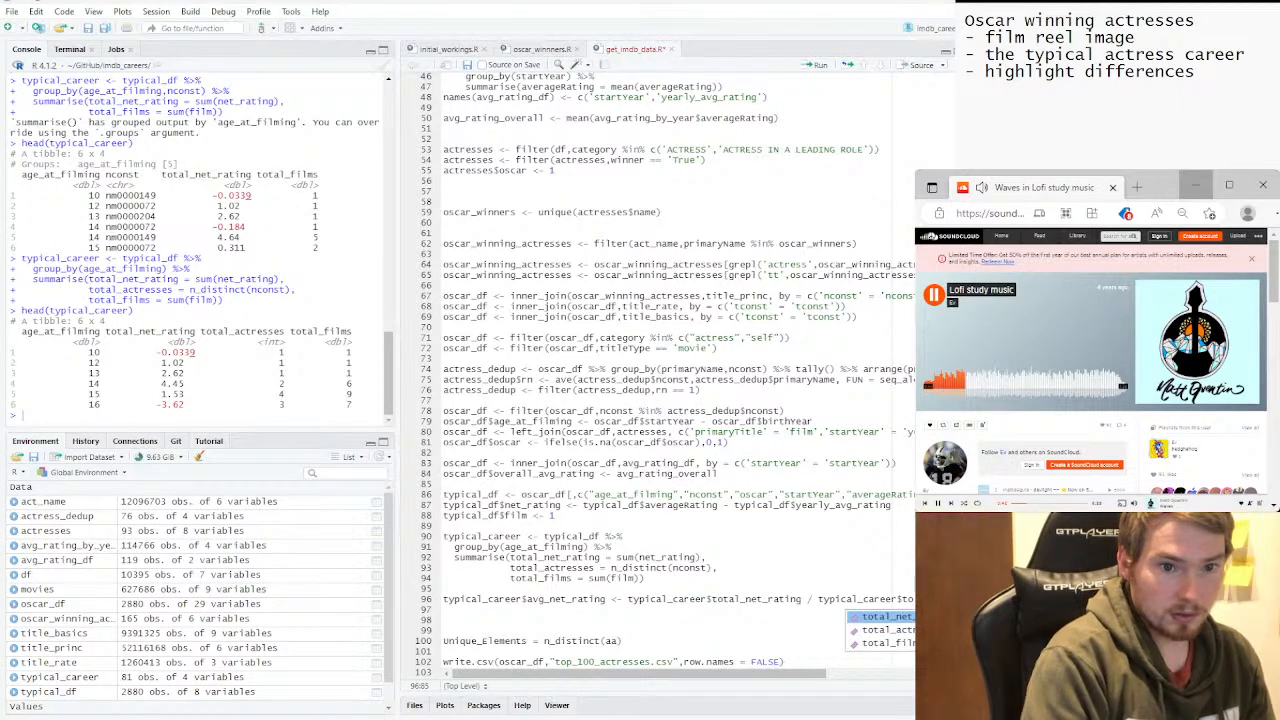
key(Down)
key(Return)
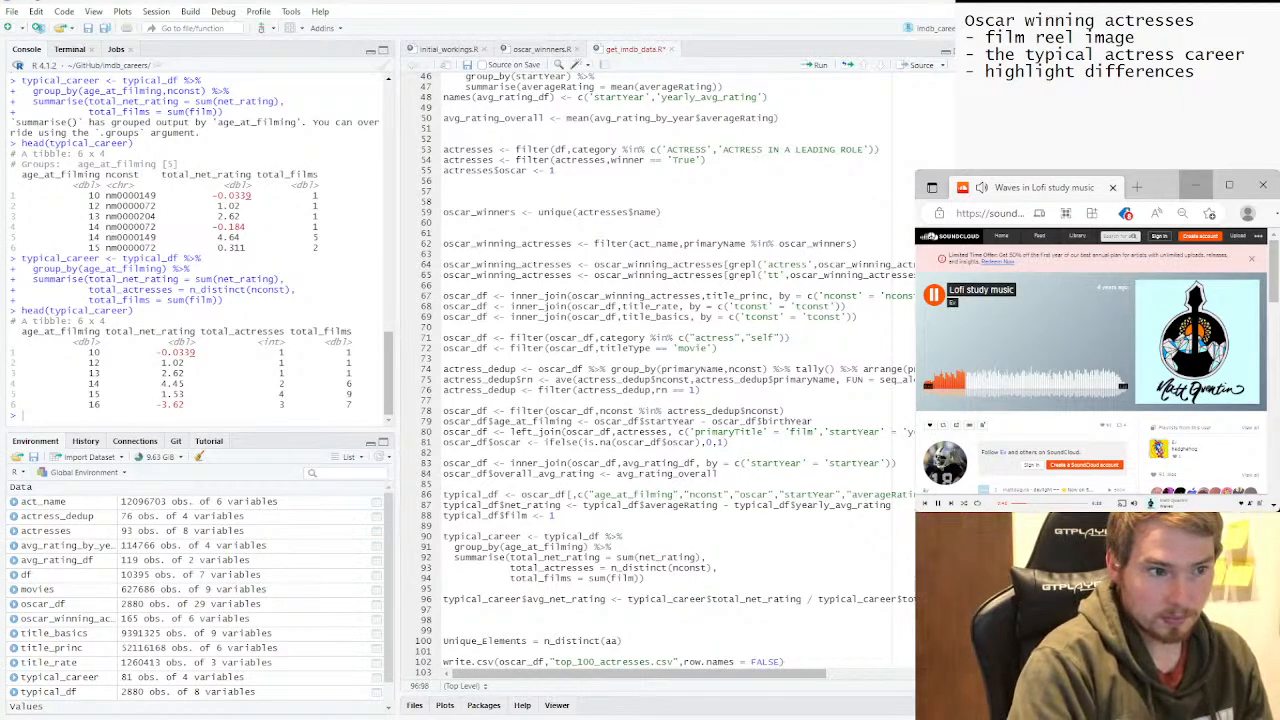
Duplicate the avg_net_rating line and edit the copy to compute typical_career$avg_films from total_films / total_actresses.
key(Home)
key(shift+Down)
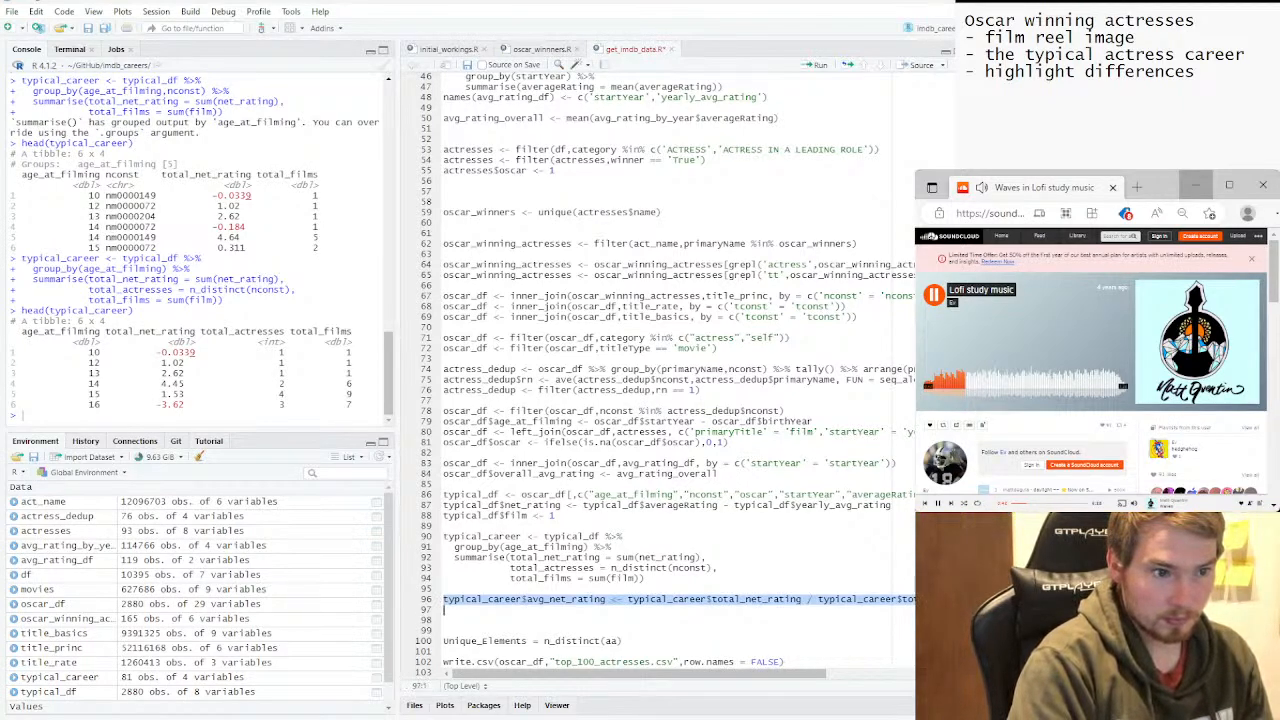
key(ctrl+c)
key(ctrl+v)
key(ctrl+v)
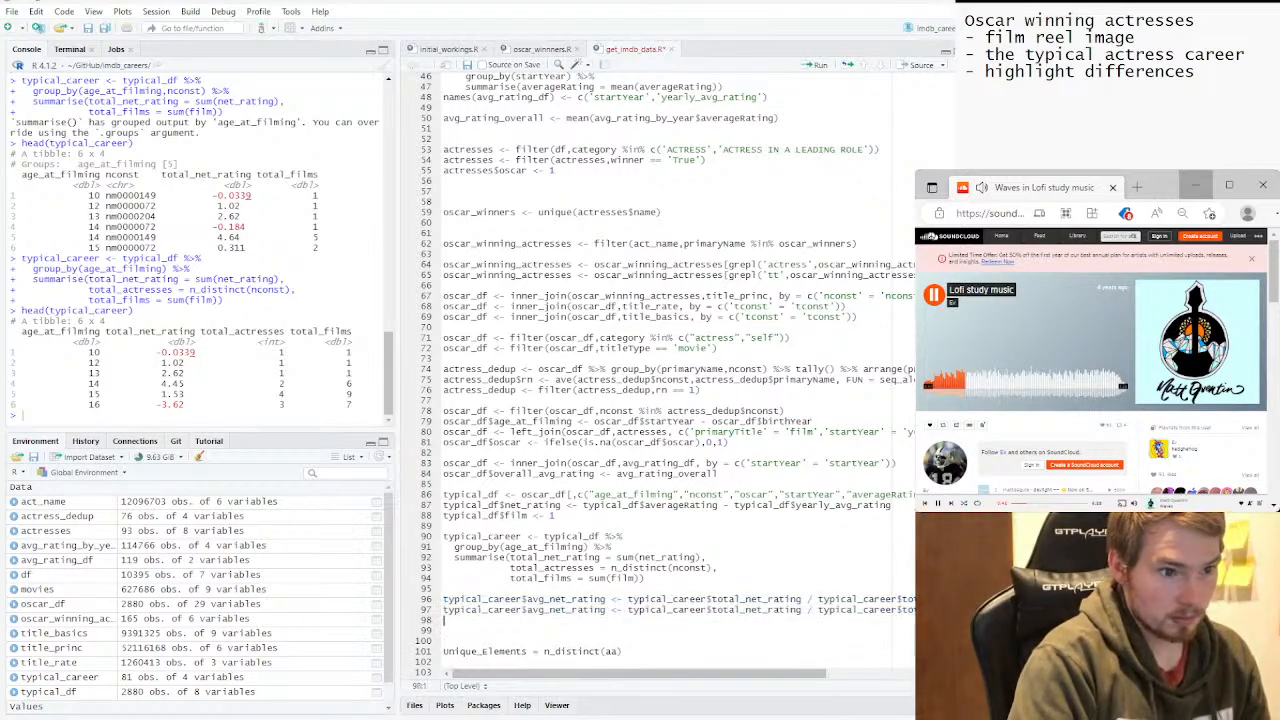
drag(549, 610, 606, 610)
text(films)
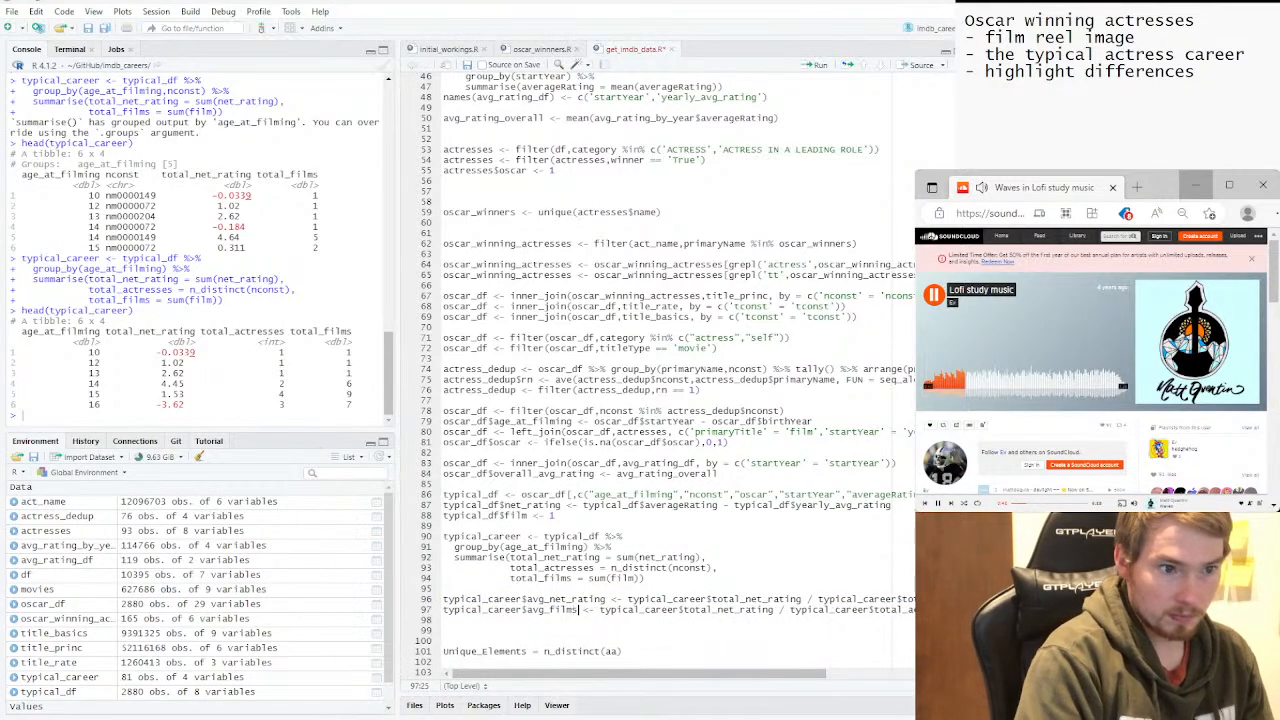
drag(716, 610, 774, 610)
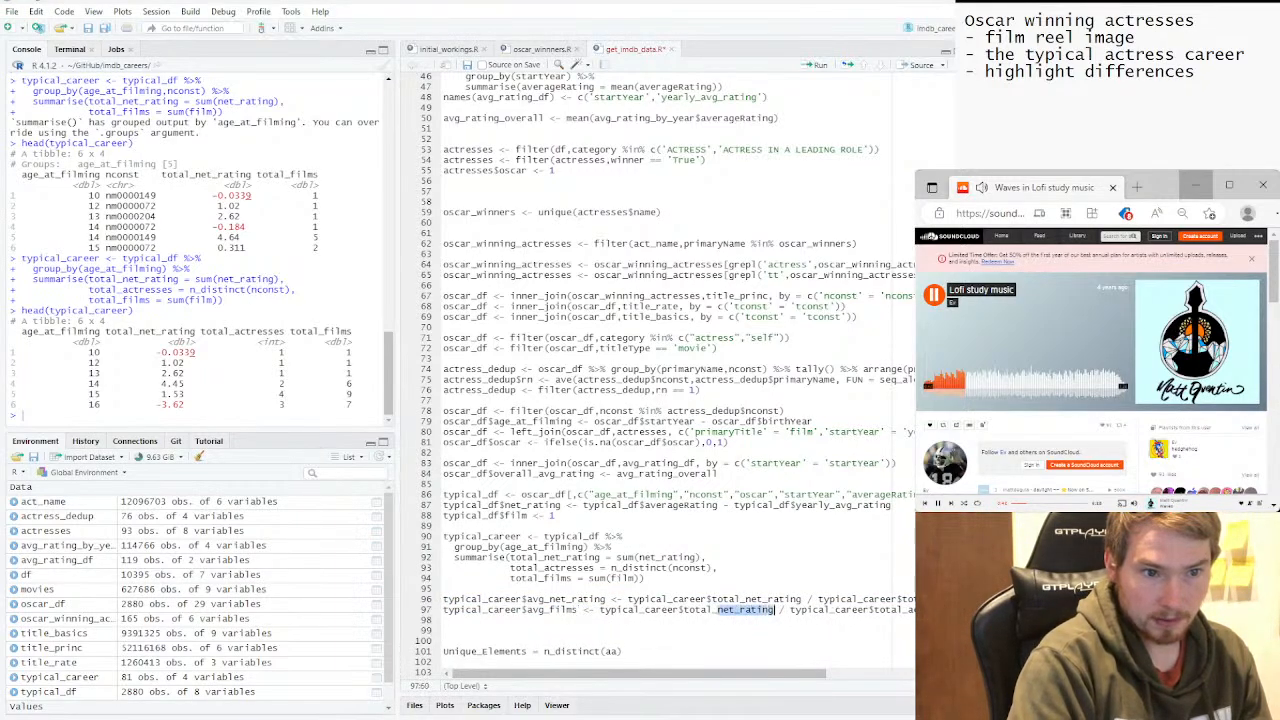
text(films)
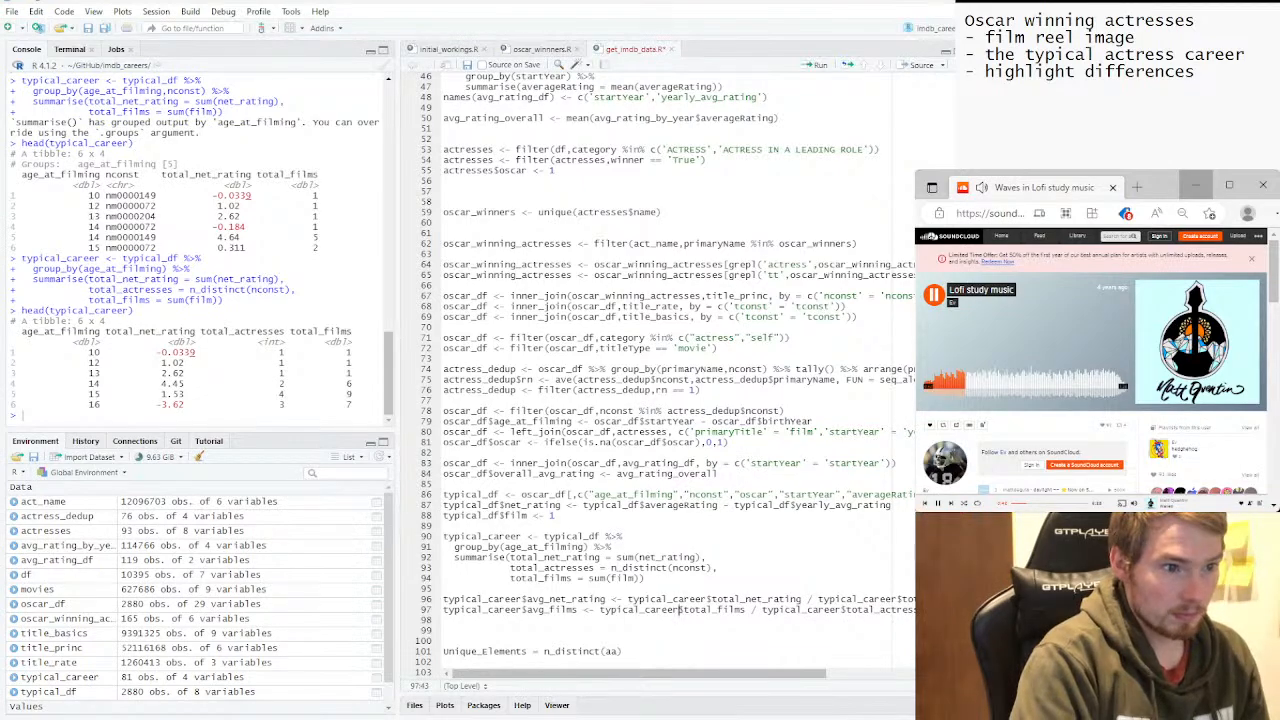
Run the avg_net_rating and avg_films lines together and preview the result with head(typical_career).
drag(444, 599, 444, 620)
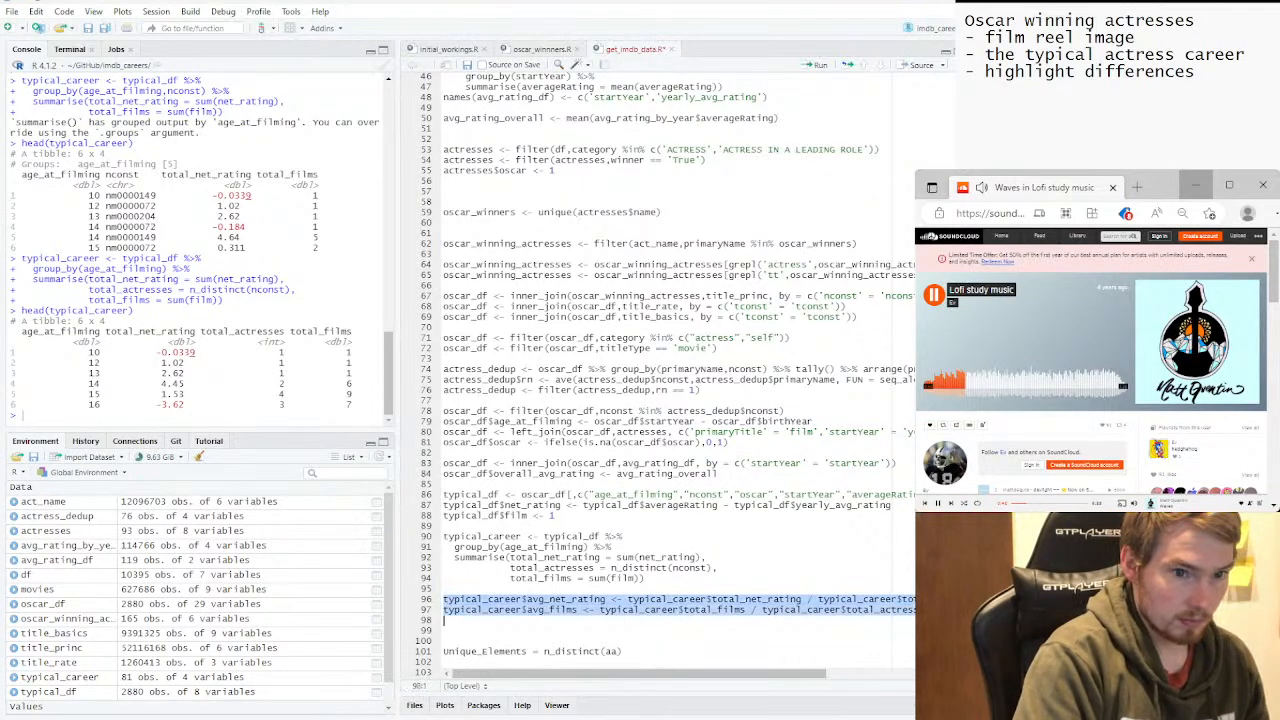
key(ctrl+Return)
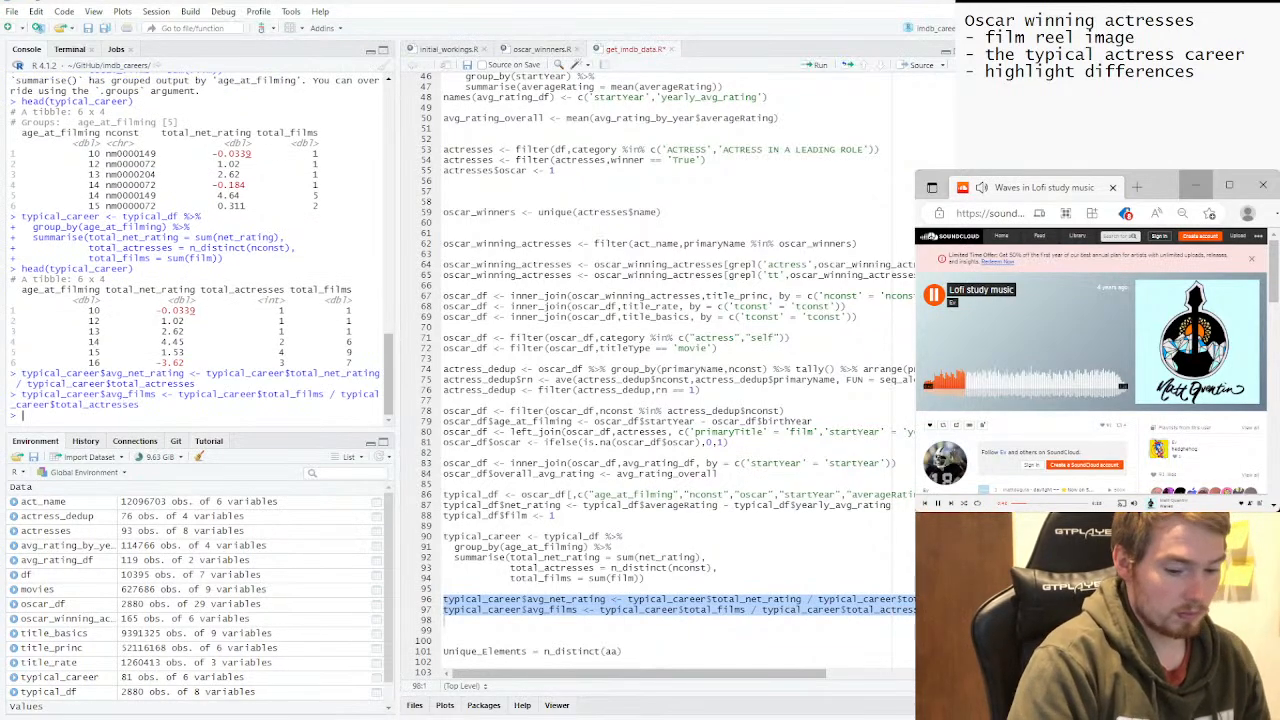
key(Up)
key(Up)
key(Up)
key(Return)
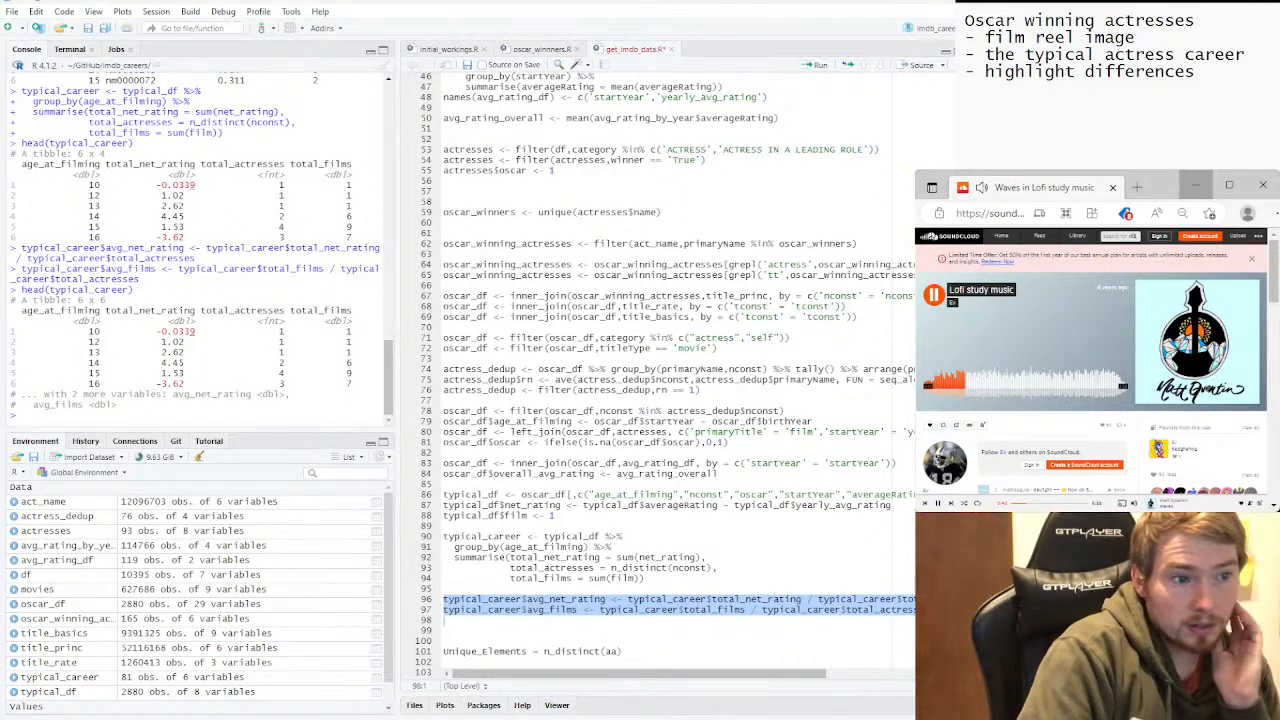
Delete the leftover "Unique_Elements = n_distinct(aa)" snippet line above the write.csv calls.
click(446, 631)
scroll(620, 600, down, 1)
drag(623, 620, 443, 620)
key(BackSpace)
key(BackSpace)
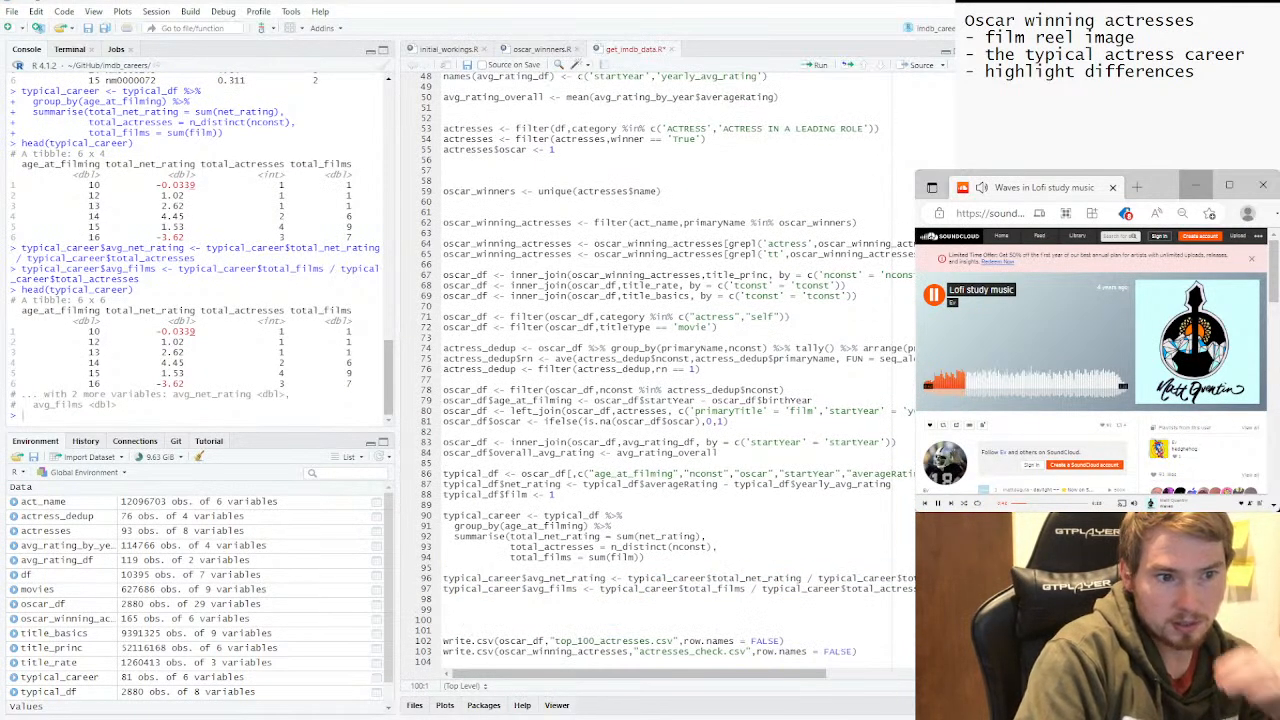
Duplicate the actresses_check.csv write.csv line below the avg_films calculation and make the copy export typical_career.
drag(857, 651, 443, 651)
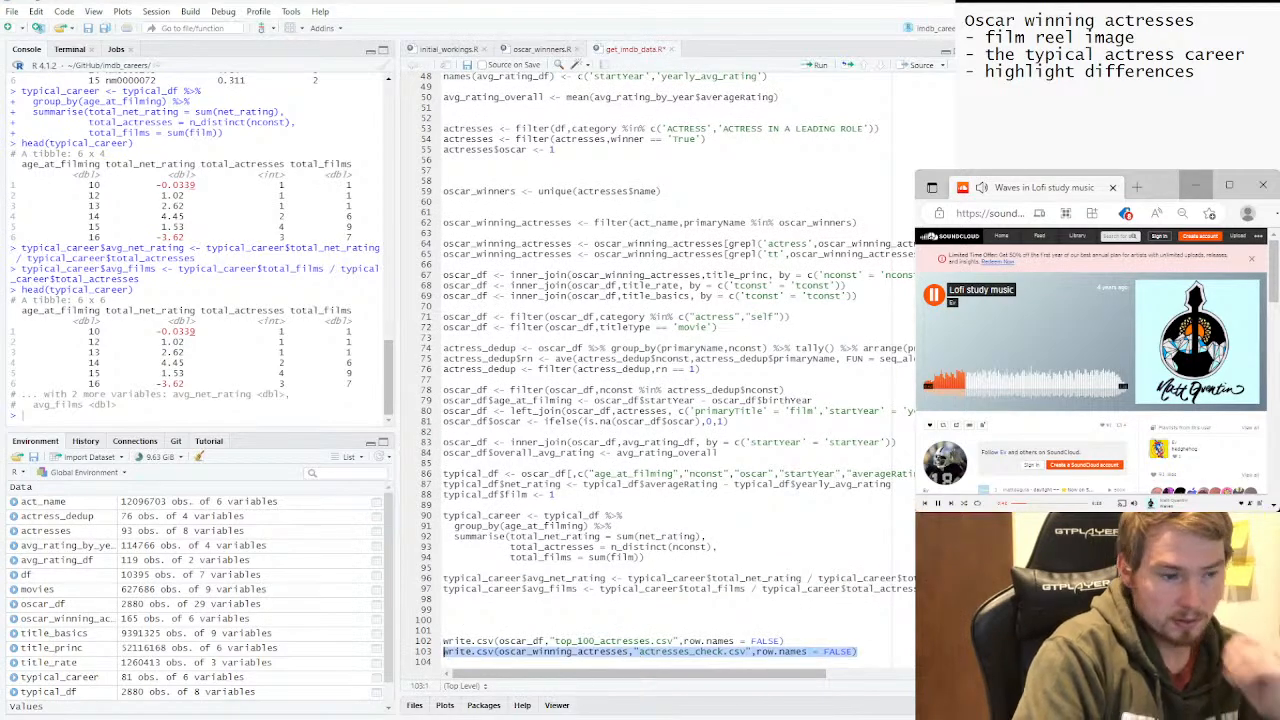
key(ctrl+c)
click(495, 609)
key(ctrl+v)
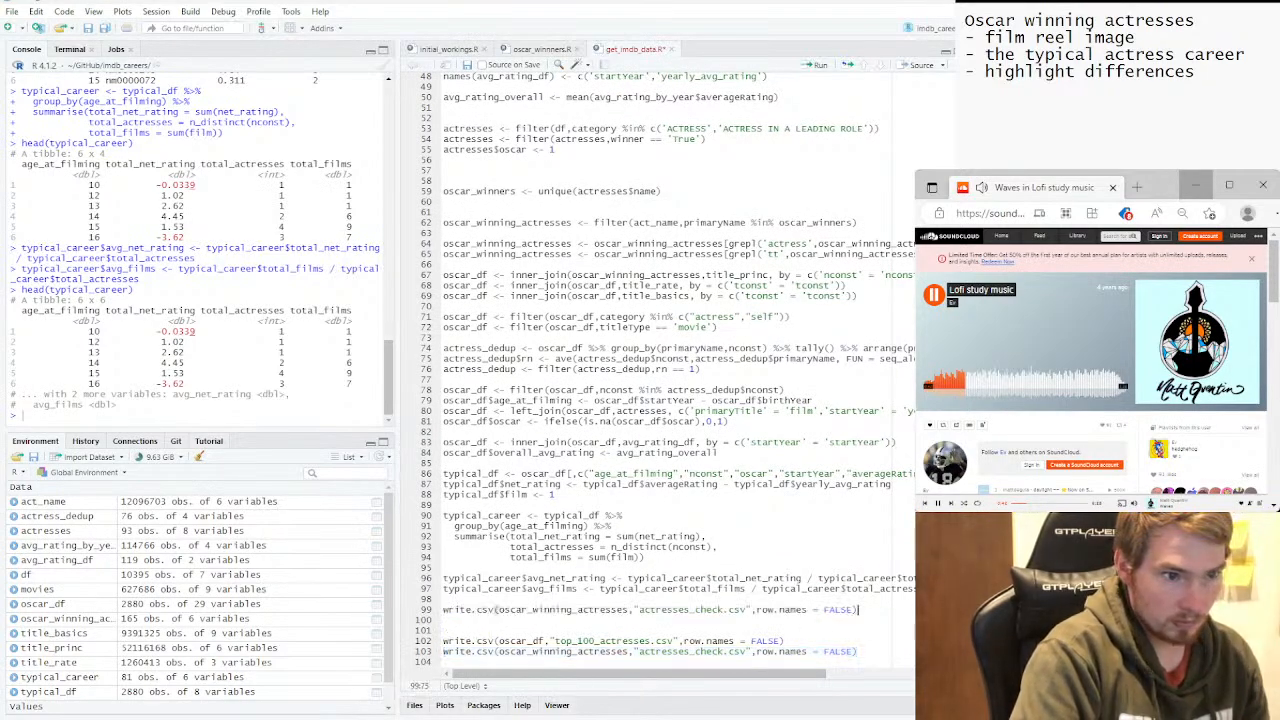
drag(521, 588, 629, 609)
key(ctrl+v)
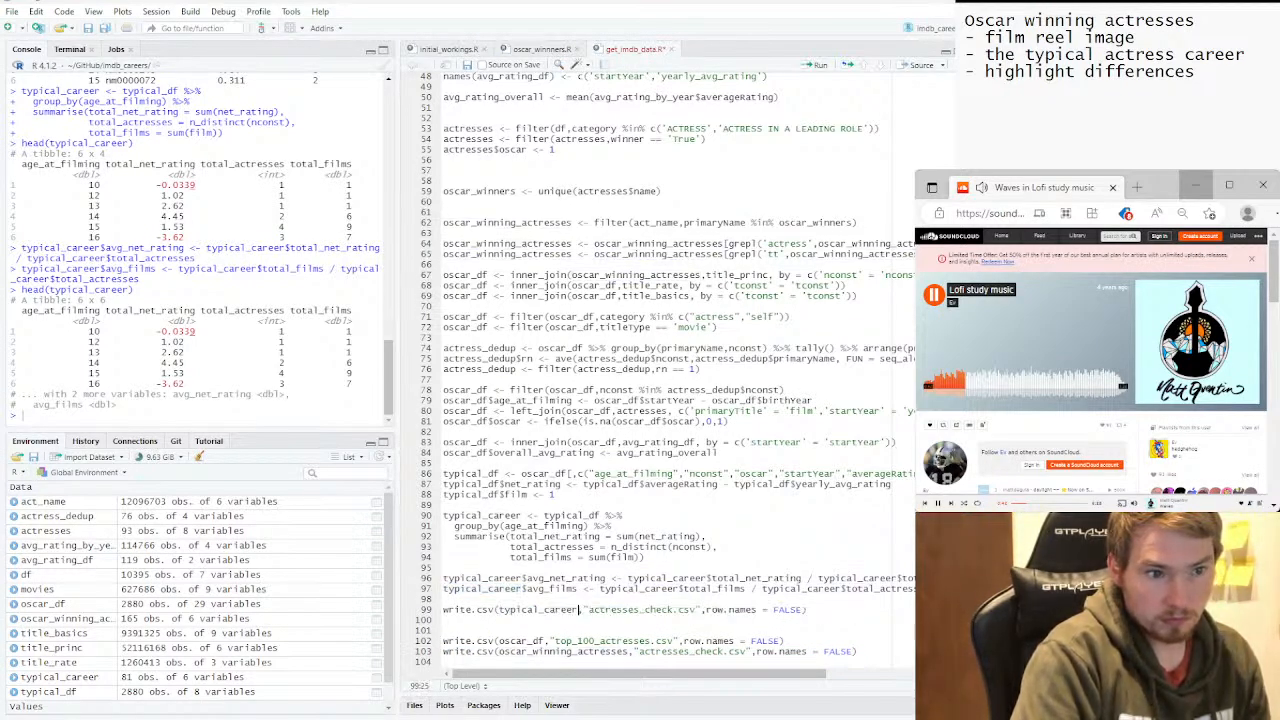
Rename the output file in the new write.csv line to actresses_typical_career.csv and run that line to export the data.
drag(644, 609, 673, 609)
text(typical_ca)
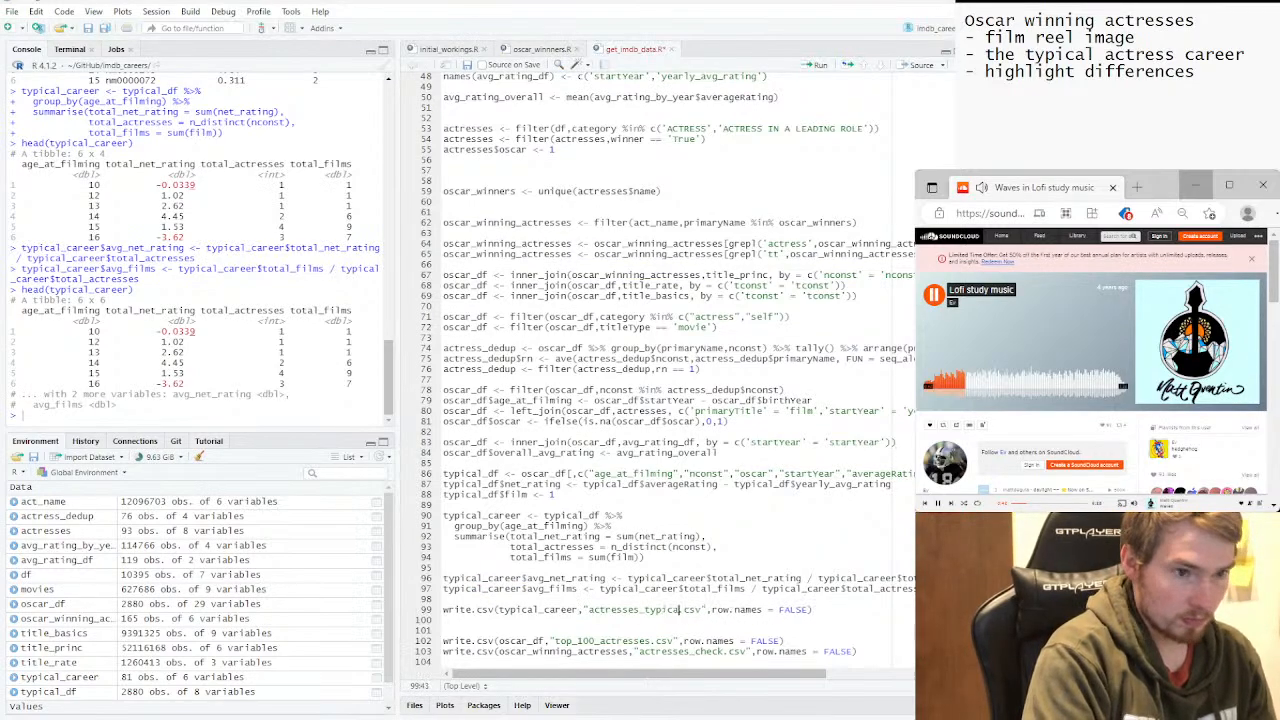
text(reer)
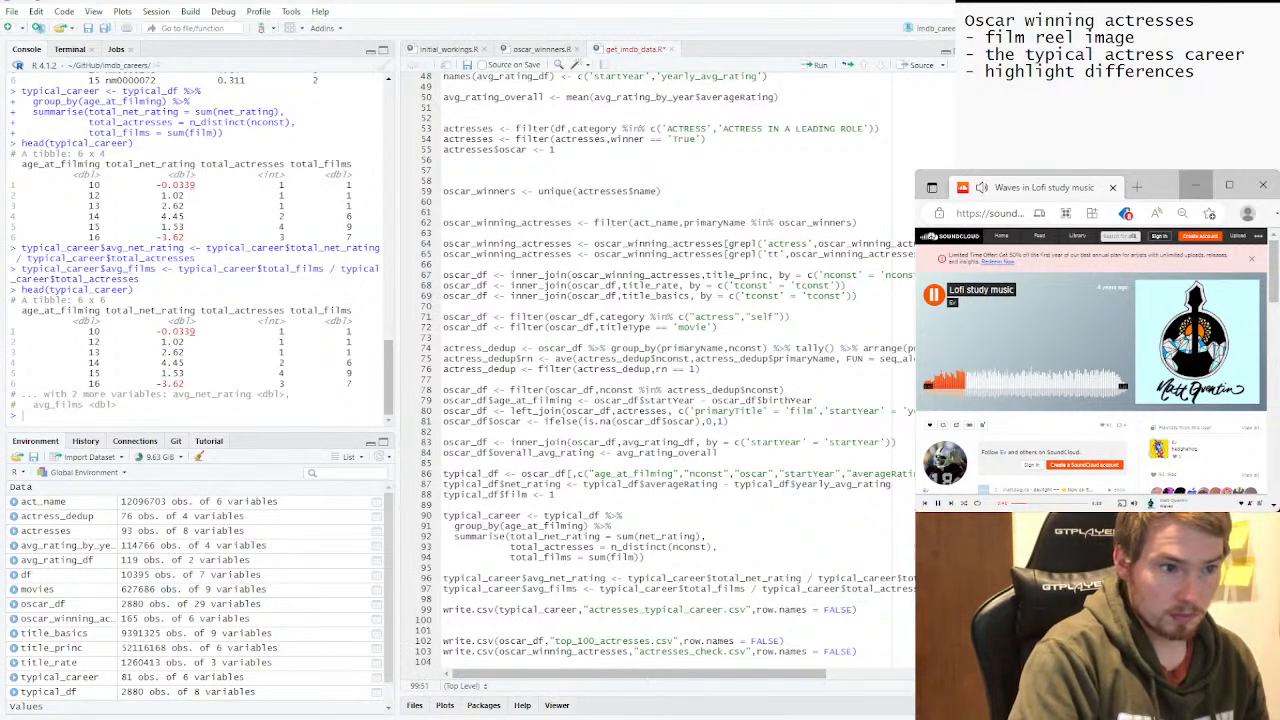
key(ctrl+Return)
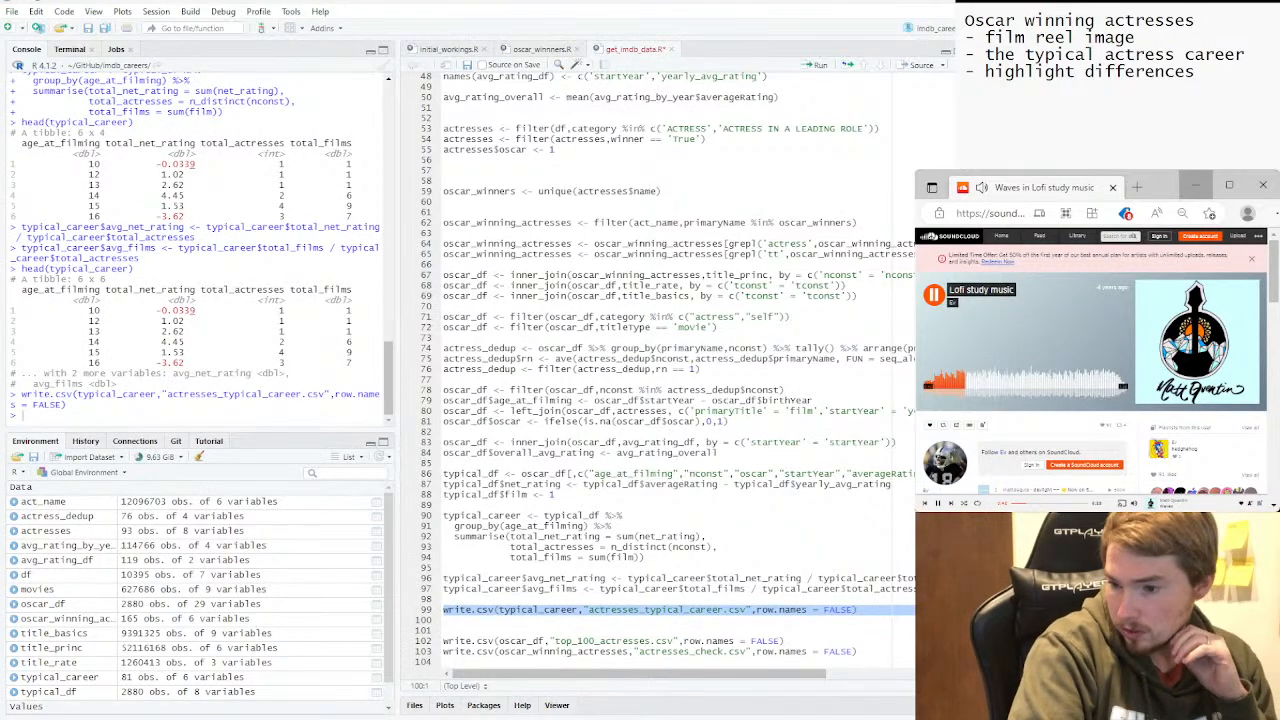
key(super+e)
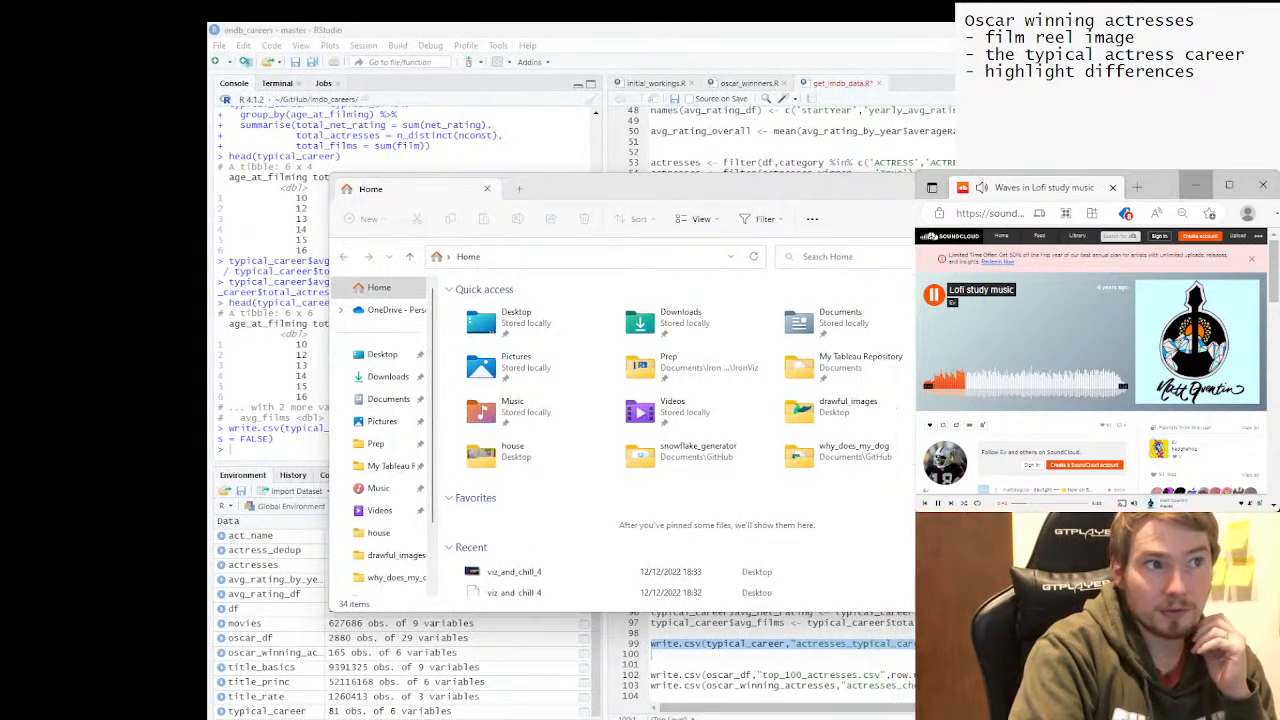
key(alt+F4)
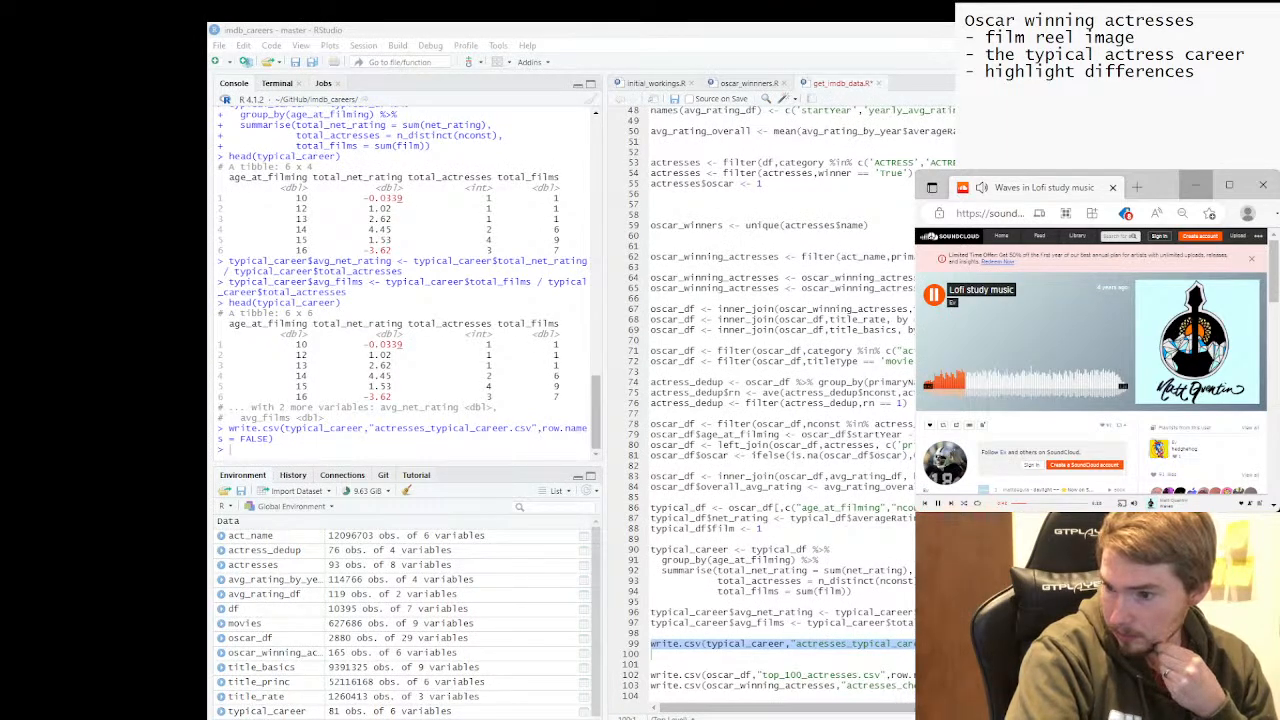
Switch to Tableau Public and connect to the text file actresses_typical_career in the GitHub imdb_careers folder as a new data source.
key(alt+Tab)
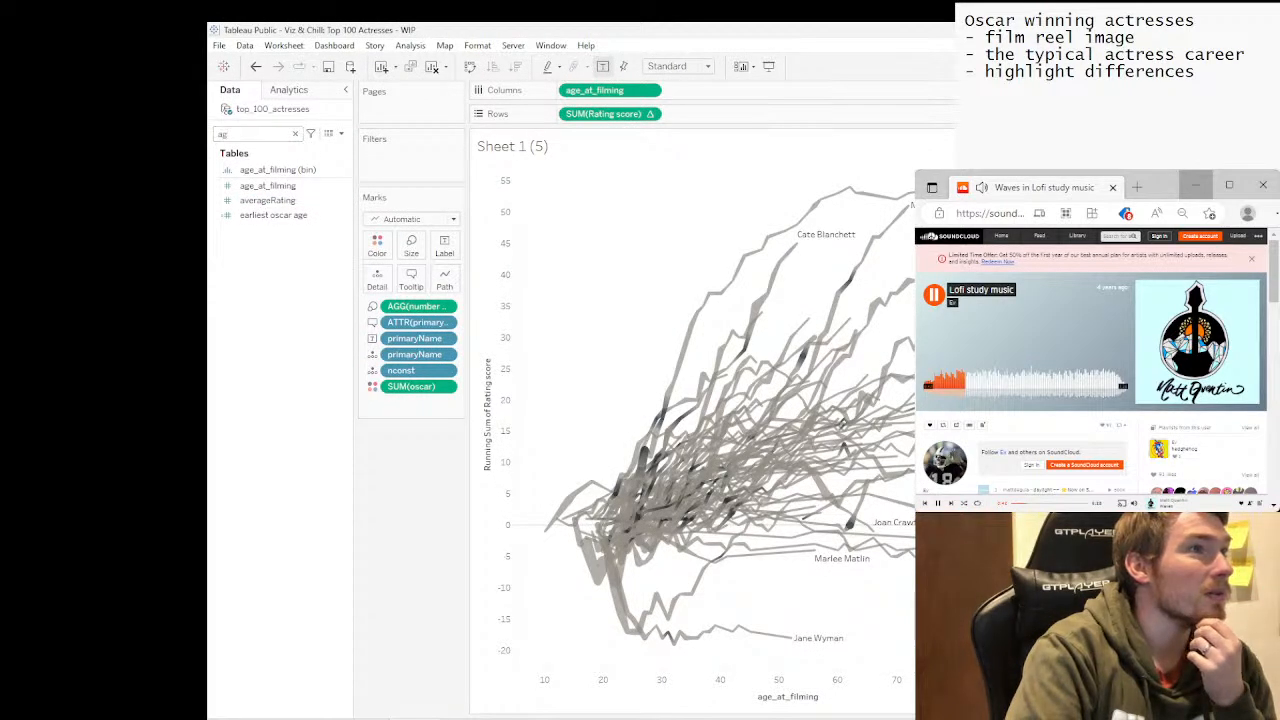
click(245, 46)
click(287, 62)
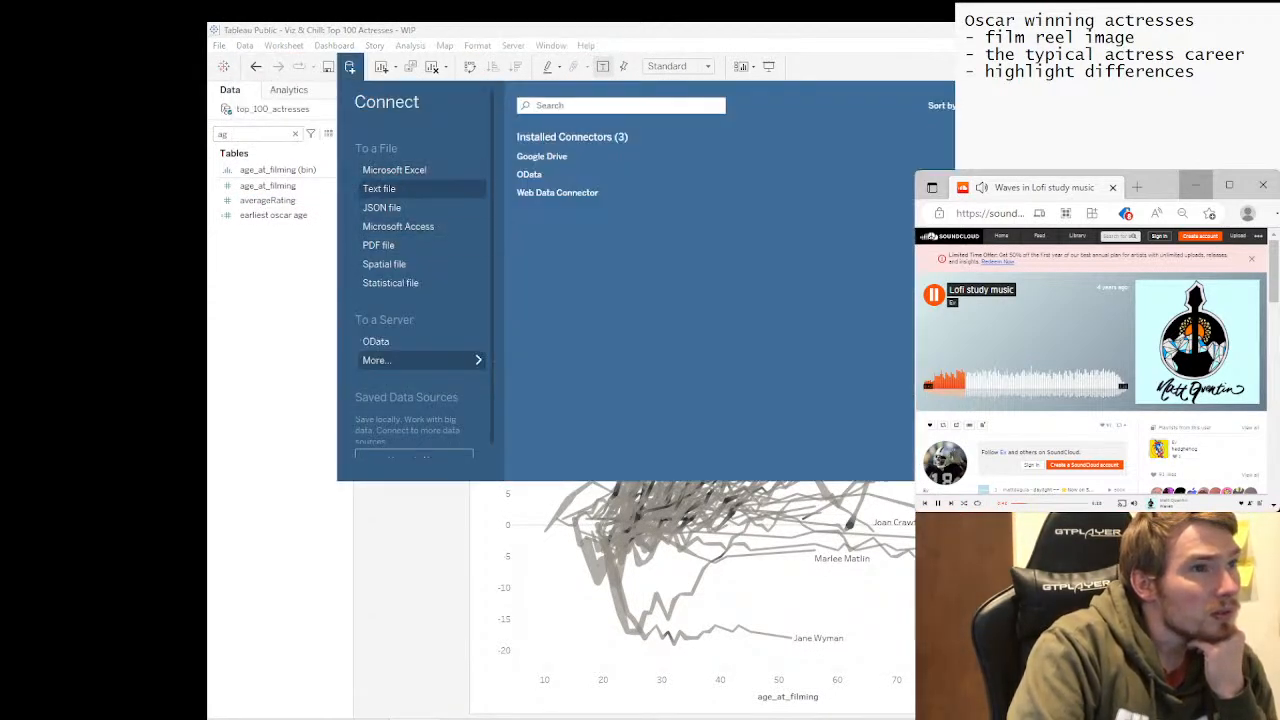
click(380, 189)
click(412, 78)
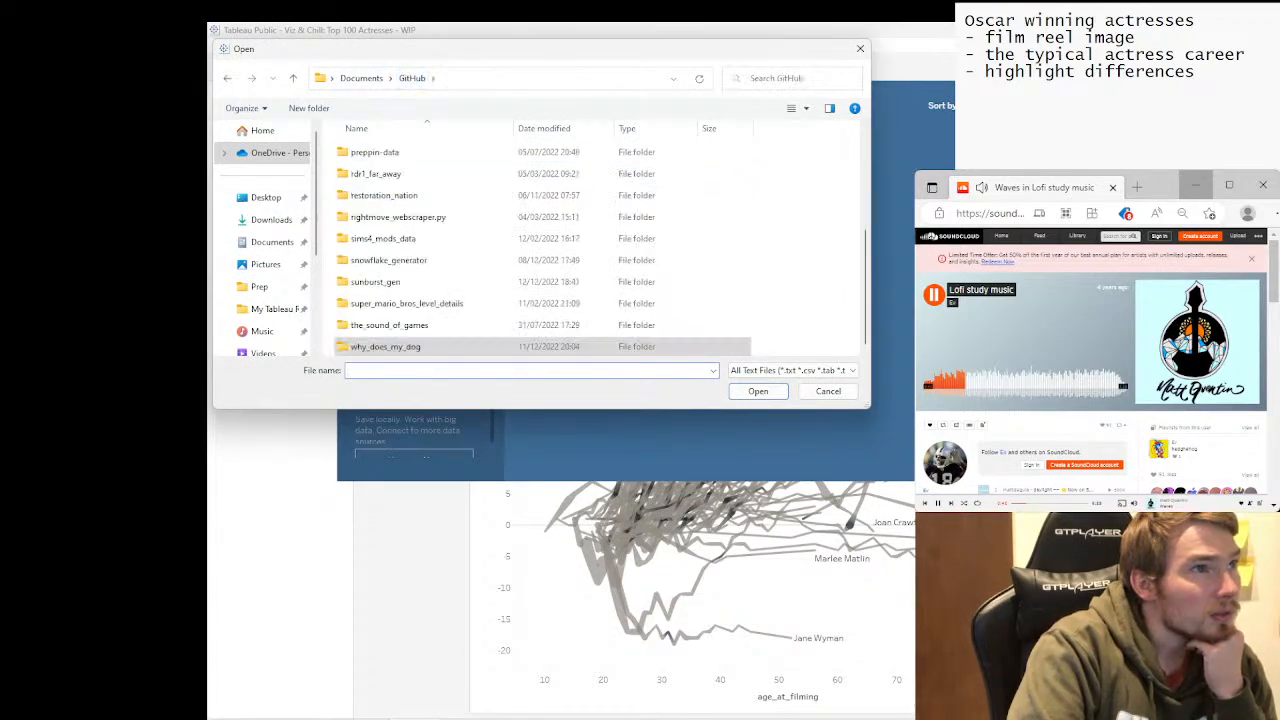
scroll(440, 260, up, 3)
scroll(440, 260, down, 3)
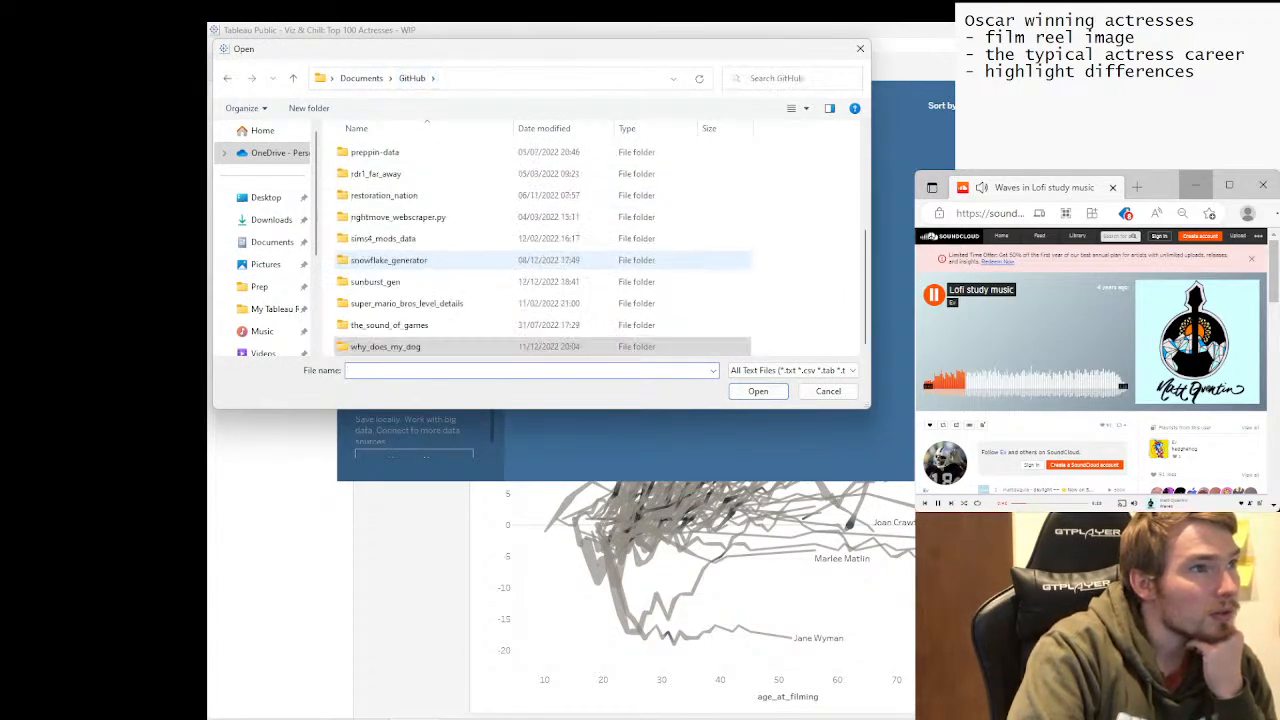
scroll(440, 260, up, 3)
double_click(390, 259)
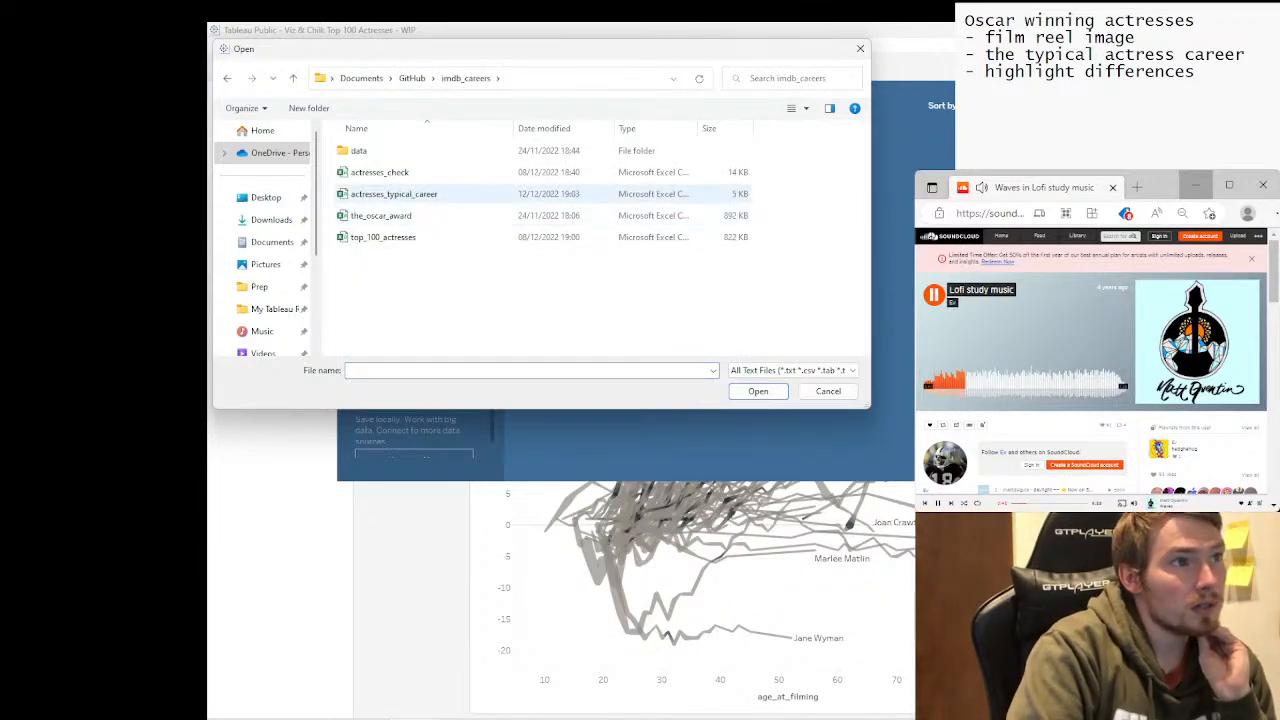
click(394, 194)
click(758, 391)
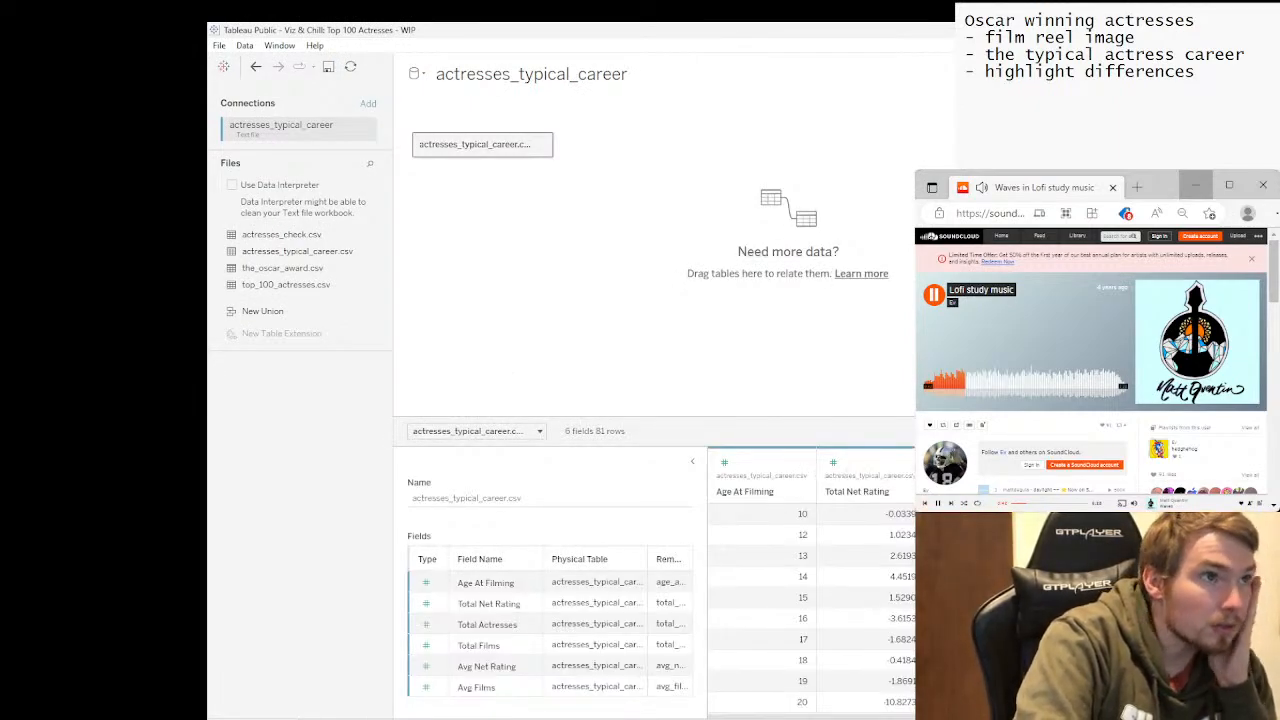
Create a new worksheet, clear the field search, and place Age At Filming on Columns as a dimension.
key(ctrl+m)
click(295, 146)
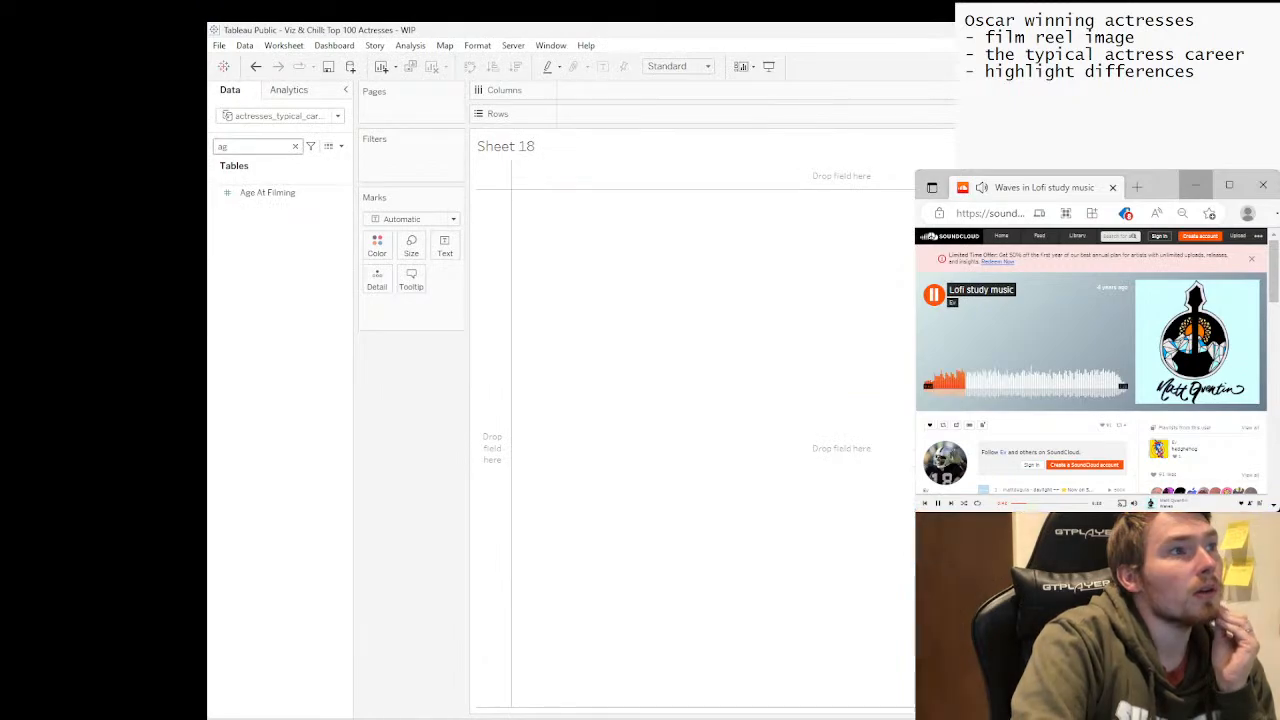
mouse_move(267, 198)
mouse_down()
mouse_move(543, 154)
mouse_move(603, 114)
mouse_up()
click(649, 114)
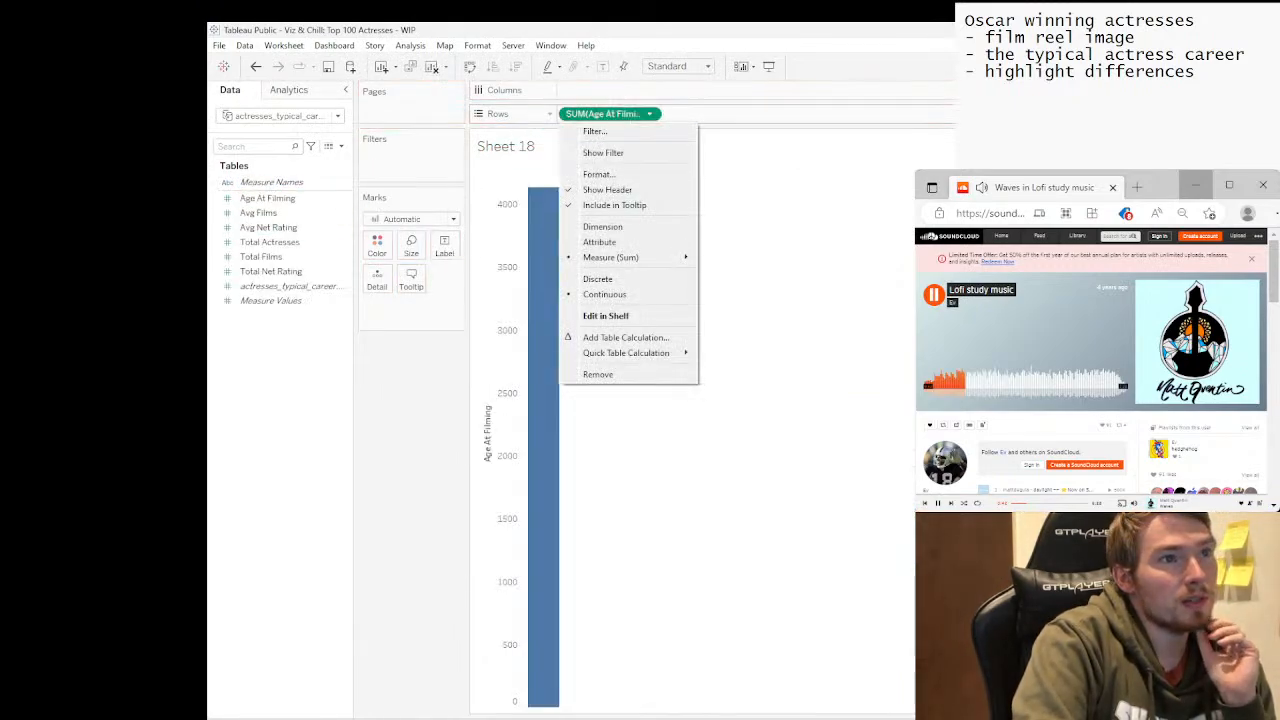
click(628, 226)
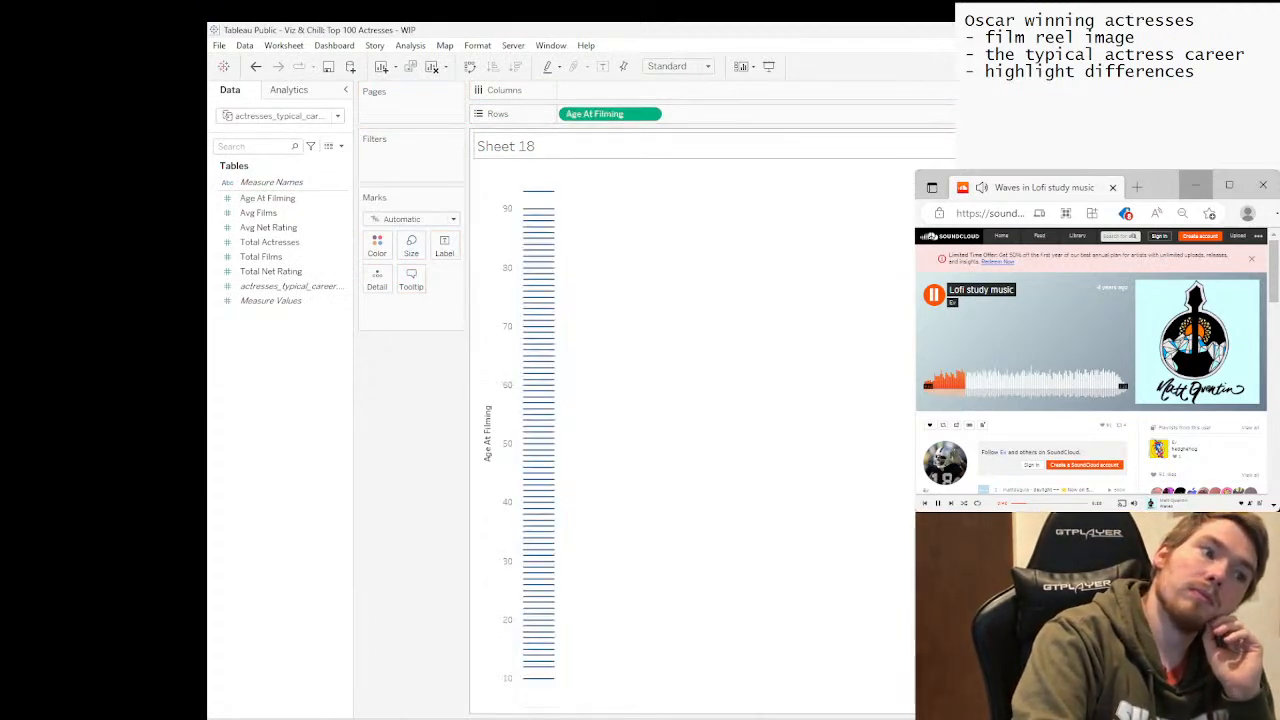
drag(600, 114, 600, 90)
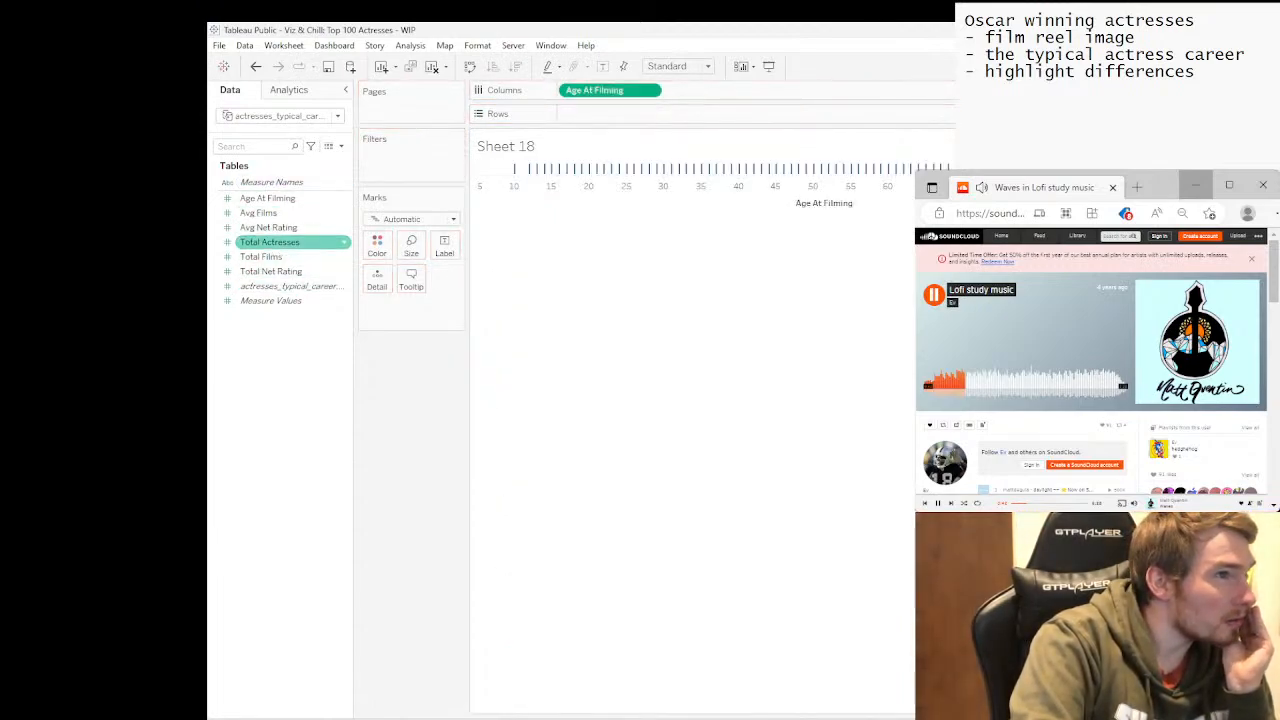
Plot Avg Net Rating on Rows as a running total.
mouse_move(268, 227)
mouse_down()
mouse_move(523, 151)
mouse_move(600, 113)
mouse_up()
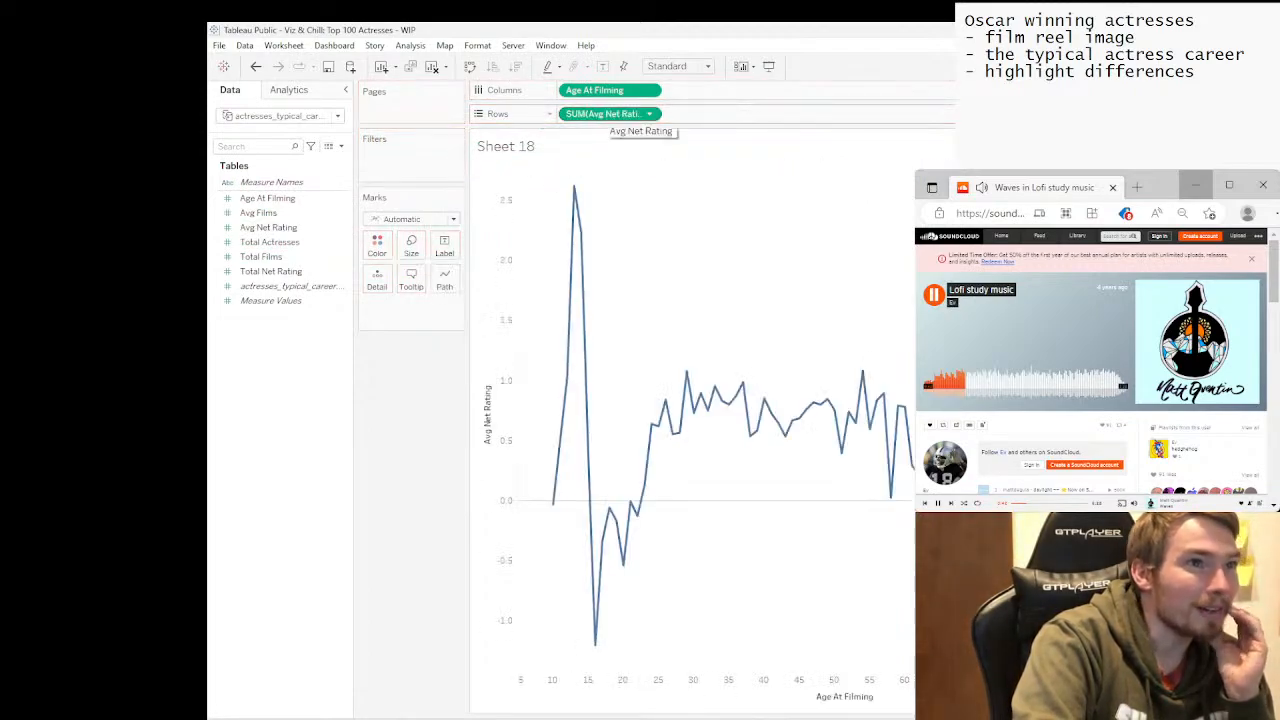
click(649, 114)
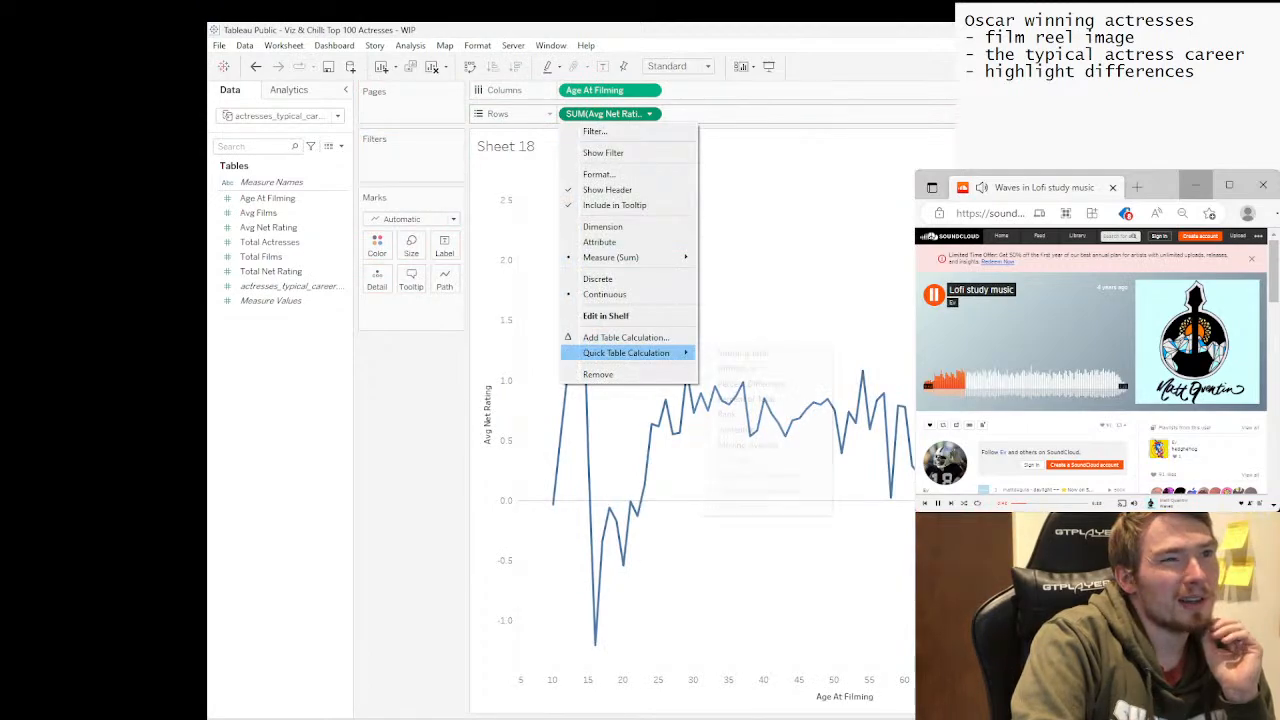
mouse_move(626, 353)
click(742, 353)
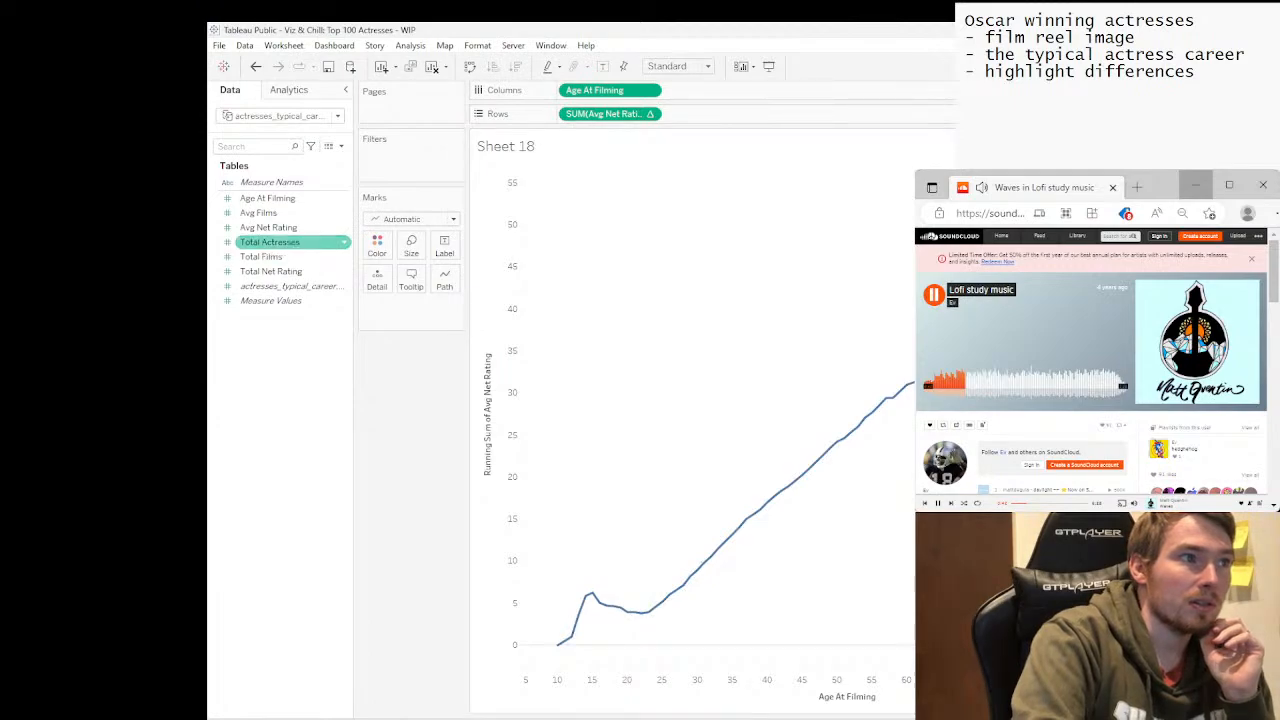
Try sizing the line by Total Films, and replace that field with Avg Films.
drag(262, 257, 411, 247)
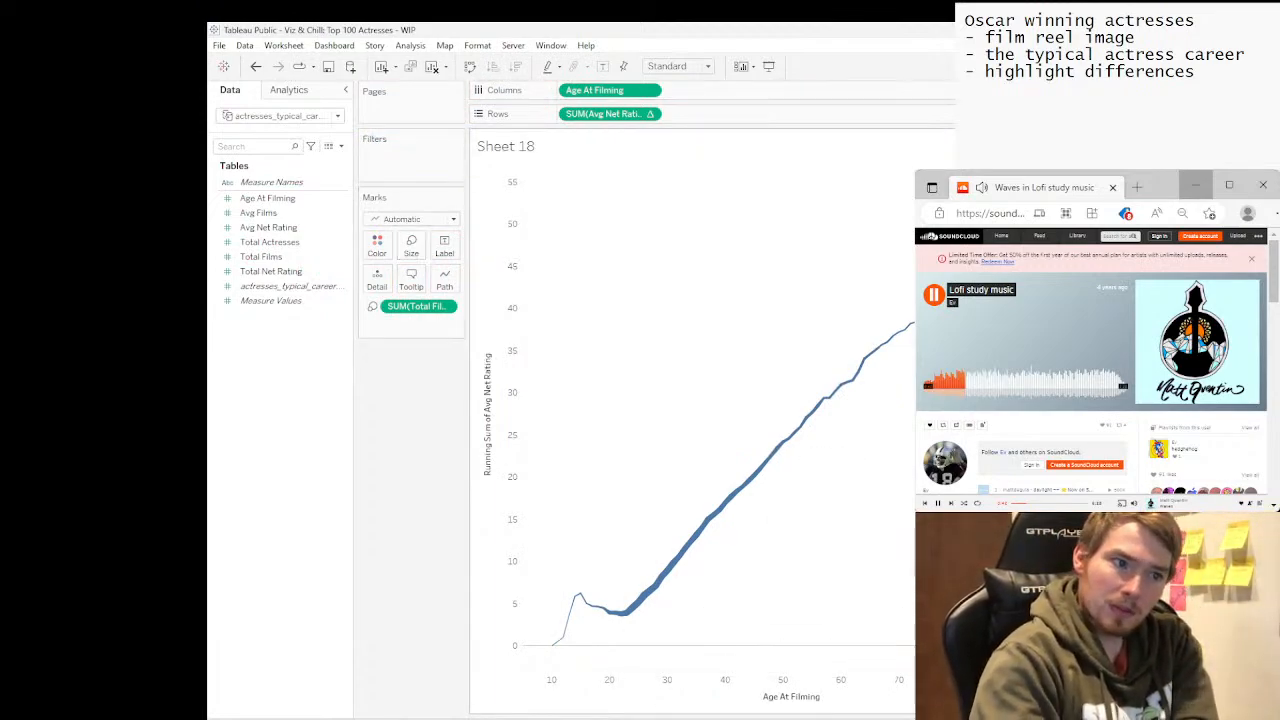
mouse_move(575, 598)
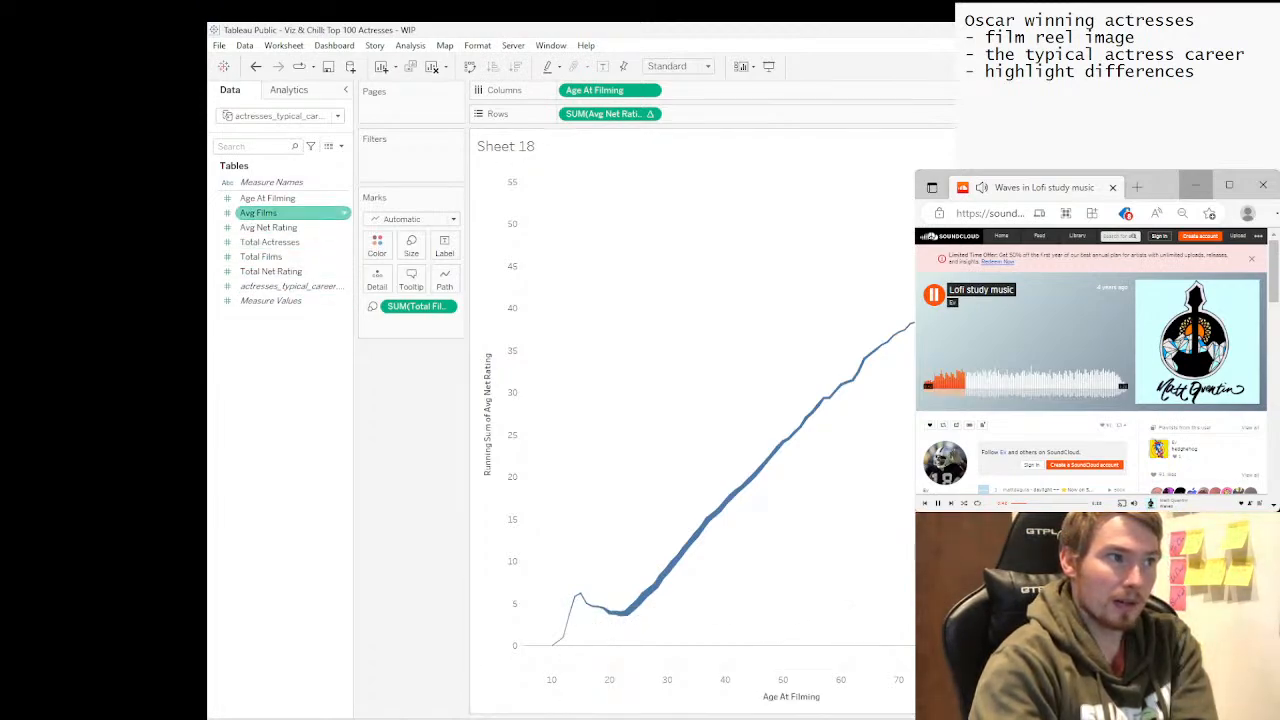
drag(258, 213, 418, 306)
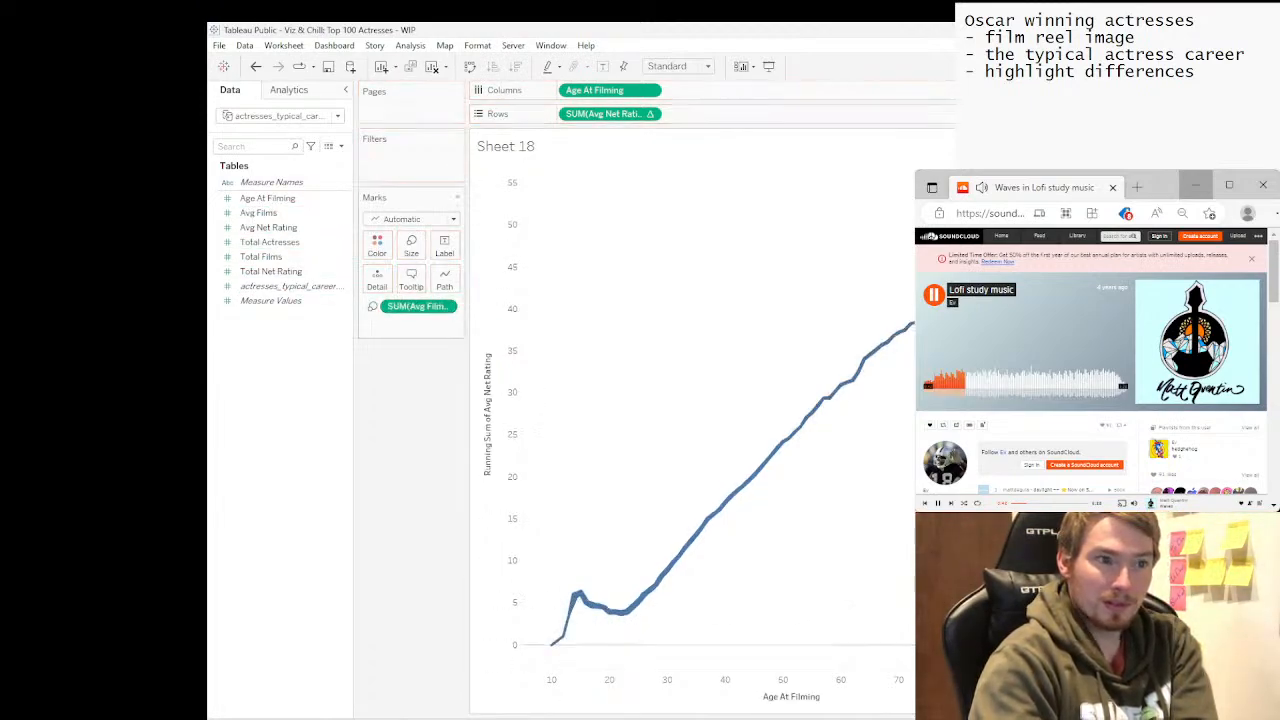
mouse_move(583, 601)
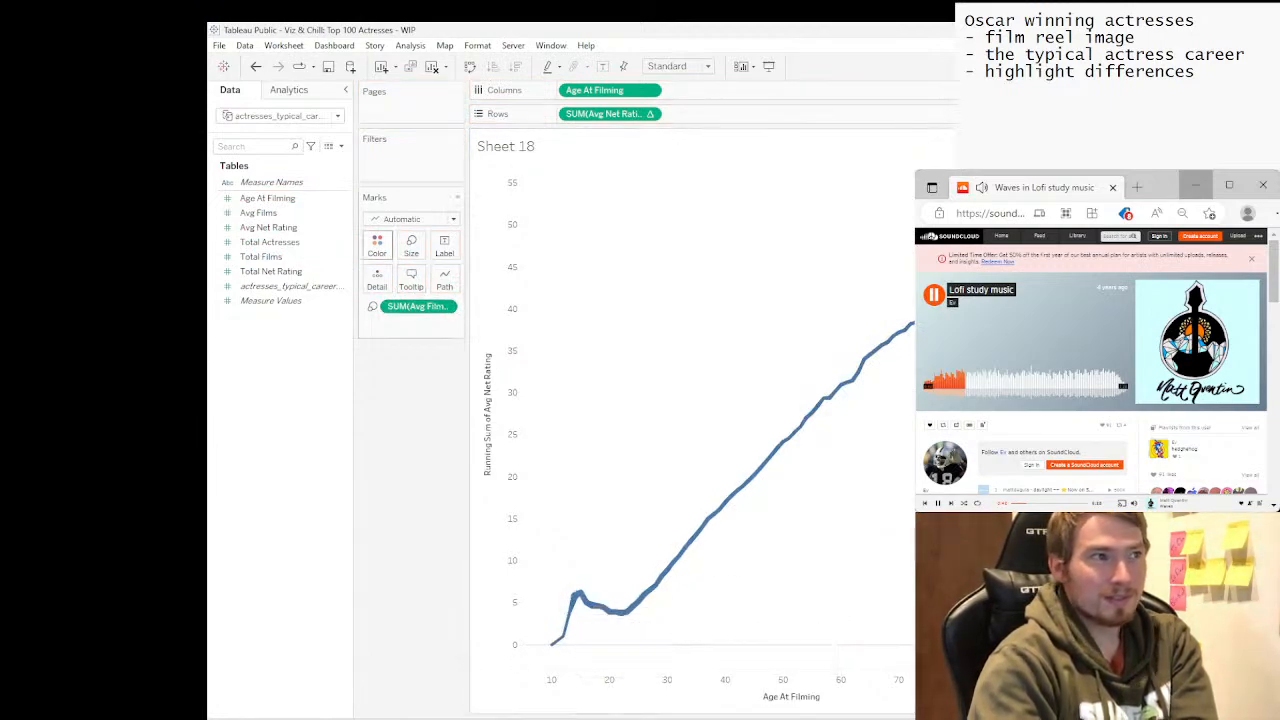
Compare the Total Films and Avg Films line sizing by undoing and redoing, and go back to the running total line without sizing.
click(255, 66)
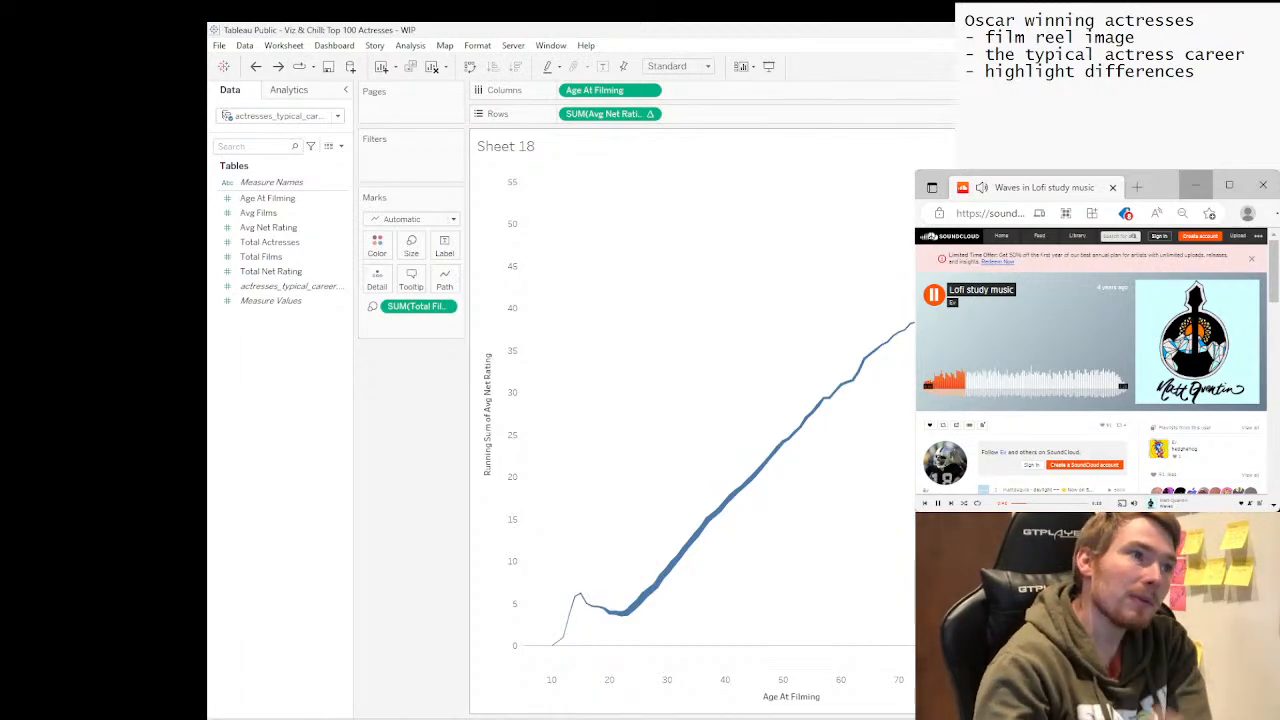
click(278, 66)
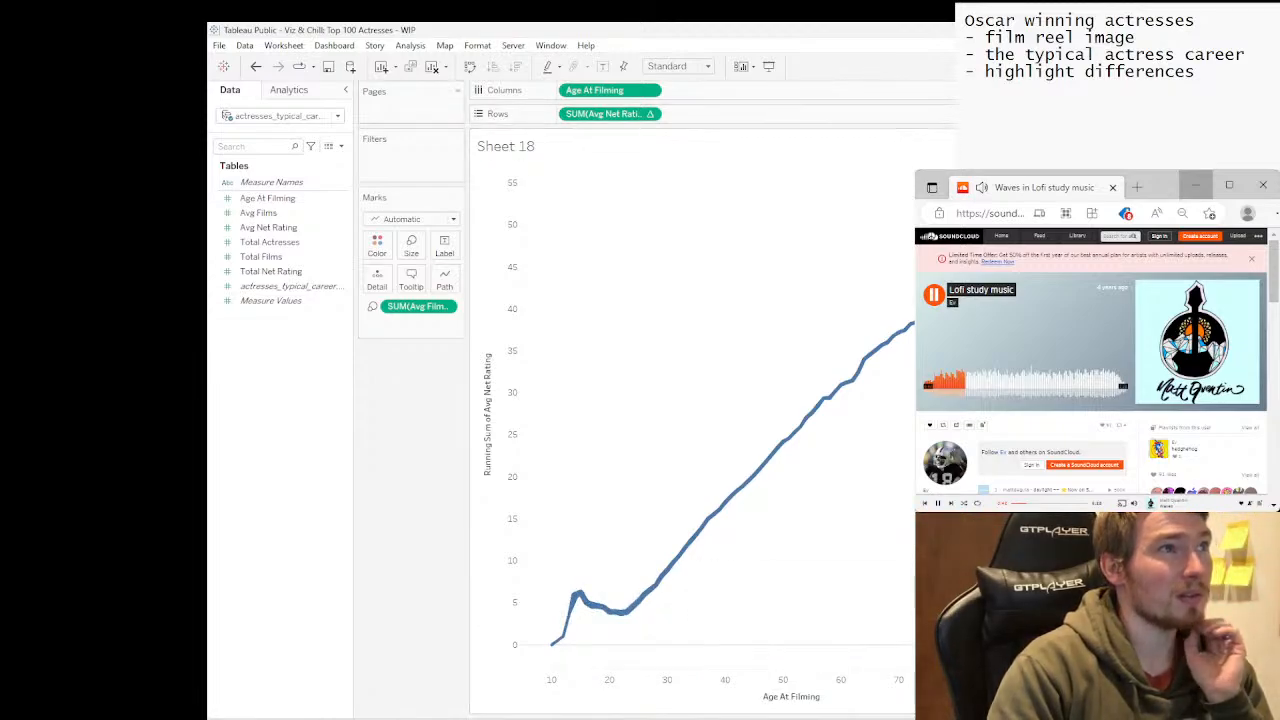
click(256, 66)
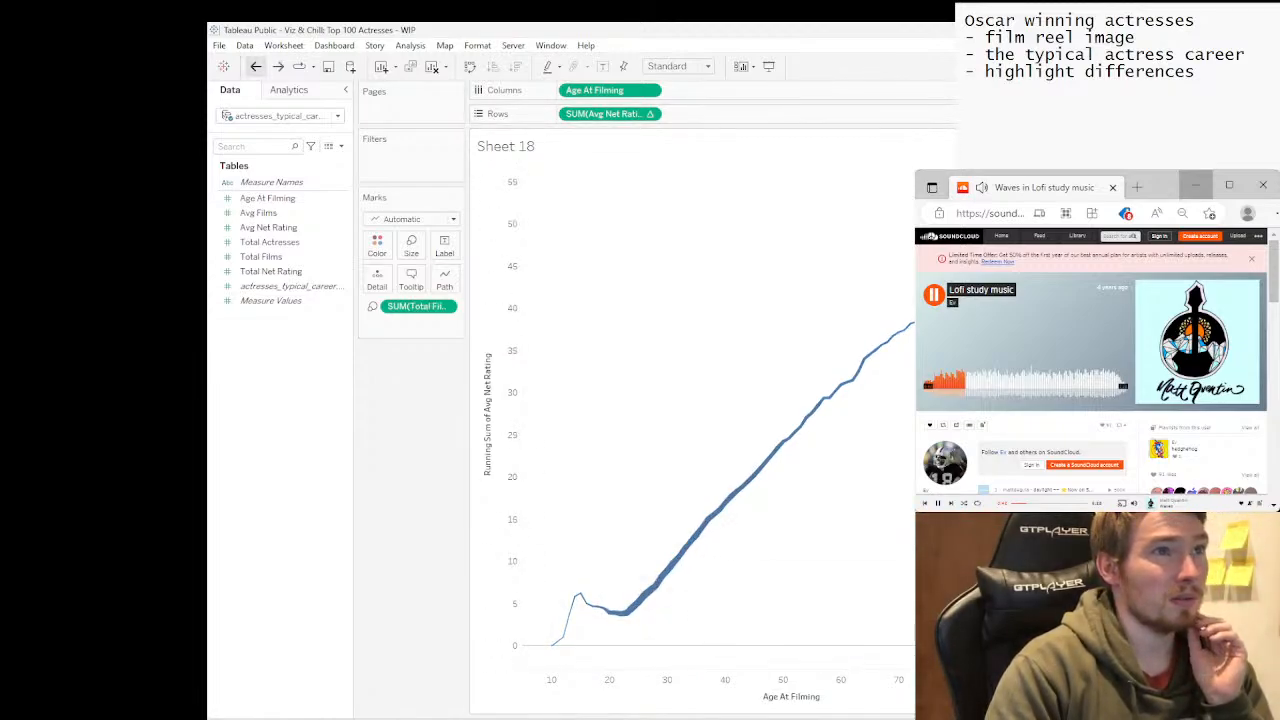
click(256, 66)
click(256, 66)
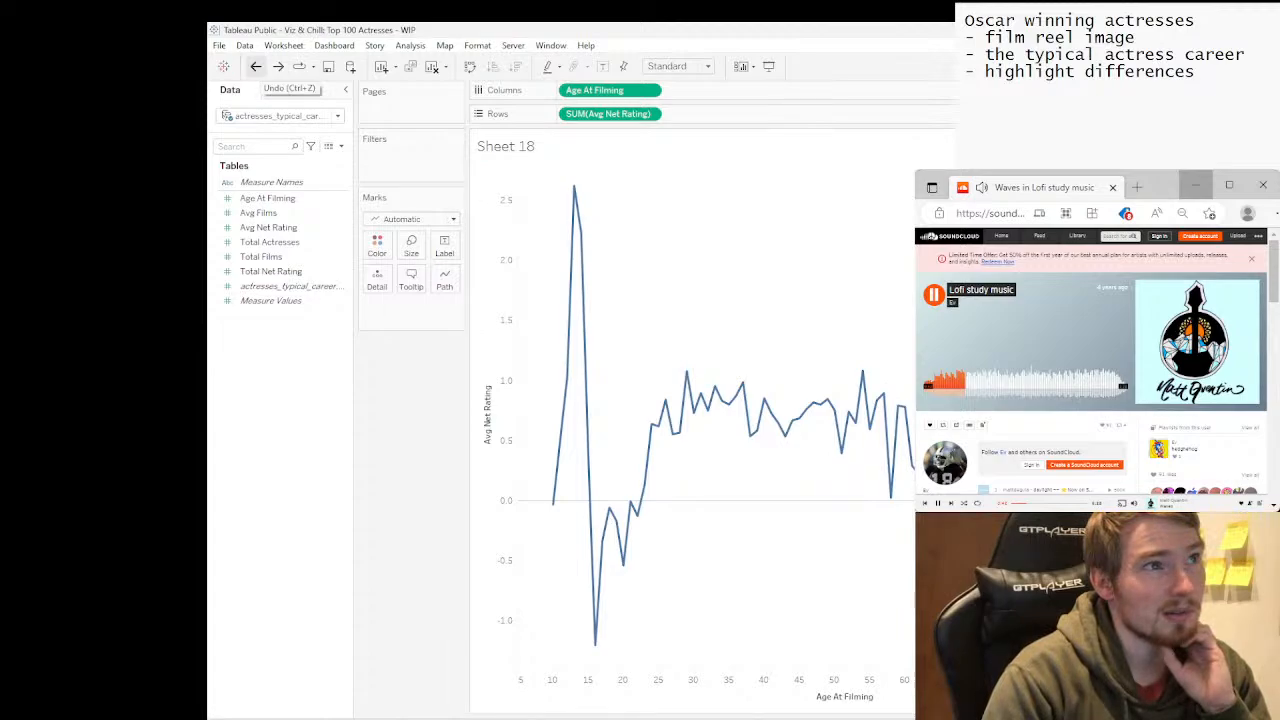
click(278, 66)
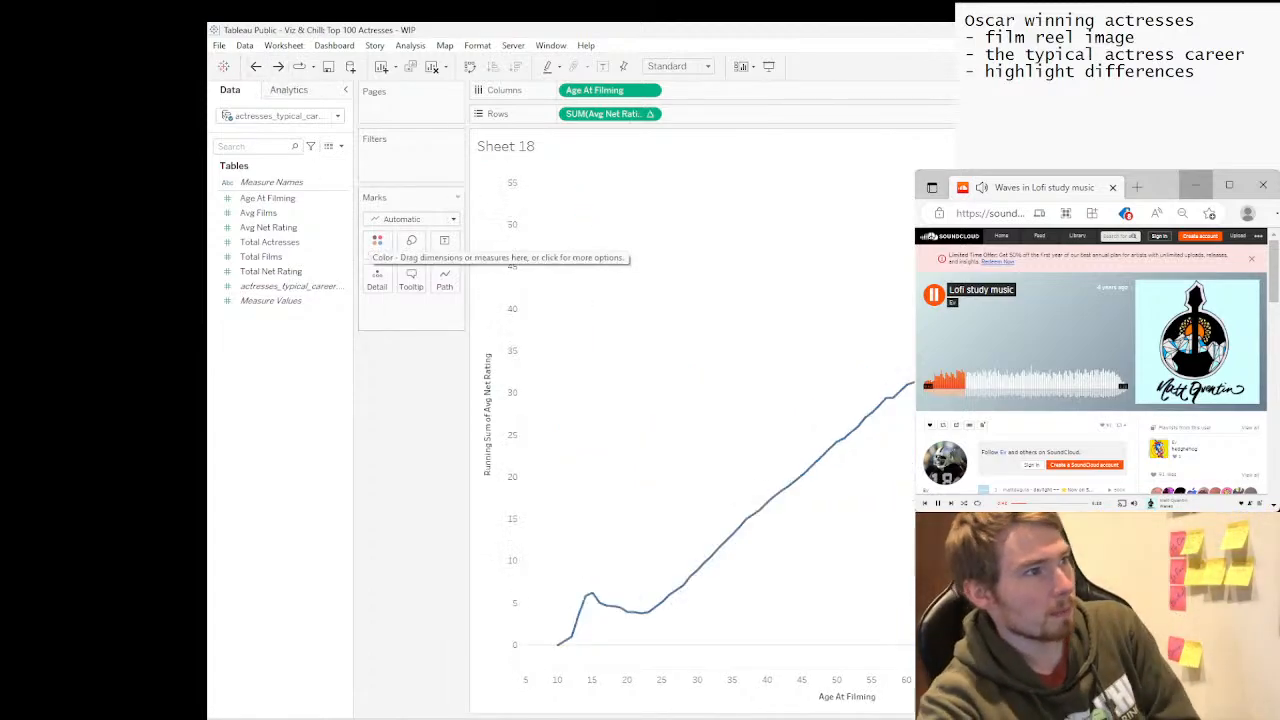
Size the running total line by Avg Films.
click(258, 213)
drag(258, 213, 411, 258)
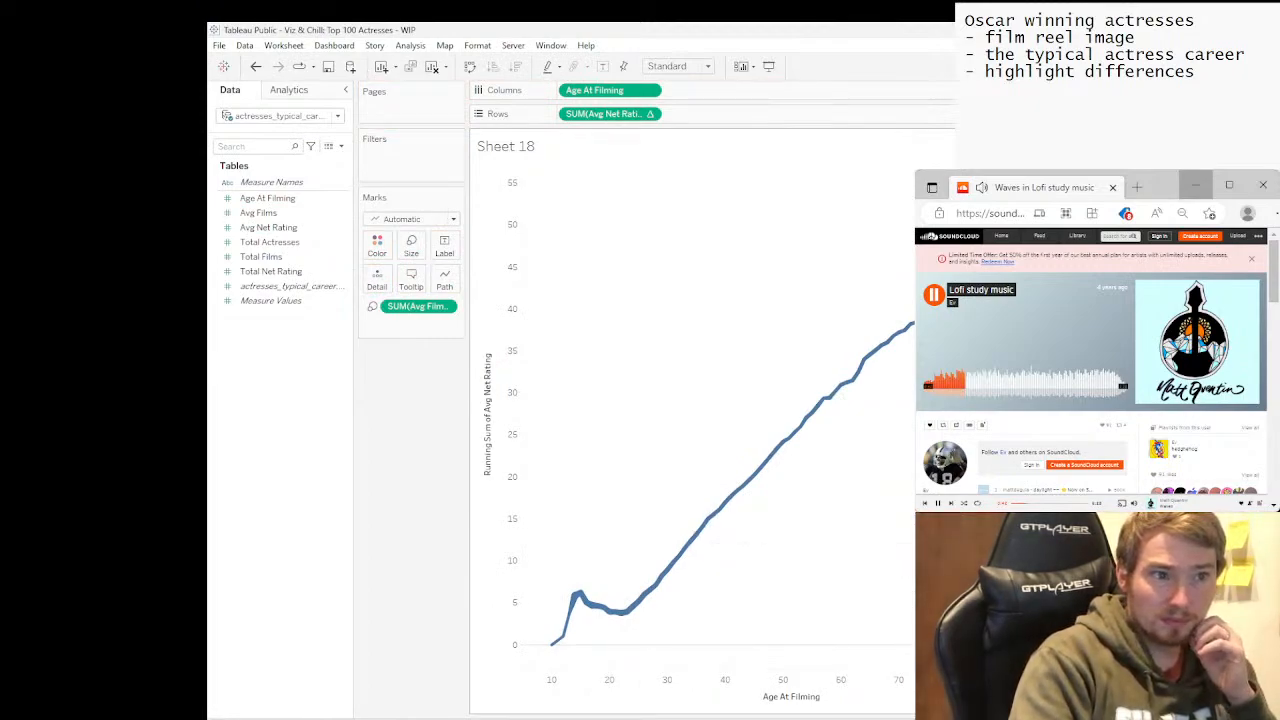
mouse_move(580, 591)
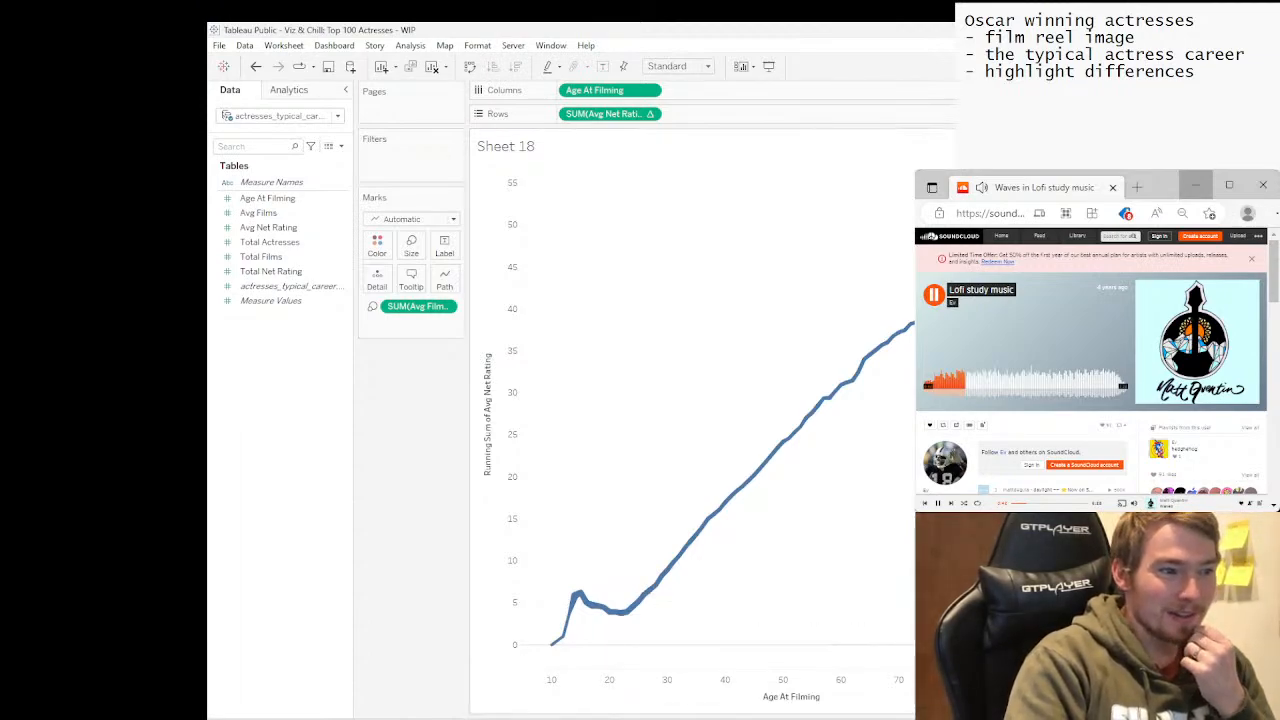
Compare the typical career line with the individual actress lines on Sheet 1 (5), highlighting one actress's line, and return to Sheet 18.
click(528, 718)
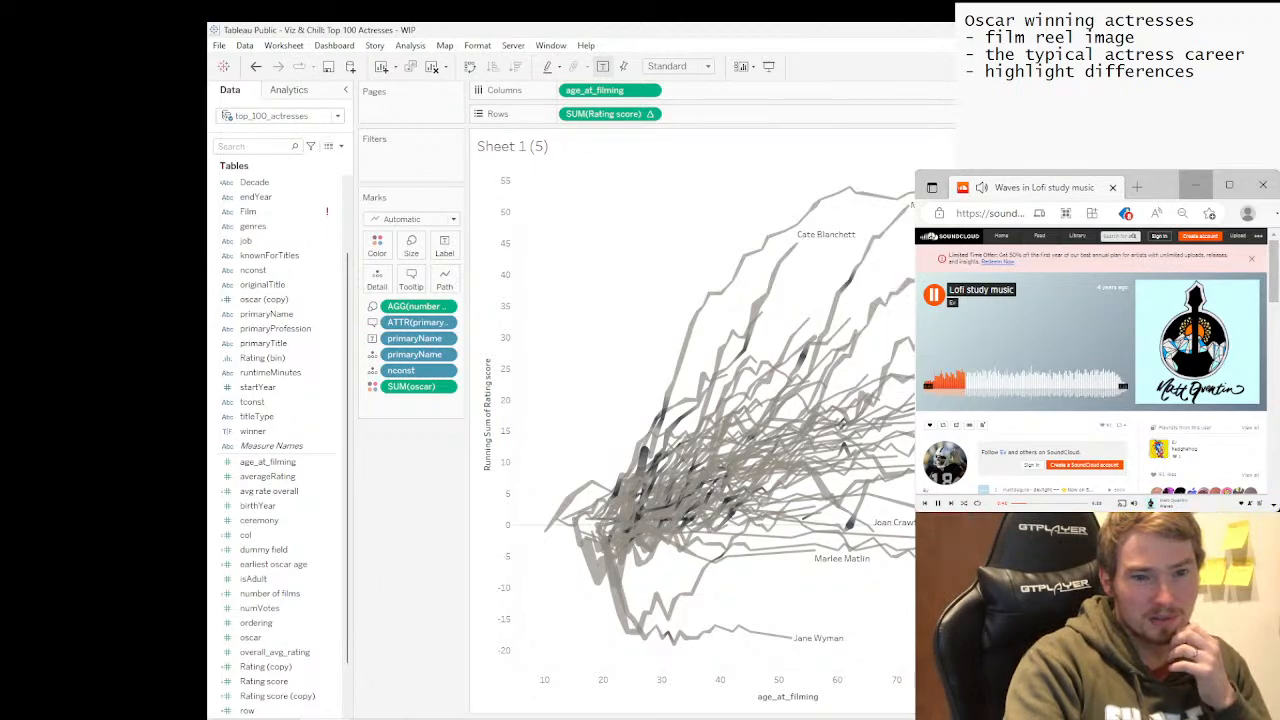
key(ctrl+Tab)
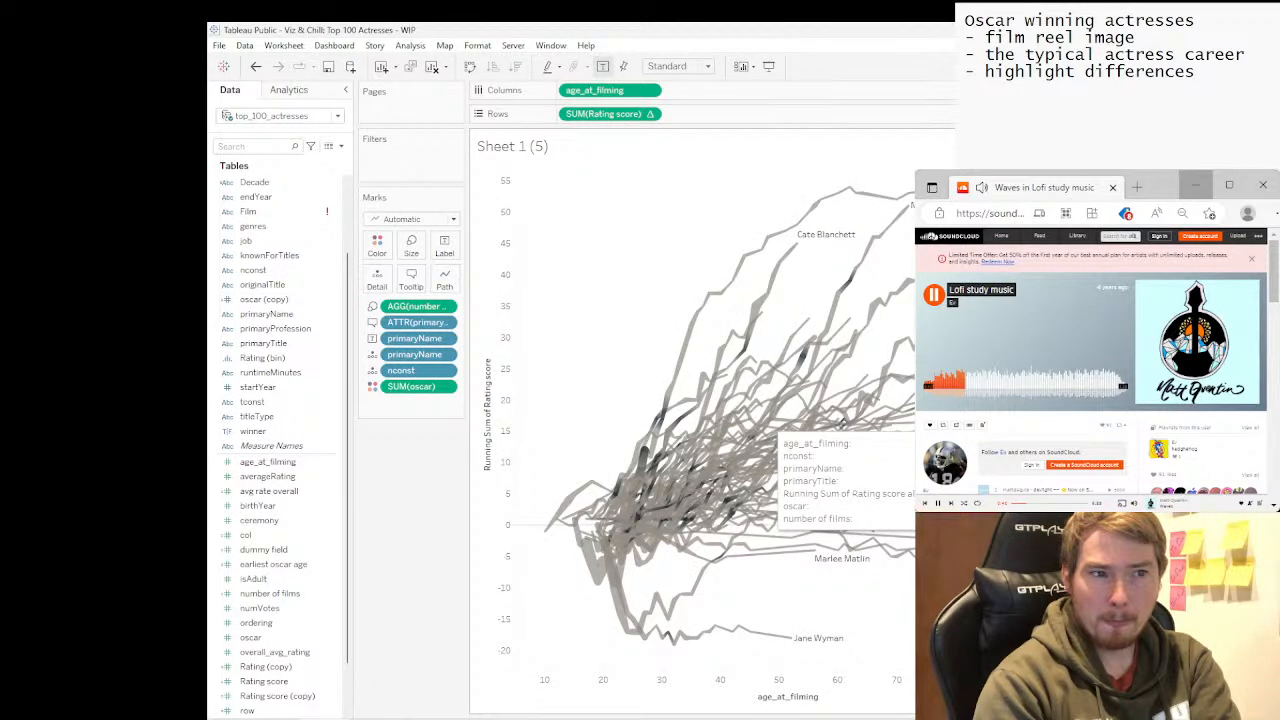
click(843, 424)
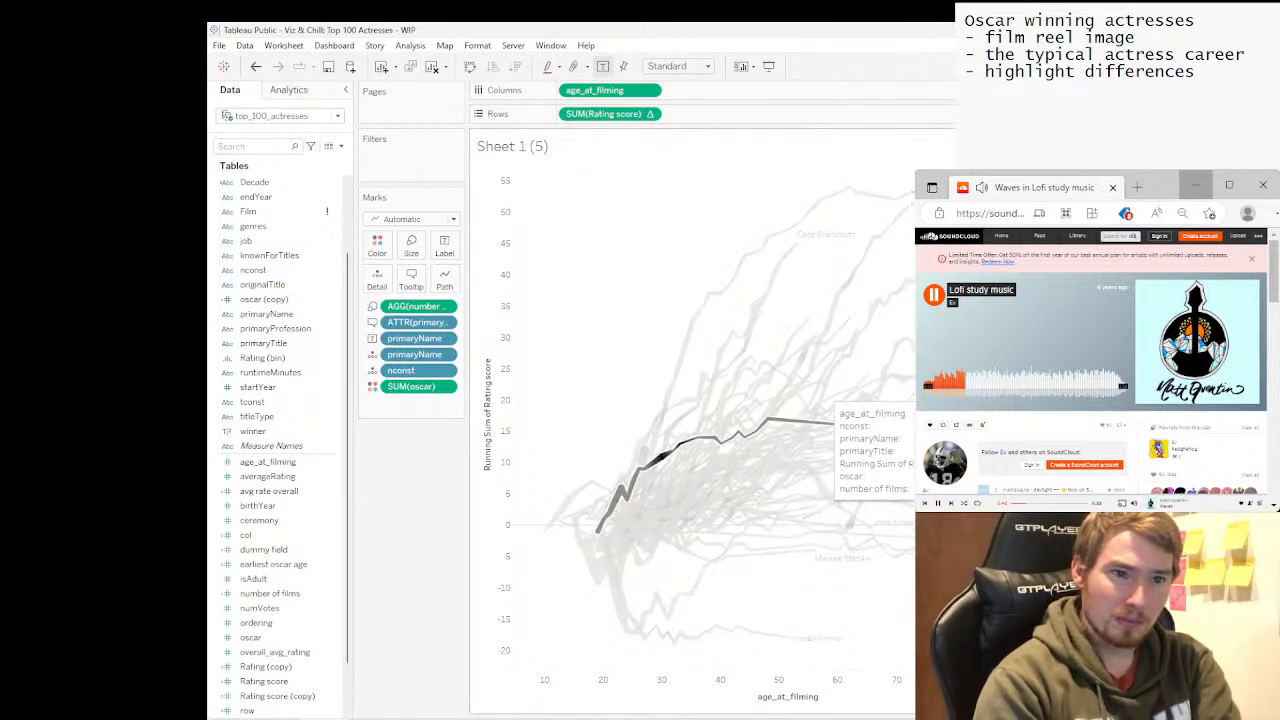
click(782, 188)
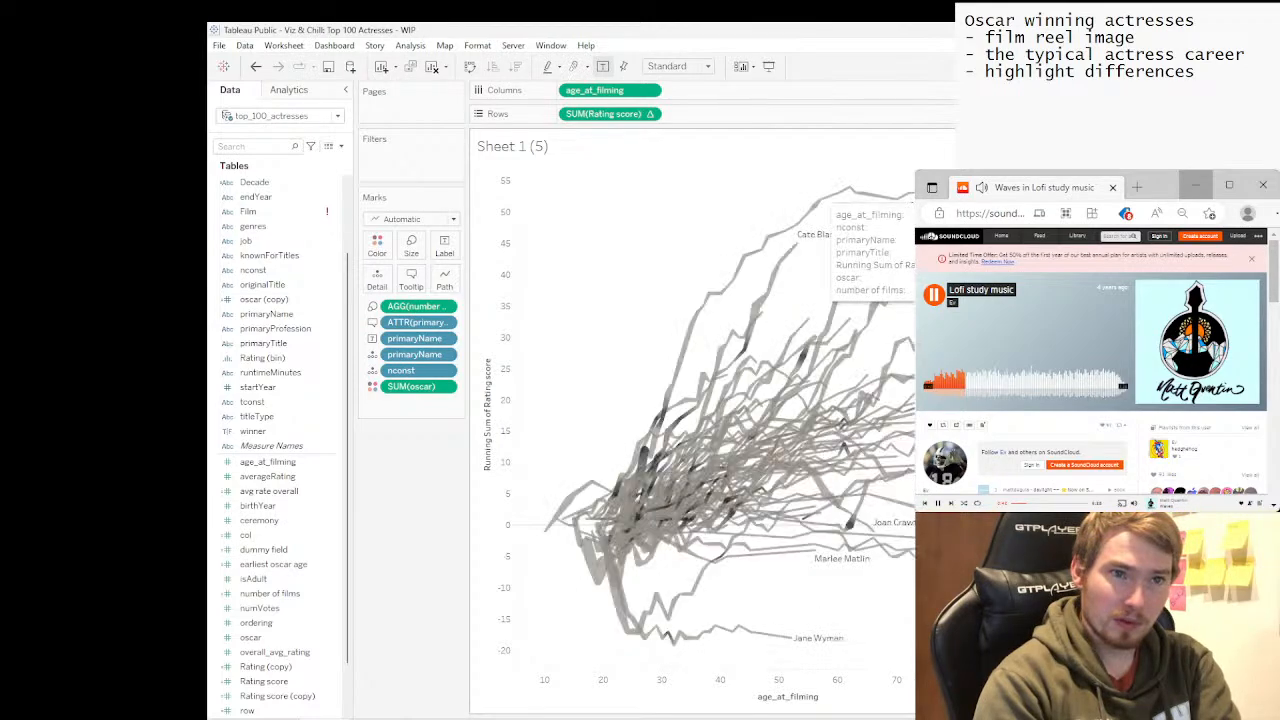
key(ctrl+Tab)
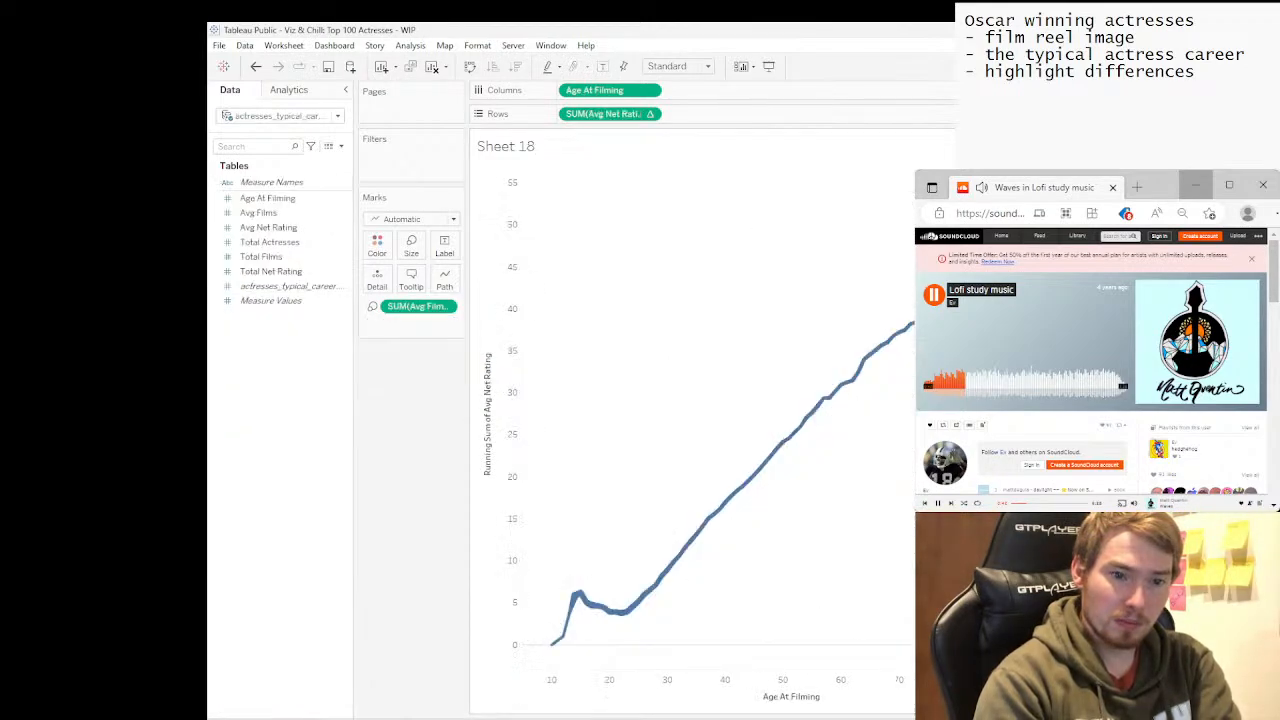
mouse_move(609, 608)
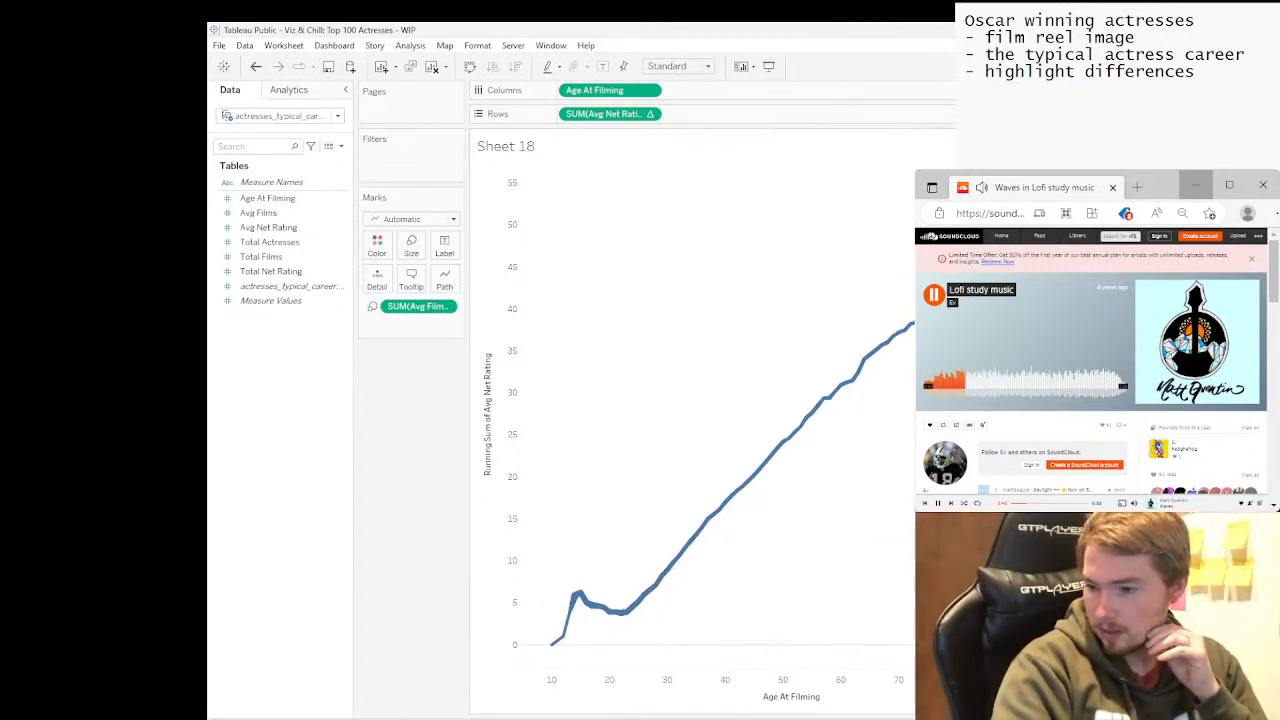
Switch to RStudio and list the distinct actress IDs by running unique(oscar_df$nconst) in the console.
key(alt+Tab)
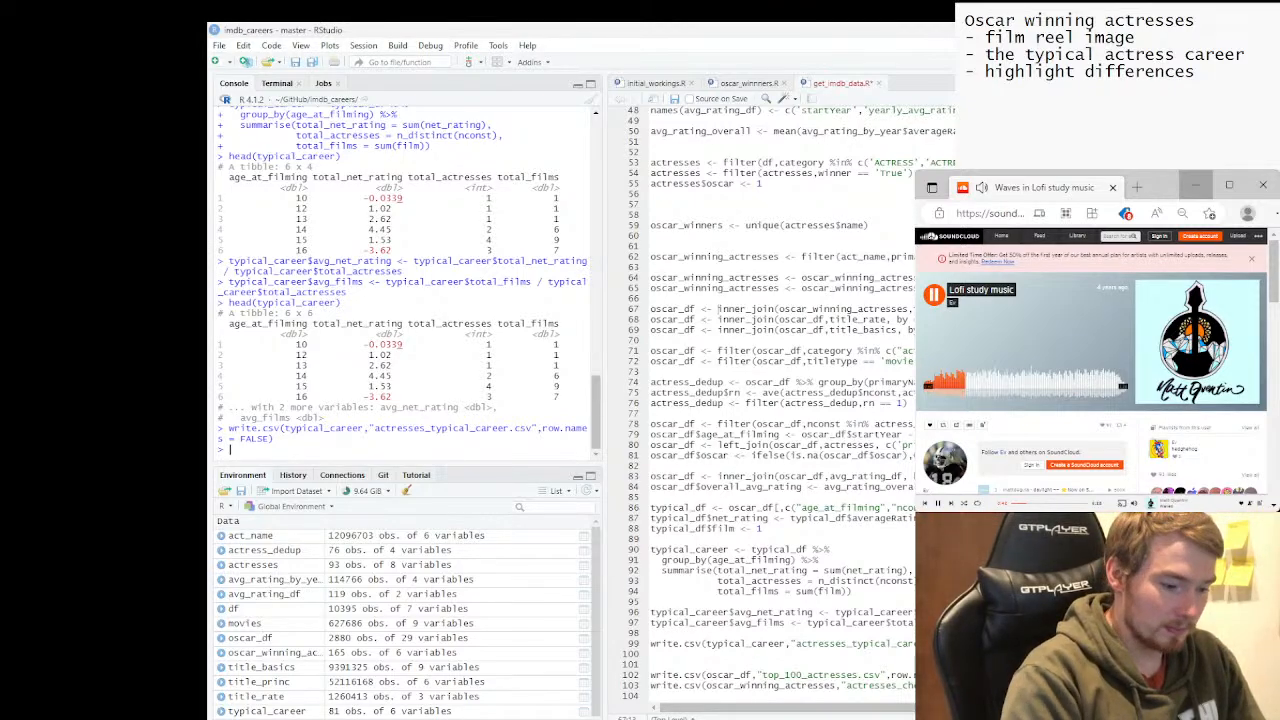
text(unique()
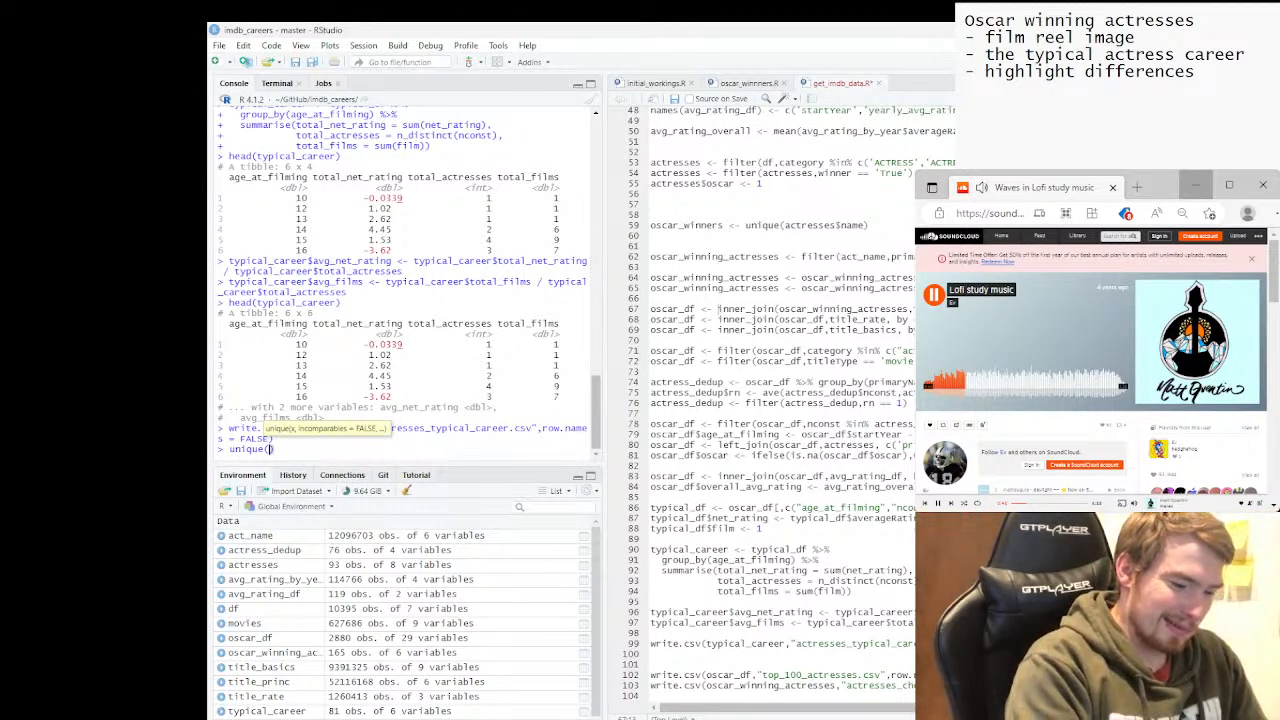
text(osca)
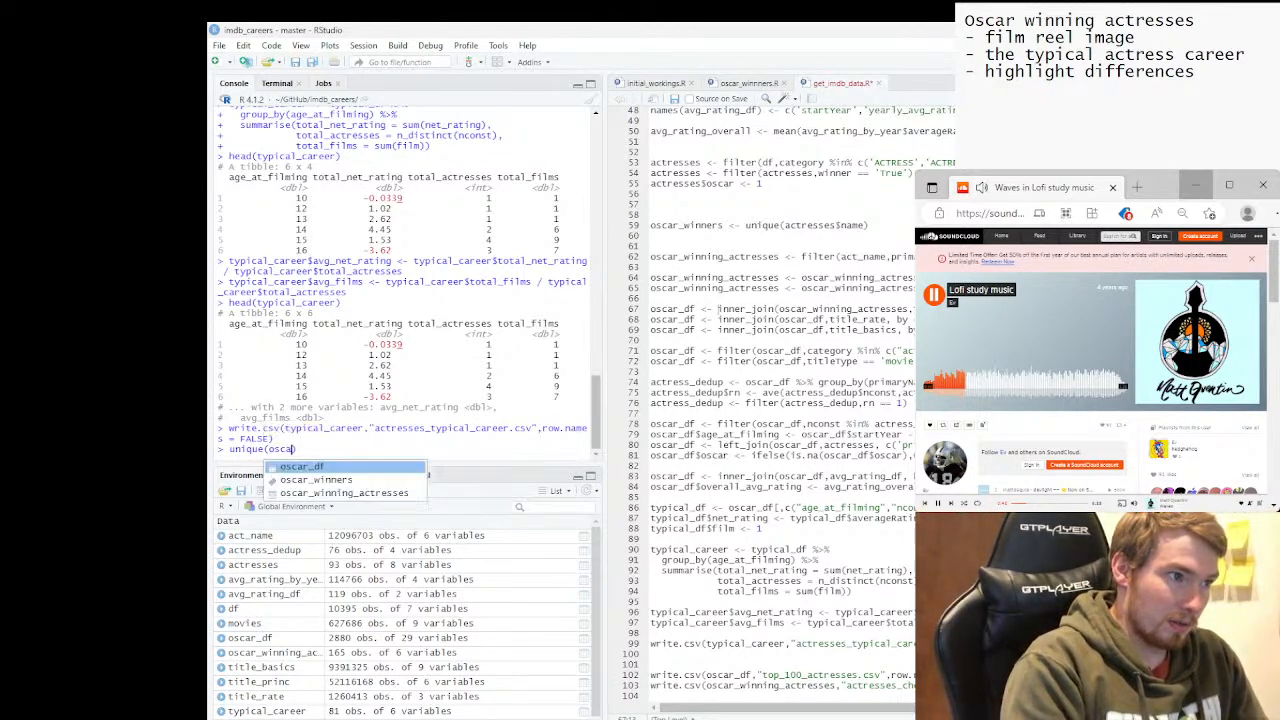
text(r_df$nconst)
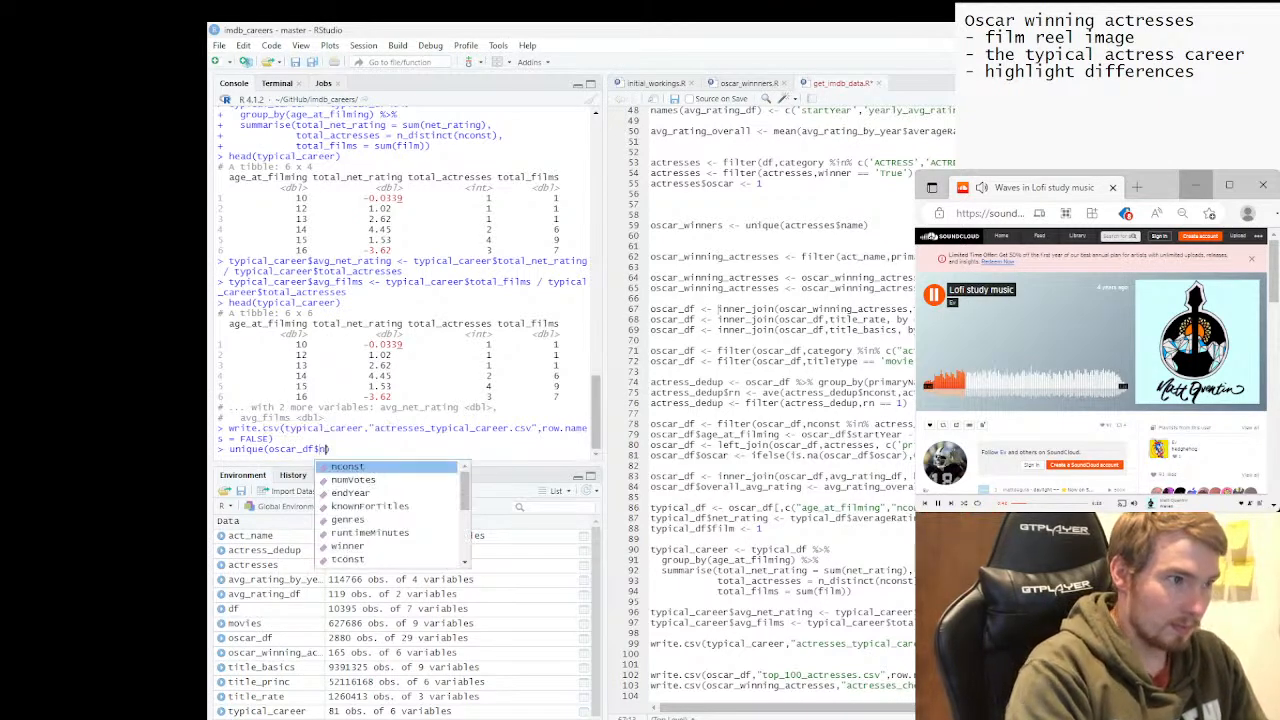
key(Return)
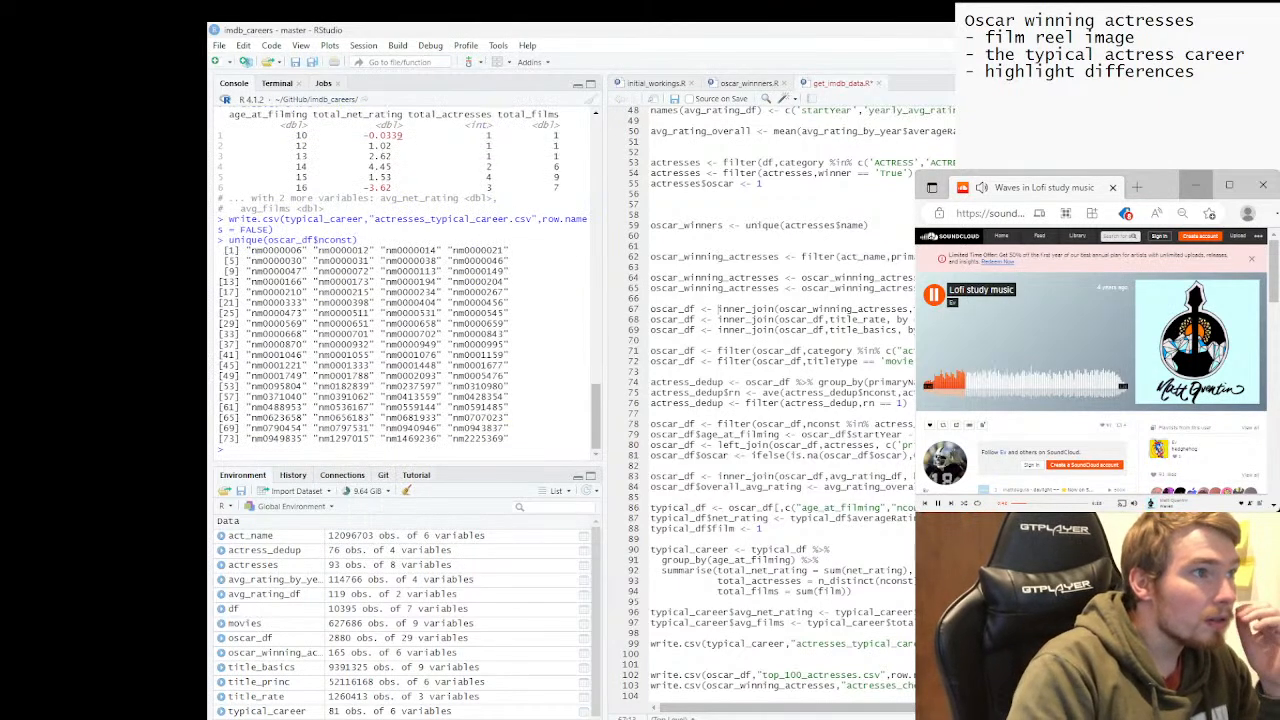
Count the distinct actress IDs by running length(unique(oscar_df$nconst)) in the console.
key(Up)
key(Left)
key(Left)
key(Left)
key(Left)
key(Left)
key(Left)
key(Left)
key(Left)
key(Left)
key(Left)
key(Left)
key(Left)
key(Left)
key(Left)
key(Left)
key(Left)
key(Left)
key(Left)
key(Left)
key(Left)
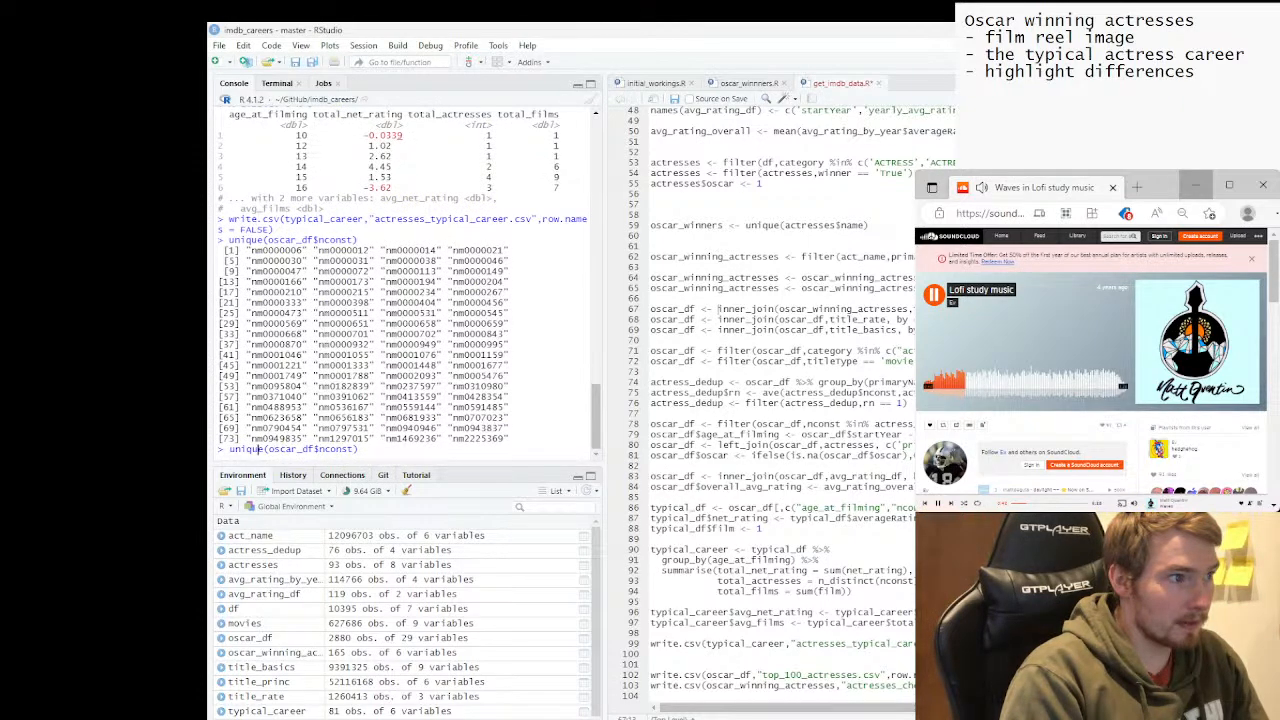
text(length()
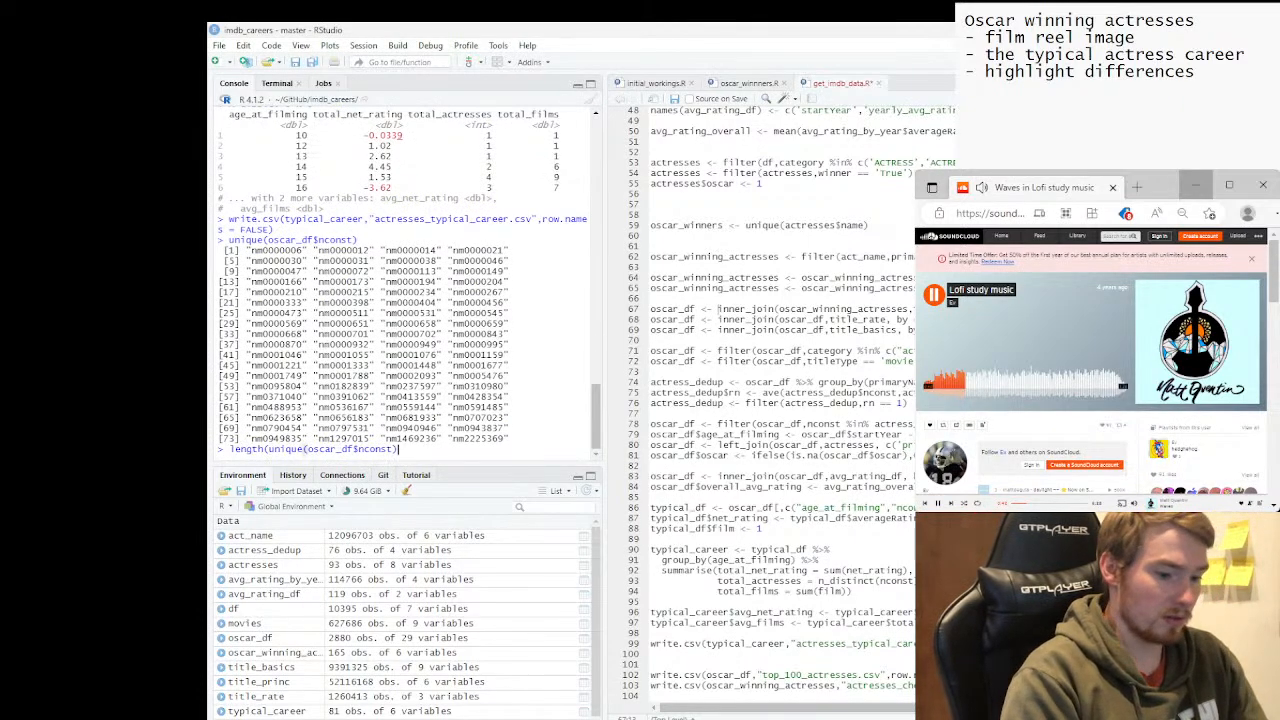
text())
key(Return)
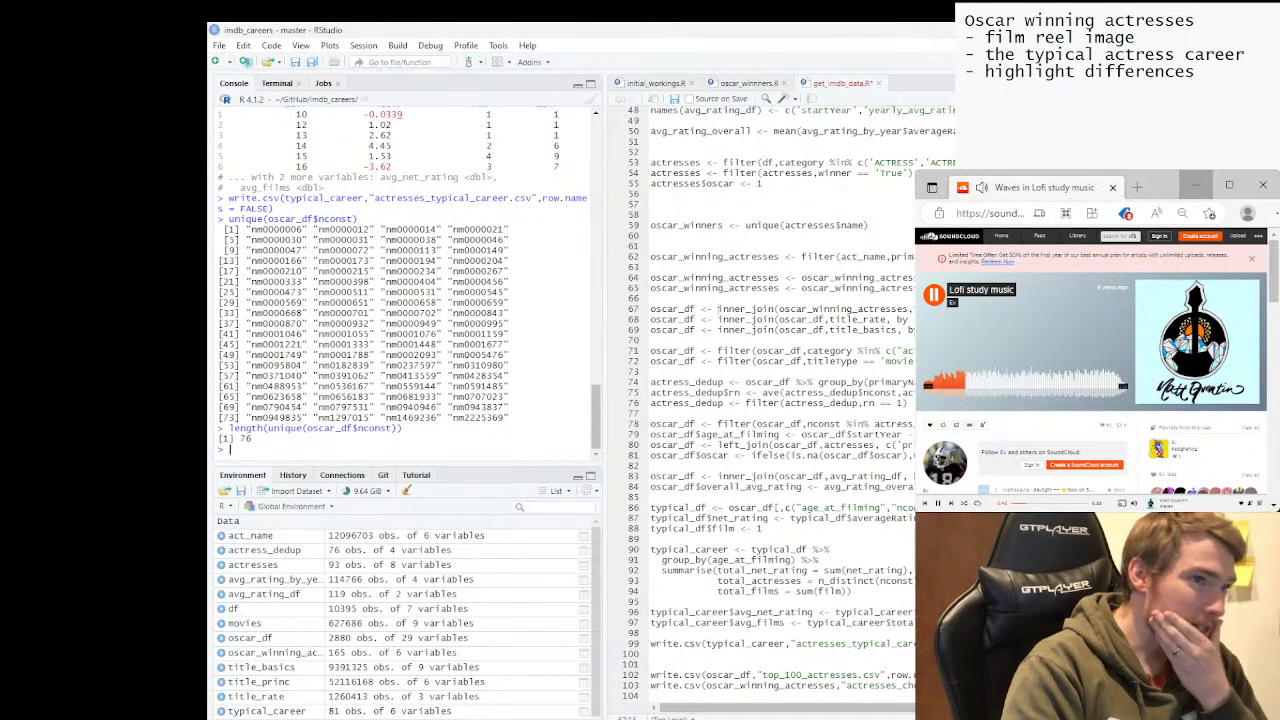
Change the avg_net_rating and avg_films formulas to multiply their totals by (typical_career$total_actresses / 76) instead of dividing by total_actresses.
scroll(405, 280, up, 4)
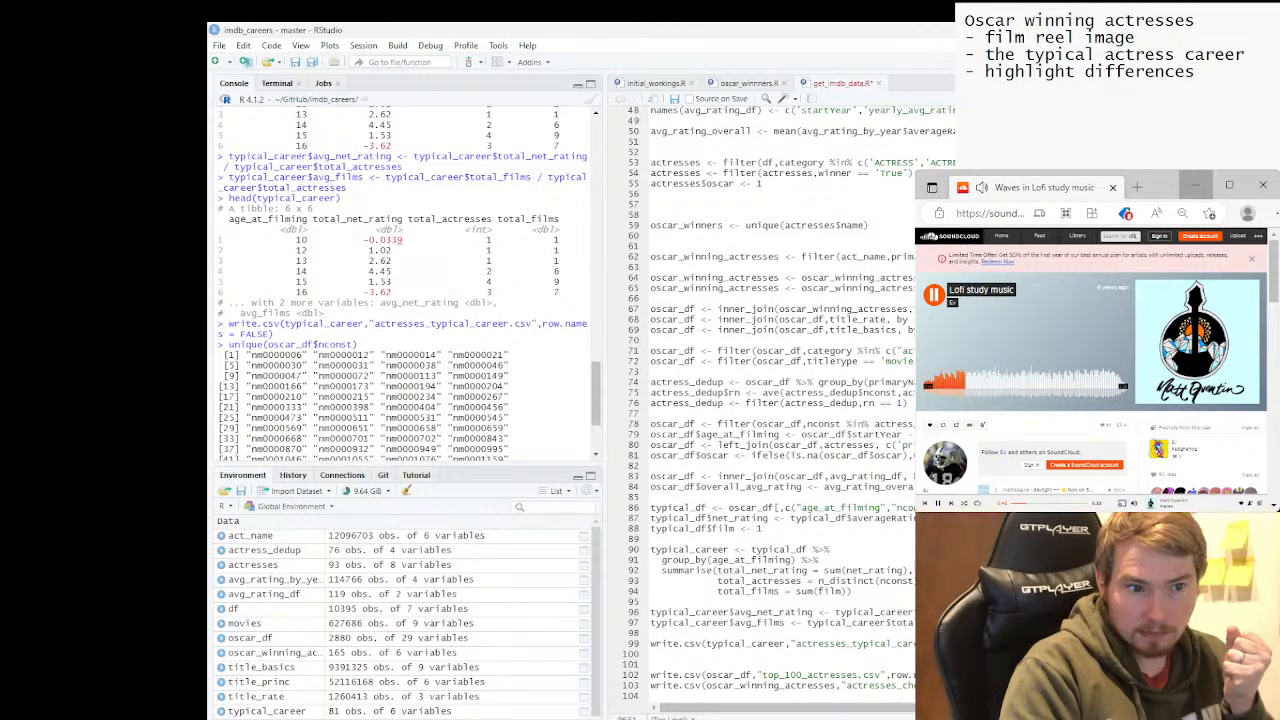
scroll(780, 400, right, 5)
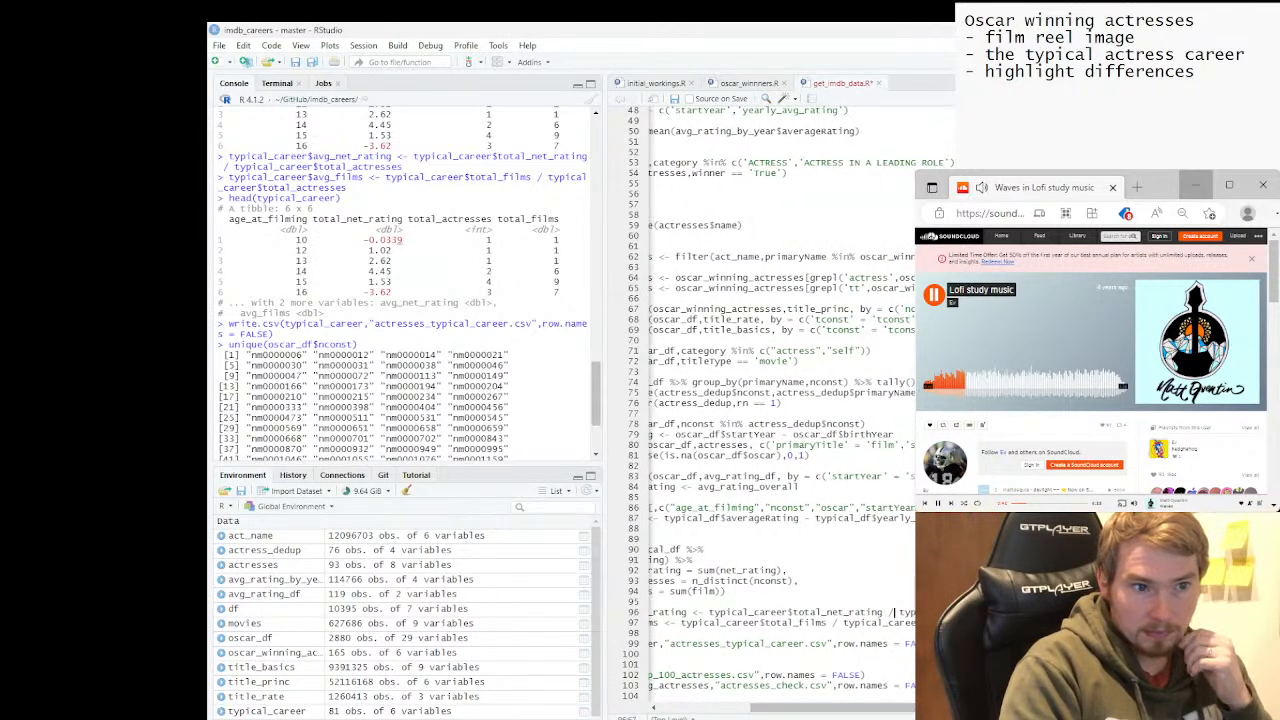
key(BackSpace)
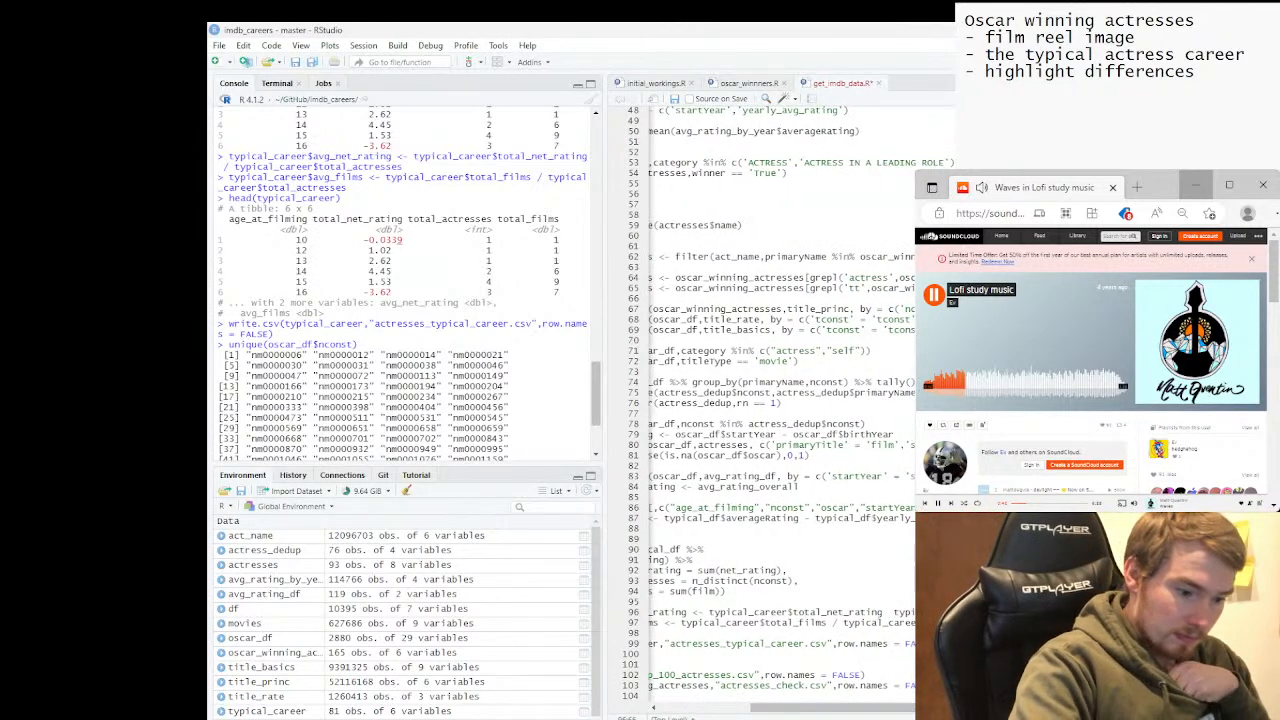
text(*)
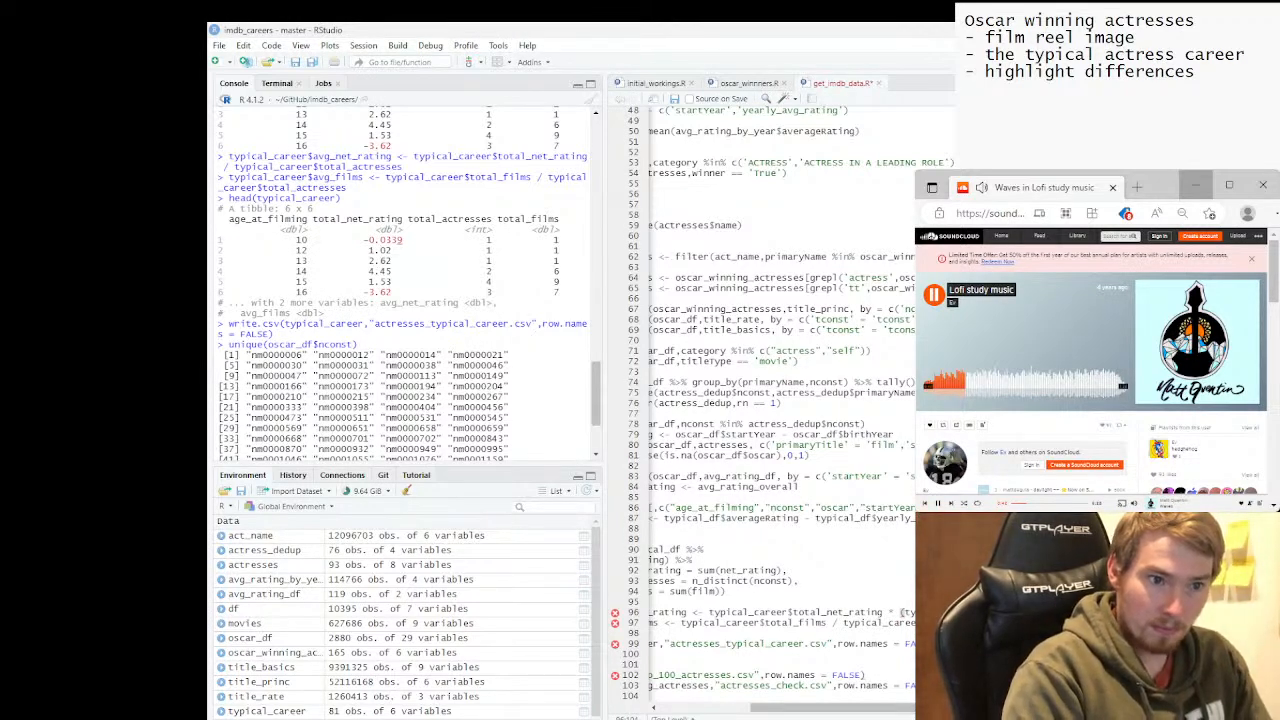
click(839, 623)
key(BackSpace)
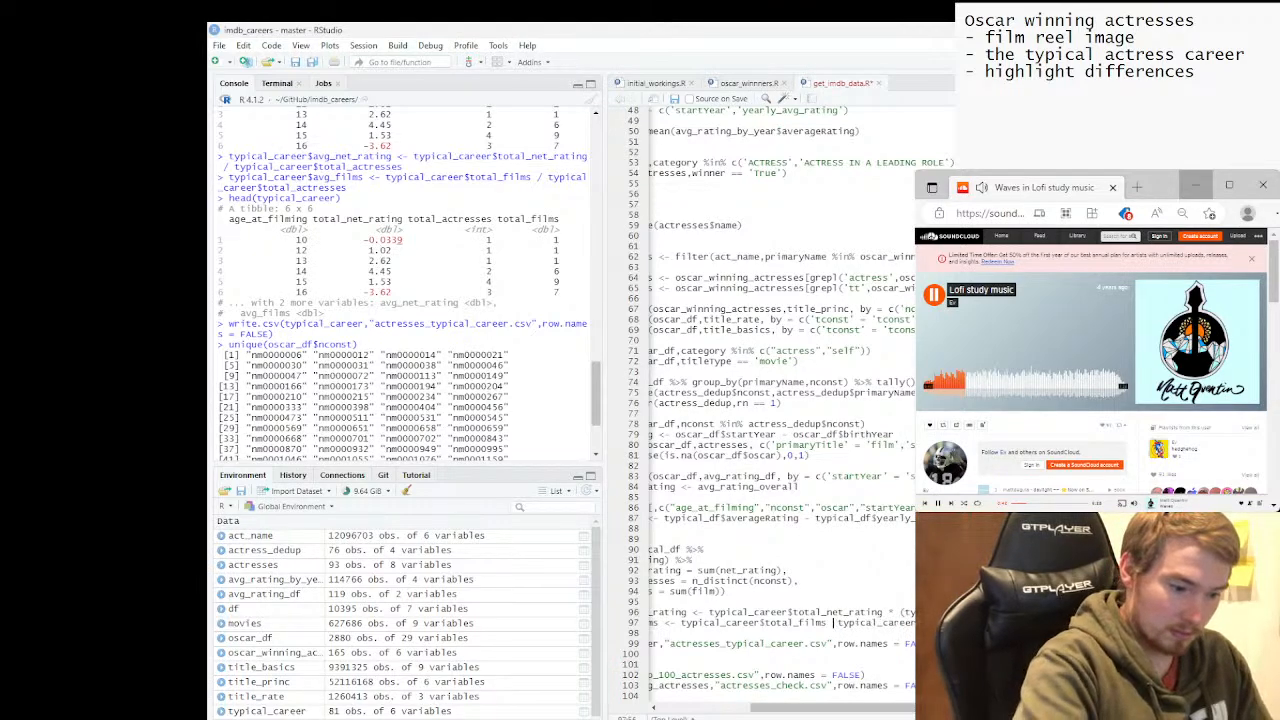
text(* ()
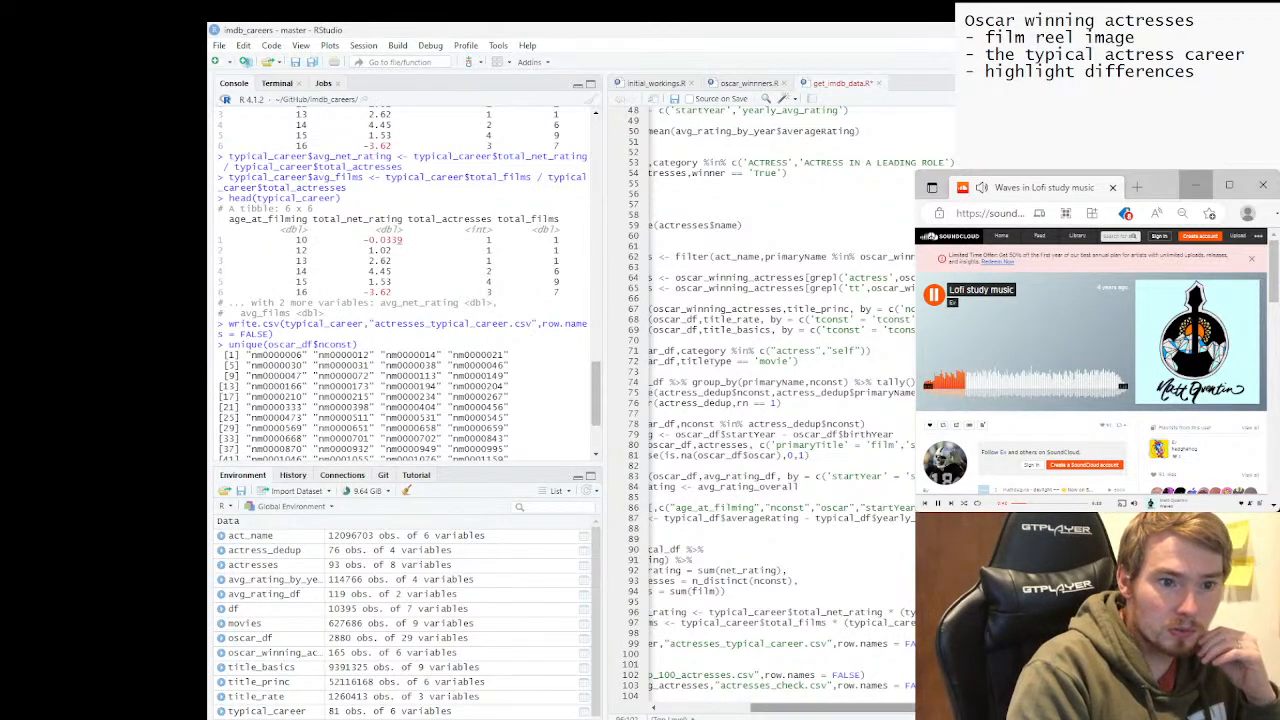
Duplicate the avg_films line directly below itself and rename the copy's assigned column to oscar.
drag(840, 707, 748, 707)
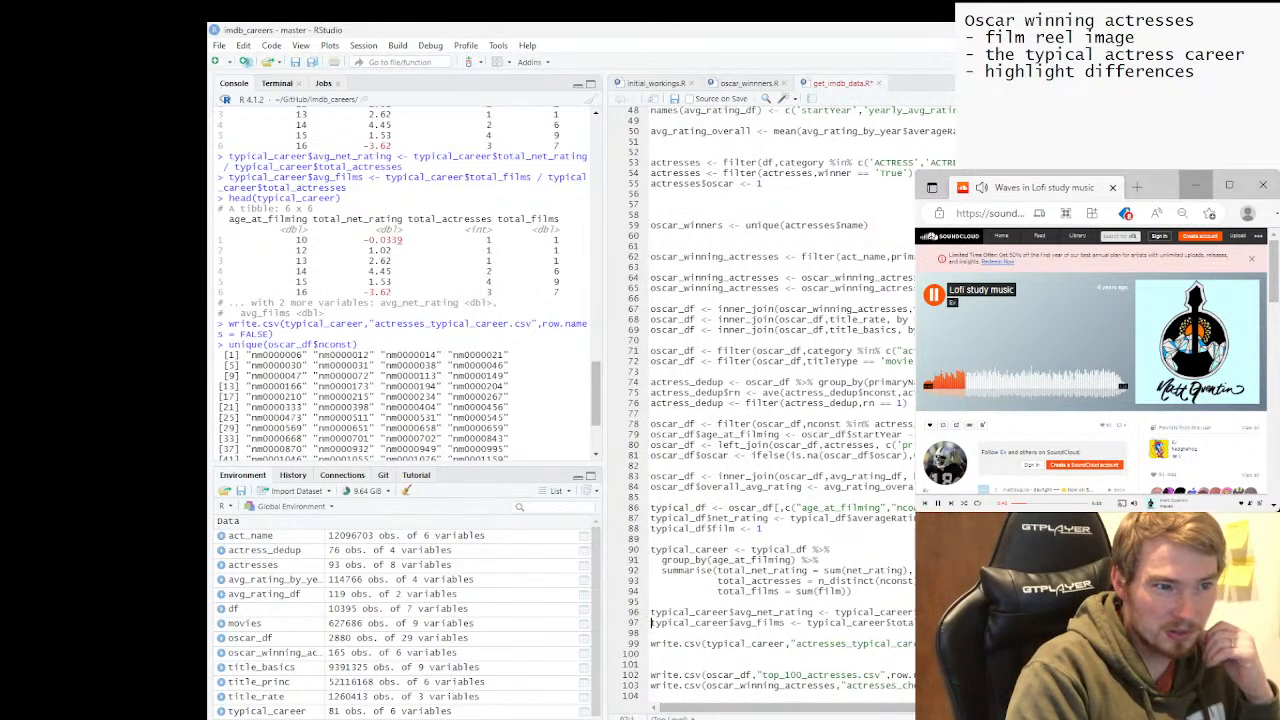
key(shift+Down)
key(ctrl+c)
key(Right)
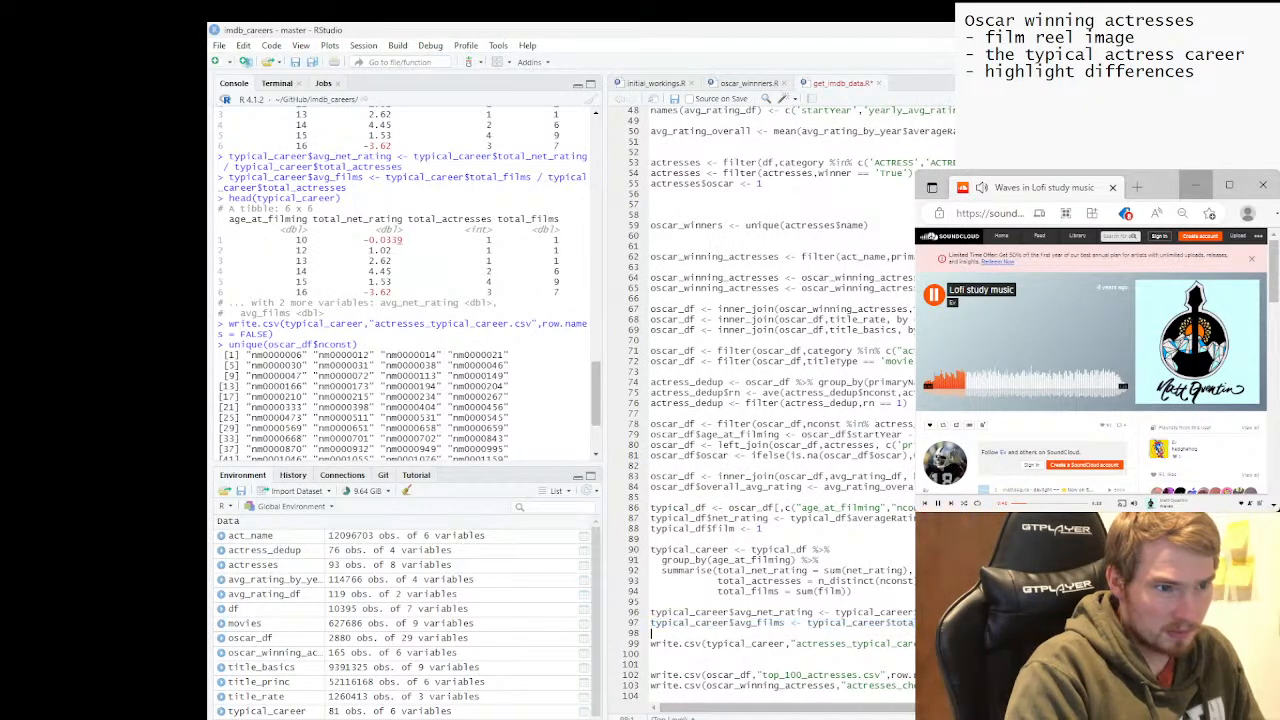
key(ctrl+v)
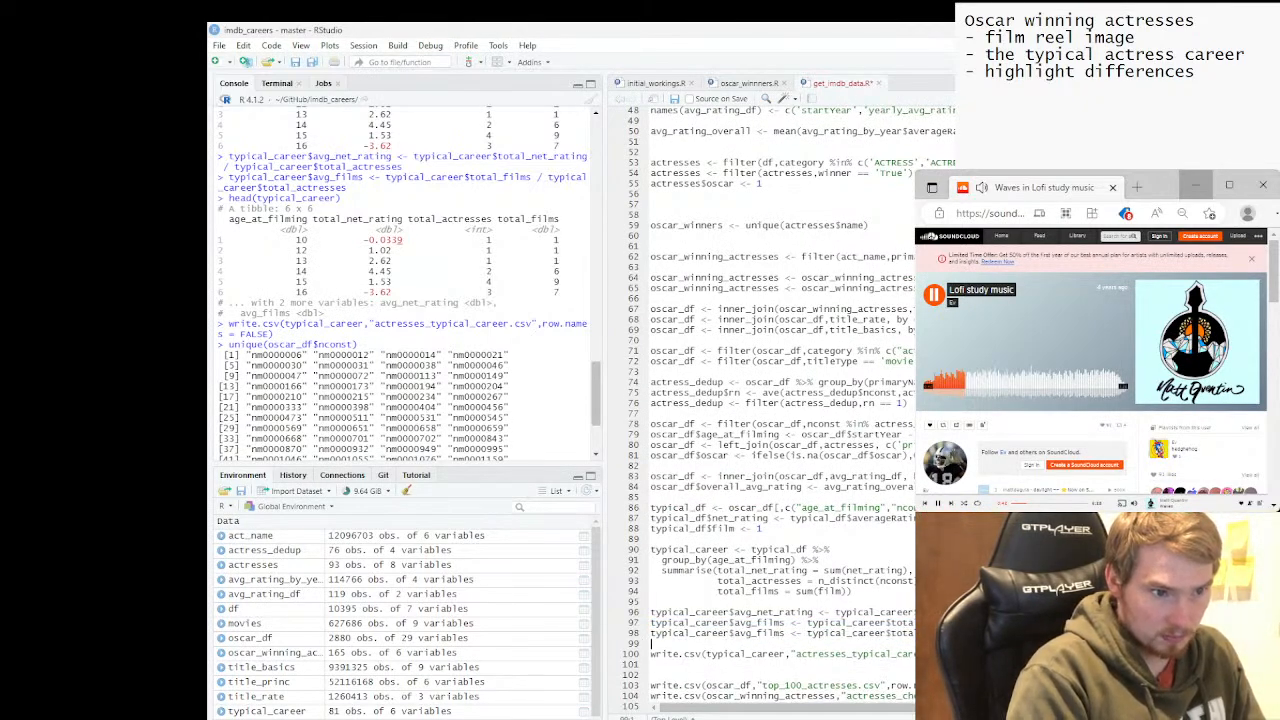
drag(735, 633, 785, 633)
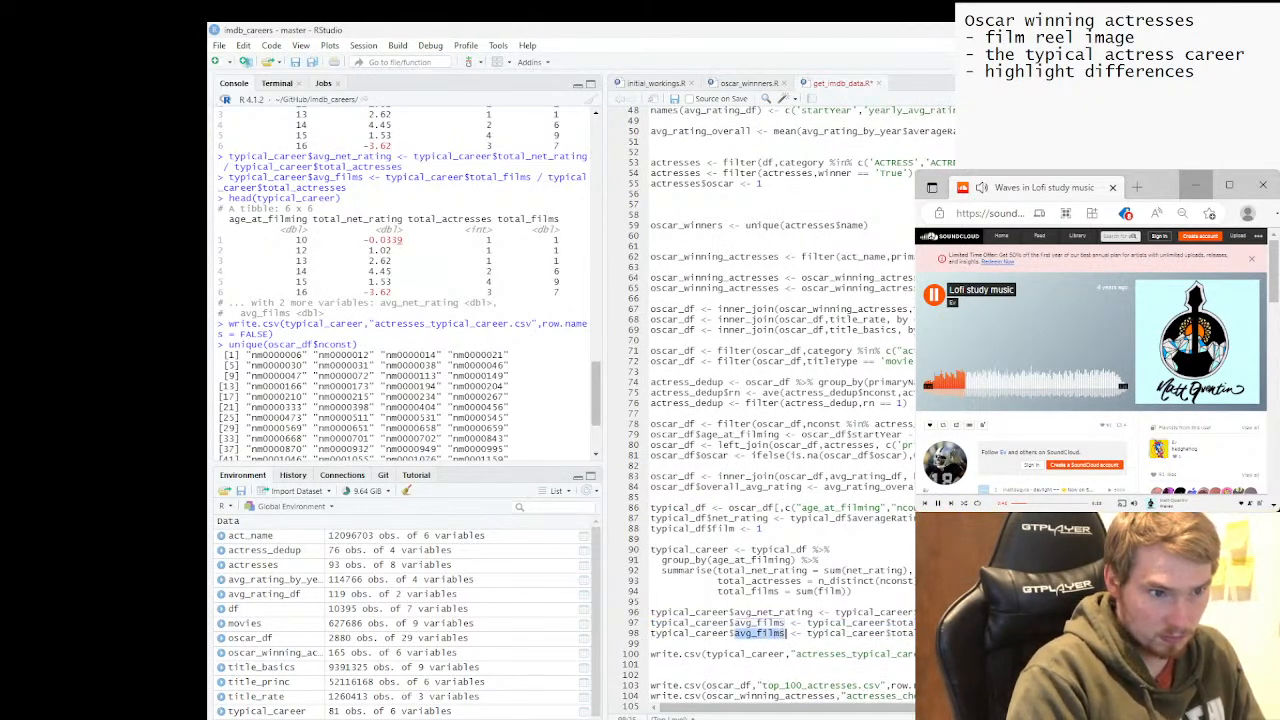
text(o)
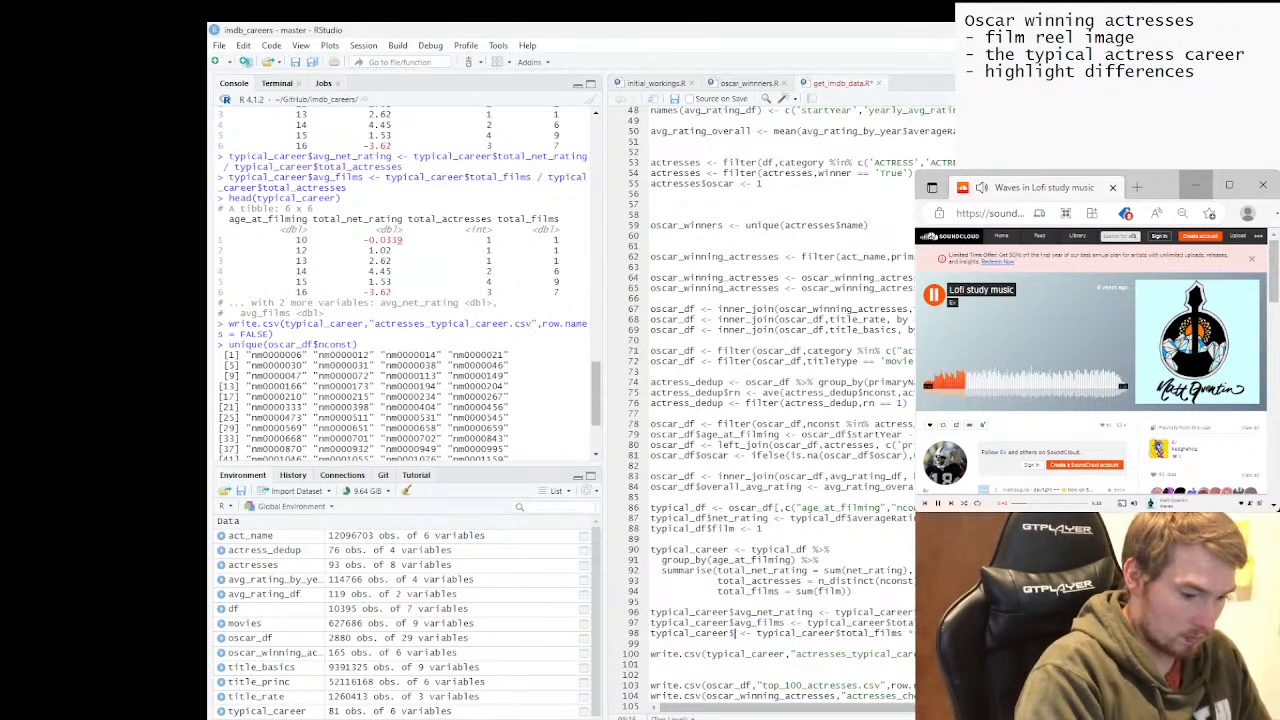
text(scar)
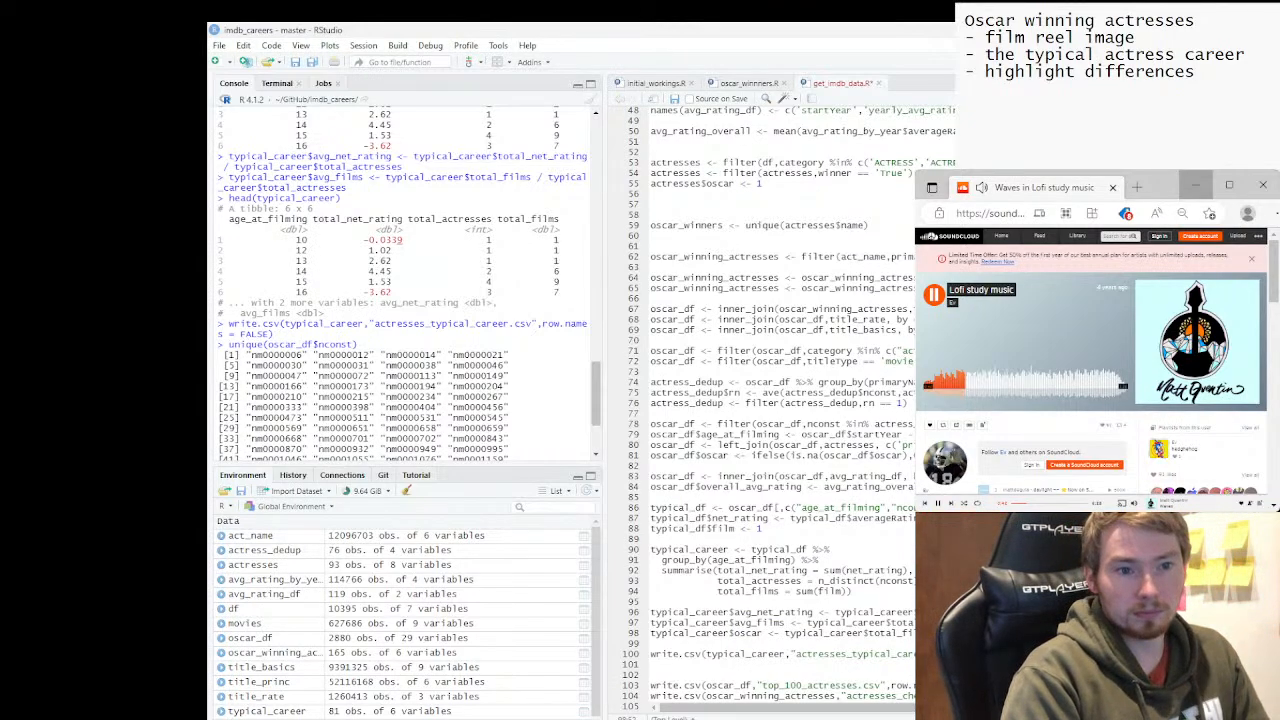
Replace total_films with oscar in the new oscar line, so typical_career$oscar is multiplied by the total_actresses / 76 ratio.
key(shift+Left)
key(shift+Left)
key(shift+Left)
key(shift+Left)
key(shift+Left)
key(shift+Left)
key(shift+Left)
key(shift+Left)
key(shift+Left)
key(shift+Left)
key(shift+Left)
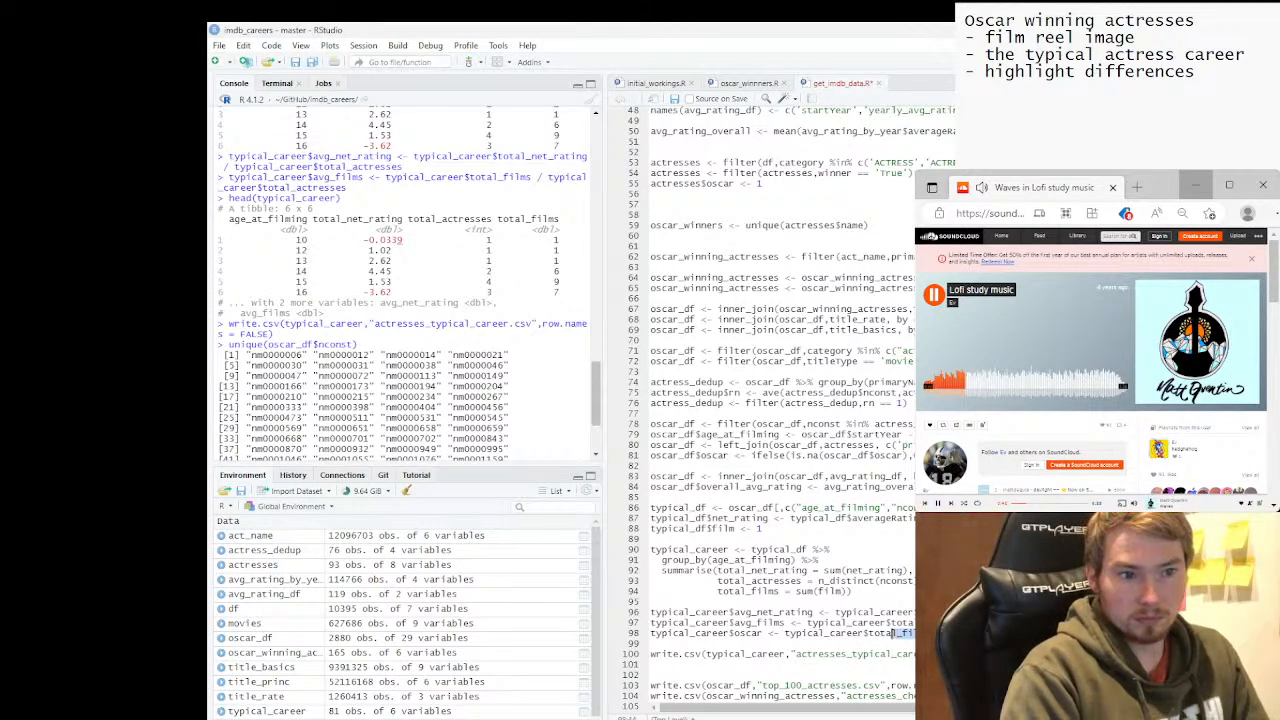
text(oscar *)
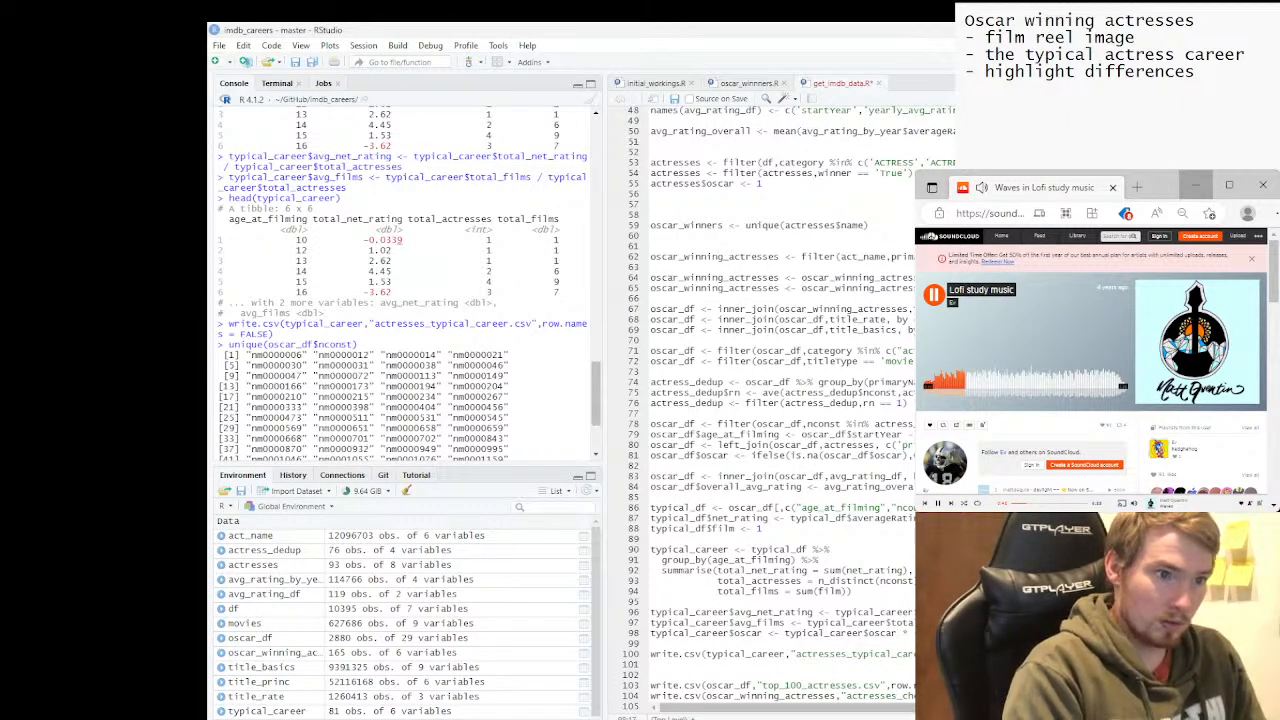
Run the typical_career block through its CSV export, and rerun it starting from the typical_df definition.
drag(651, 549, 651, 665)
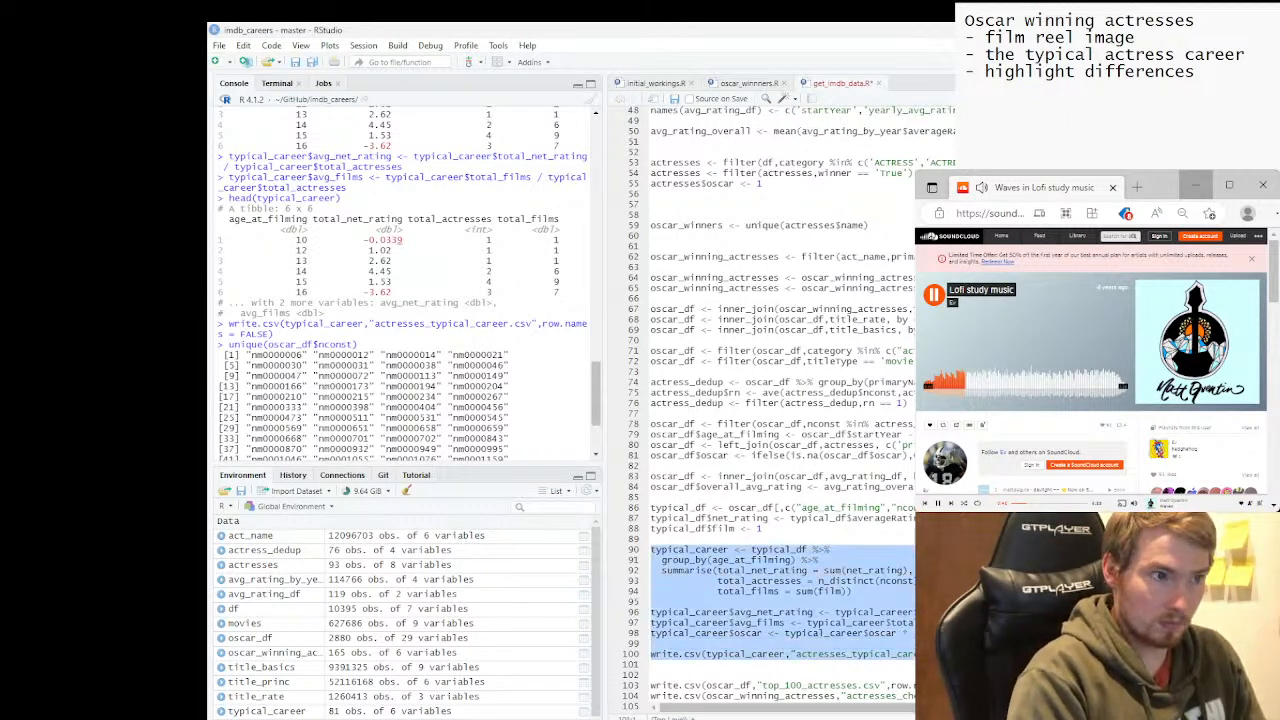
key(ctrl+Return)
click(880, 581)
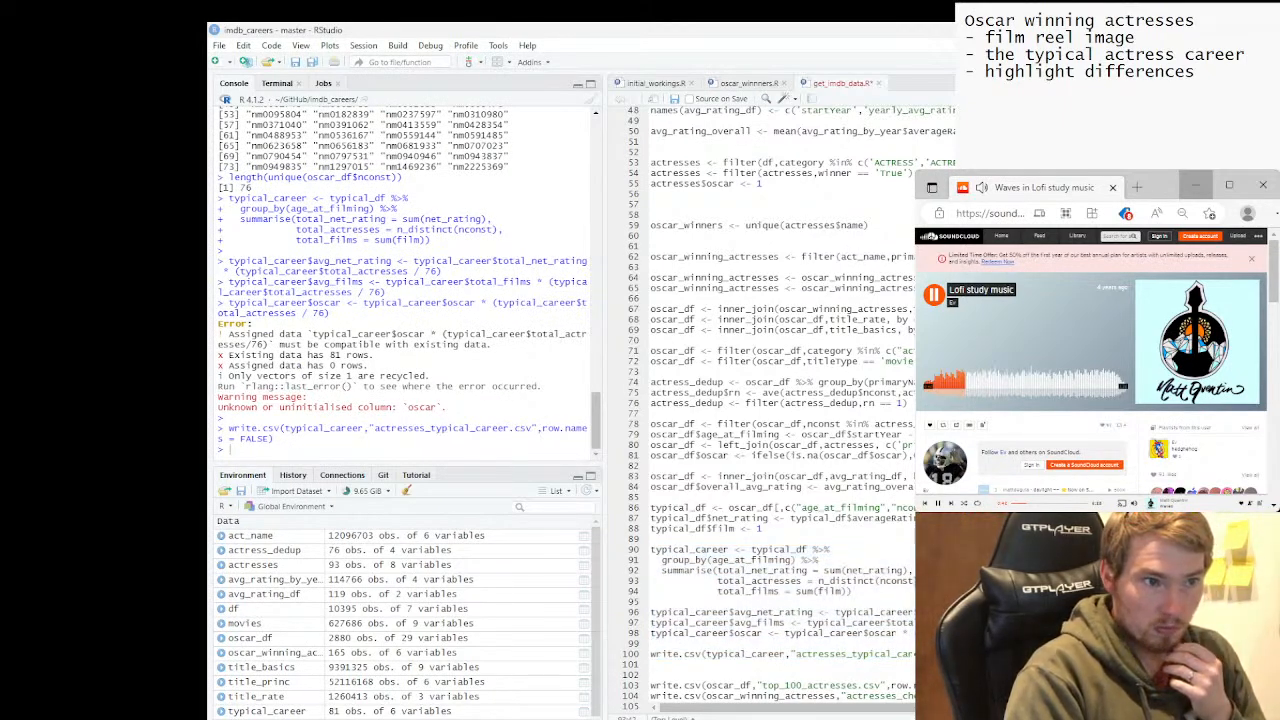
drag(651, 507, 651, 665)
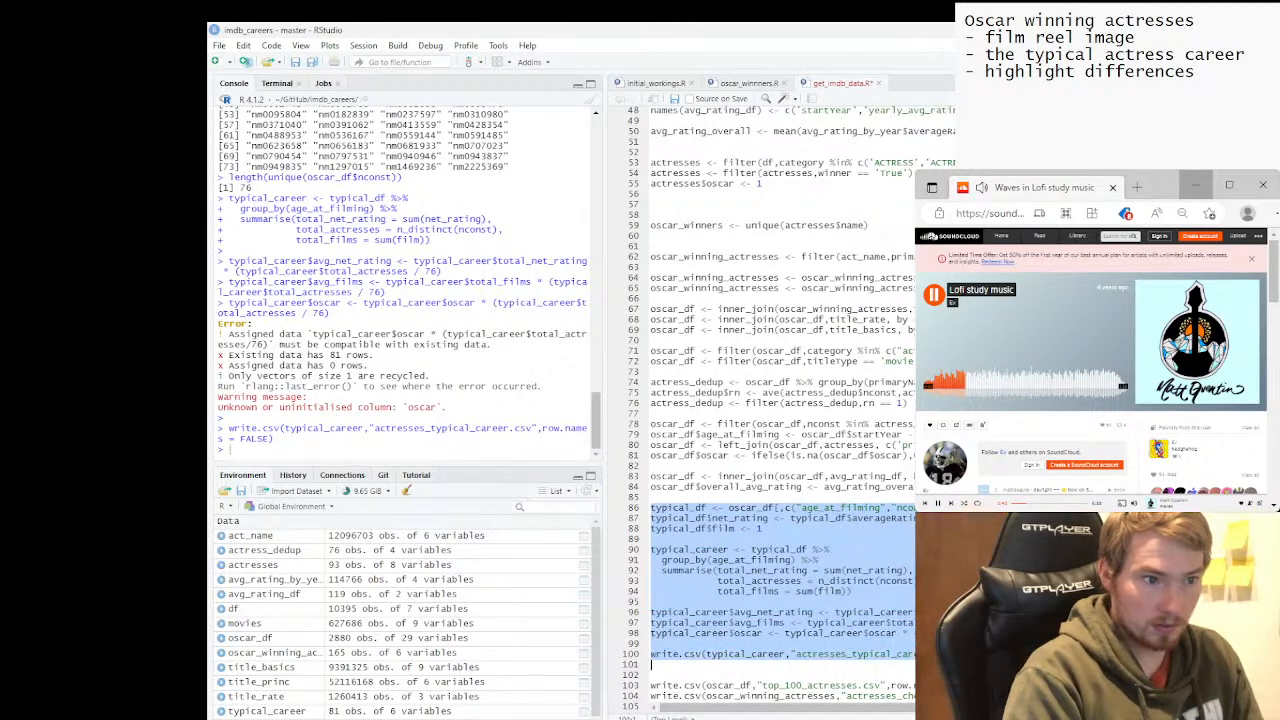
key(ctrl+Return)
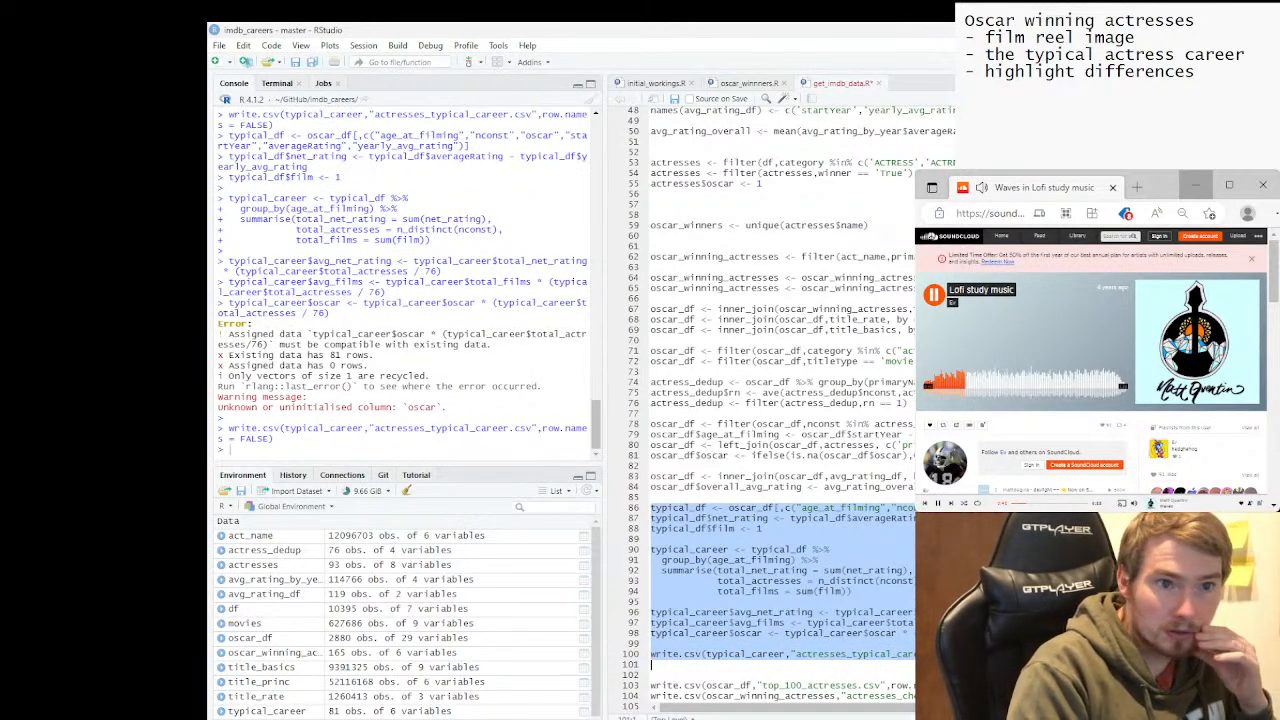
click(980, 508)
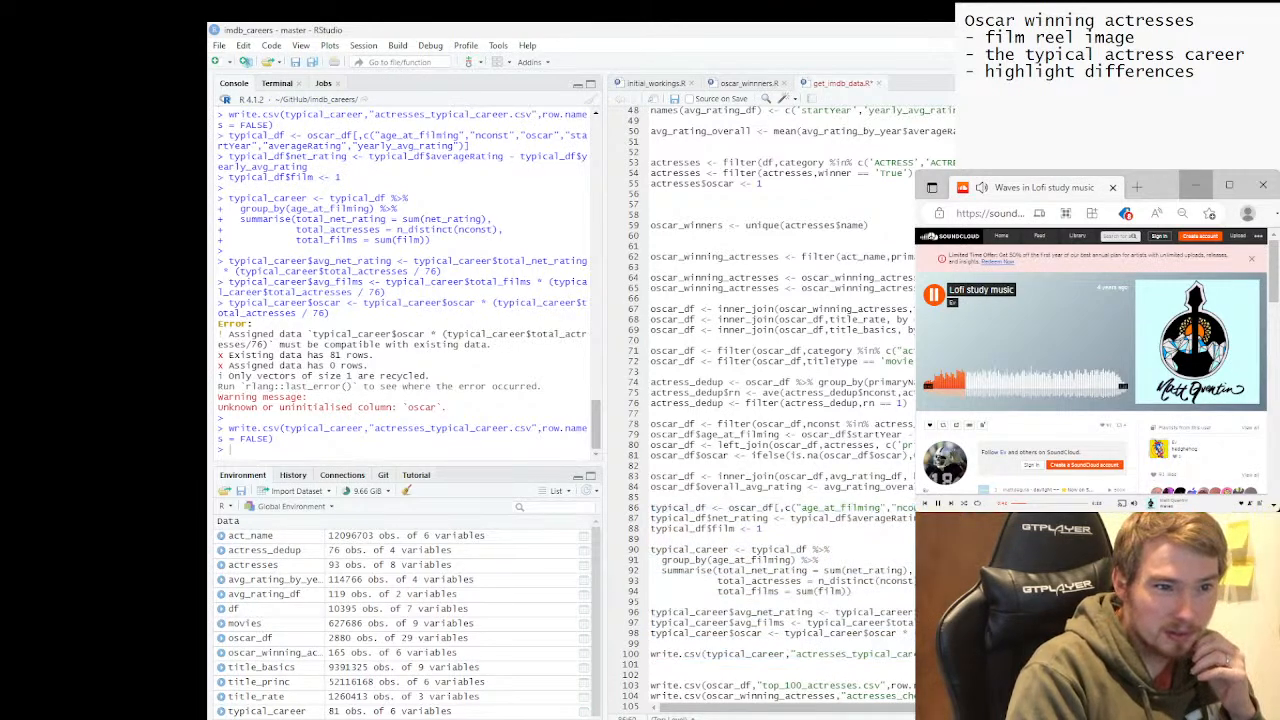
Duplicate the total_actresses line inside the summarise call and rename the copy to total_oscars.
click(847, 591)
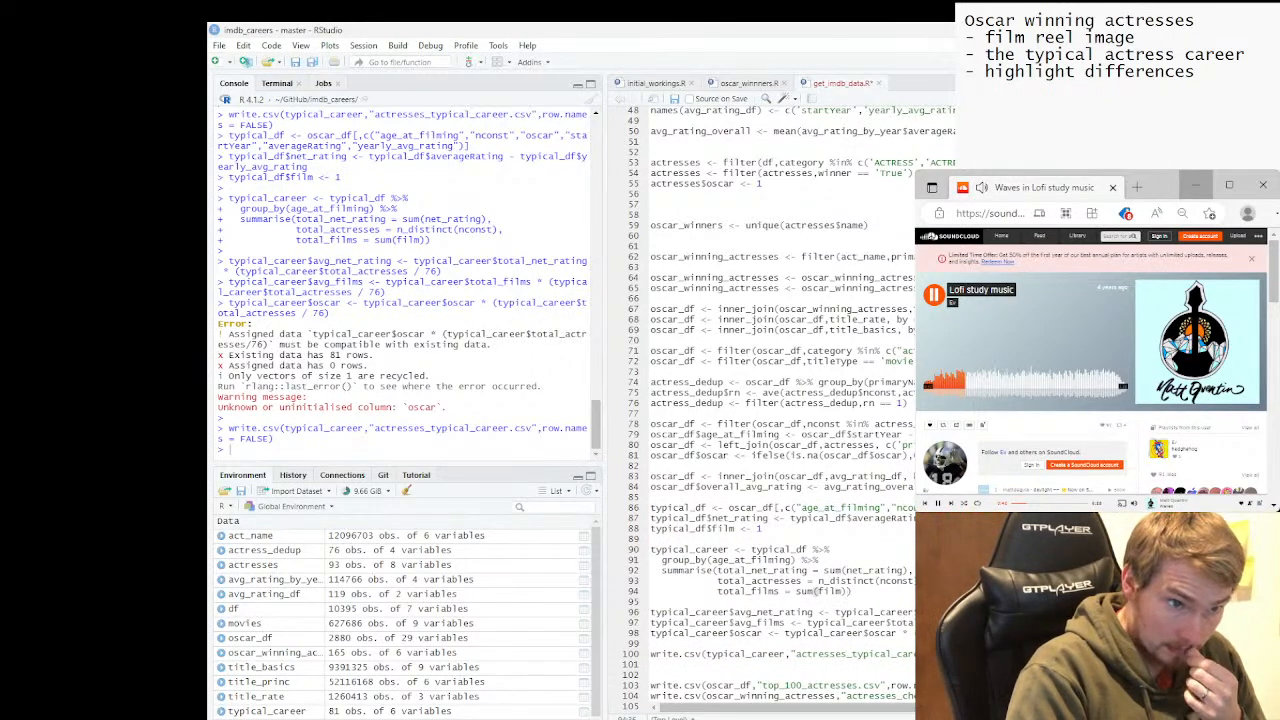
drag(926, 581, 717, 583)
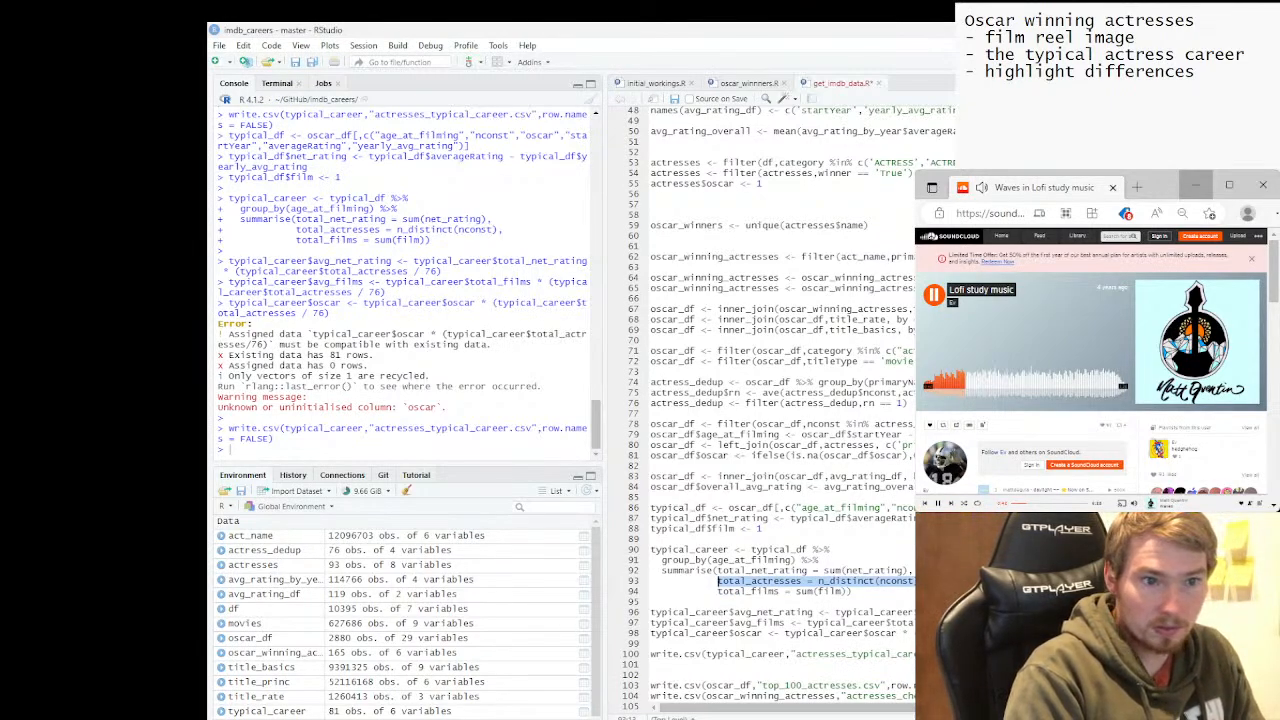
key(ctrl+c)
key(End)
key(Return)
key(ctrl+v)
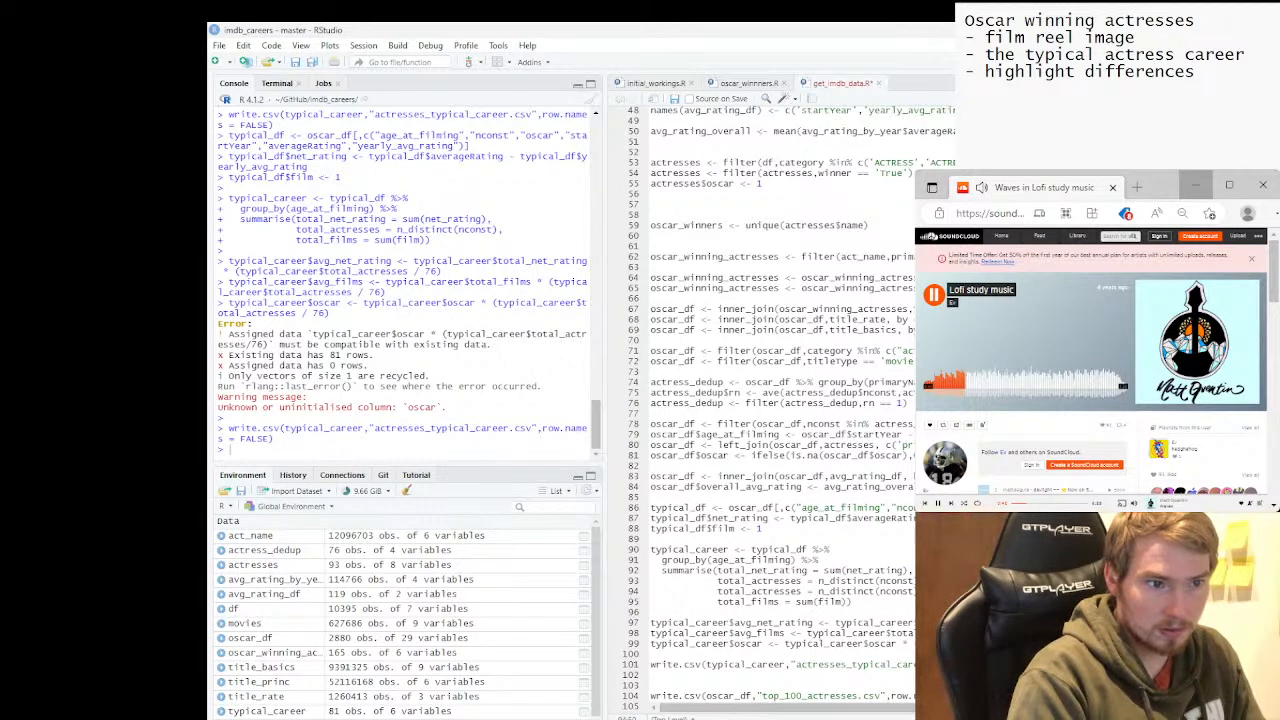
drag(751, 592, 797, 592)
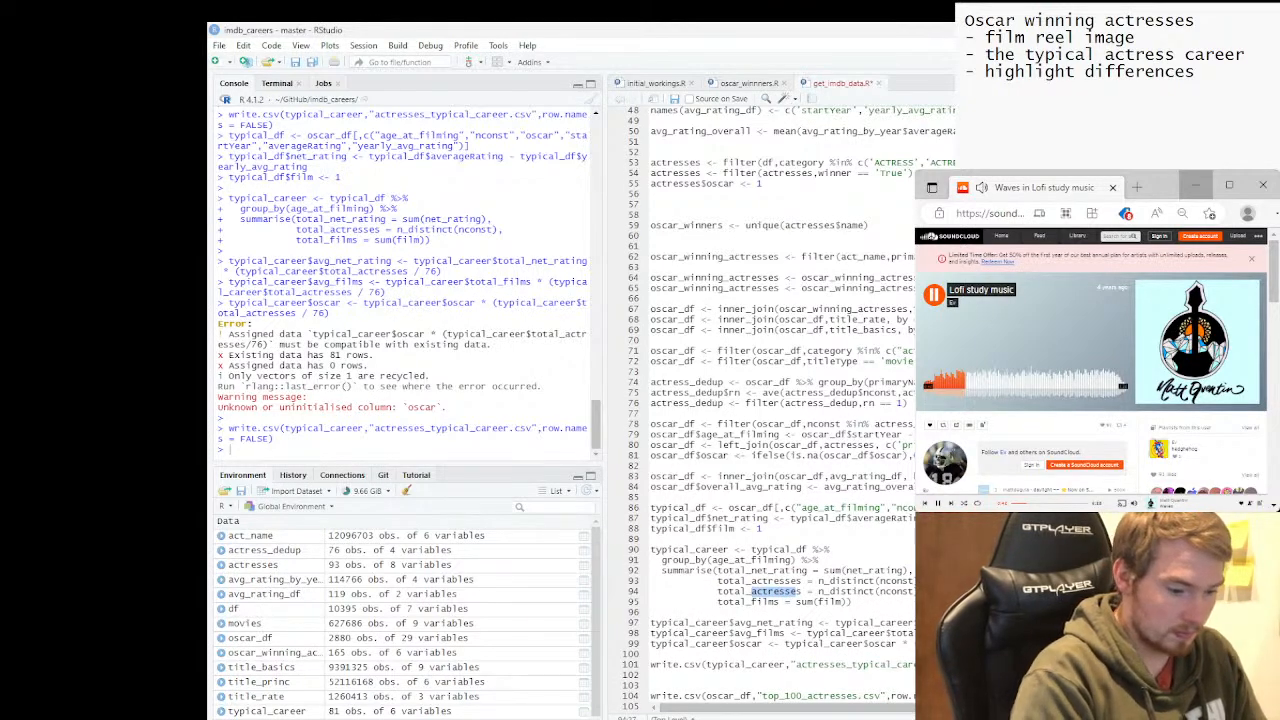
text(oscar)
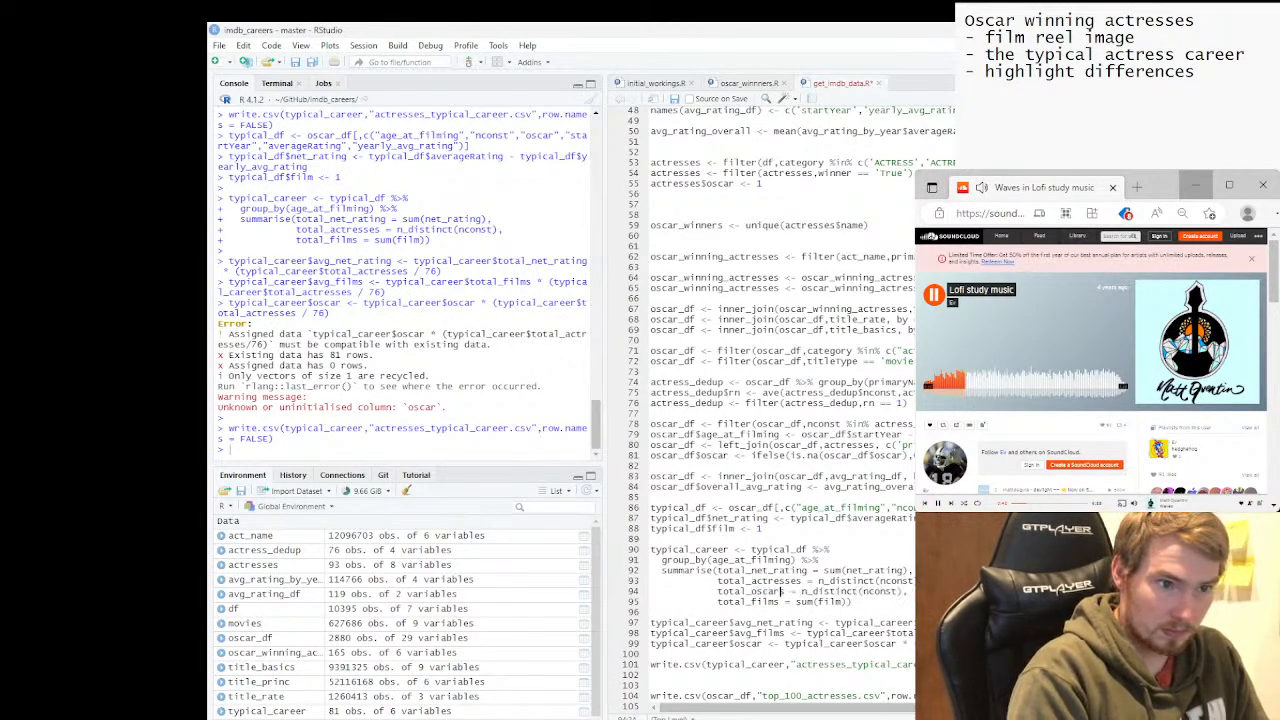
text(s)
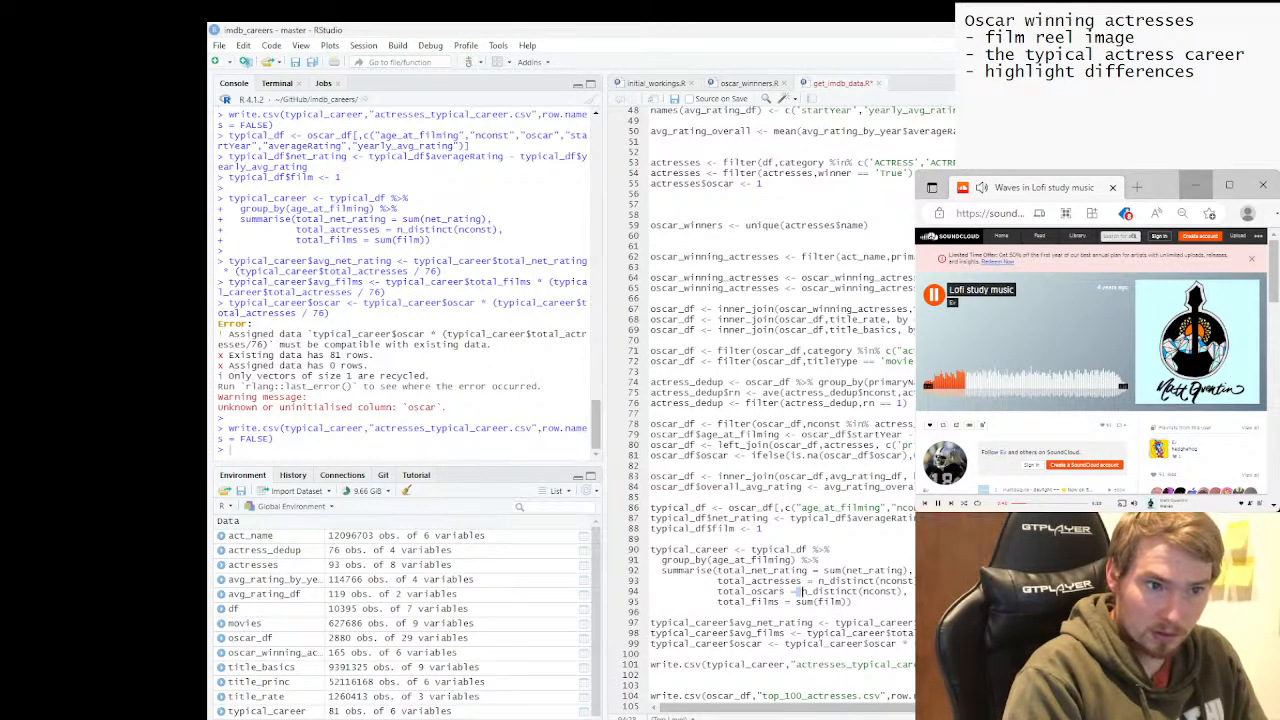
Define total_oscars in the summarise call as sum(oscar).
drag(801, 591, 904, 591)
text(sum)
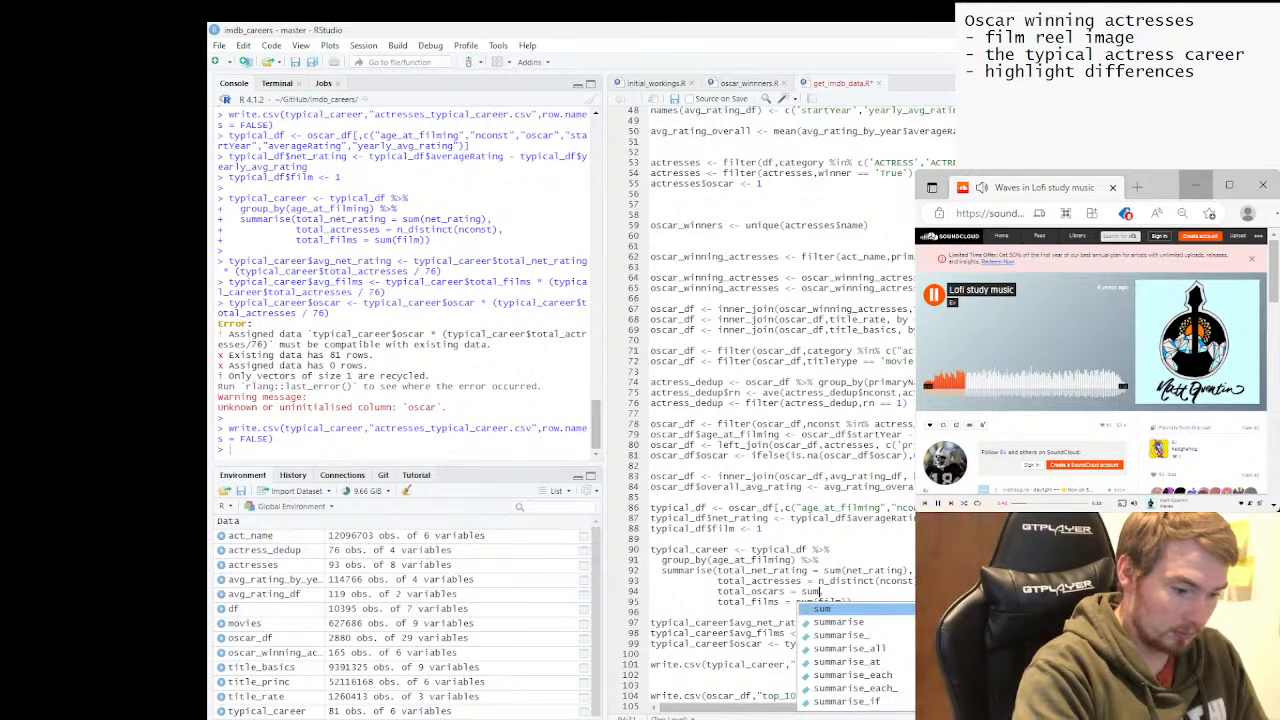
text((o)
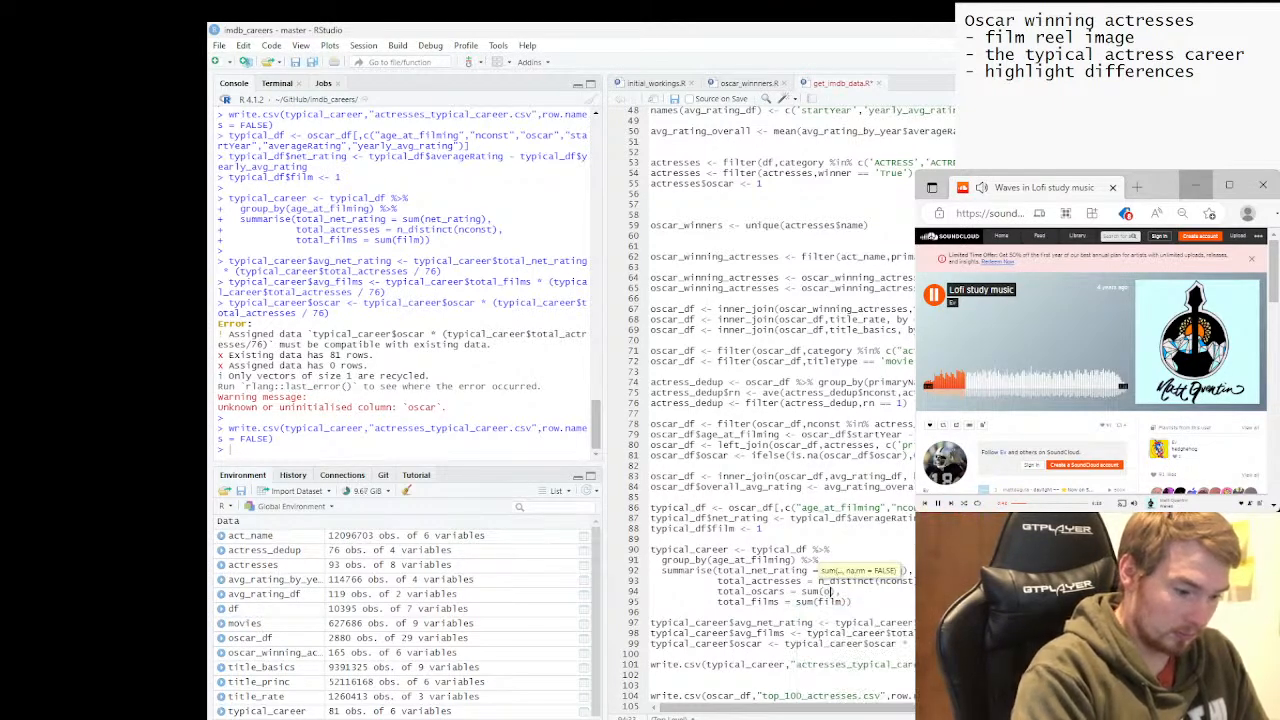
text(c)
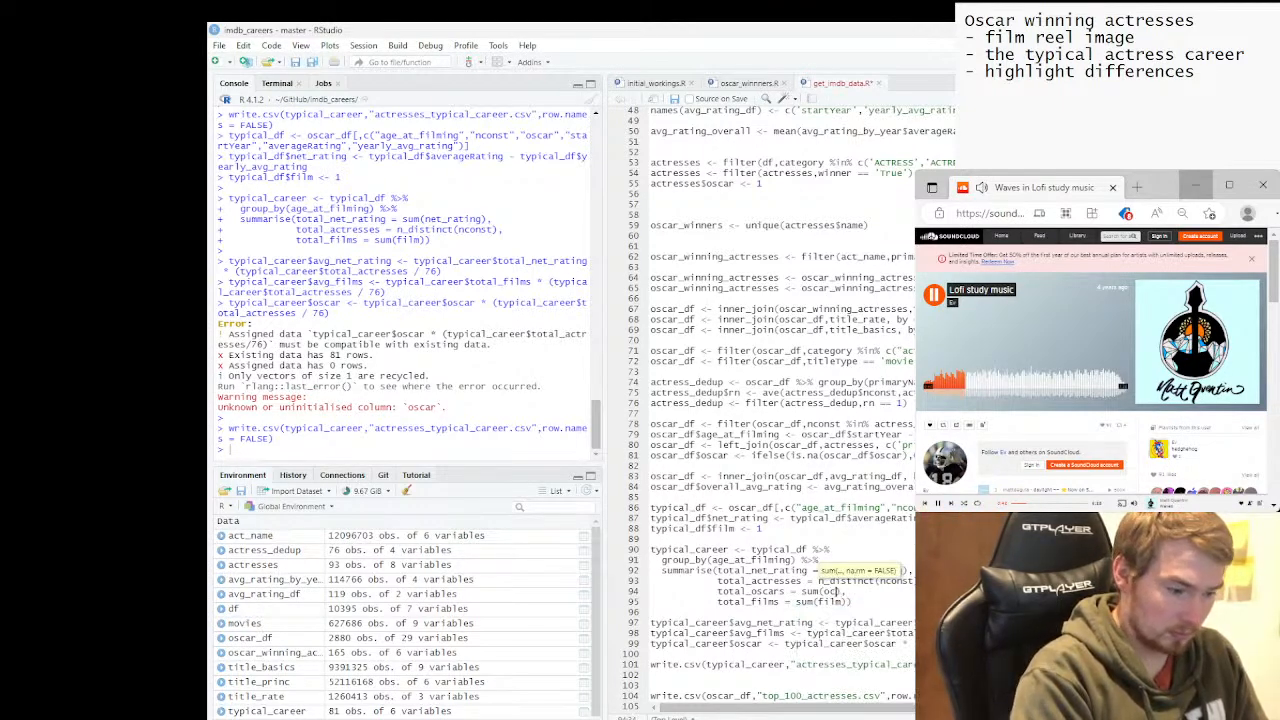
text(scar)
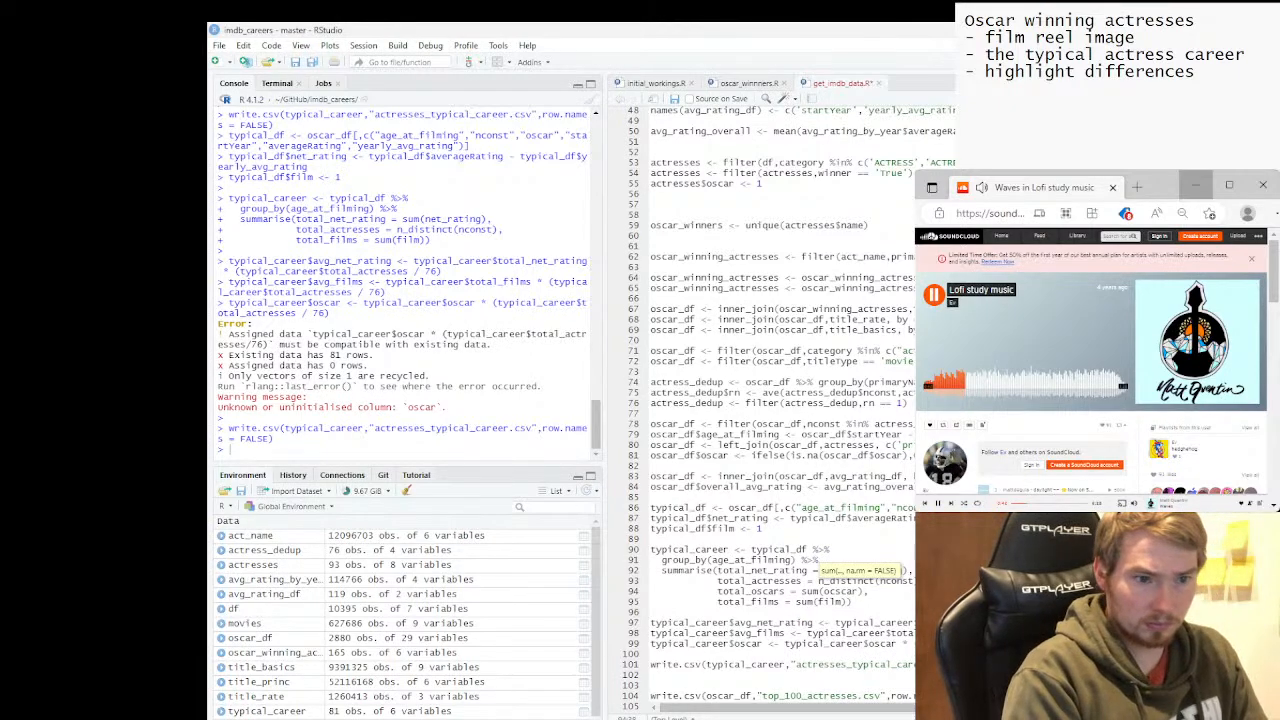
click(841, 591)
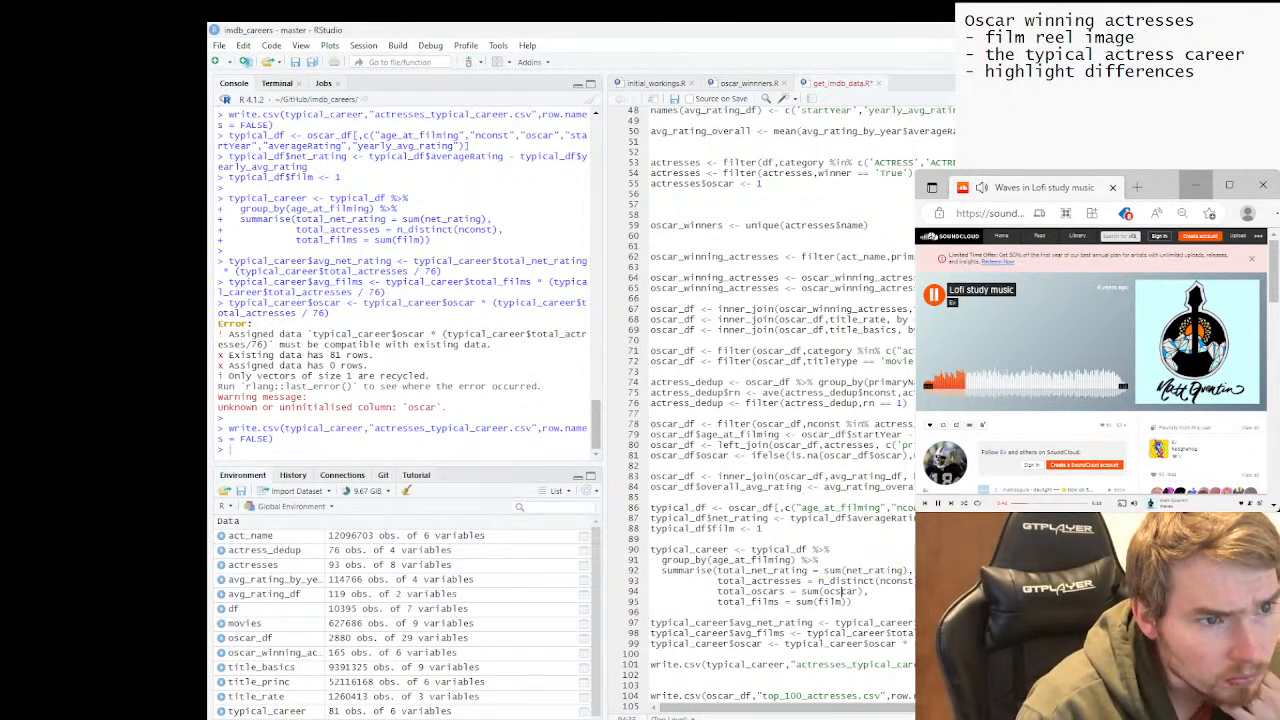
key(BackSpace)
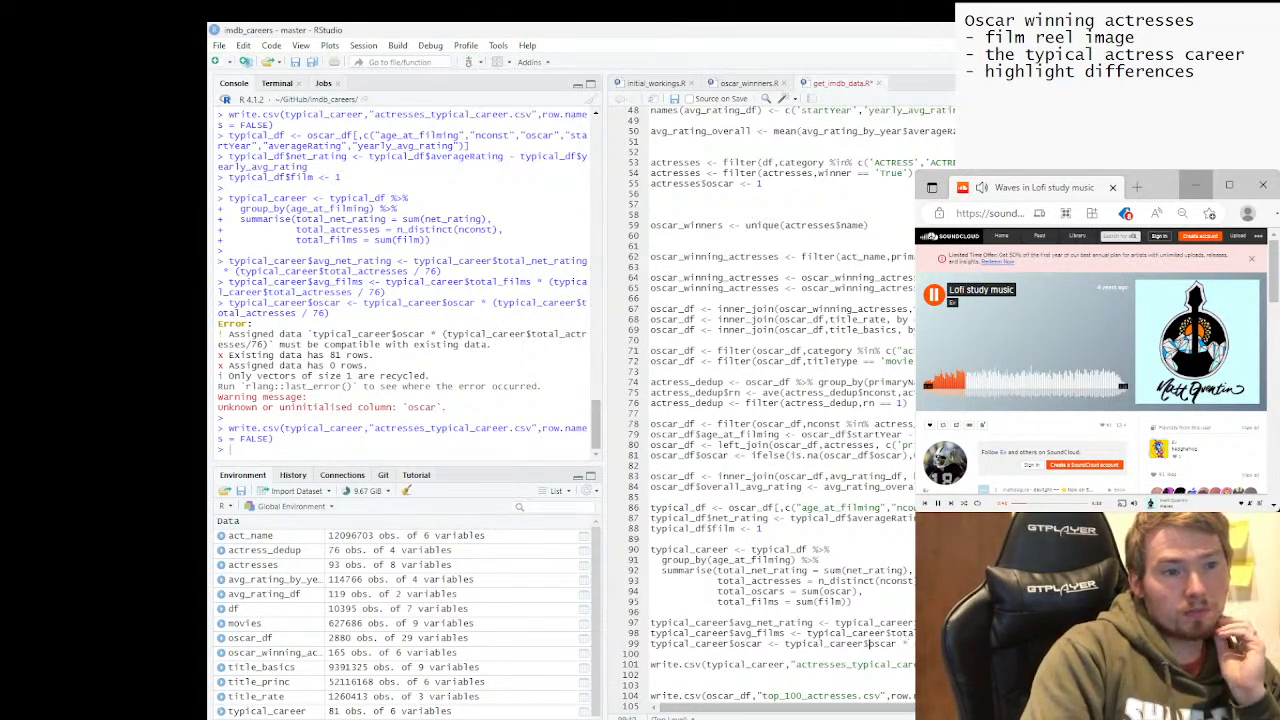
Change typical_career$oscar to total_oscar on the right side of the oscar line, and rerun the typical_career summarise block.
text(total)
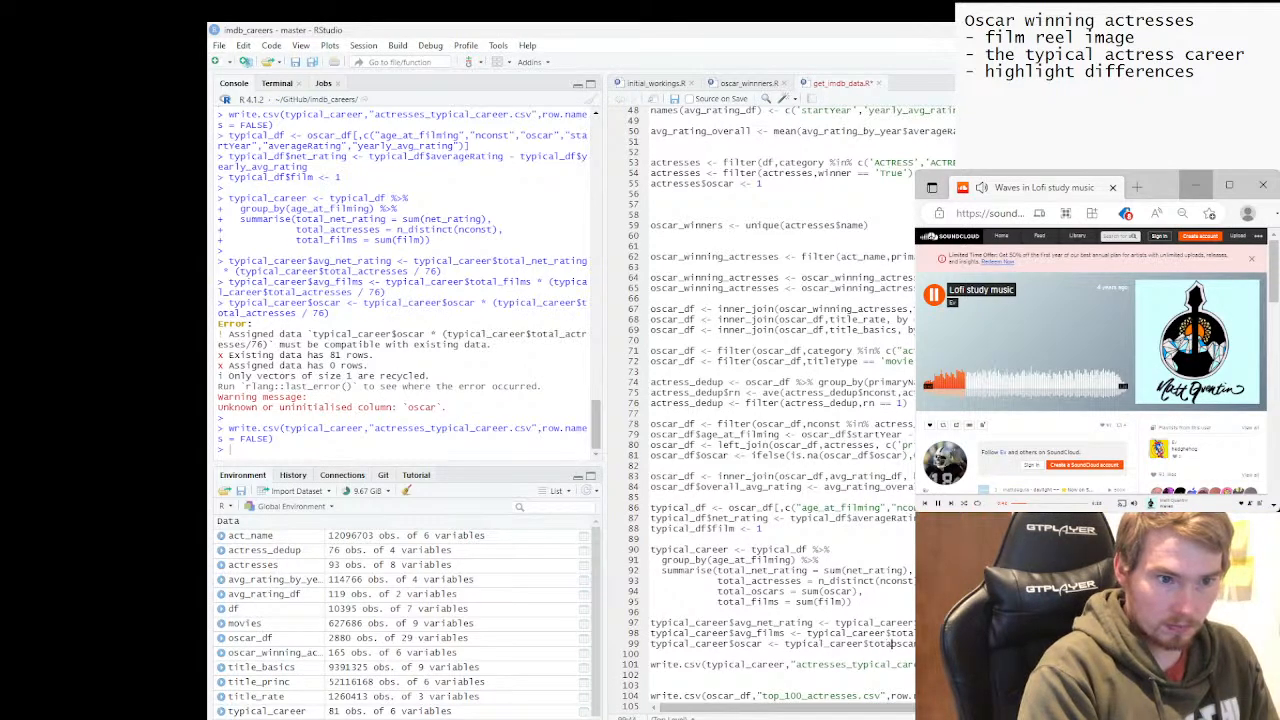
text(_)
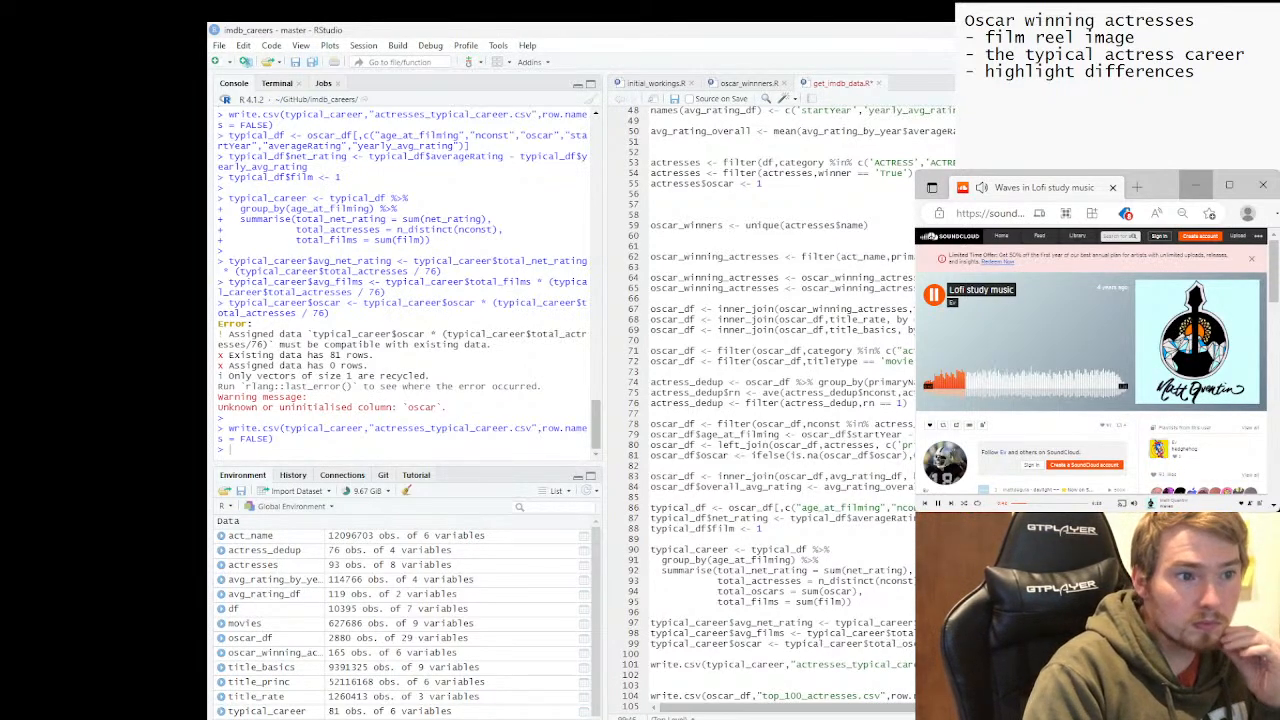
drag(852, 601, 651, 549)
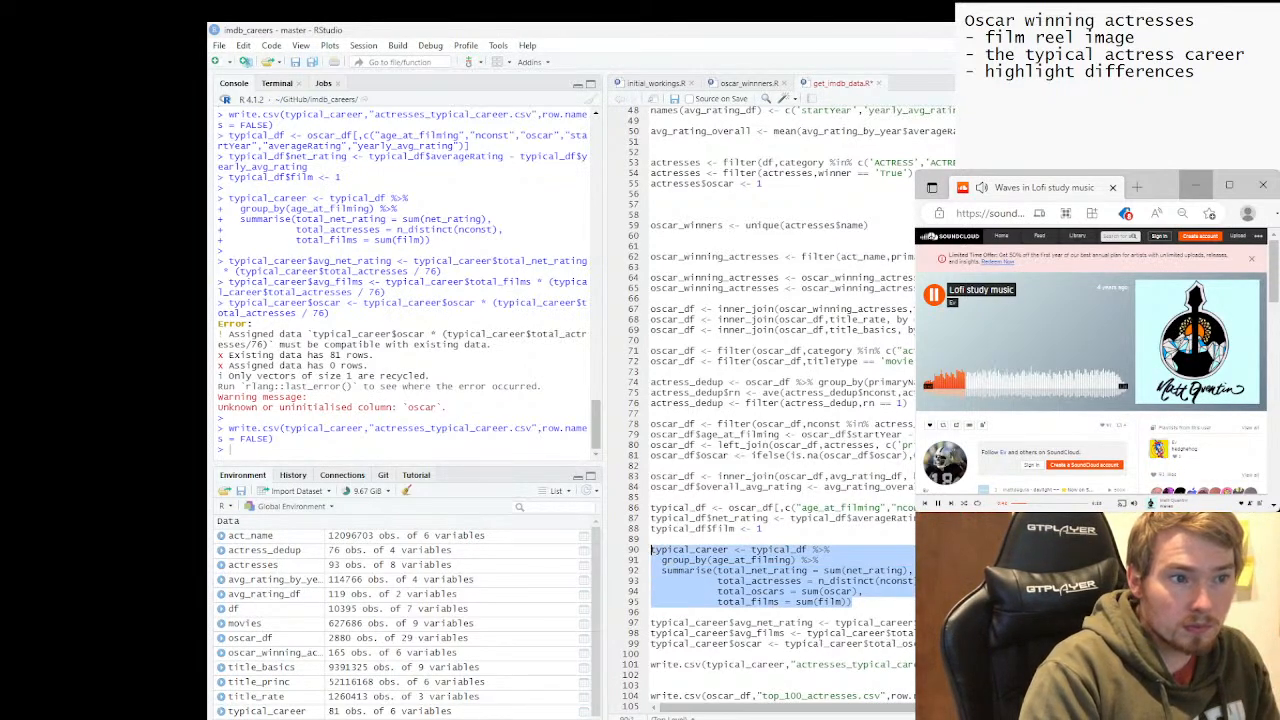
key(ctrl+Return)
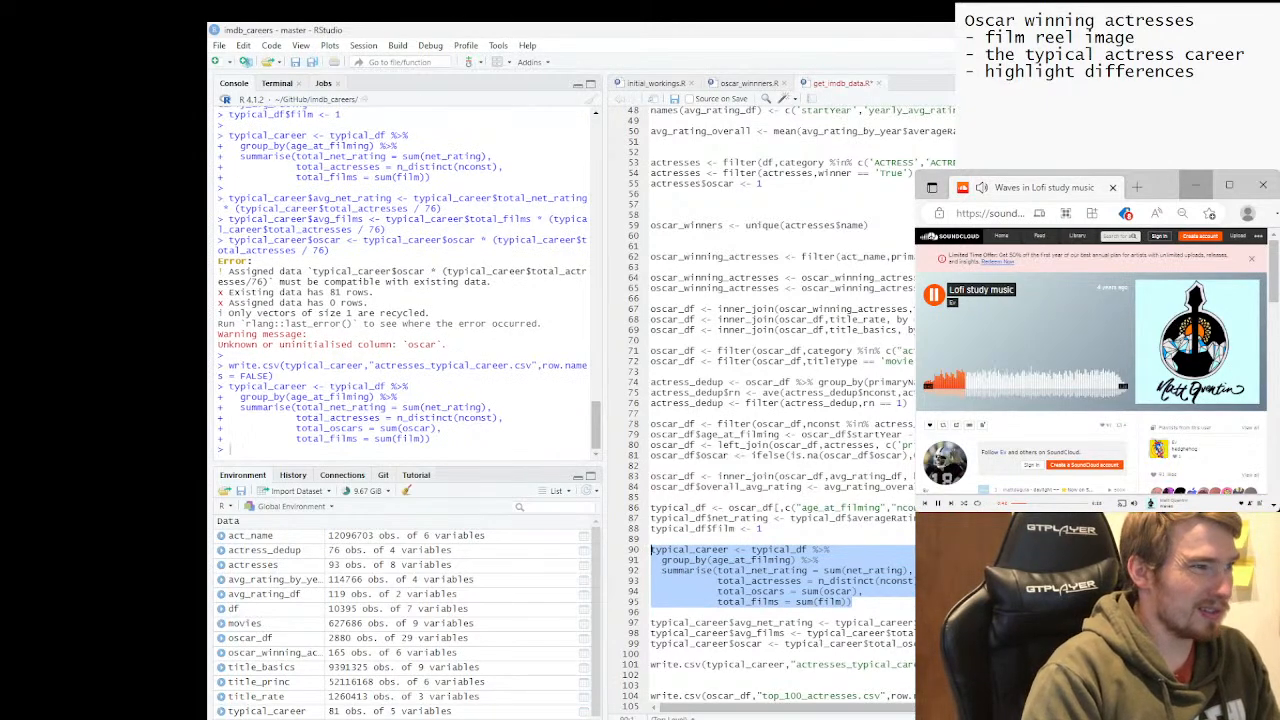
Print the first rows of typical_career with head(typical_career) in the console, widening the console pane to fit the columns.
text(head()
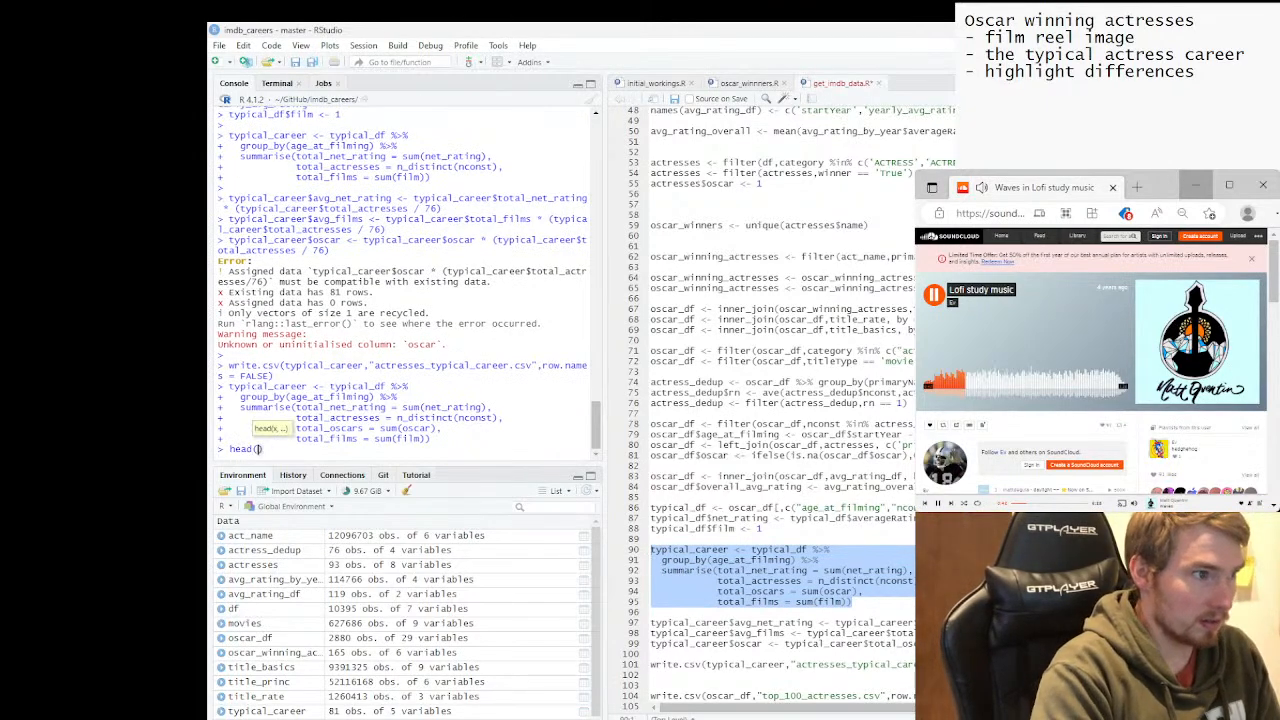
text(type)
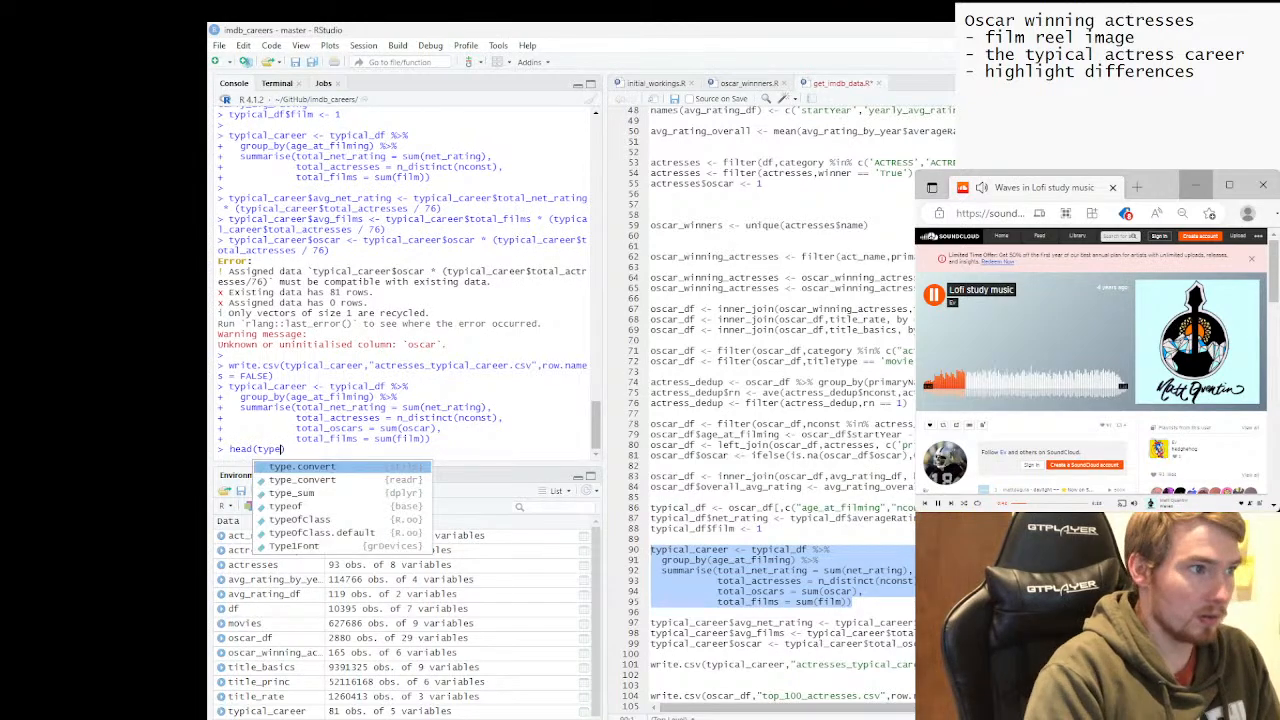
text(ical_career)
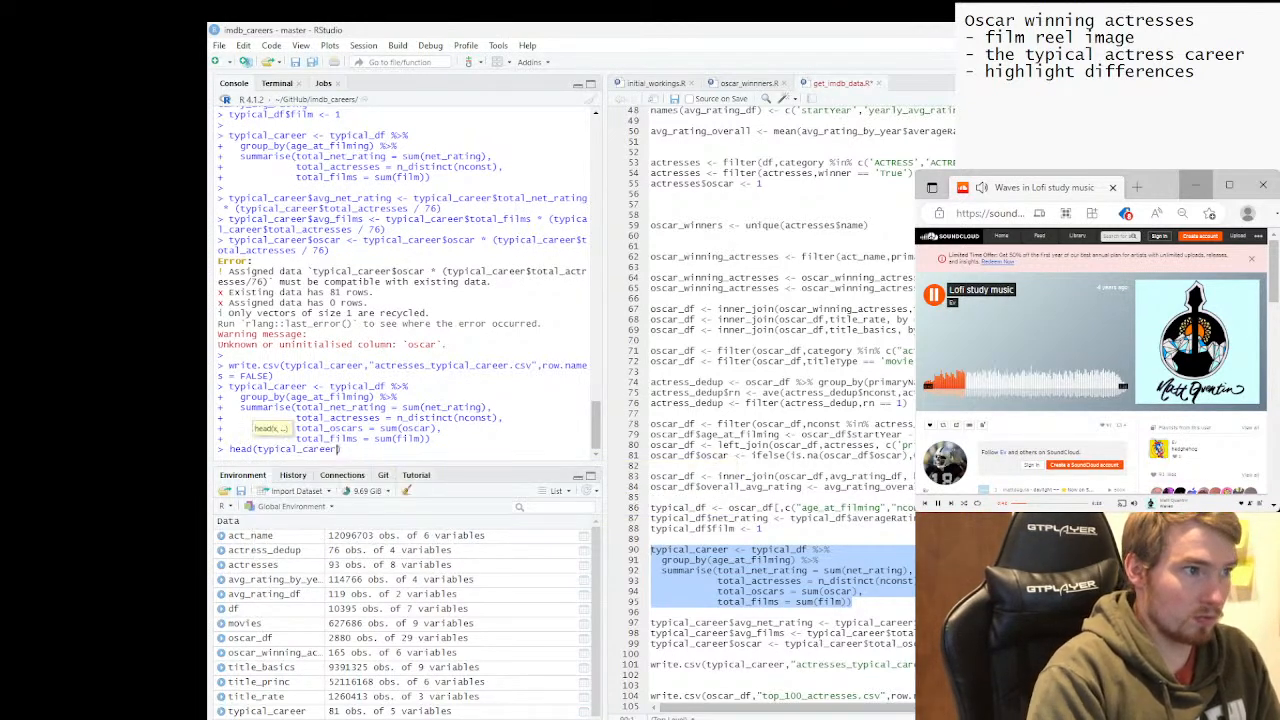
drag(604, 412, 790, 412)
drag(540, 408, 540, 418)
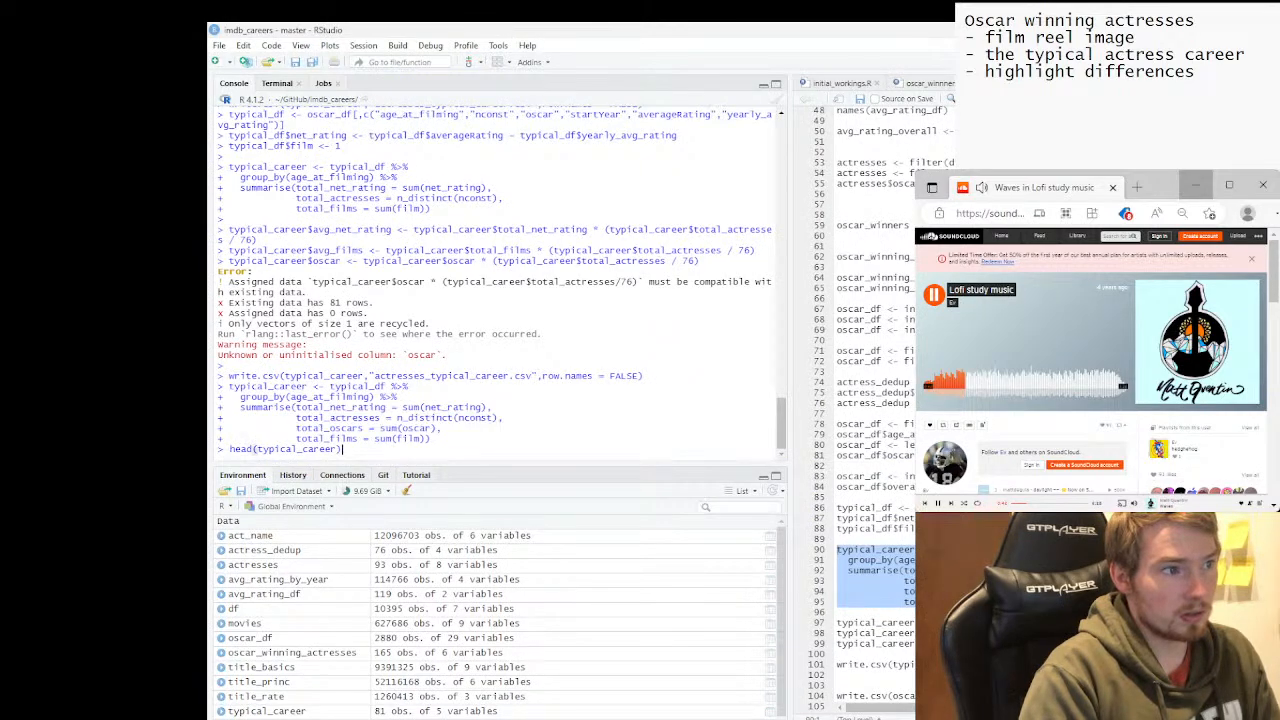
key(Return)
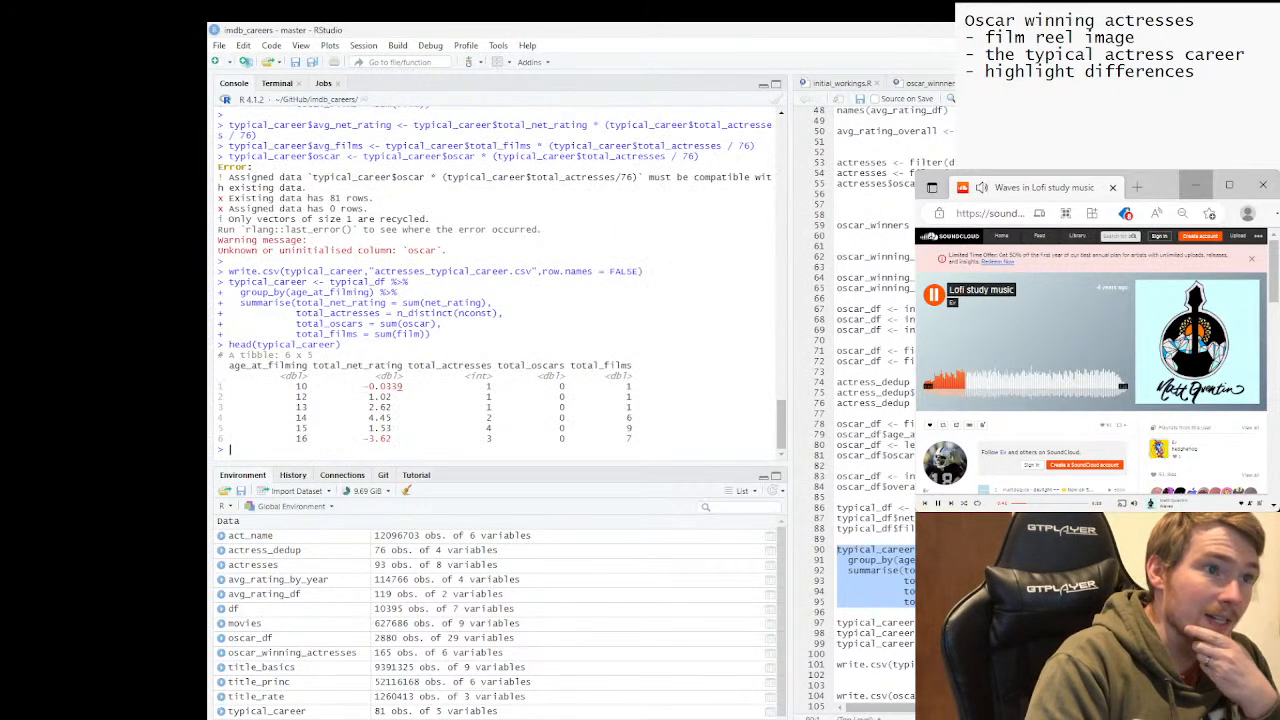
Print the first 20 rows of the summary with head(typical_career,20).
key(Up)
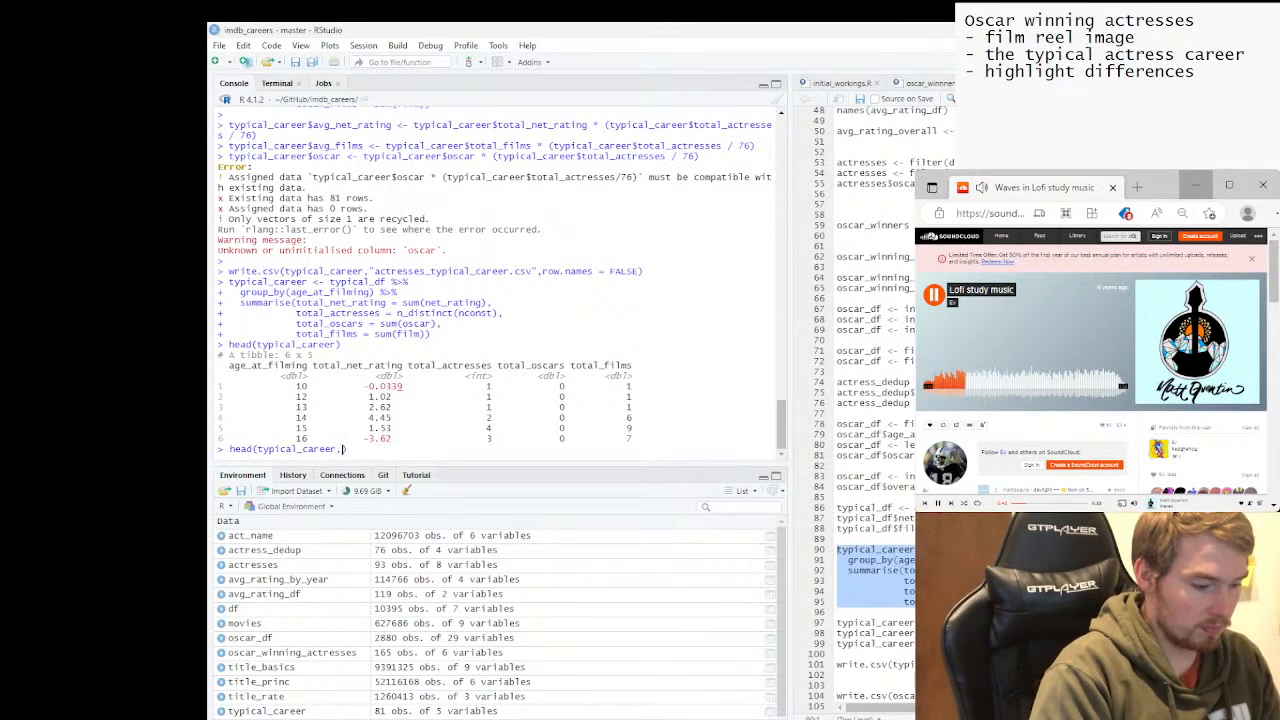
text(,20)
key(Return)
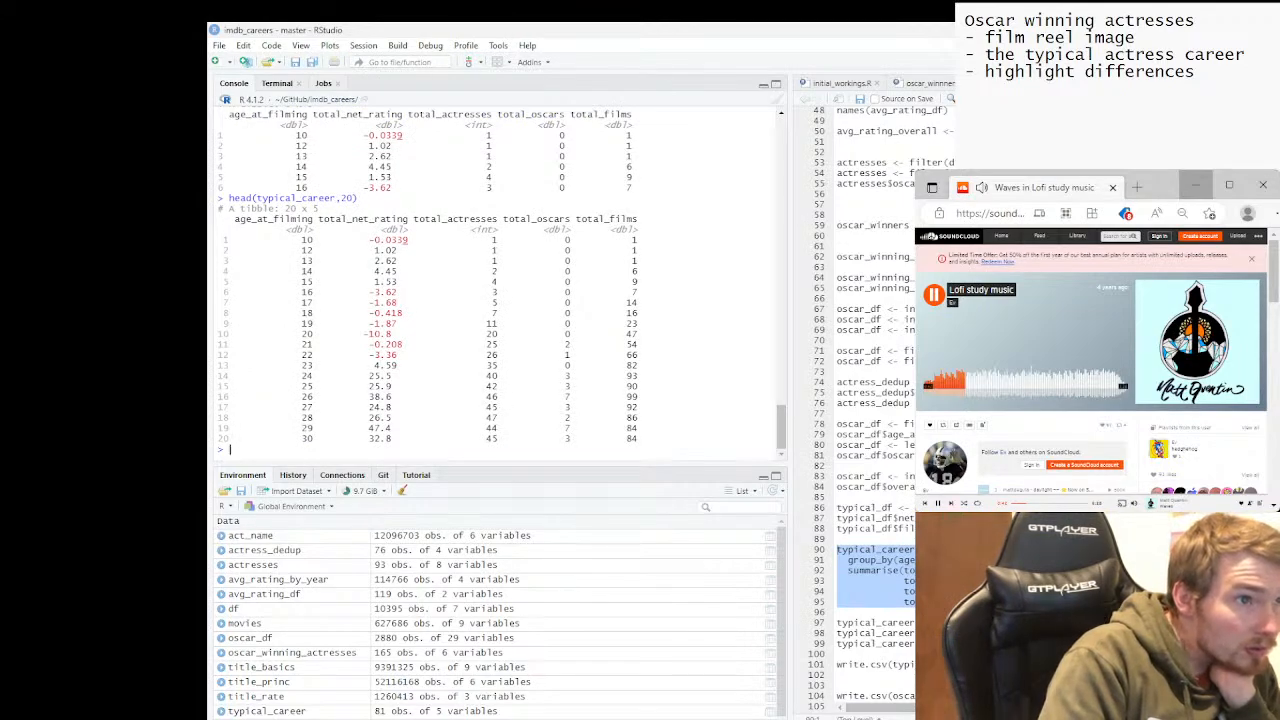
Compare the total_actresses and total_oscars values in the printed rows for ages 21, 22 and 29.
drag(498, 355, 486, 355)
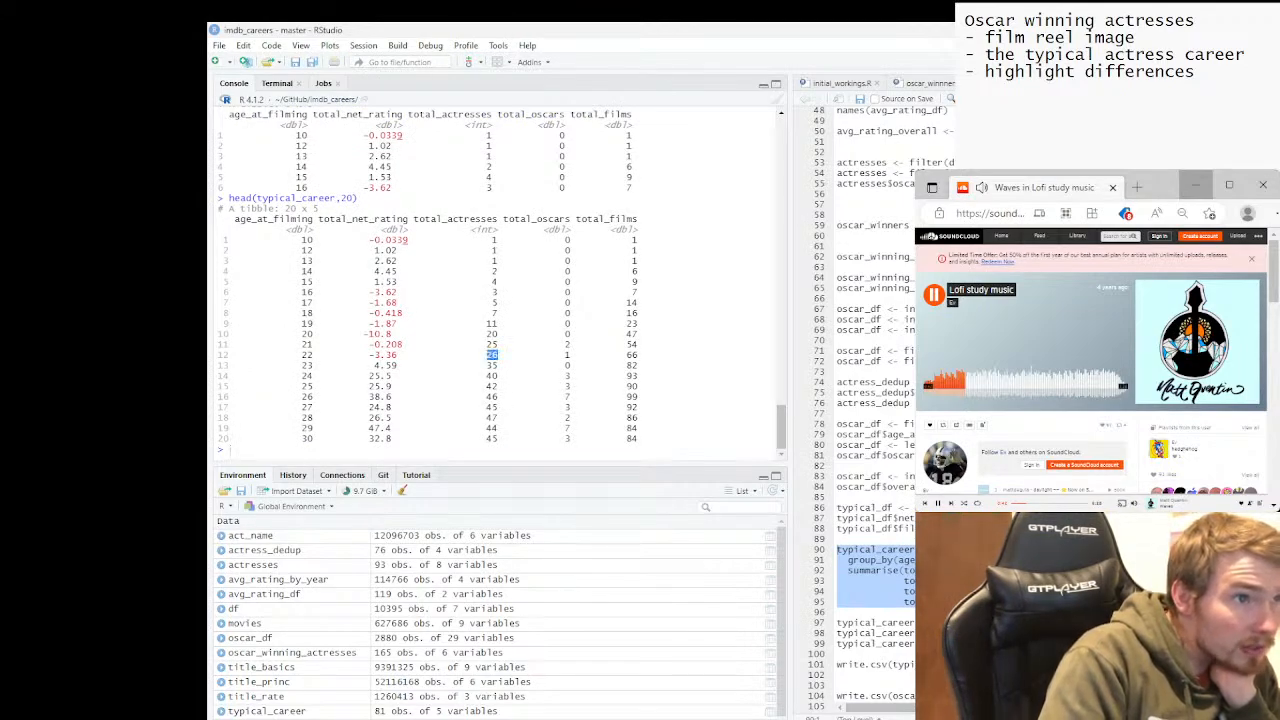
click(488, 355)
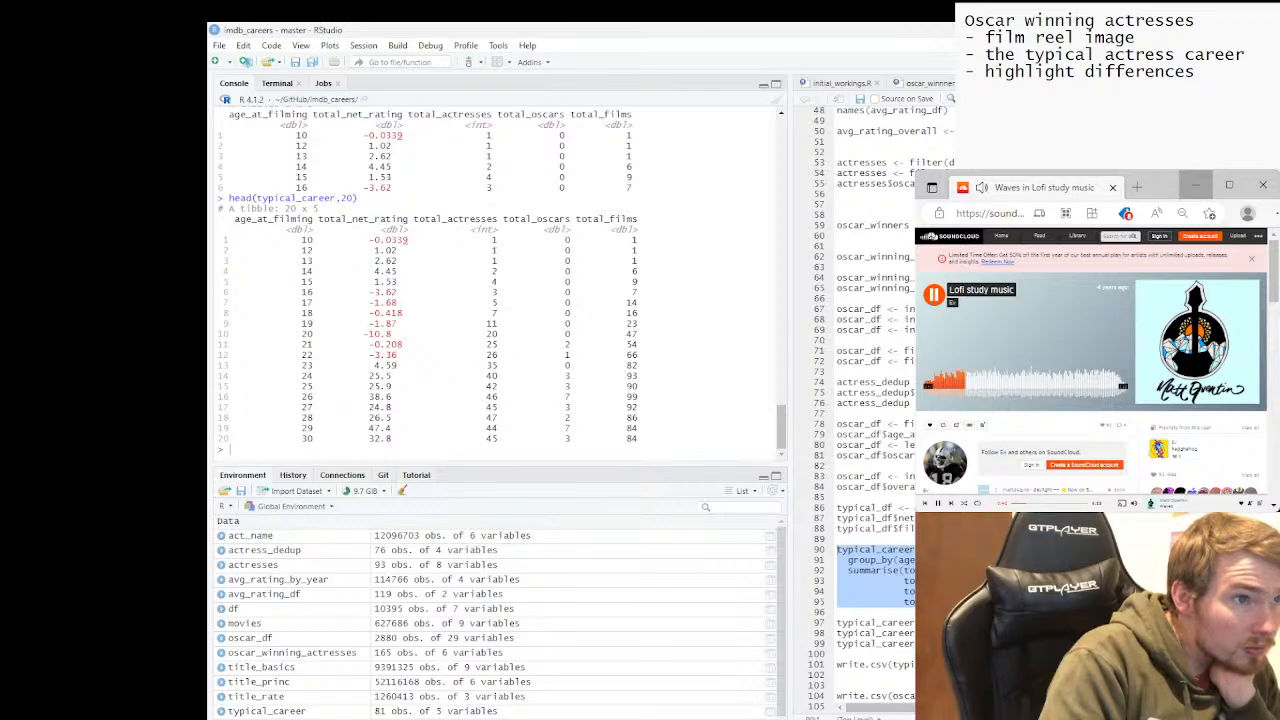
drag(487, 355, 571, 355)
click(500, 355)
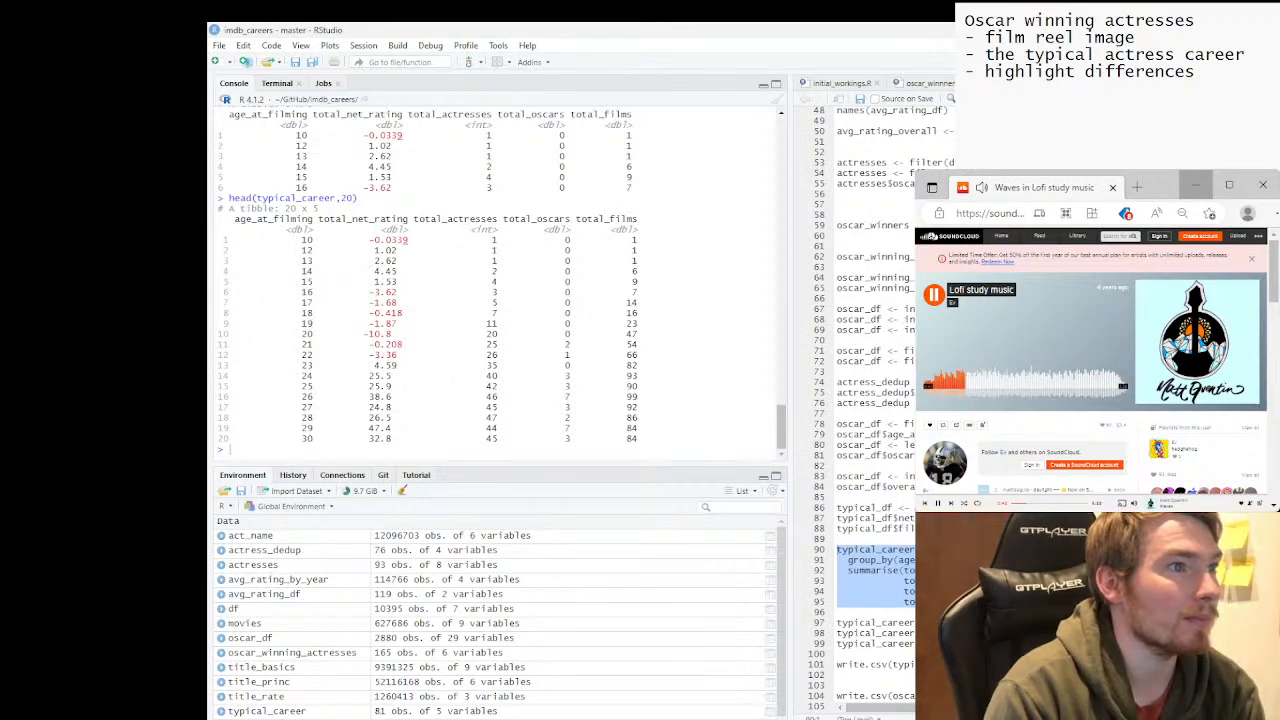
double_click(492, 345)
double_click(567, 345)
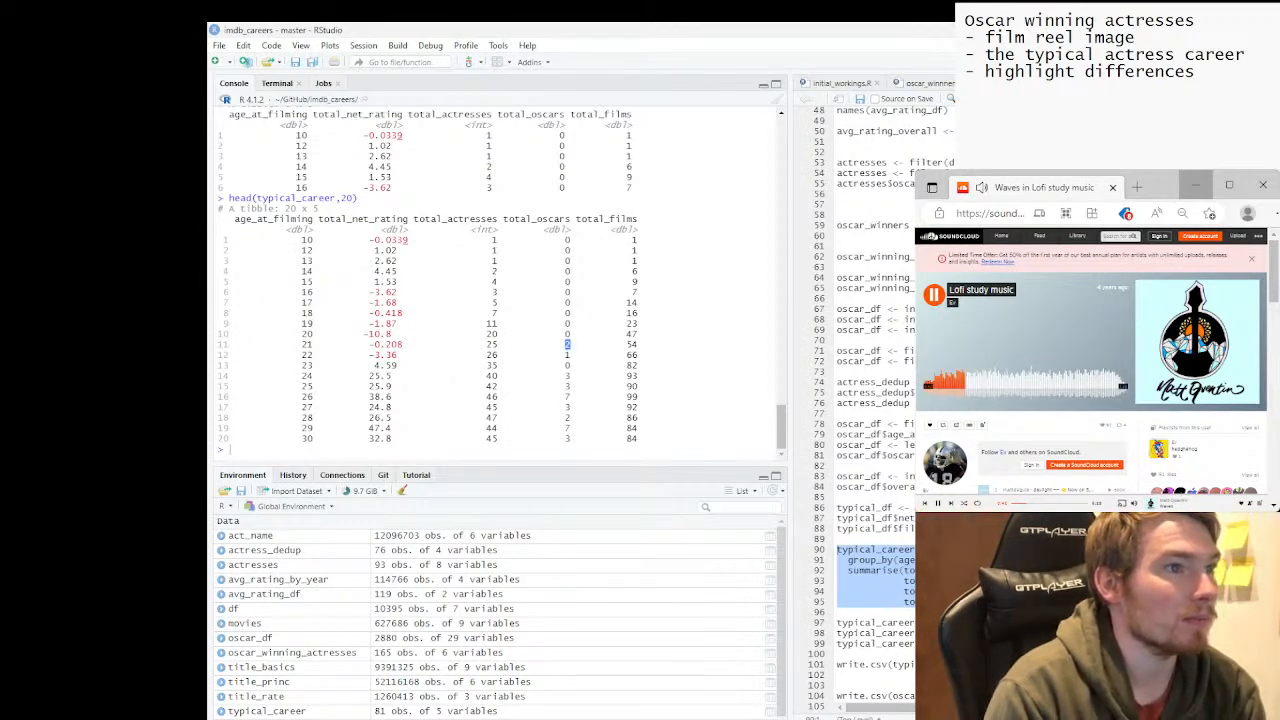
drag(571, 428, 554, 428)
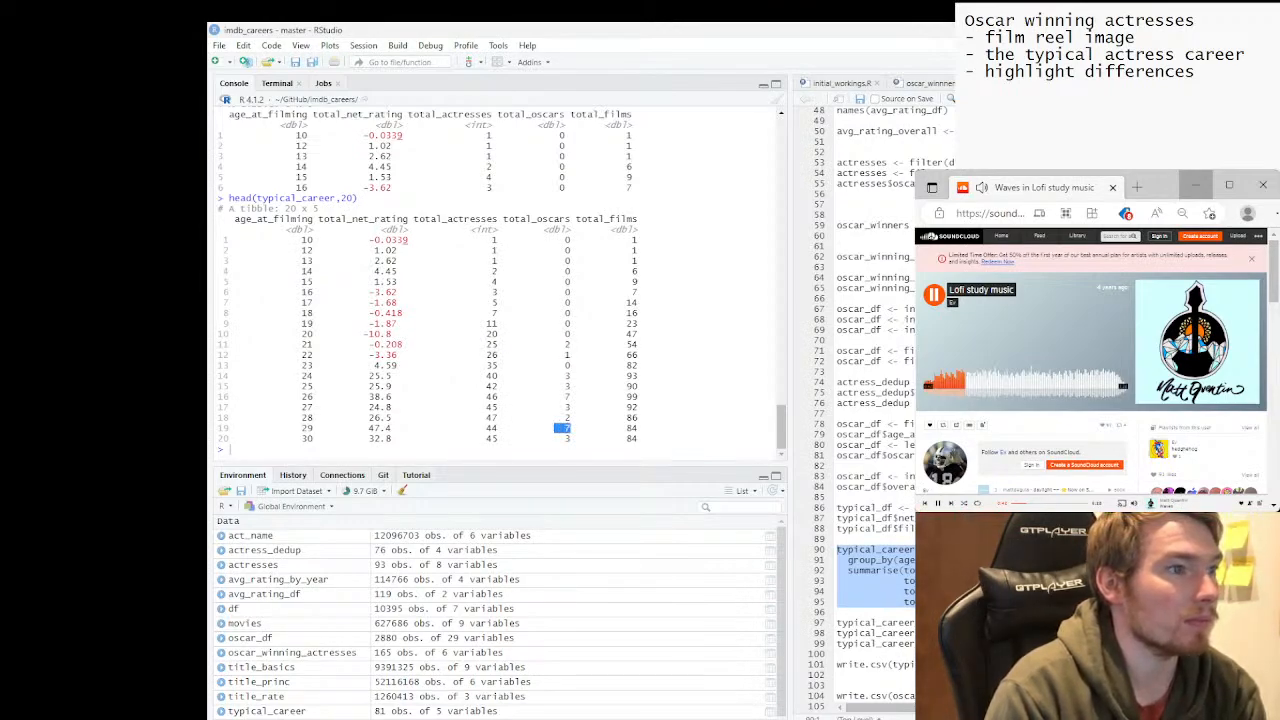
click(556, 428)
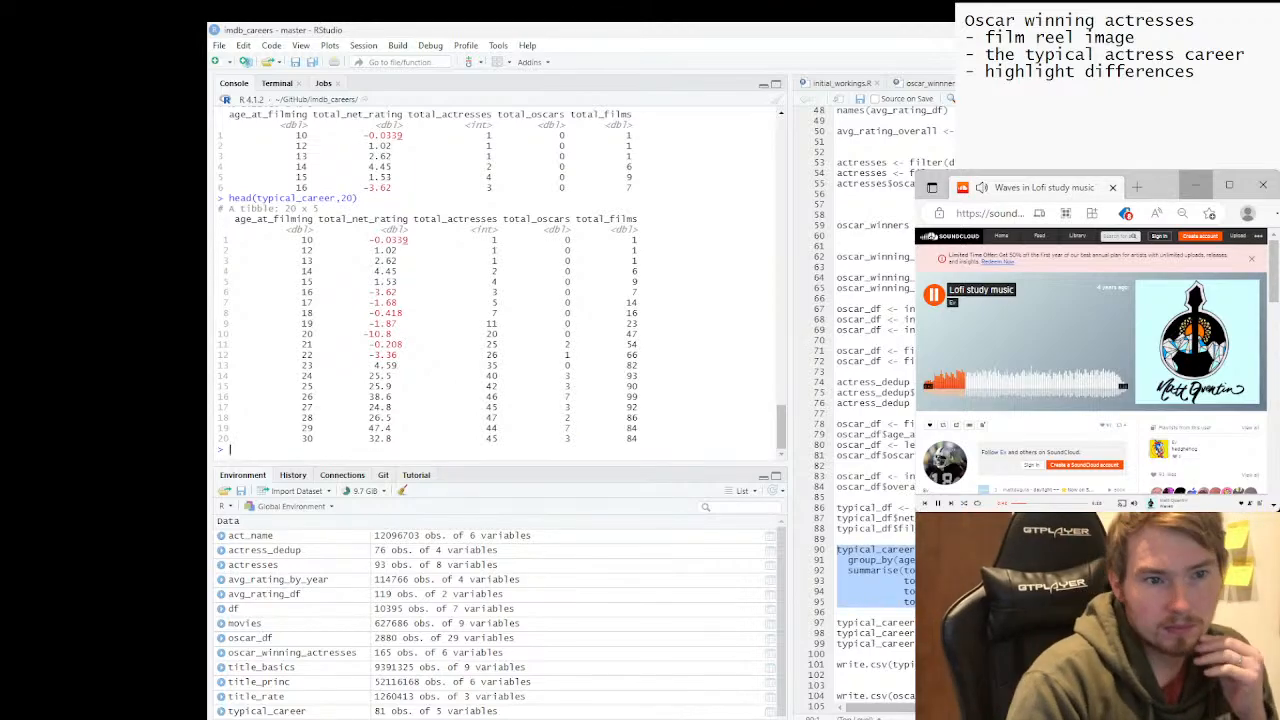
Try to run the avg_net_rating, avg_films and oscar lines together with the actresses_typical_career.csv export.
click(946, 550)
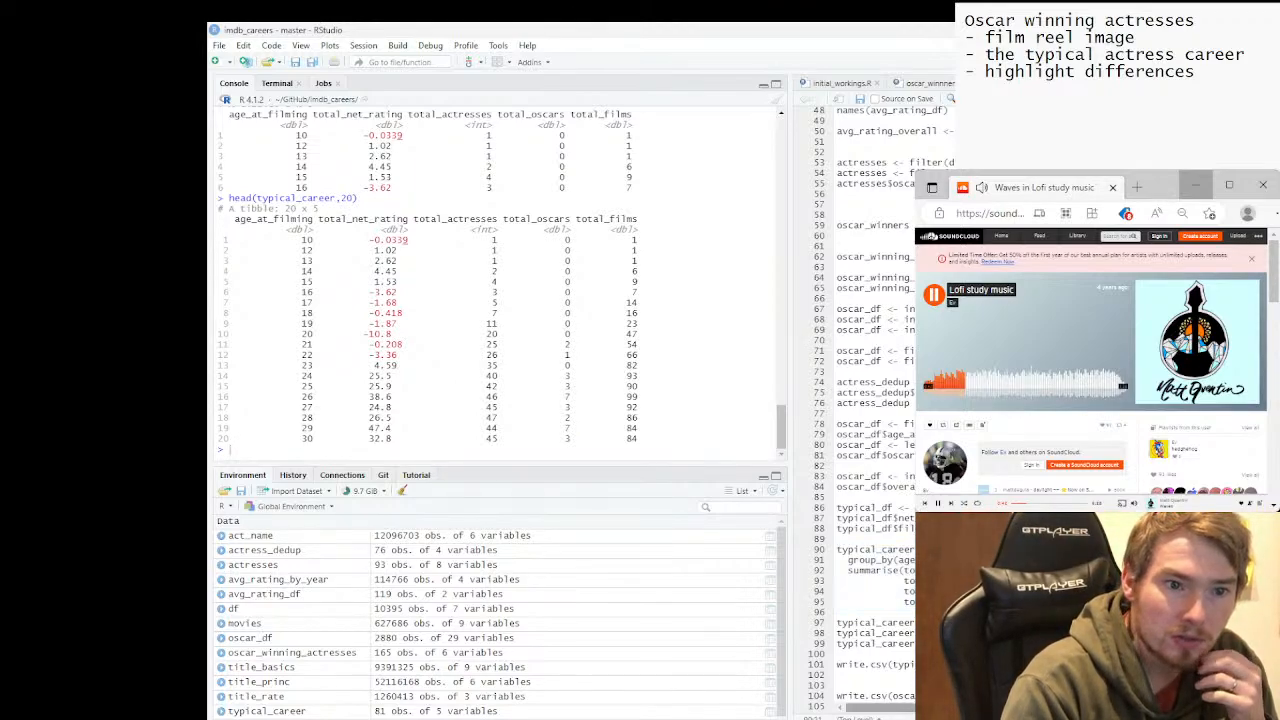
drag(890, 707, 1010, 707)
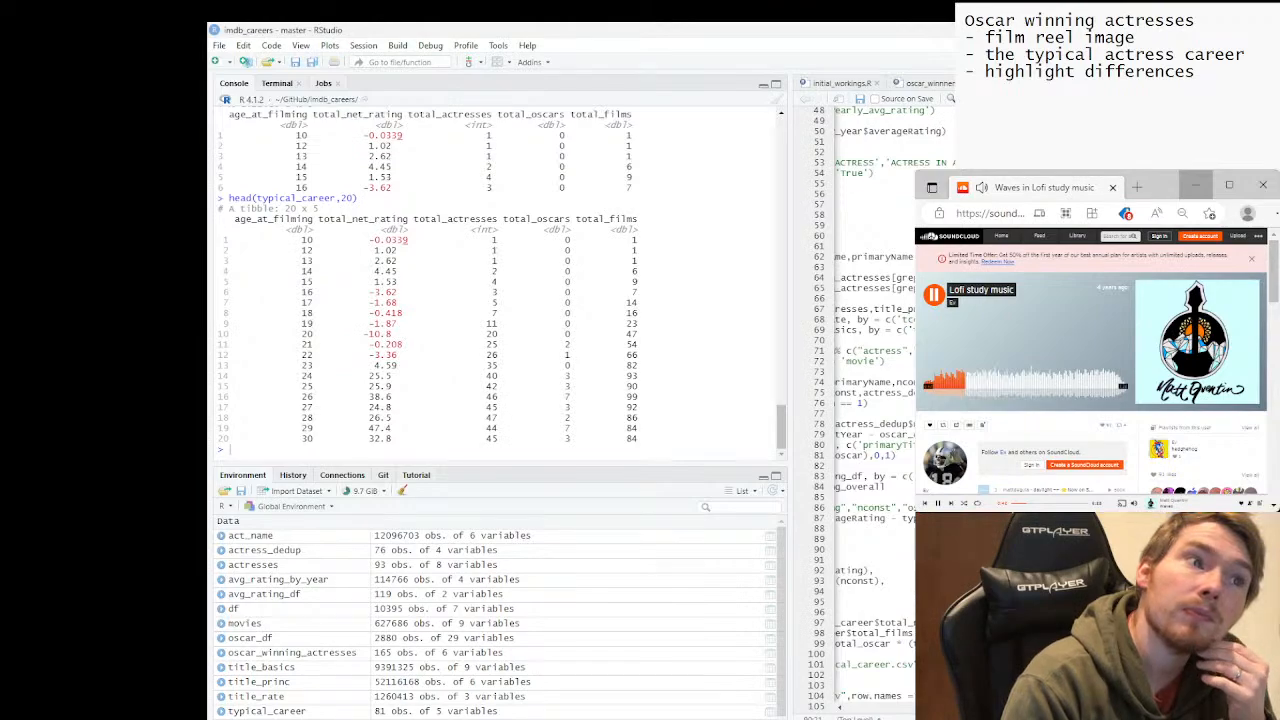
drag(1035, 708, 945, 708)
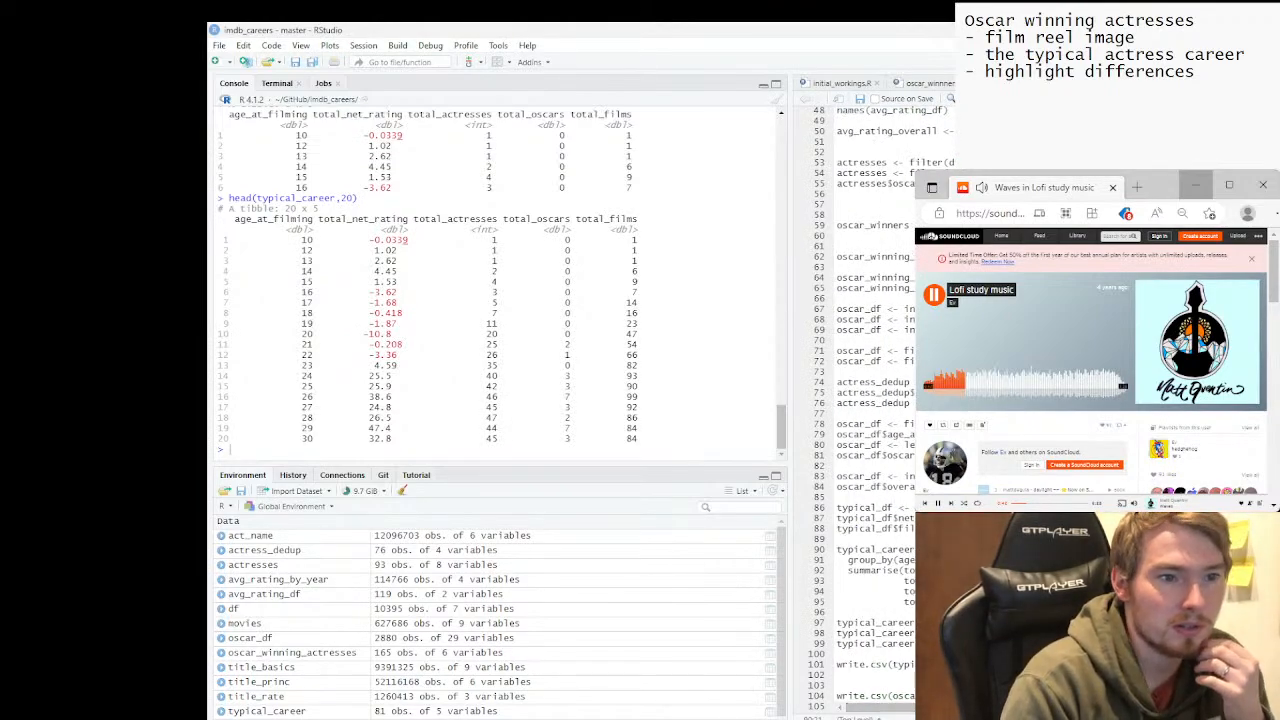
drag(838, 623, 838, 675)
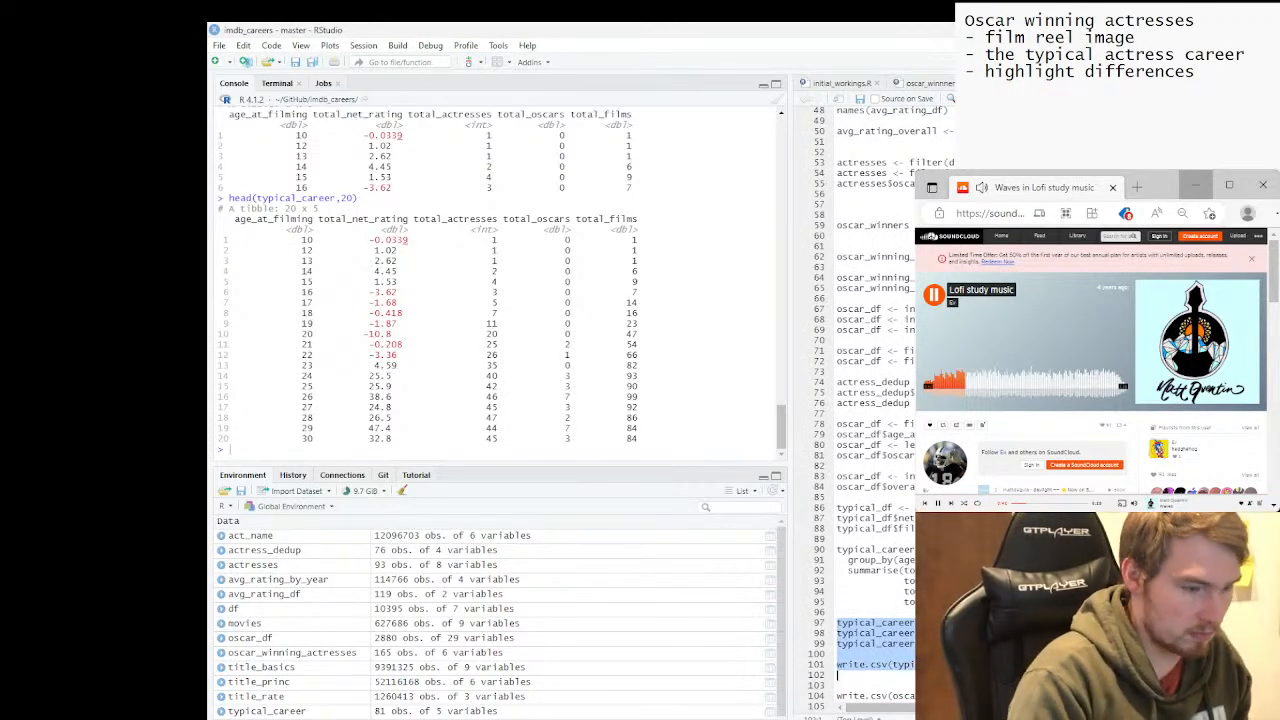
key(ctrl+Return)
Correct total_oscar to total_oscars in the oscar line and rerun the three weighting lines through the CSV export.
click(838, 654)
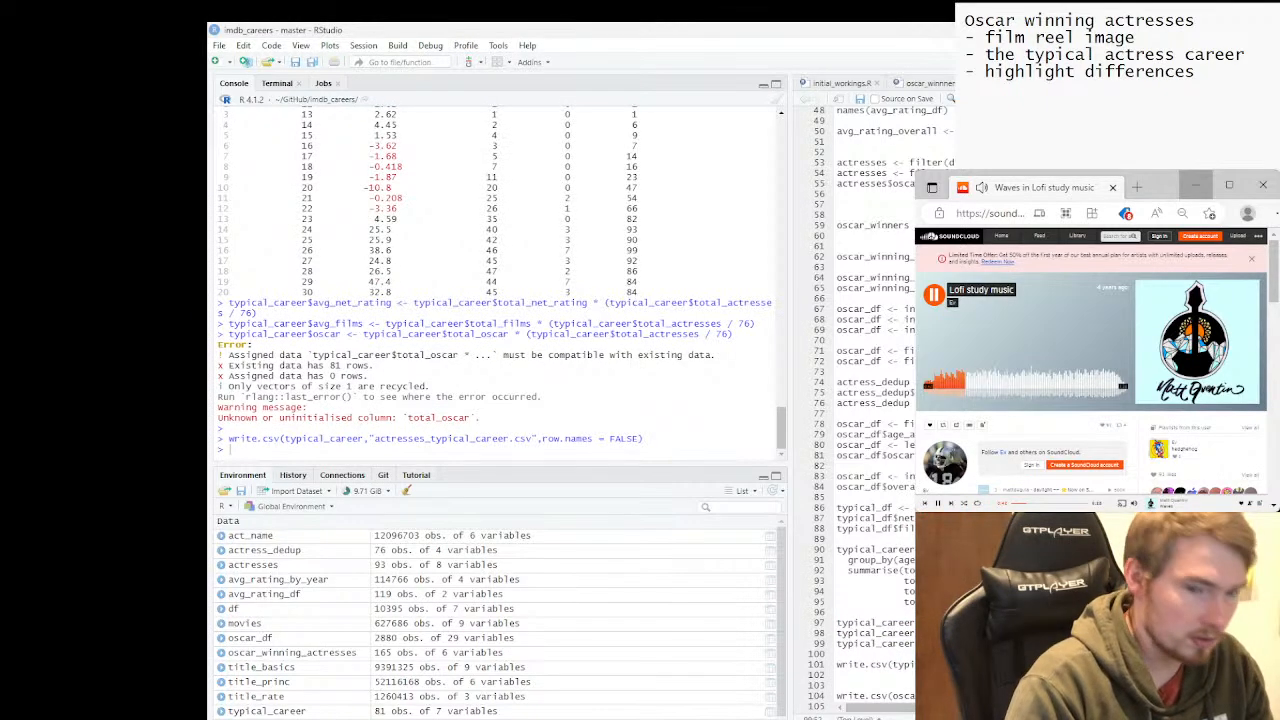
click(838, 623)
drag(838, 623, 838, 675)
key(ctrl+Return)
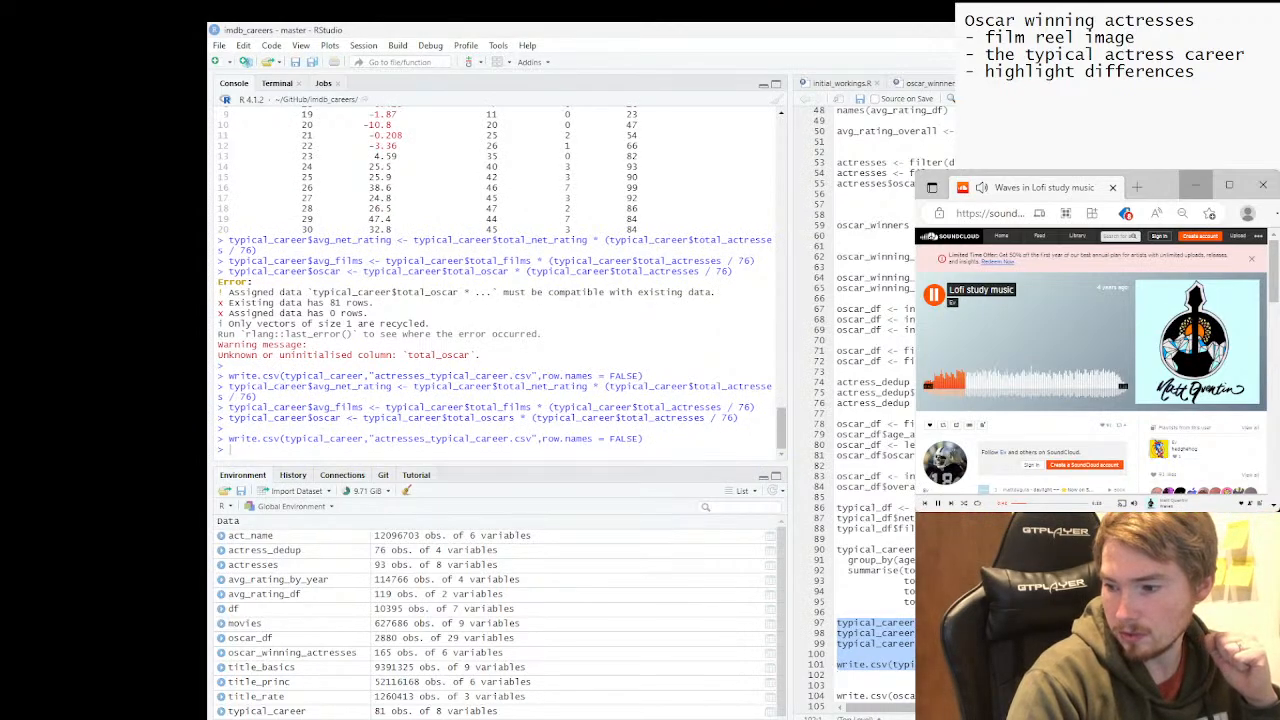
Switch to Tableau Public and refresh the actresses_typical_career data source, accepting the replacement of its data.
key(alt+Tab)
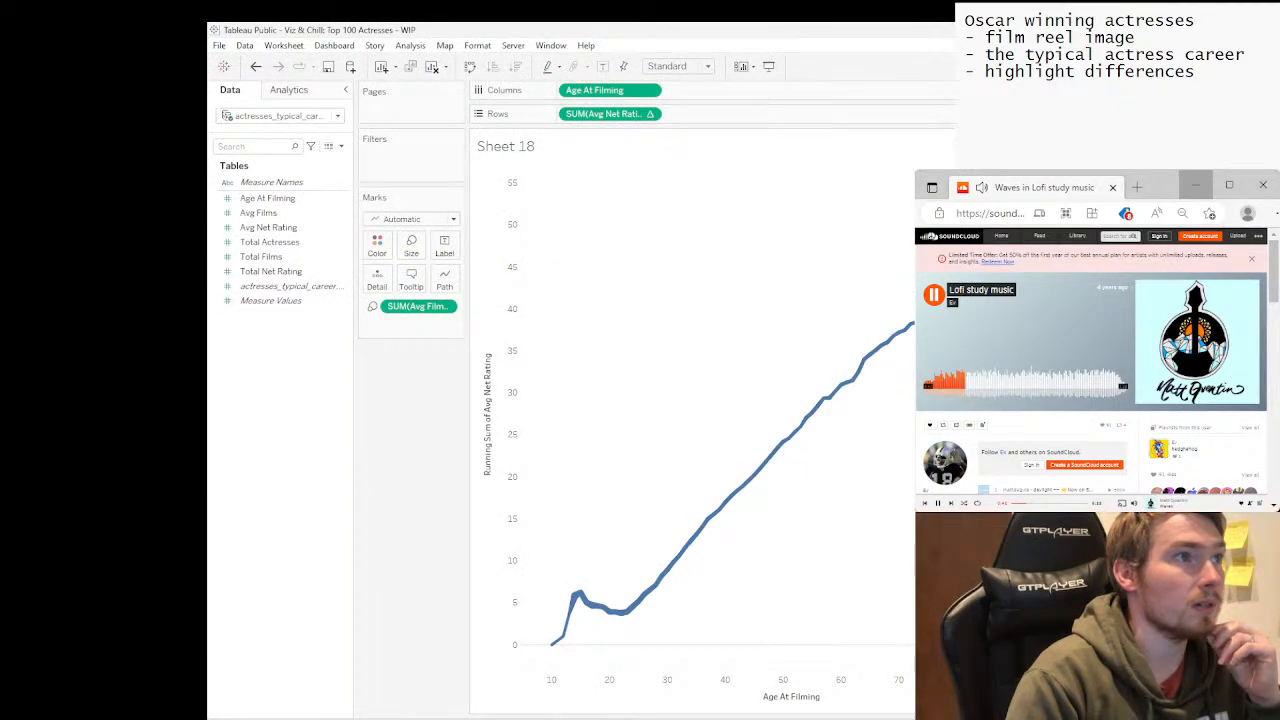
right_click(285, 110)
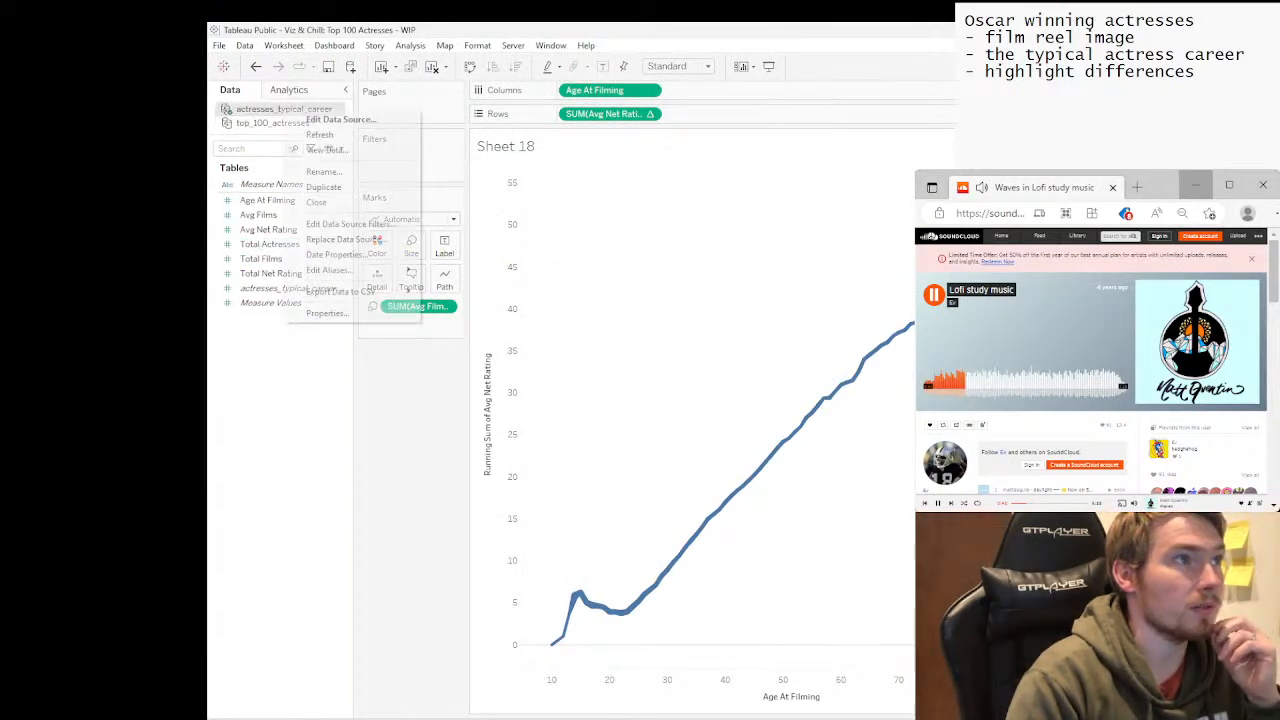
click(320, 134)
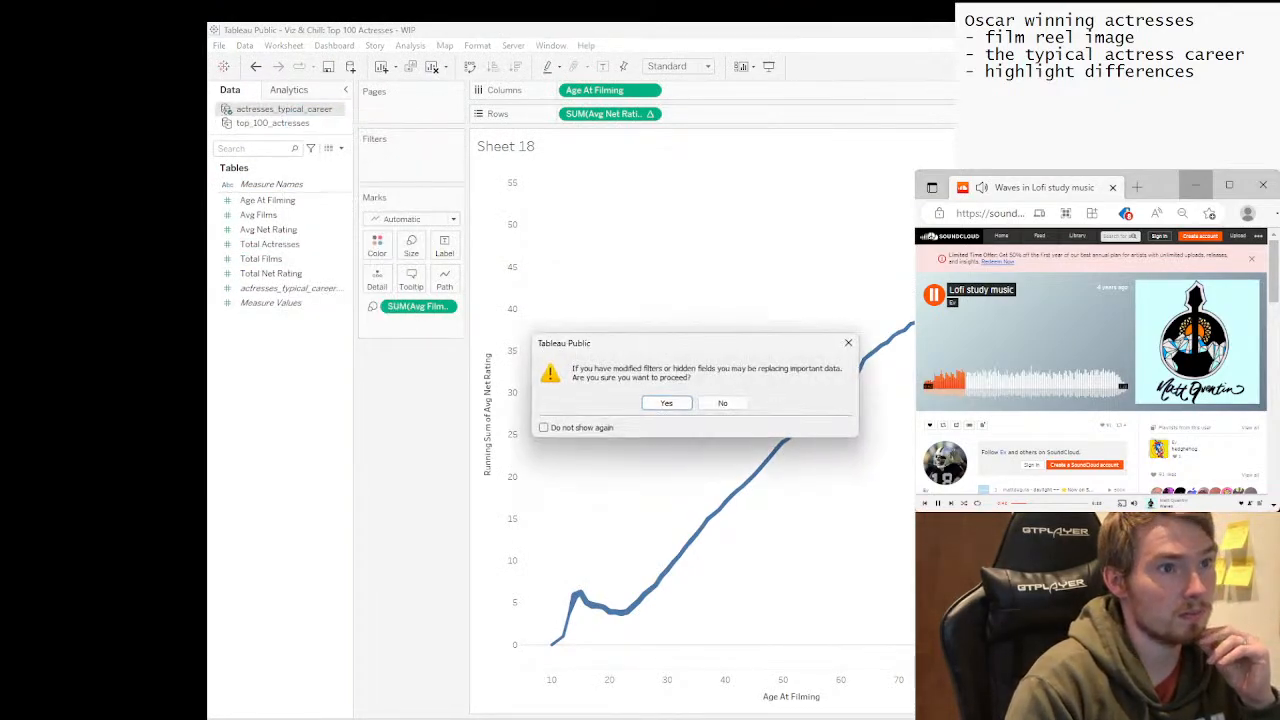
key(Return)
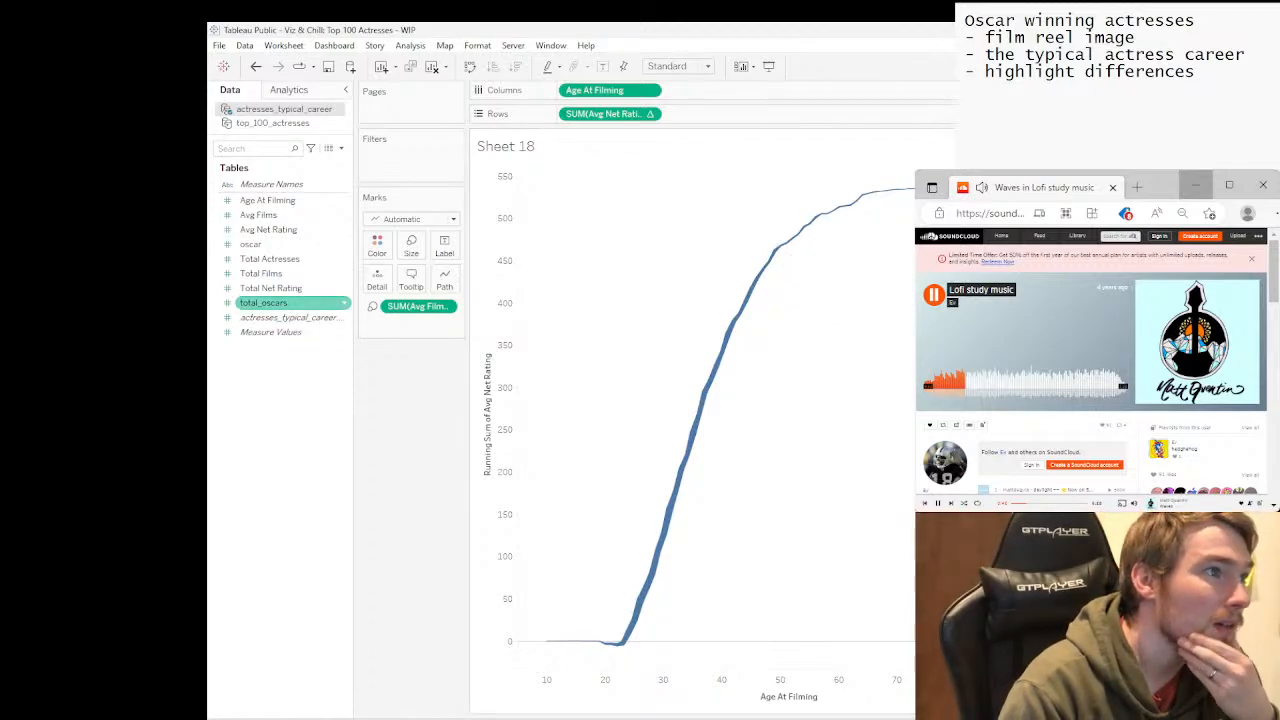
Convert the total_oscars field to discrete.
click(264, 303)
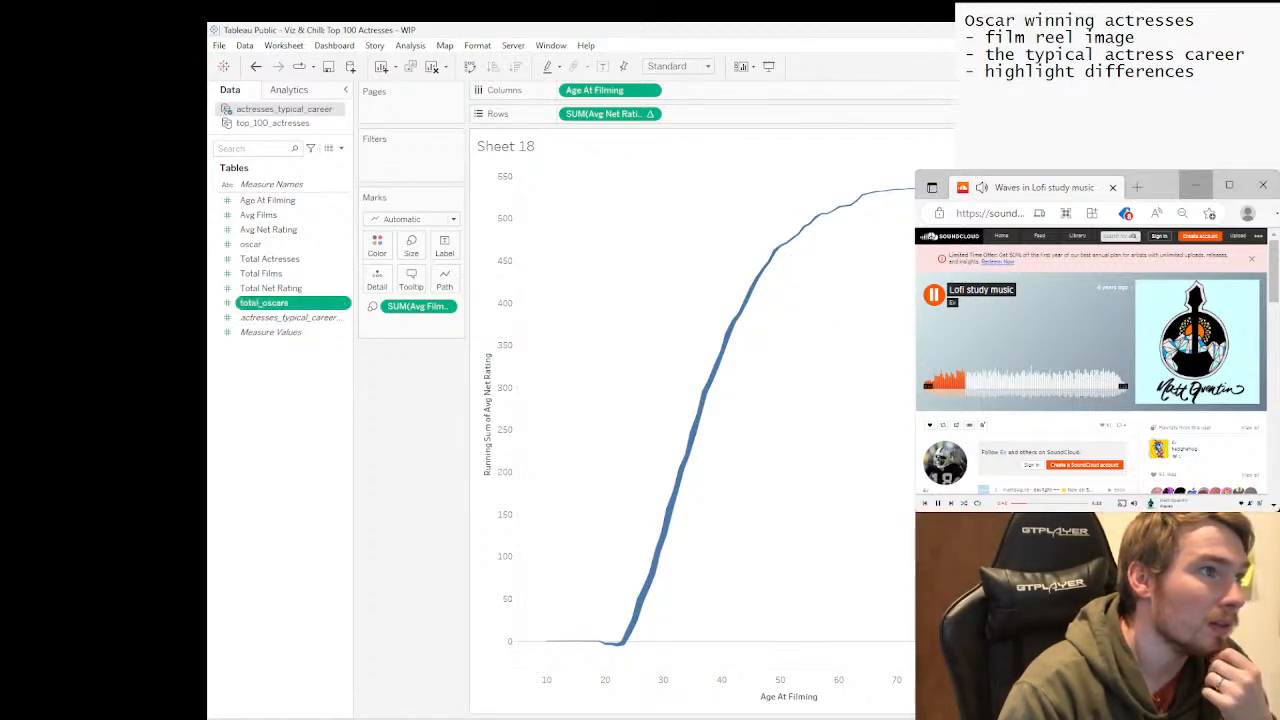
right_click(280, 303)
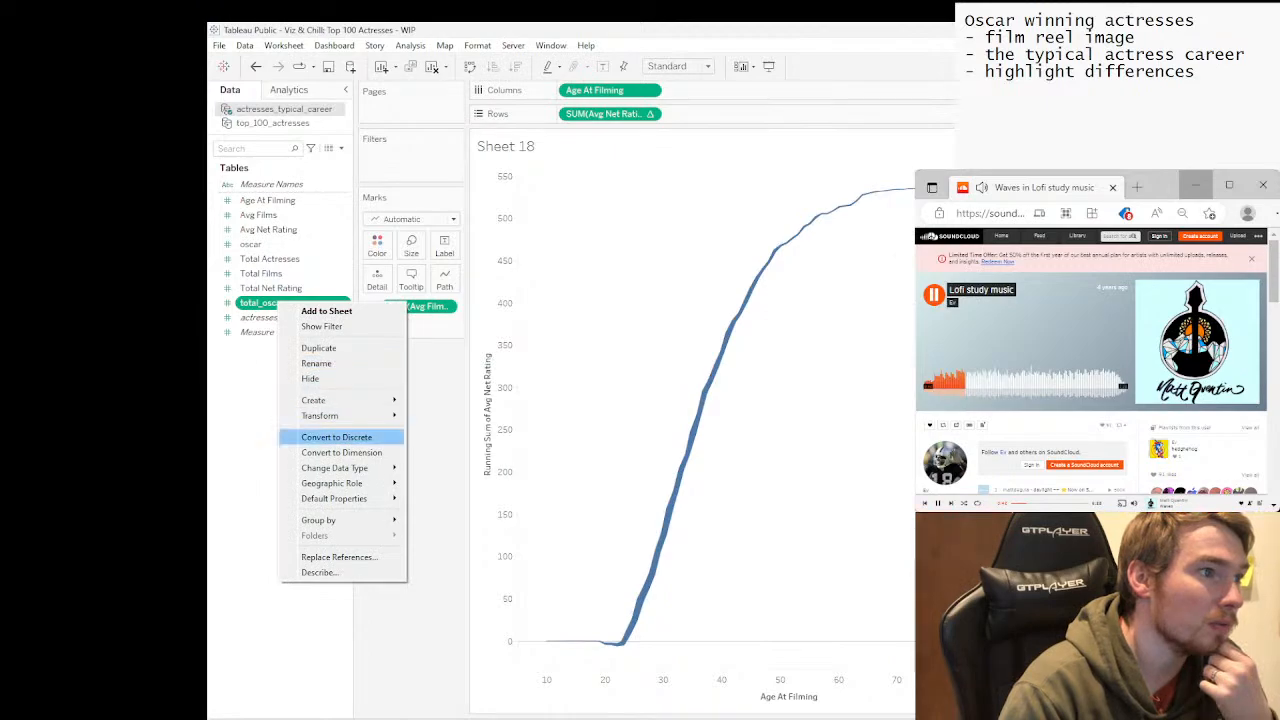
click(336, 437)
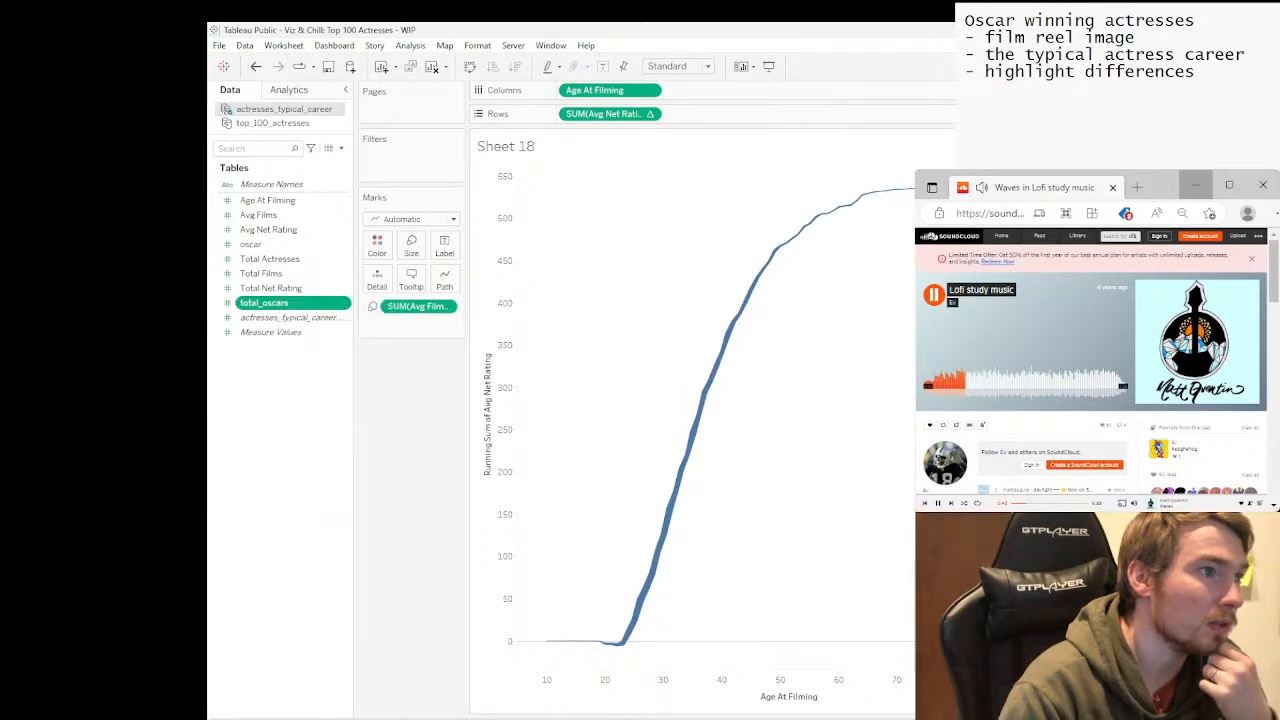
Try colouring the Sheet 18 line by the discrete total_oscars field, and undo it.
drag(263, 184, 377, 245)
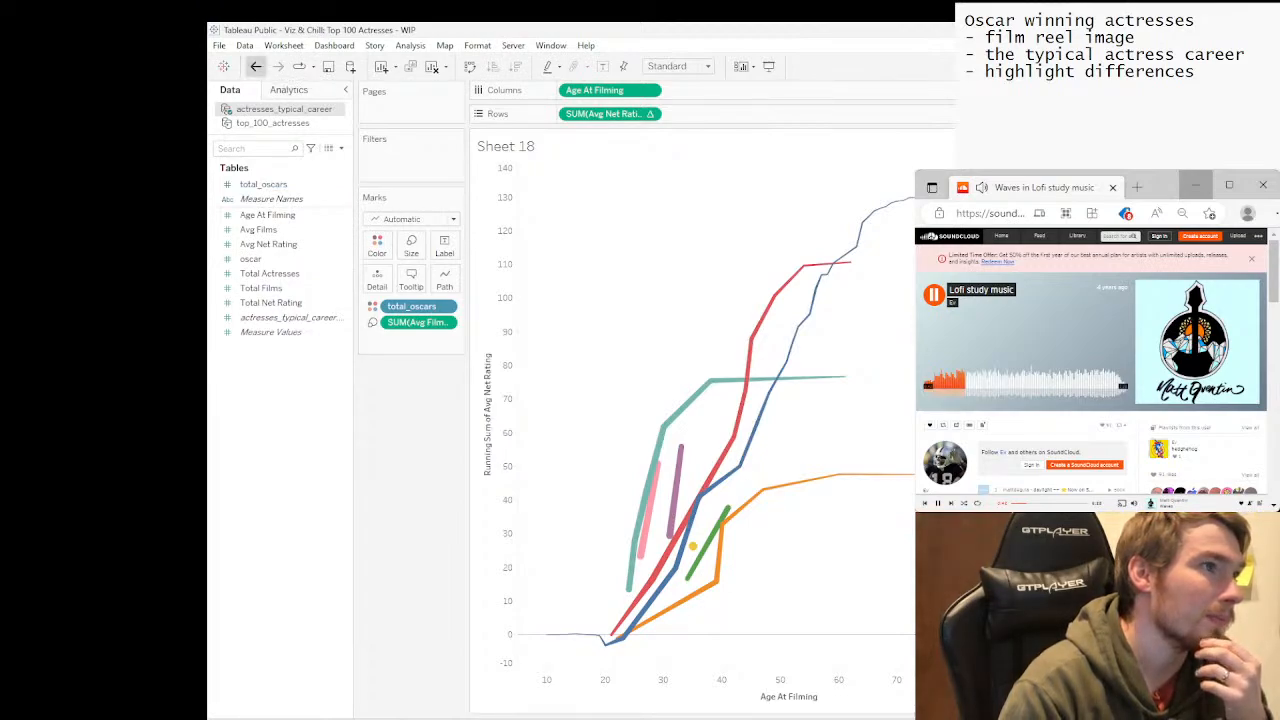
click(256, 66)
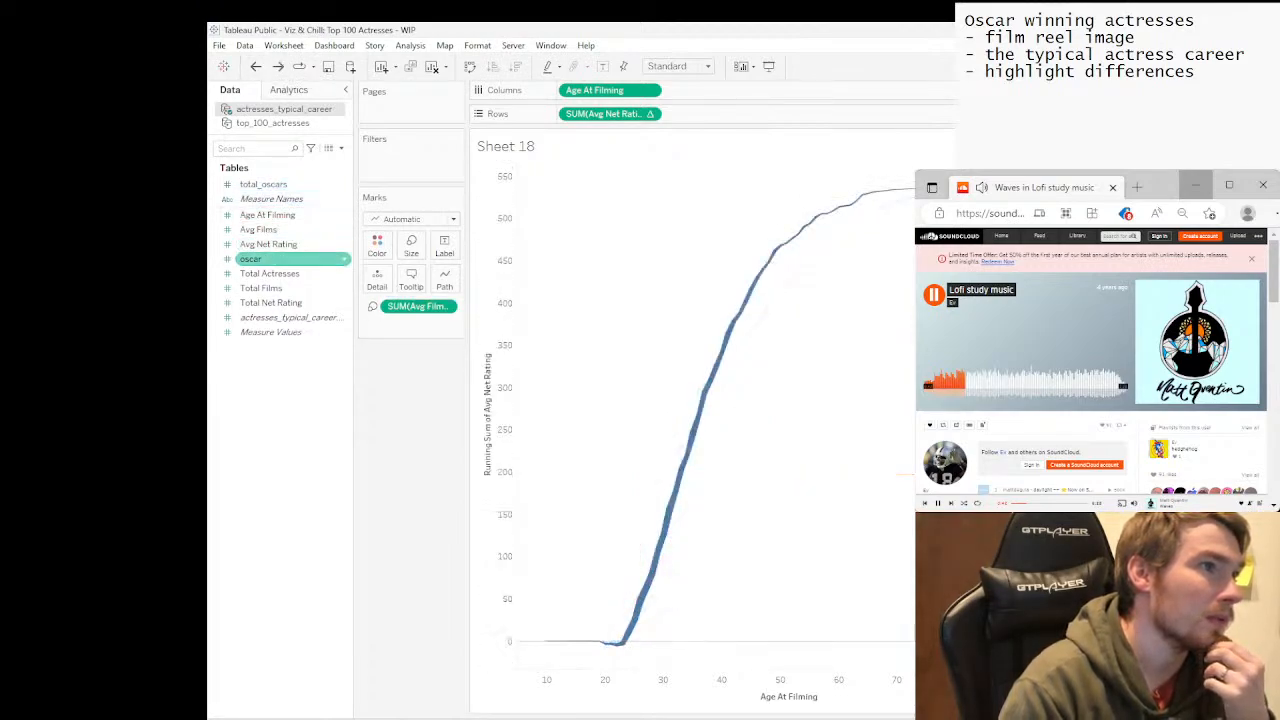
Colour the running net rating line on Sheet 18 by SUM(oscar).
right_click(254, 260)
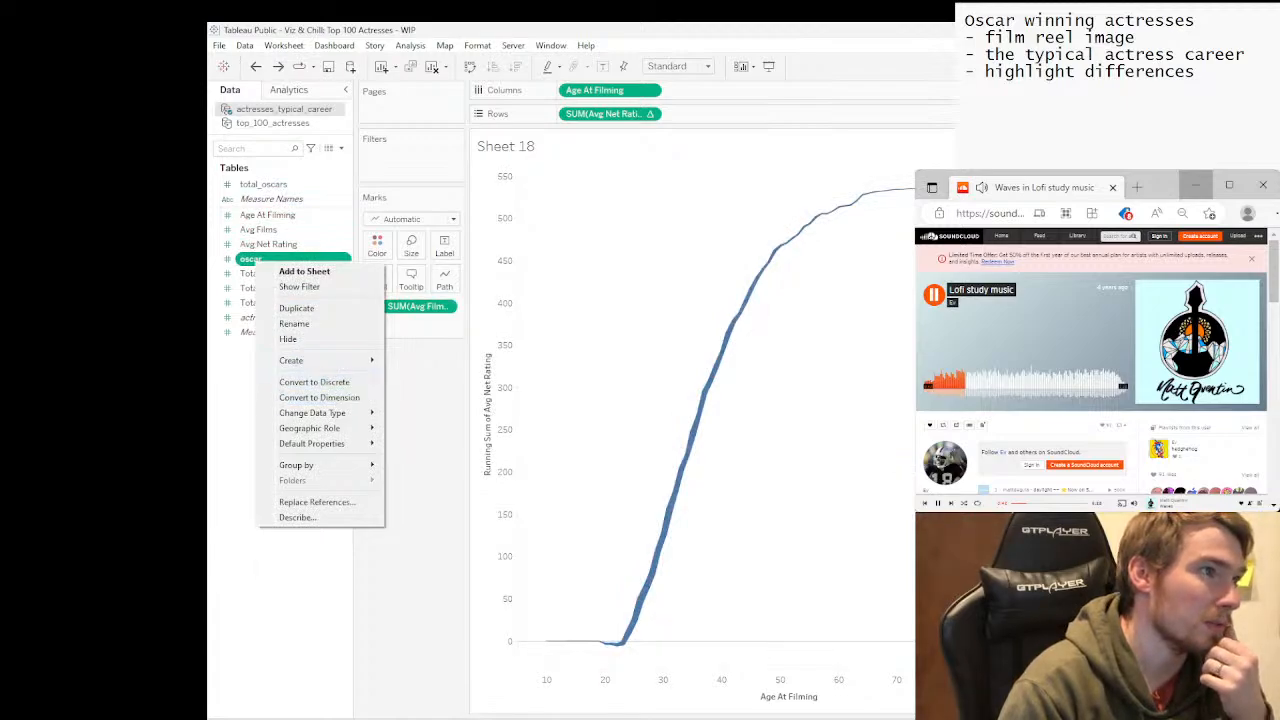
click(269, 245)
drag(250, 259, 411, 280)
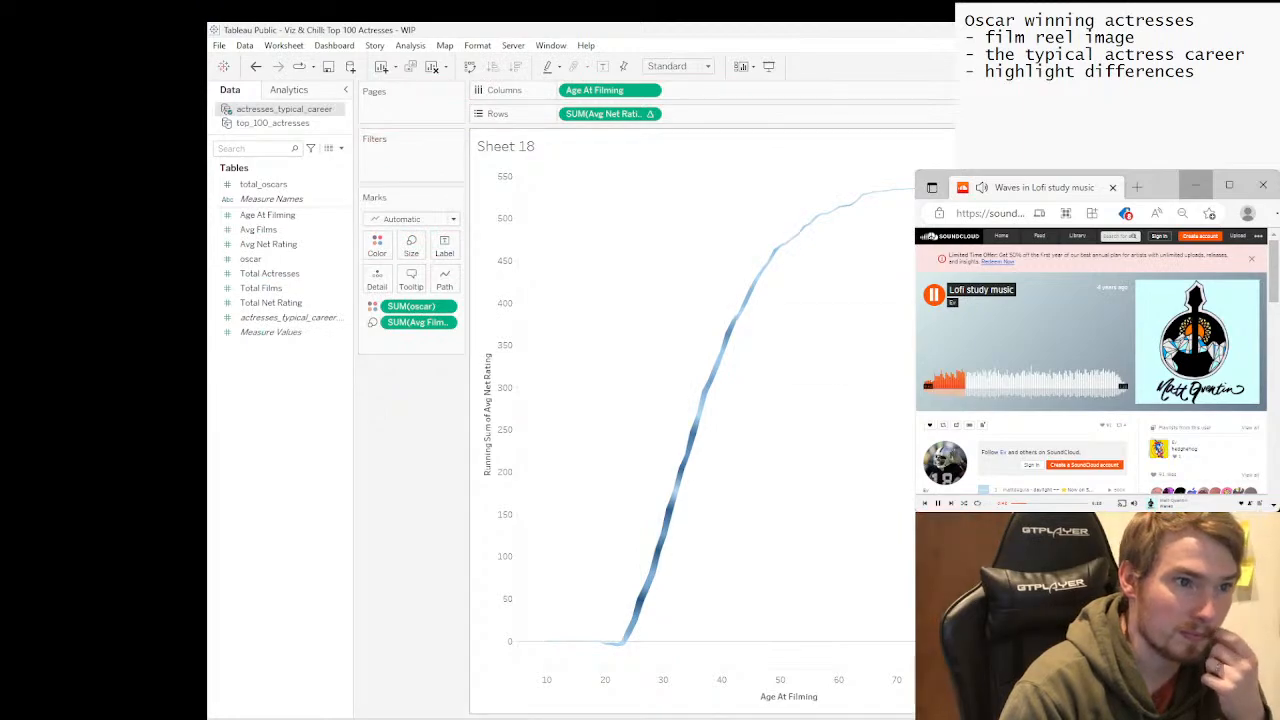
mouse_move(640, 599)
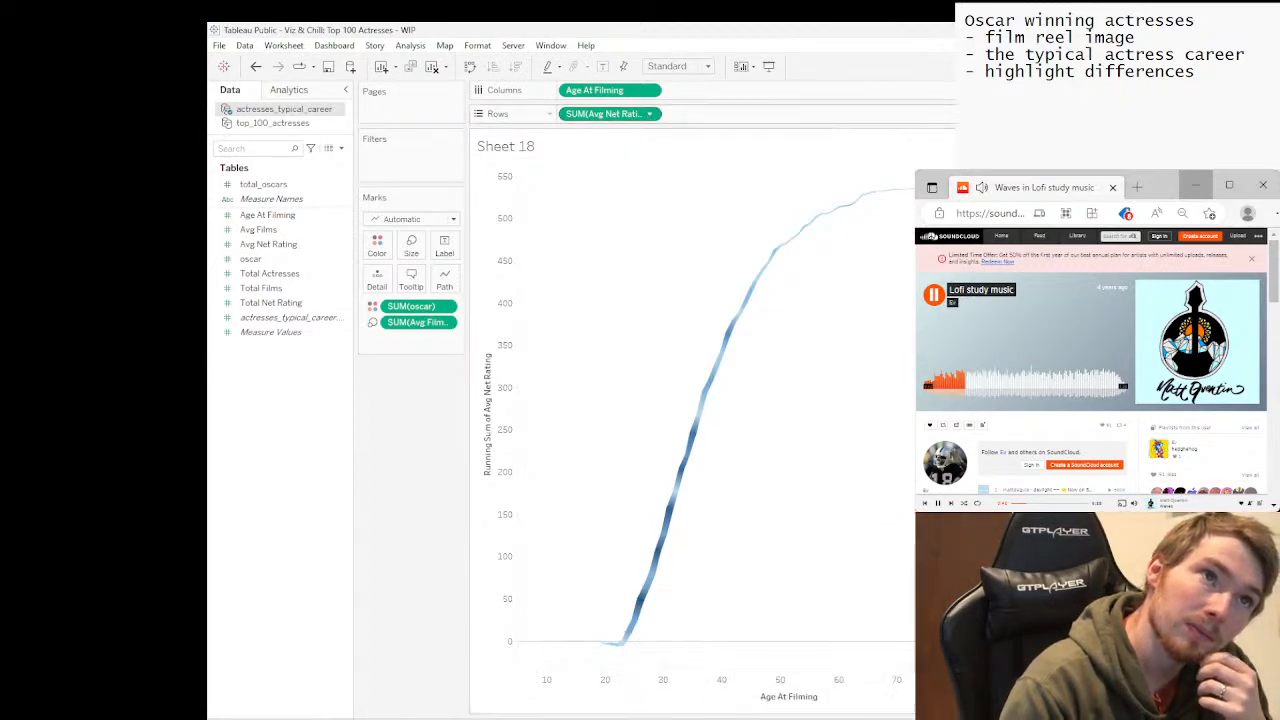
Try clearing the running total calculation from SUM(Avg Net Rating) on Sheet 18, and undo it.
click(649, 113)
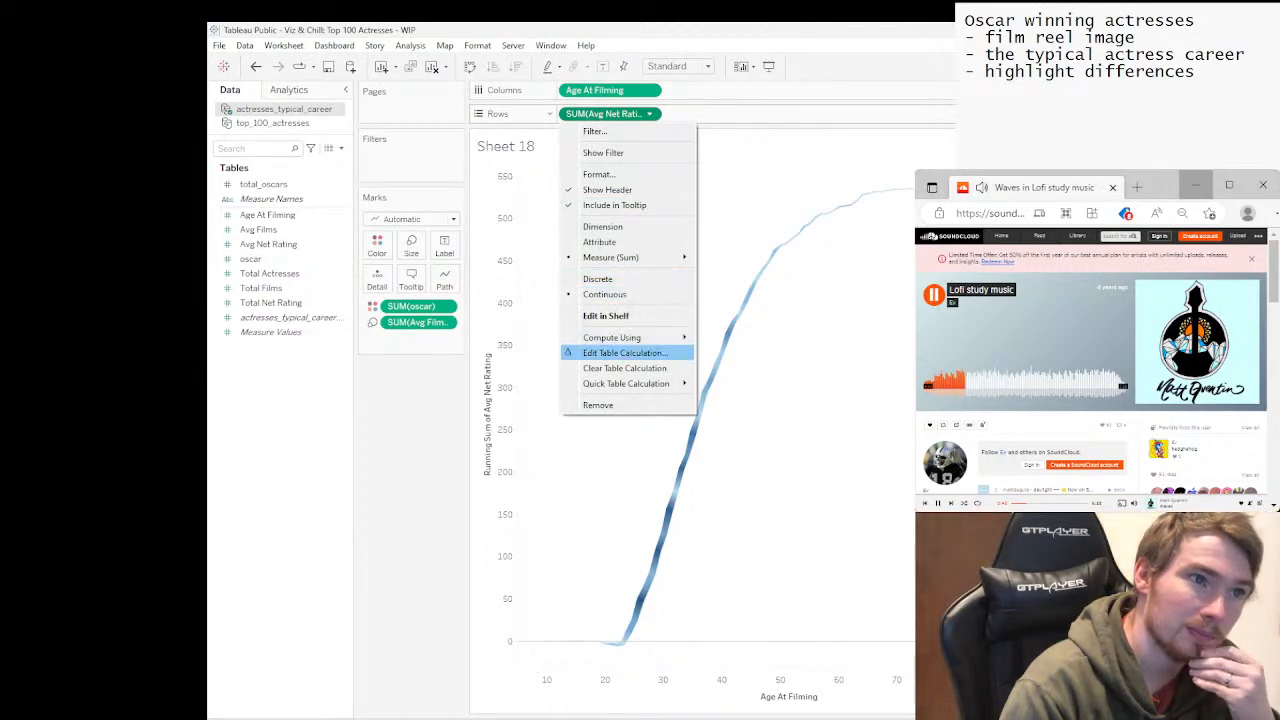
click(624, 368)
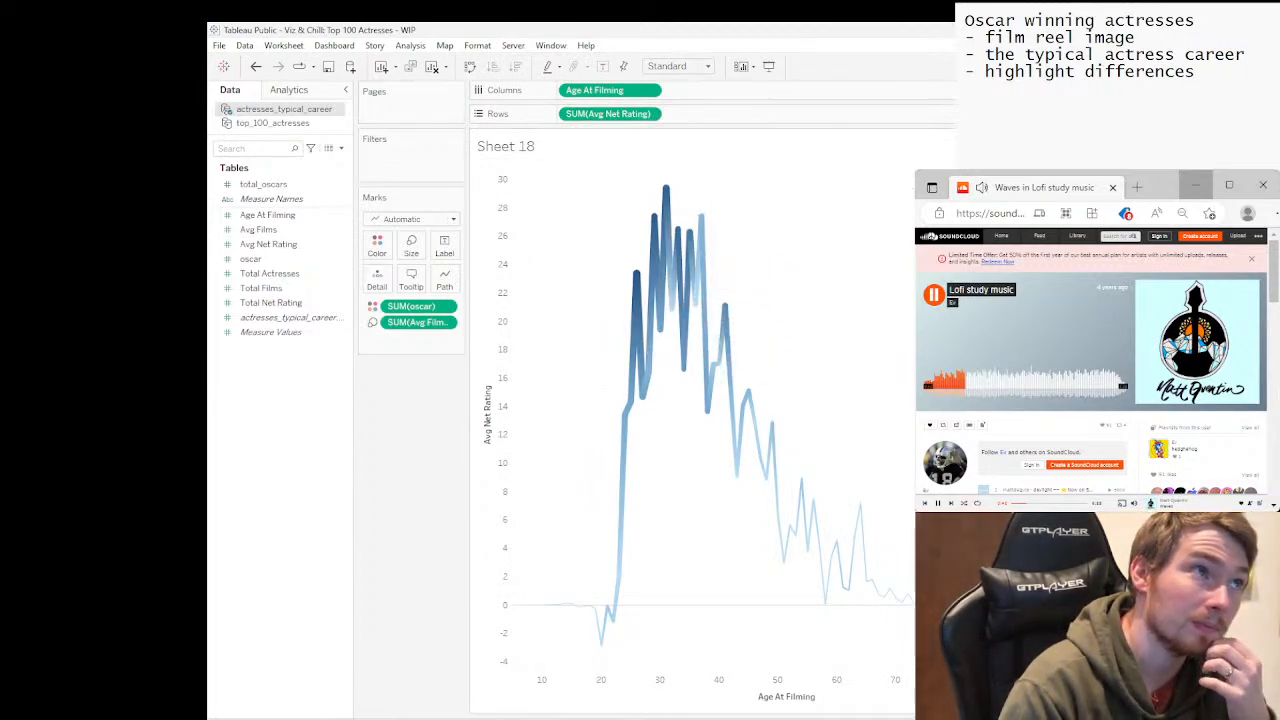
click(255, 66)
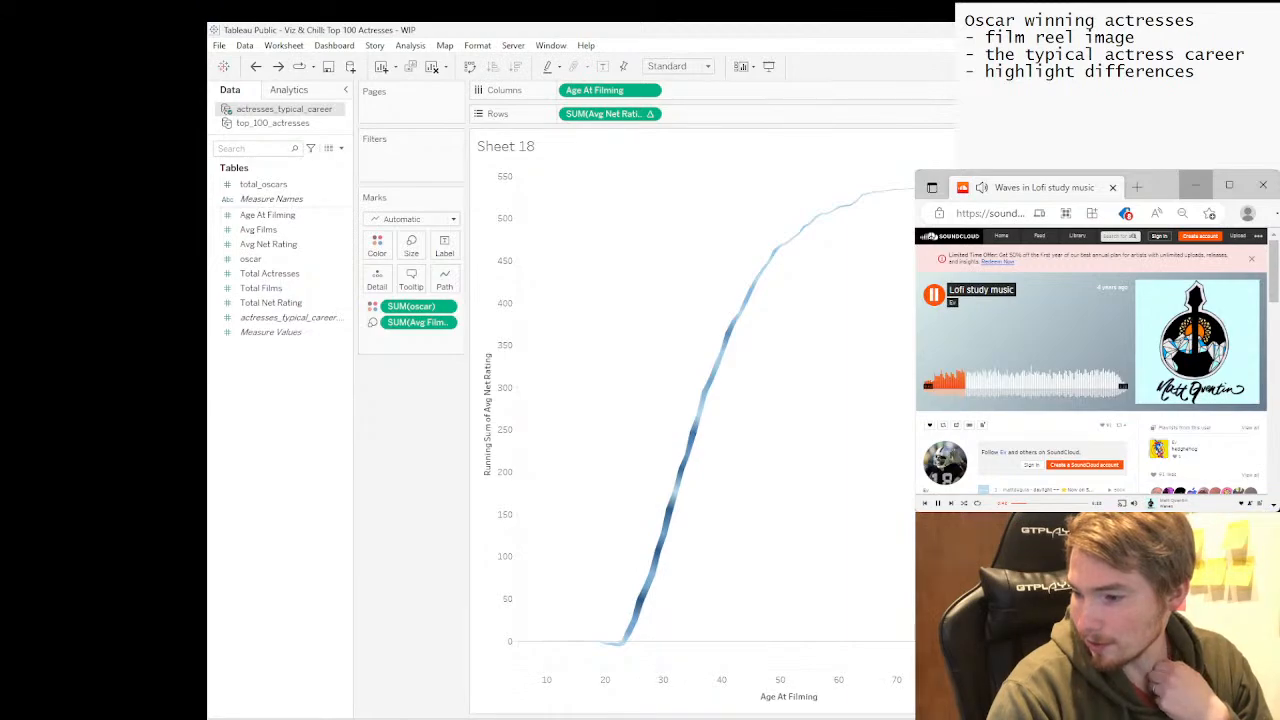
Switch to RStudio and print the typical_career table in the console by running only its name from the script.
key(alt+Tab)
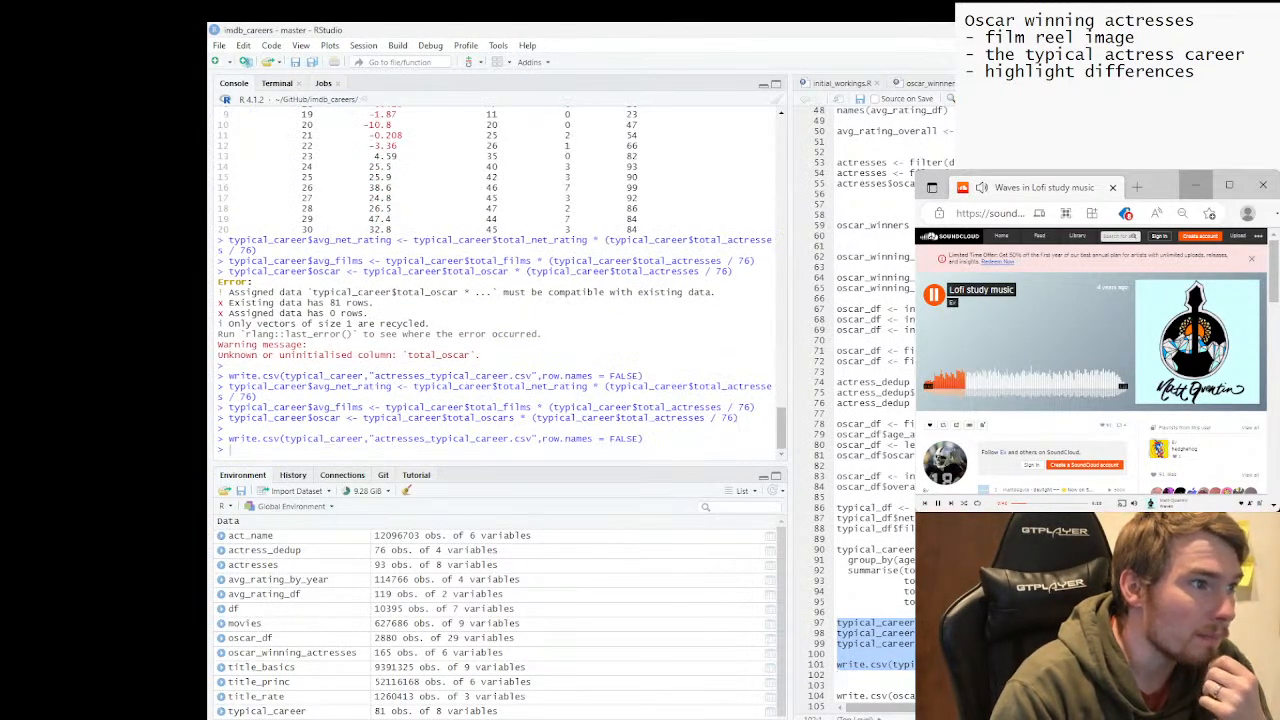
click(859, 623)
scroll(859, 623, up, 1)
click(906, 685)
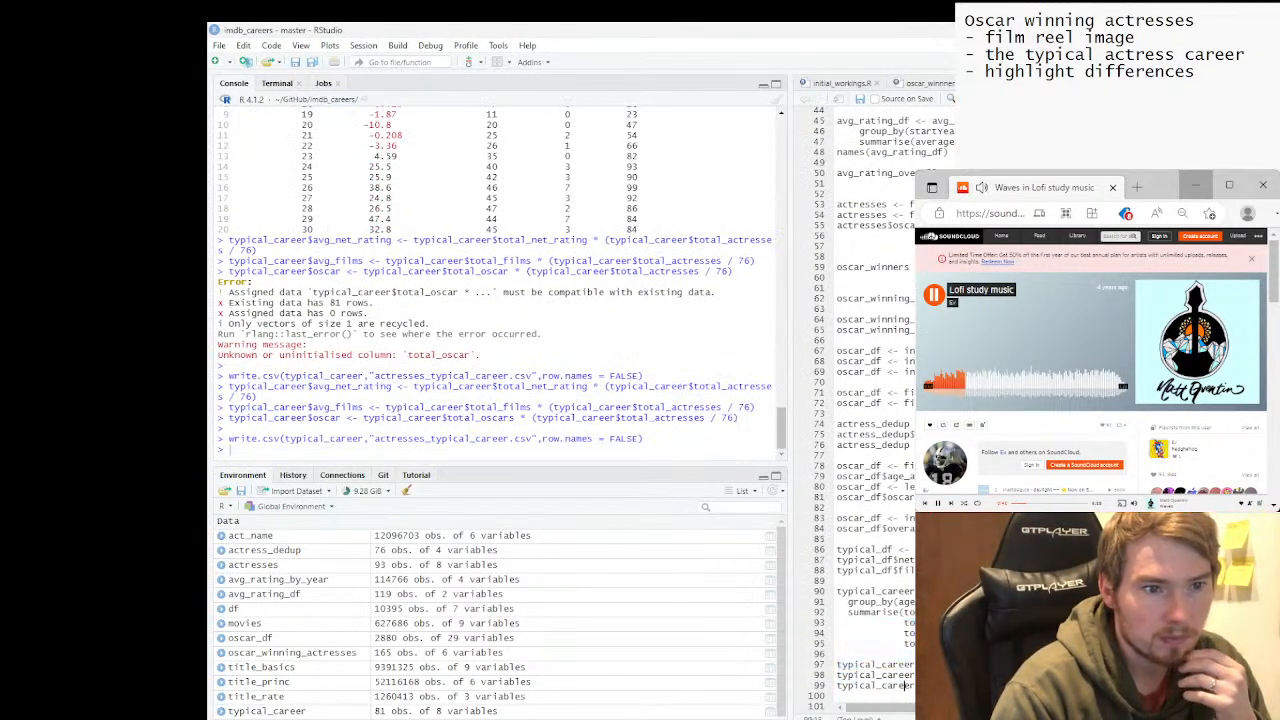
drag(914, 591, 837, 591)
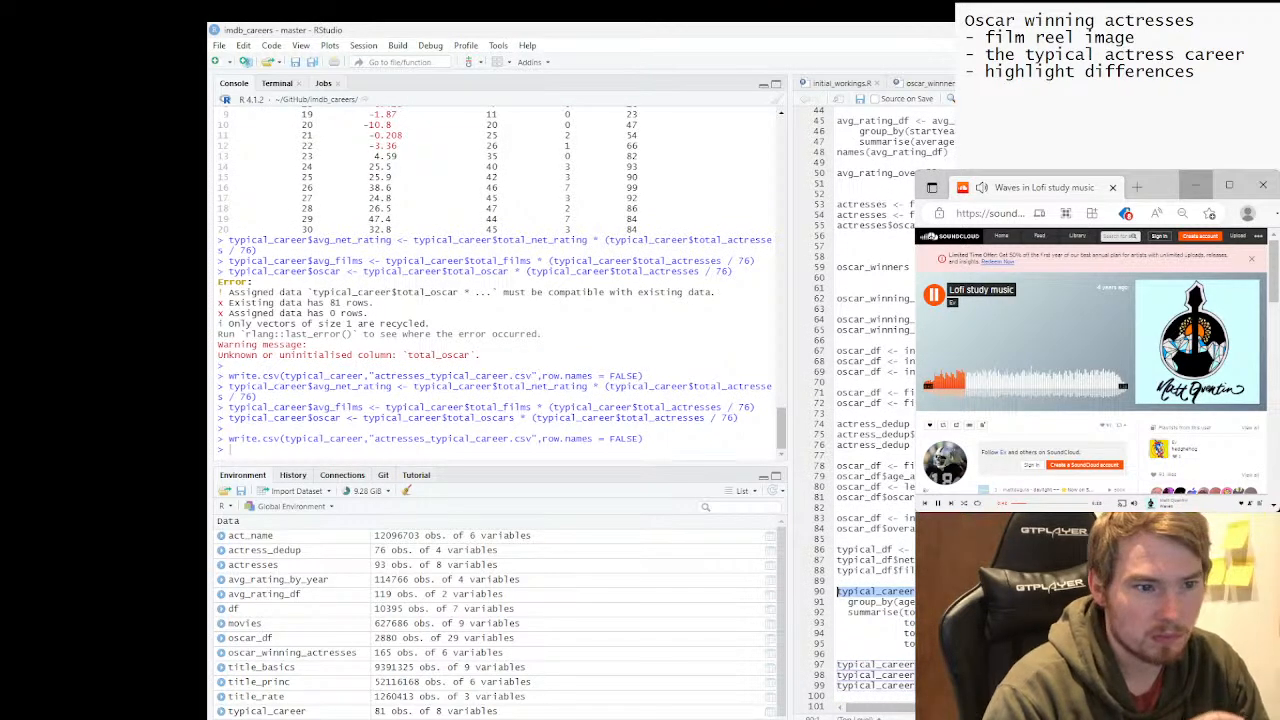
key(ctrl+Return)
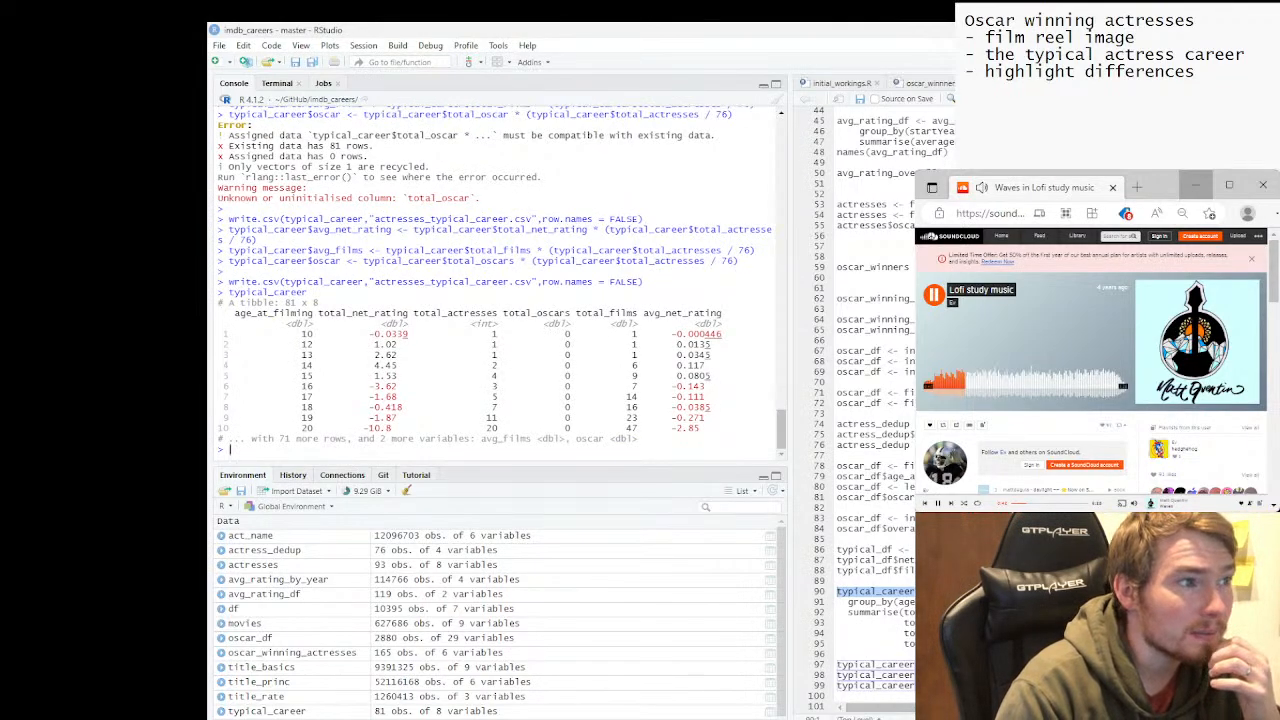
Request the first 40 rows of the table in the console with head(typical_career,40).
key(Up)
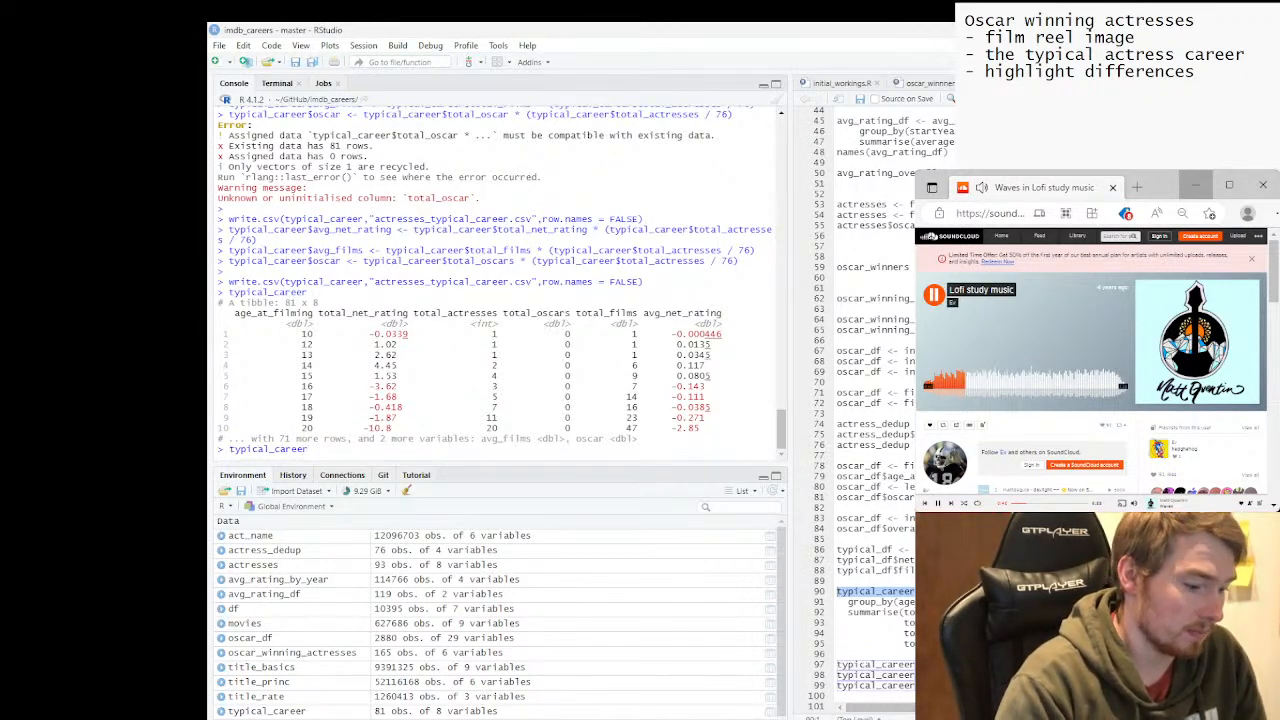
key(Home)
text(head()
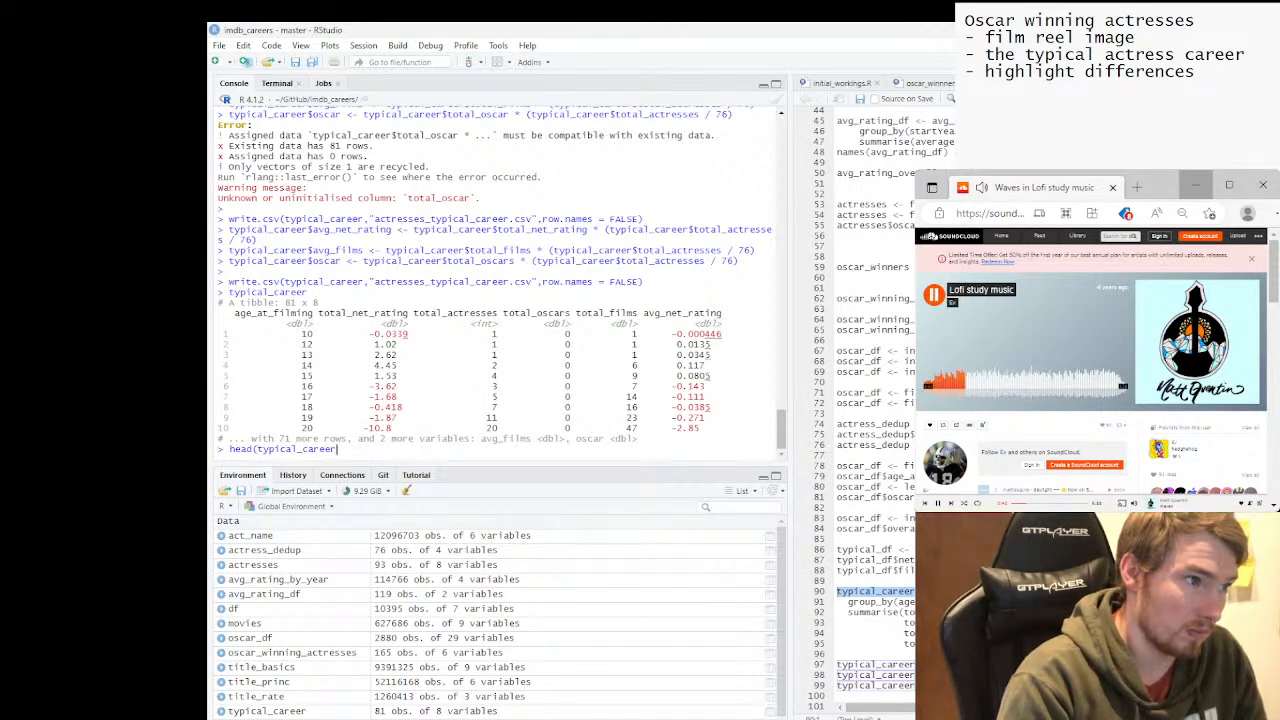
key(End)
text(,40)
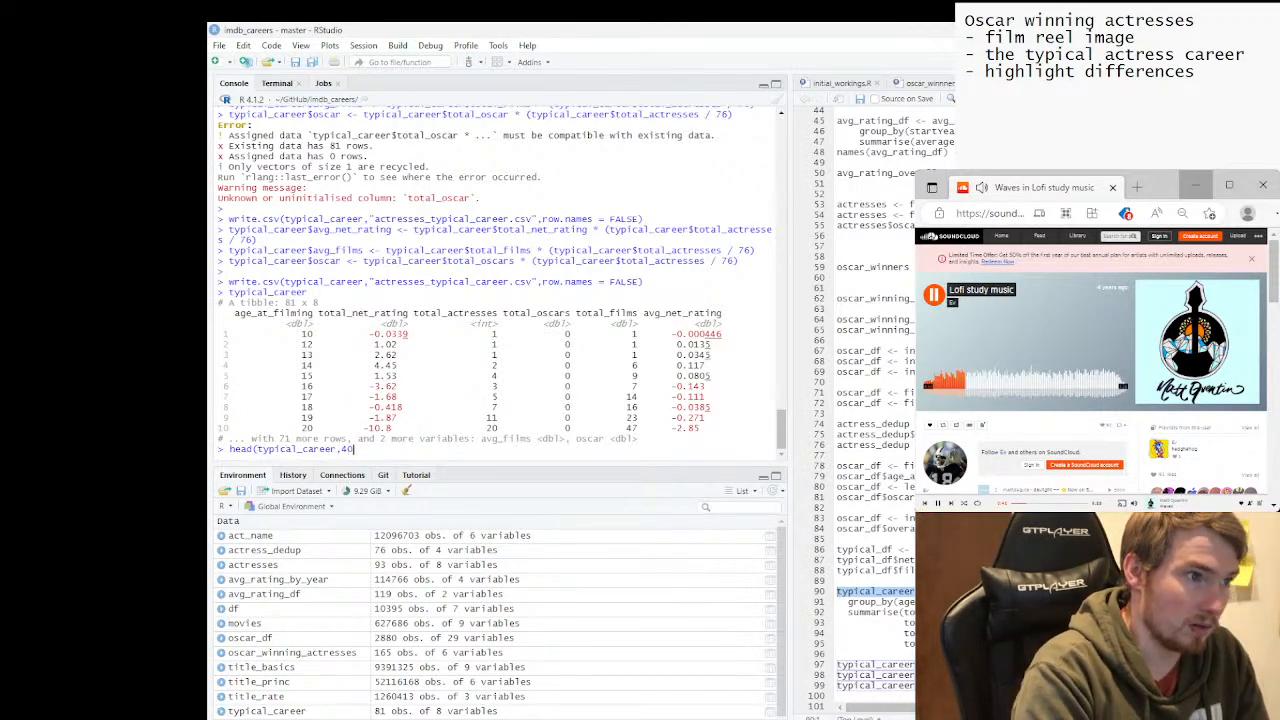
text())
key(Return)
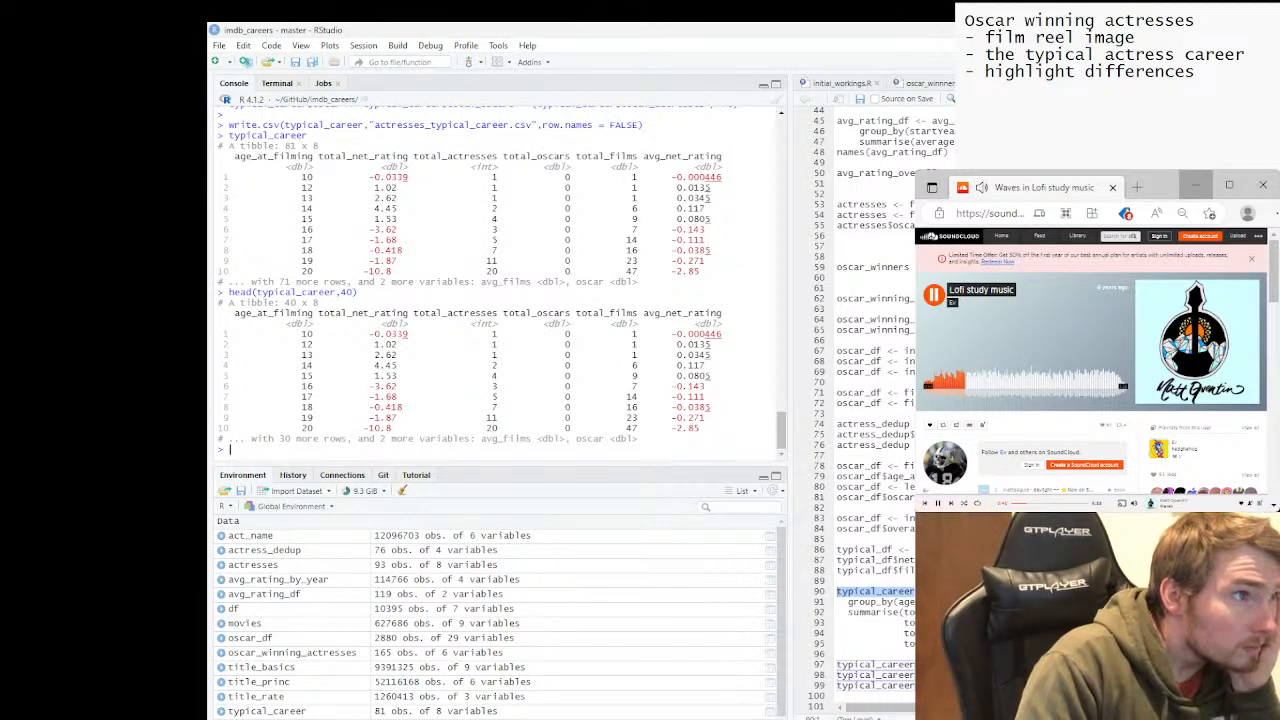
Print 40 rows as a plain data frame with head(as.data.frame(typical_career),40).
key(Up)
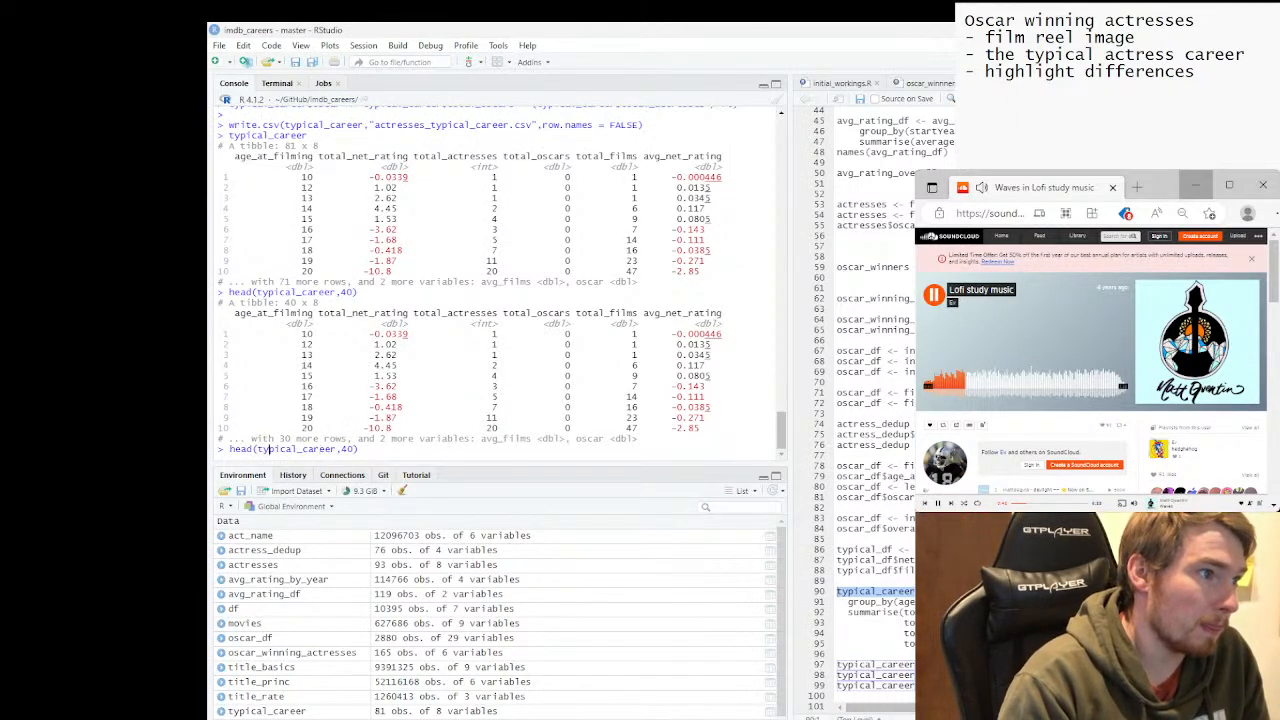
text(as.data.)
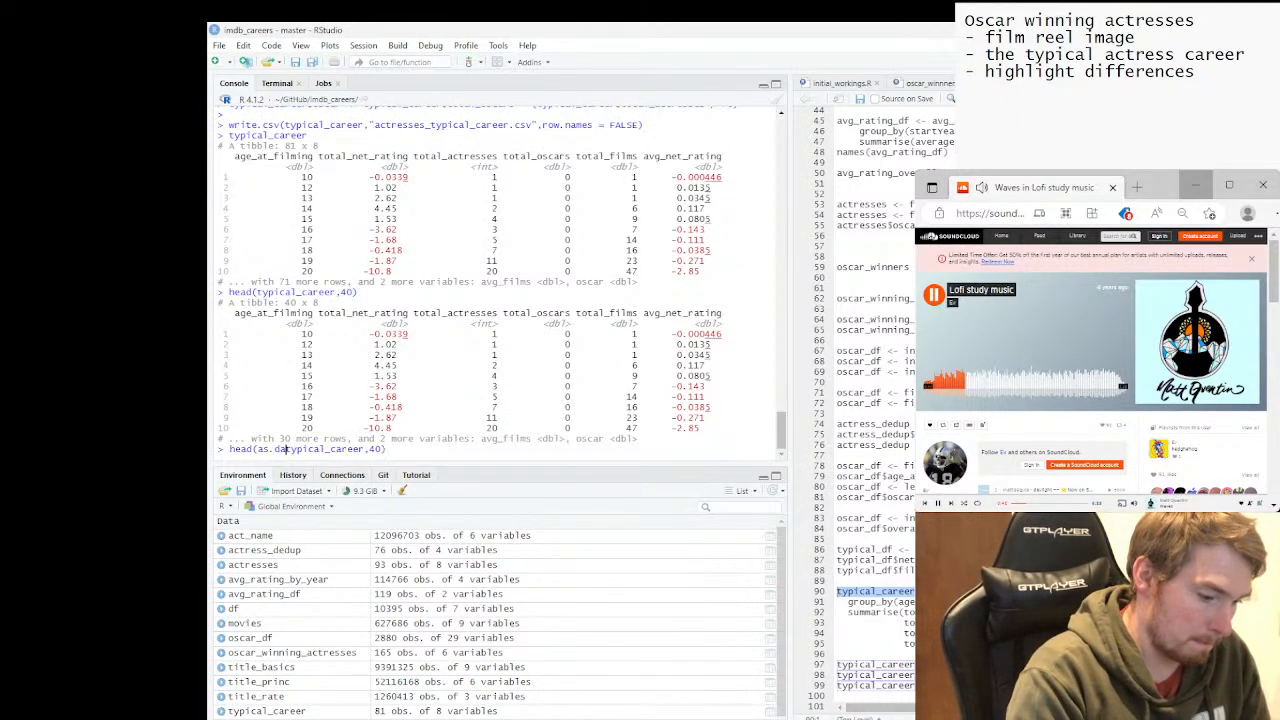
text(frame()
key(End)
text())
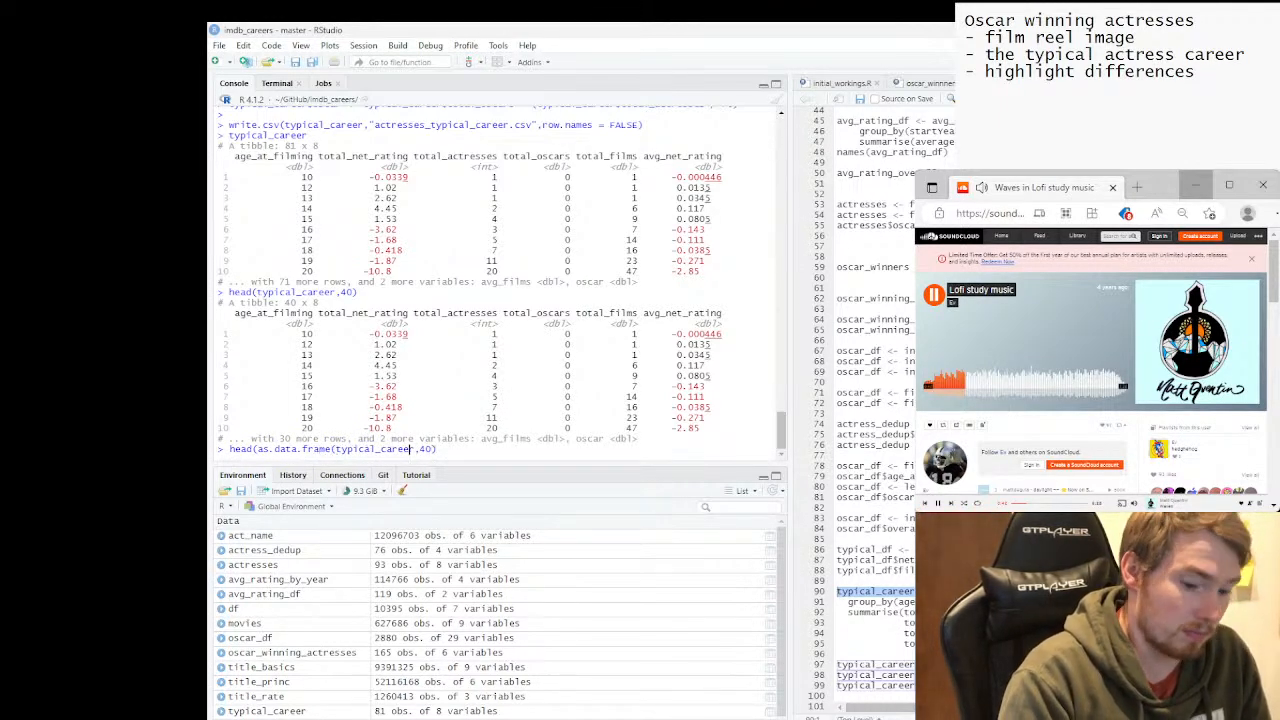
text())
key(Return)
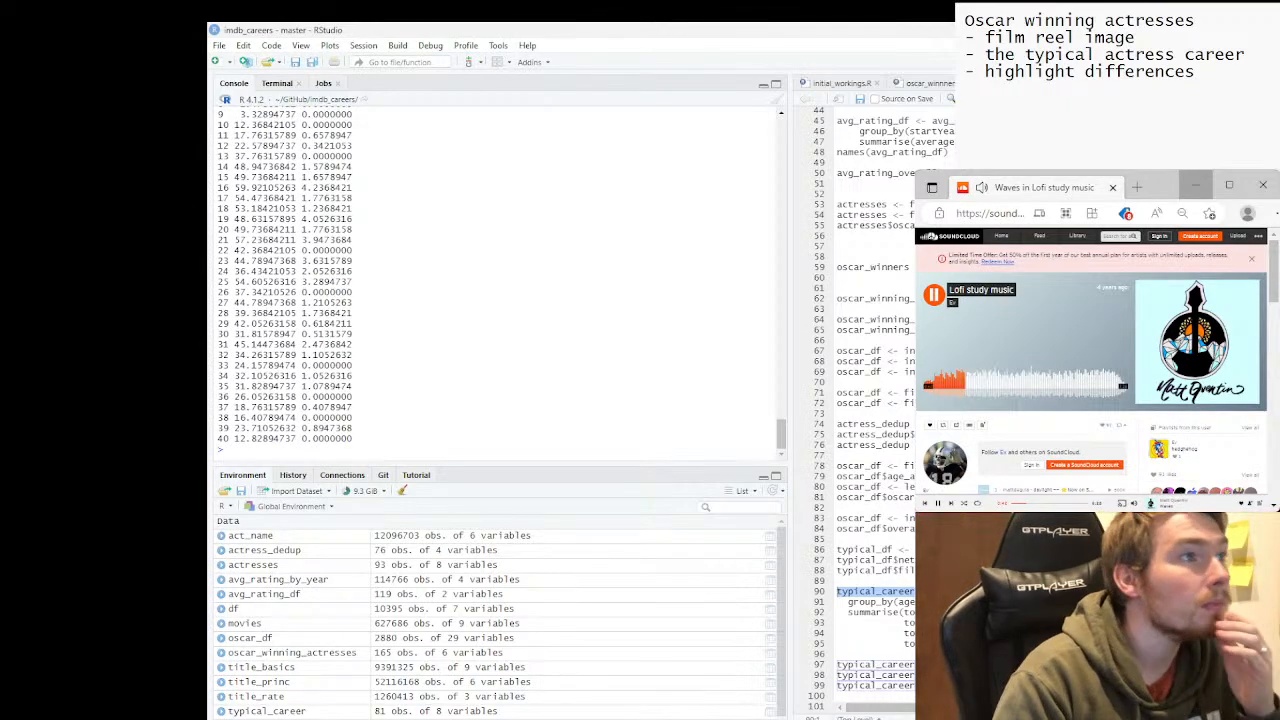
Widen the console pane and rerun the 40-row data frame command so all columns fit on one line.
drag(790, 300, 923, 300)
key(Up)
key(Return)
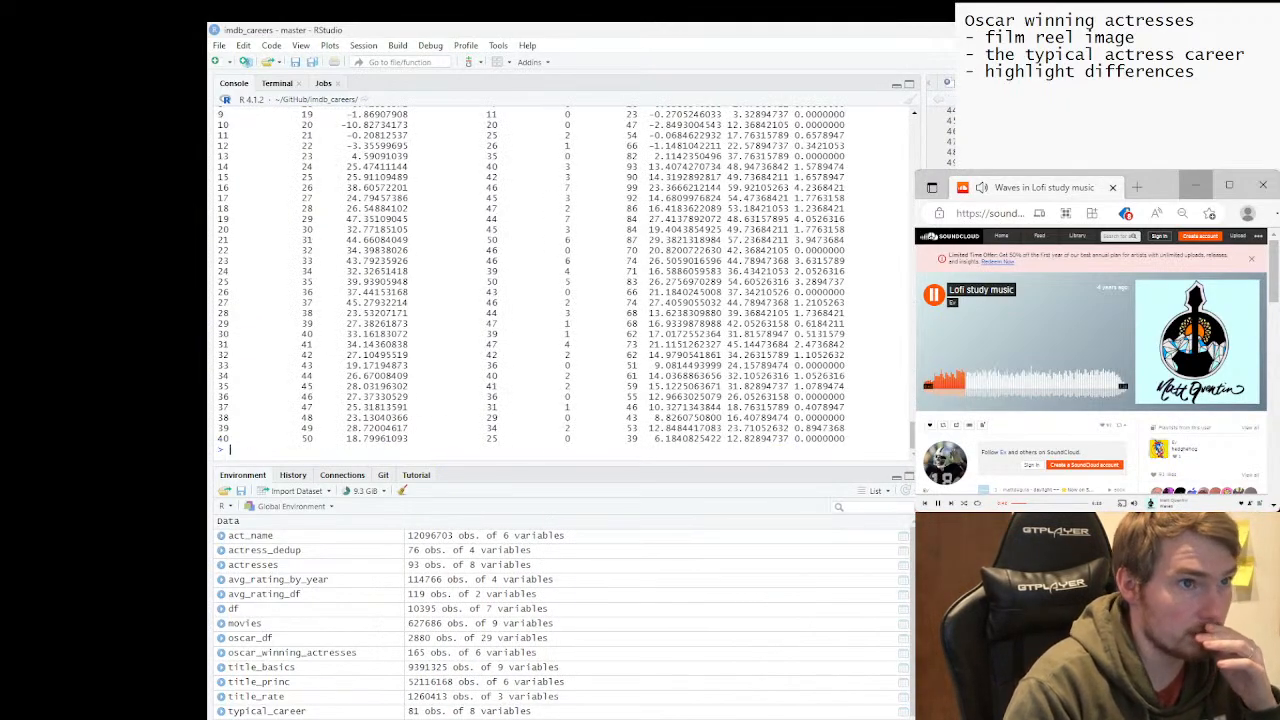
Examine the printed rows by age, comparing total_net_rating, total_actresses and avg_net_rating to check how the ratings are weighted.
scroll(530, 285, up, 5)
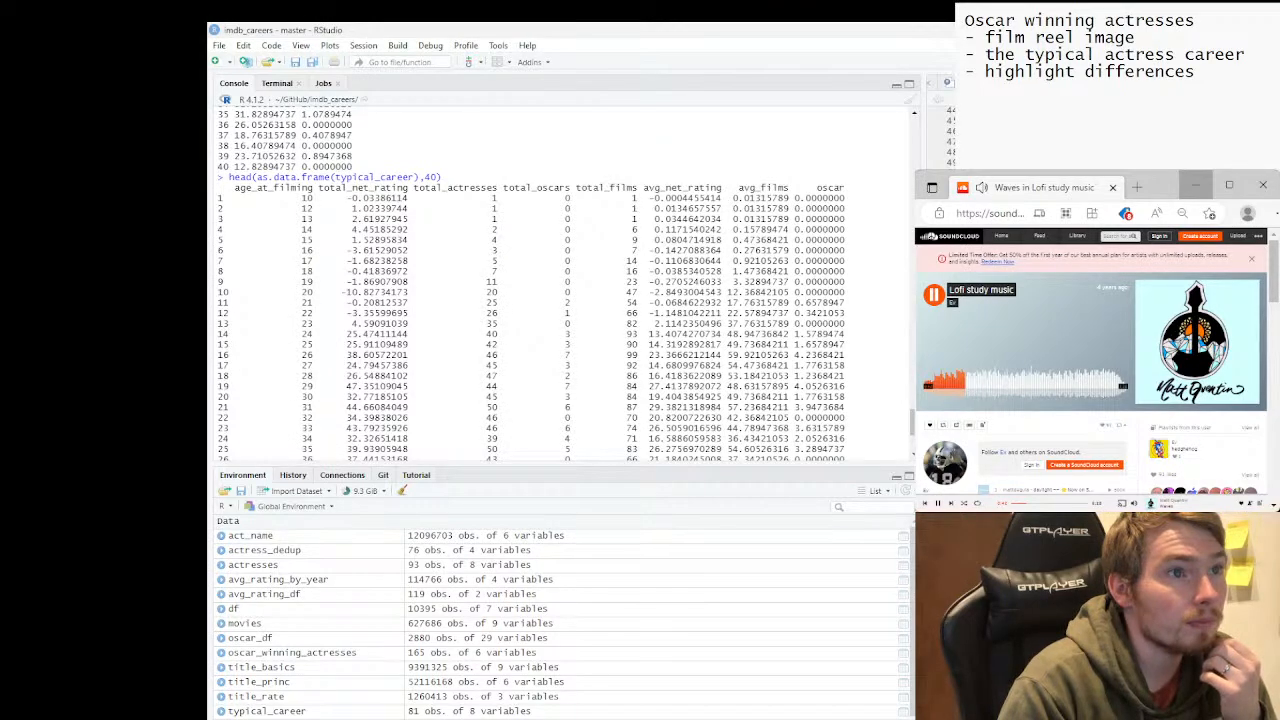
drag(626, 292, 652, 292)
click(720, 292)
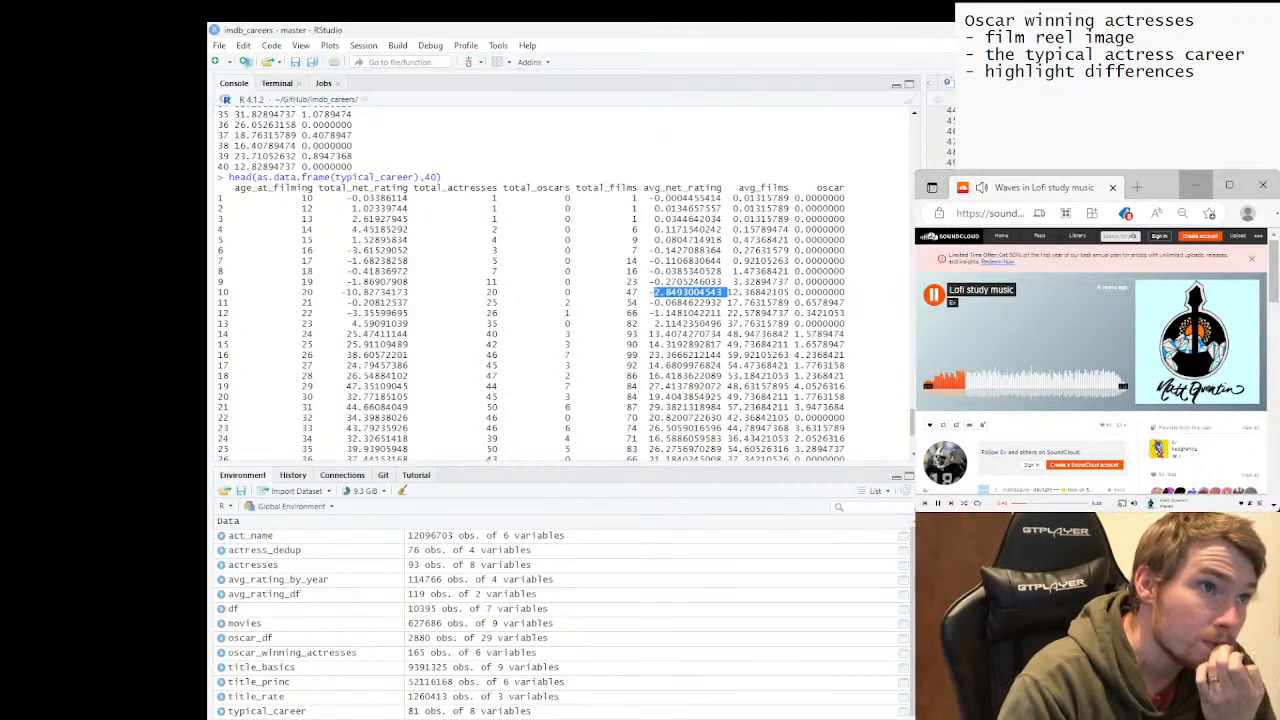
drag(498, 302, 481, 302)
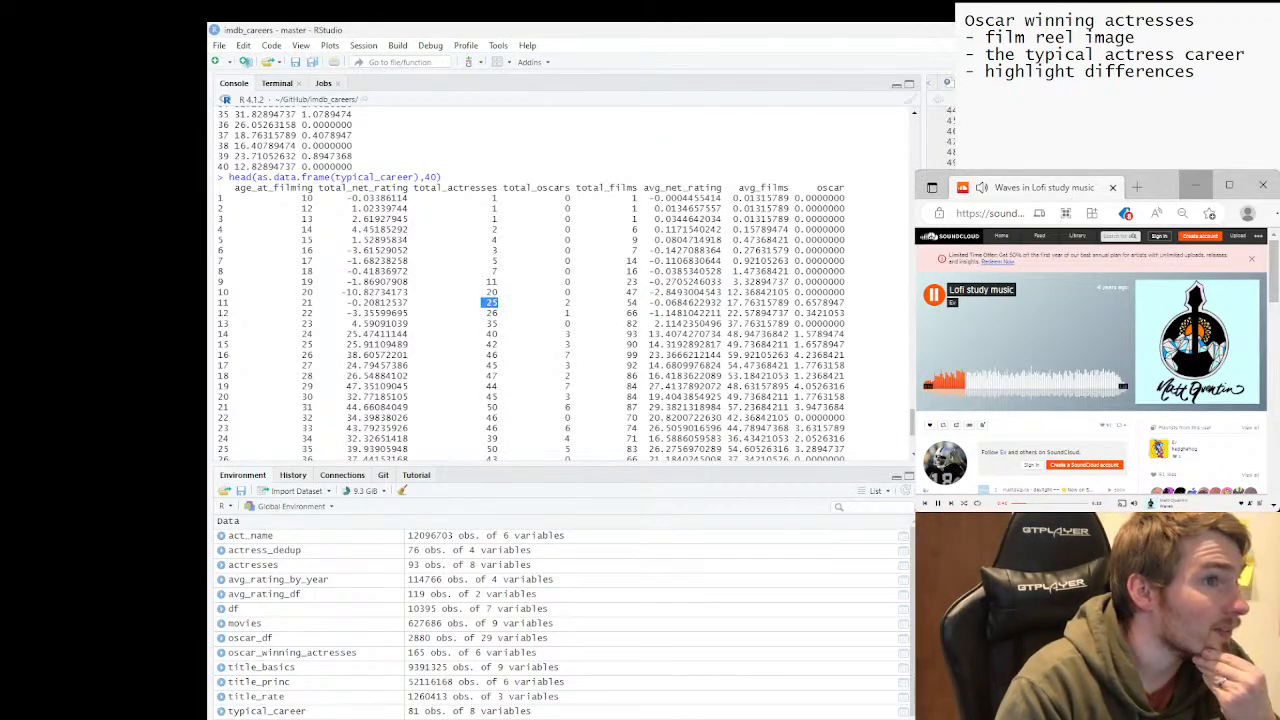
click(490, 303)
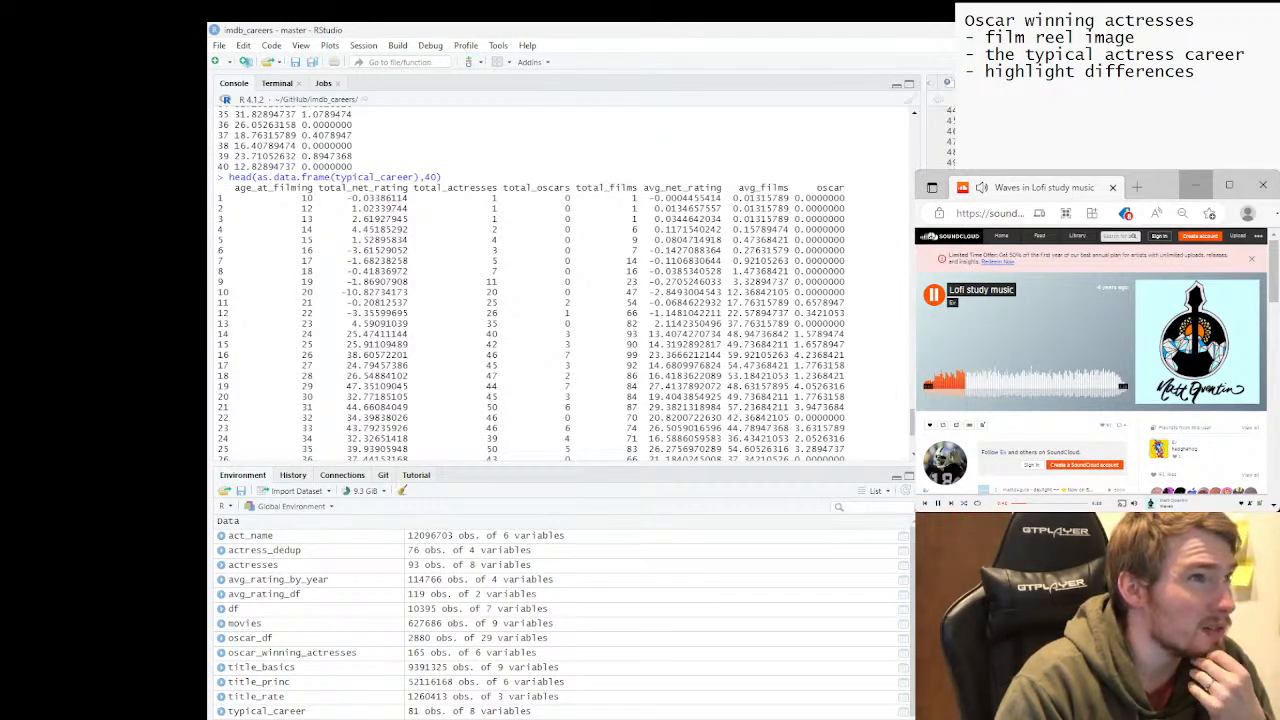
drag(352, 198, 406, 198)
click(406, 198)
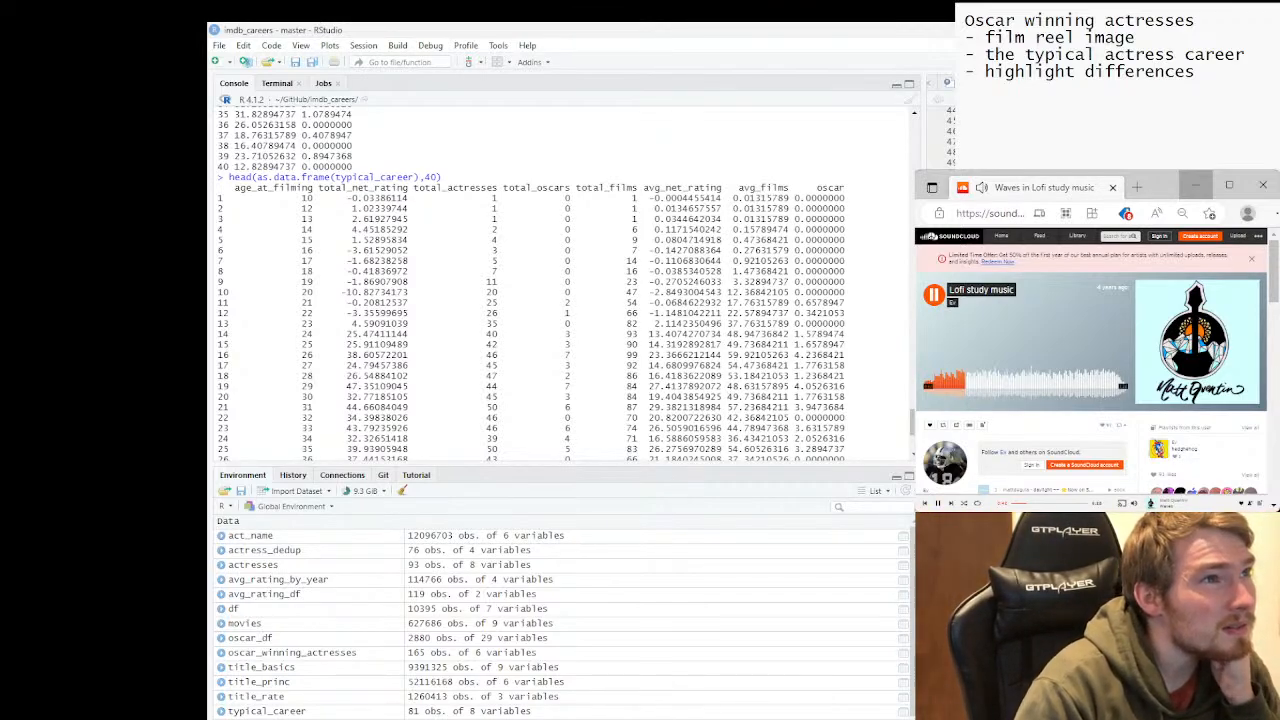
drag(408, 208, 353, 208)
scroll(353, 208, down, 3)
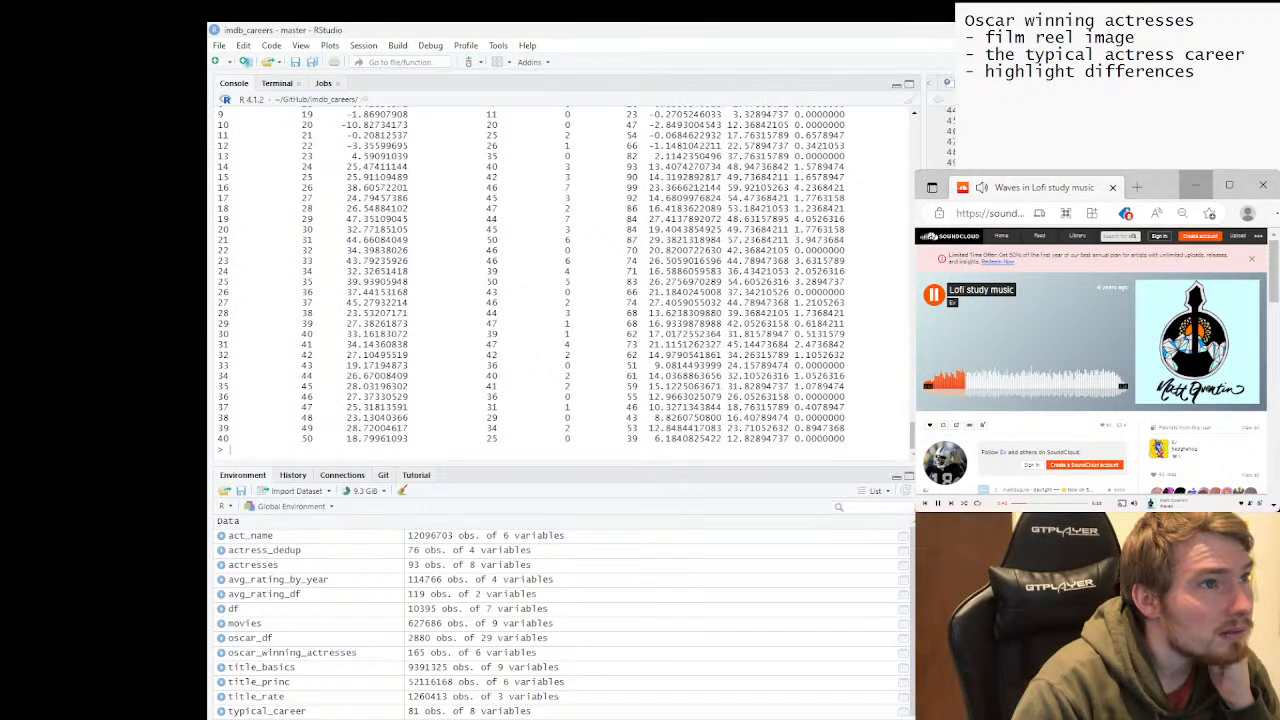
scroll(353, 208, up, 5)
scroll(353, 208, down, 4)
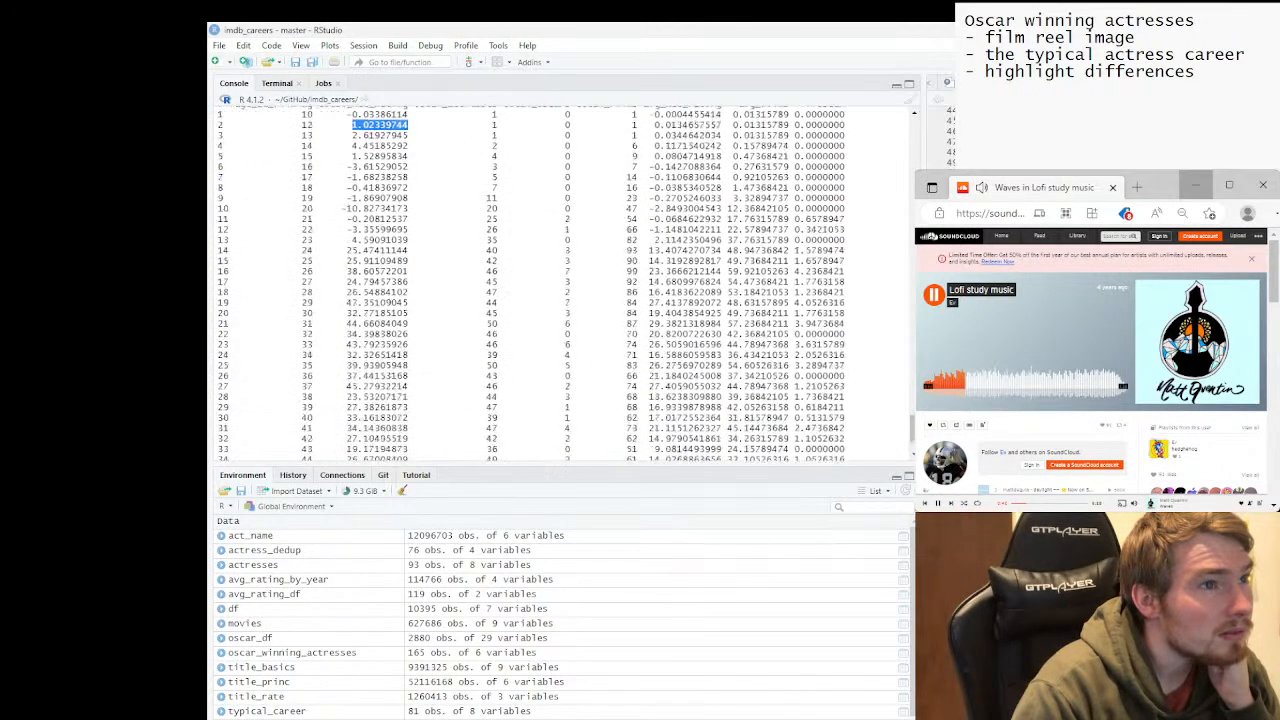
scroll(532, 284, down, 2)
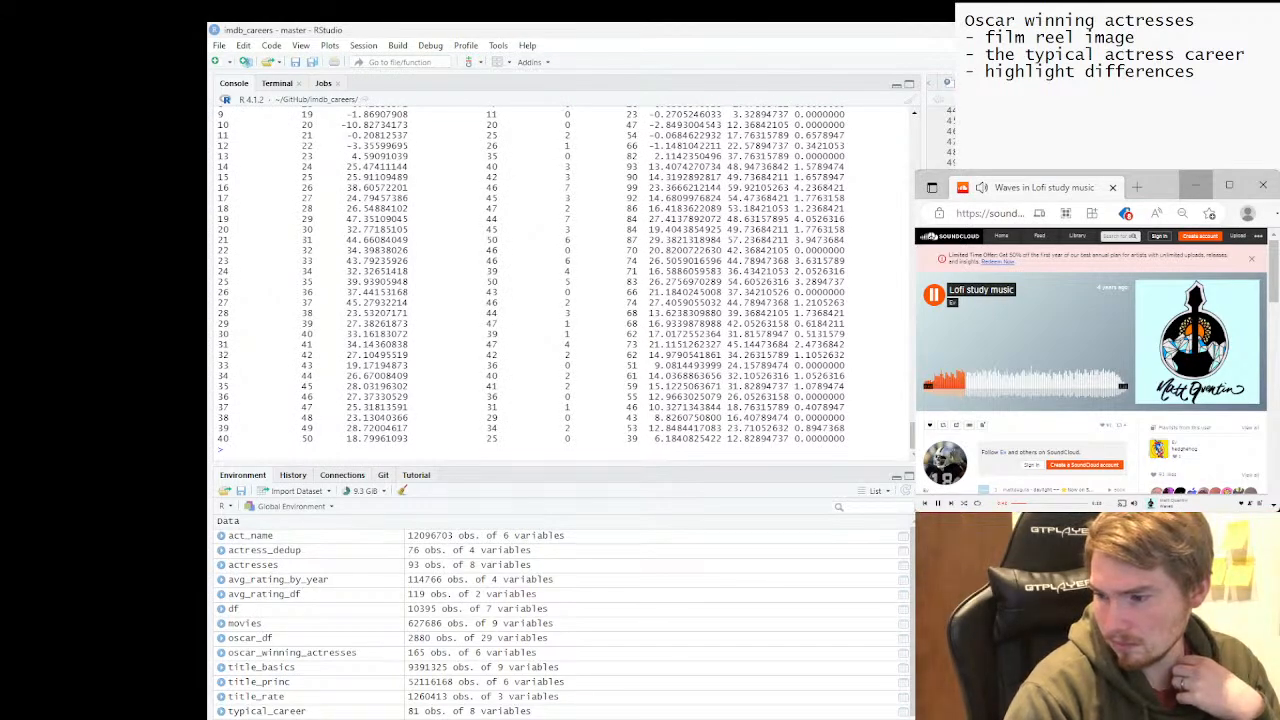
Switch to Tableau Public and replace the average net rating on Sheet 18's rows with SUM([Total Net Rating])/76.
key(alt+Tab)
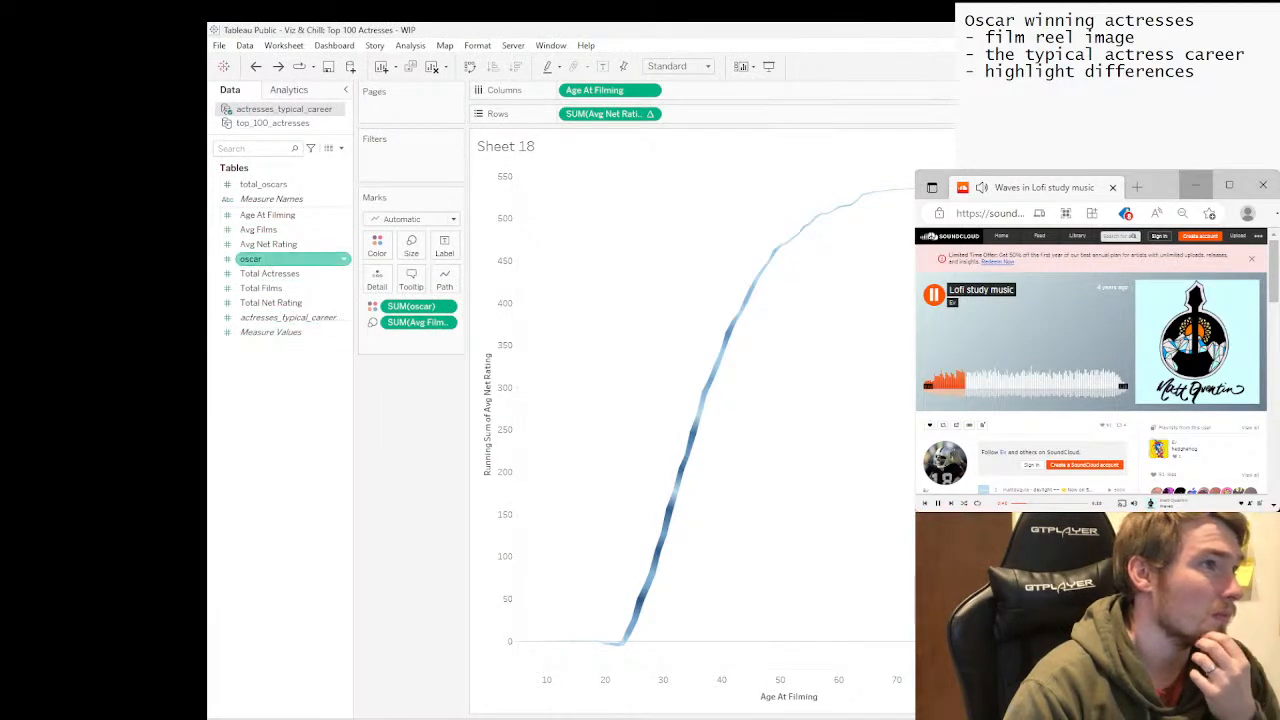
drag(270, 302, 606, 113)
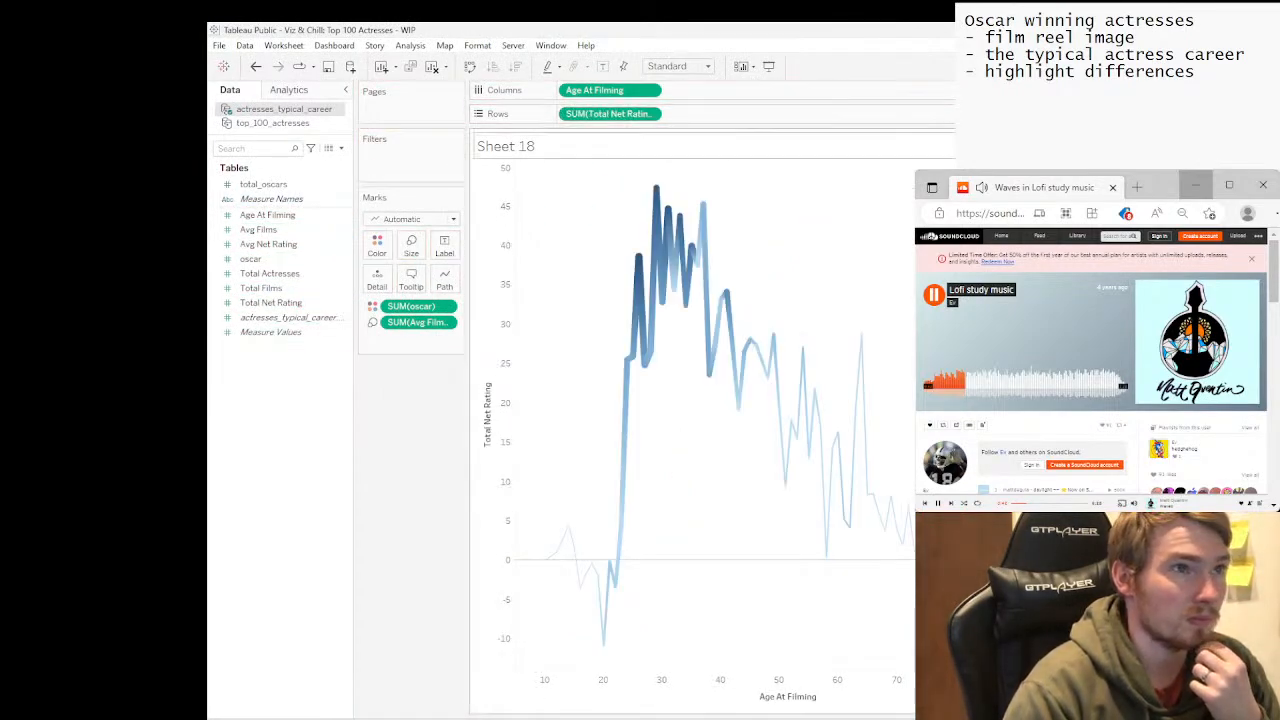
double_click(606, 113)
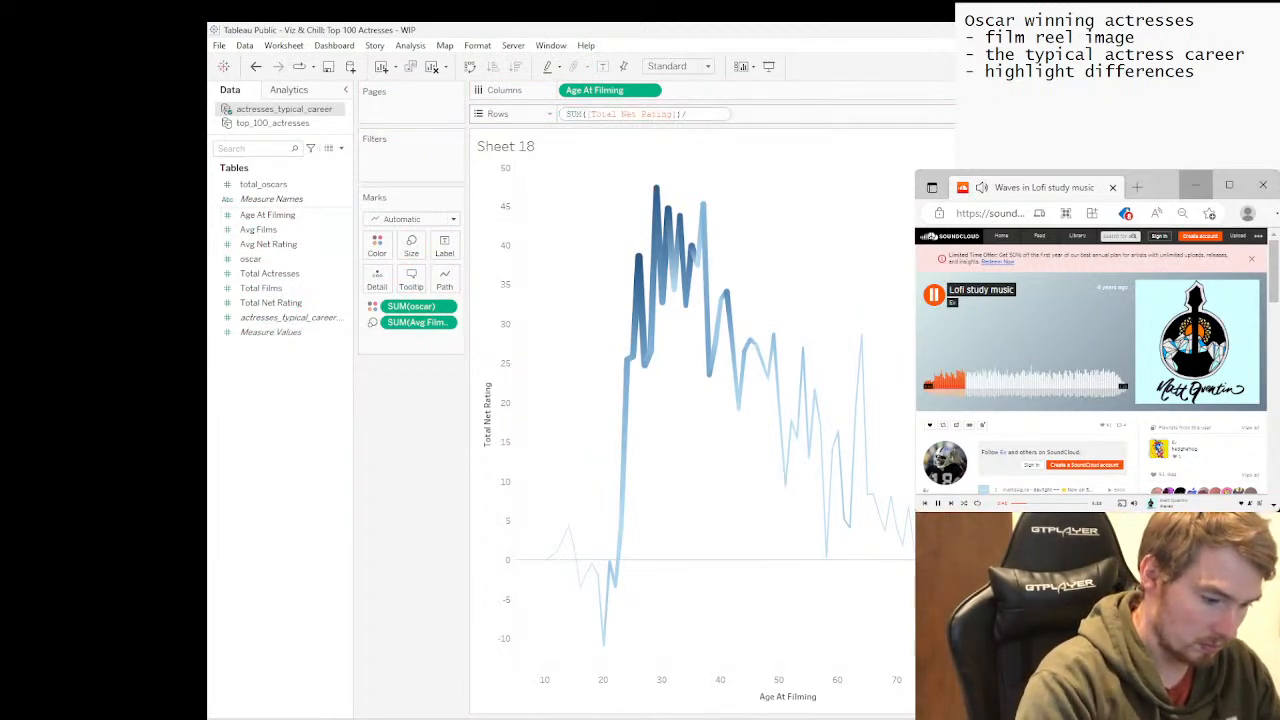
text(/76)
key(Return)
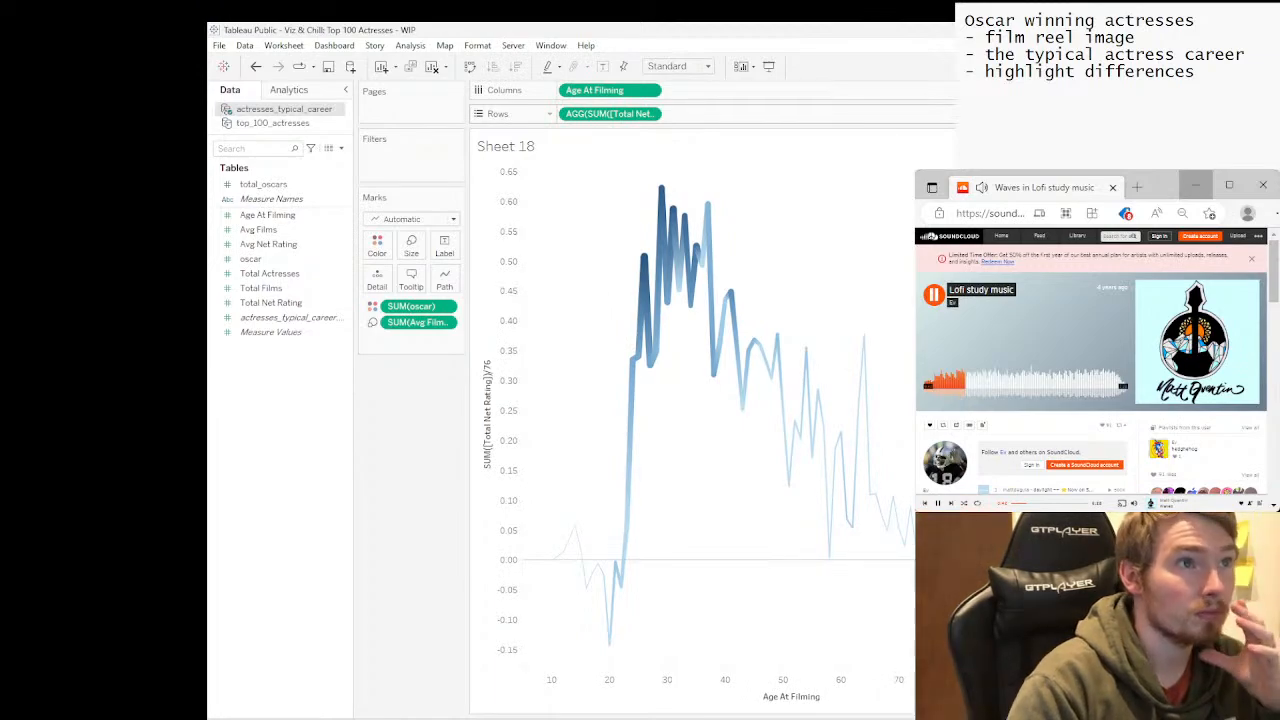
Apply a Running Total quick table calculation to the SUM([Total Net Rating])/76 measure on Sheet 18.
click(649, 113)
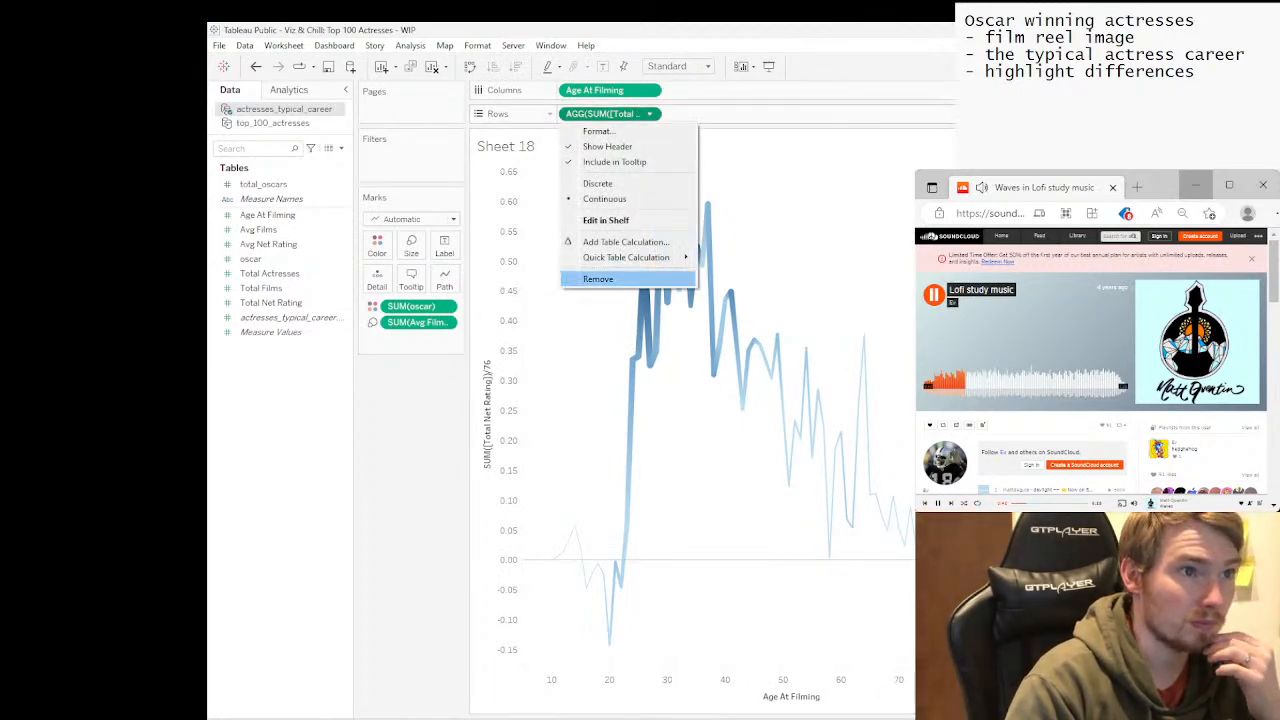
mouse_move(640, 257)
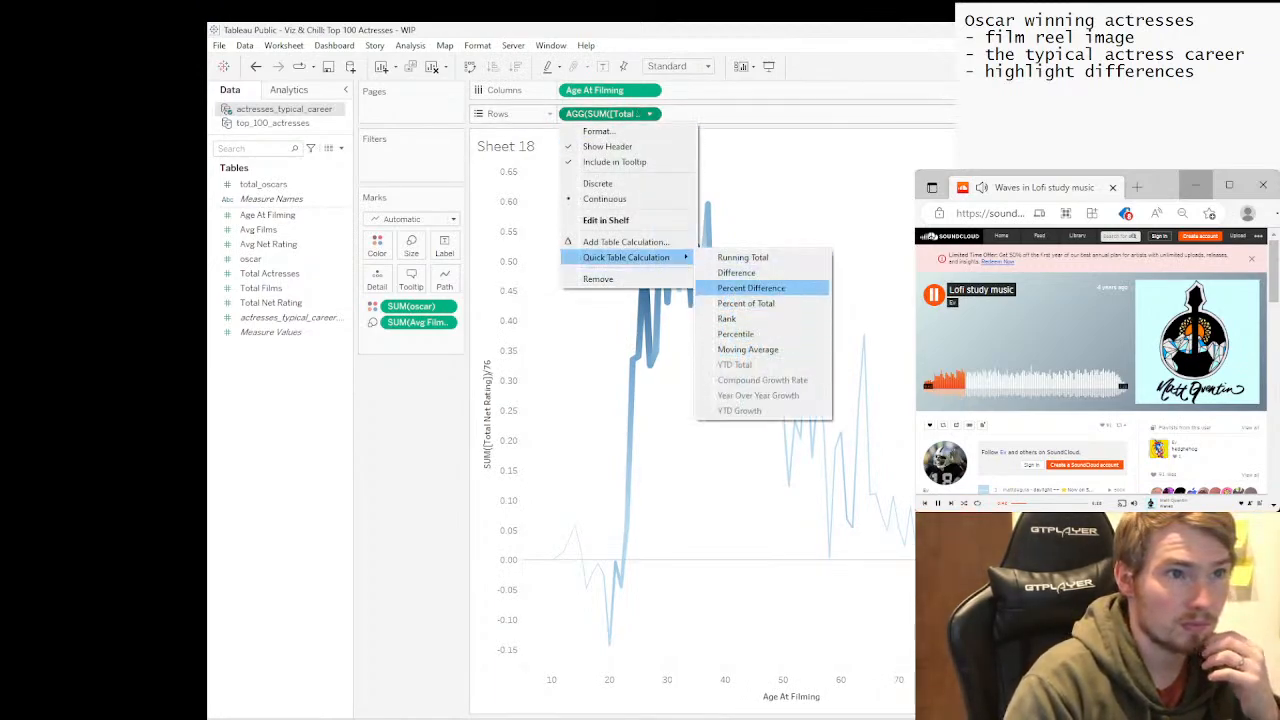
click(743, 257)
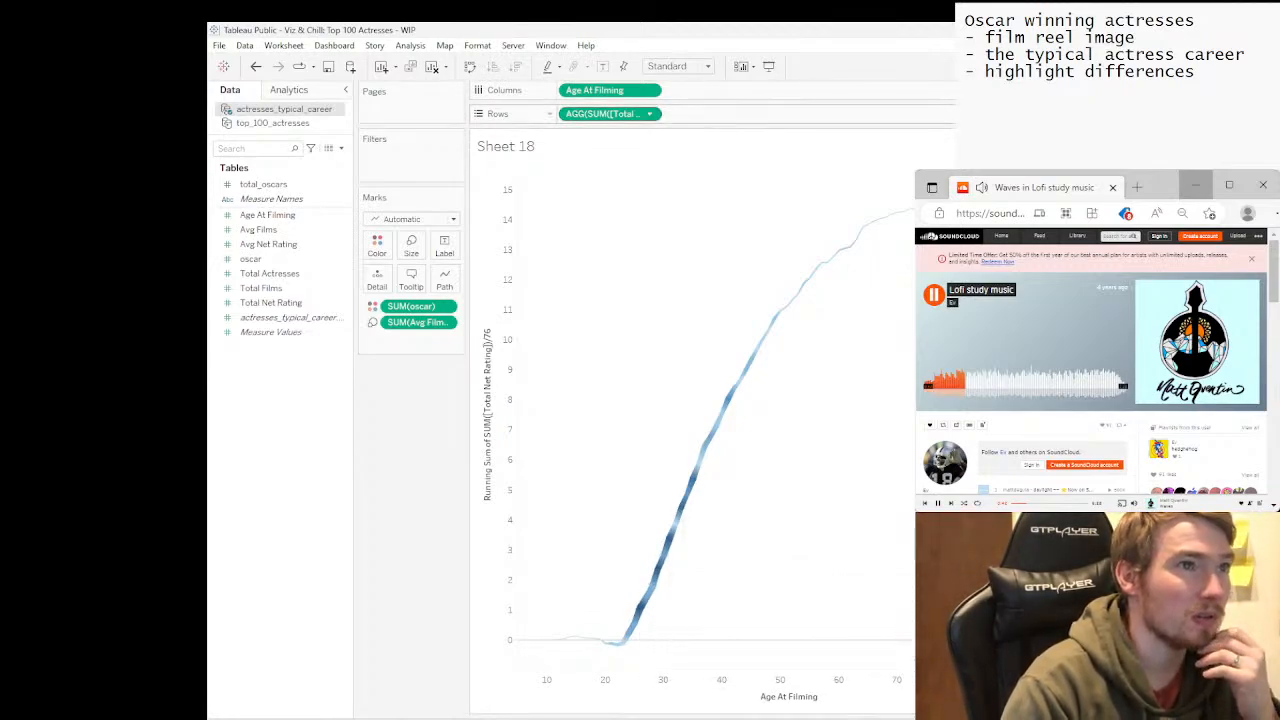
Change Sheet 18's rows measure to RUNNING_SUM(SUM([Total Net Rating]*[Total Actresses])/76).
double_click(604, 114)
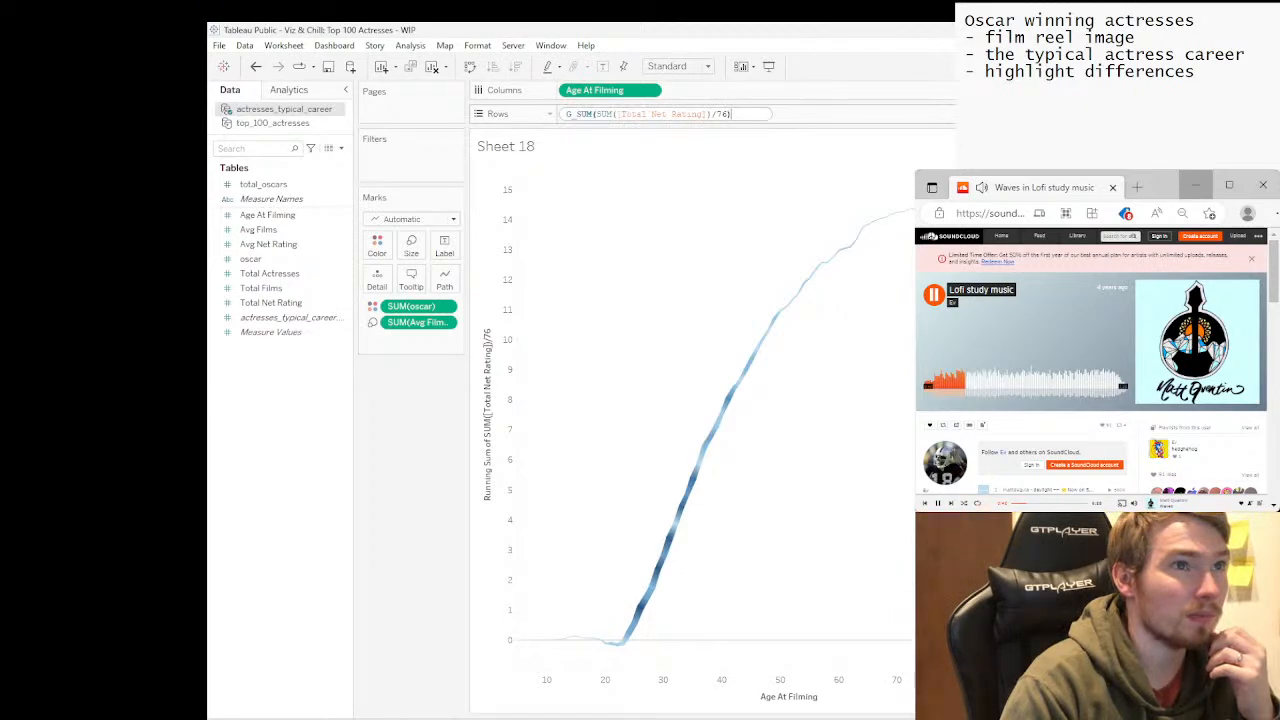
click(707, 114)
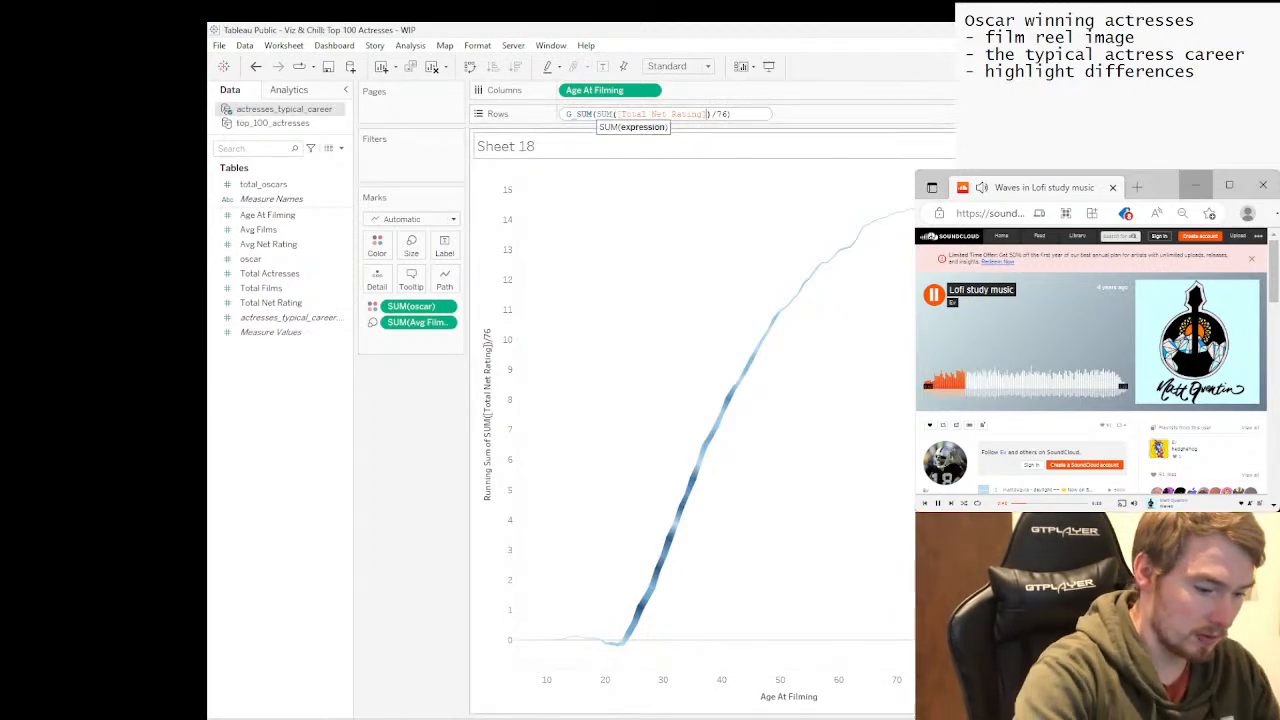
text(*nu)
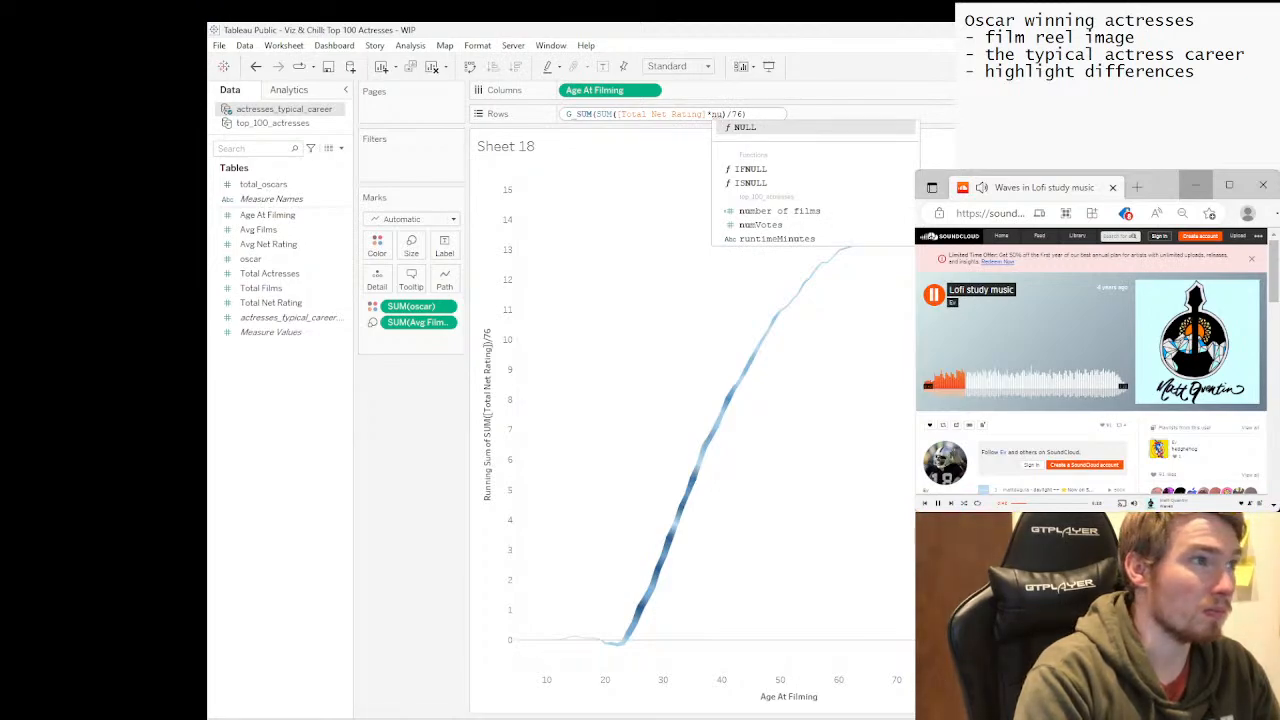
key(BackSpace)
key(BackSpace)
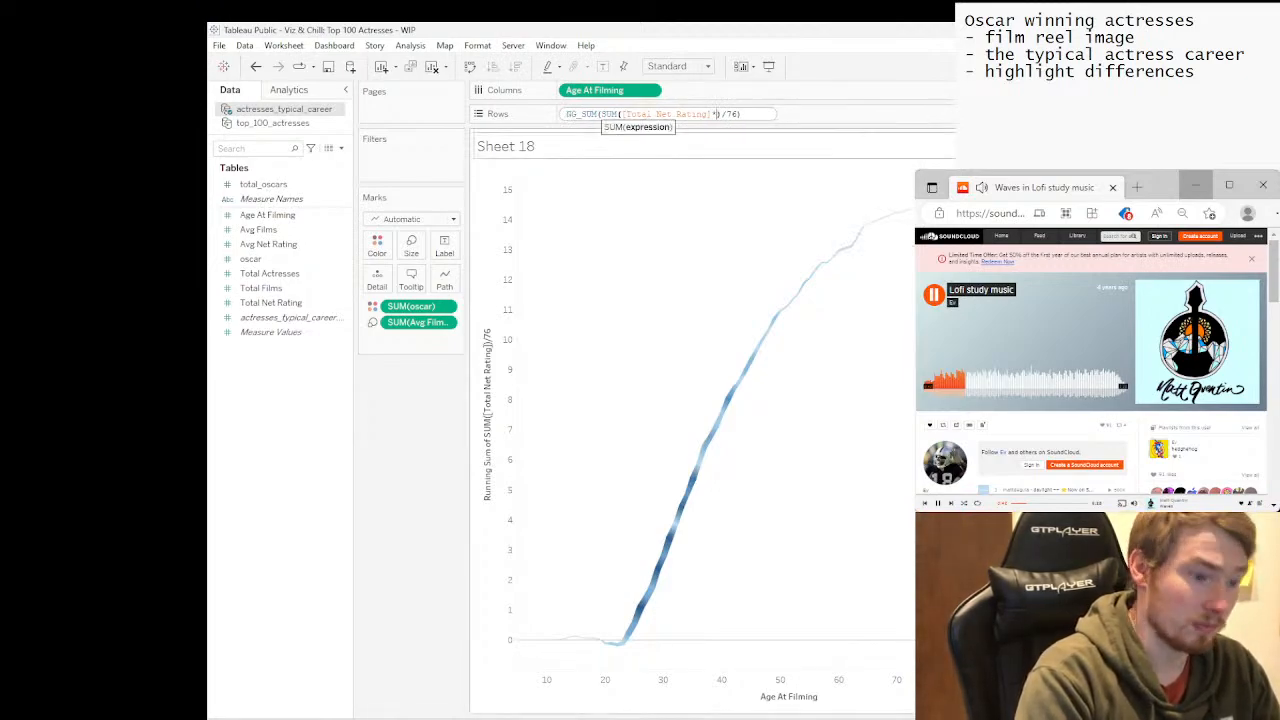
text(to)
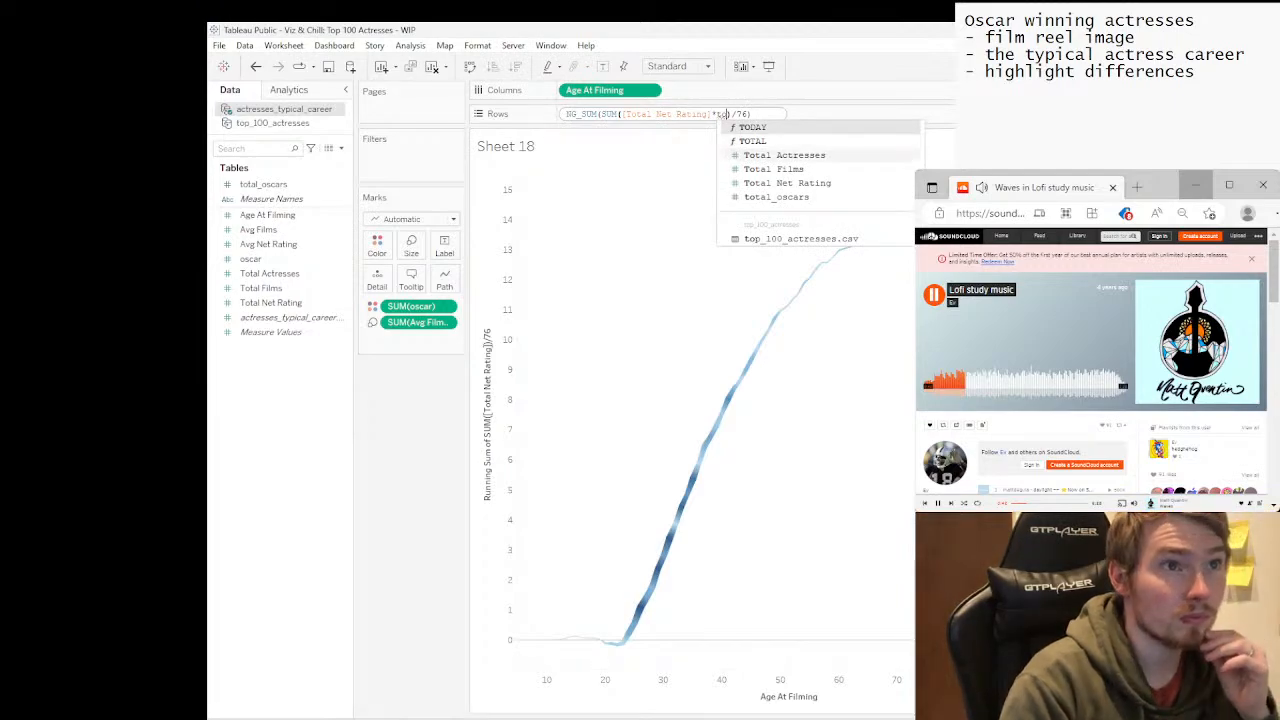
click(800, 155)
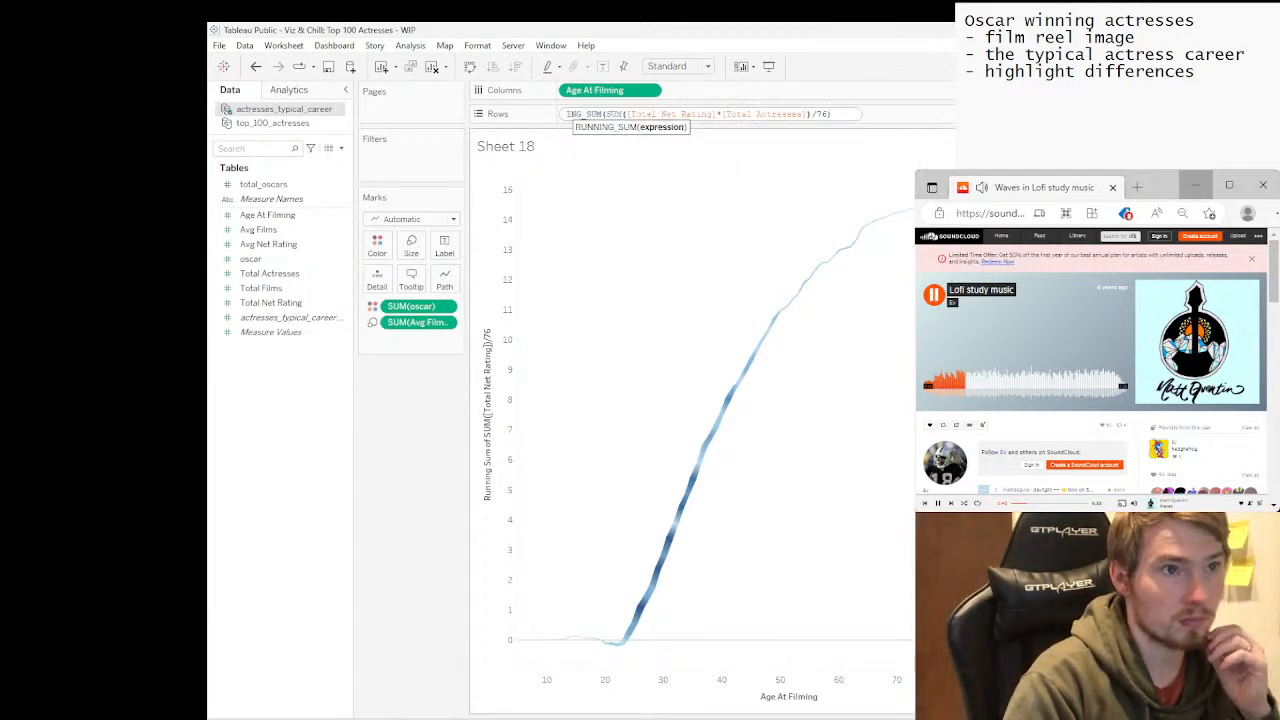
key(Return)
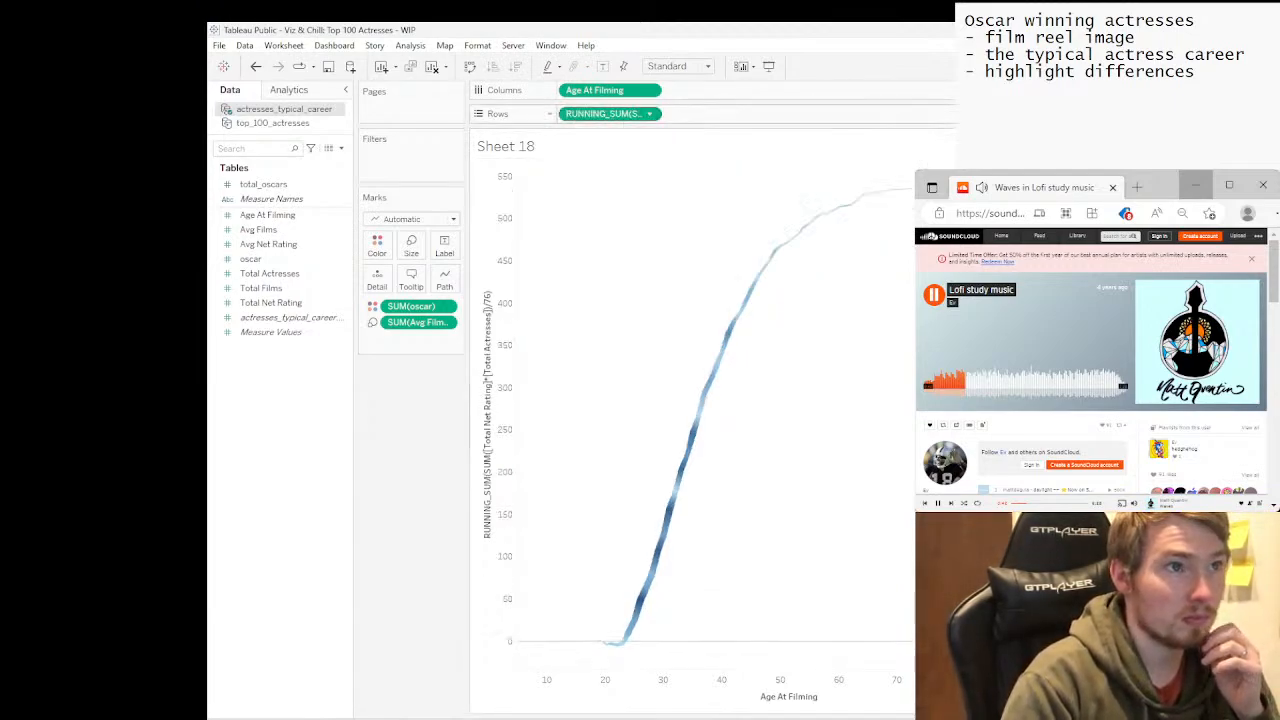
double_click(604, 114)
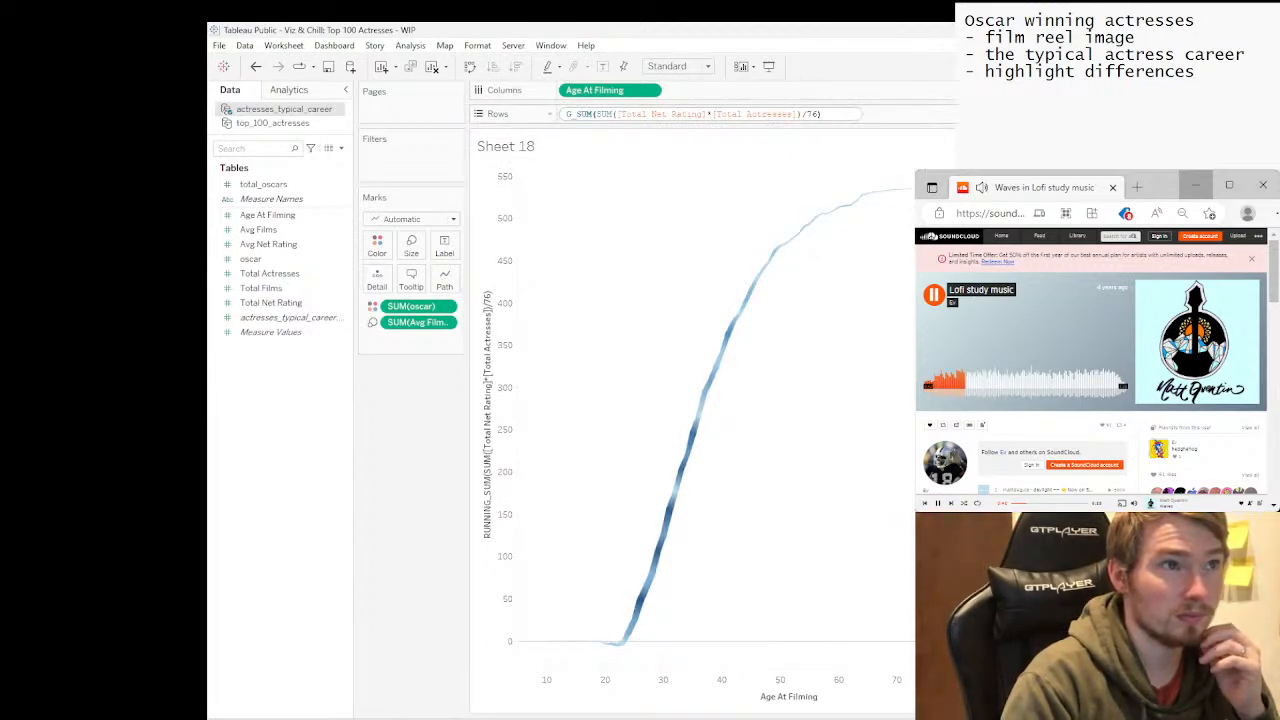
click(596, 114)
drag(770, 114, 806, 114)
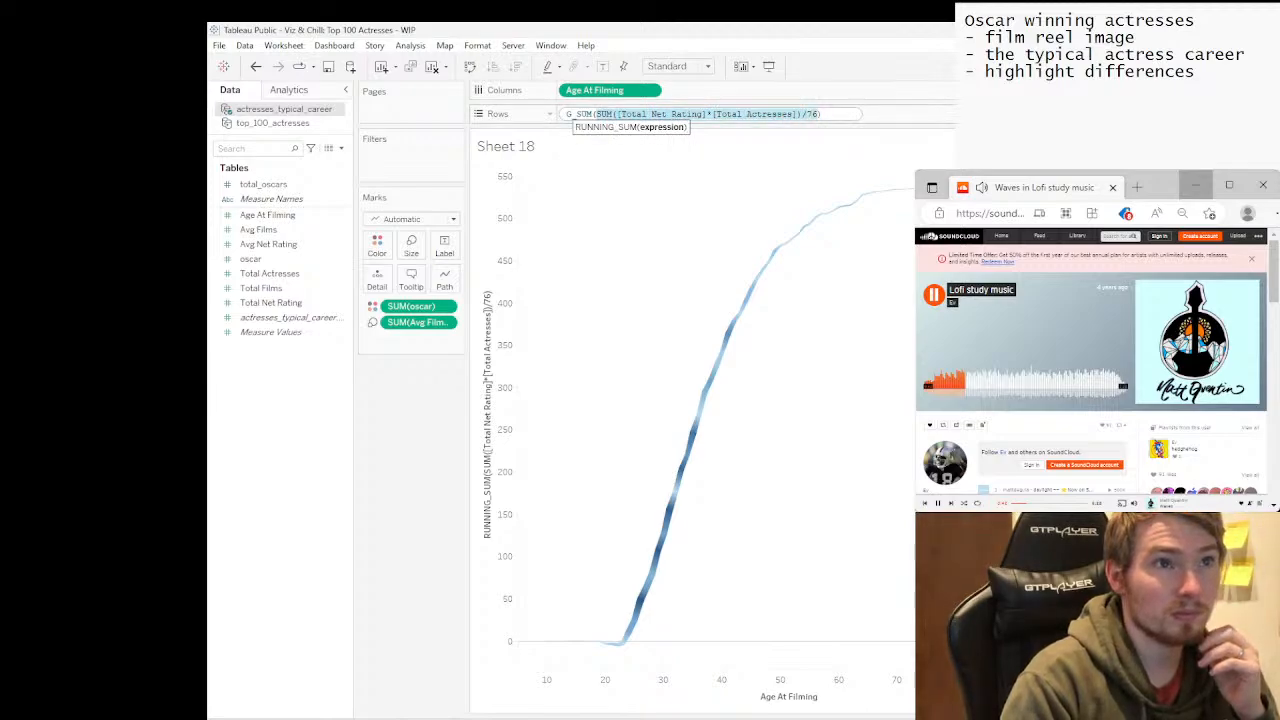
key(Return)
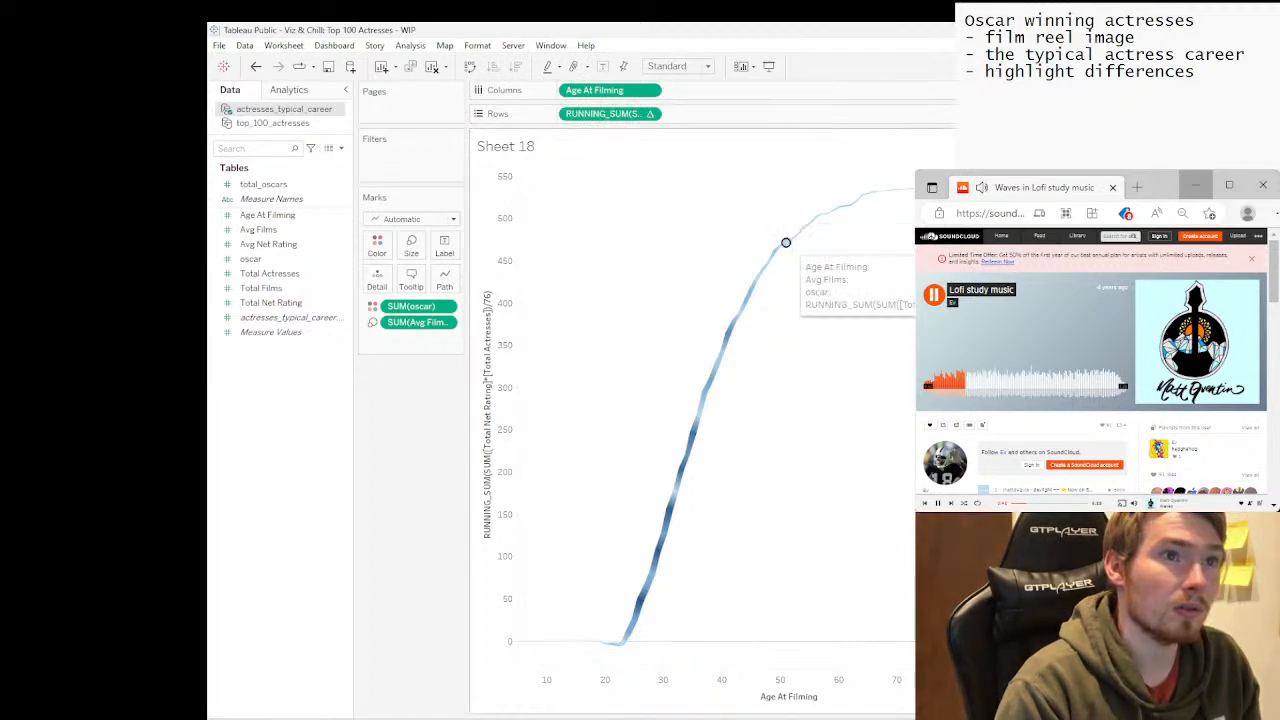
Regroup Sheet 18's running-sum formula so that Total Net Rating is multiplied by ([Total Actresses]/76) inside the inner SUM.
double_click(605, 113)
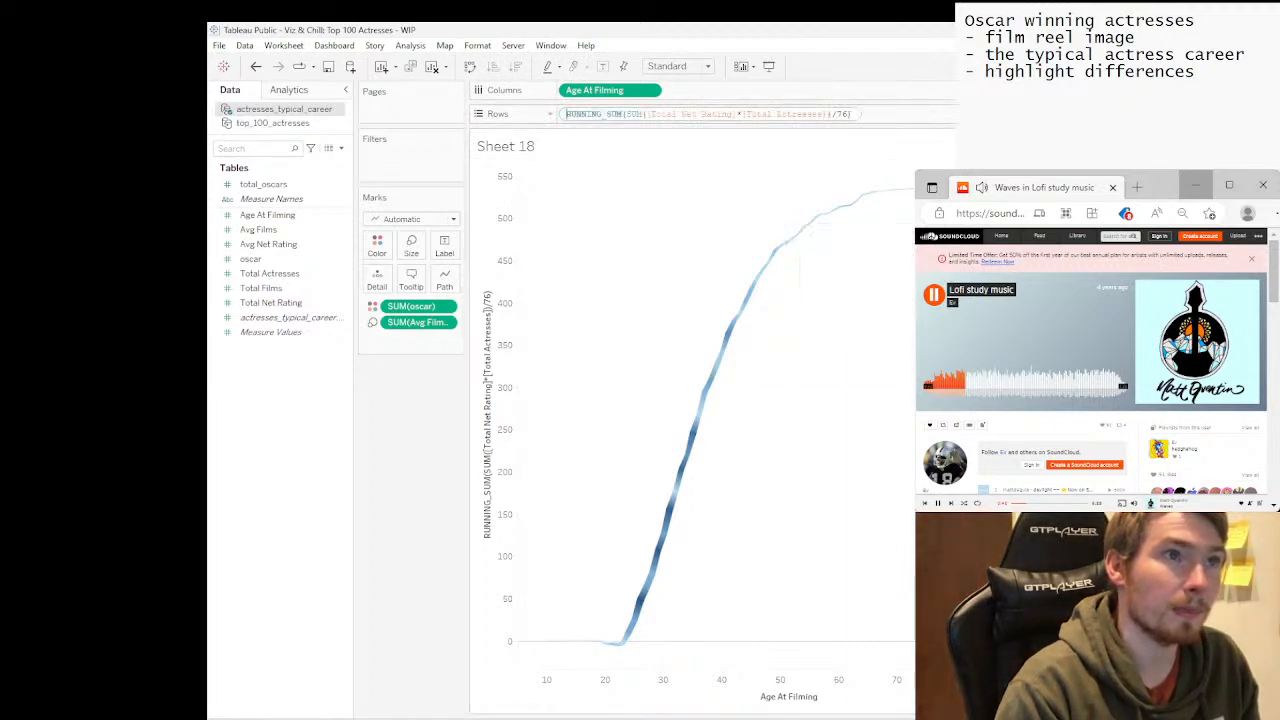
key(Delete)
key(Delete)
key(Delete)
key(Delete)
key(Delete)
key(Delete)
click(710, 114)
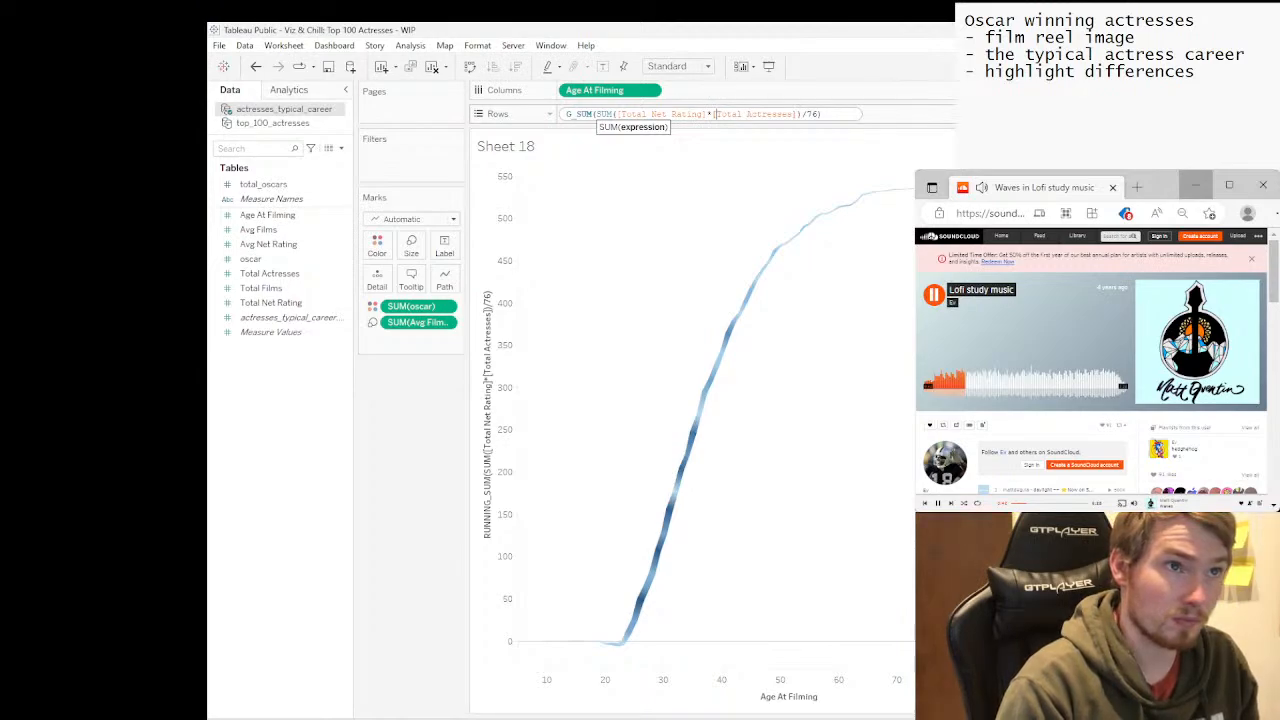
text(()
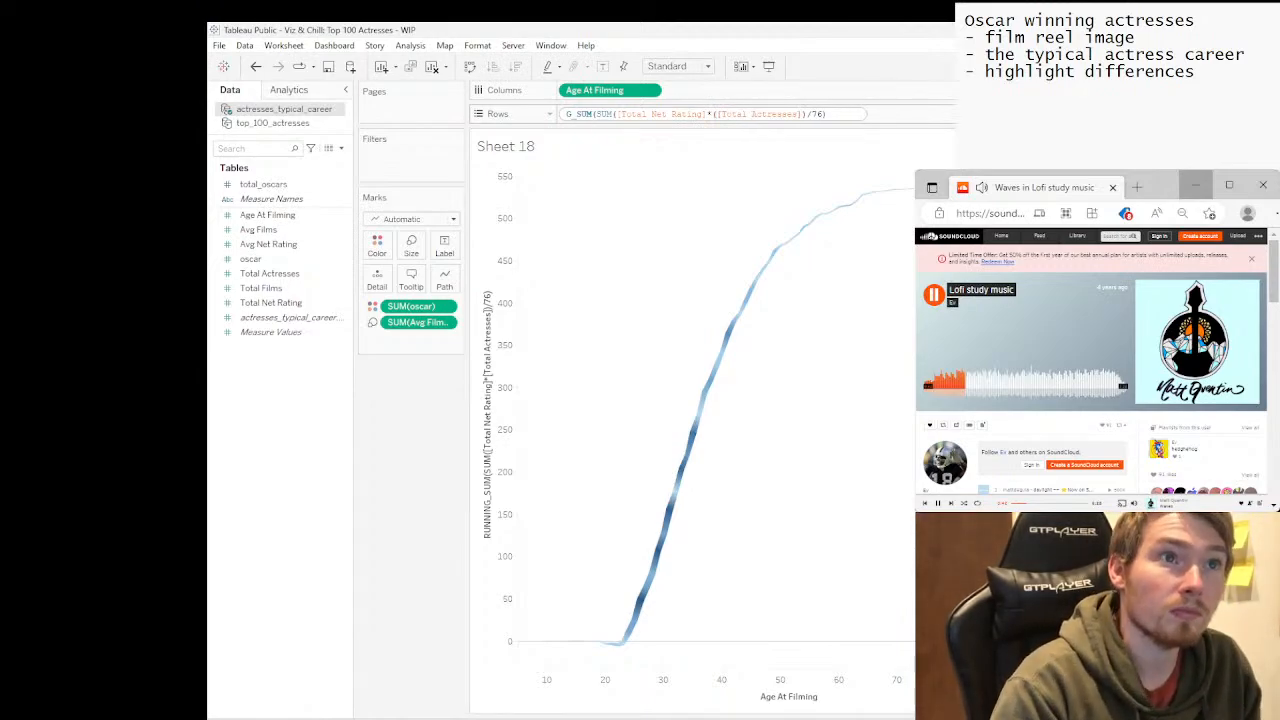
key(Right)
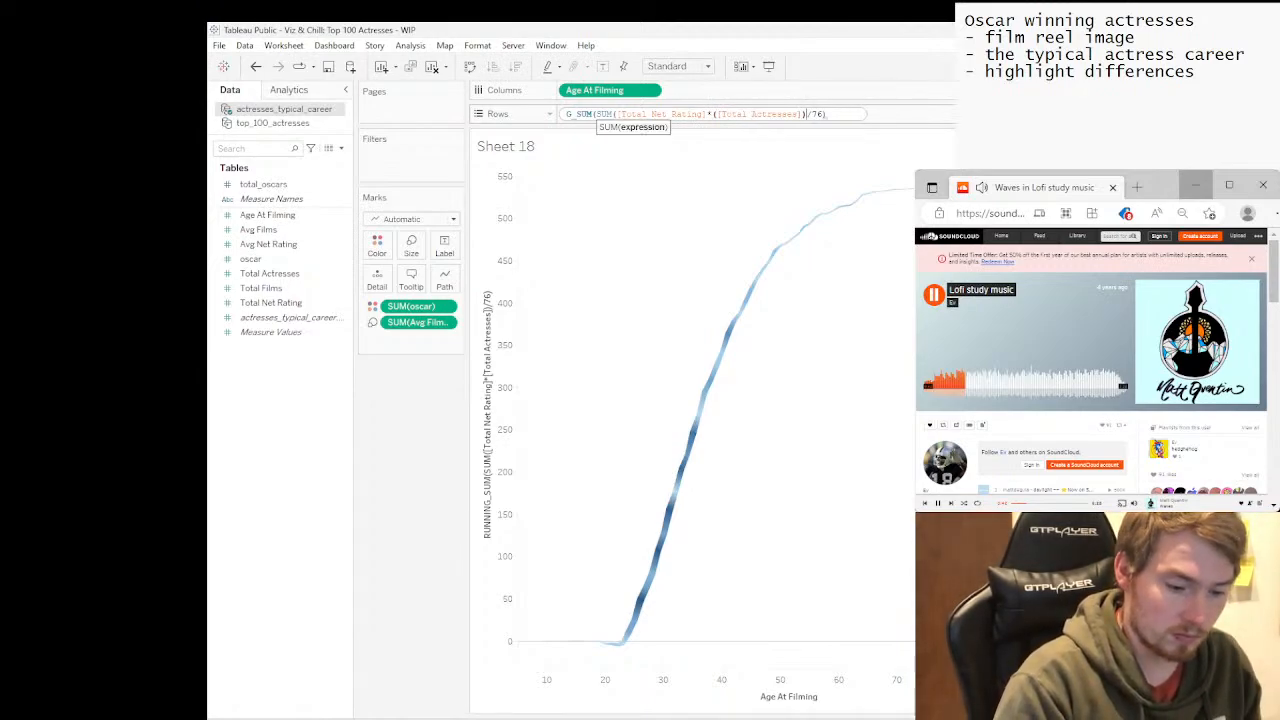
key(BackSpace)
key(Right)
key(Right)
key(Right)
key(Right)
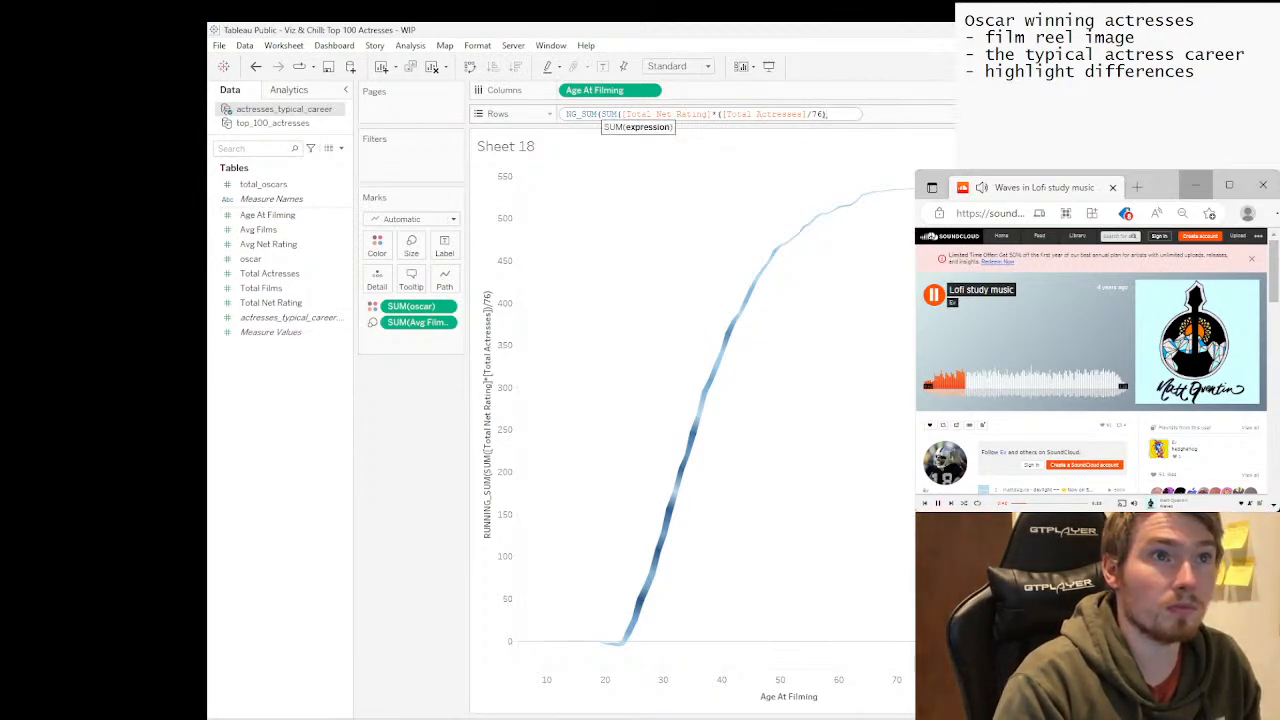
key(Return)
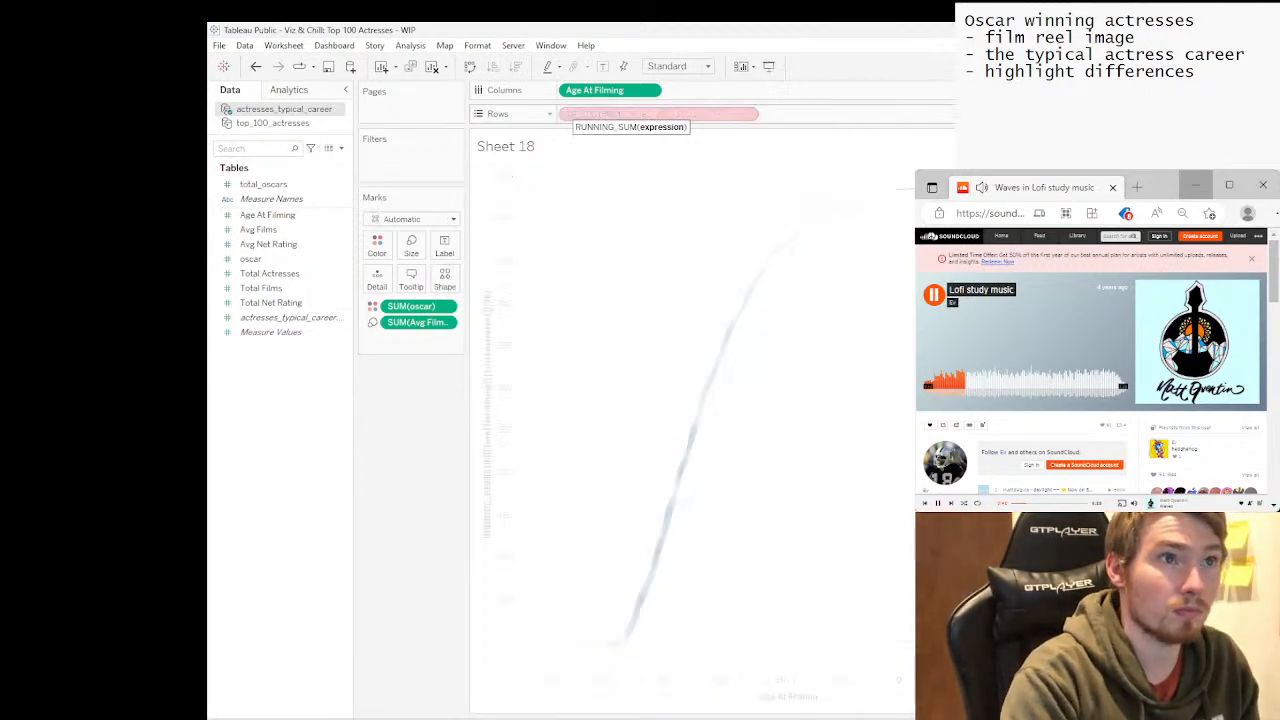
Complete the closing parentheses and apply the formula RUNNING_SUM(SUM([Total Net Rating]*([Total Actresses]/76))).
double_click(603, 114)
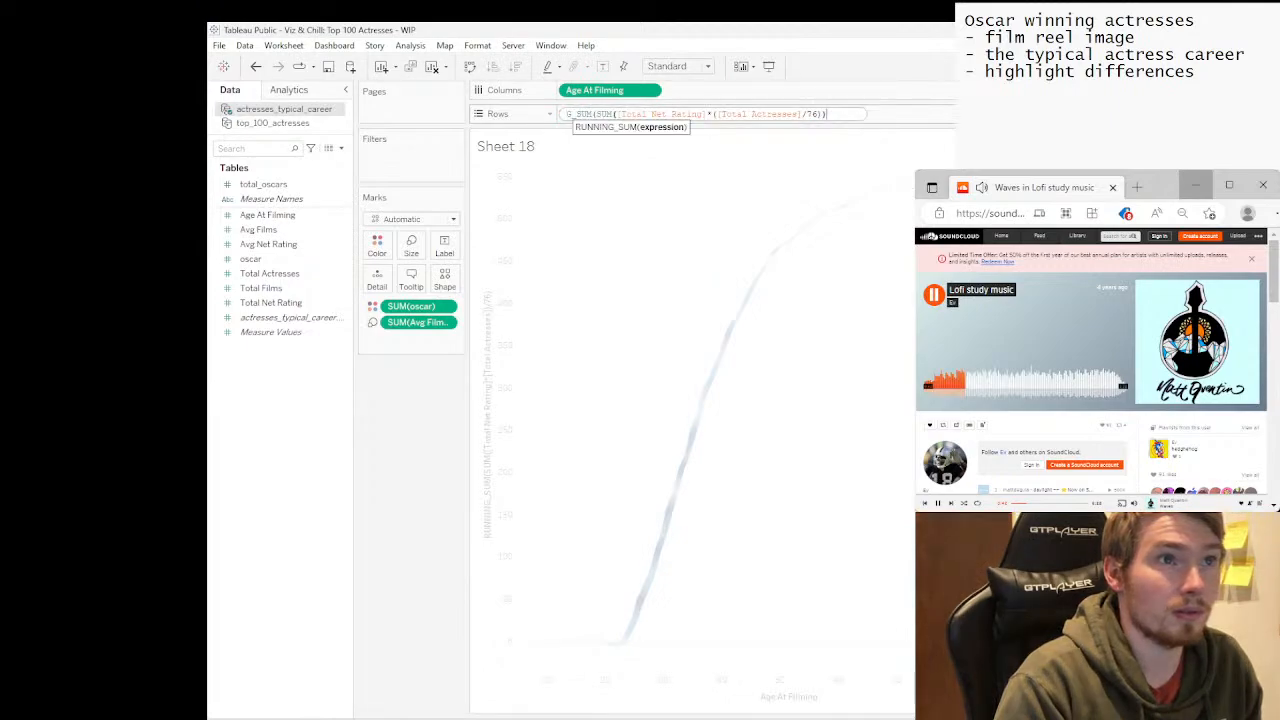
text())
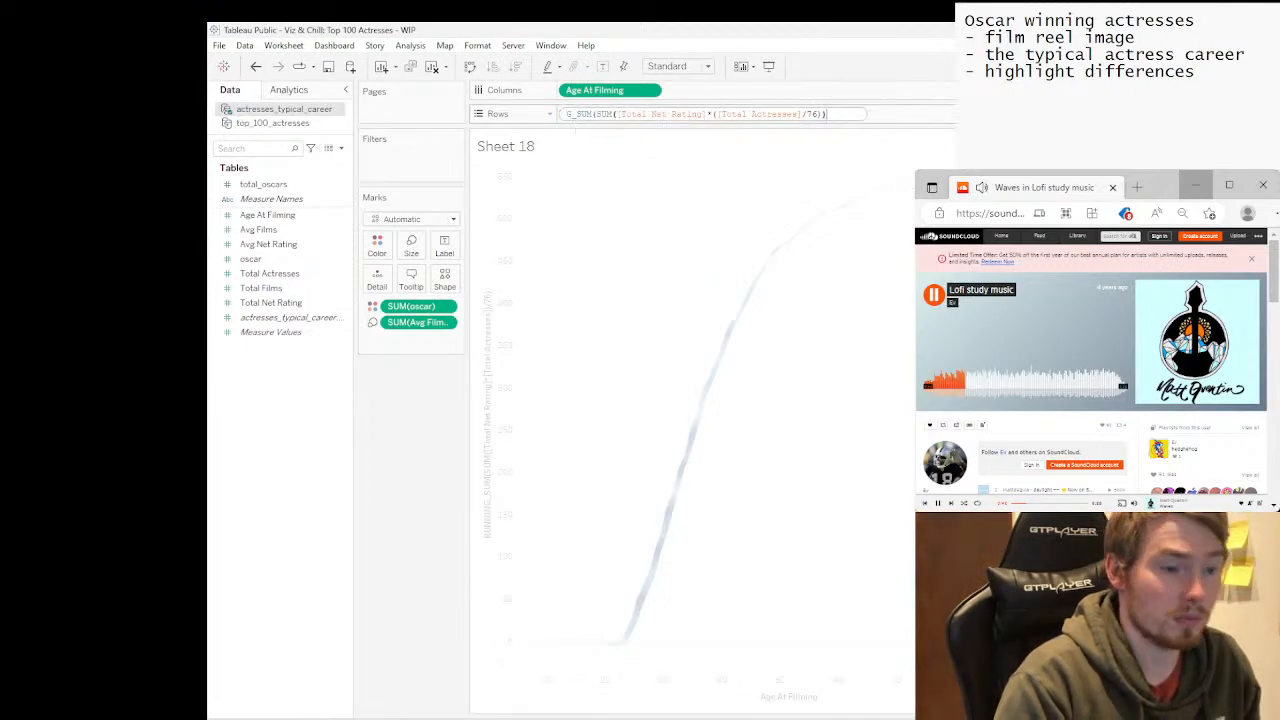
text())
key(Return)
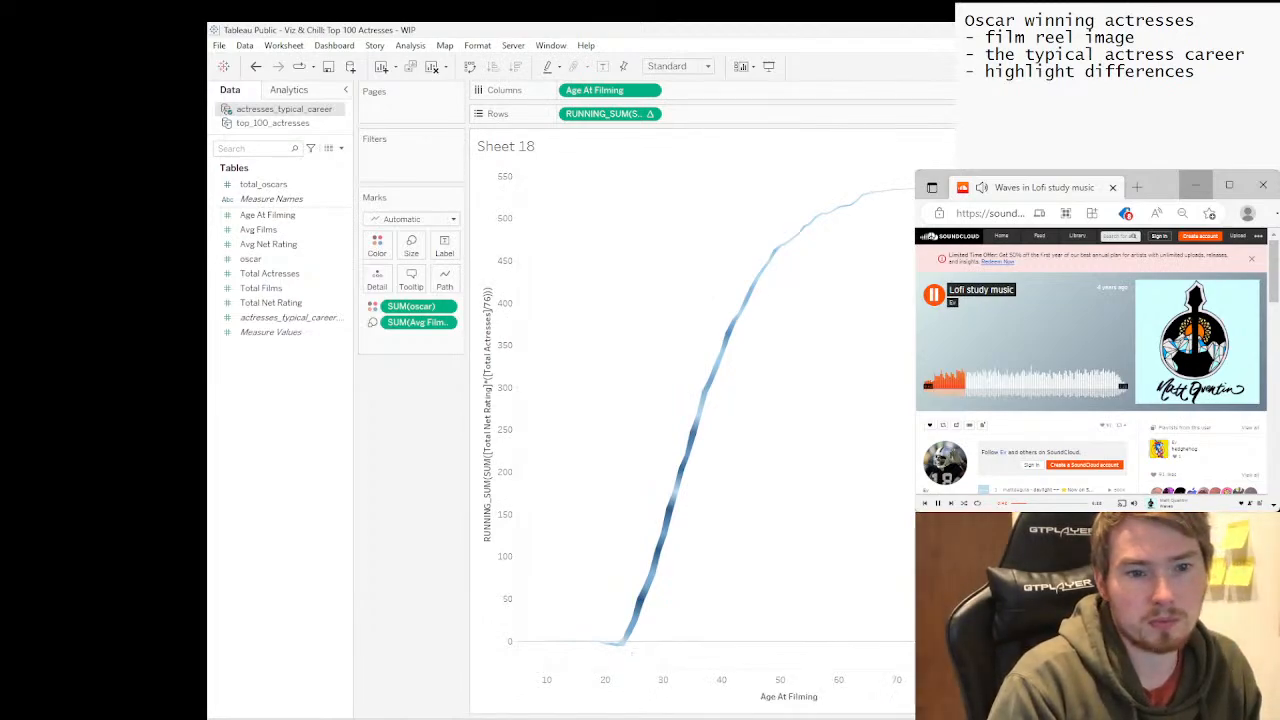
Create a new worksheet and place Age At Filming on its rows as a dimension.
key(ctrl+m)
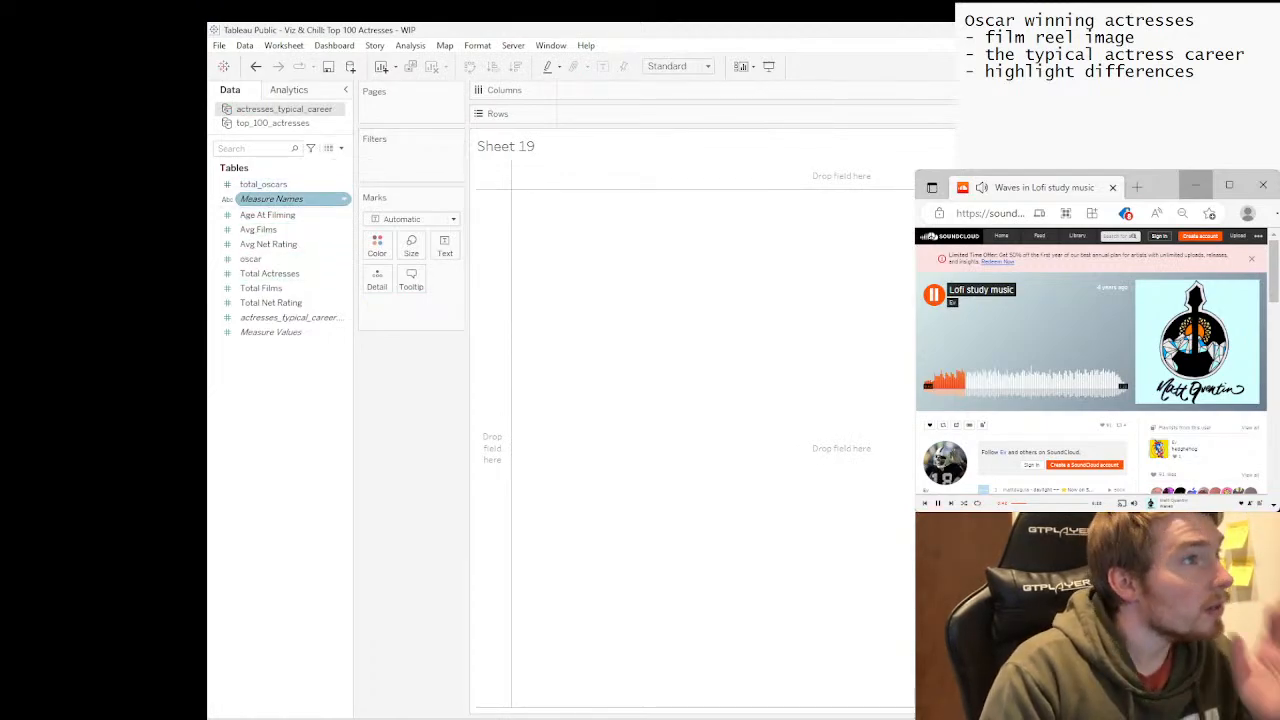
drag(267, 215, 610, 114)
click(649, 114)
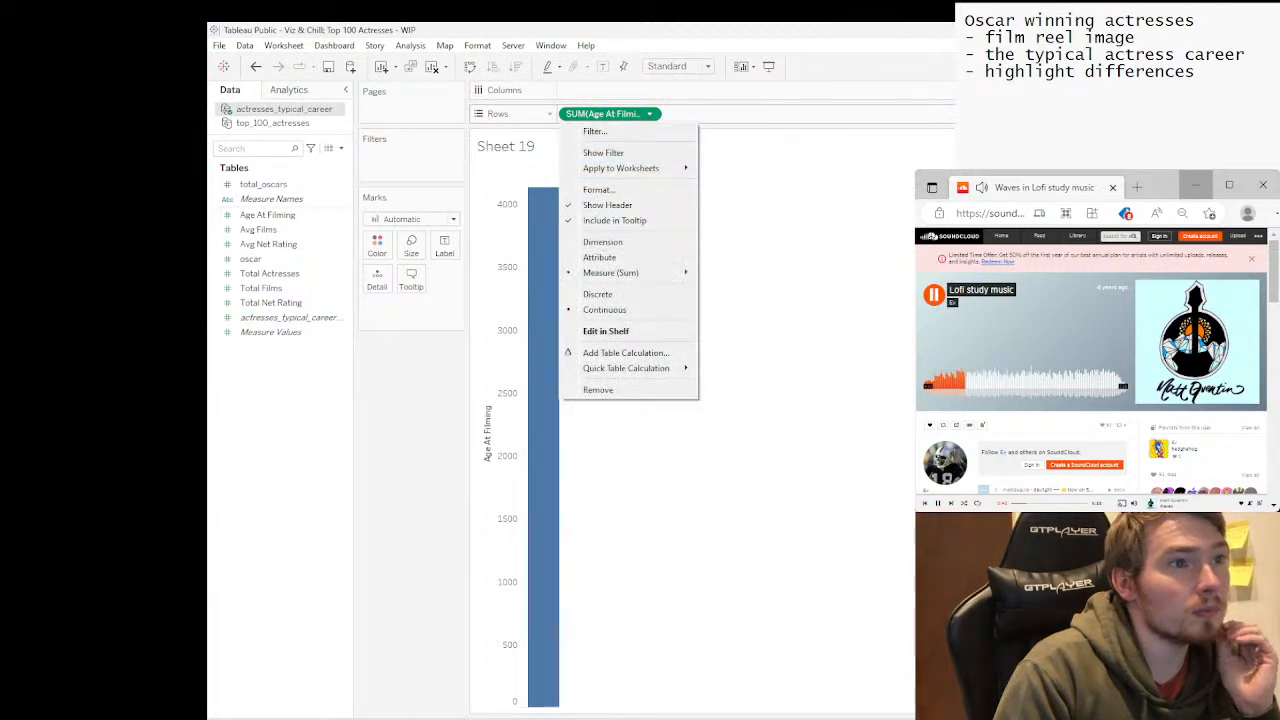
click(600, 240)
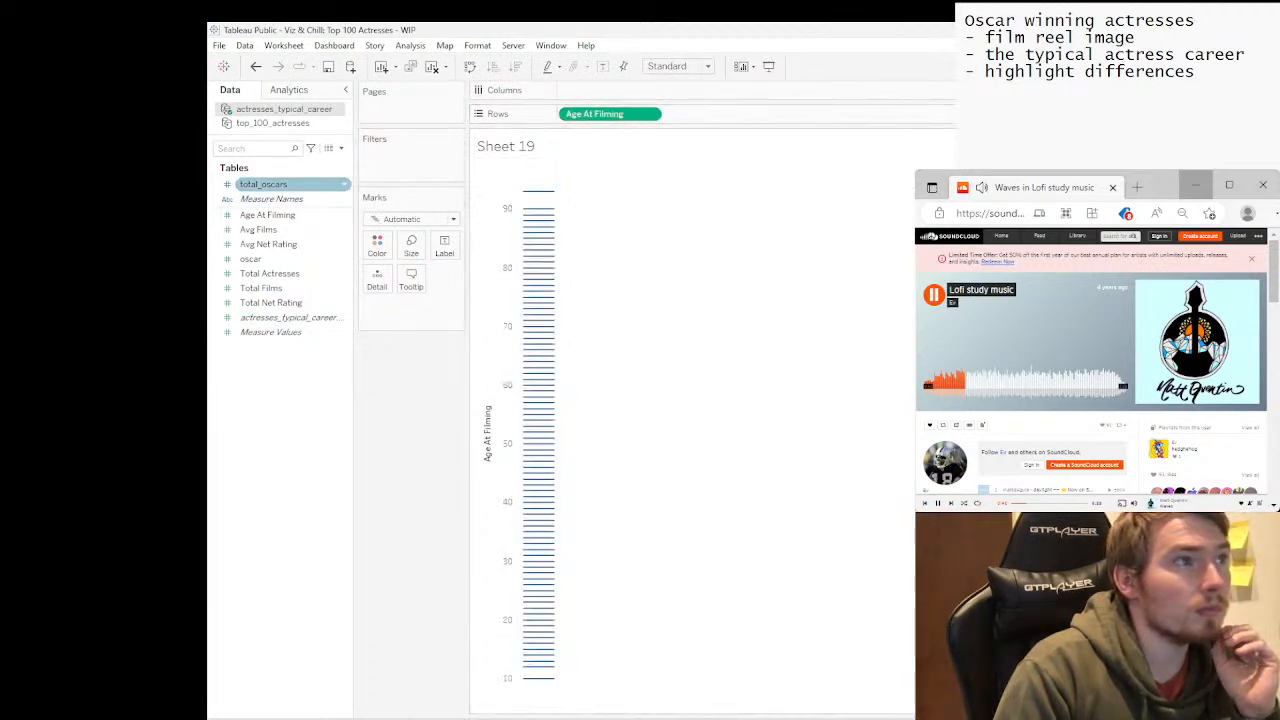
Try adding Measure Names to Sheet 19's rows before Age At Filming, and undo the addition.
drag(271, 199, 655, 114)
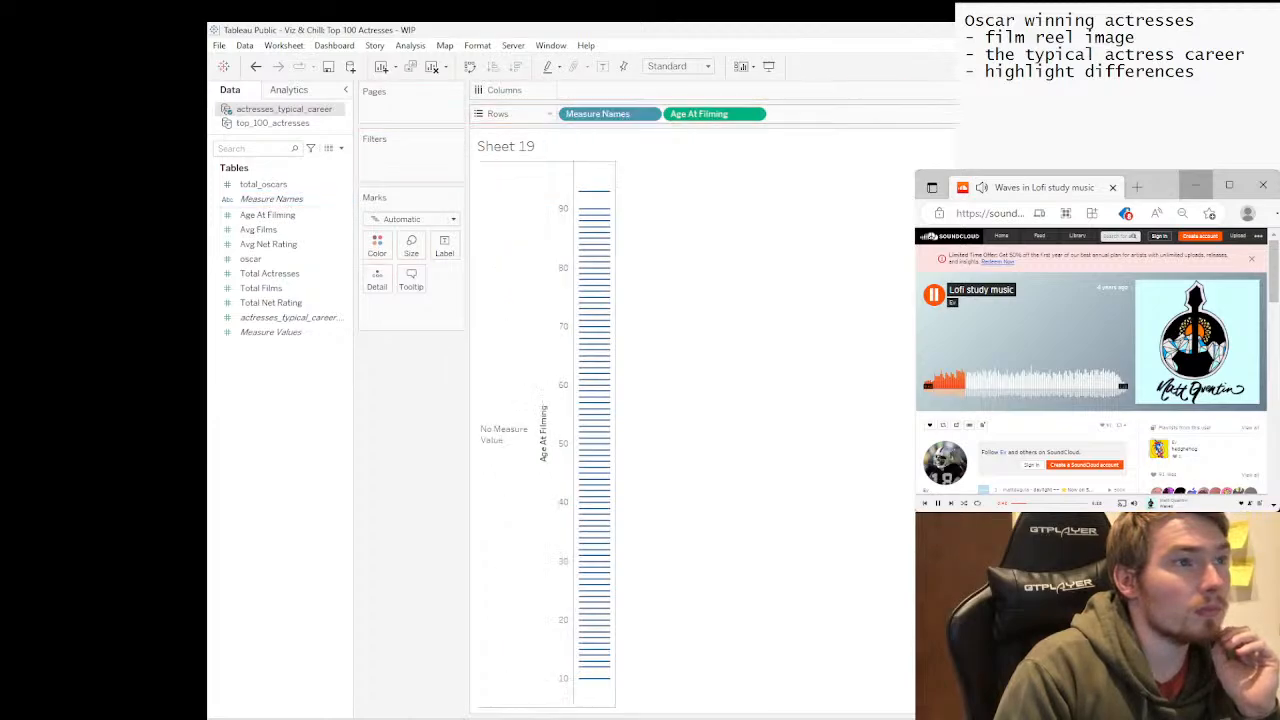
key(ctrl+z)
key(ctrl+z)
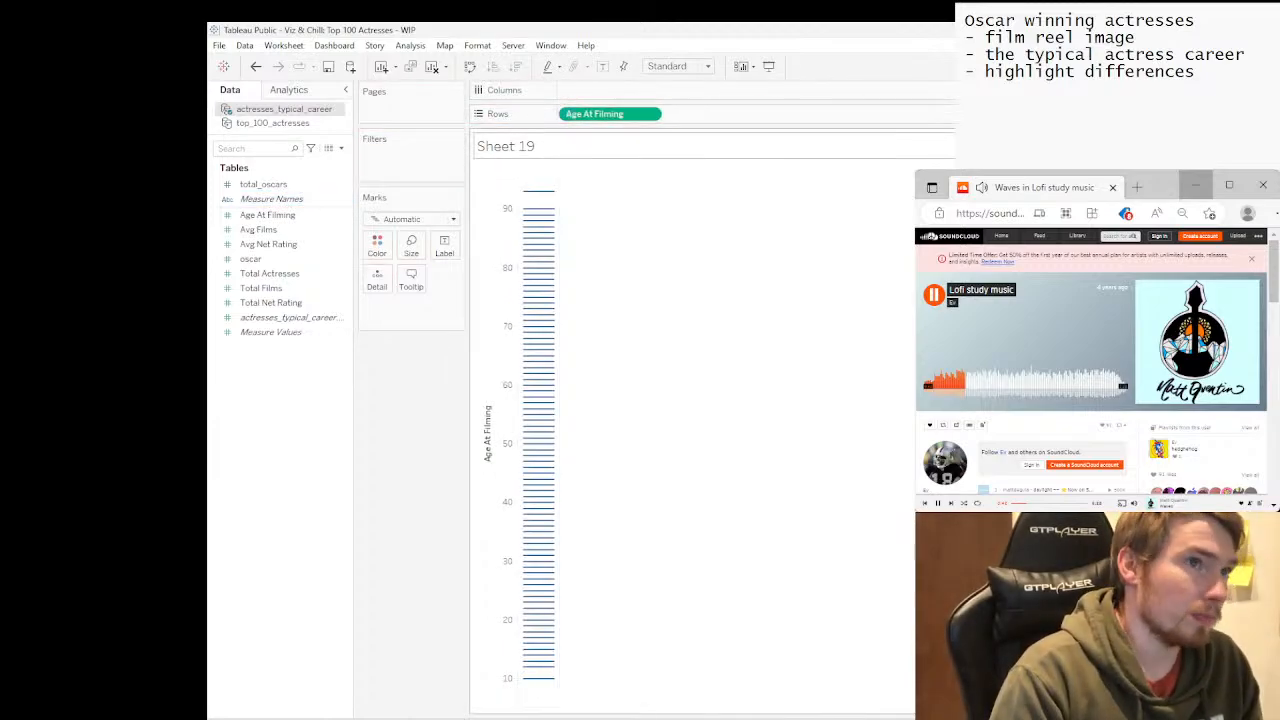
Replace Age At Filming on Sheet 19's rows with Measure Values and place Measure Names on the columns.
drag(270, 332, 606, 114)
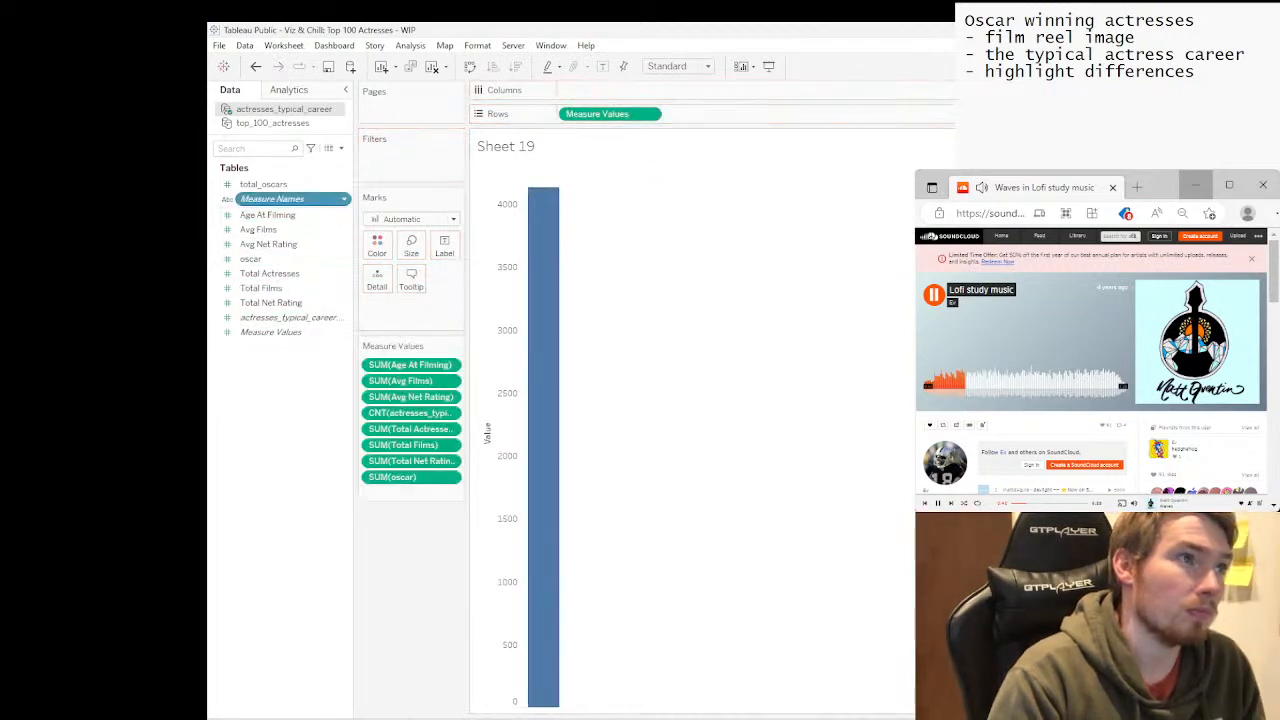
drag(270, 199, 605, 90)
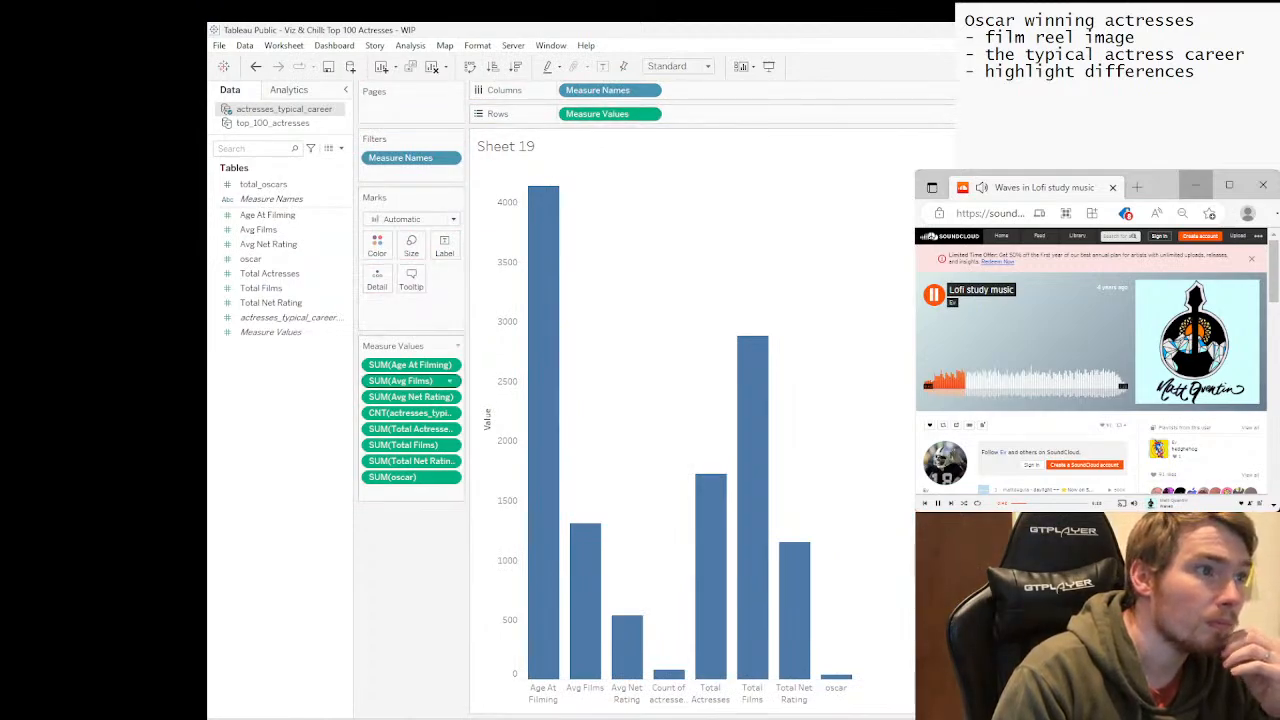
Remove the SUM(Age At Filming) measure from Sheet 19's Measure Values.
click(449, 365)
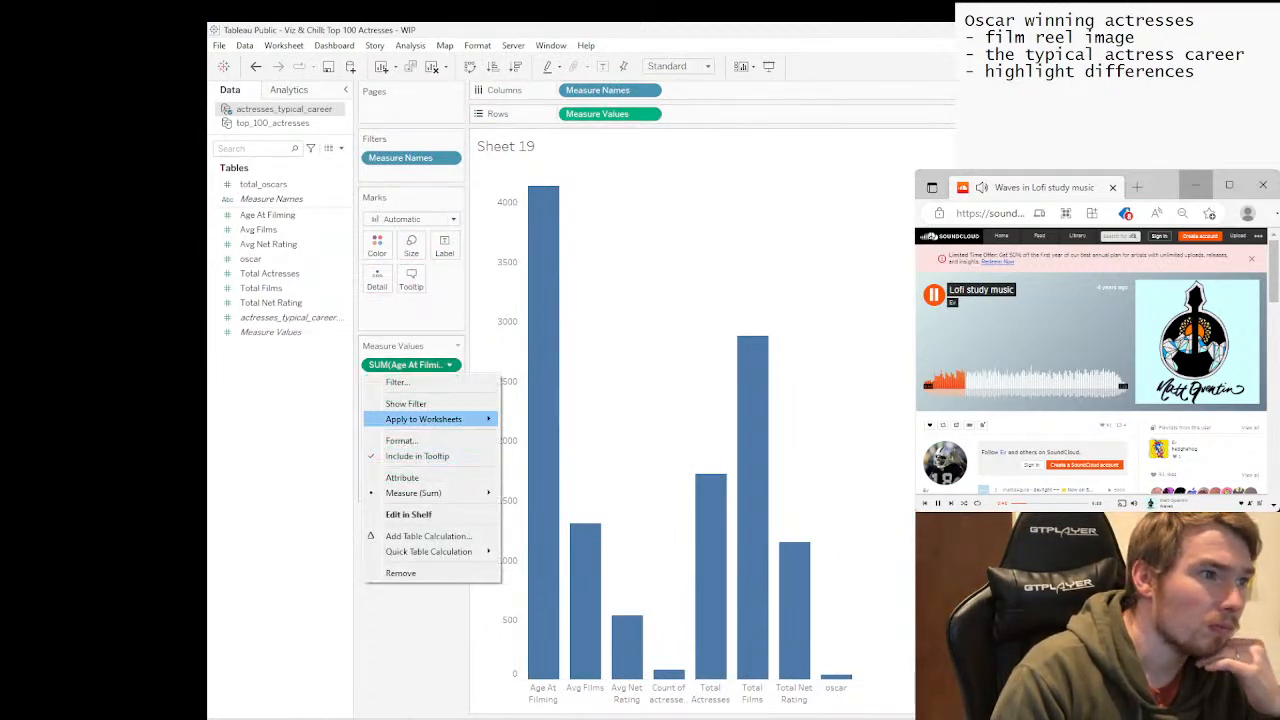
mouse_move(413, 493)
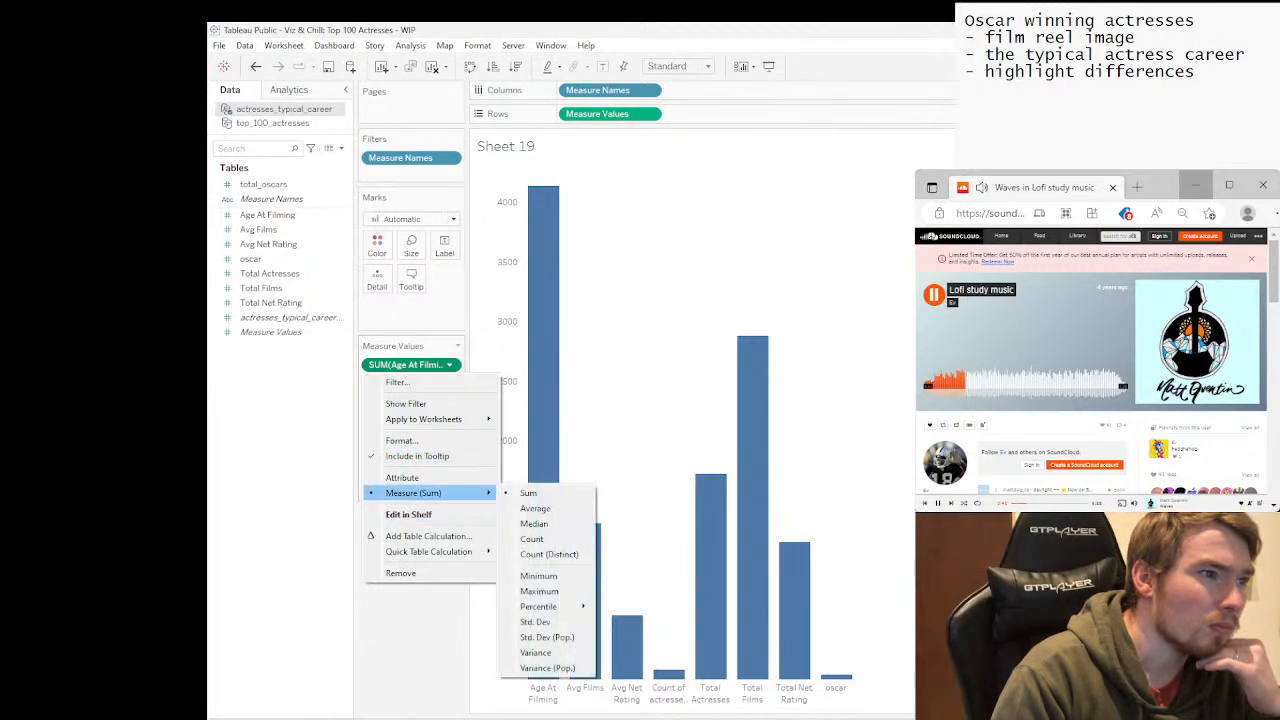
click(535, 508)
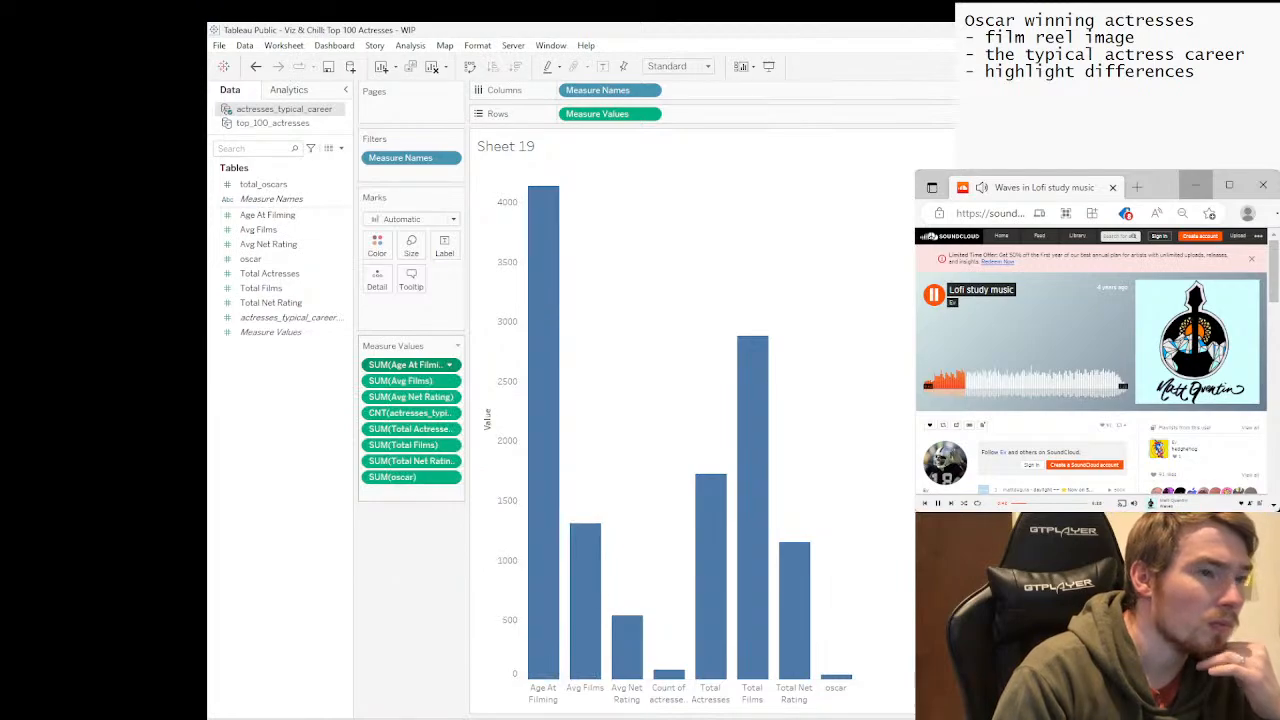
mouse_move(551, 240)
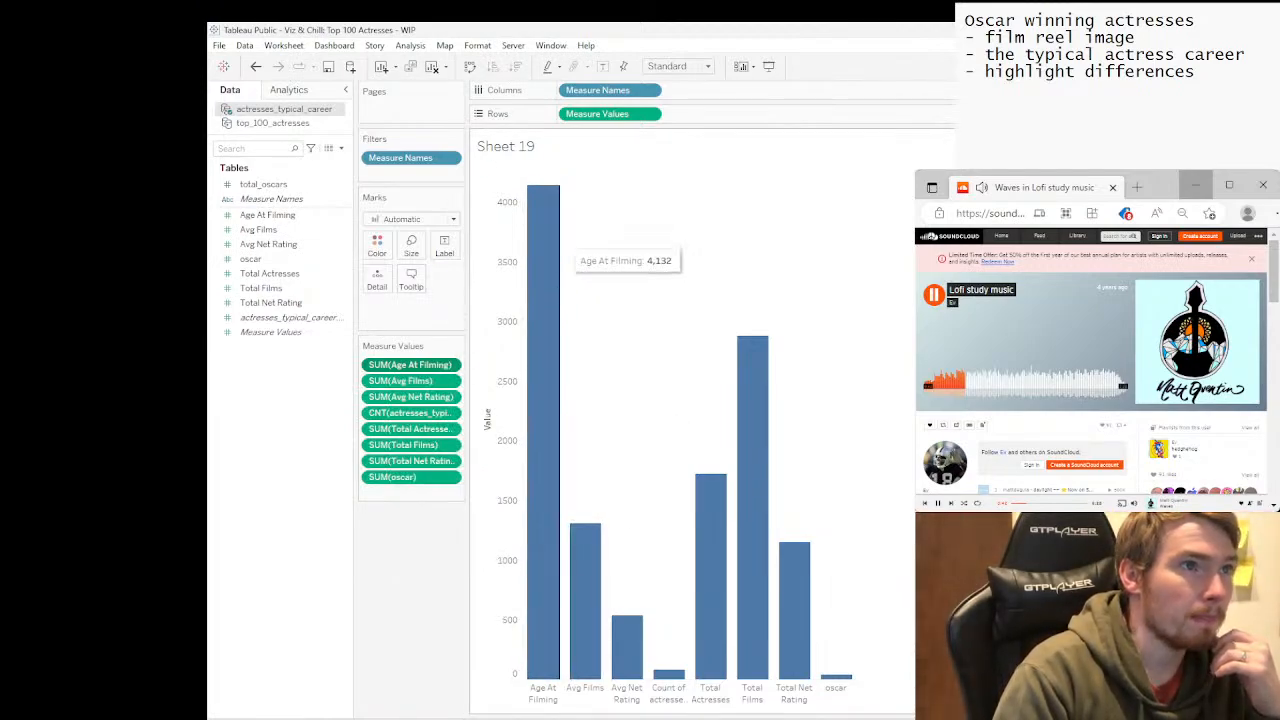
click(449, 365)
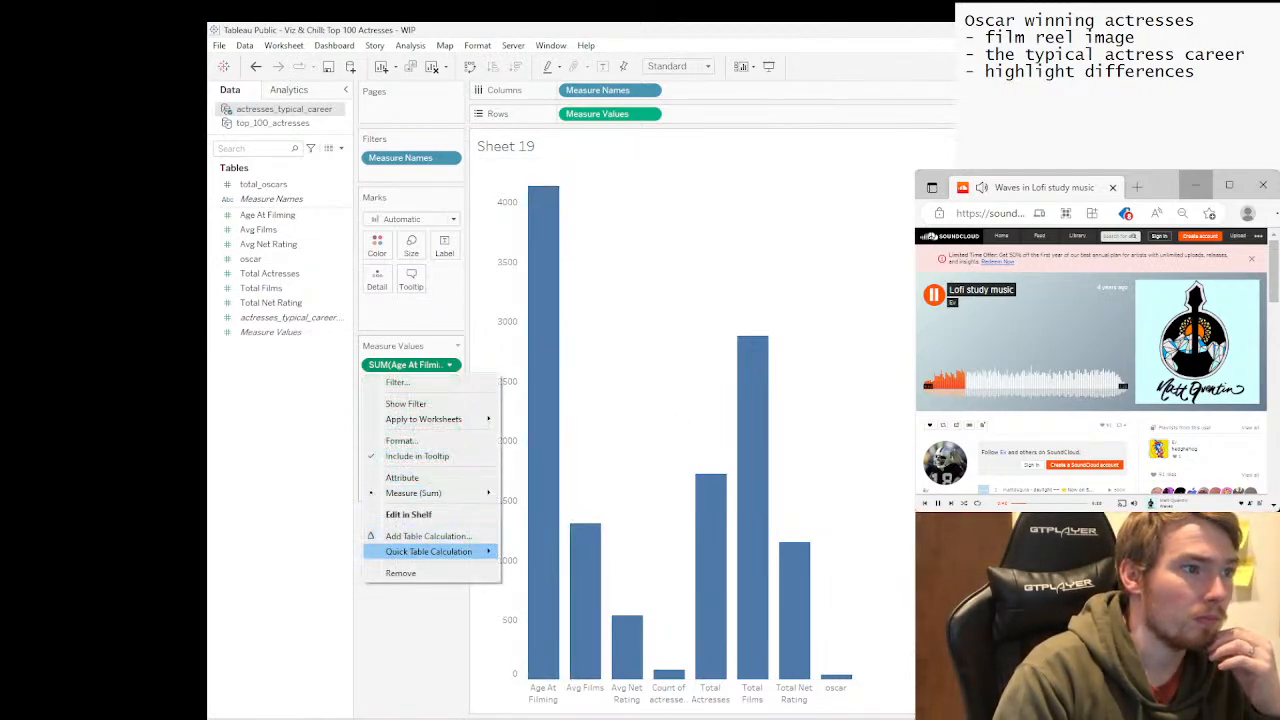
click(400, 572)
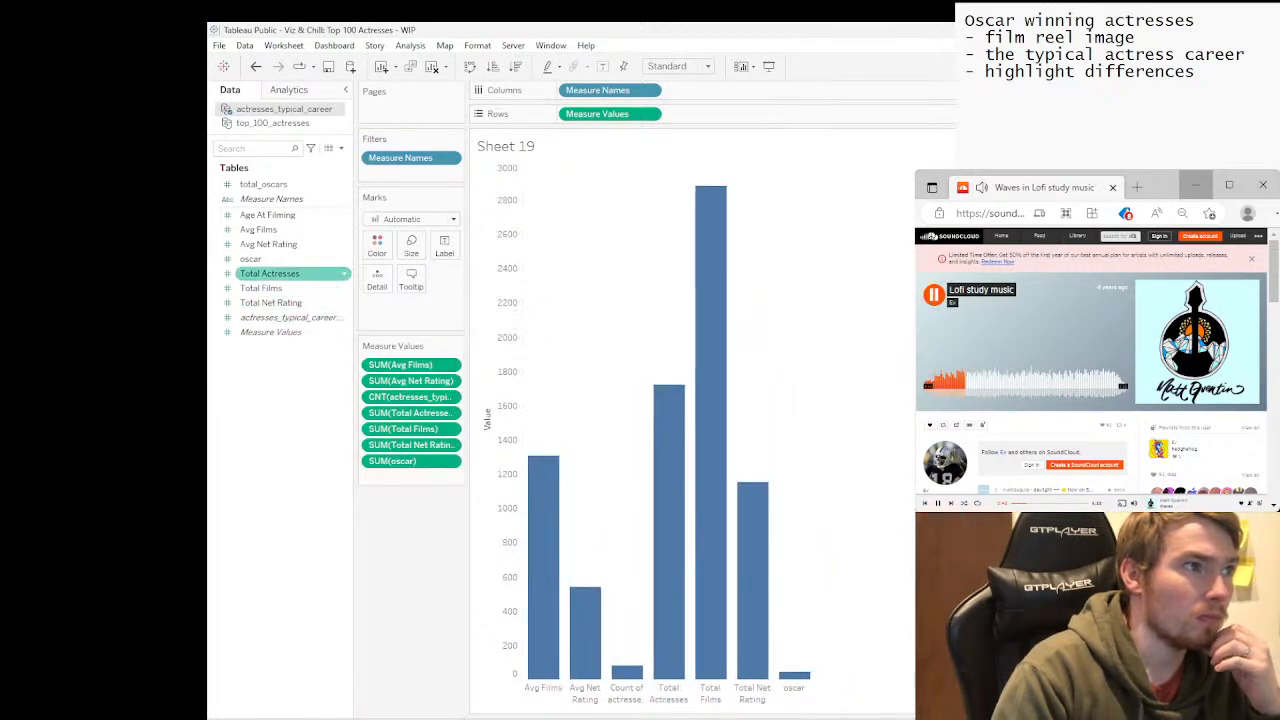
Convert the Age At Filming field to a dimension and place it on Sheet 19's rows ahead of Measure Values.
mouse_move(275, 215)
mouse_down()
mouse_move(399, 170)
mouse_move(277, 215)
mouse_up()
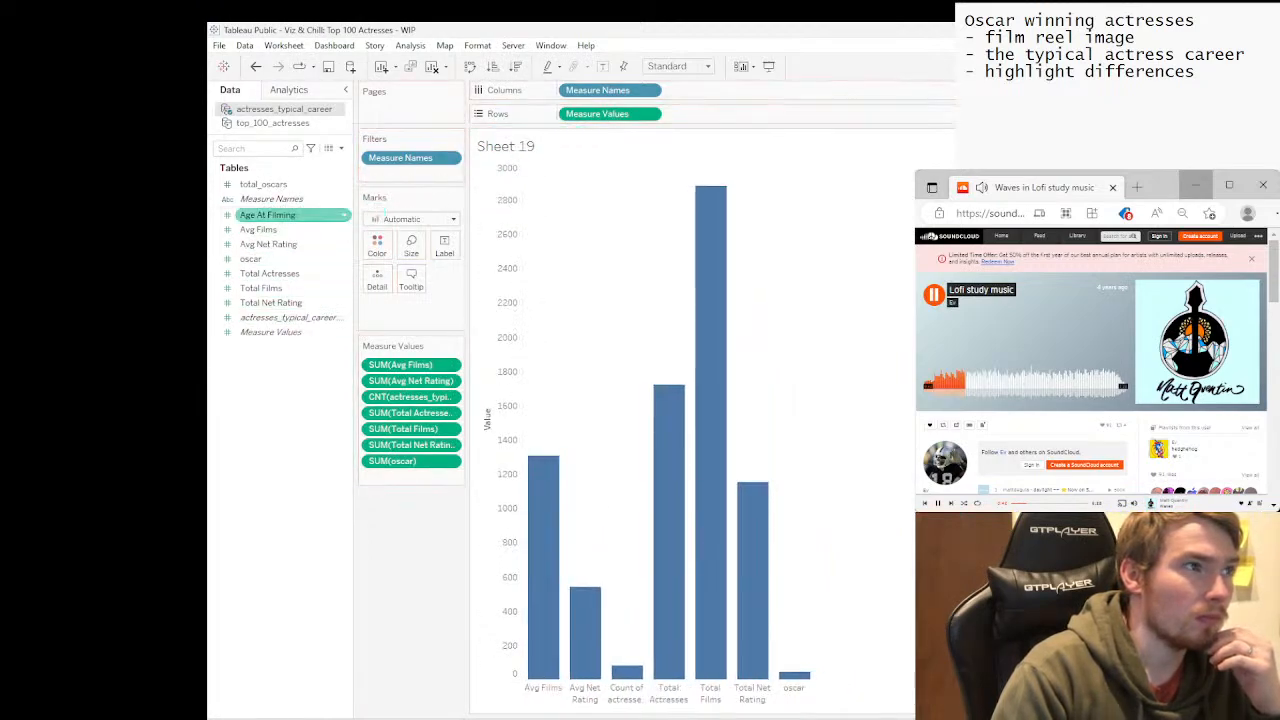
right_click(285, 217)
click(350, 370)
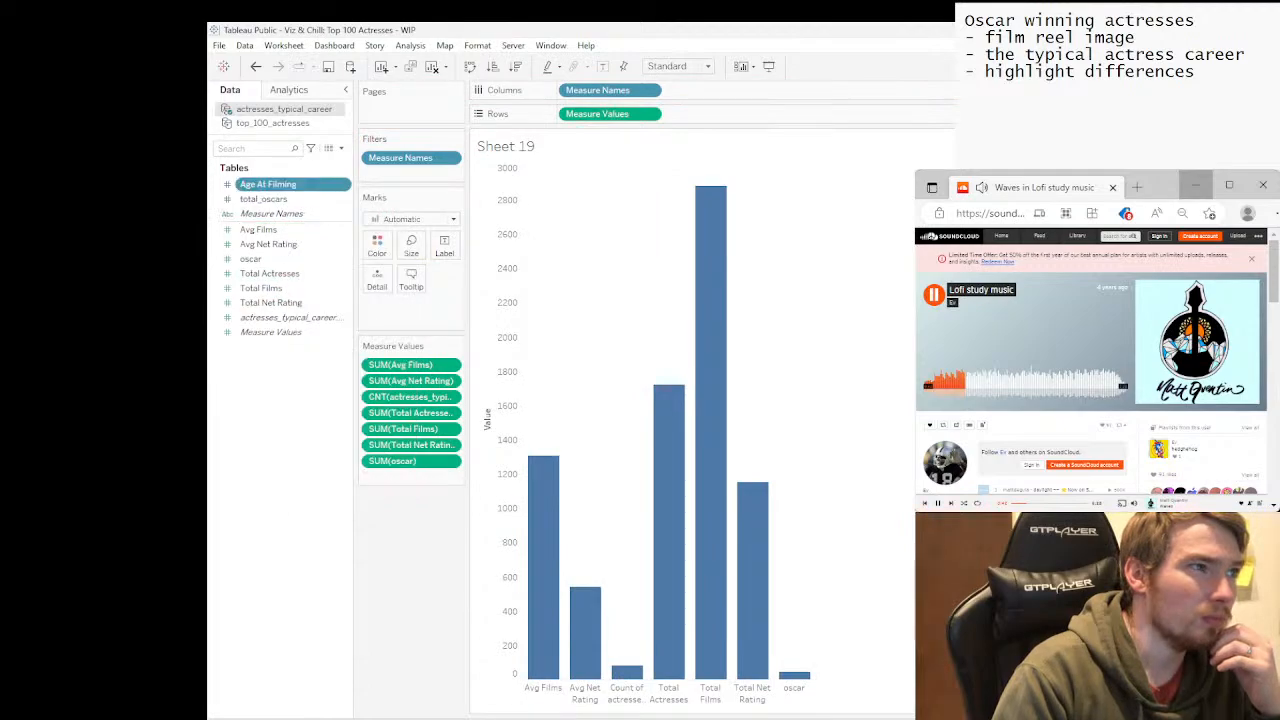
drag(267, 184, 556, 113)
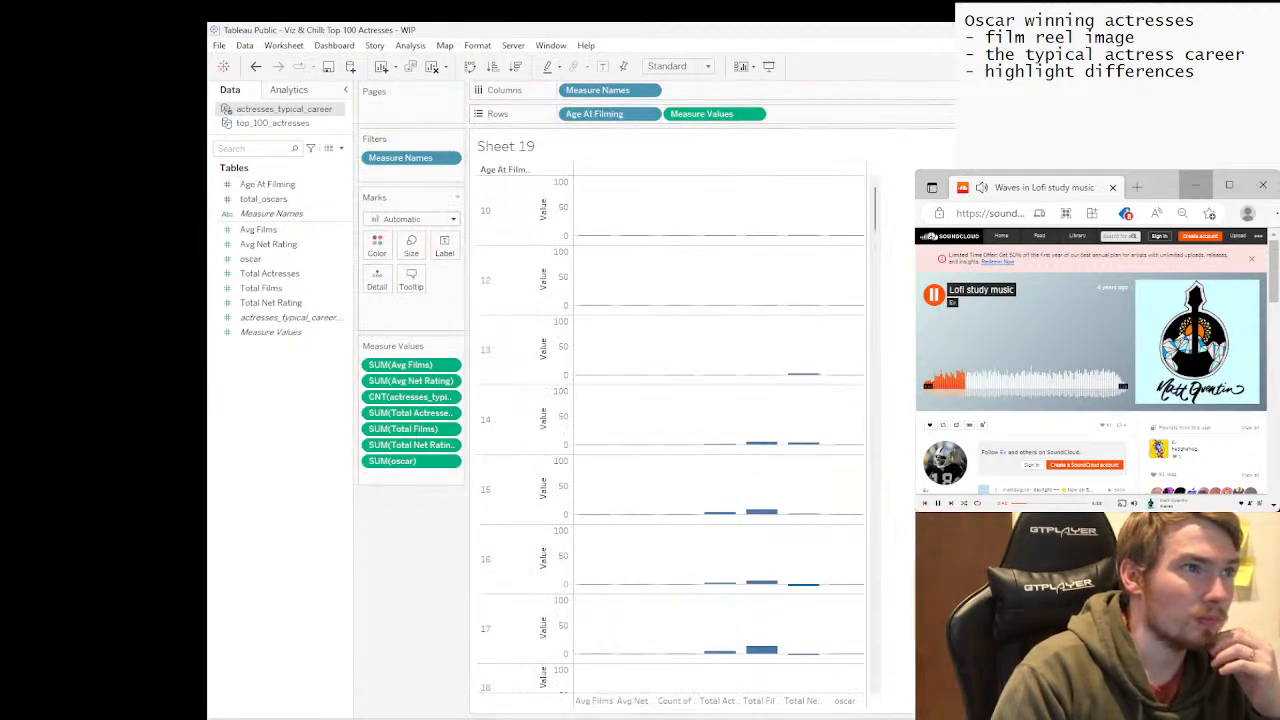
Turn Sheet 19 into a text table with Measure Values as the text and no Measure Values on the rows.
click(412, 219)
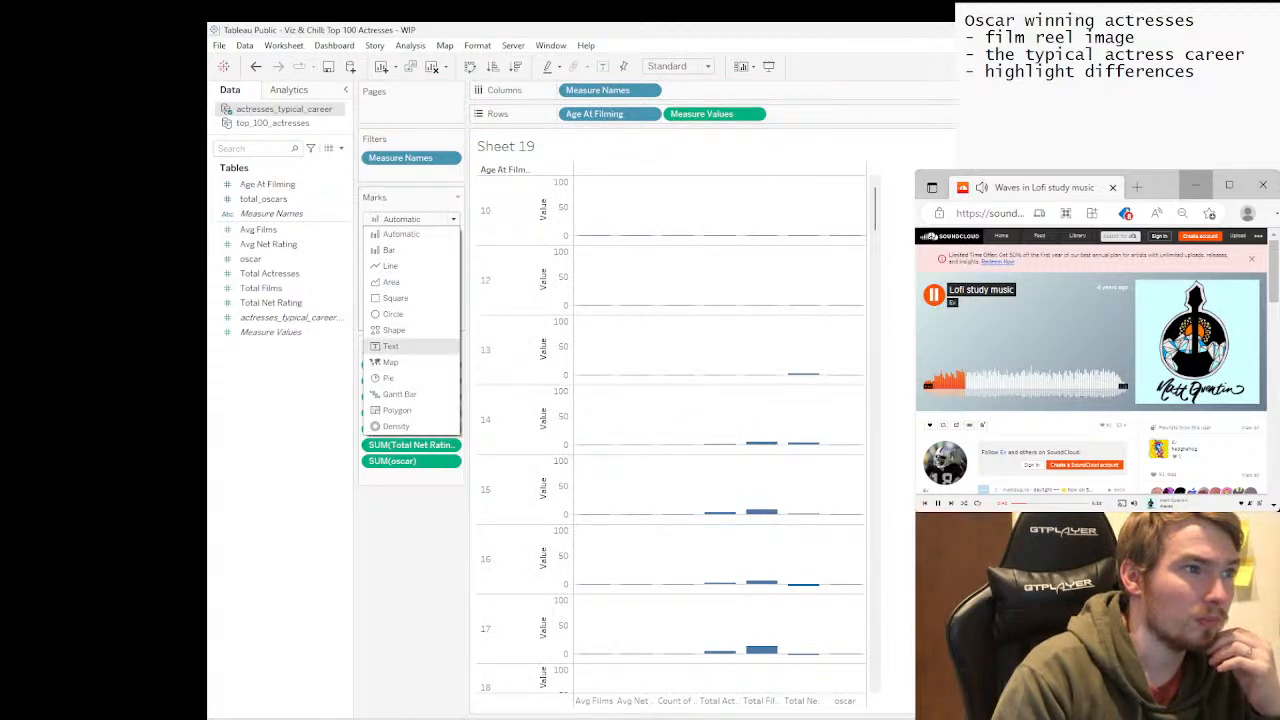
click(390, 346)
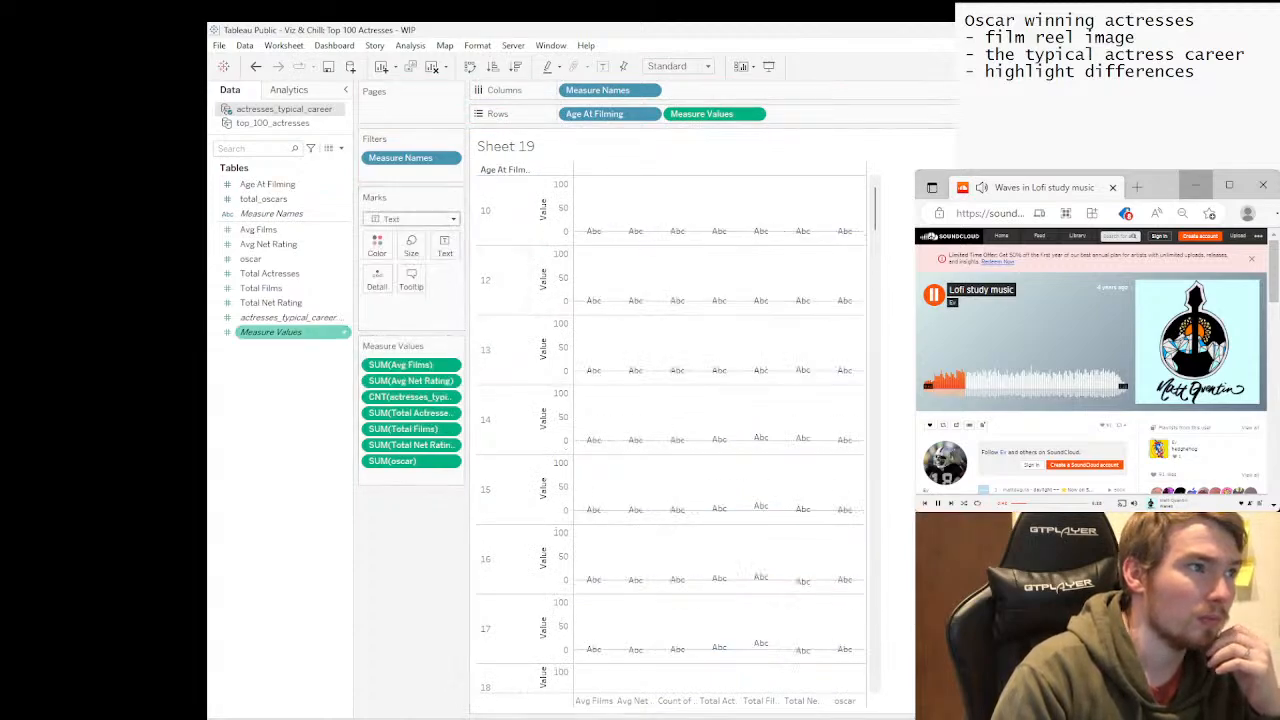
drag(346, 332, 445, 247)
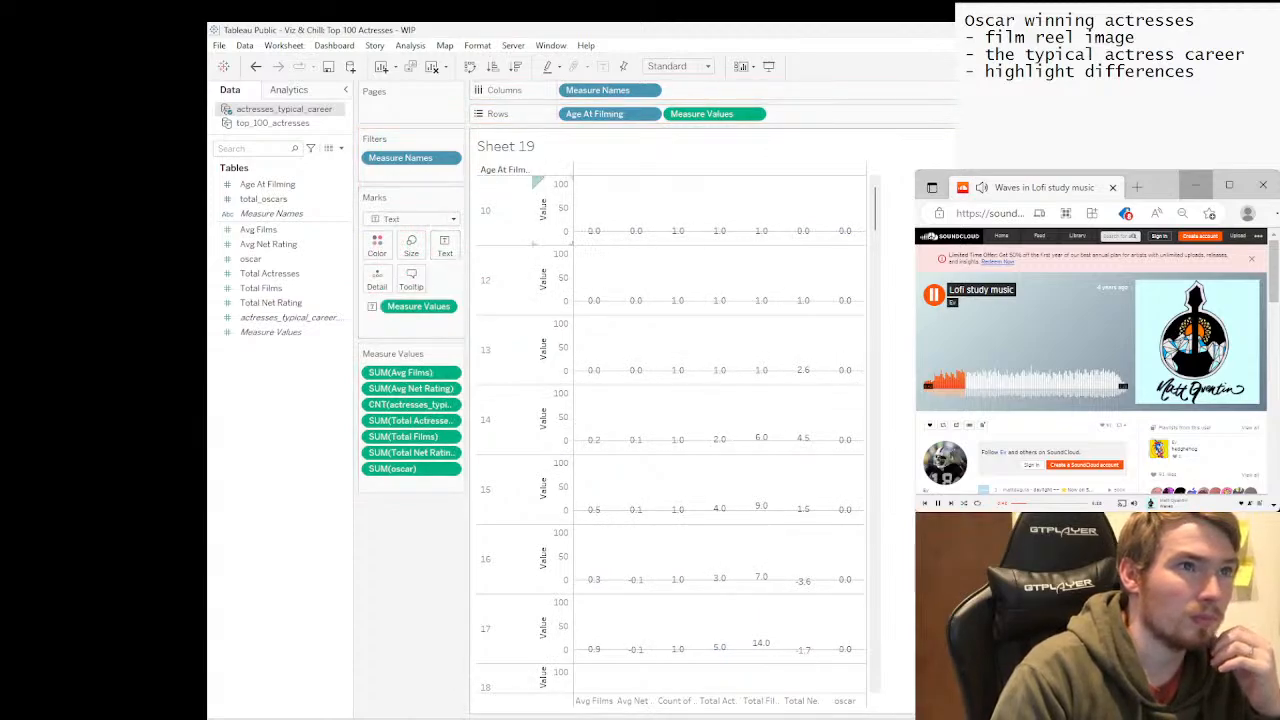
click(753, 113)
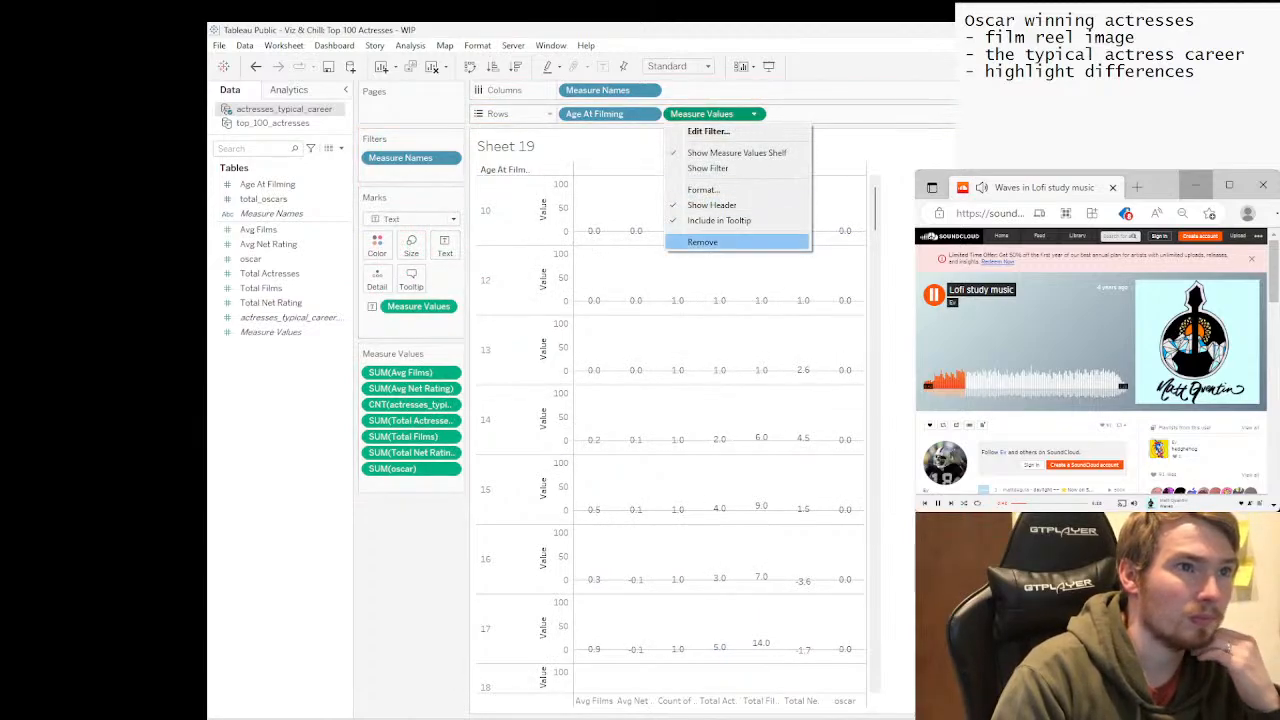
click(700, 242)
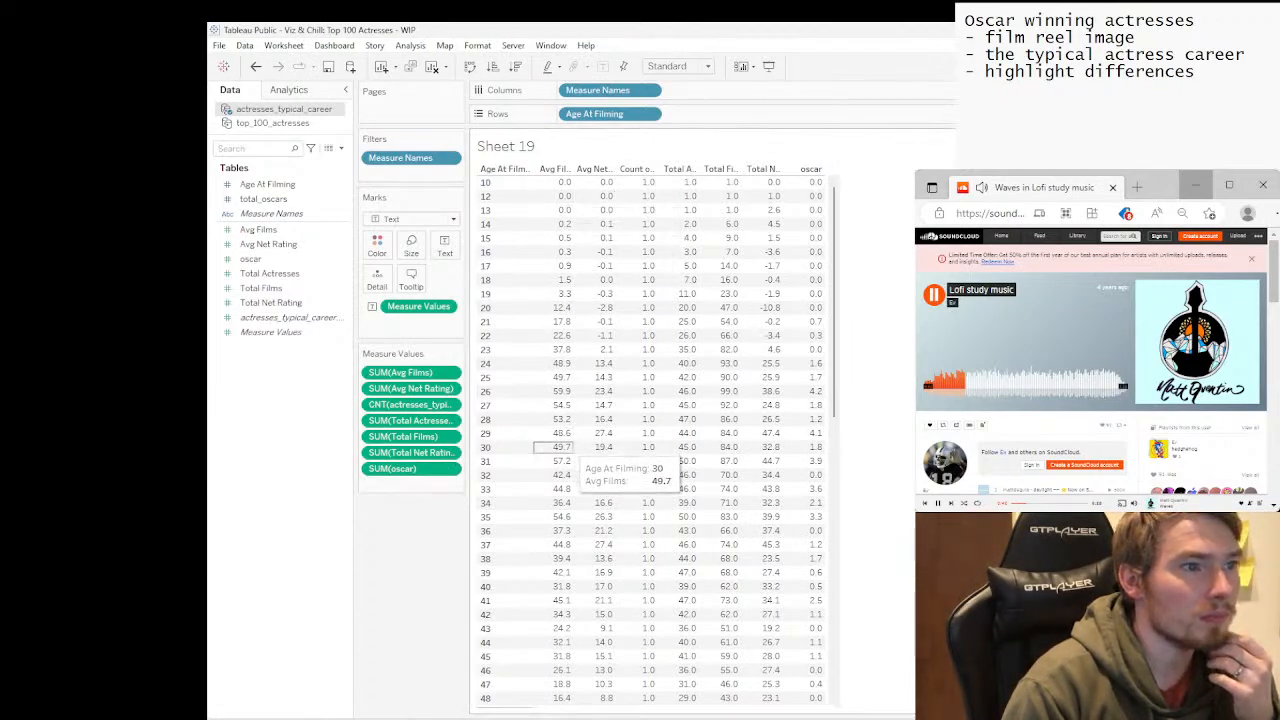
Widen the card area and change the Avg Films measure's aggregation to Maximum.
drag(430, 469, 468, 486)
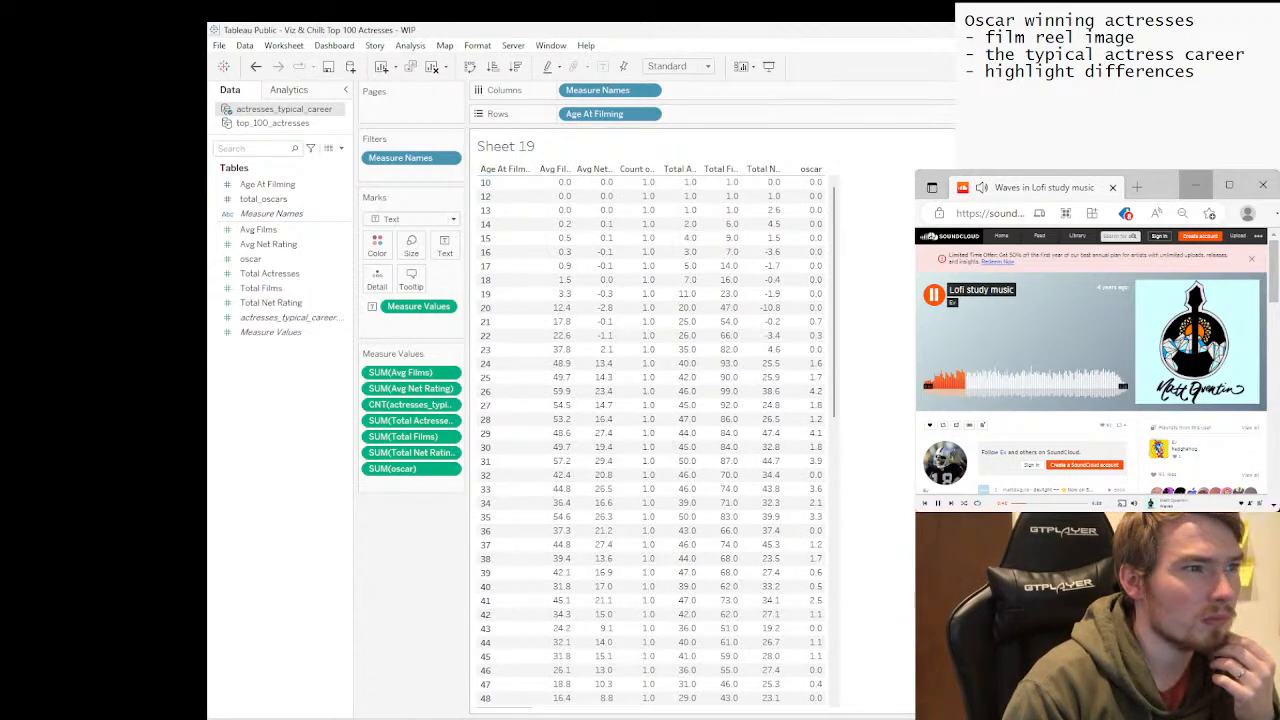
drag(466, 420, 557, 408)
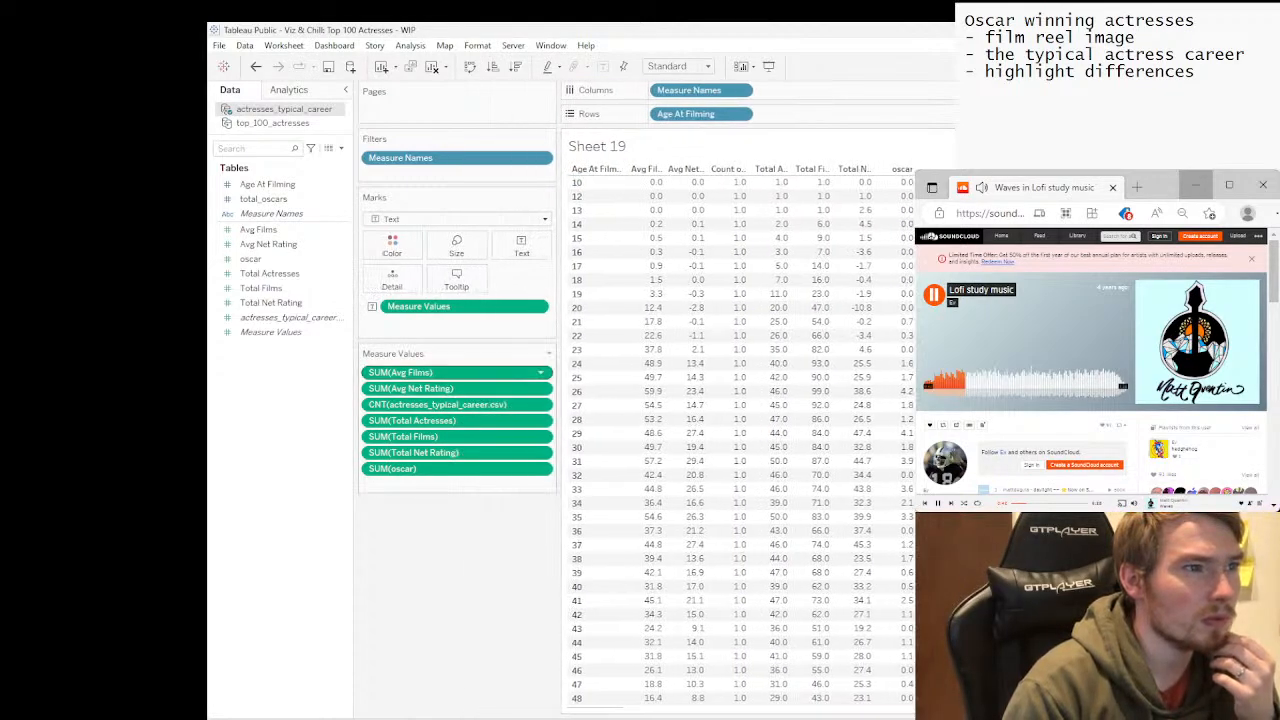
click(541, 373)
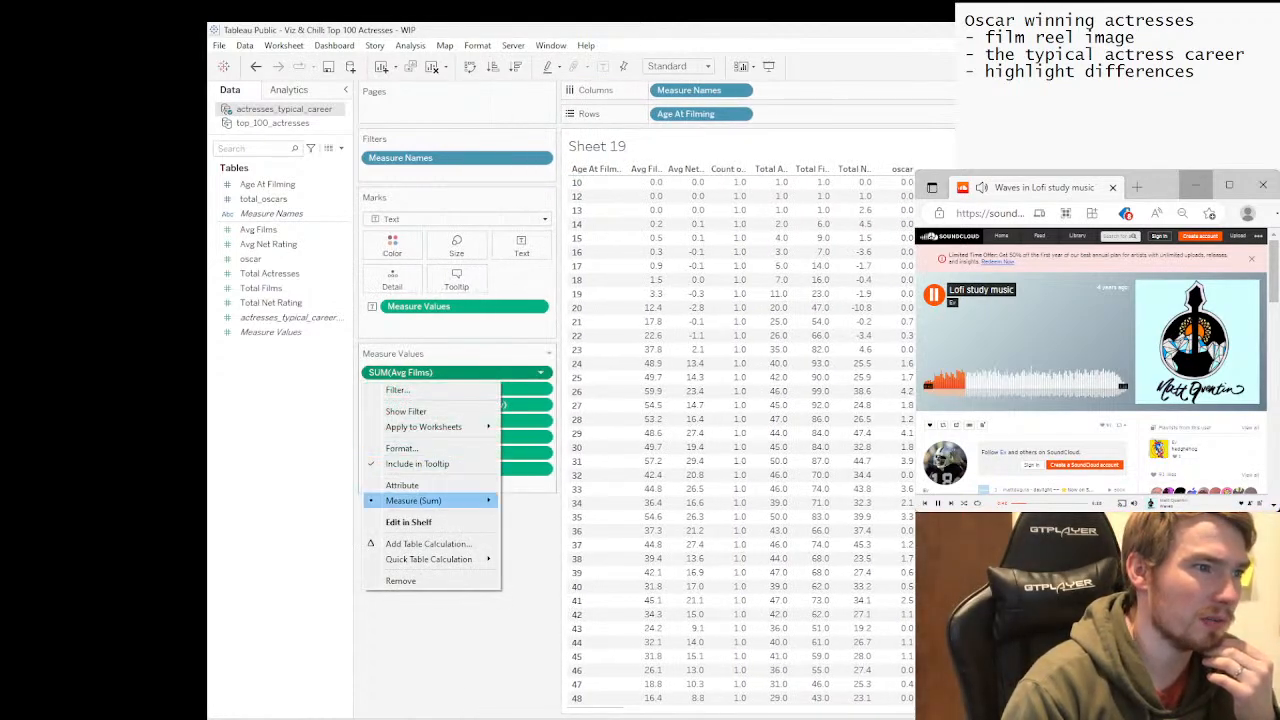
mouse_move(430, 500)
click(539, 599)
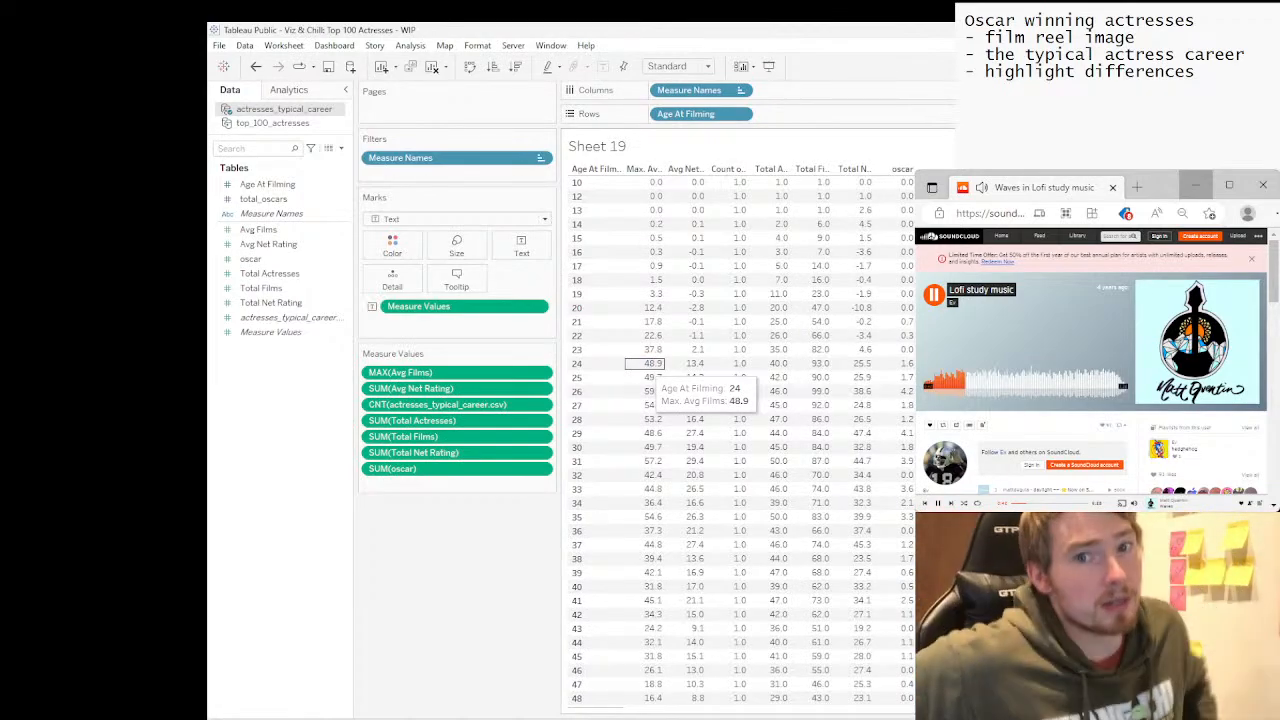
Widen Sheet 19's measure columns and examine the values across all filming ages.
click(645, 307)
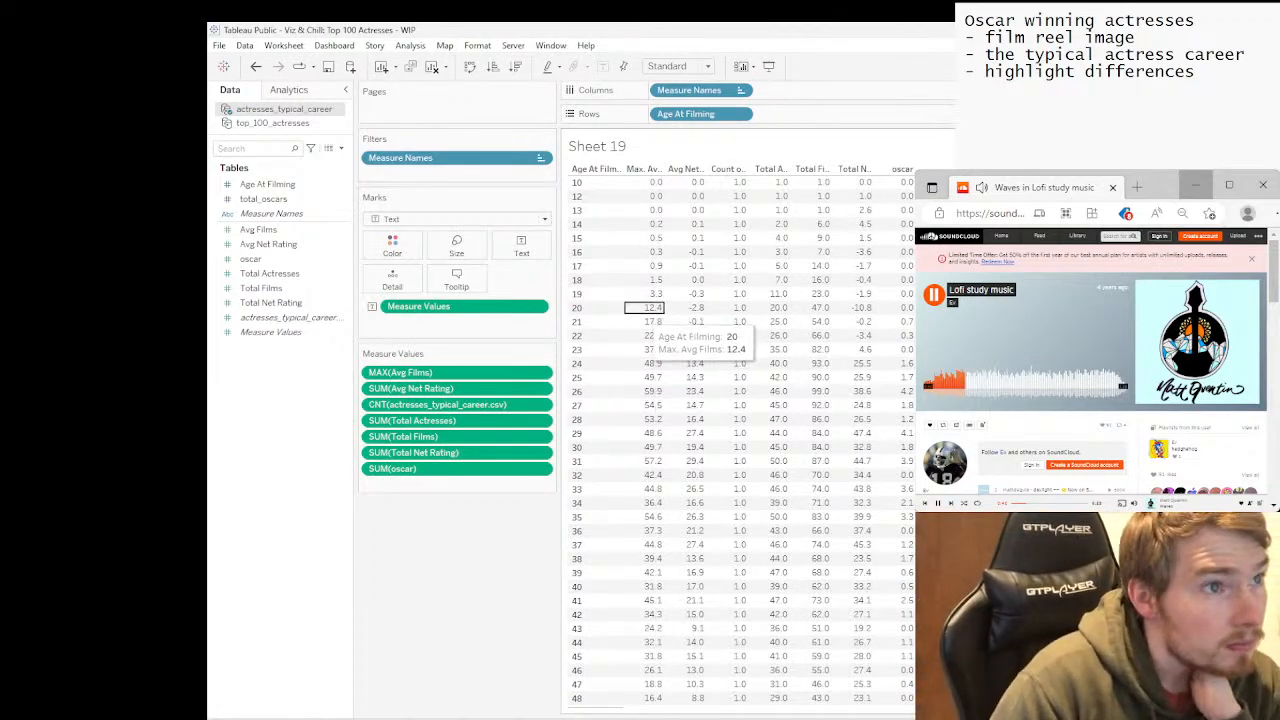
click(645, 309)
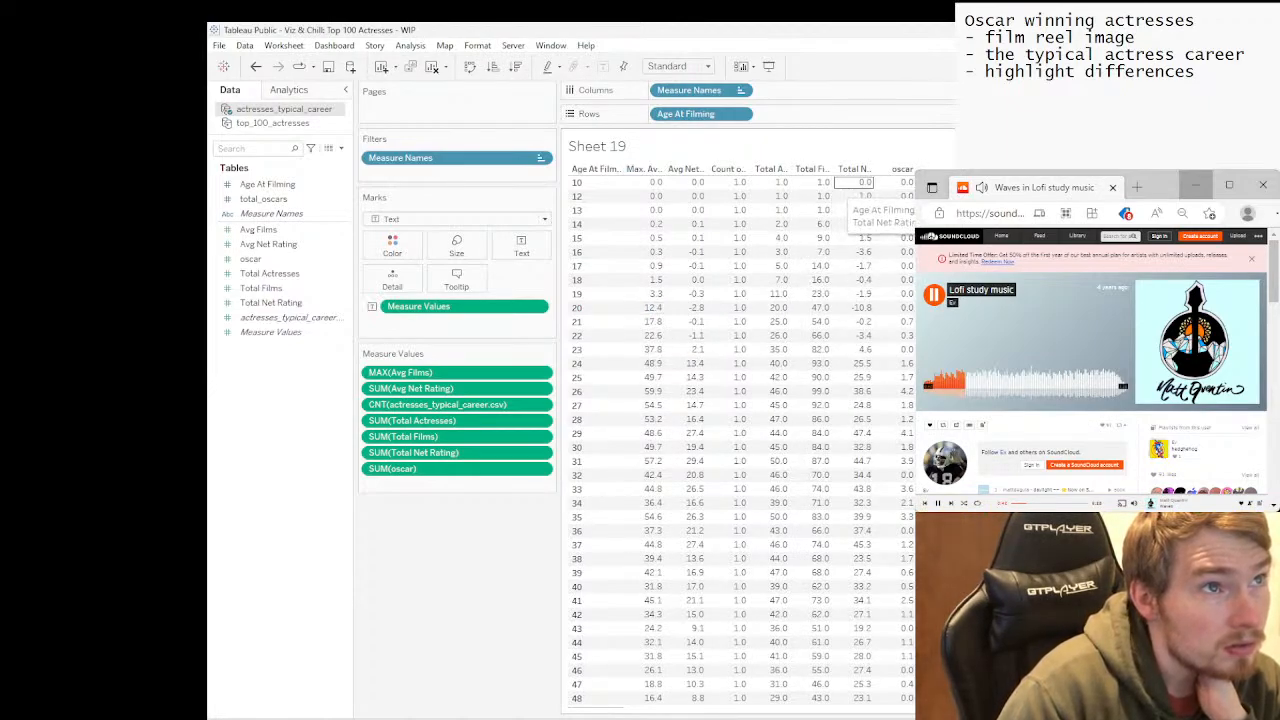
mouse_move(875, 169)
mouse_down()
mouse_move(925, 169)
mouse_move(864, 169)
mouse_up()
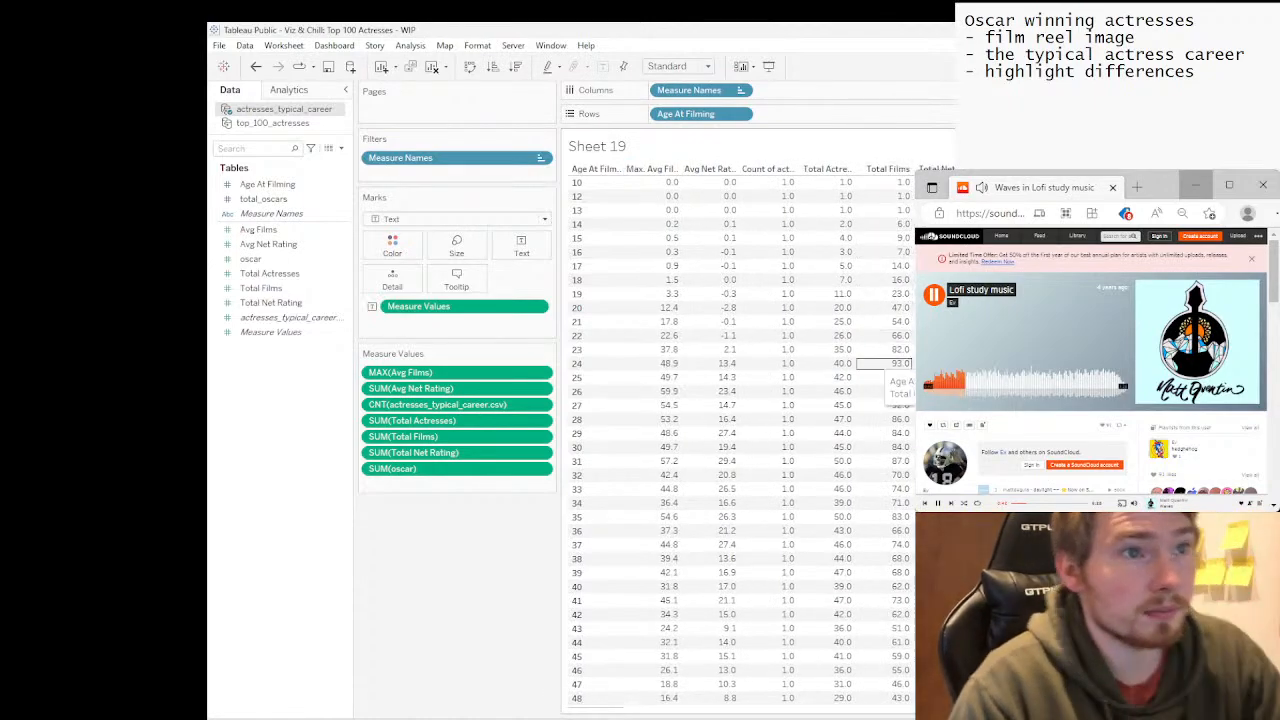
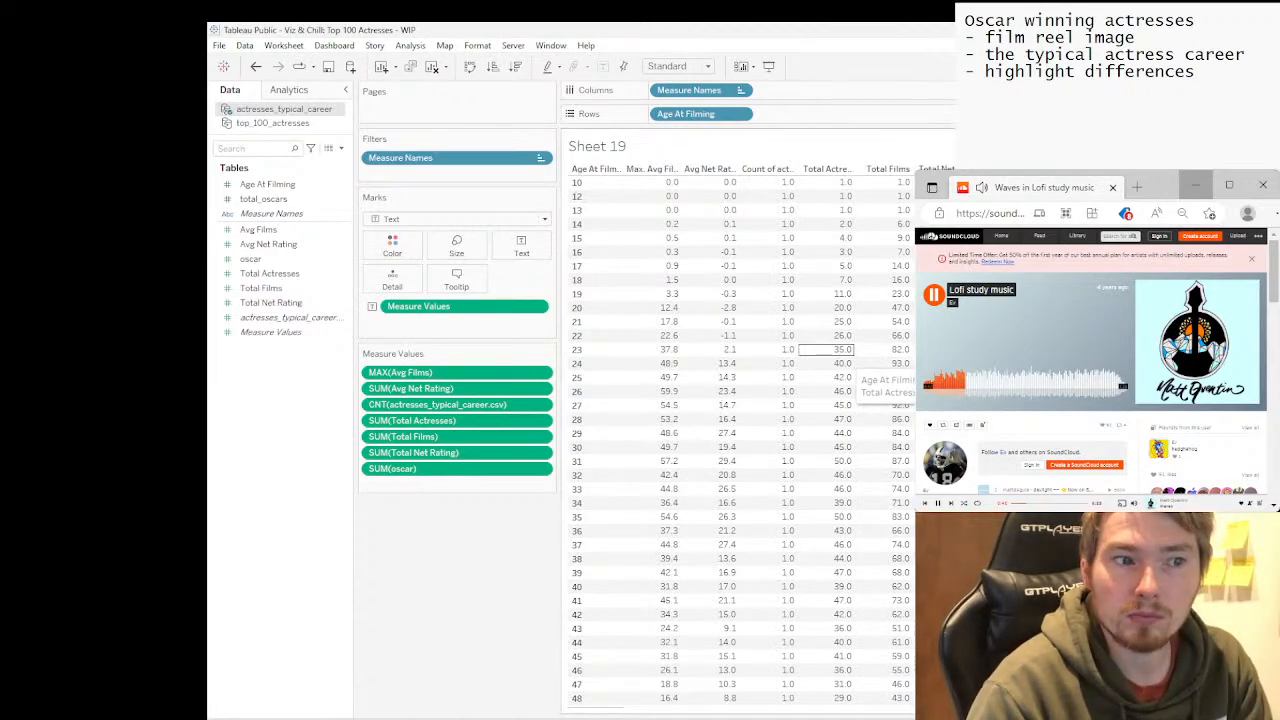
scroll(826, 349, down, 10)
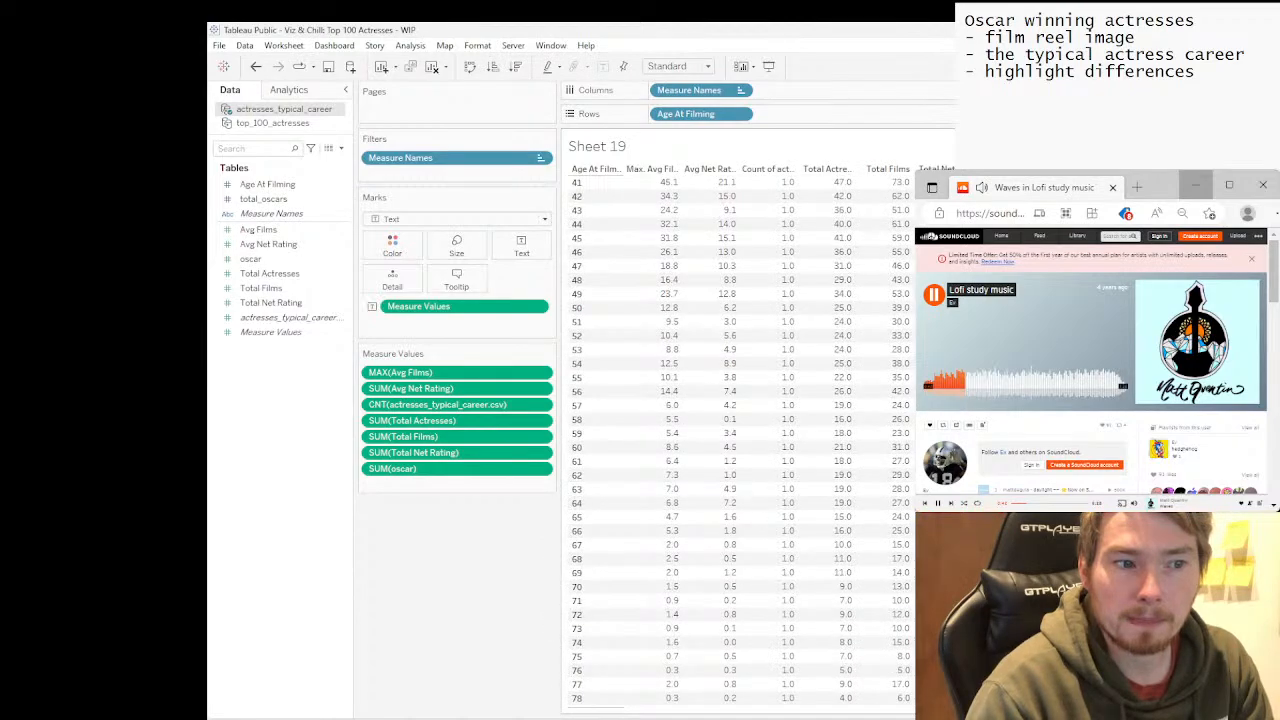
scroll(840, 363, up, 10)
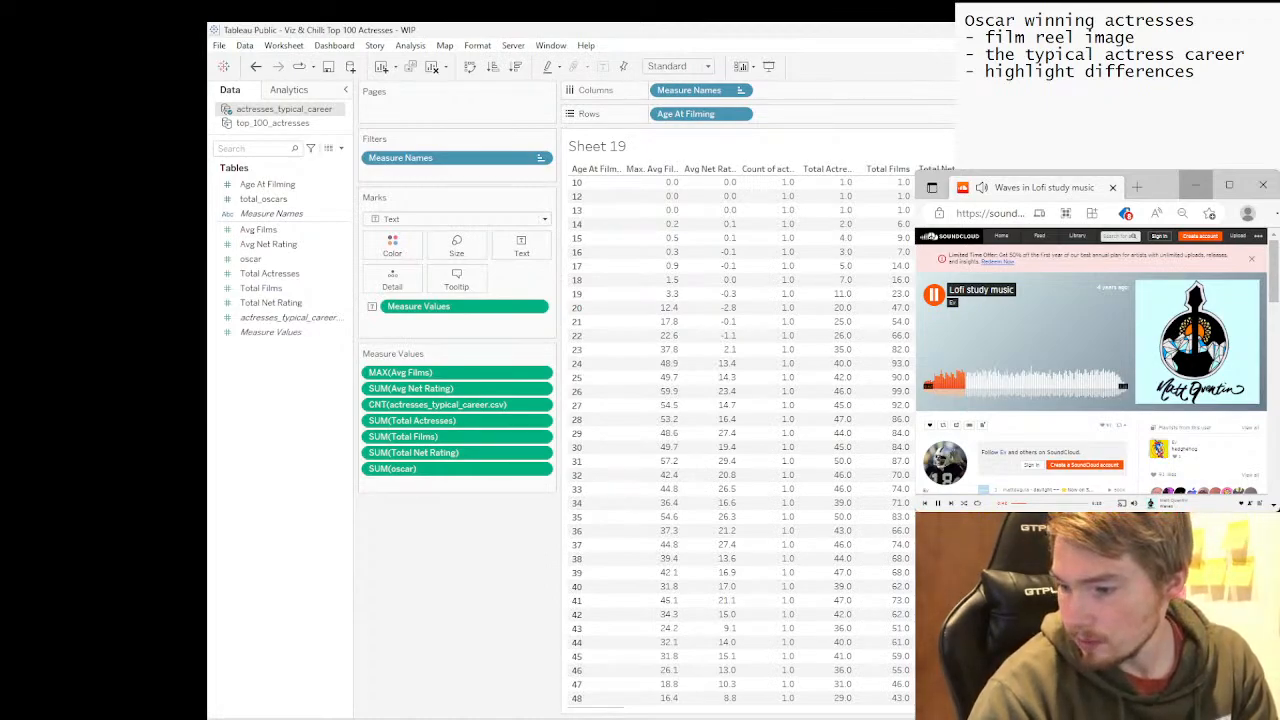
Switch to RStudio and narrow the console to reveal the get_imdb_data.R script beside it.
key(alt+Tab)
scroll(560, 280, up, 7)
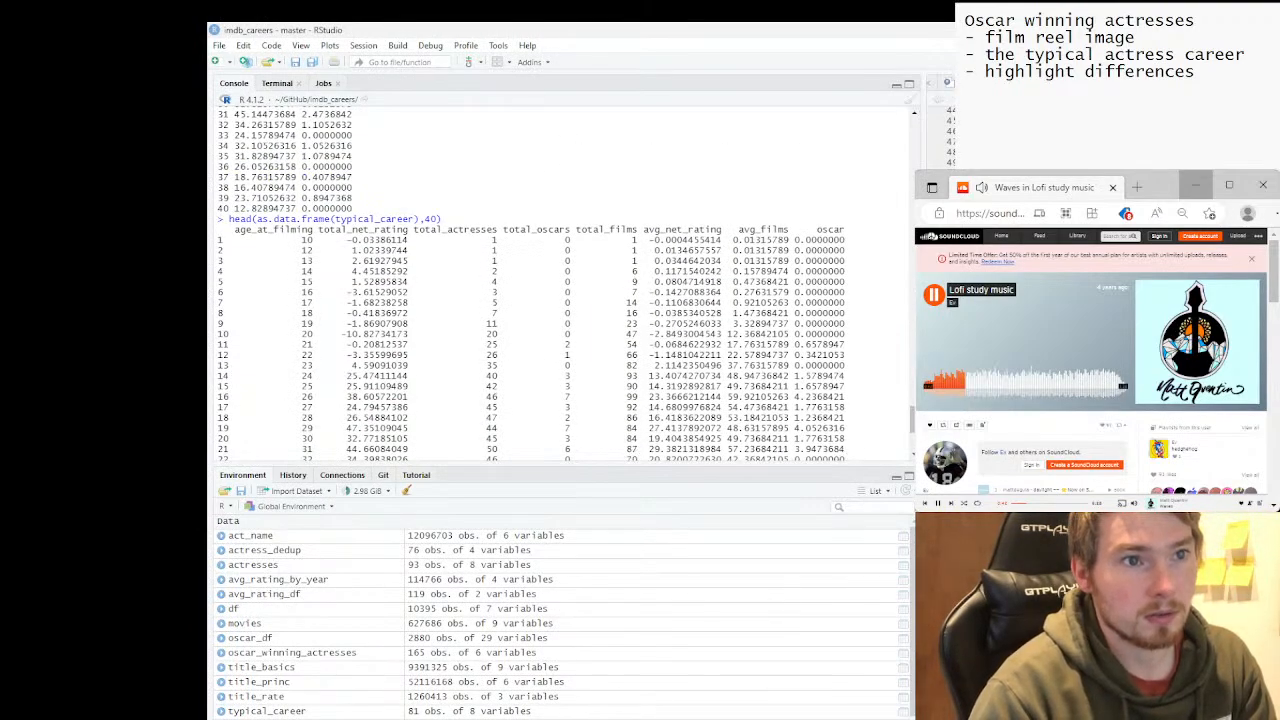
drag(921, 300, 503, 300)
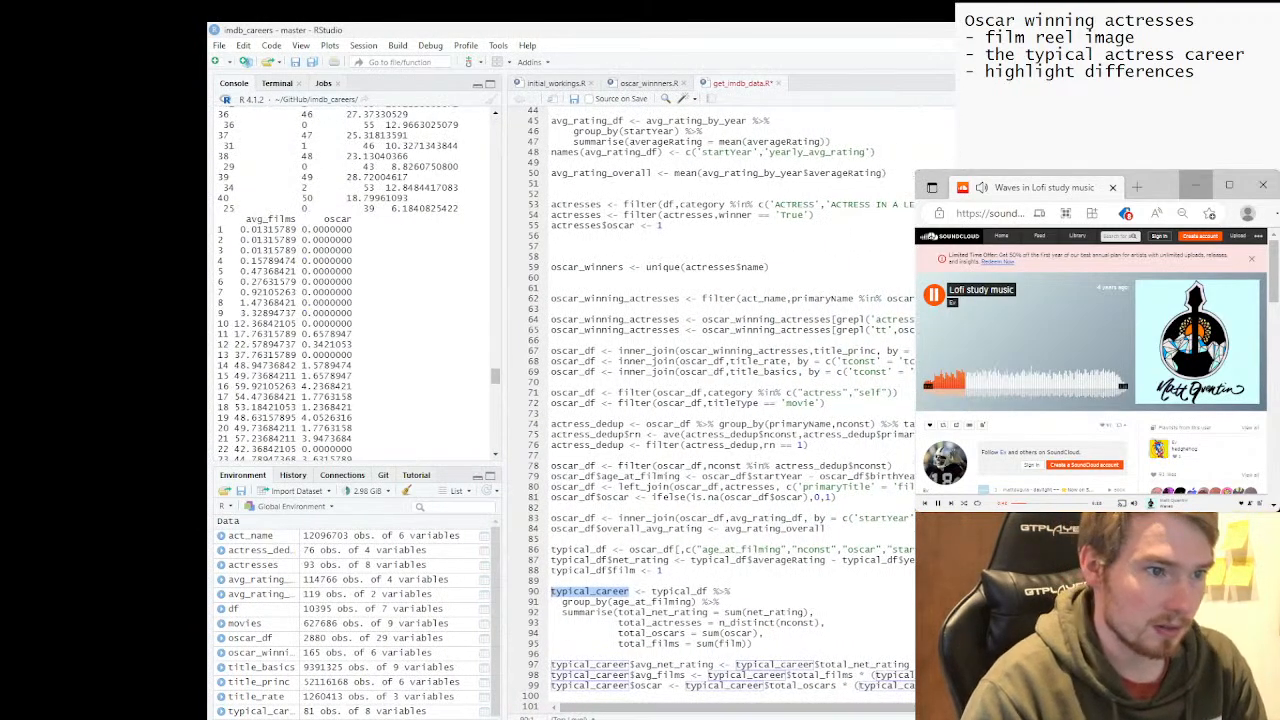
Examine how get_imdb_data.R derives net_rating, the typical_career summary totals and avg_films.
click(698, 602)
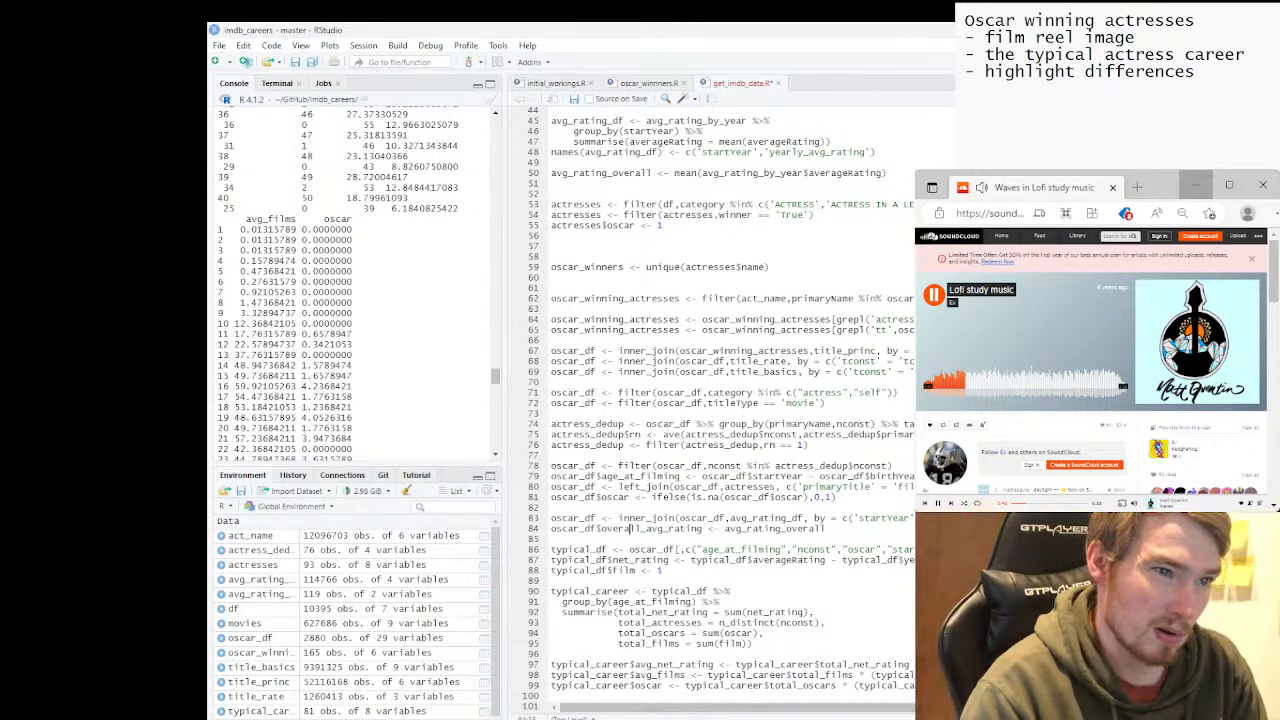
drag(680, 550, 753, 560)
click(753, 560)
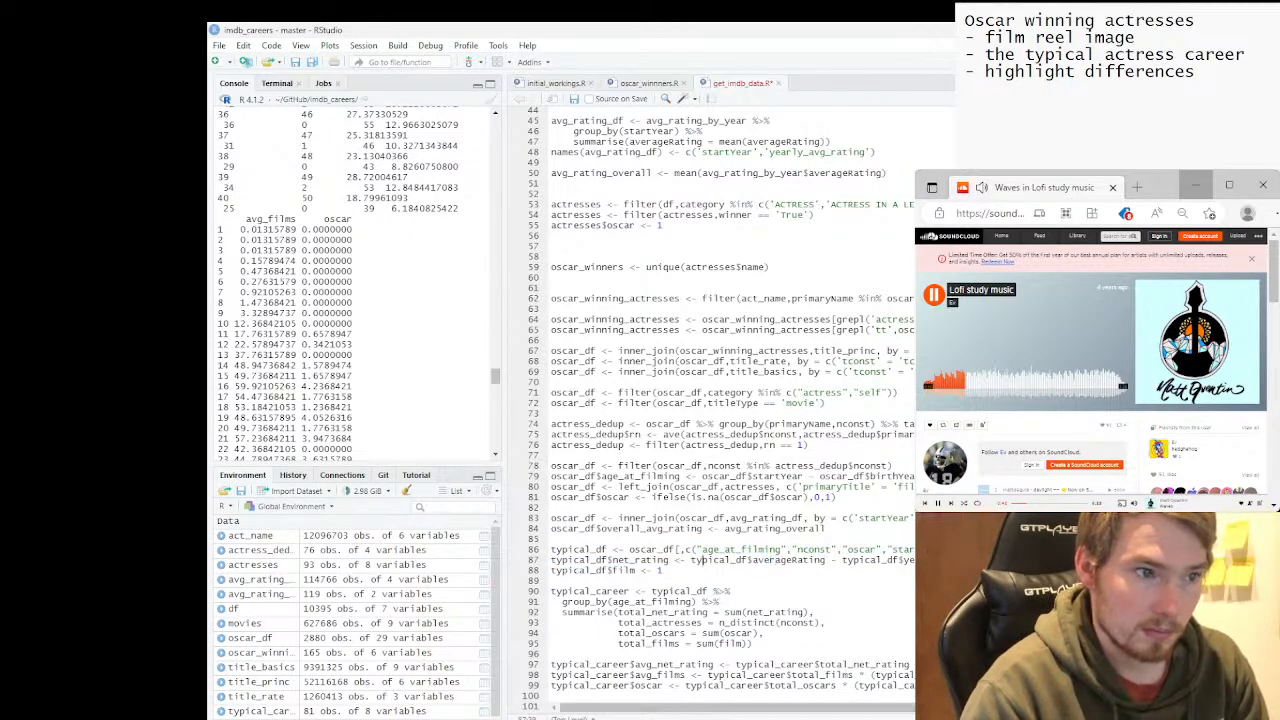
scroll(720, 400, down, 2)
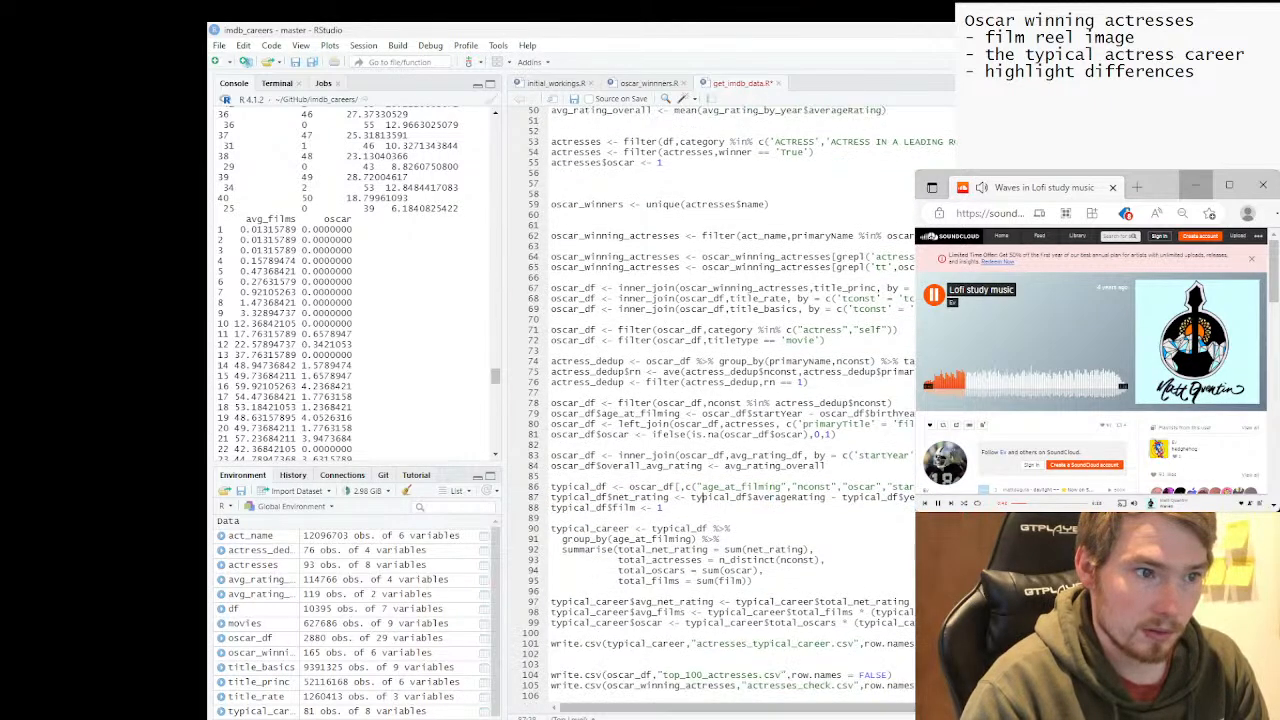
click(752, 580)
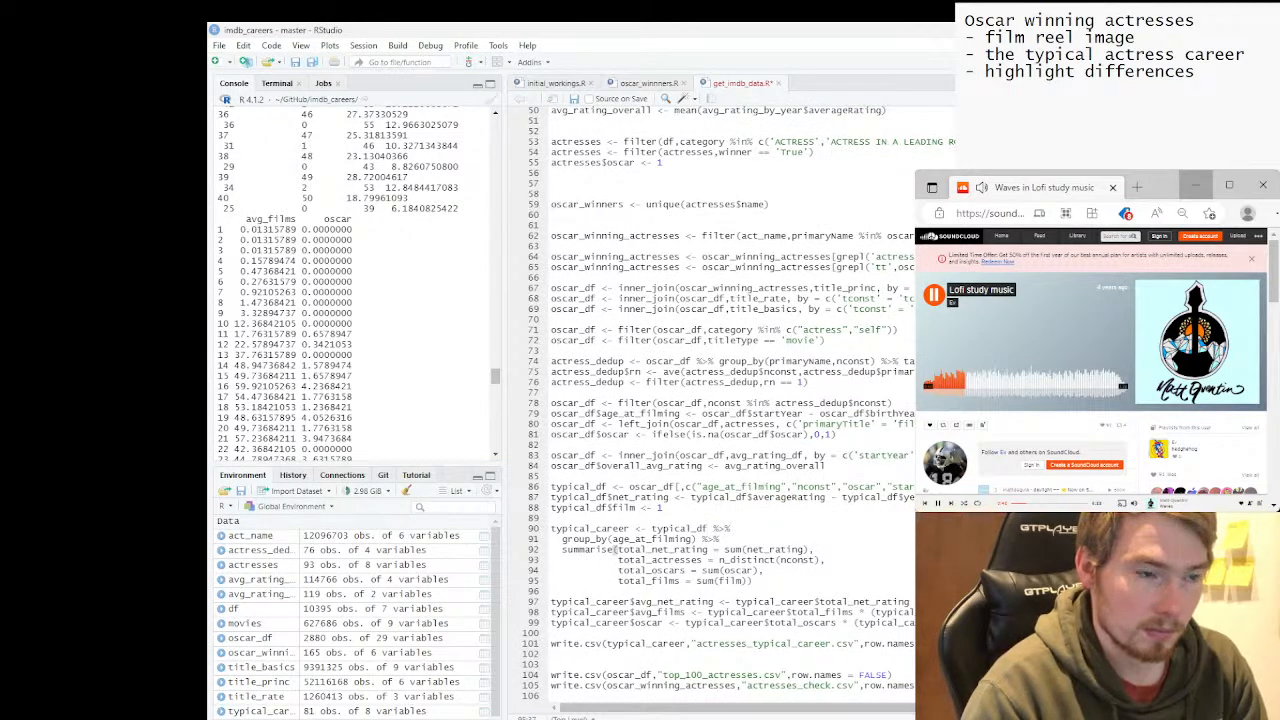
click(698, 581)
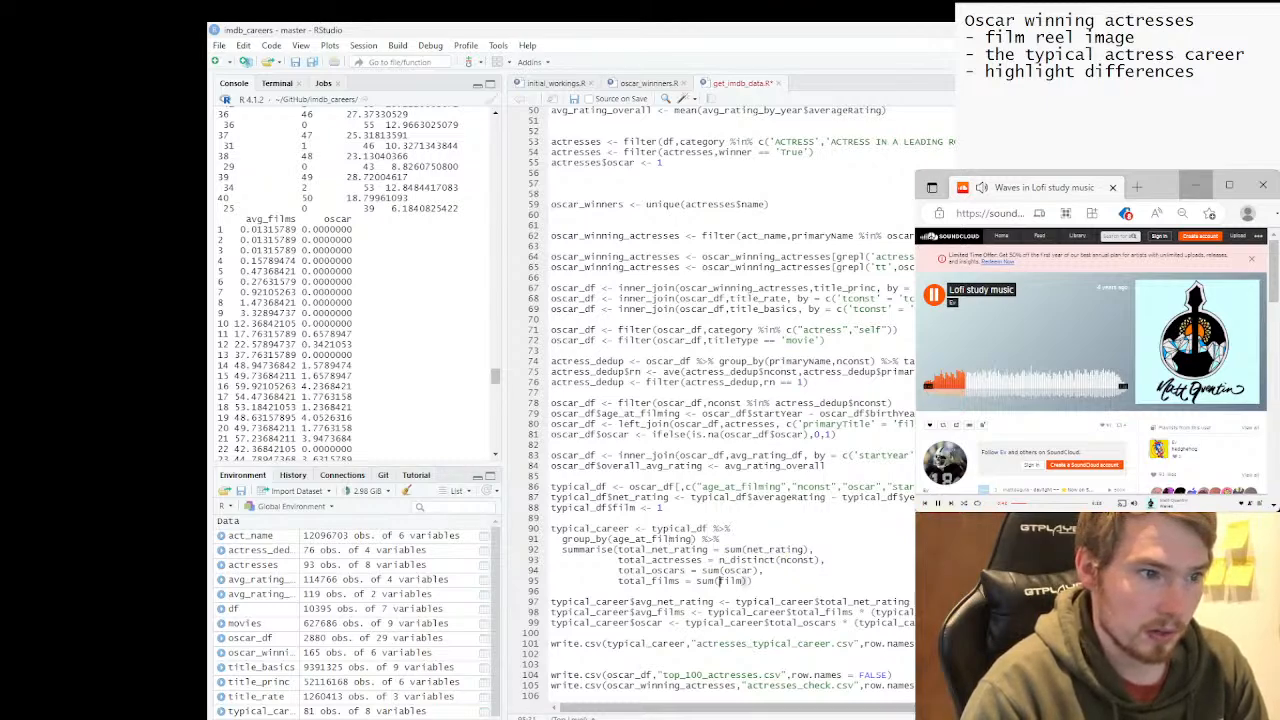
click(682, 612)
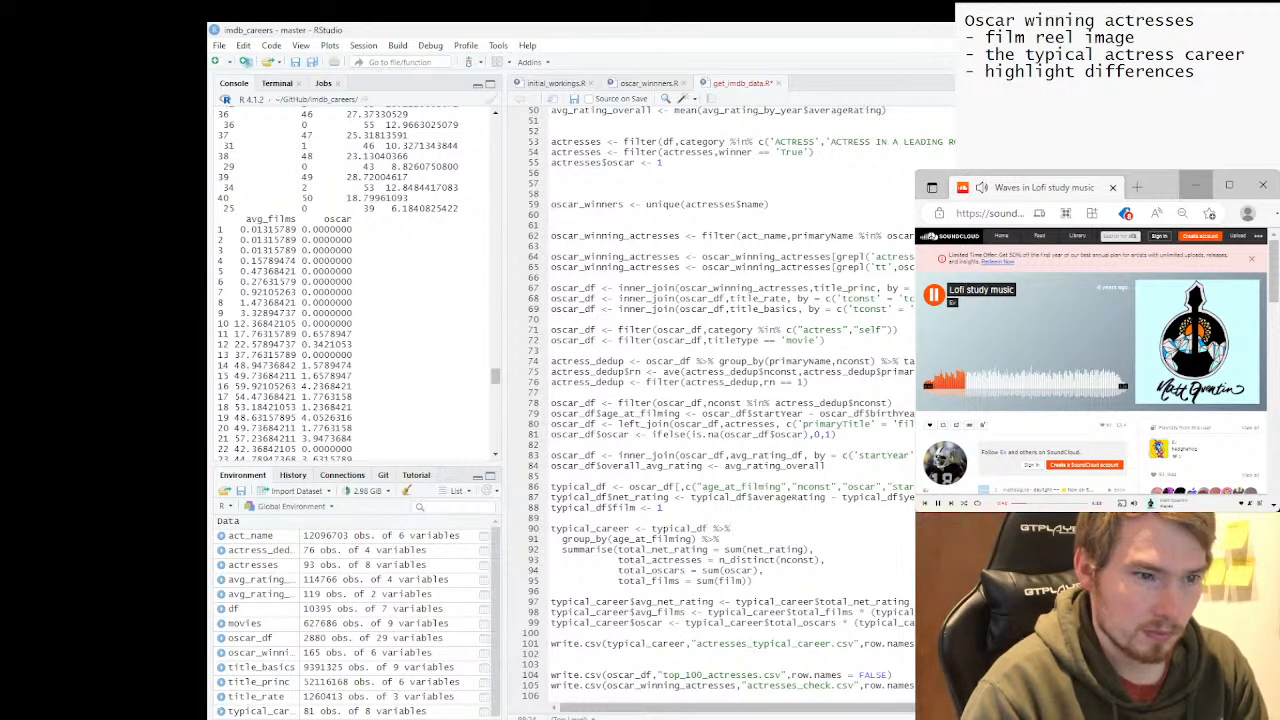
Run head() in the console on the avg_films expression, typical_career$total_films * (typical_career$total_actresses / 76).
drag(708, 612, 914, 612)
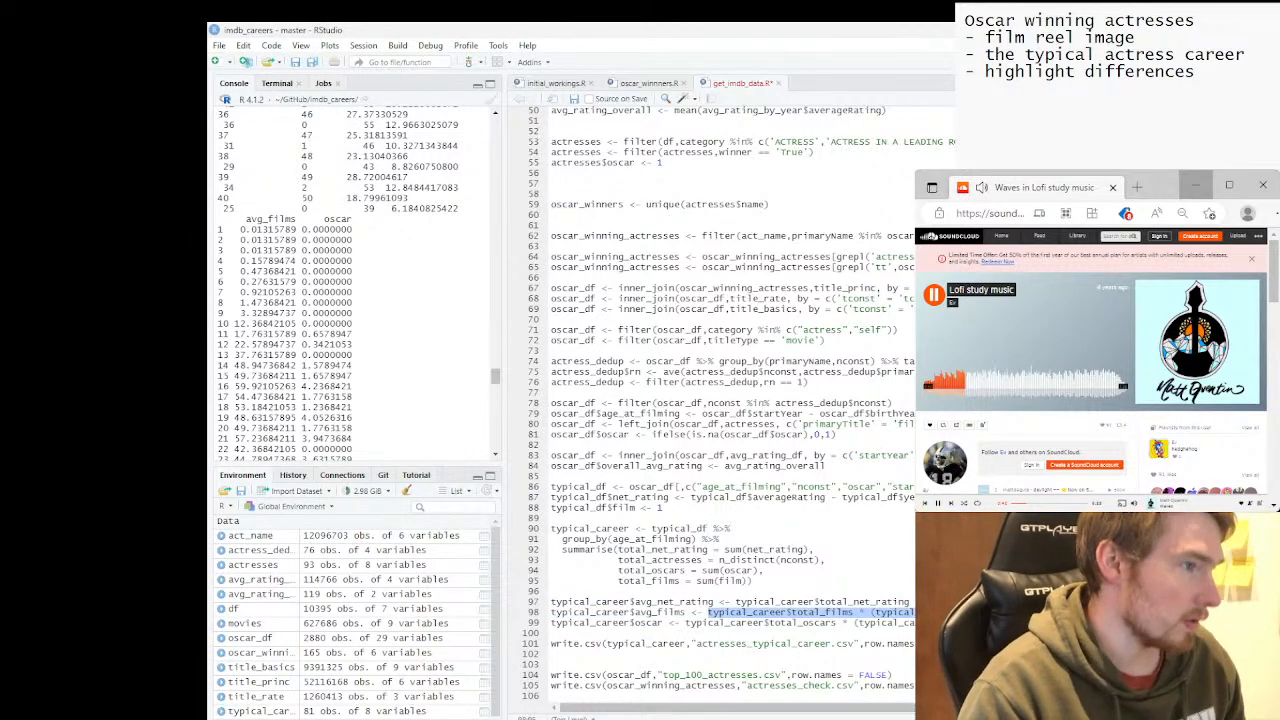
key(ctrl+Return)
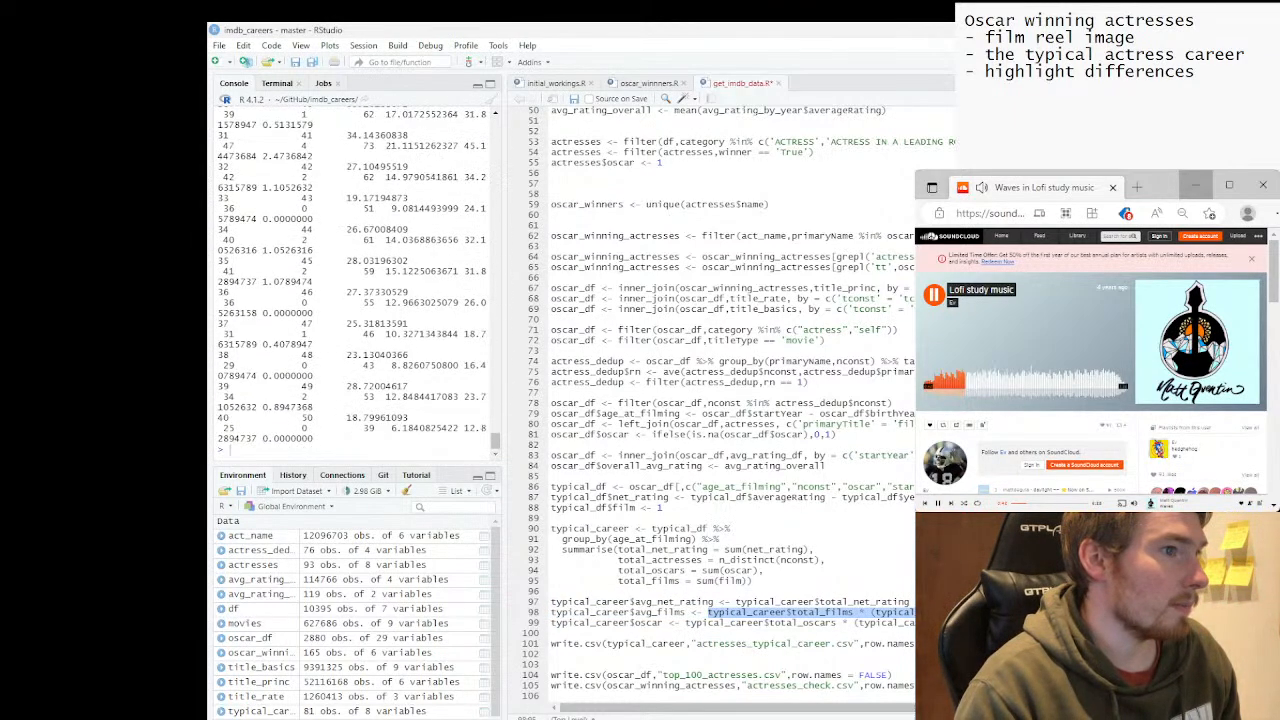
text(head()
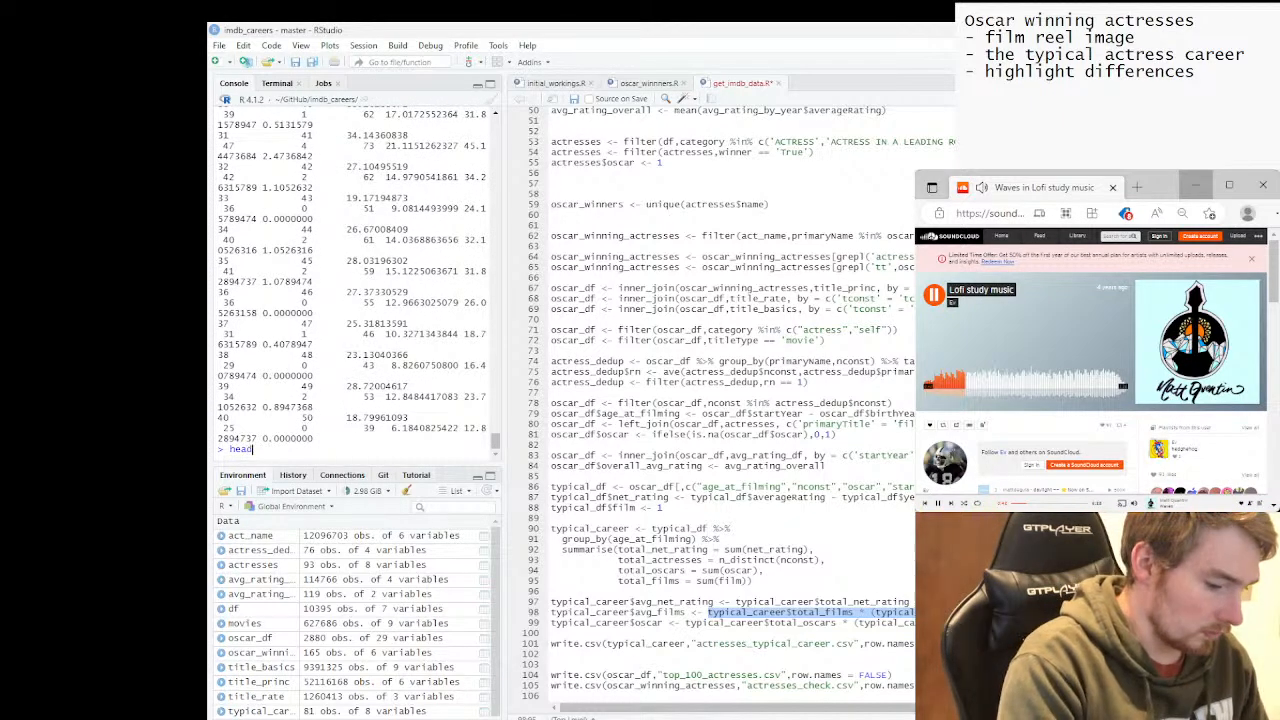
text(typical_career$total_films * (typical_career$total_actresses / 76))
key(Return)
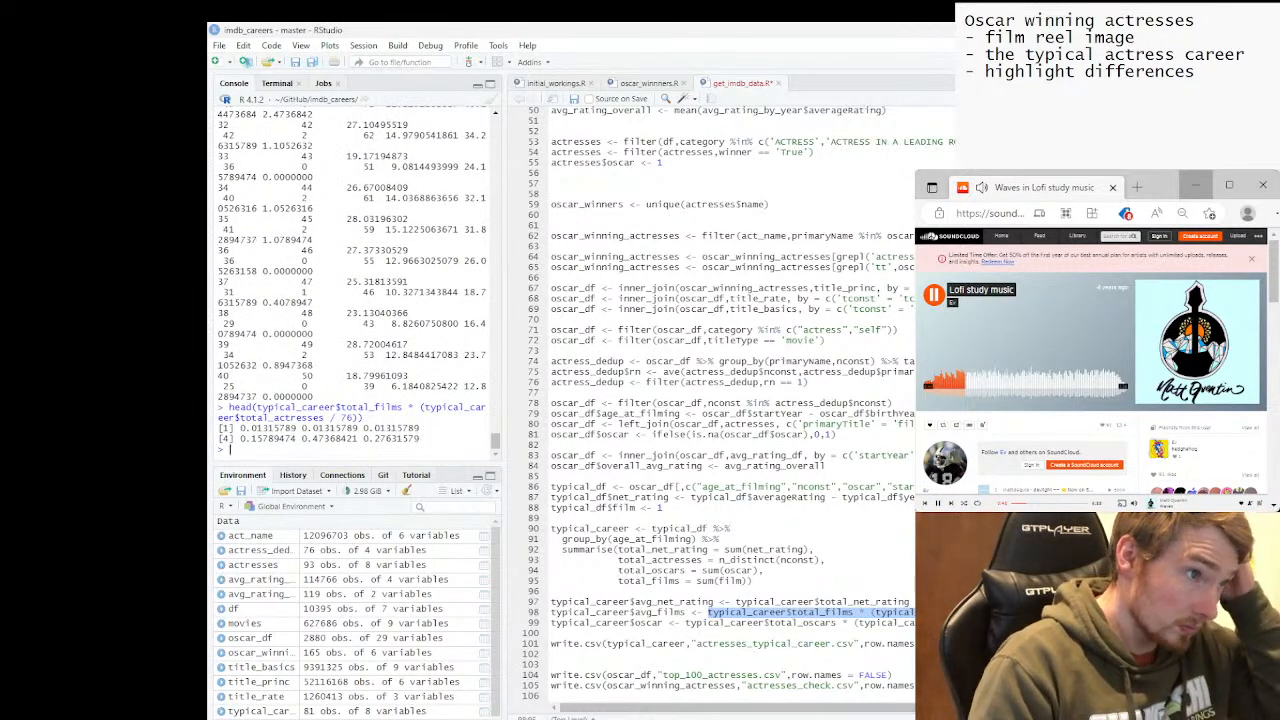
Rerun head() on the avg_films expression with a limit of 20 values.
key(Up)
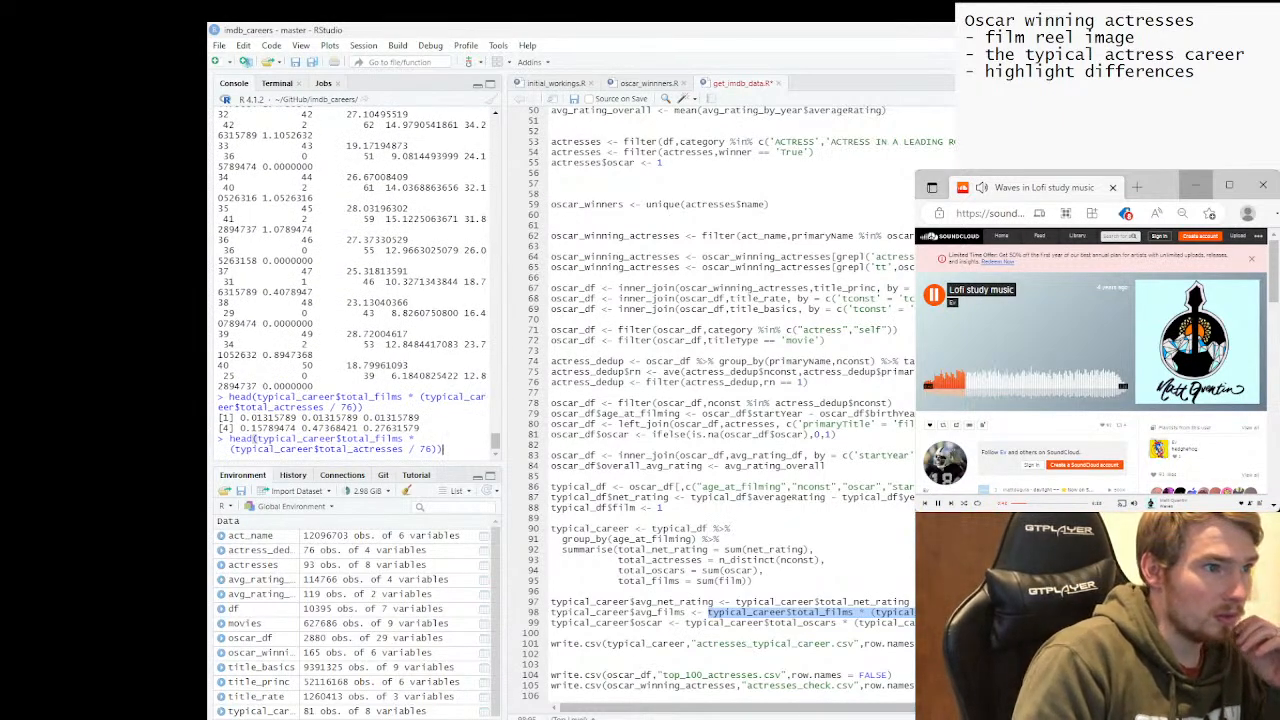
key(Left)
text(,20)
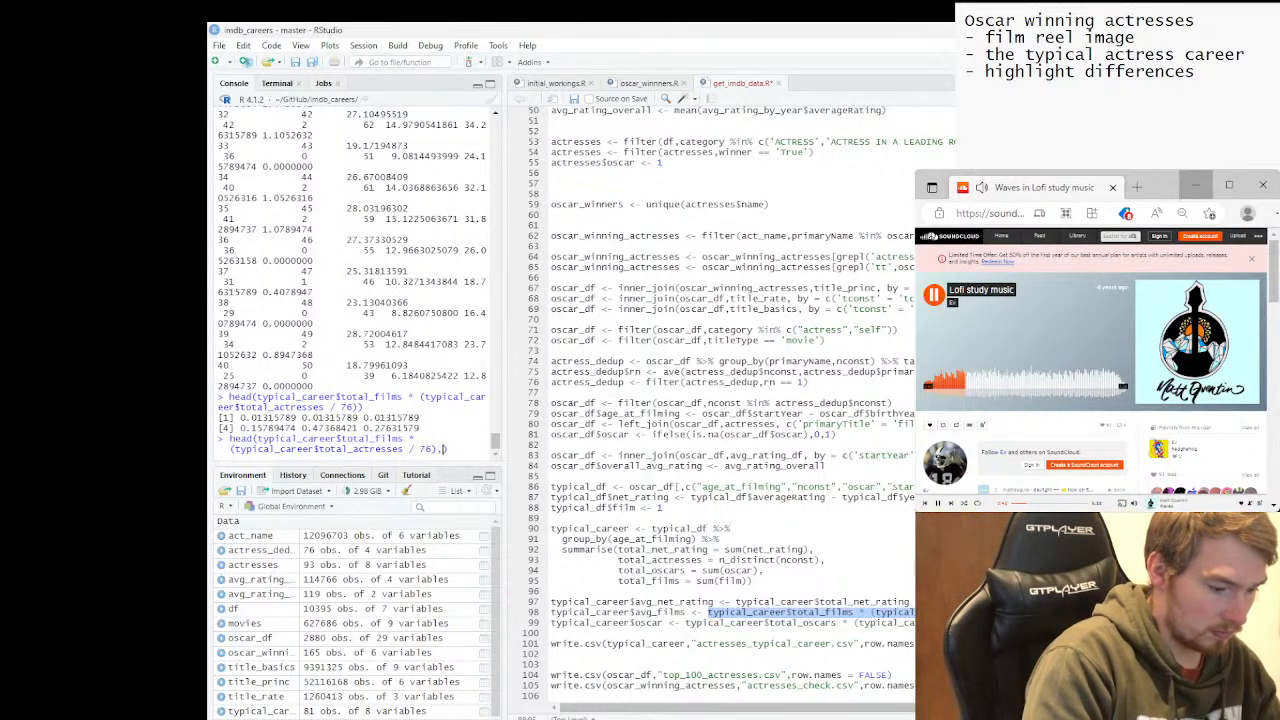
key(Return)
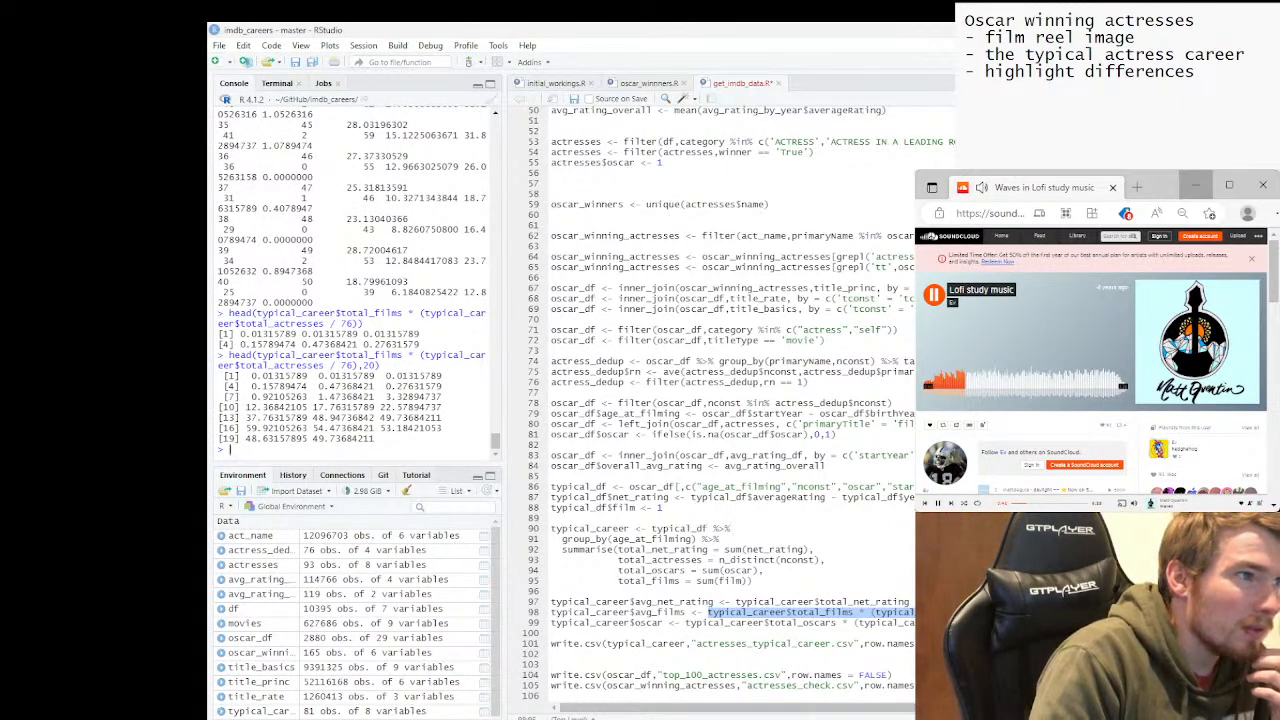
Print the first 20 values of typical_career$total_actresses in the console.
drag(256, 355, 403, 355)
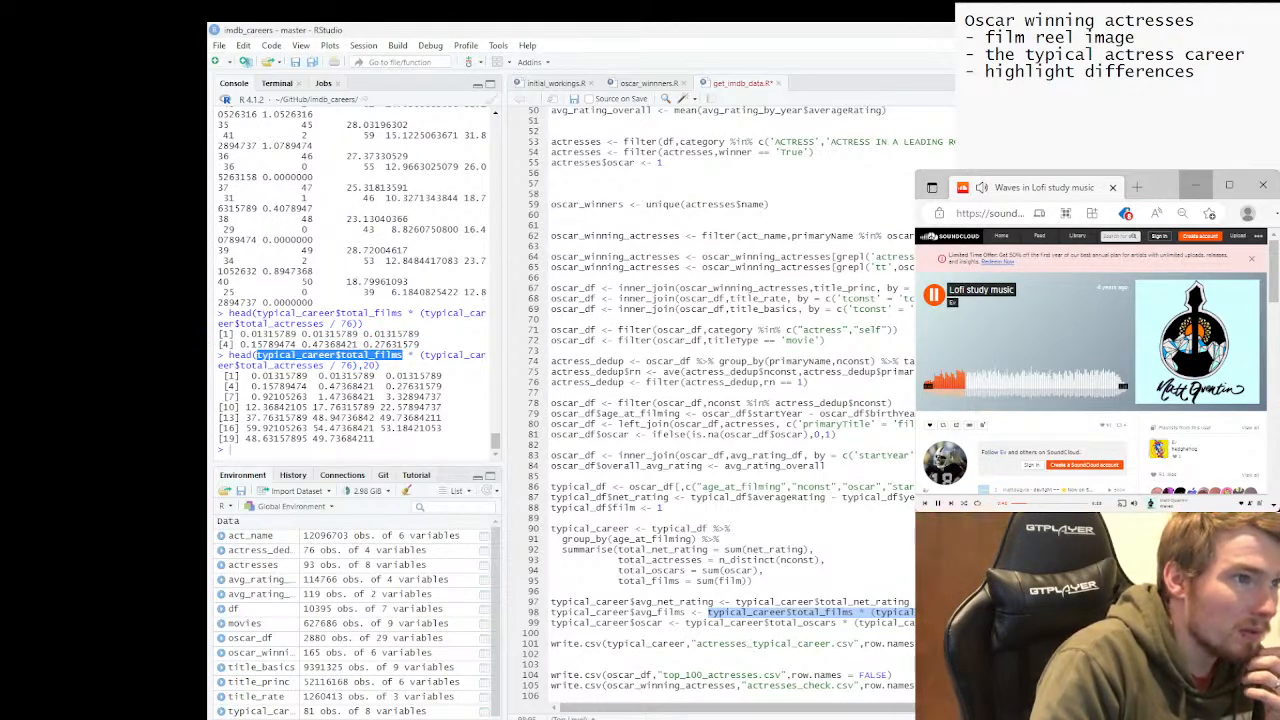
drag(424, 355, 325, 365)
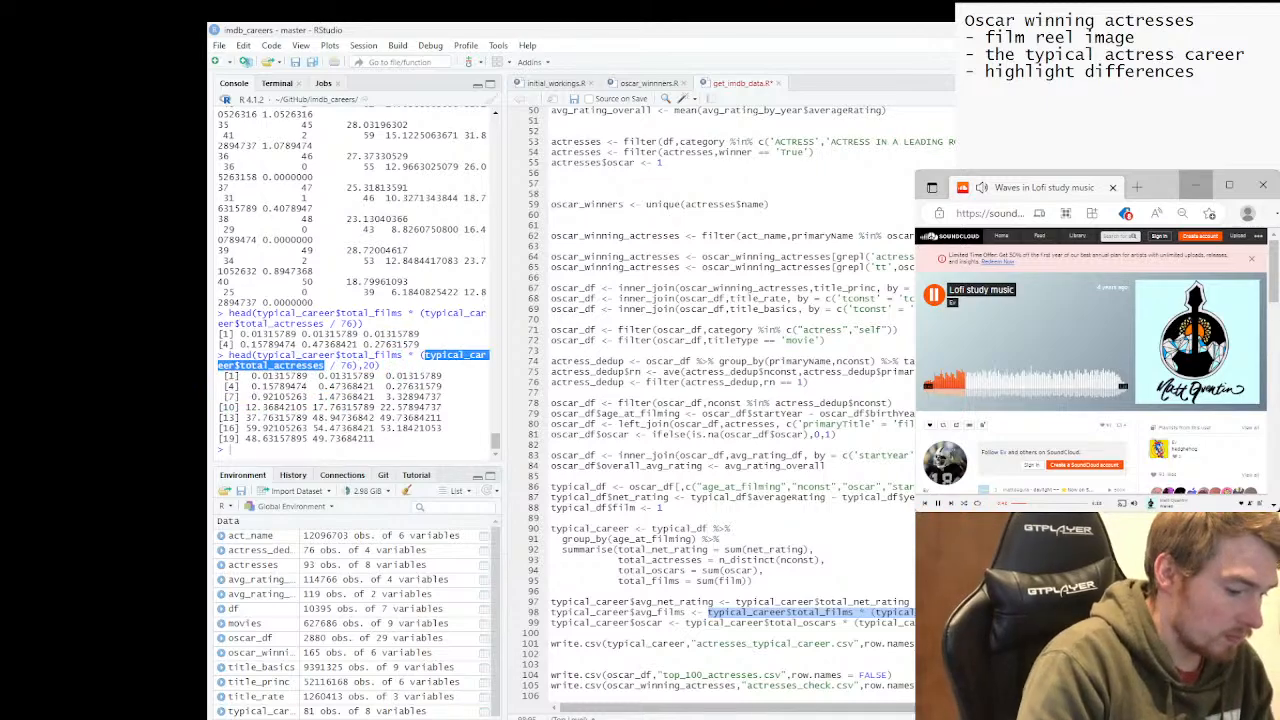
text(head()
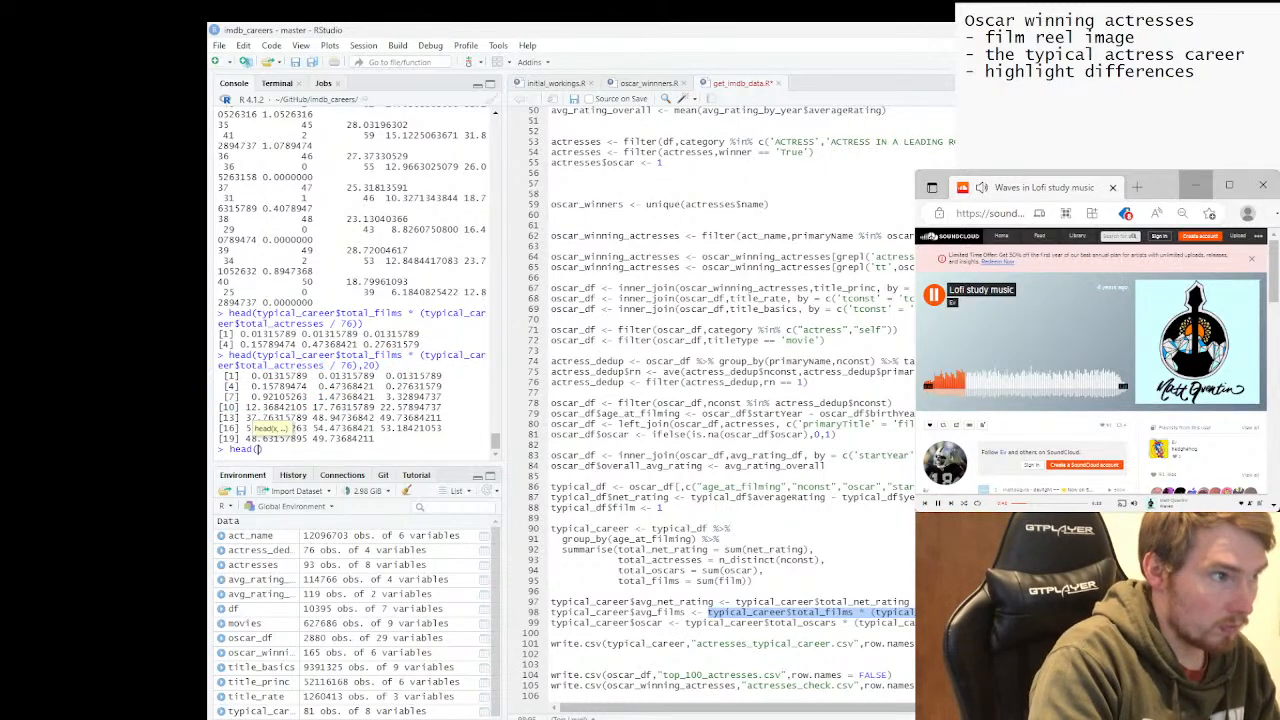
text(typical_career$total_actresses)
text(,20)
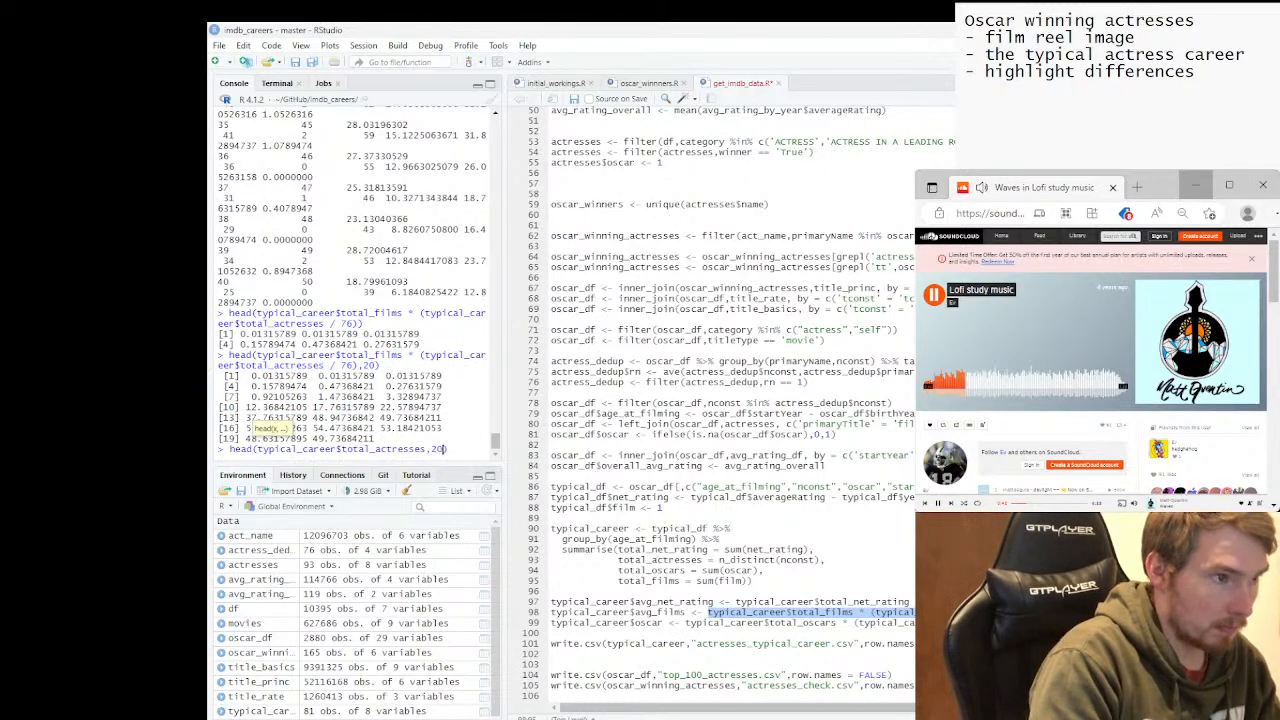
key(Return)
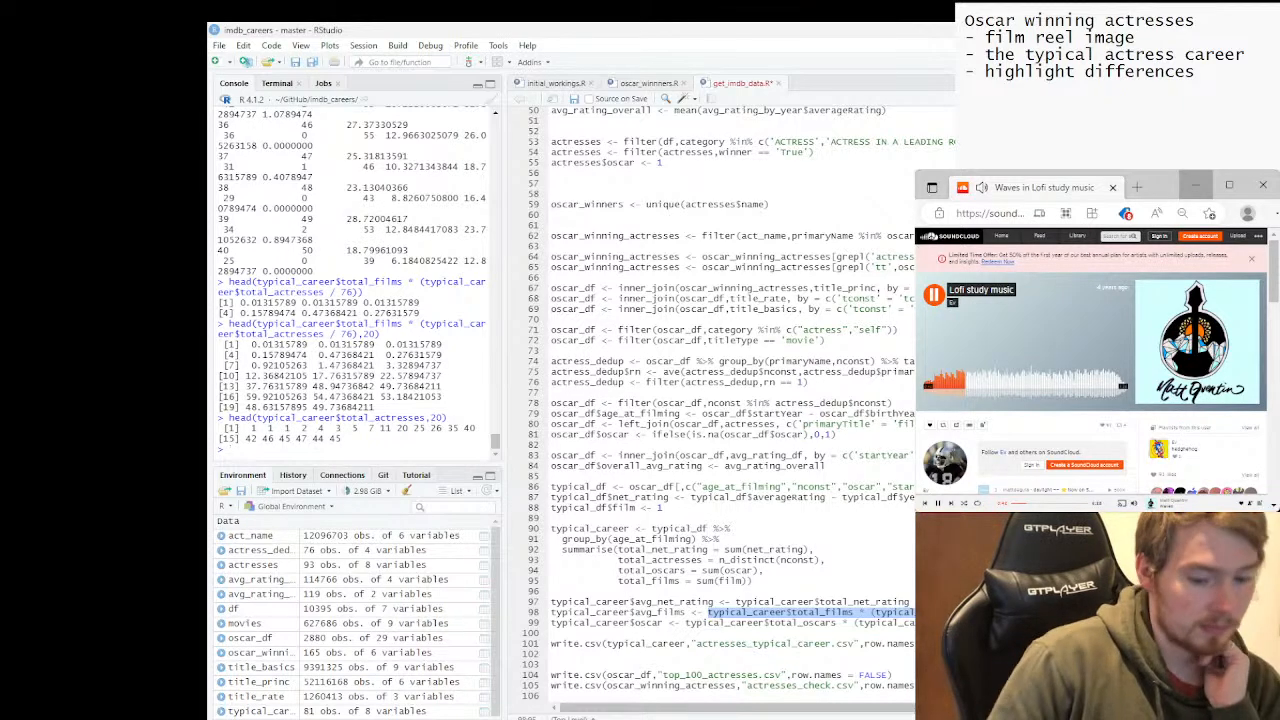
Print the first 20 values of typical_career$total_actresses/76 in the console and inspect the output.
key(Up)
key(Left)
key(Left)
key(Left)
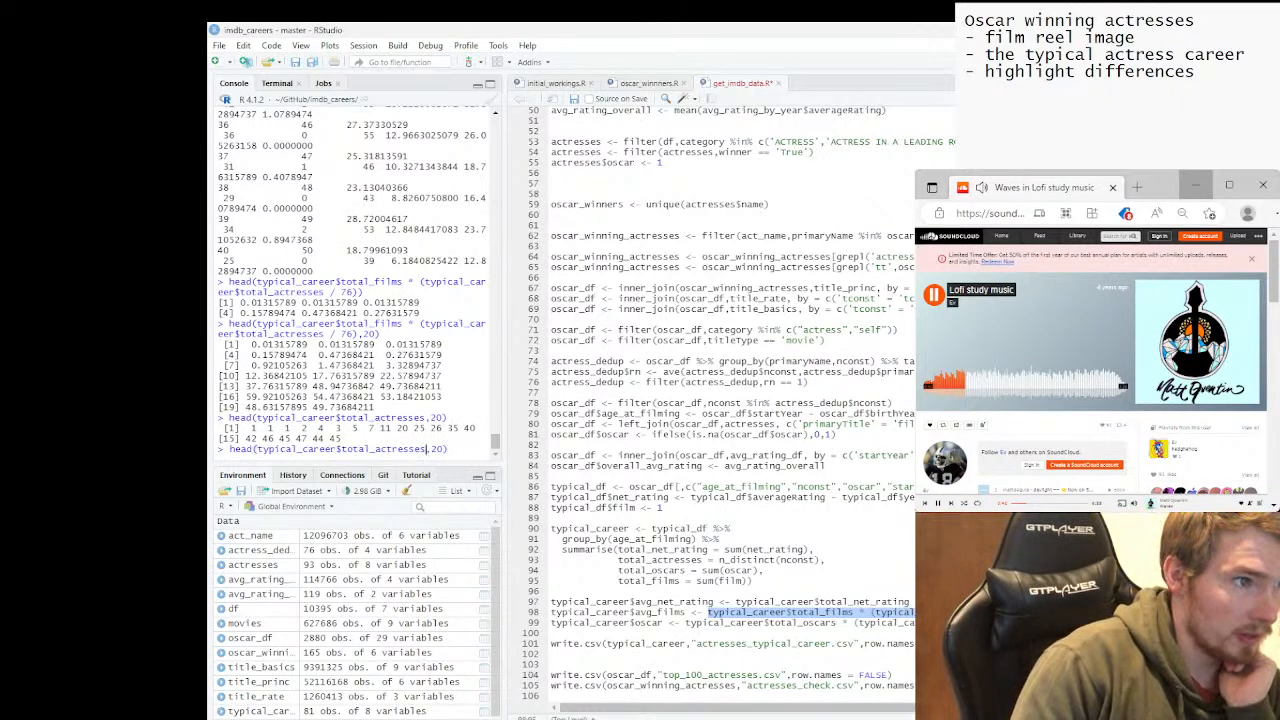
text(/76)
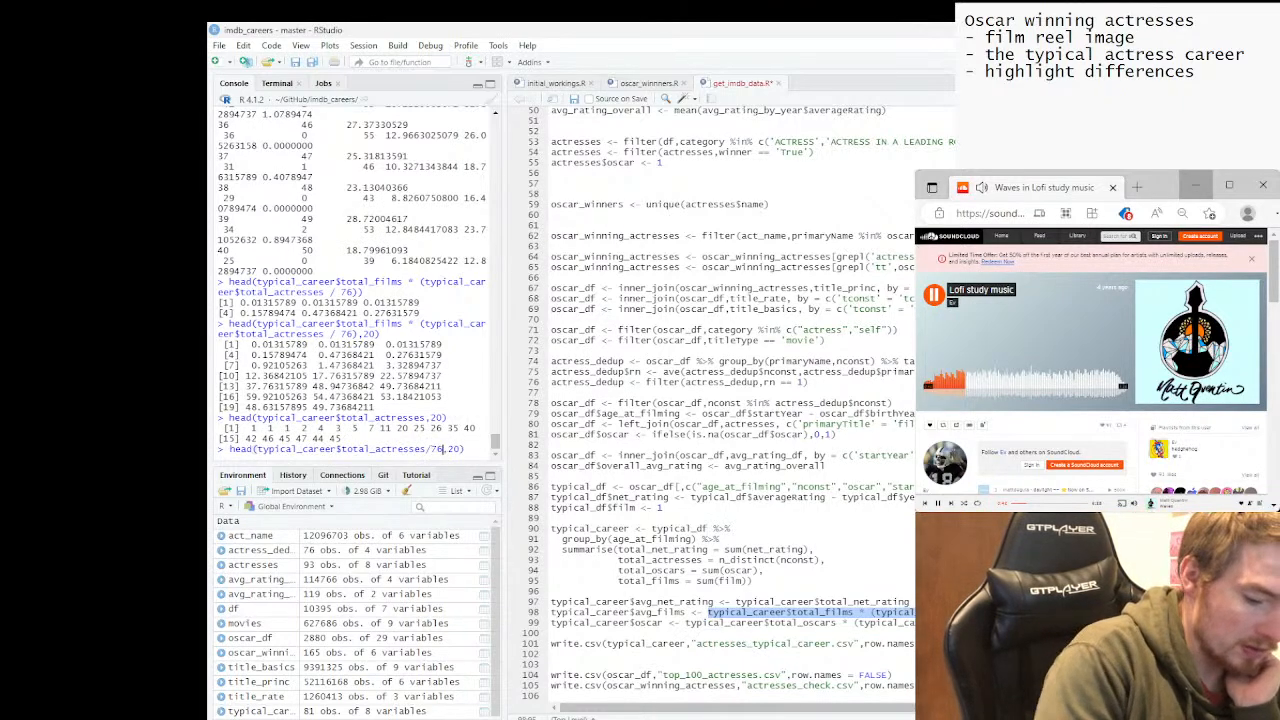
key(Return)
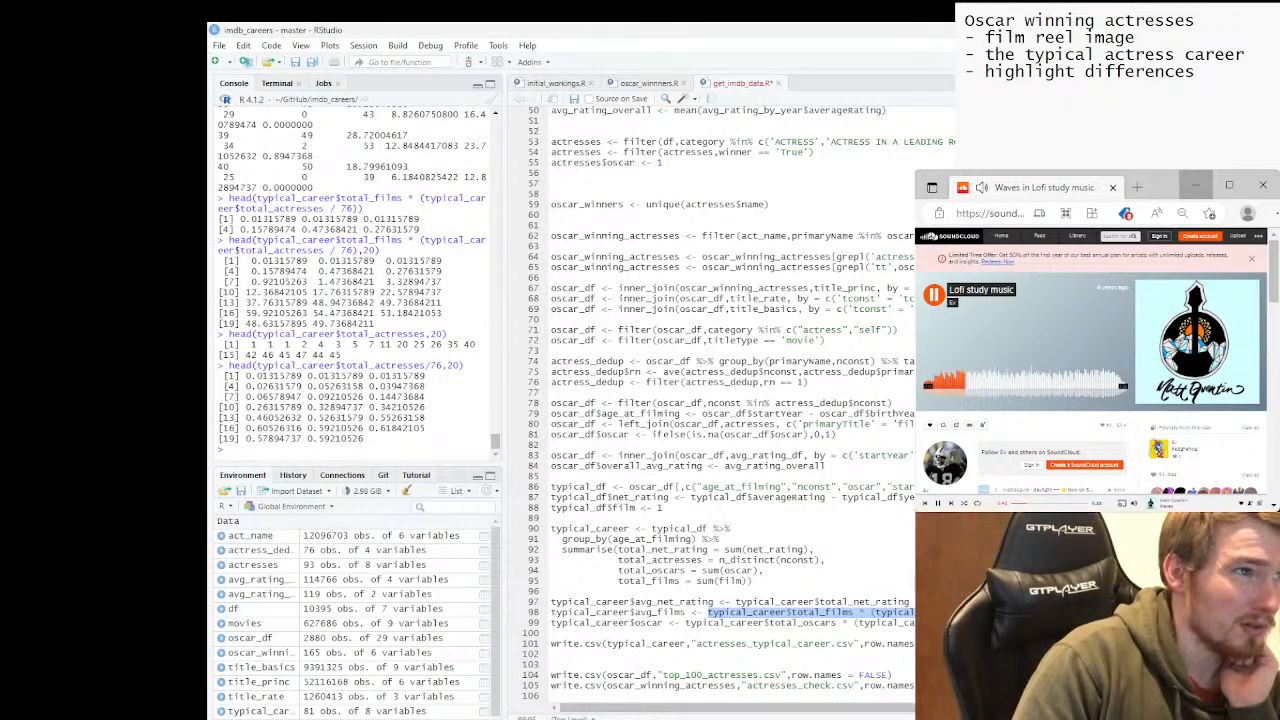
key(Up)
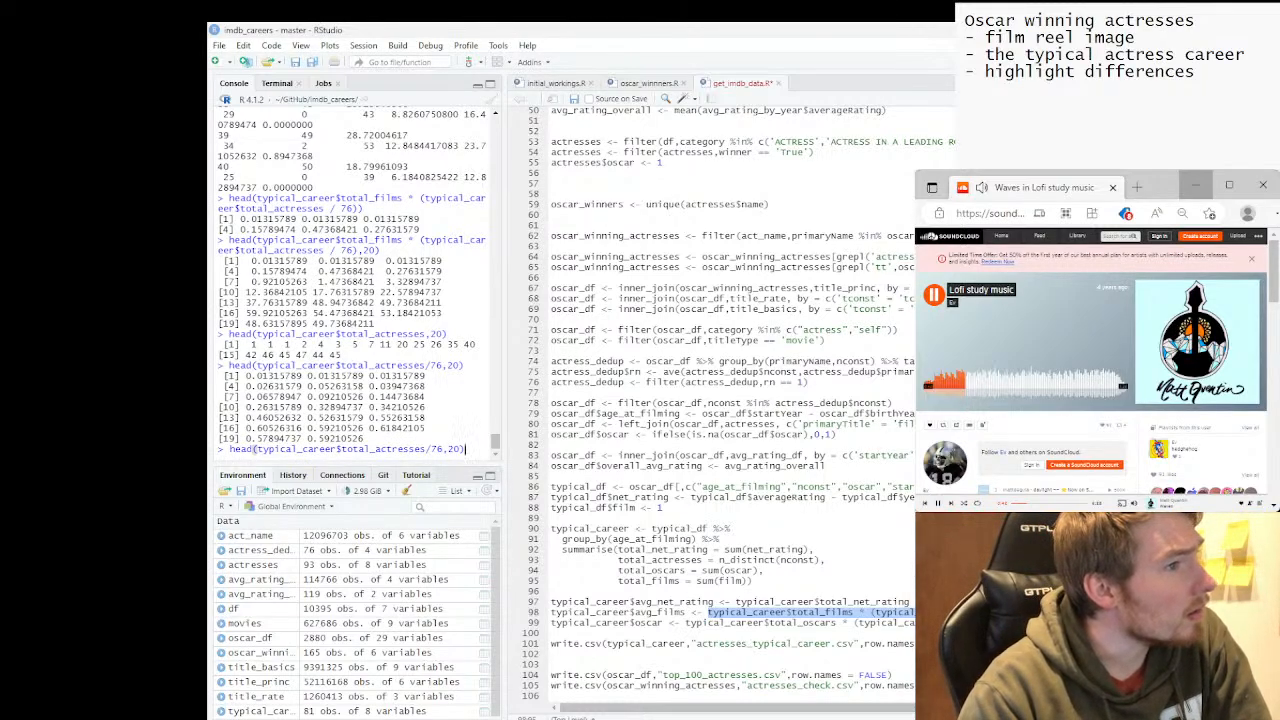
mouse_move(324, 438)
mouse_down()
mouse_move(342, 438)
mouse_move(319, 438)
mouse_up()
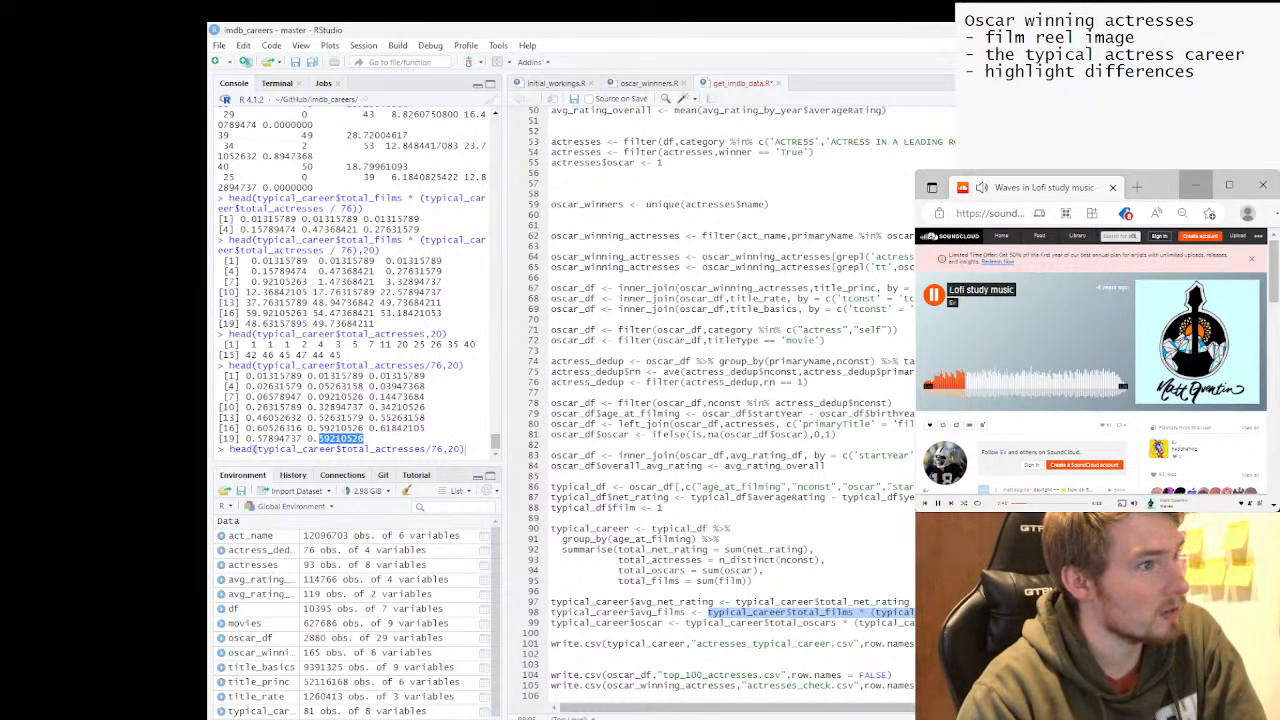
click(320, 438)
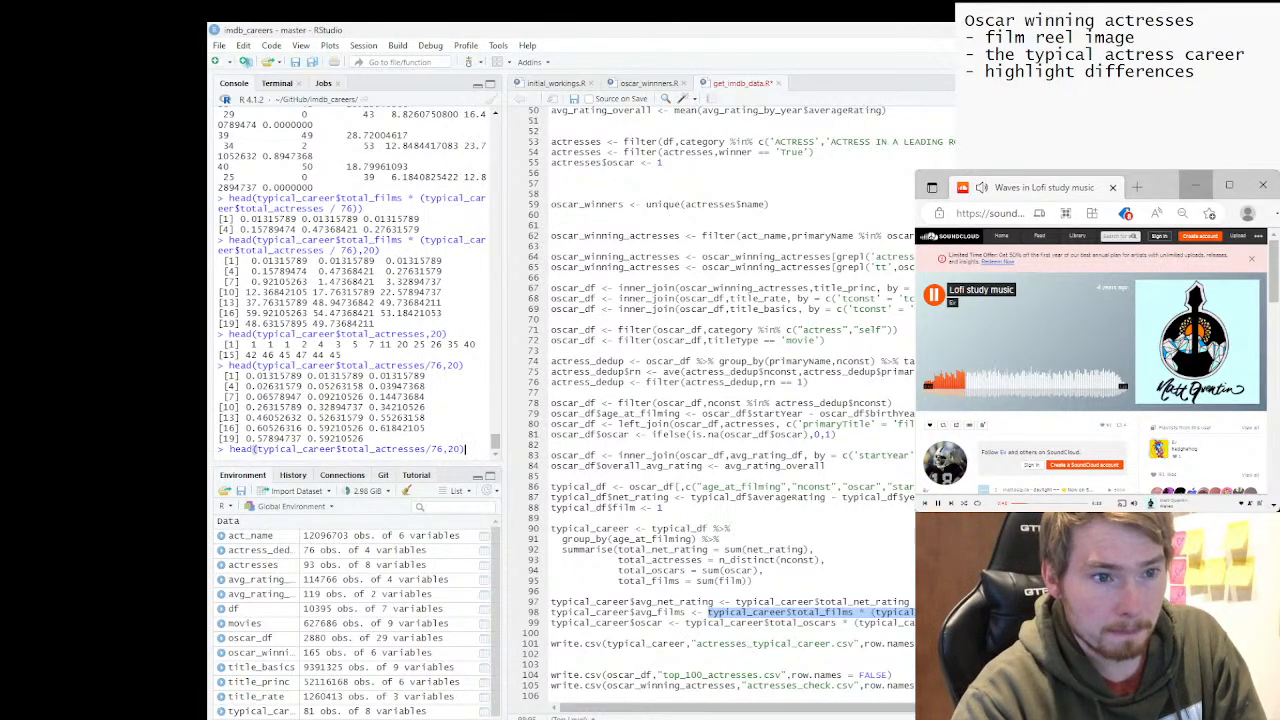
Change the avg_films calculation in get_imdb_data.R to typical_career$total_films / 76.
click(828, 560)
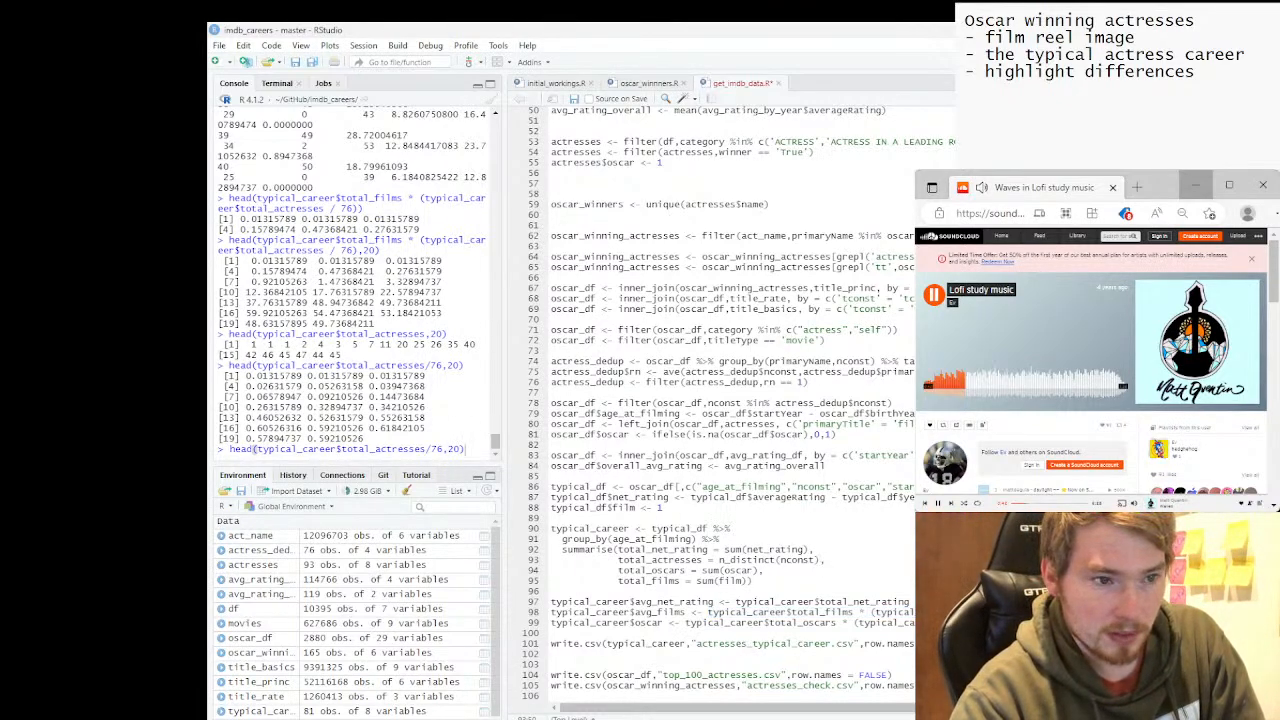
drag(860, 612, 905, 614)
key(BackSpace)
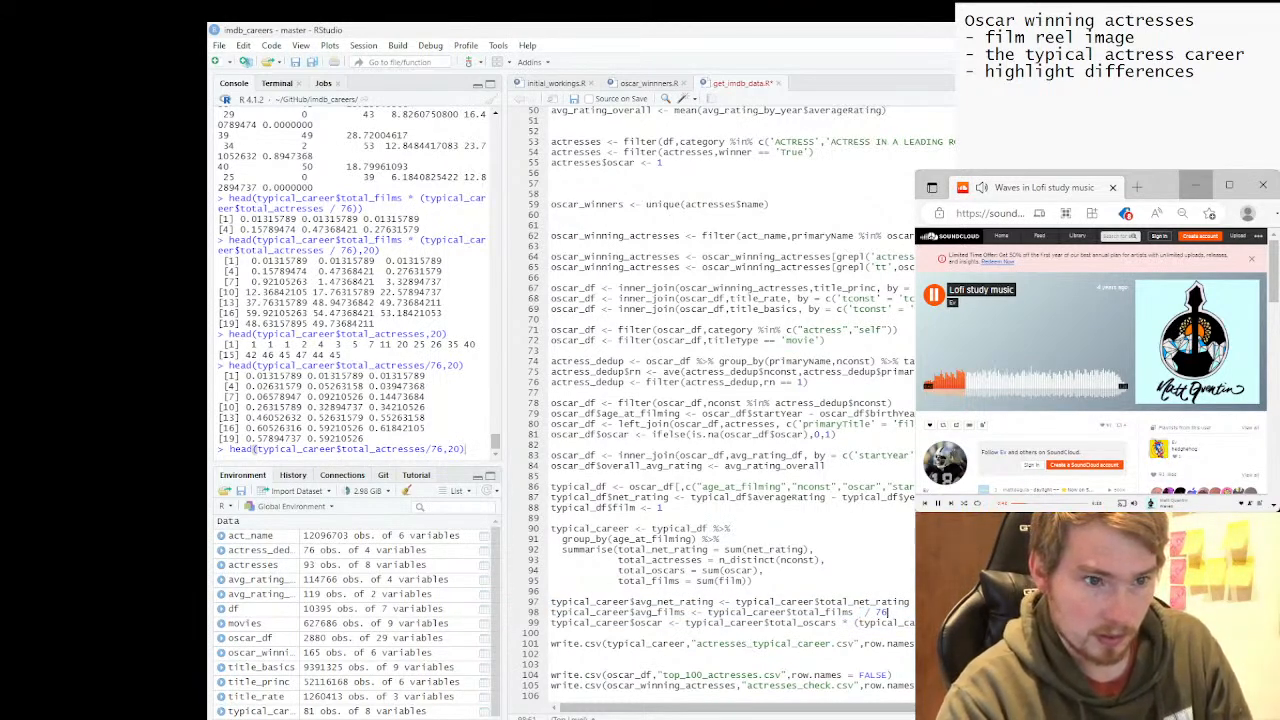
Simplify the avg_net_rating and oscar calculations to total_net_rating / 76 and total_oscars / 76, removing the total_actresses weighting.
mouse_move(914, 602)
mouse_down()
mouse_move(920, 592)
mouse_move(915, 602)
mouse_up()
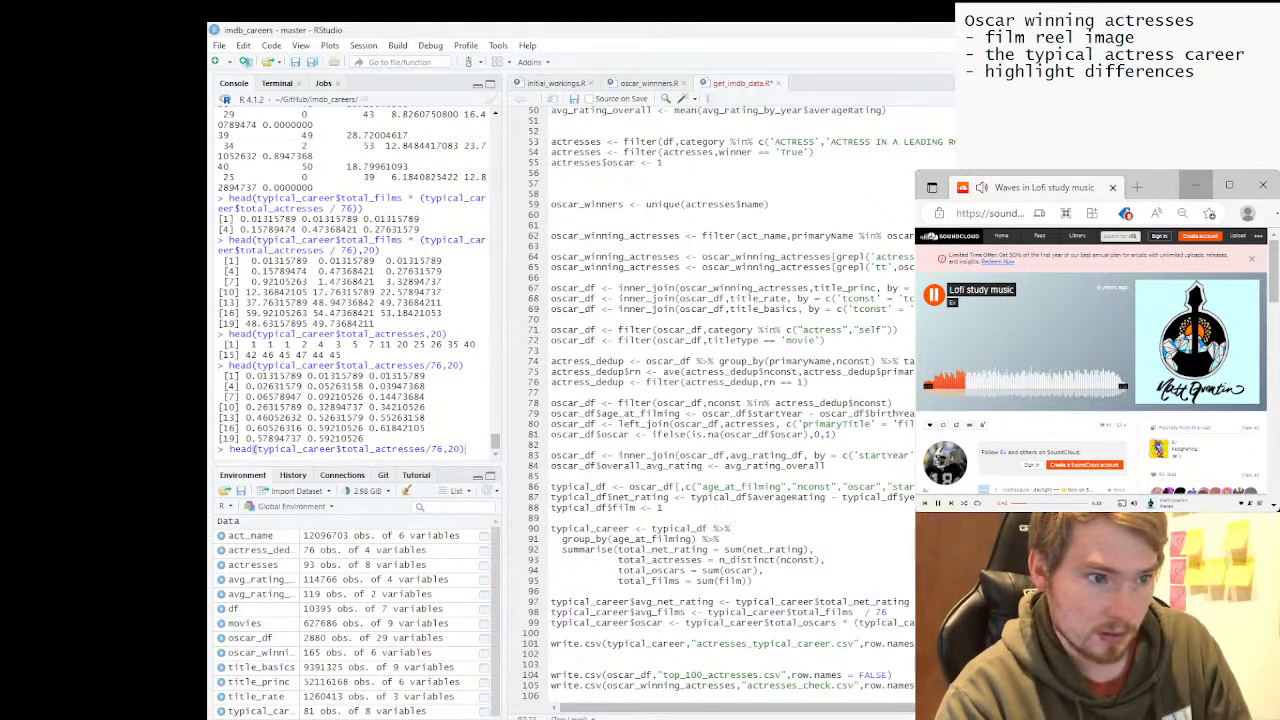
drag(854, 623, 1056, 623)
key(BackSpace)
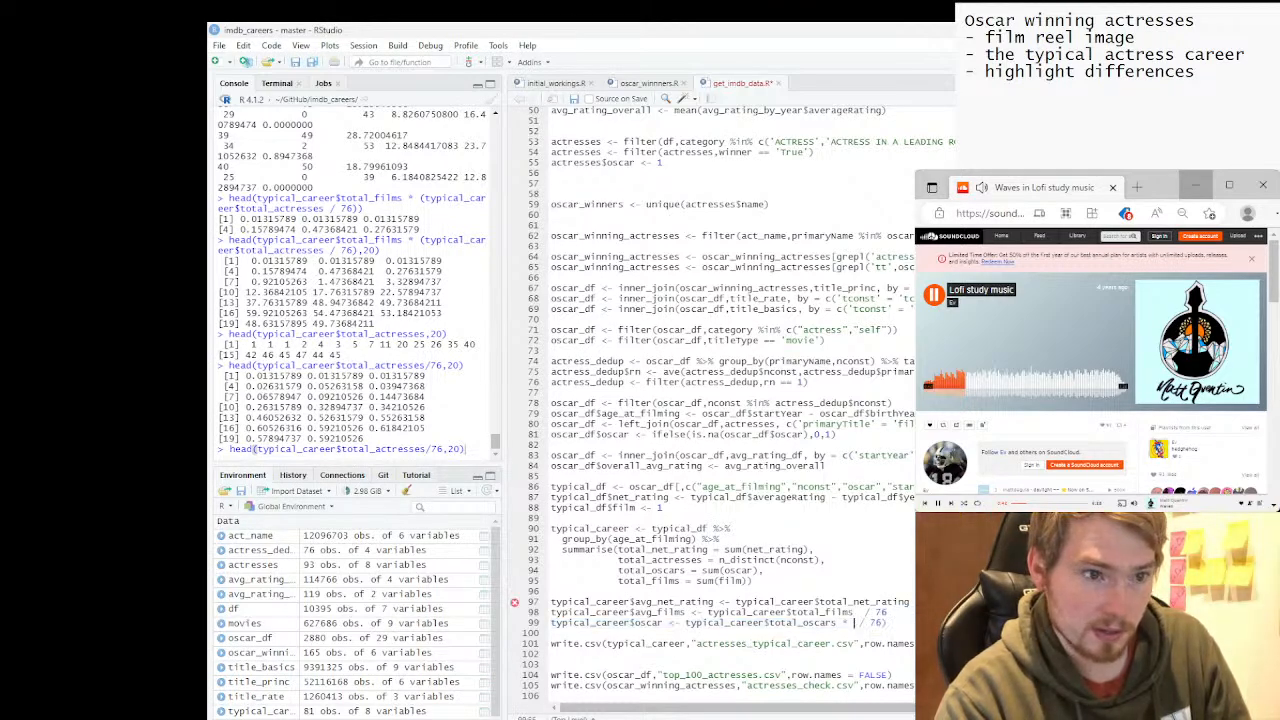
key(End)
key(BackSpace)
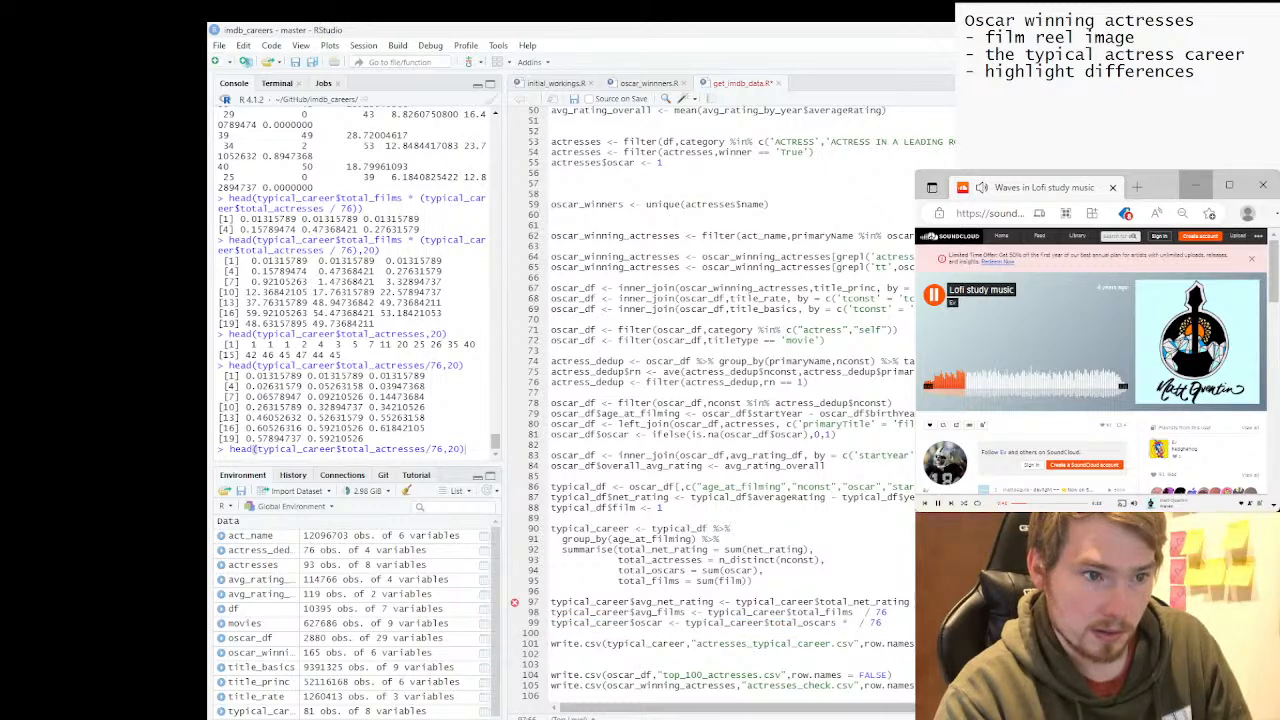
key(BackSpace)
key(BackSpace)
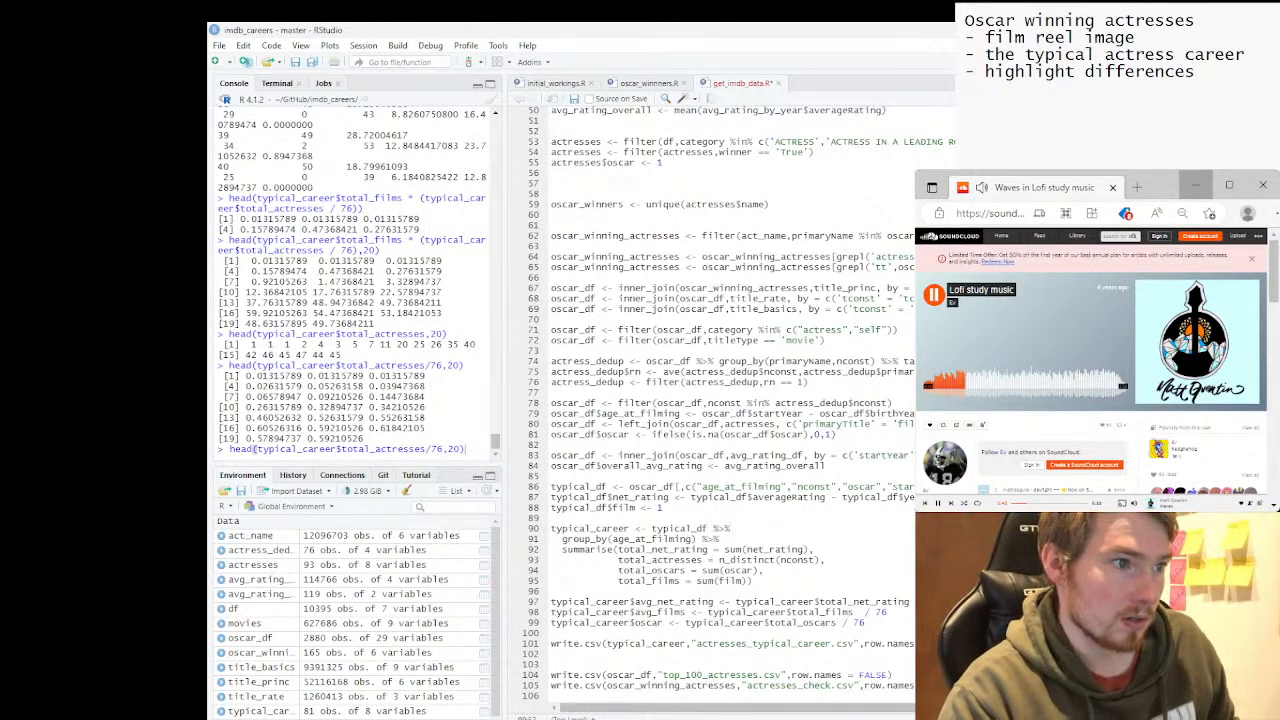
Rerun the typical_df and typical_career code, export typical_career to actresses_typical_career.csv, and clear the leftover console command.
drag(551, 486, 866, 622)
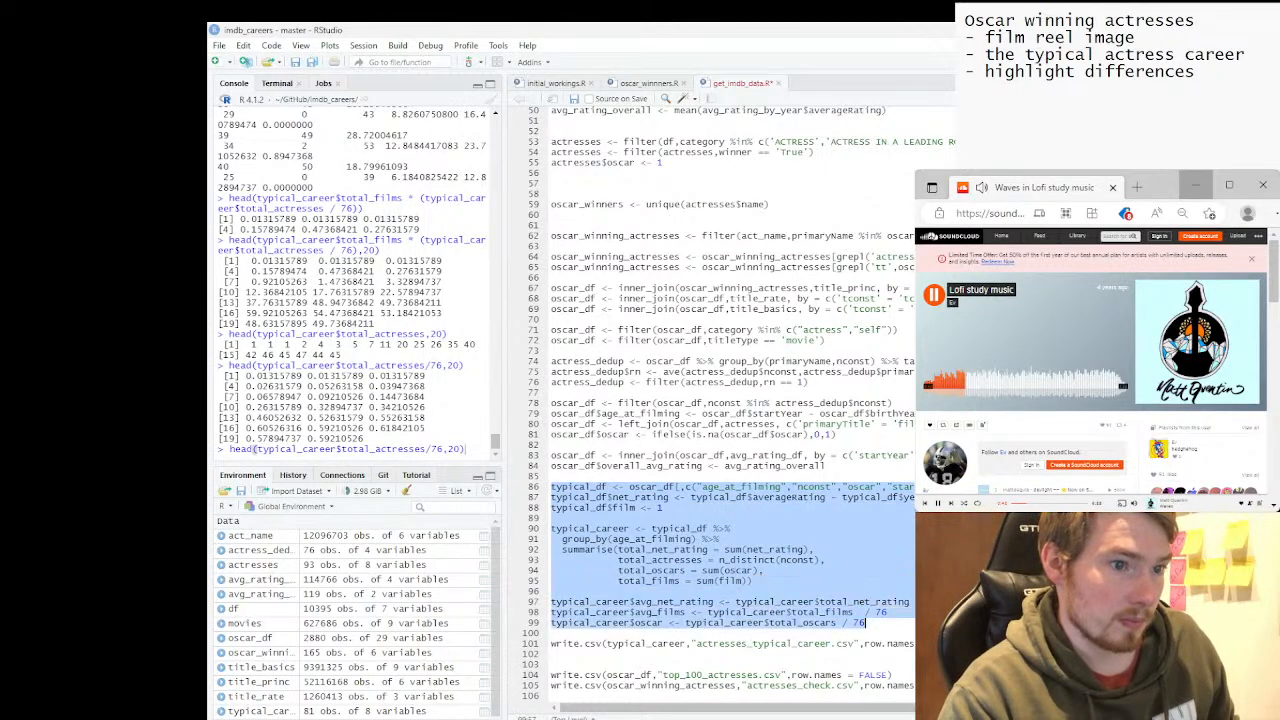
key(ctrl+Return)
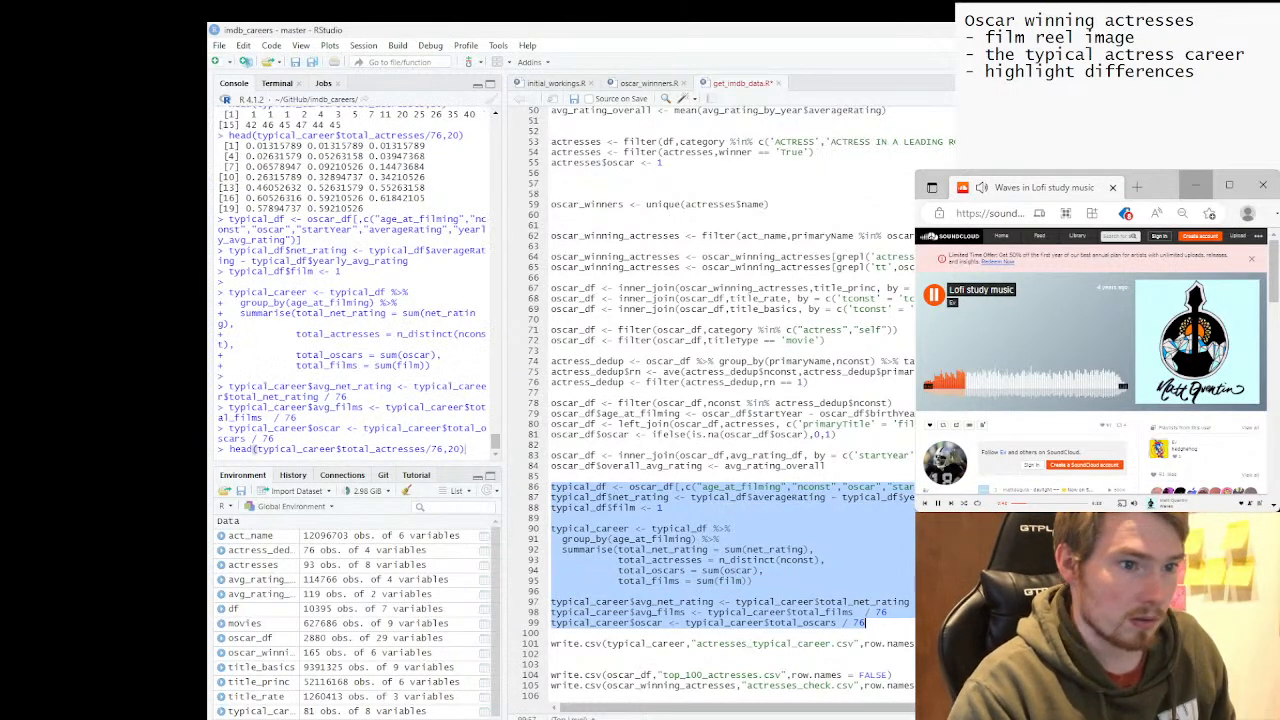
drag(965, 644, 551, 643)
key(ctrl+Return)
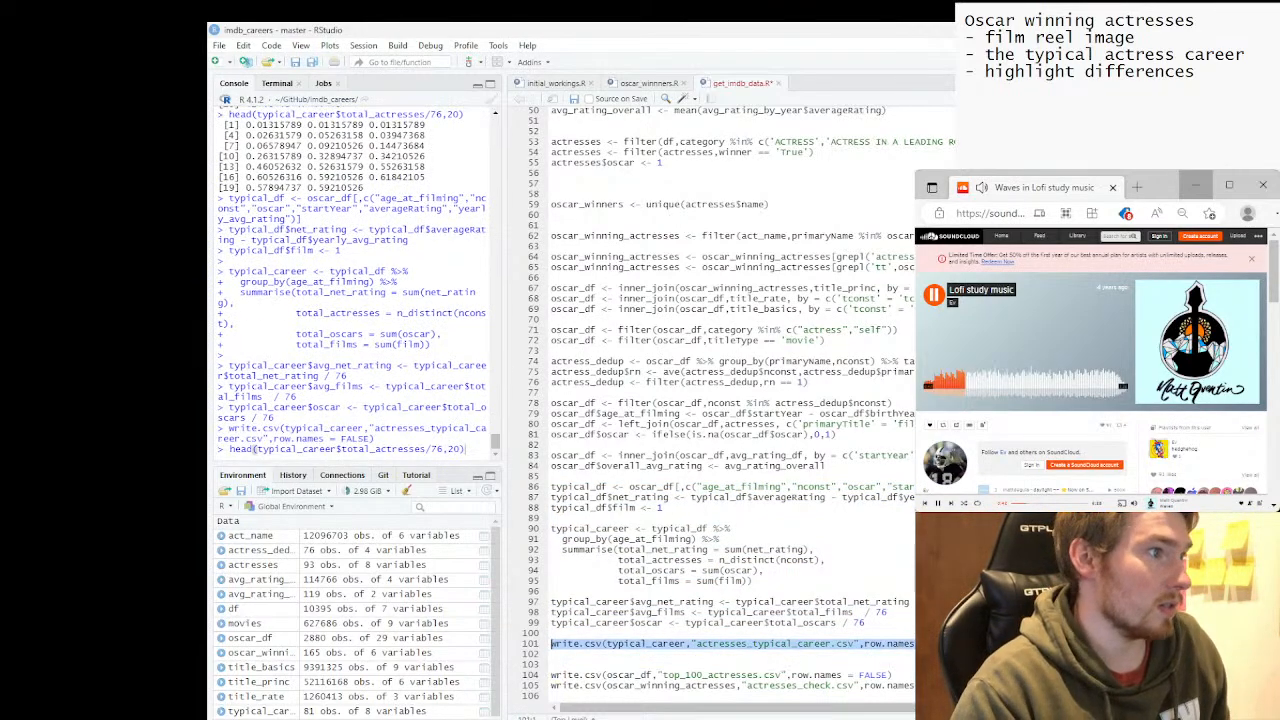
key(shift+Home)
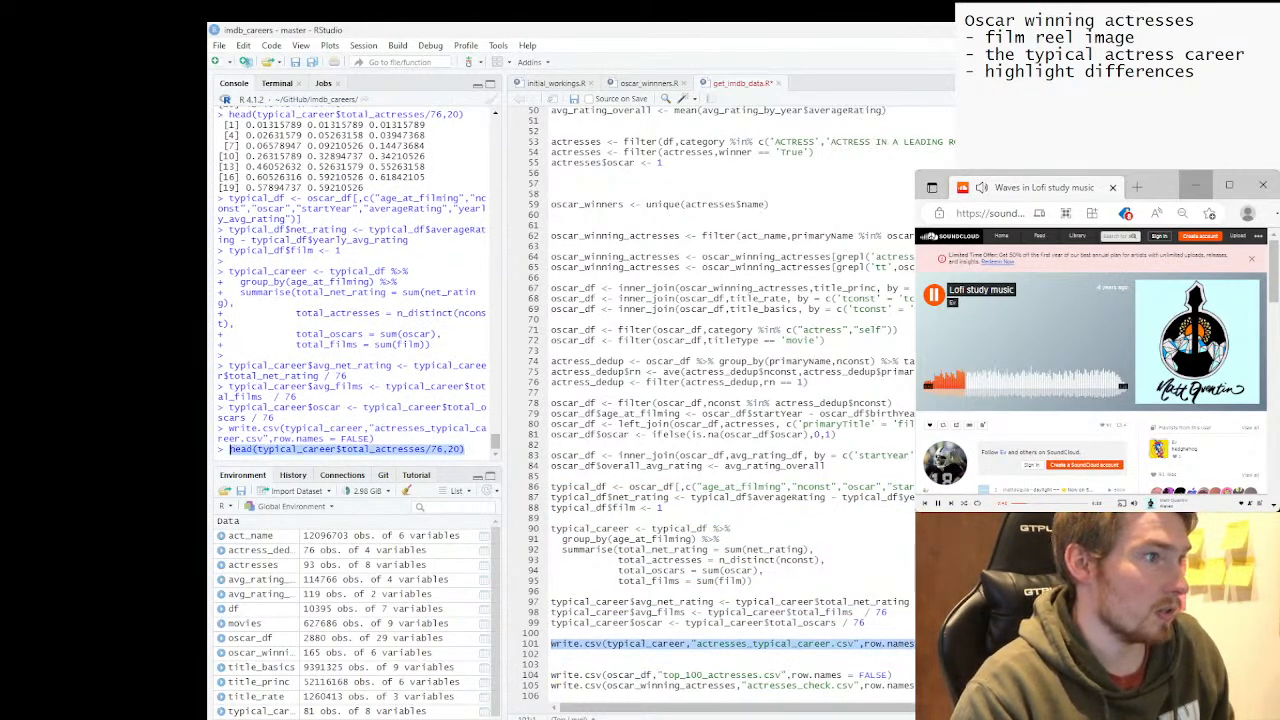
key(BackSpace)
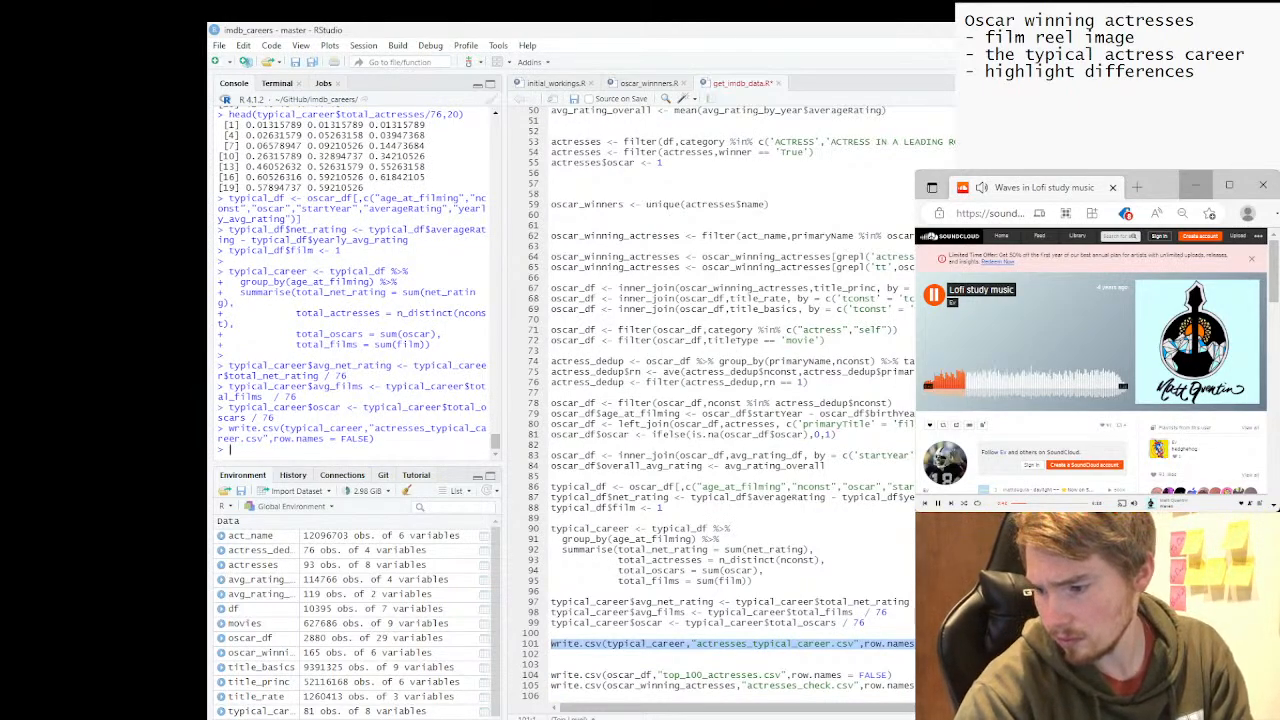
Switch to Tableau, refresh the actresses_typical_career data source and review the updated per-age values in Sheet 19.
key(alt+Tab)
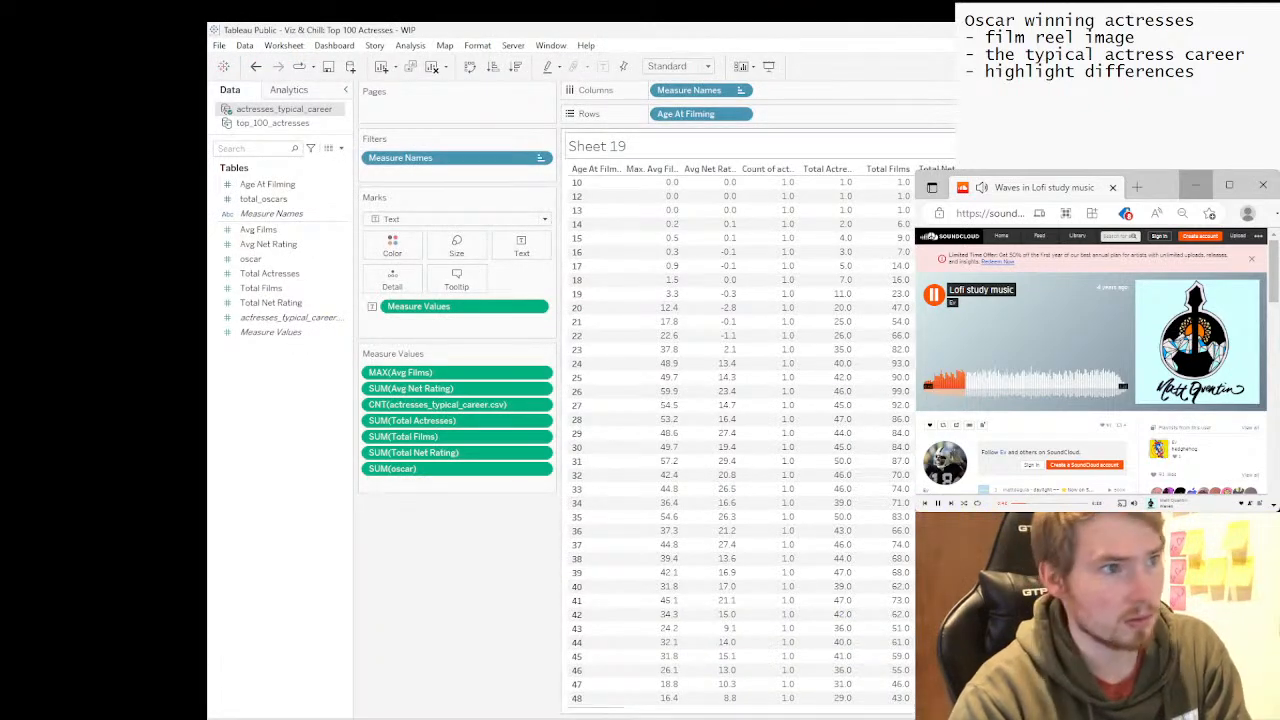
right_click(274, 110)
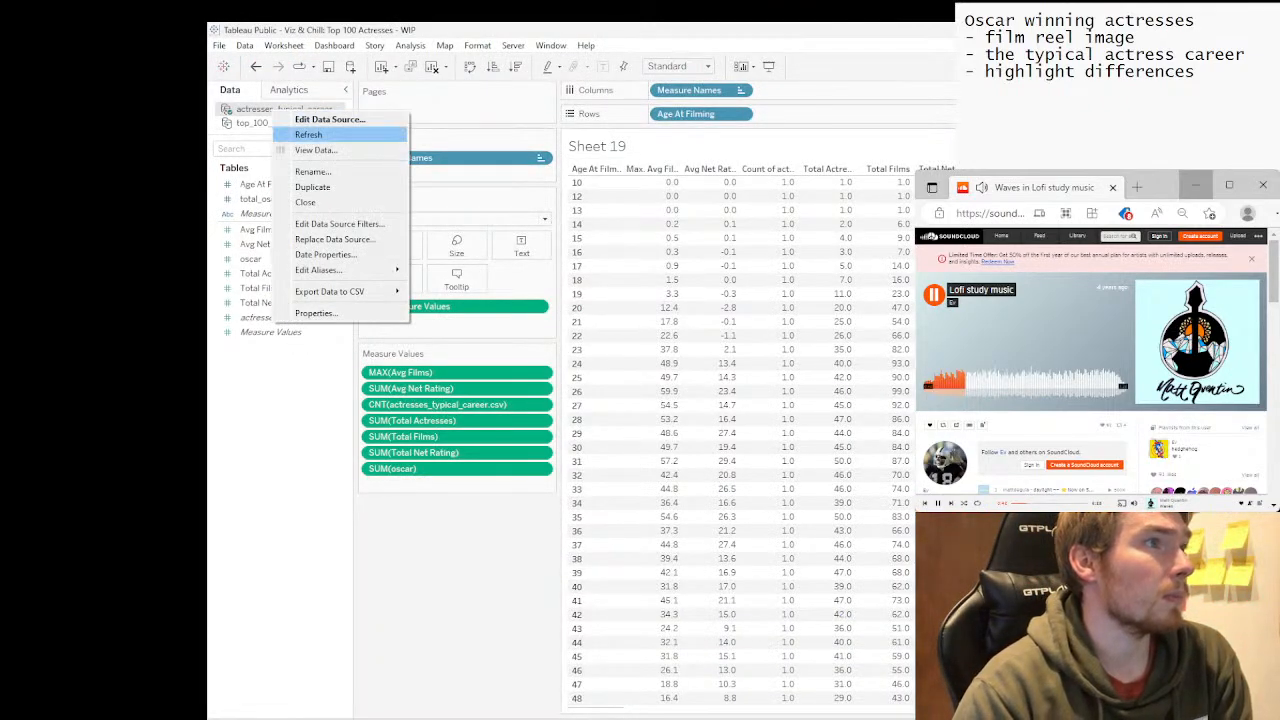
click(300, 134)
key(Return)
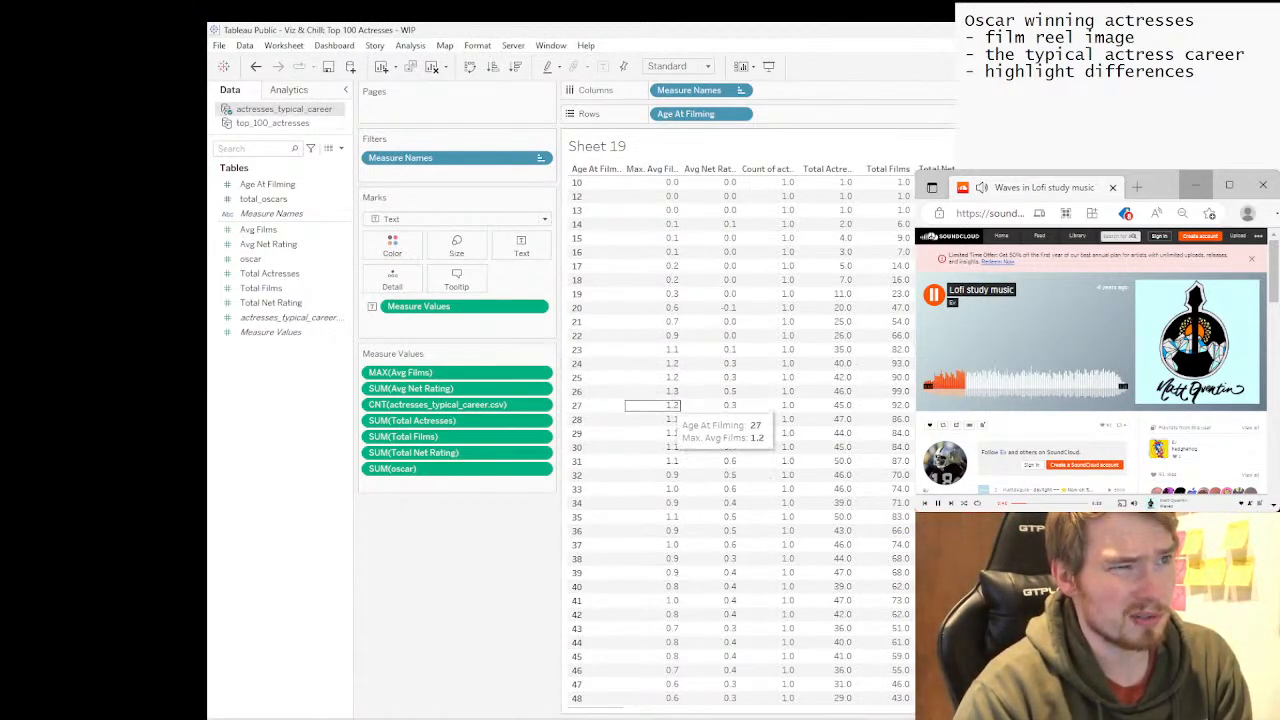
scroll(660, 423, down, 2)
scroll(680, 590, up, 2)
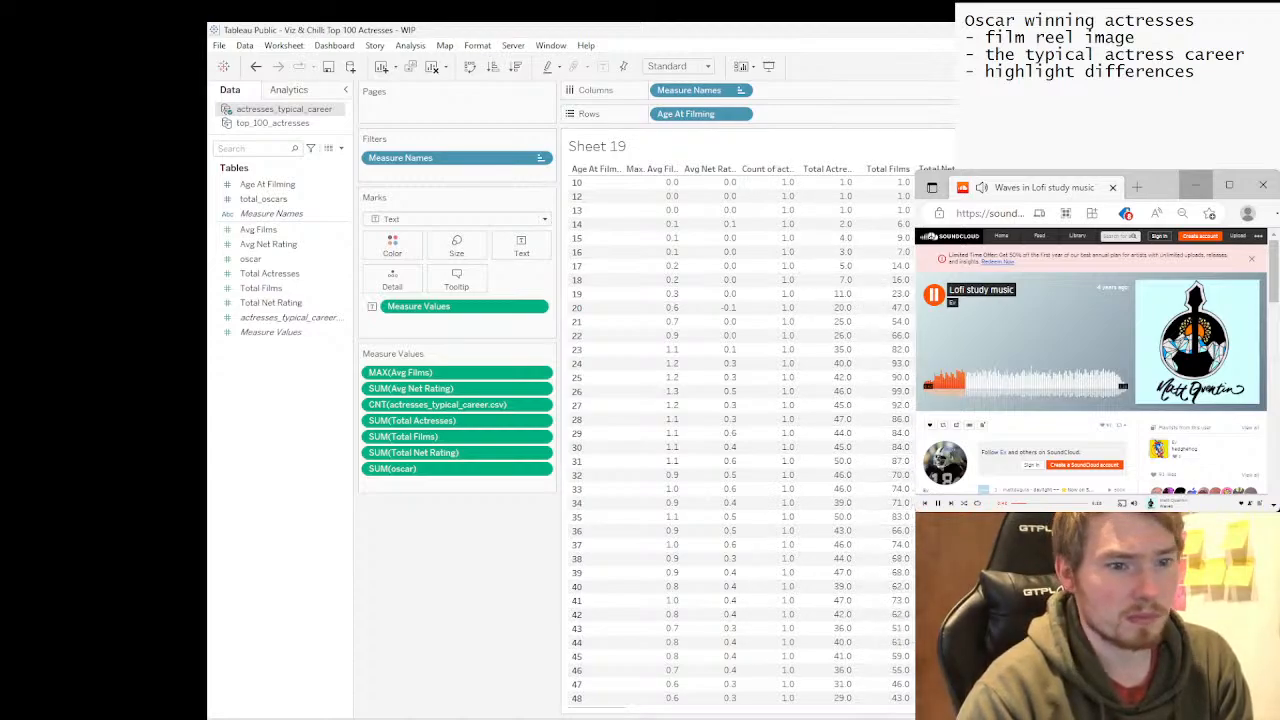
In Sheet 18, replace the weighted running-sum measure on Rows with Avg Net Rating.
click(524, 716)
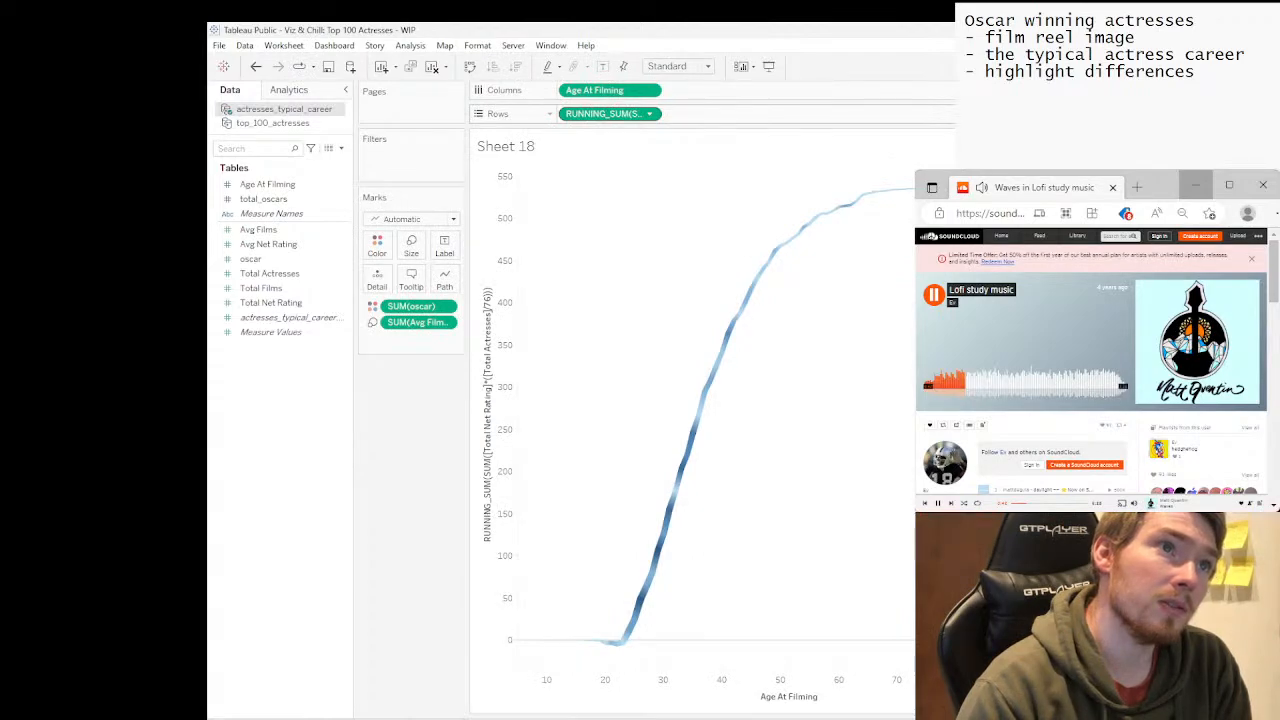
click(649, 113)
click(600, 279)
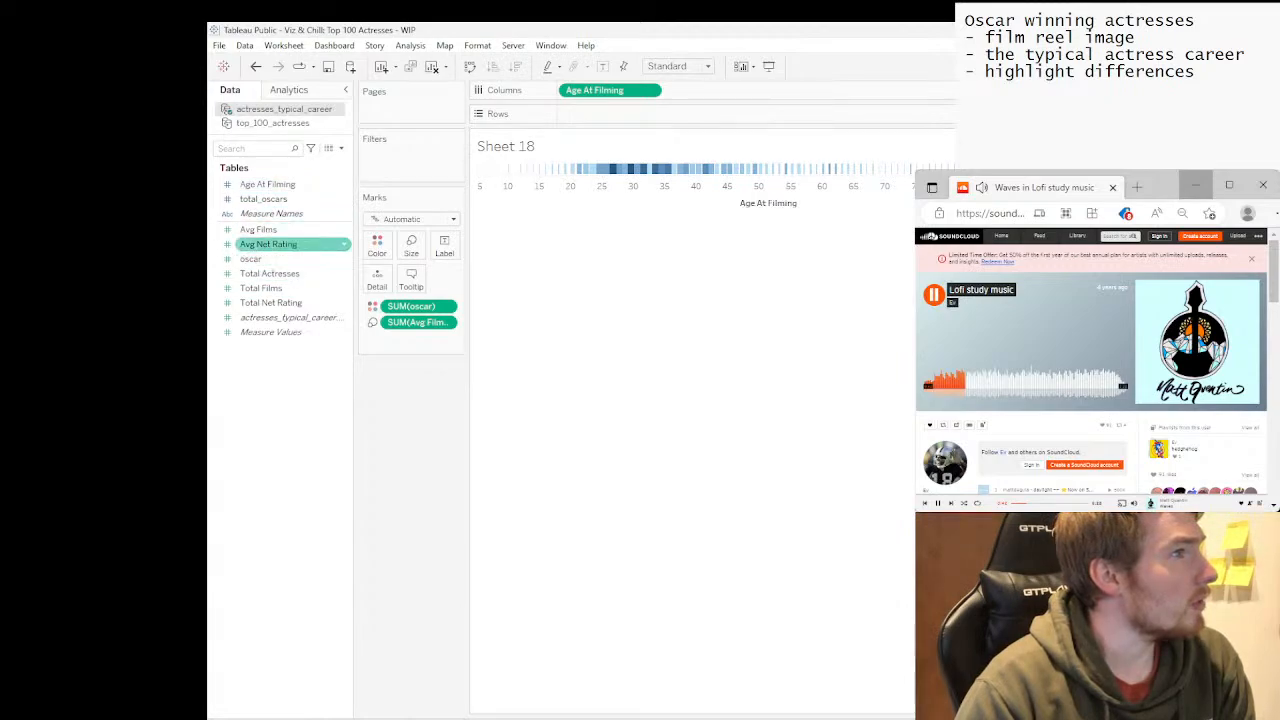
drag(280, 244, 654, 110)
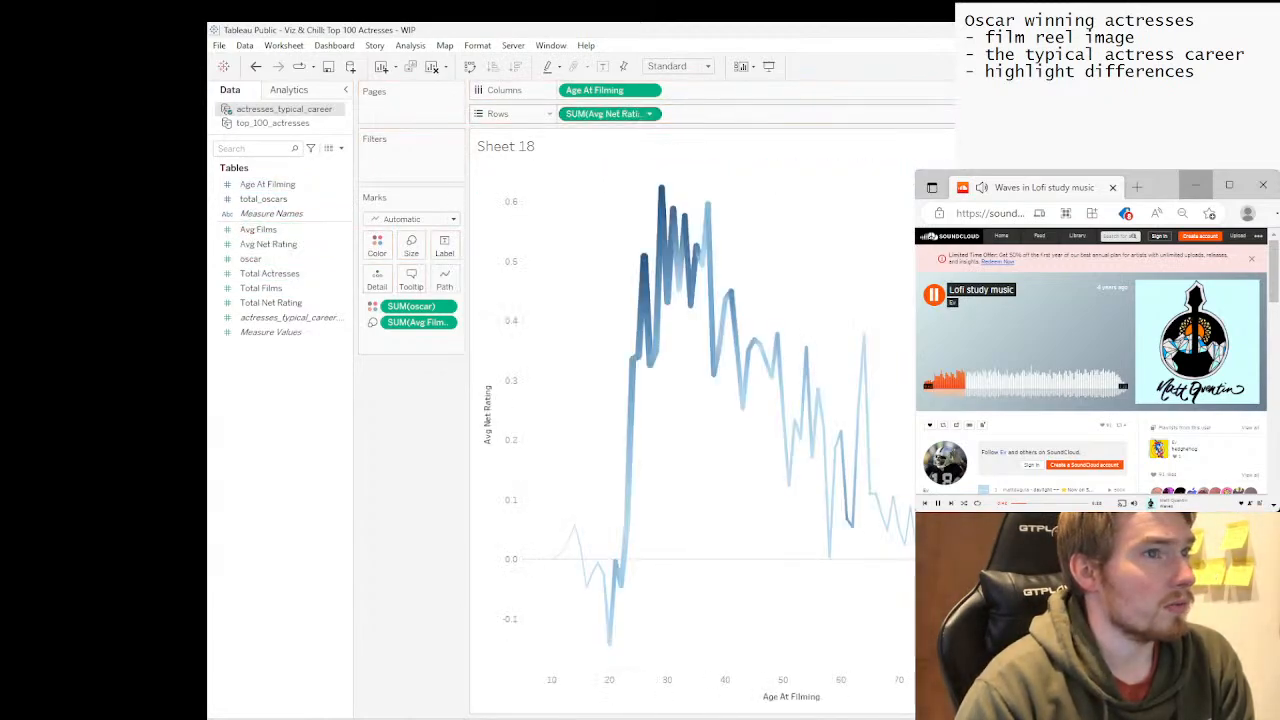
Apply a Running Total quick table calculation to Avg Net Rating and inspect a point on the line.
click(649, 114)
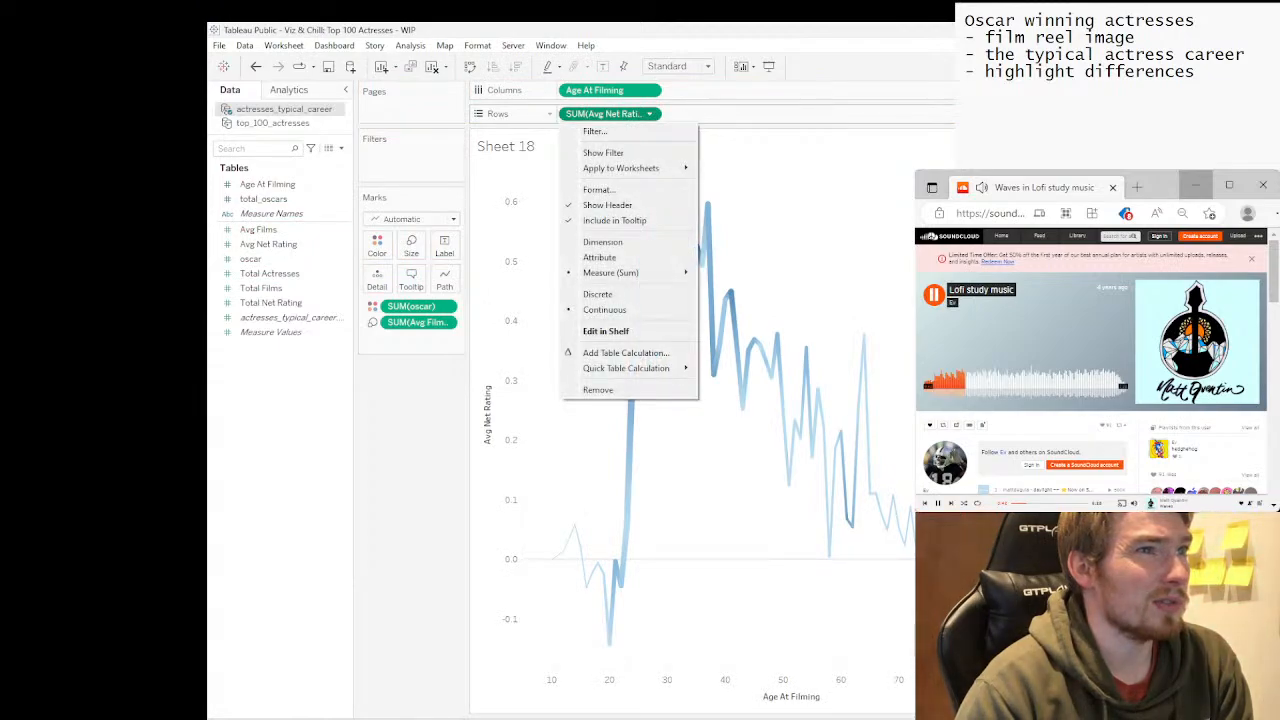
mouse_move(680, 368)
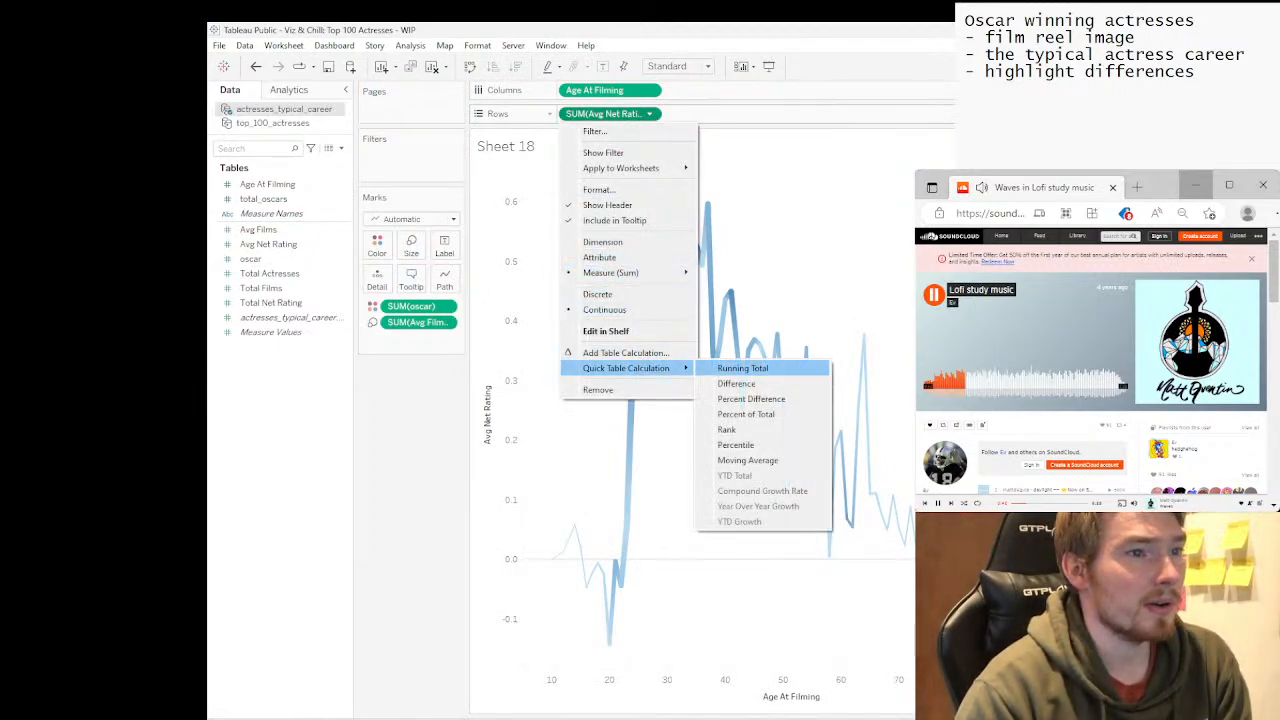
click(740, 366)
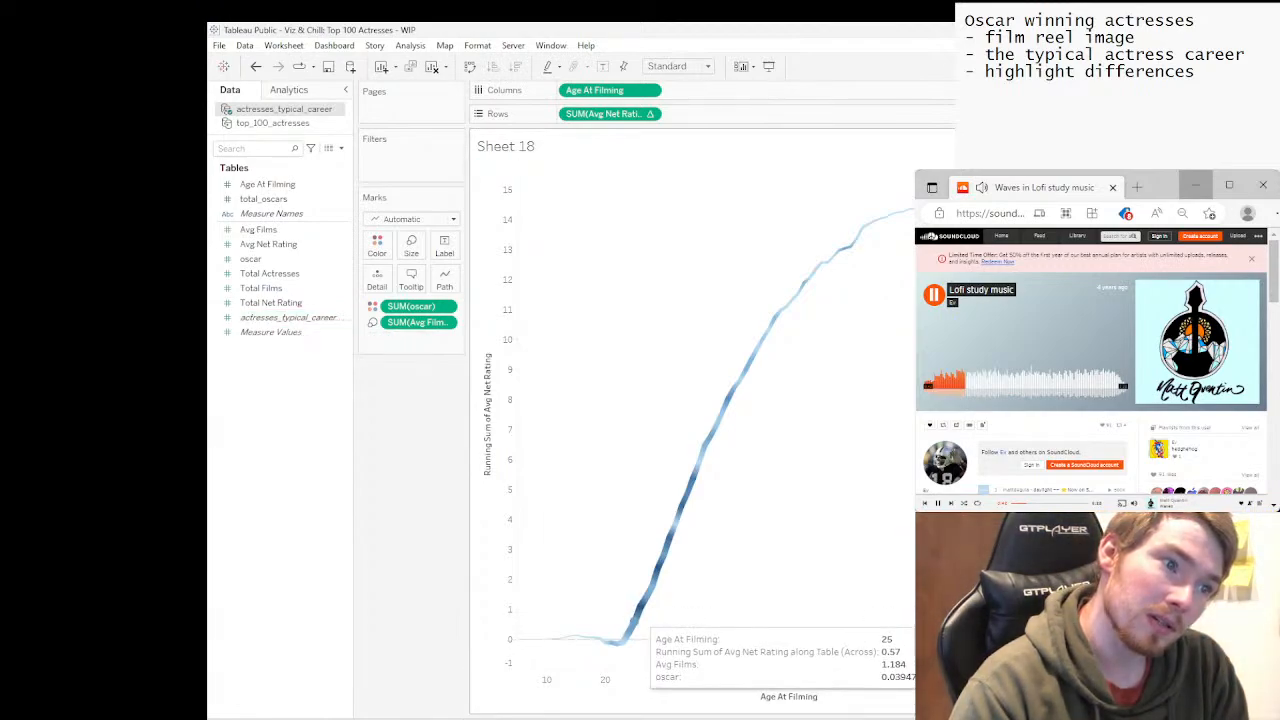
mouse_move(640, 606)
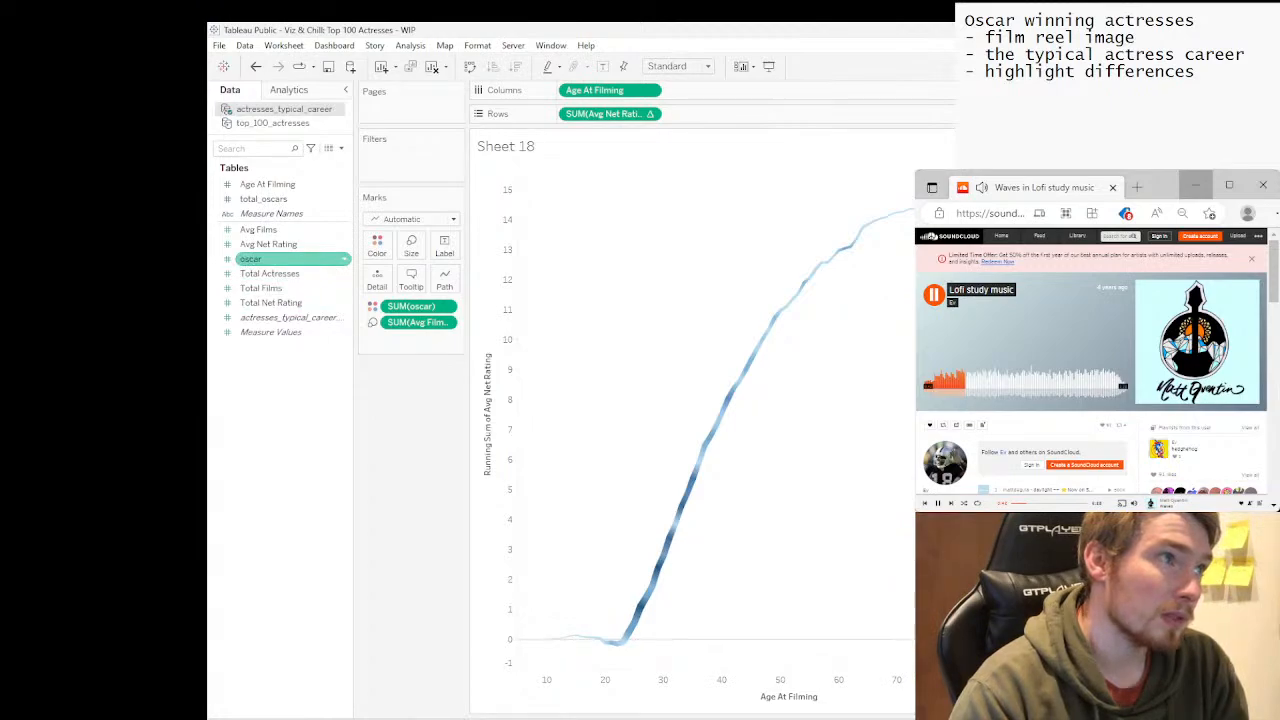
Add oscar to Rows as a second measure and display it as bars.
drag(250, 259, 760, 114)
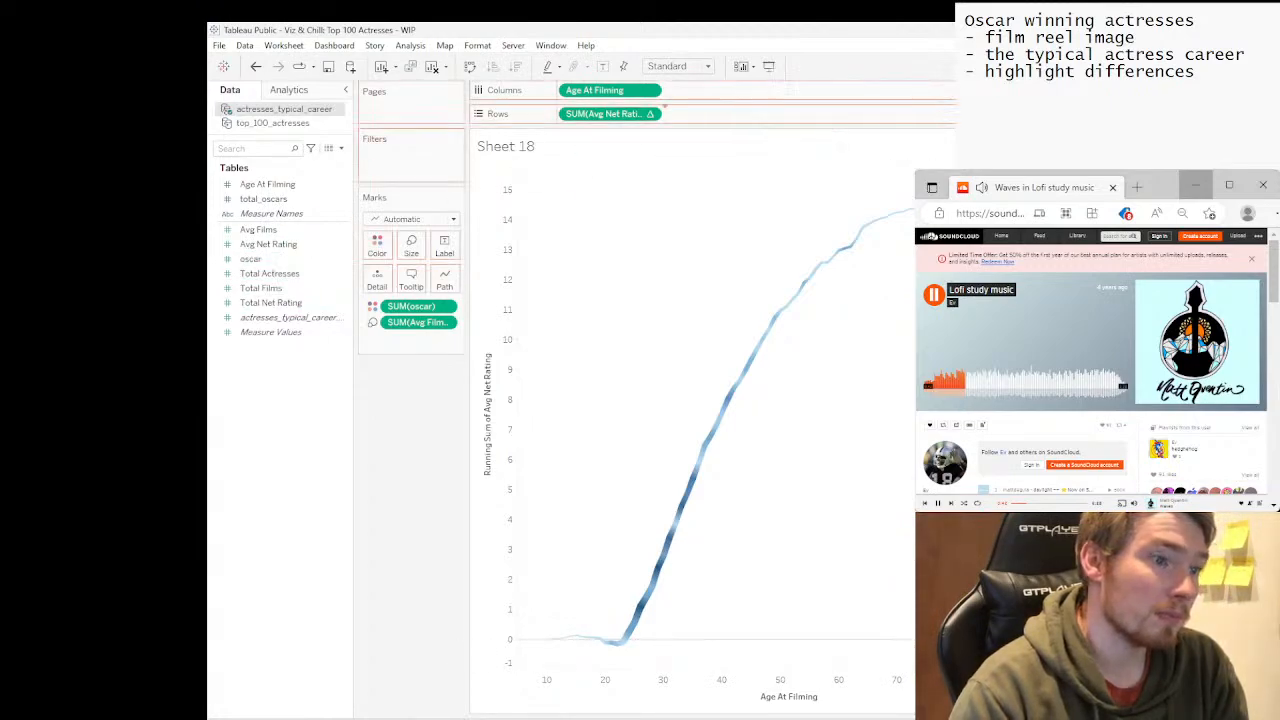
click(408, 409)
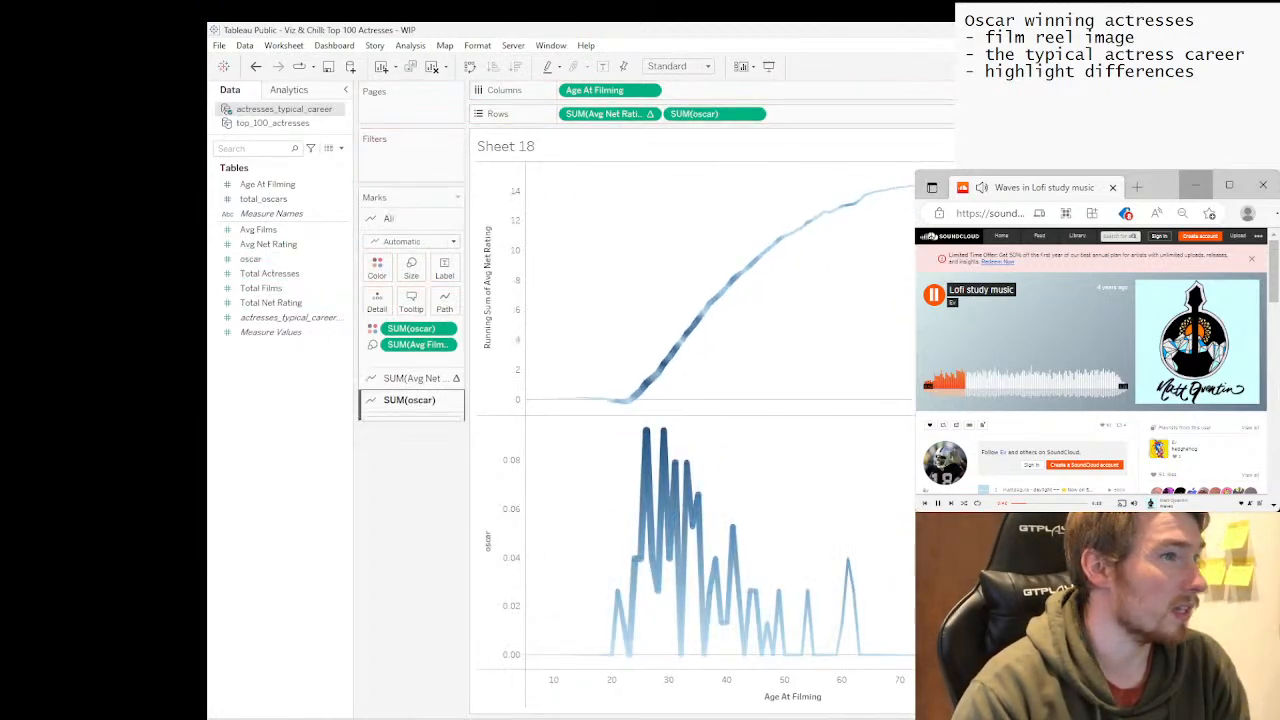
click(410, 286)
click(400, 318)
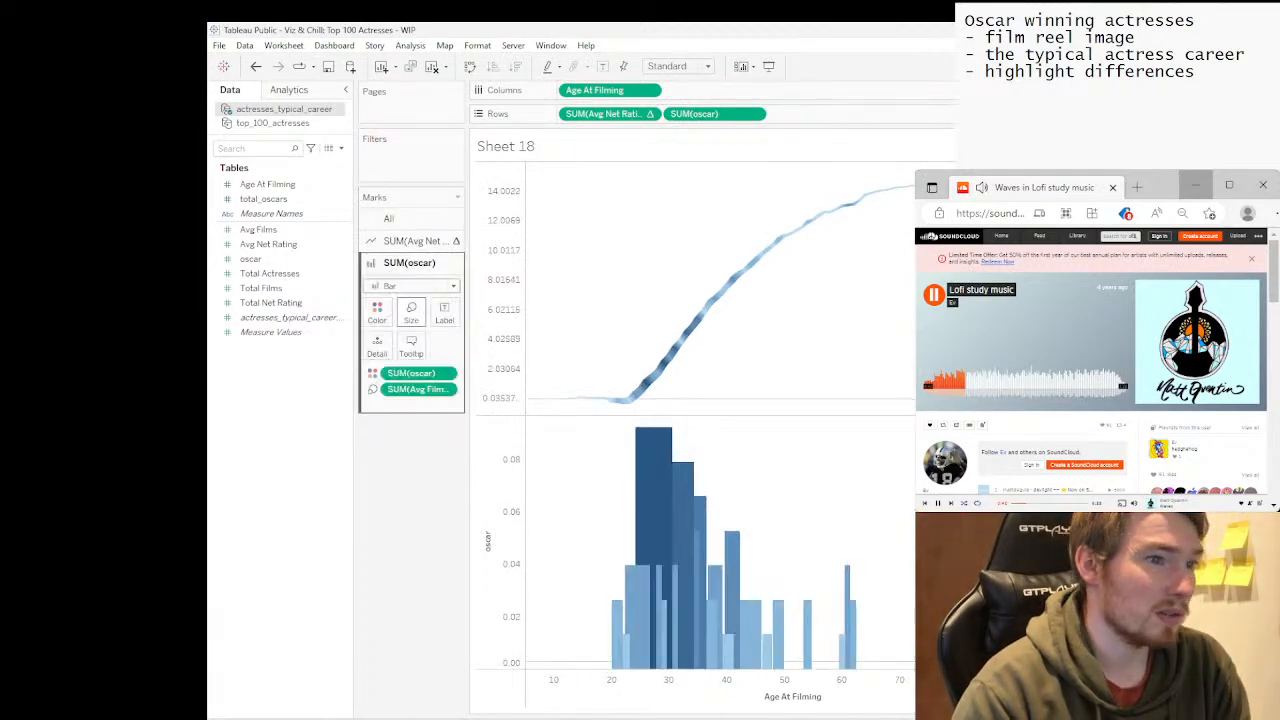
mouse_move(650, 458)
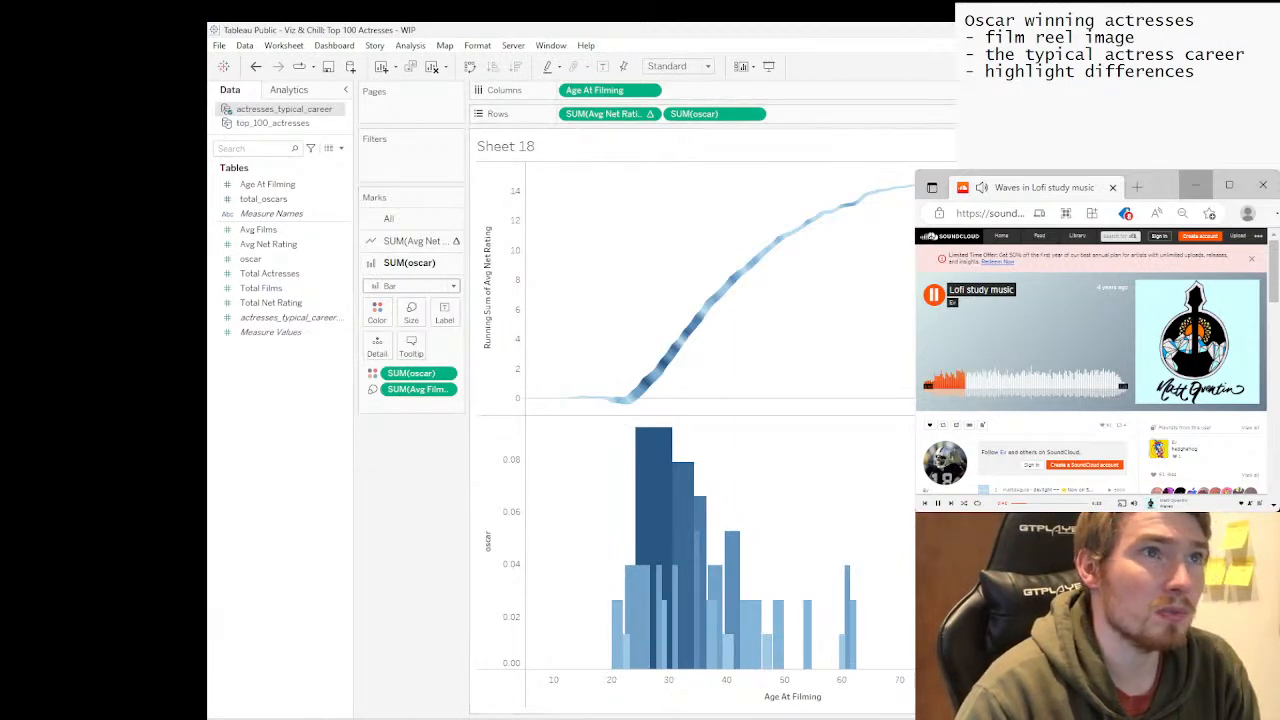
Apply a Running Total quick table calculation to the oscar measure on Rows.
click(753, 114)
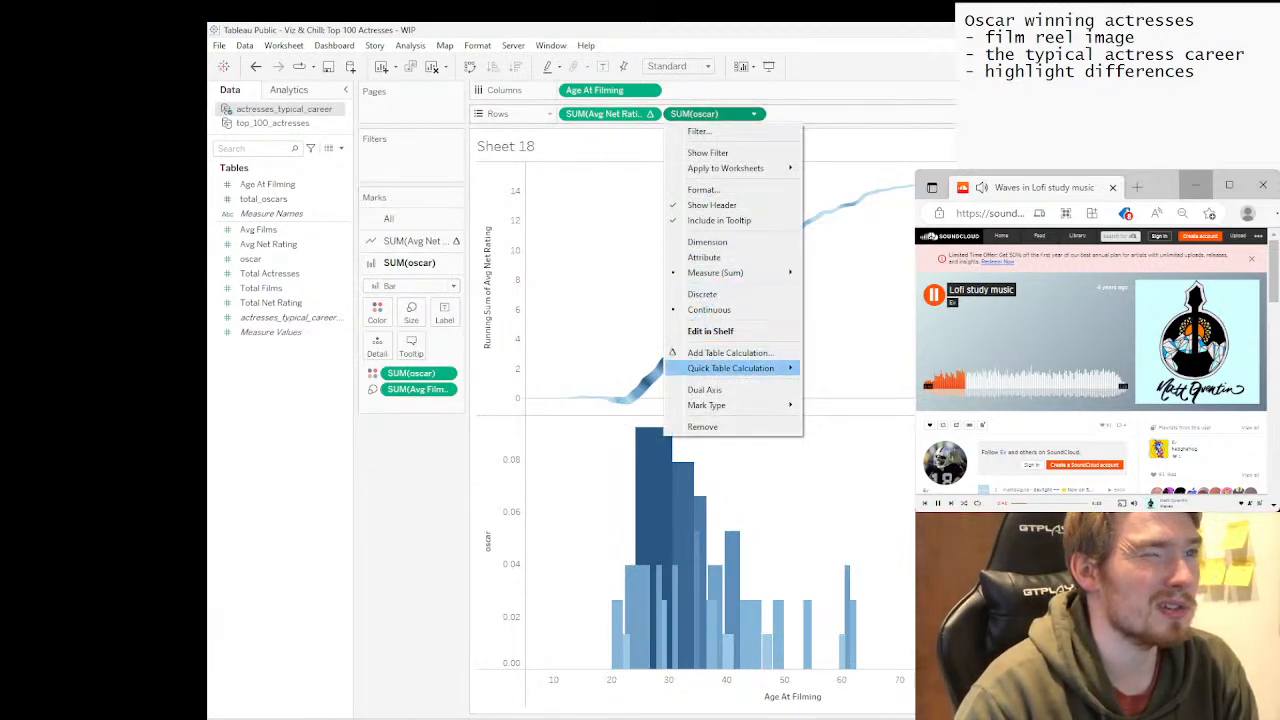
mouse_move(730, 368)
click(847, 368)
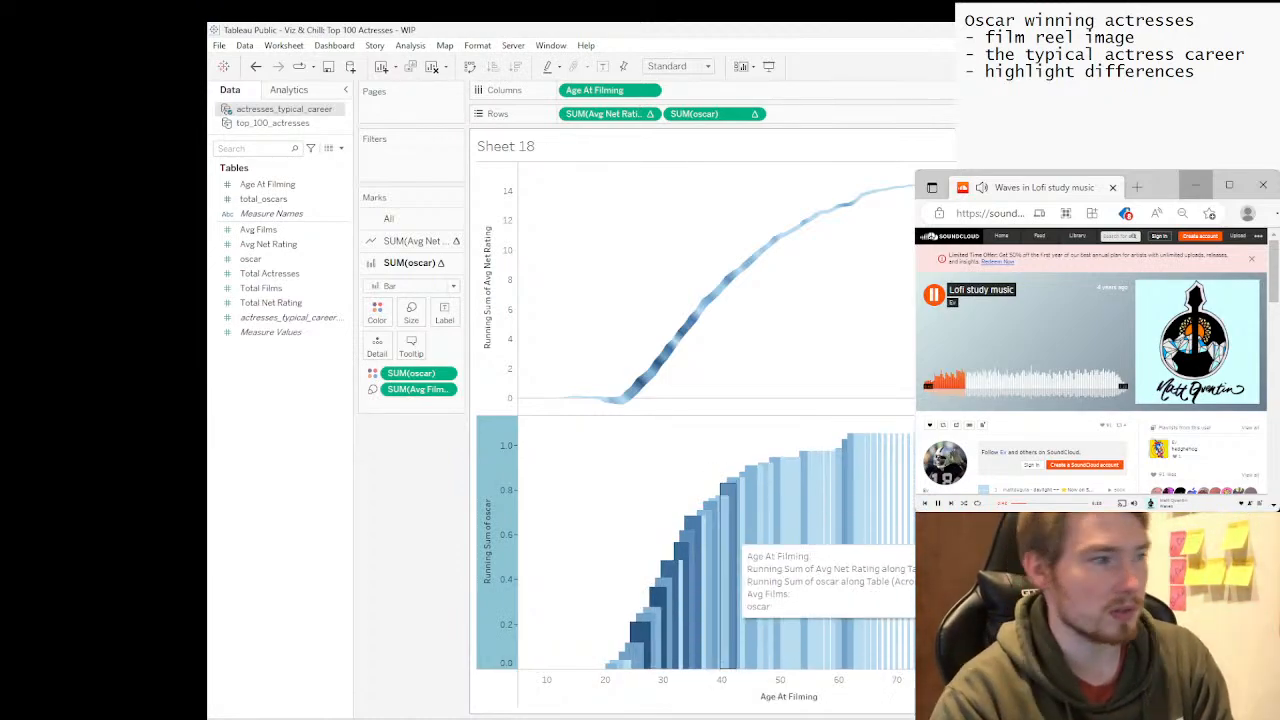
Display the running total of oscar as a line and inspect points on both curves.
click(420, 286)
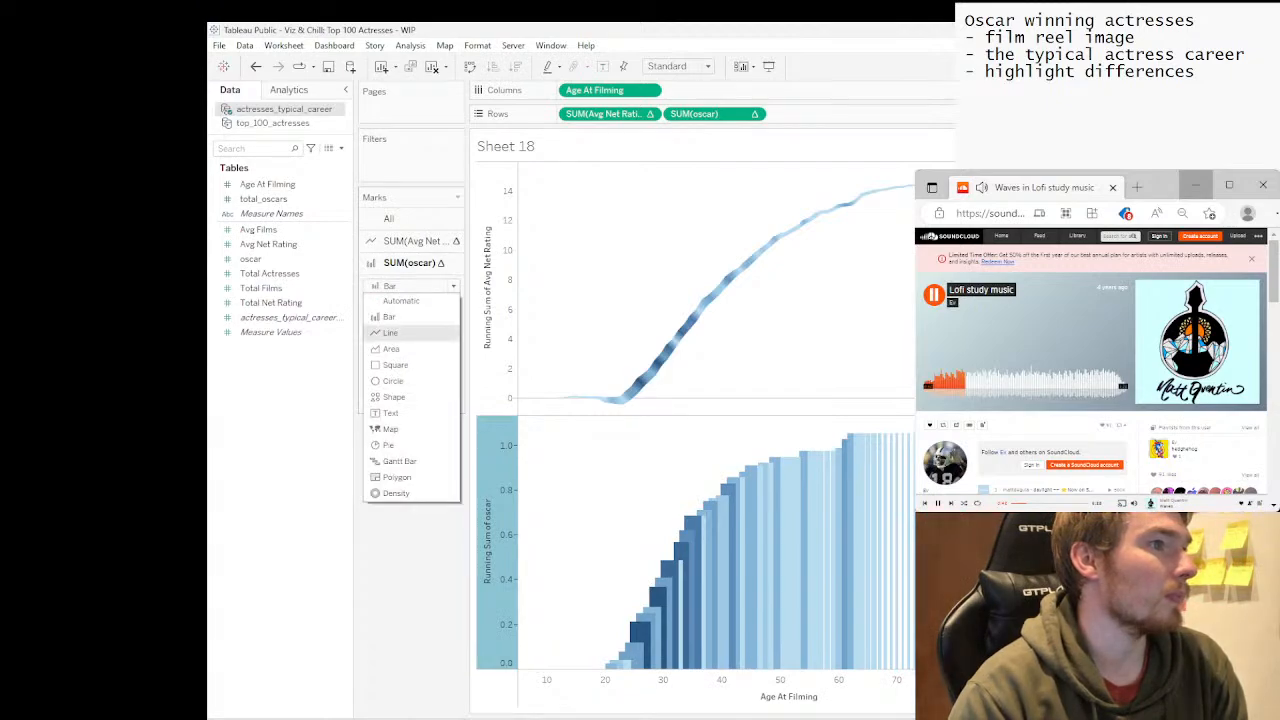
click(400, 333)
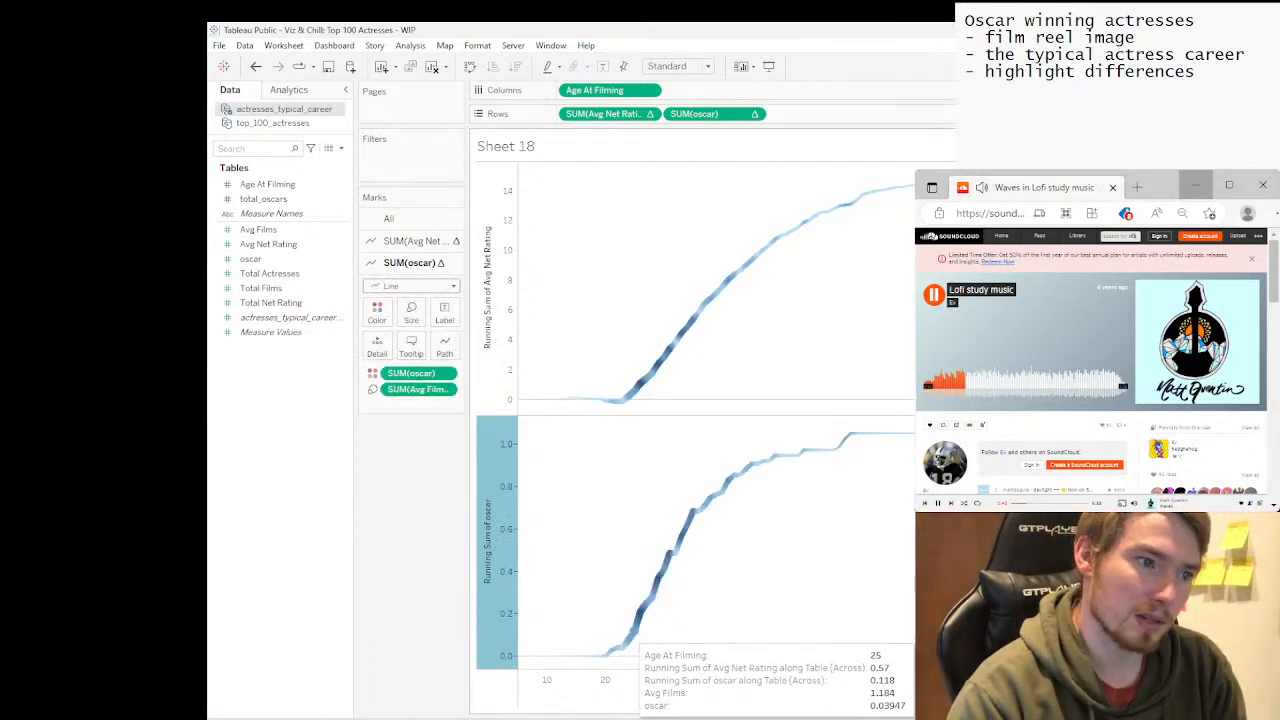
mouse_move(640, 611)
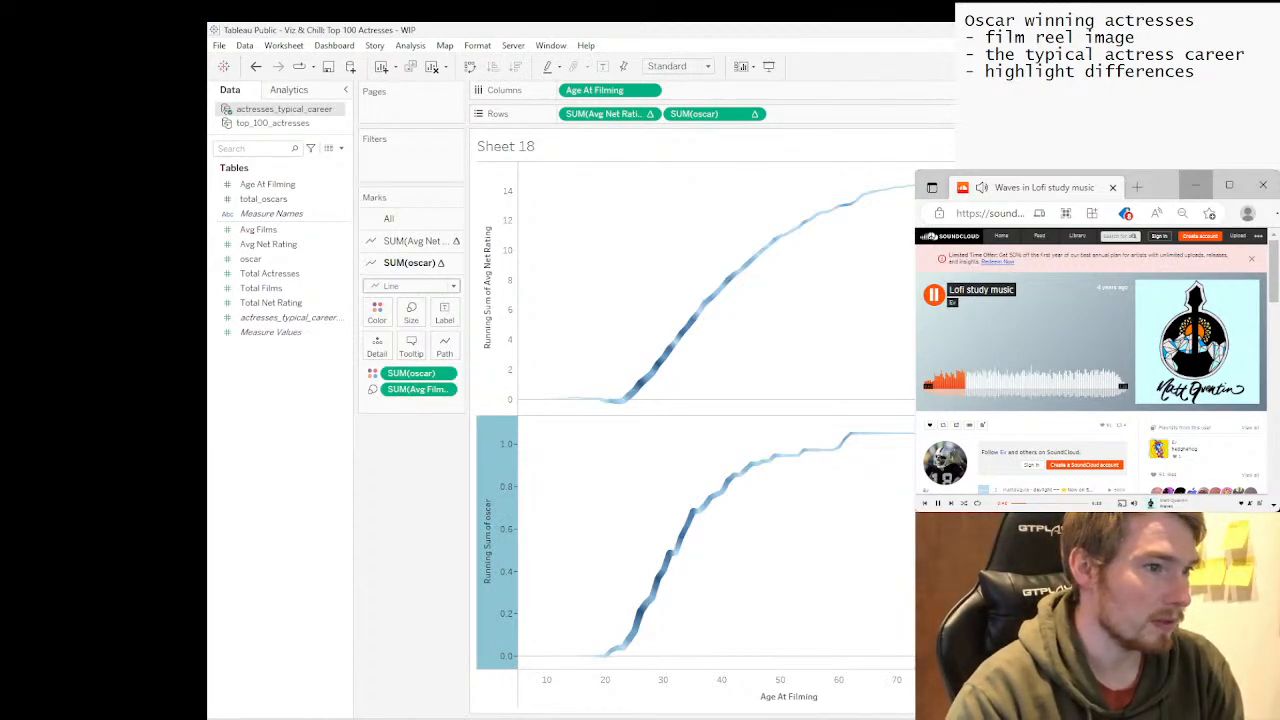
mouse_move(628, 639)
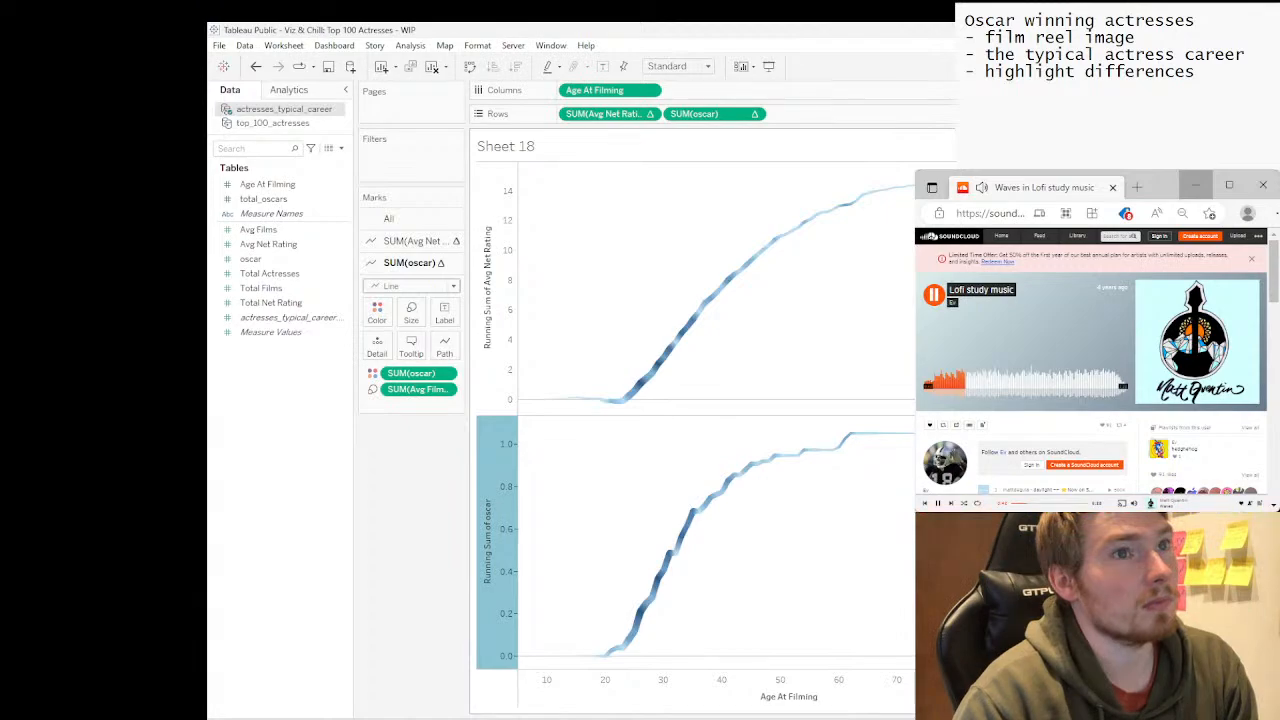
mouse_move(640, 385)
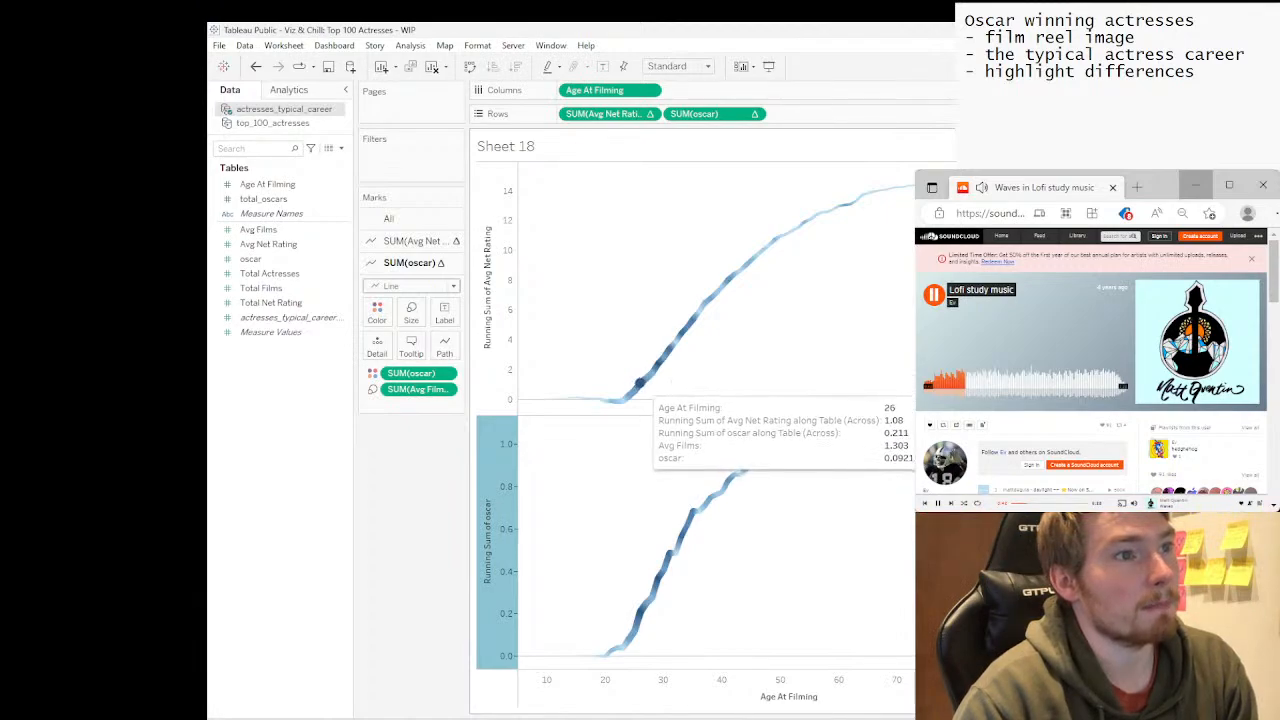
mouse_move(656, 363)
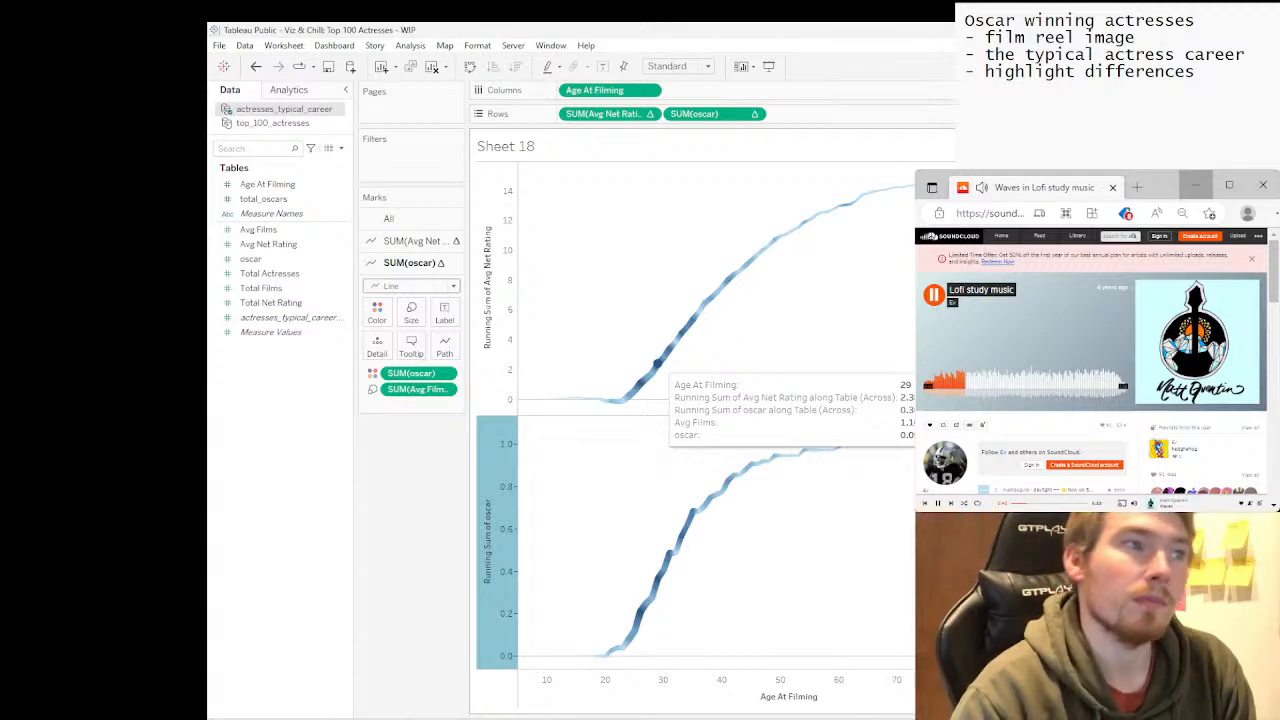
Widen the Marks card area to show full measure names and remove the oscar measure from Rows.
click(503, 325)
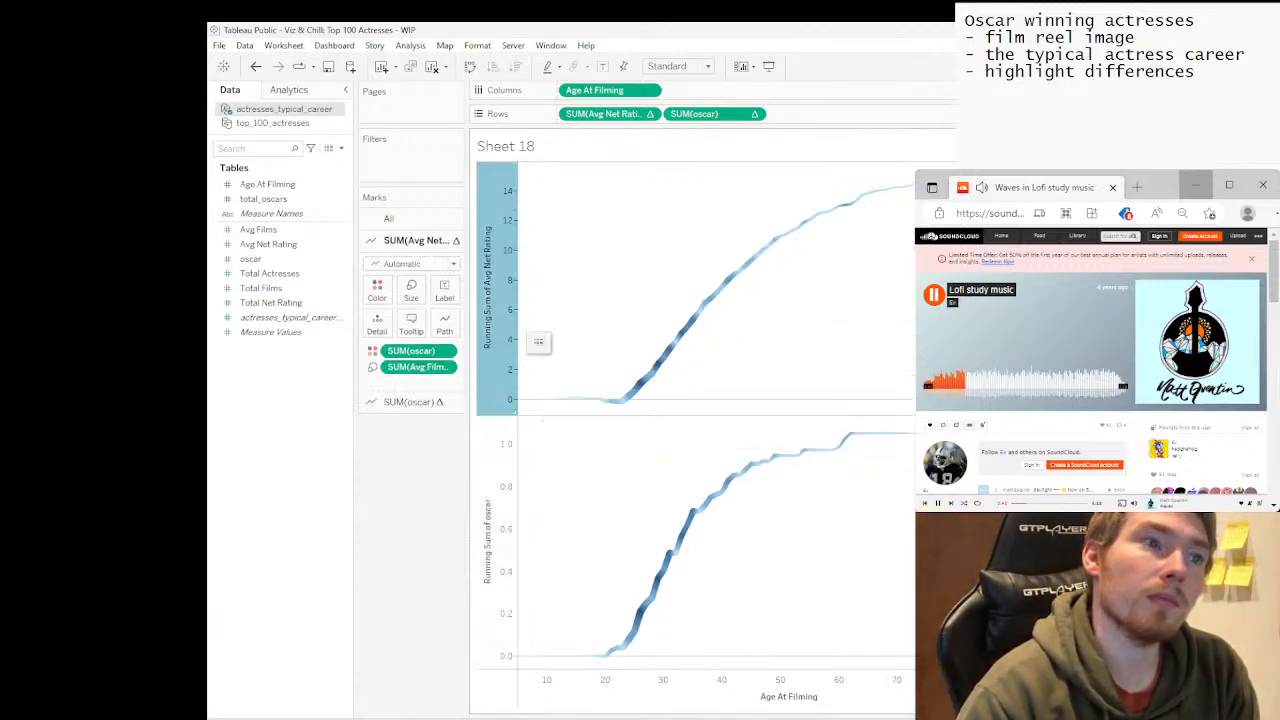
click(590, 270)
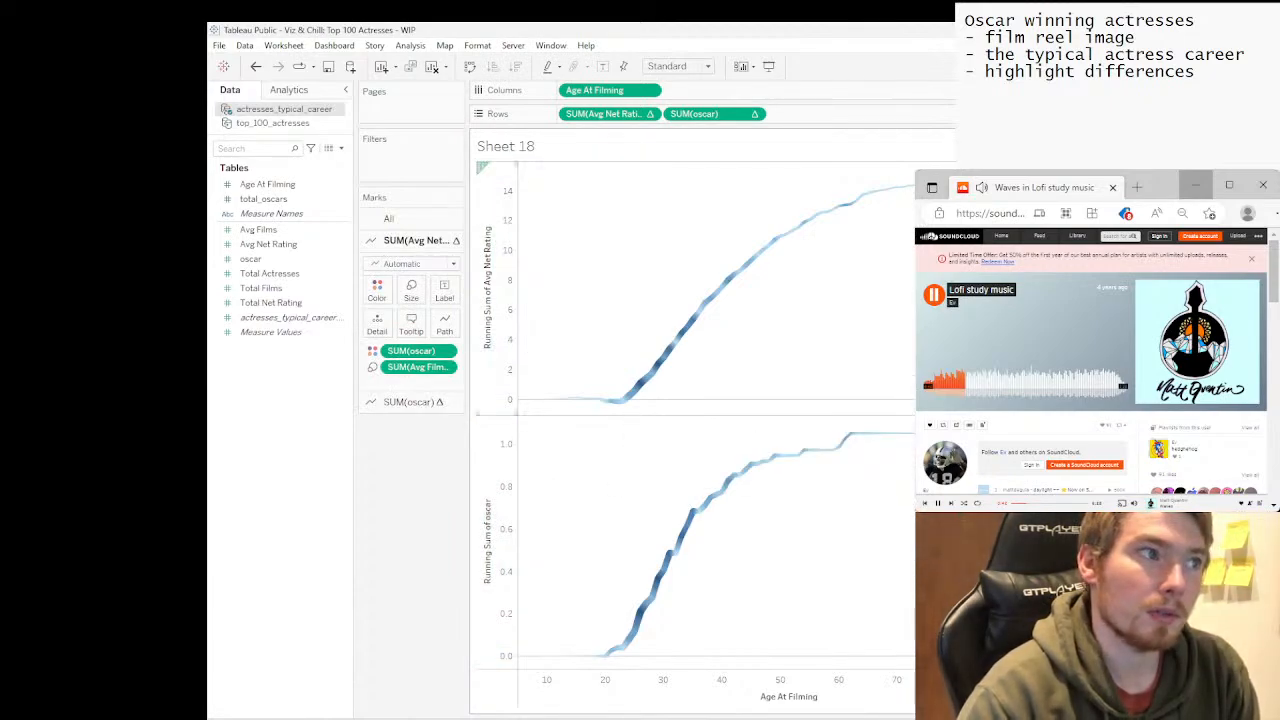
drag(468, 300, 524, 300)
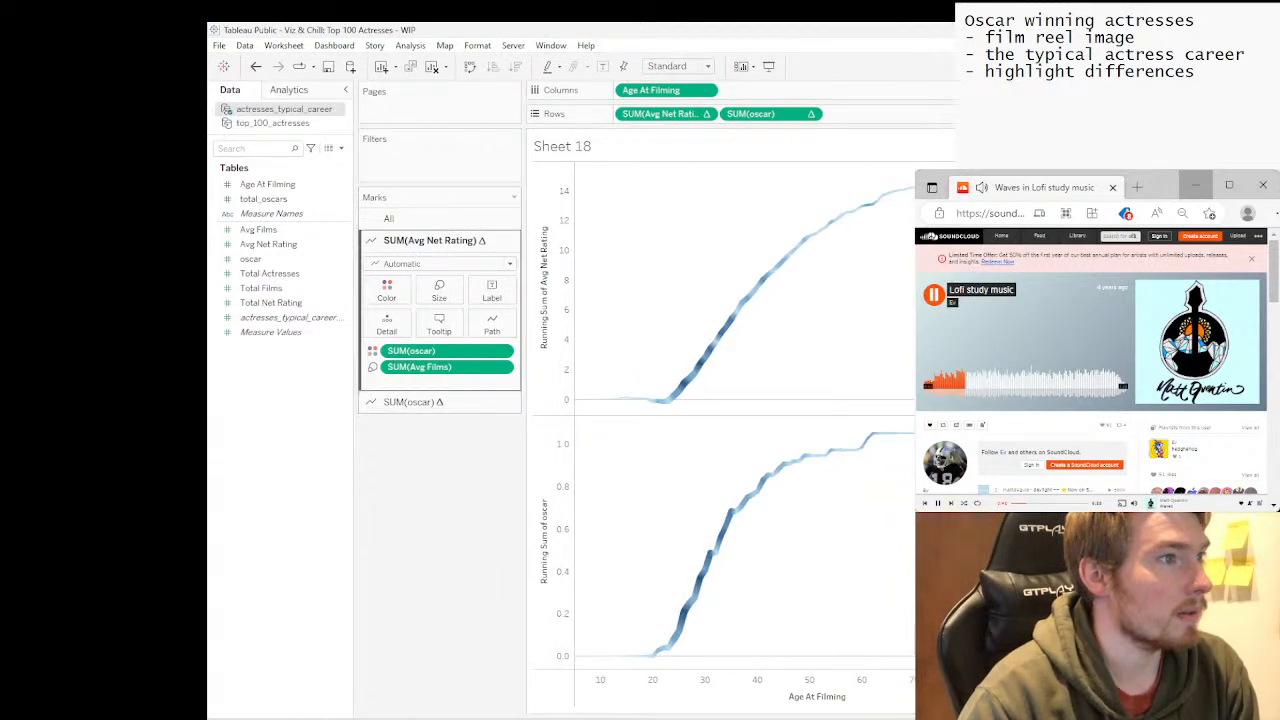
mouse_move(684, 607)
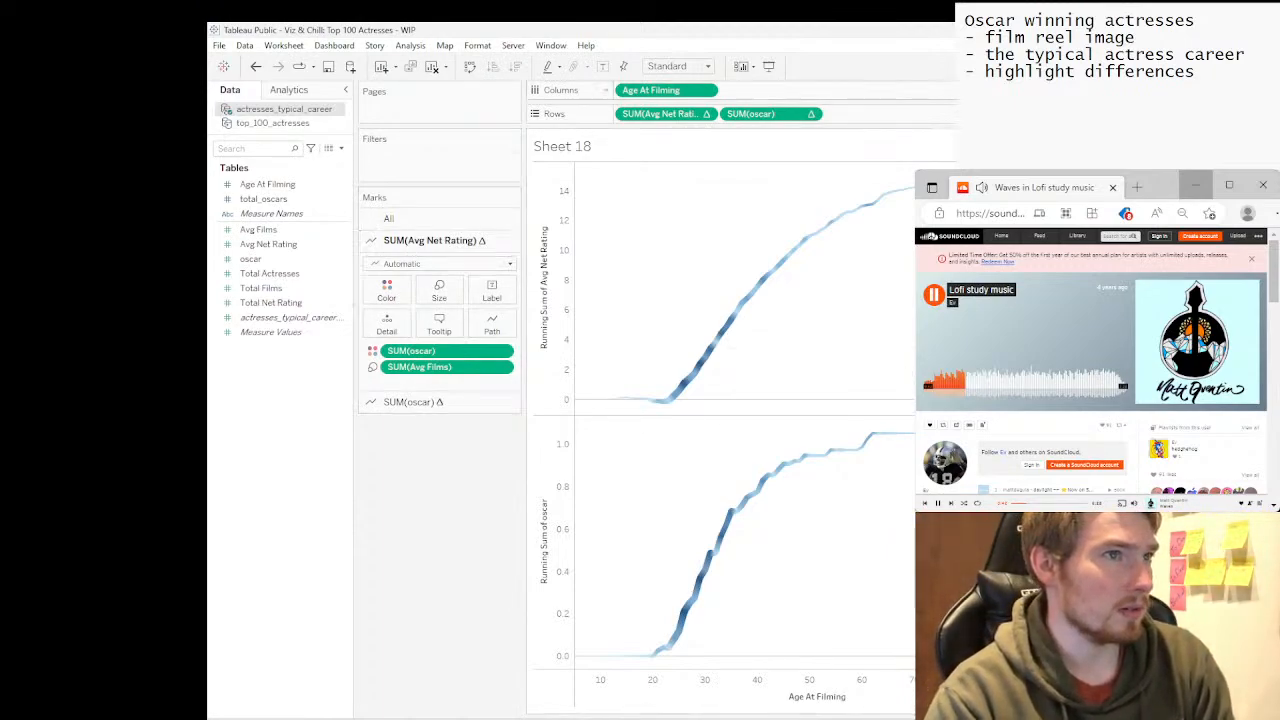
click(810, 113)
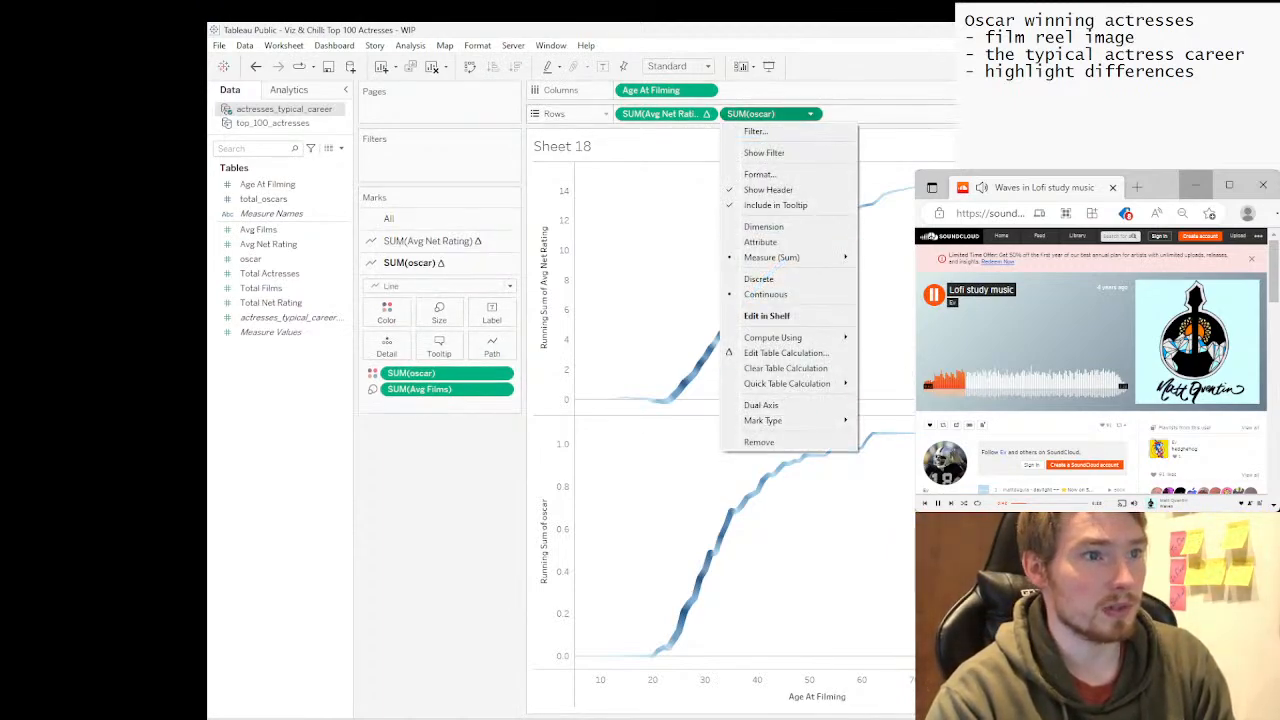
click(758, 442)
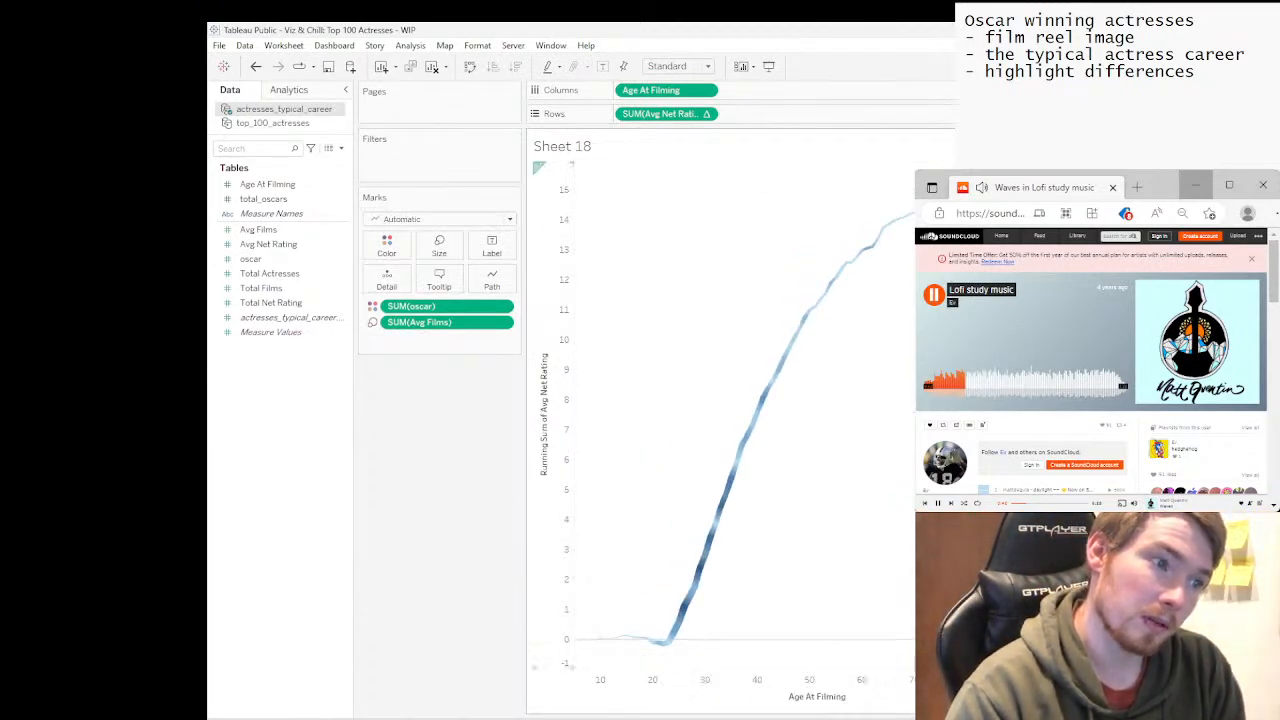
Fix the Age At Filming axis range from 0 to 100.
right_click(551, 652)
click(691, 686)
right_click(692, 688)
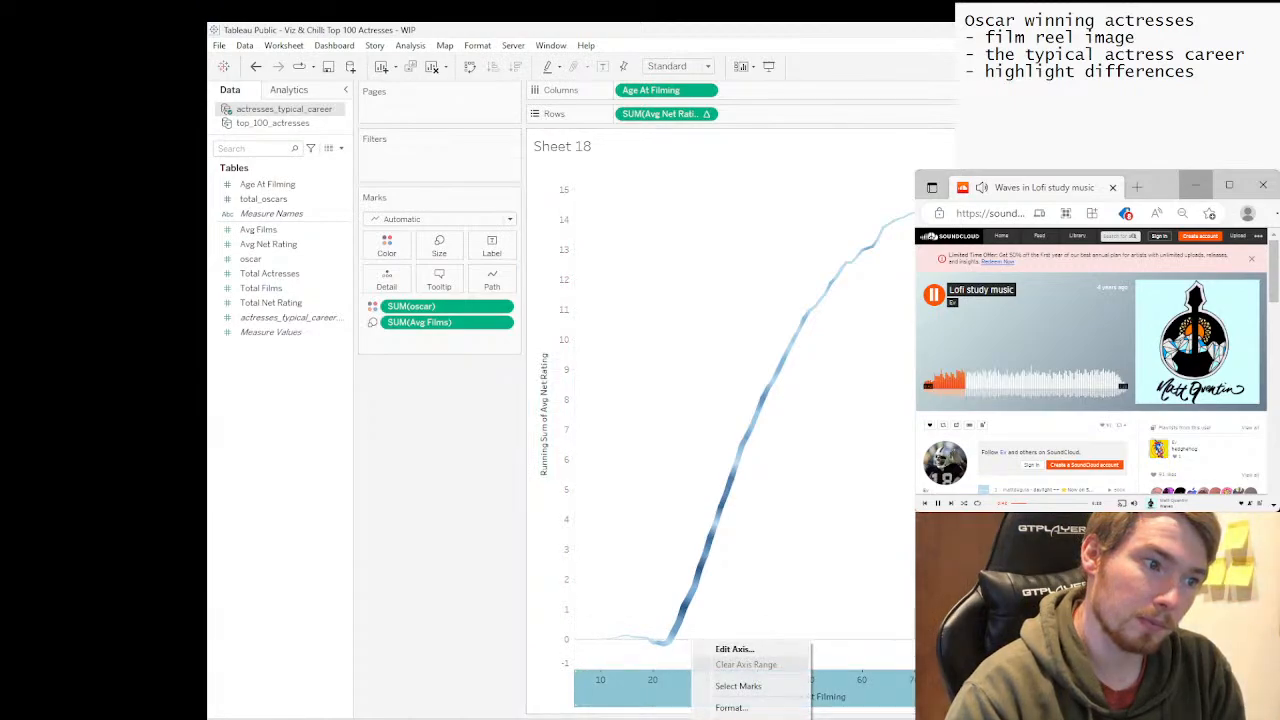
click(734, 649)
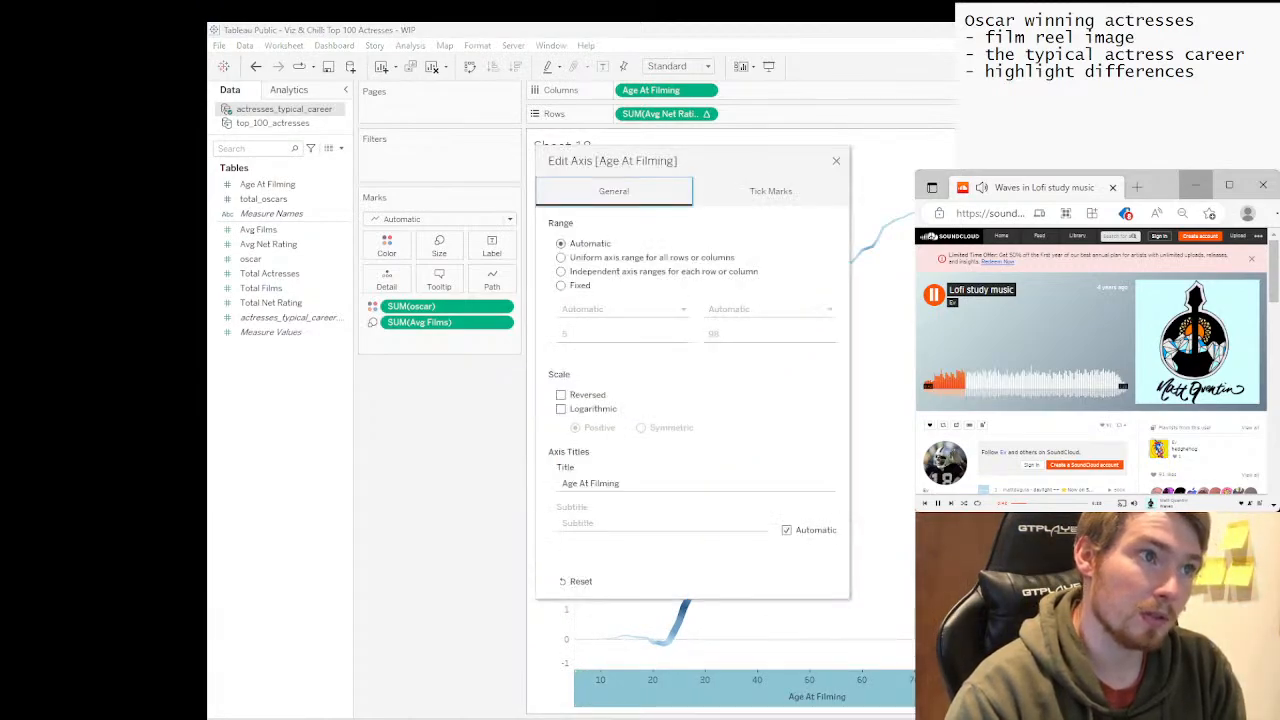
click(560, 285)
click(622, 333)
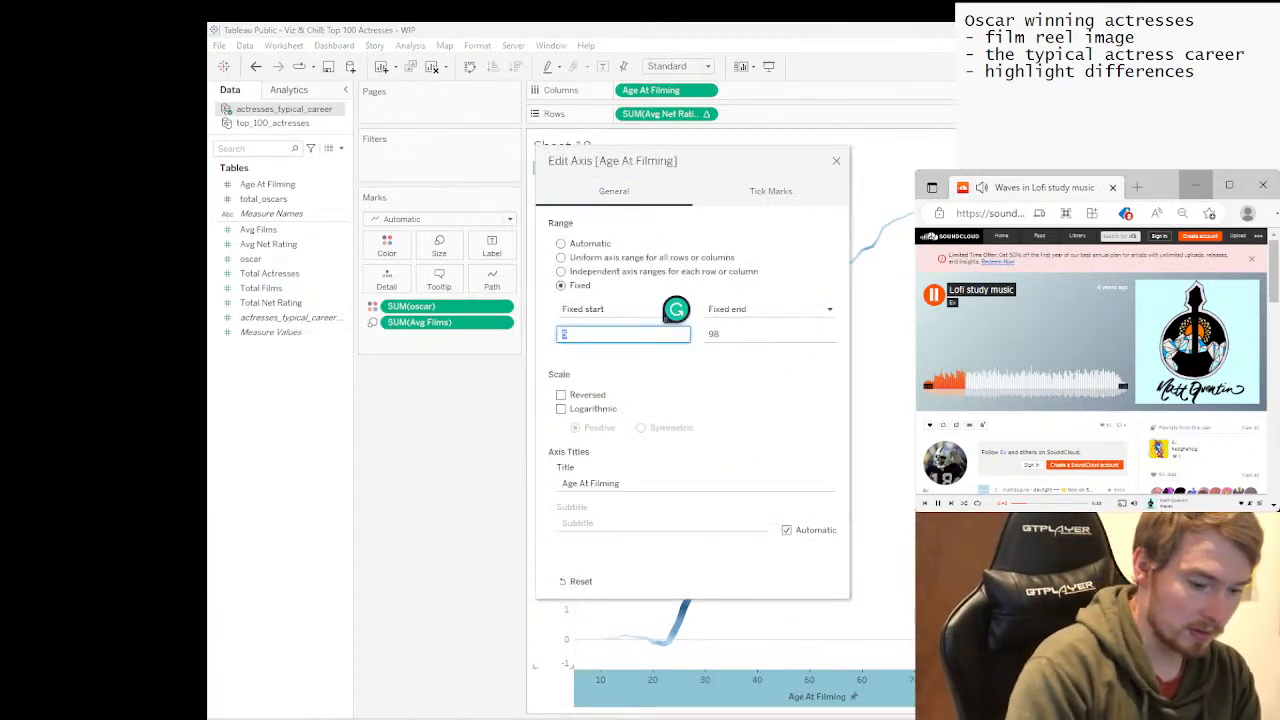
text(0)
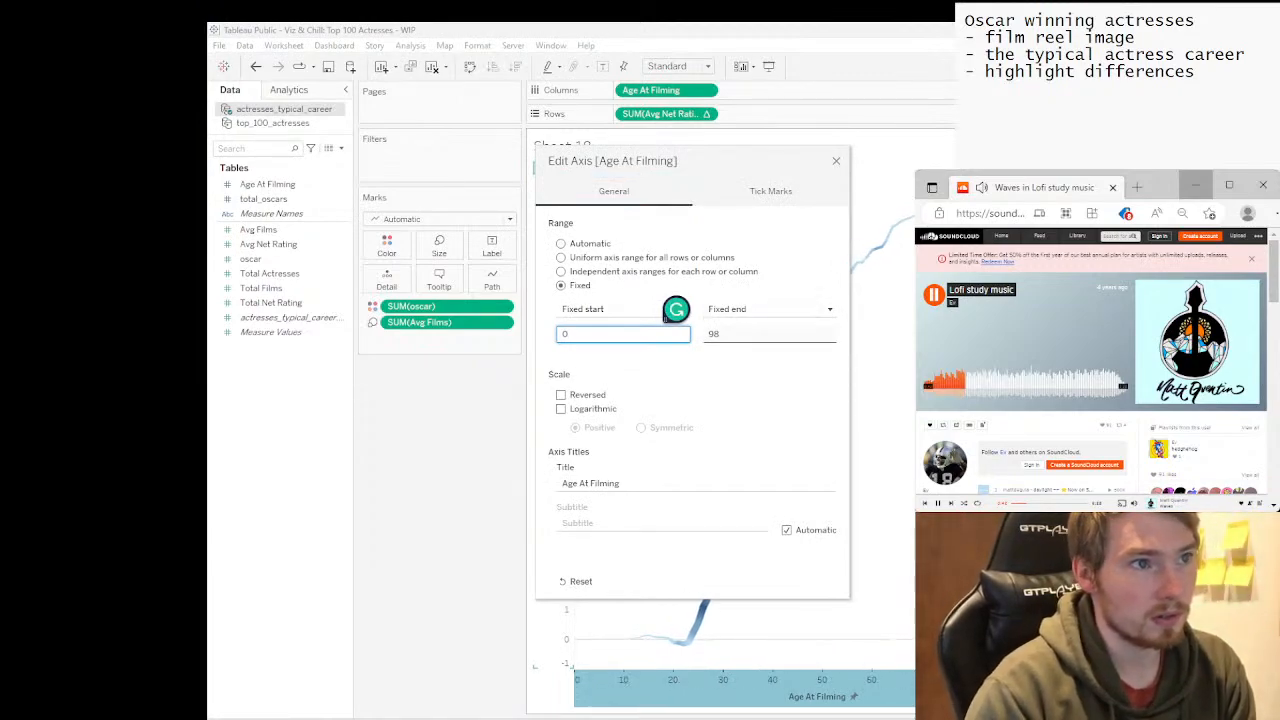
key(Tab)
text(100)
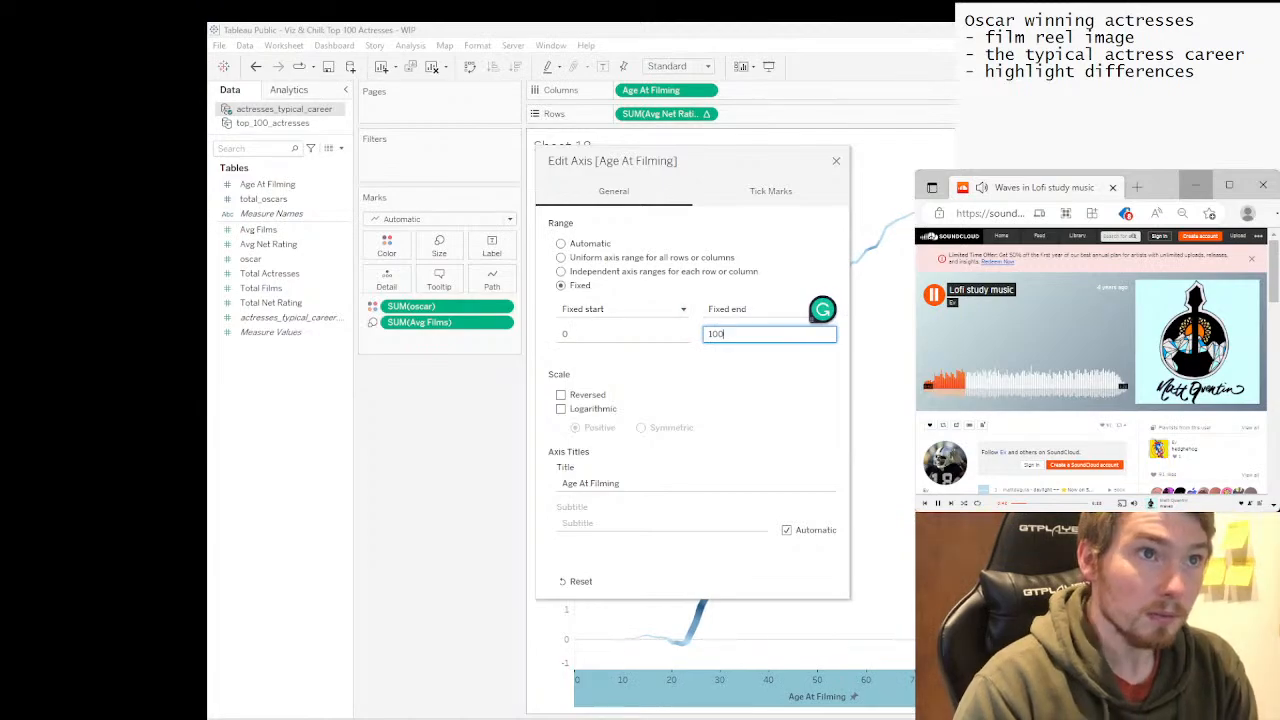
key(Escape)
key(Escape)
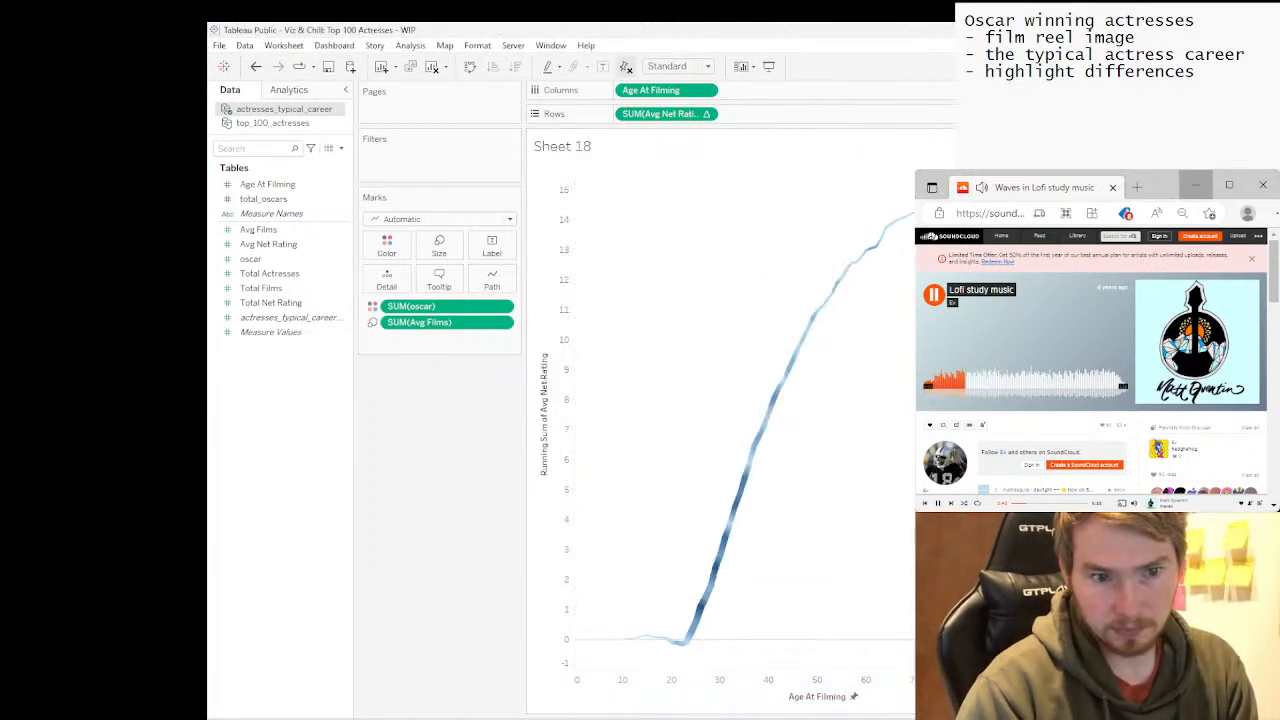
Switch to the empty dashboard and change its sizing mode to Fixed size.
key(ctrl+Tab)
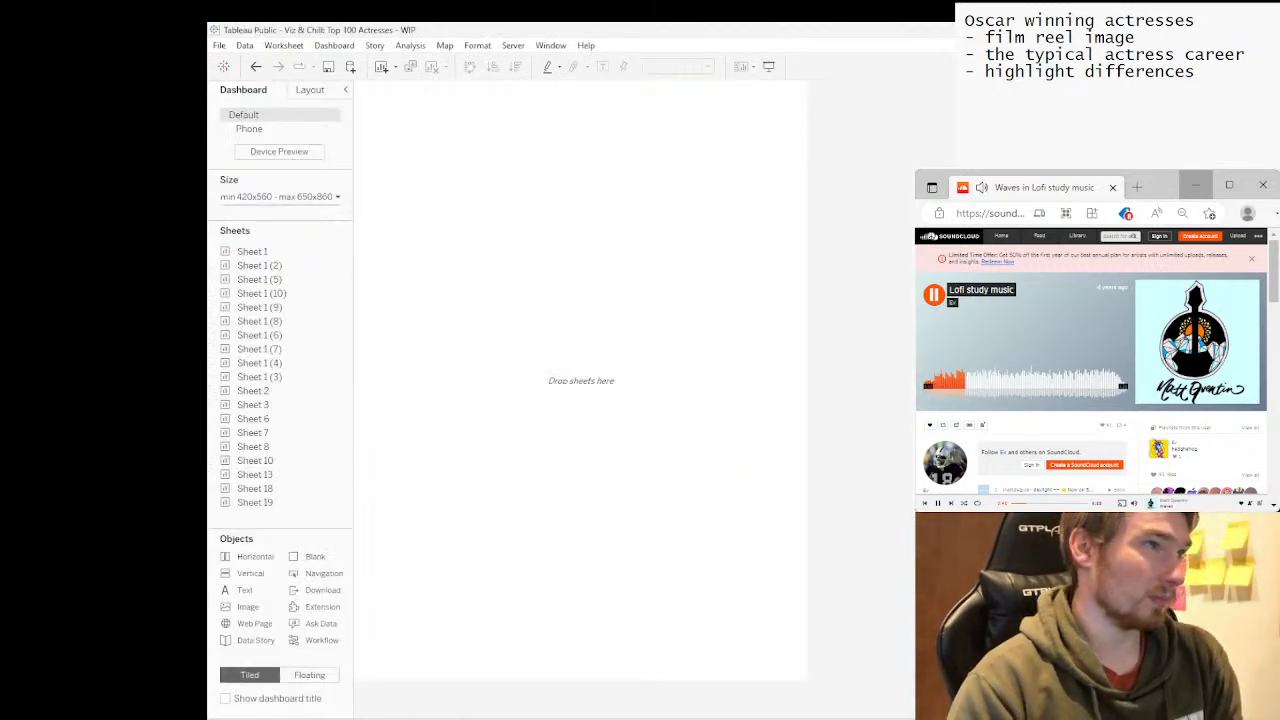
click(280, 197)
click(288, 220)
click(262, 233)
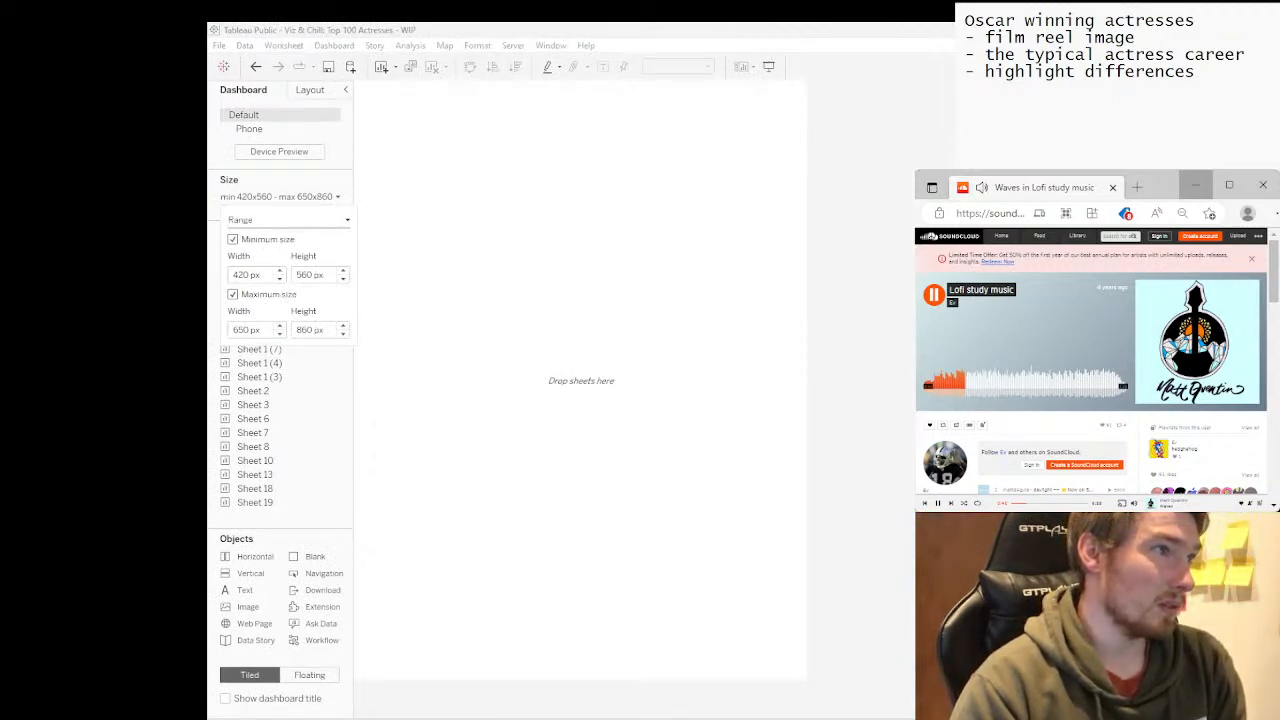
click(288, 220)
click(262, 234)
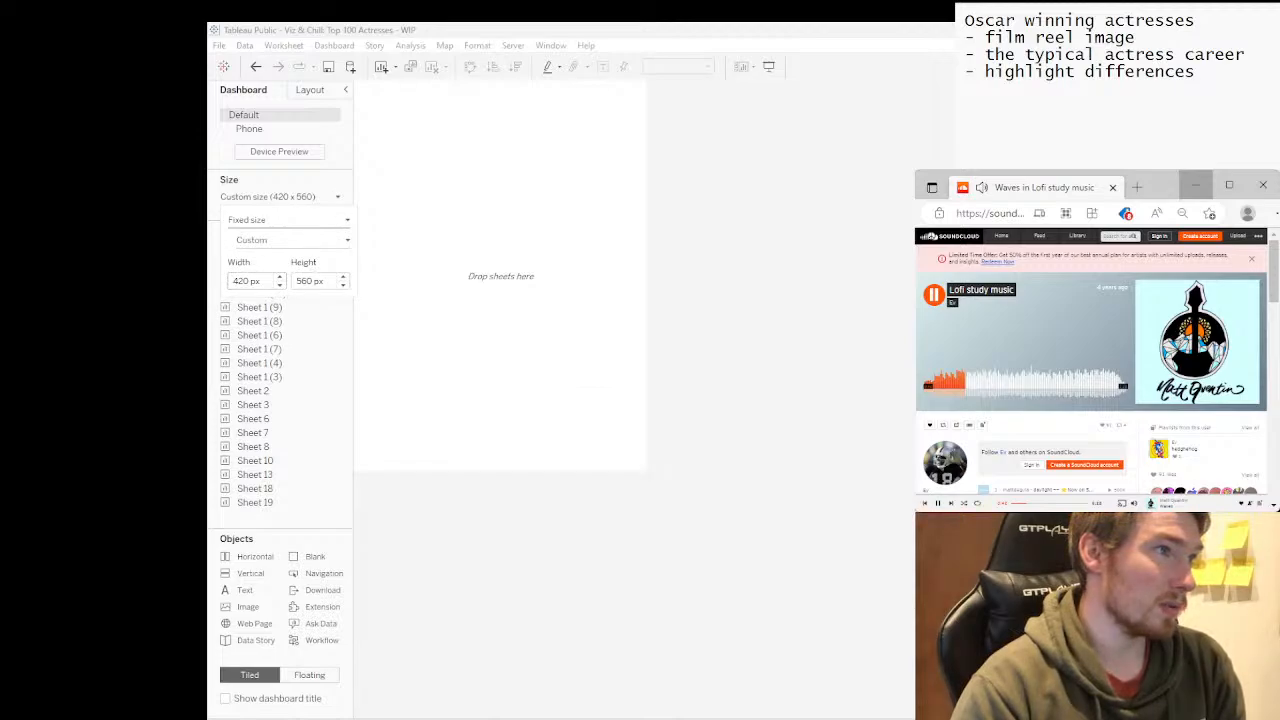
Set the dashboard's fixed size to 1000 px wide and 800 px high.
click(343, 285)
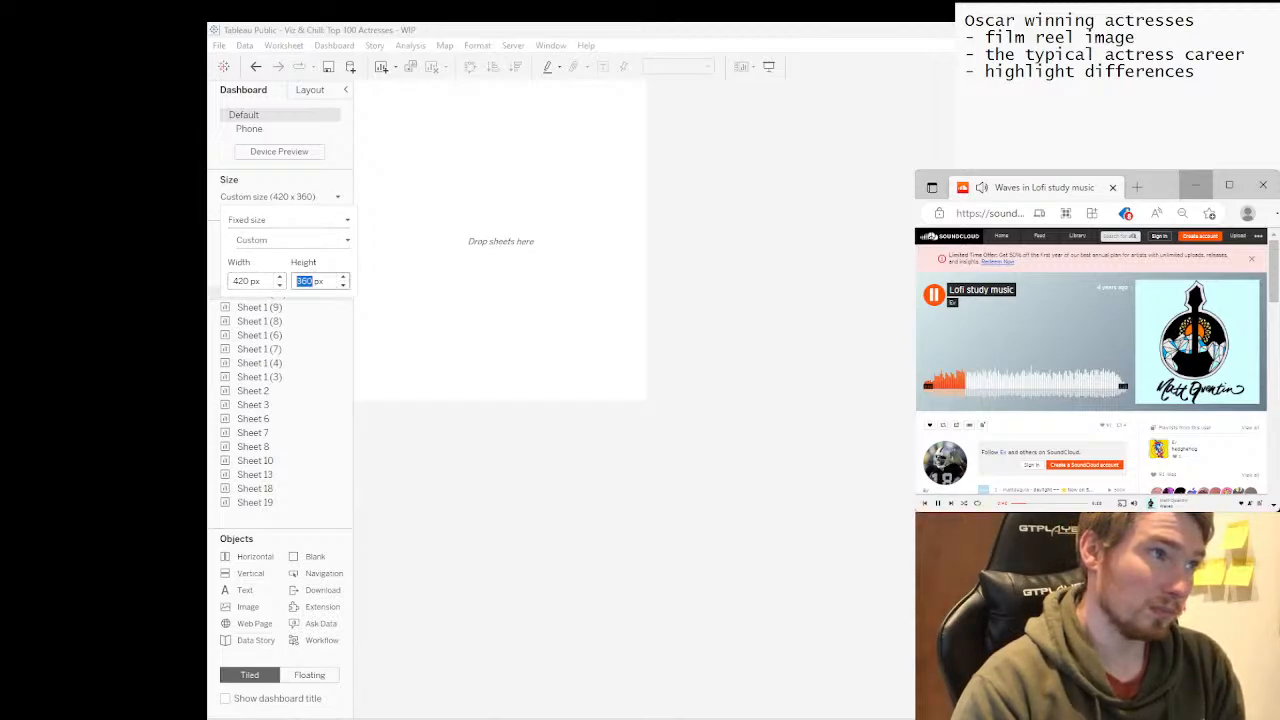
click(343, 285)
click(343, 277)
click(343, 277)
click(343, 277)
click(343, 277)
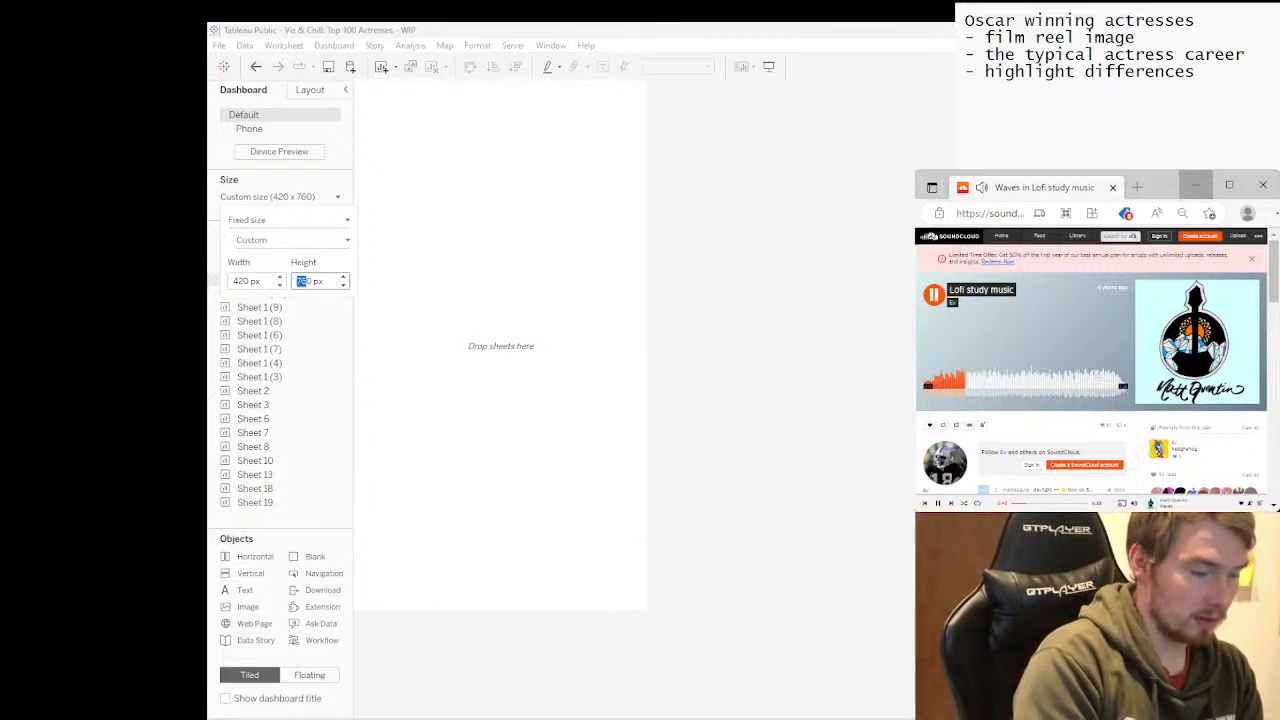
text(800)
key(Return)
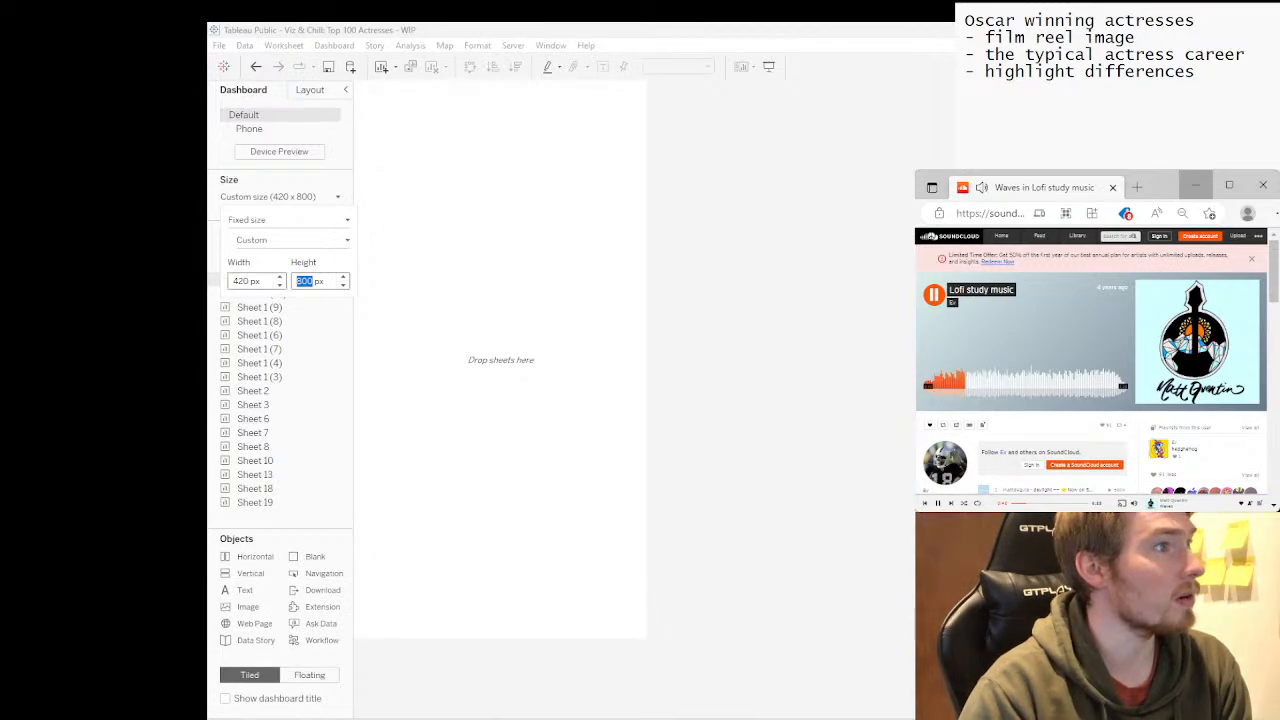
drag(233, 281, 244, 281)
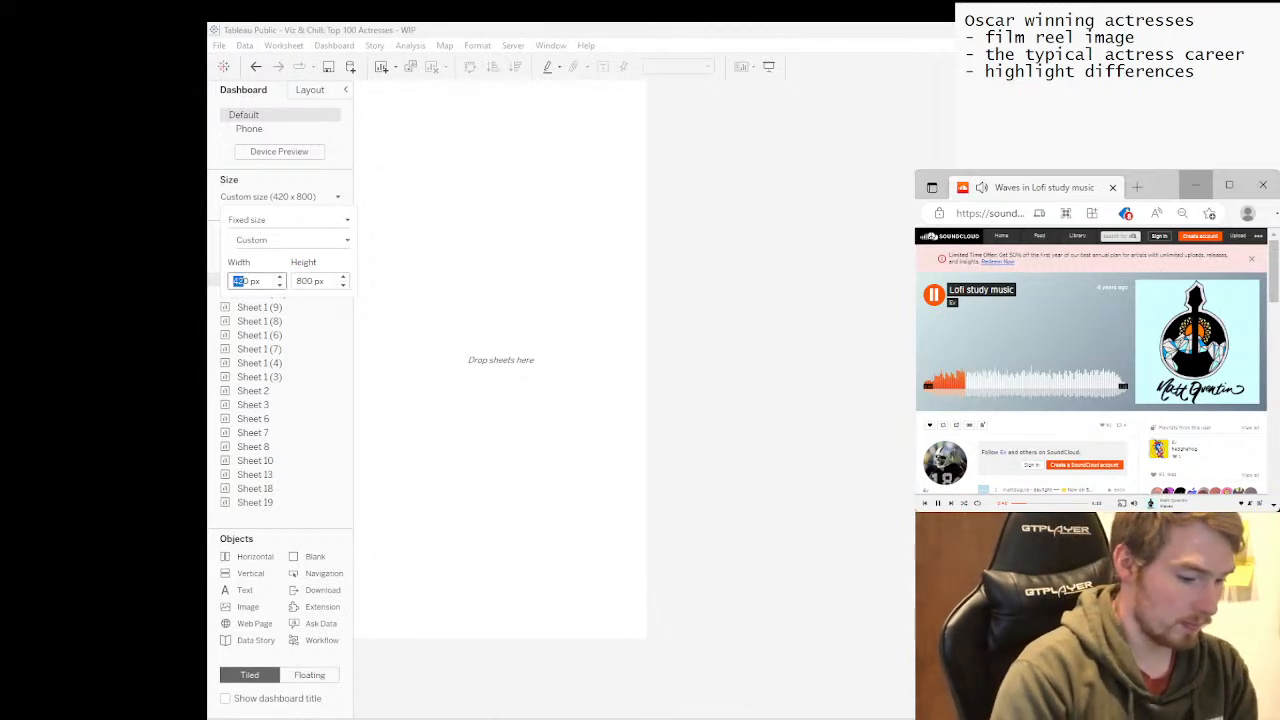
text(3)
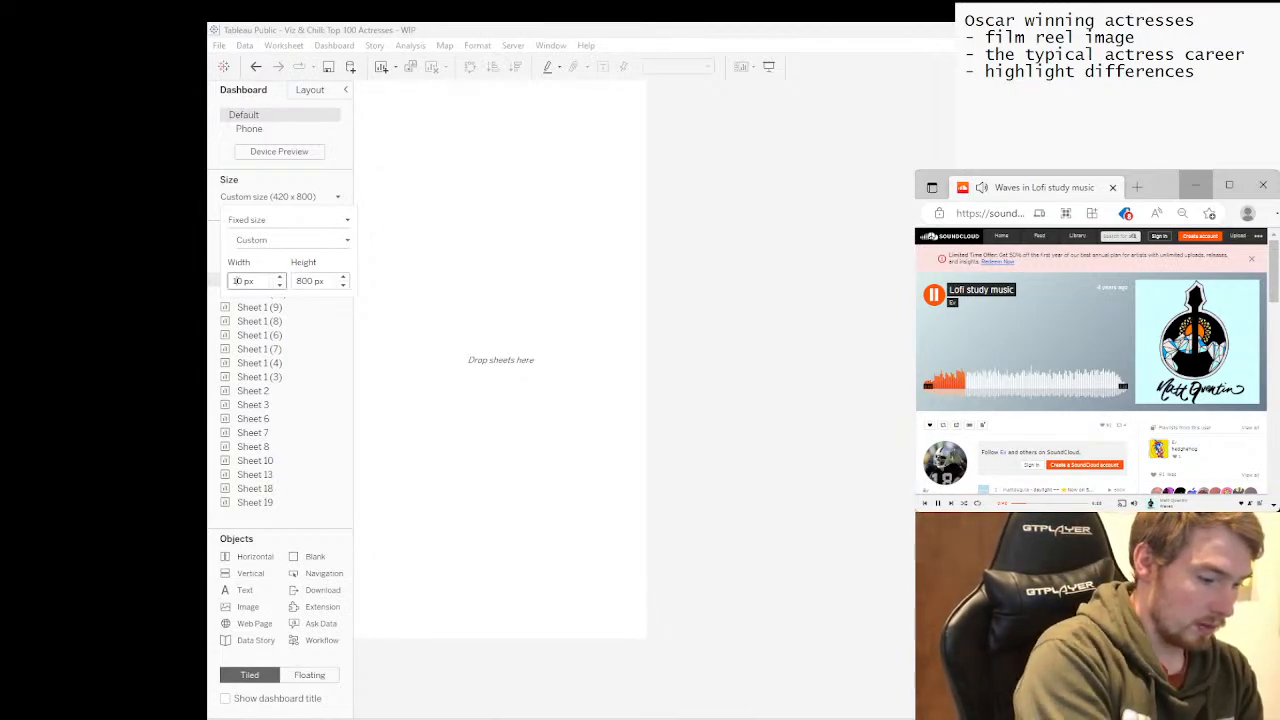
text(00)
key(Return)
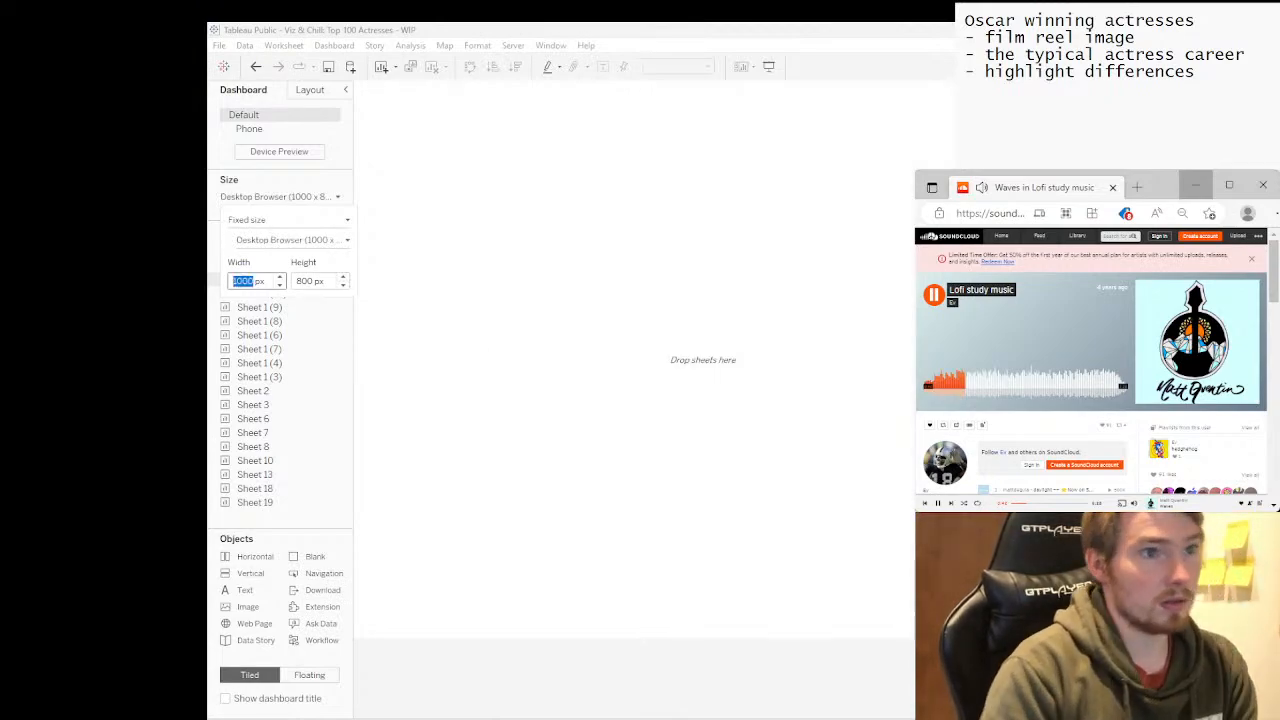
key(Escape)
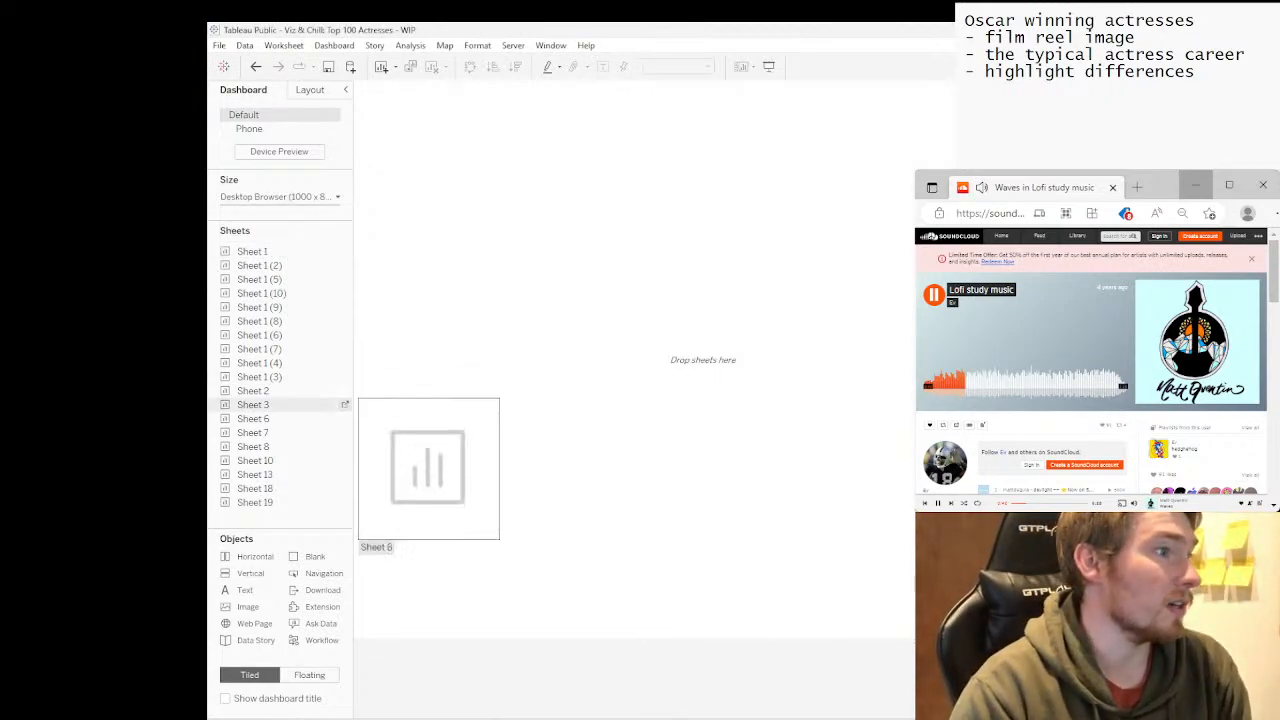
Lay out the dashboard with a horizontal container, blank objects and a vertical container.
drag(251, 573, 560, 420)
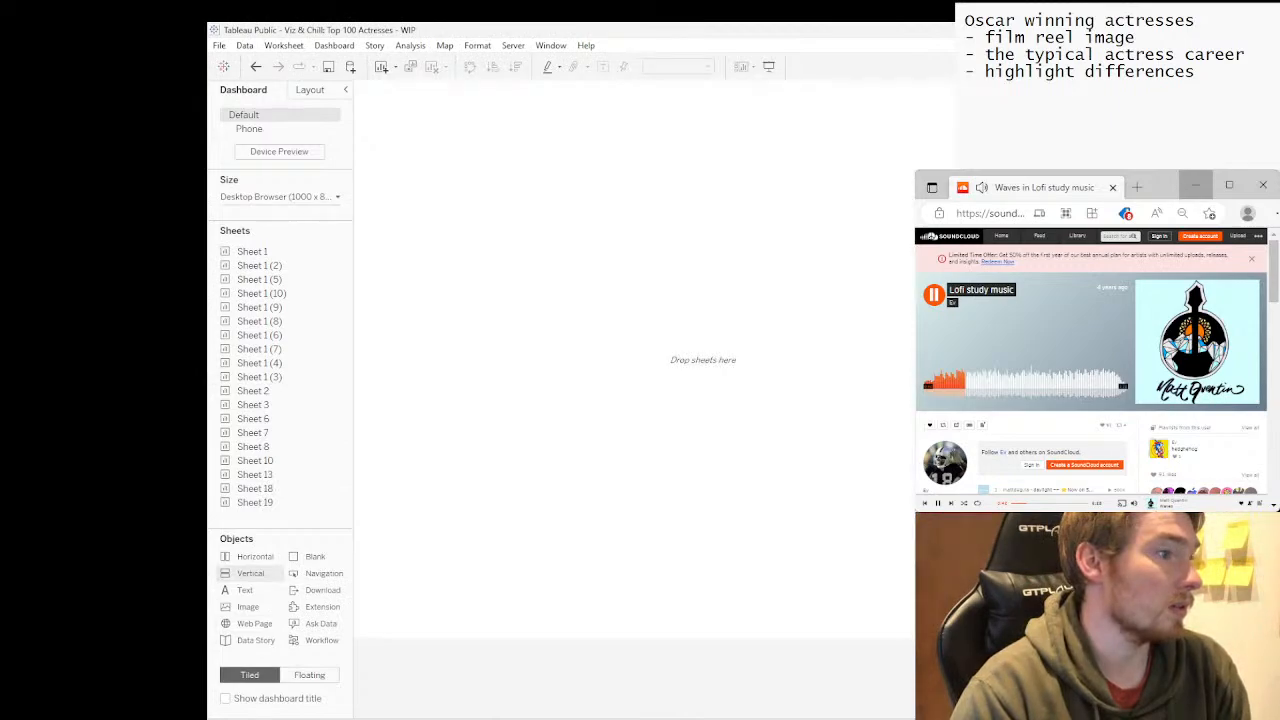
drag(254, 557, 560, 400)
drag(315, 557, 540, 430)
drag(315, 557, 367, 462)
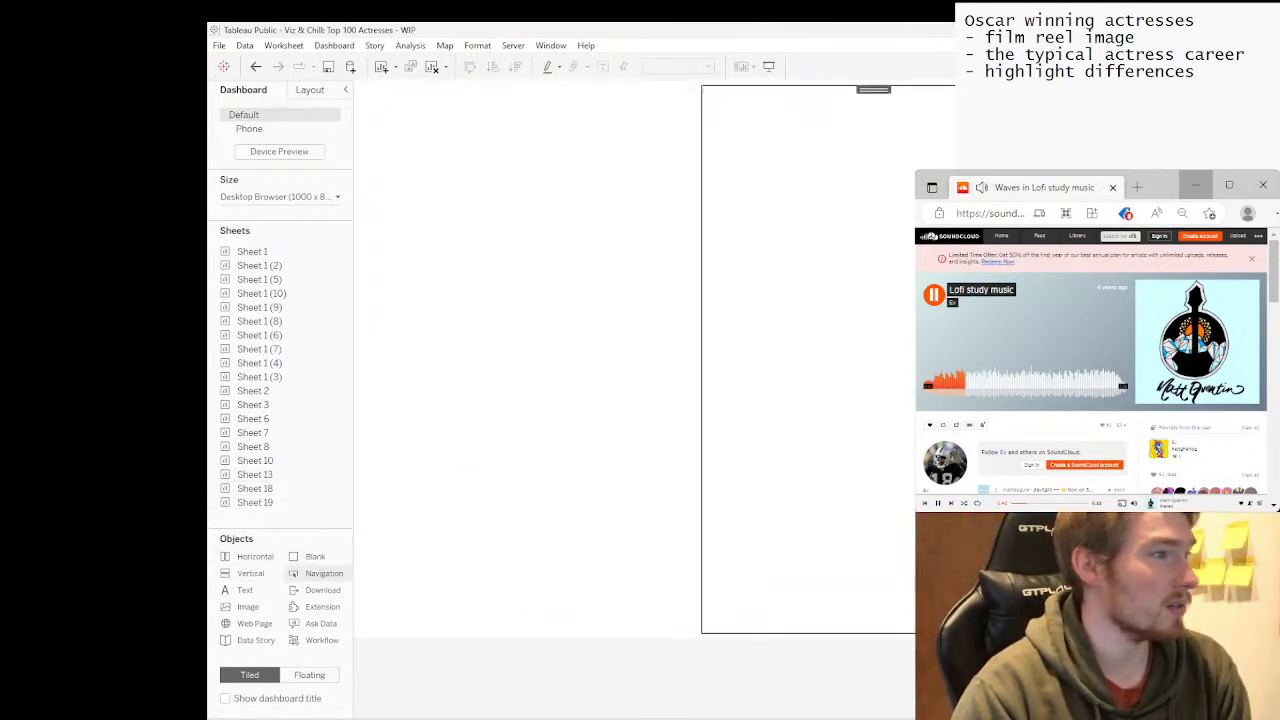
drag(251, 573, 702, 398)
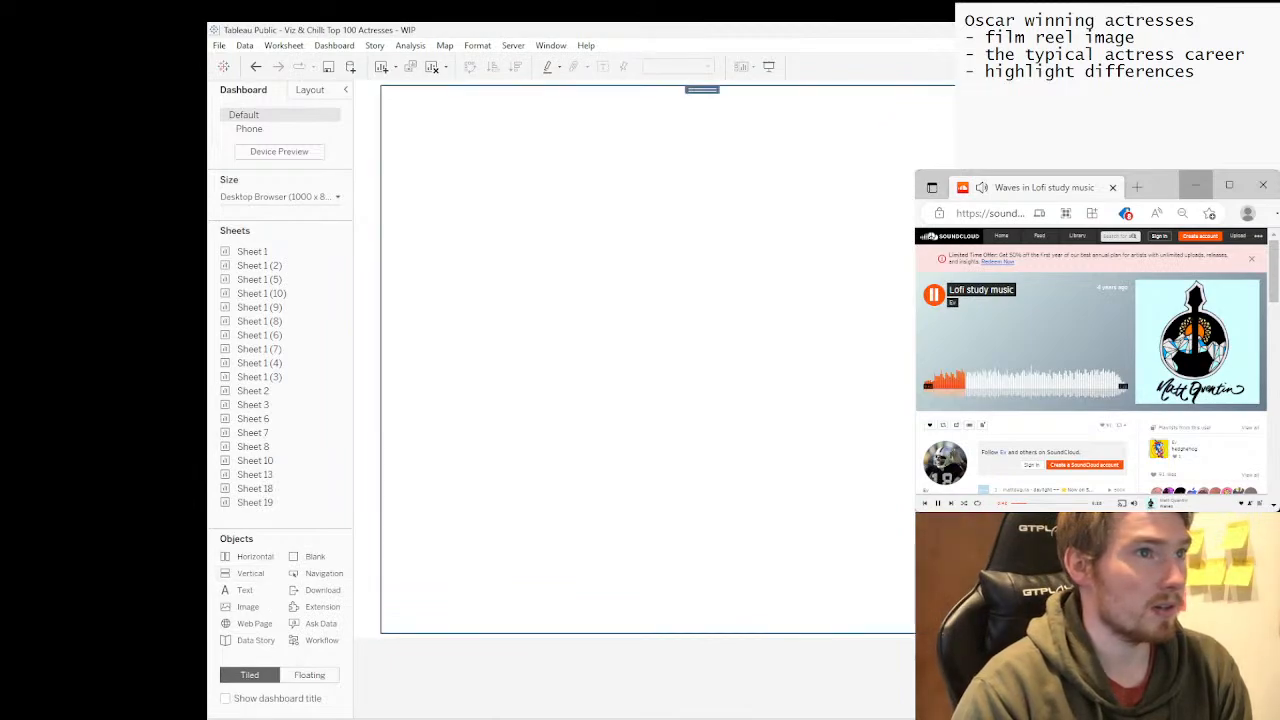
Place Sheet 18 in the dashboard layout, removing its legend and the blank object beside the chart.
drag(255, 502, 360, 500)
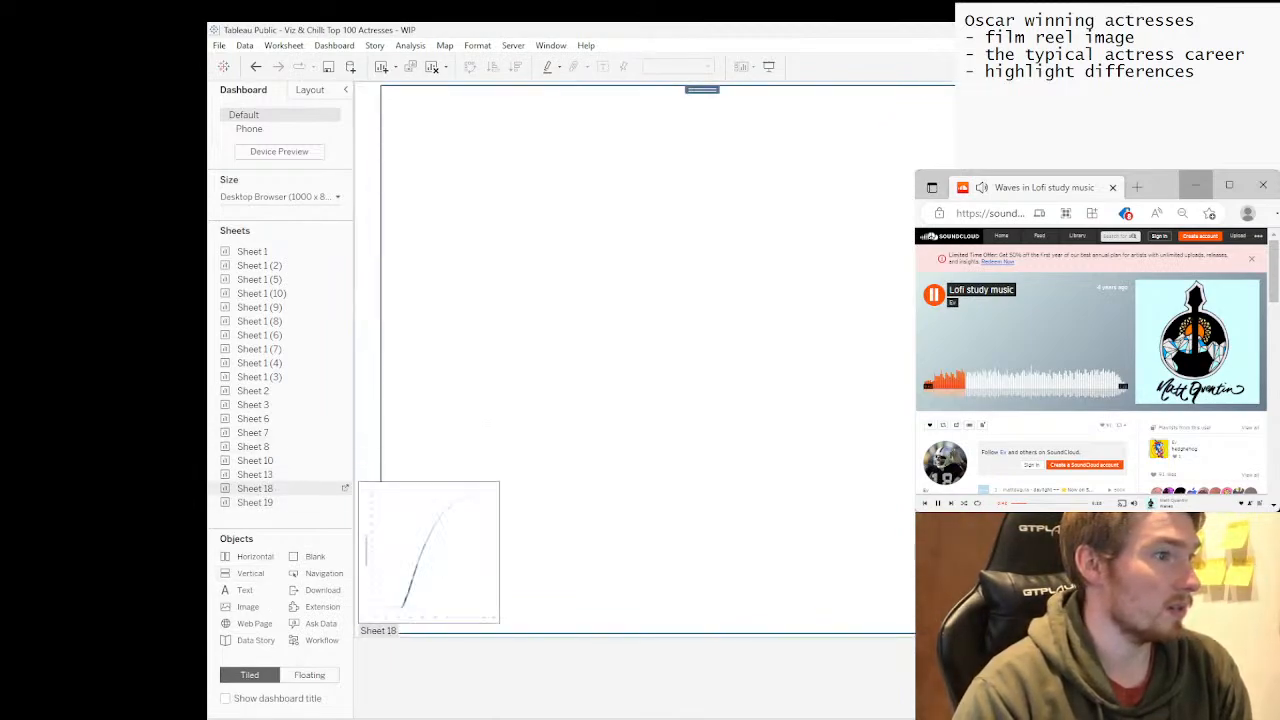
drag(255, 488, 646, 360)
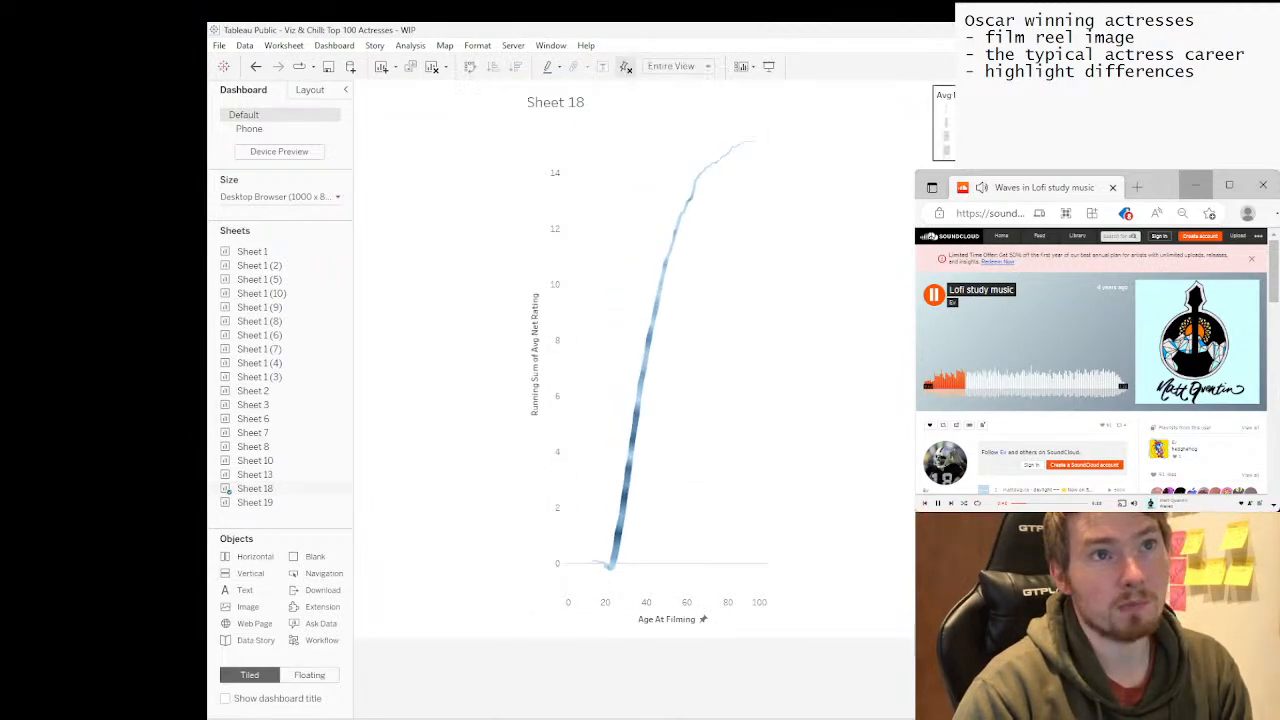
key(Delete)
click(470, 260)
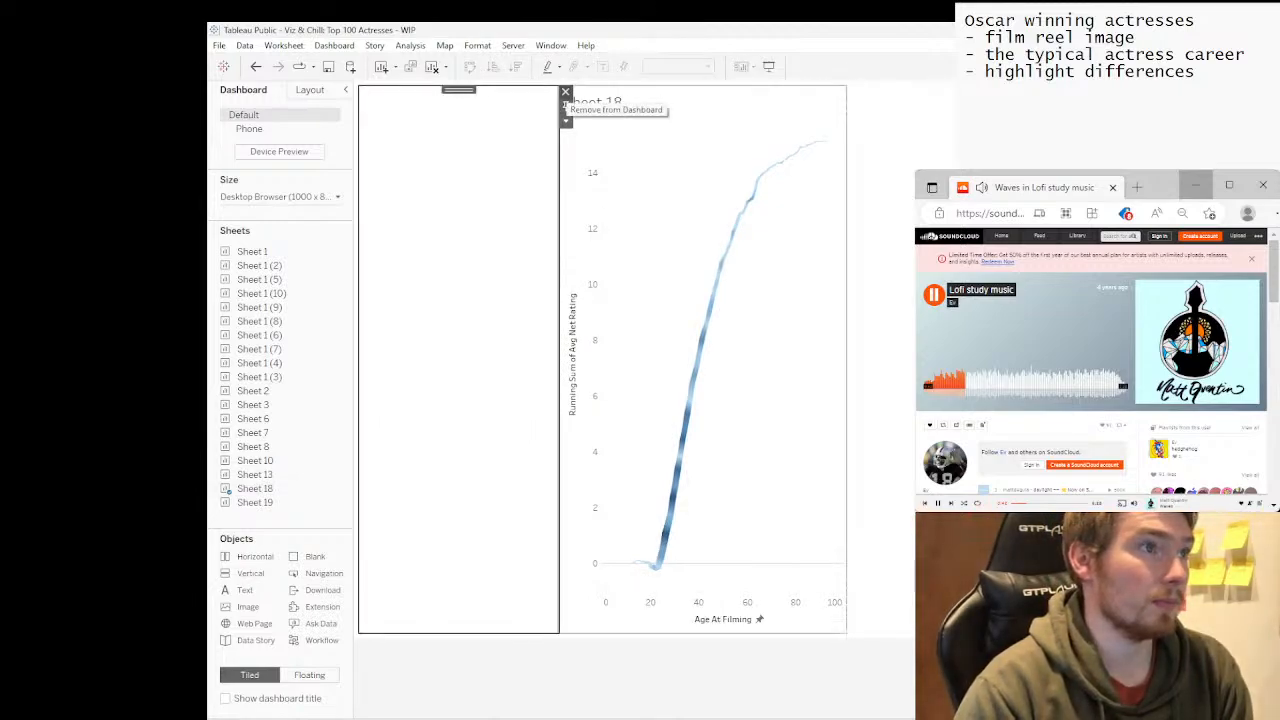
click(565, 93)
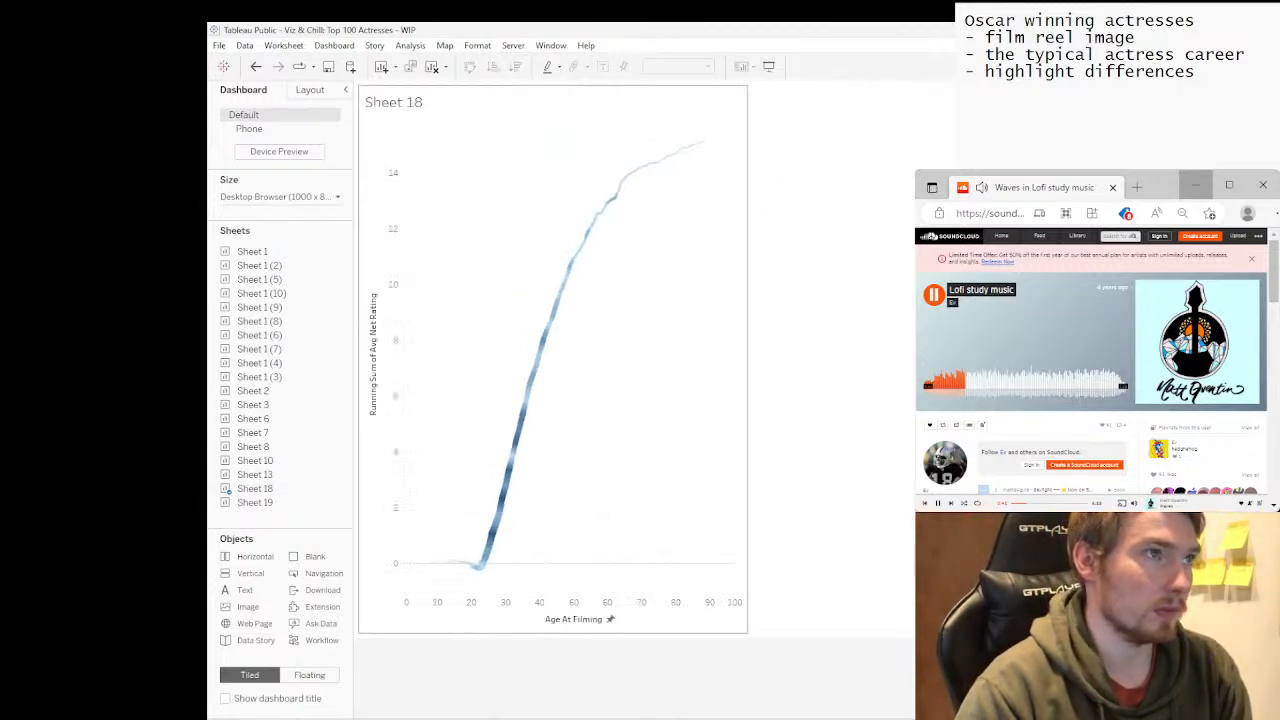
Add a blank object beneath the Sheet 18 chart and a text object above the chart.
click(470, 260)
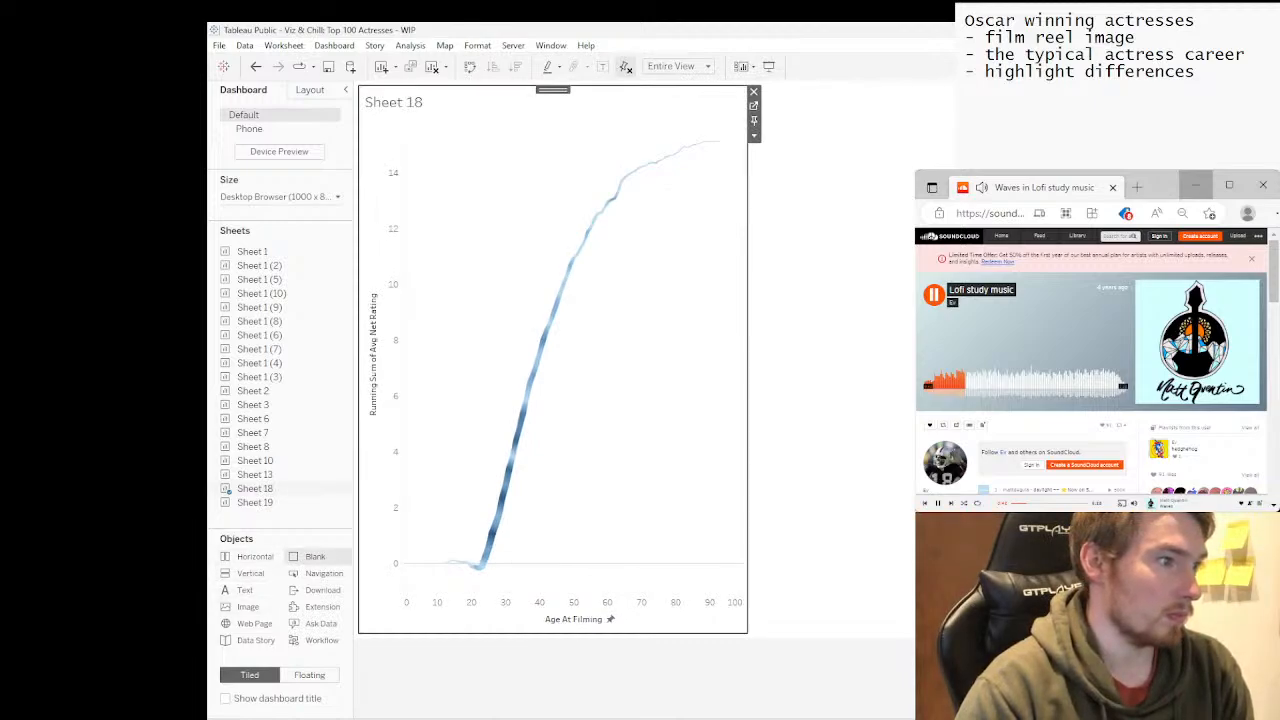
drag(300, 556, 550, 580)
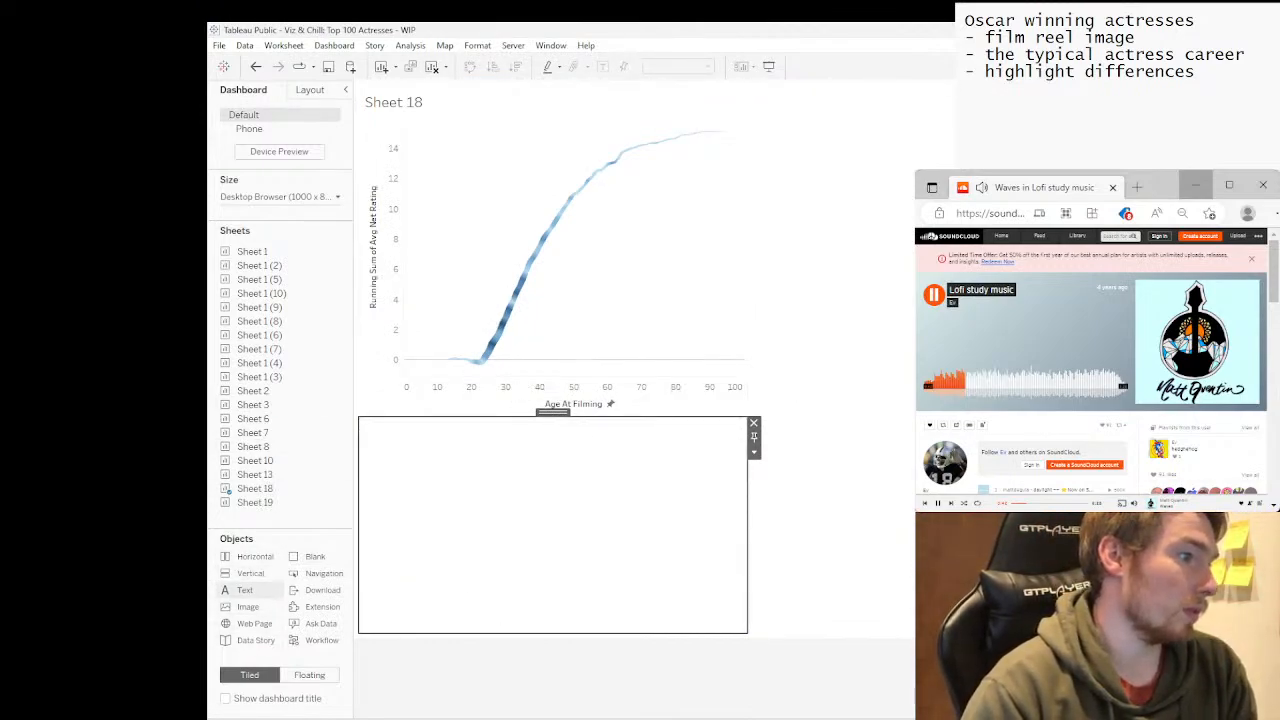
drag(245, 590, 550, 100)
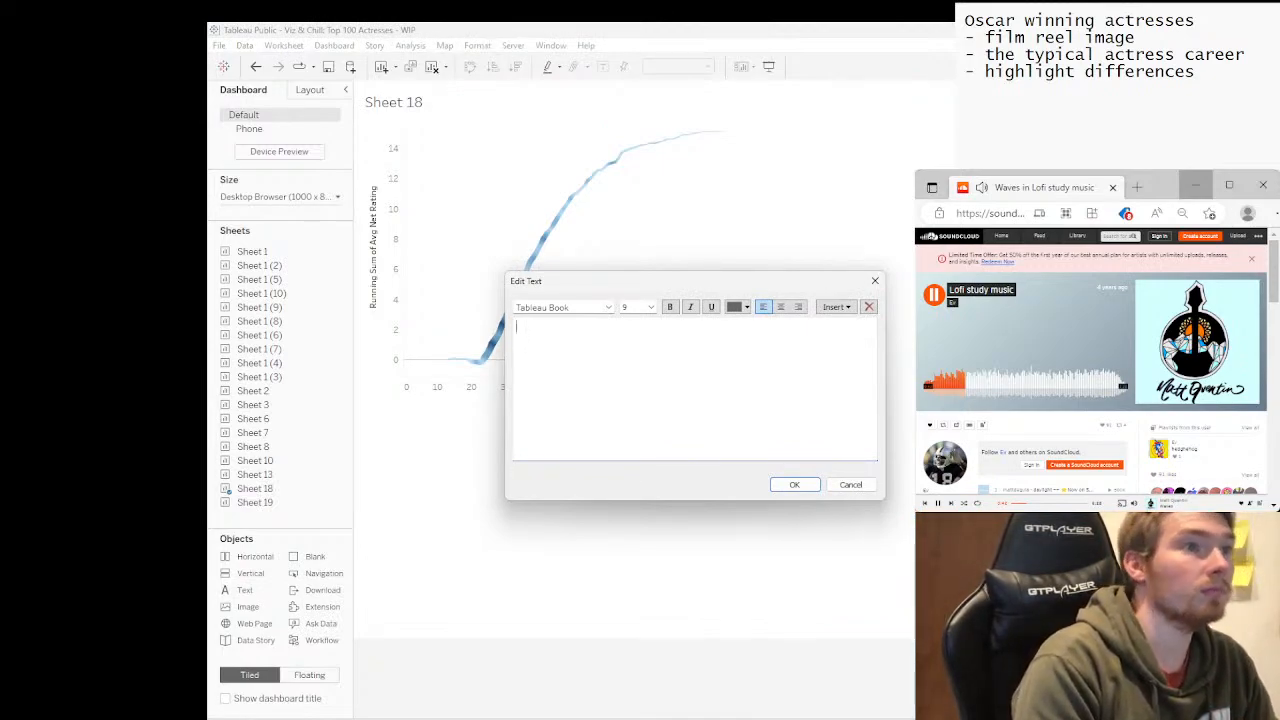
Enter the dashboard title text: The "Typical" Oscar Winning Actress' Career.
text(The Ty)
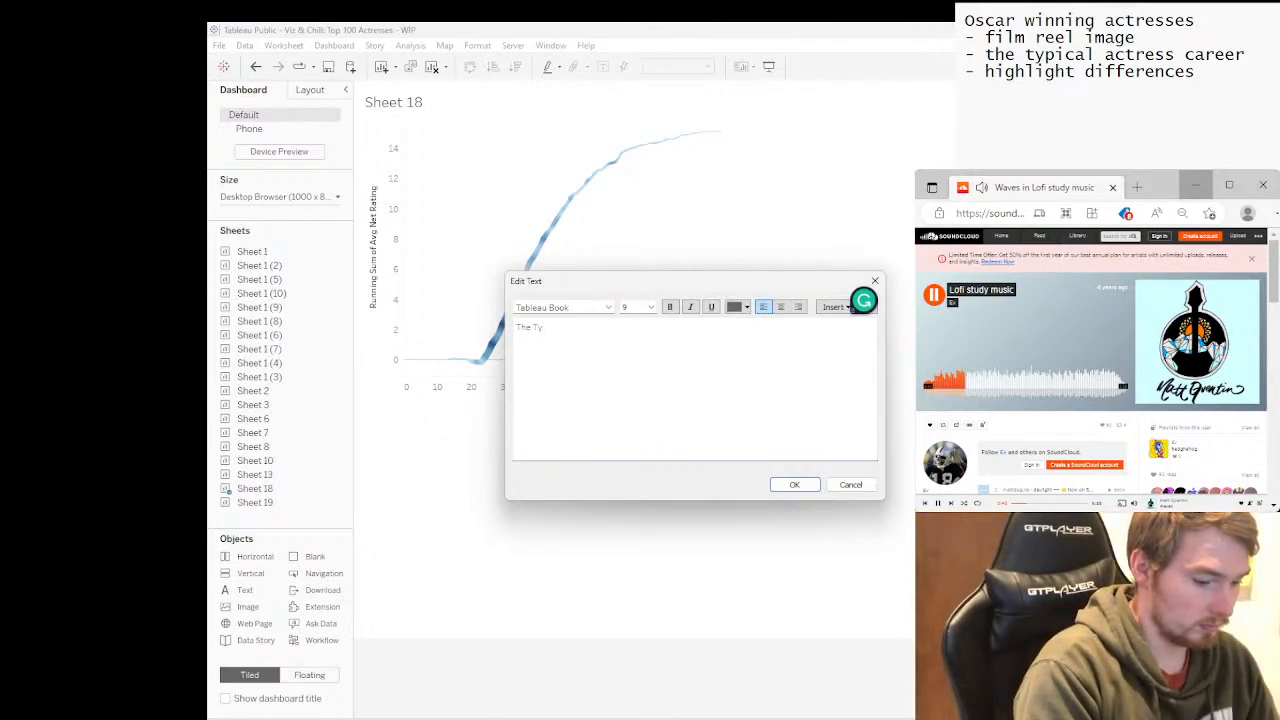
text(pical Actresses Career)
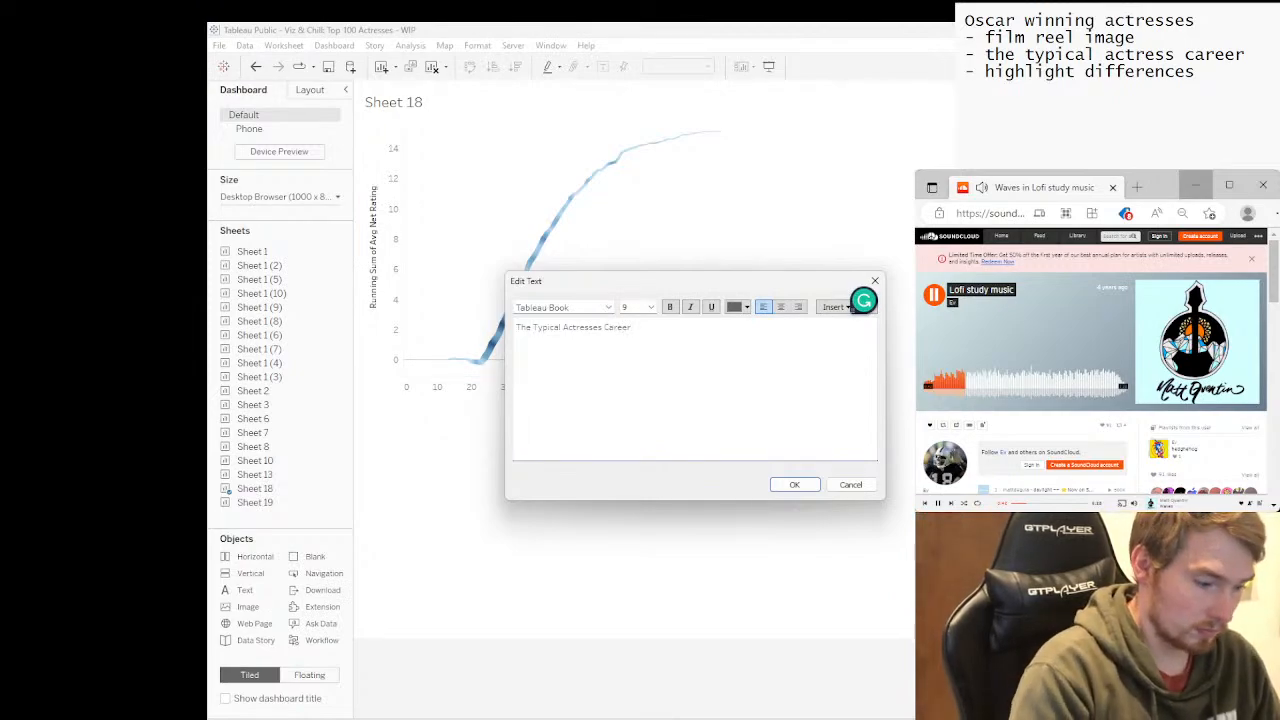
text("Typical)
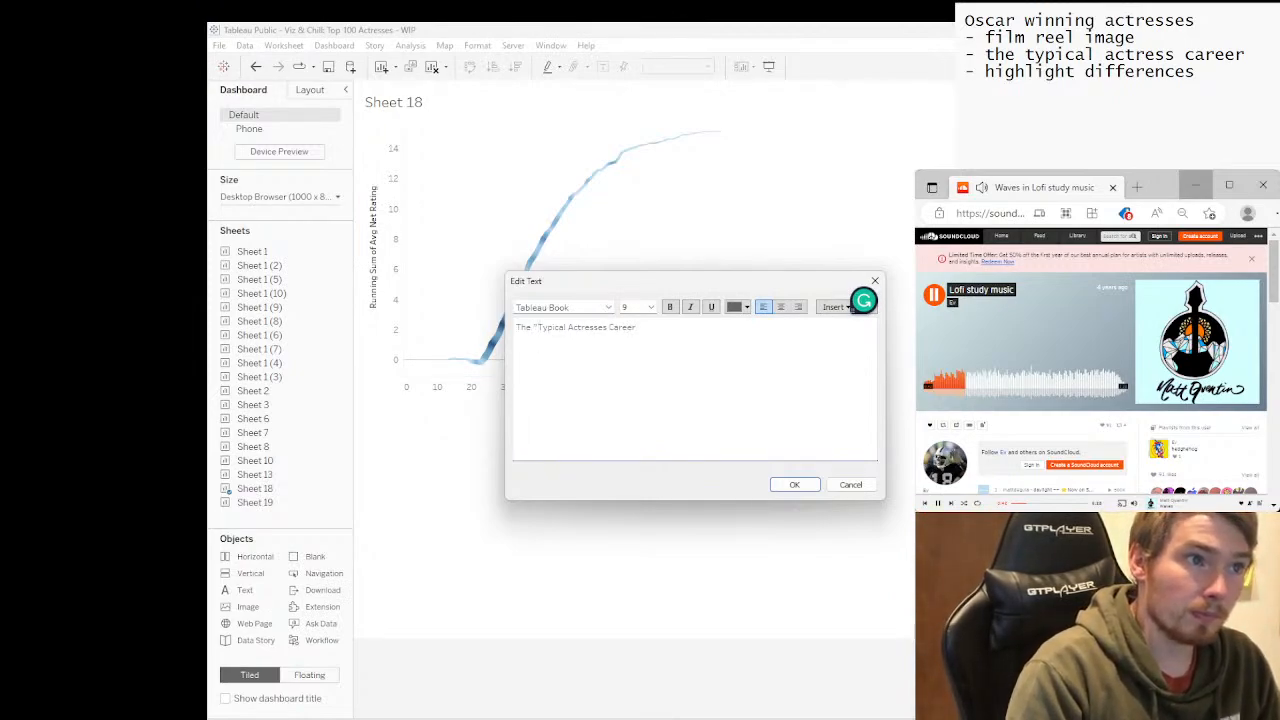
text(")
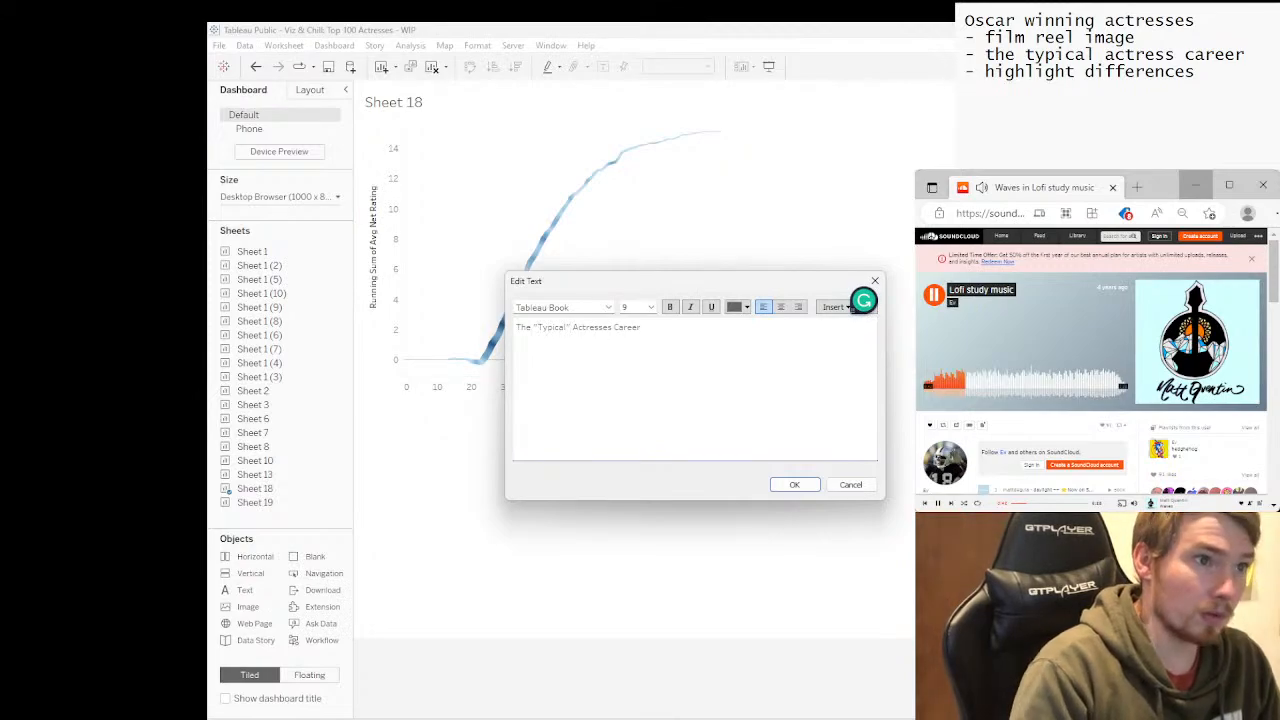
text( Oscar)
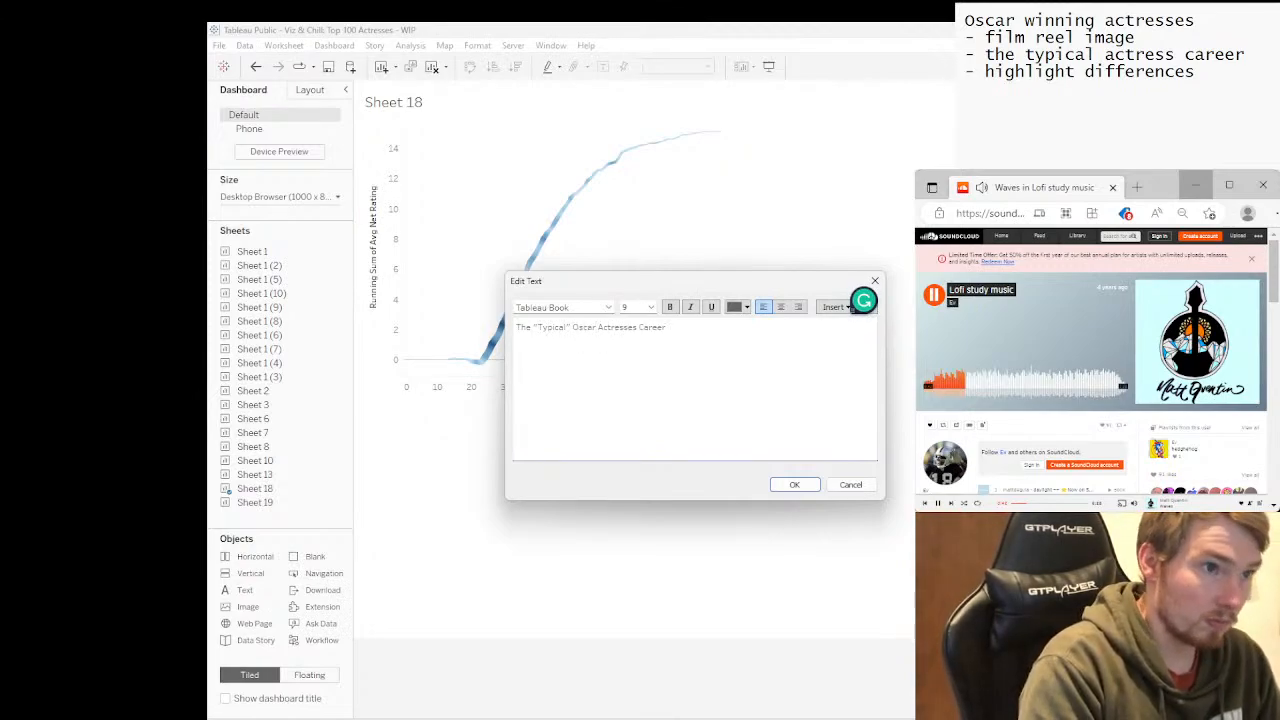
text( Winning)
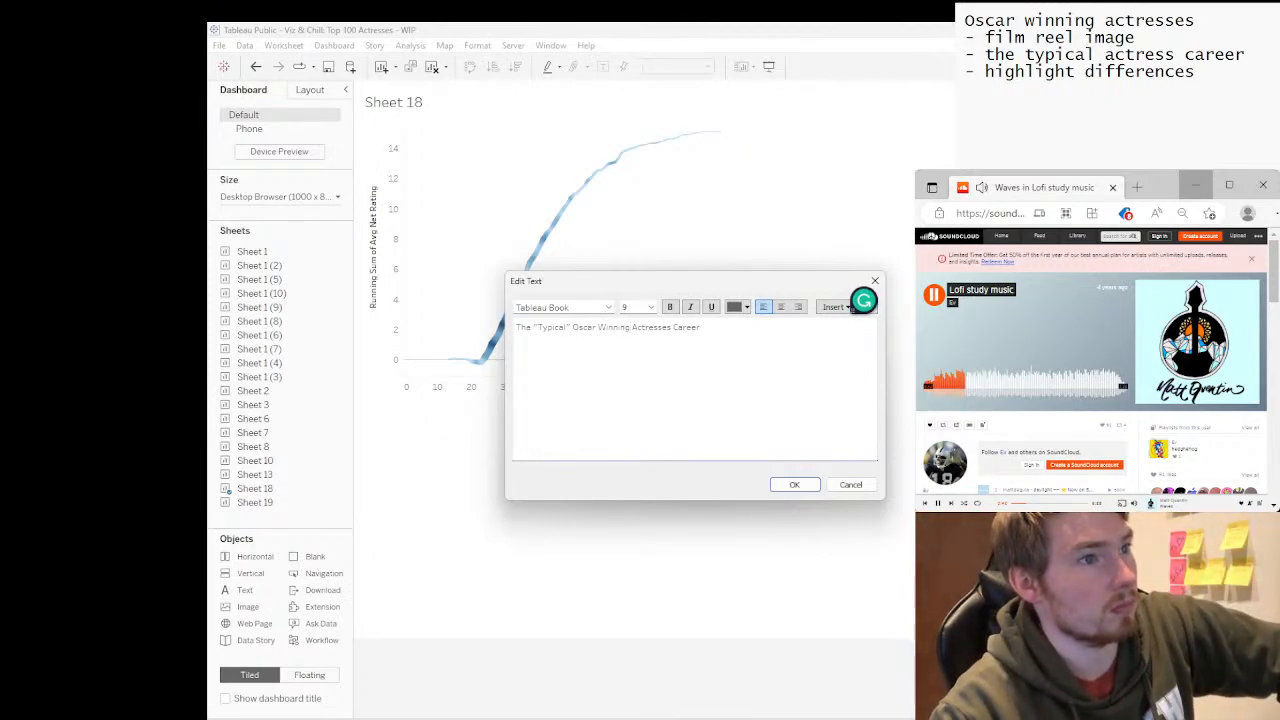
click(672, 327)
key(BackSpace)
key(BackSpace)
text(')
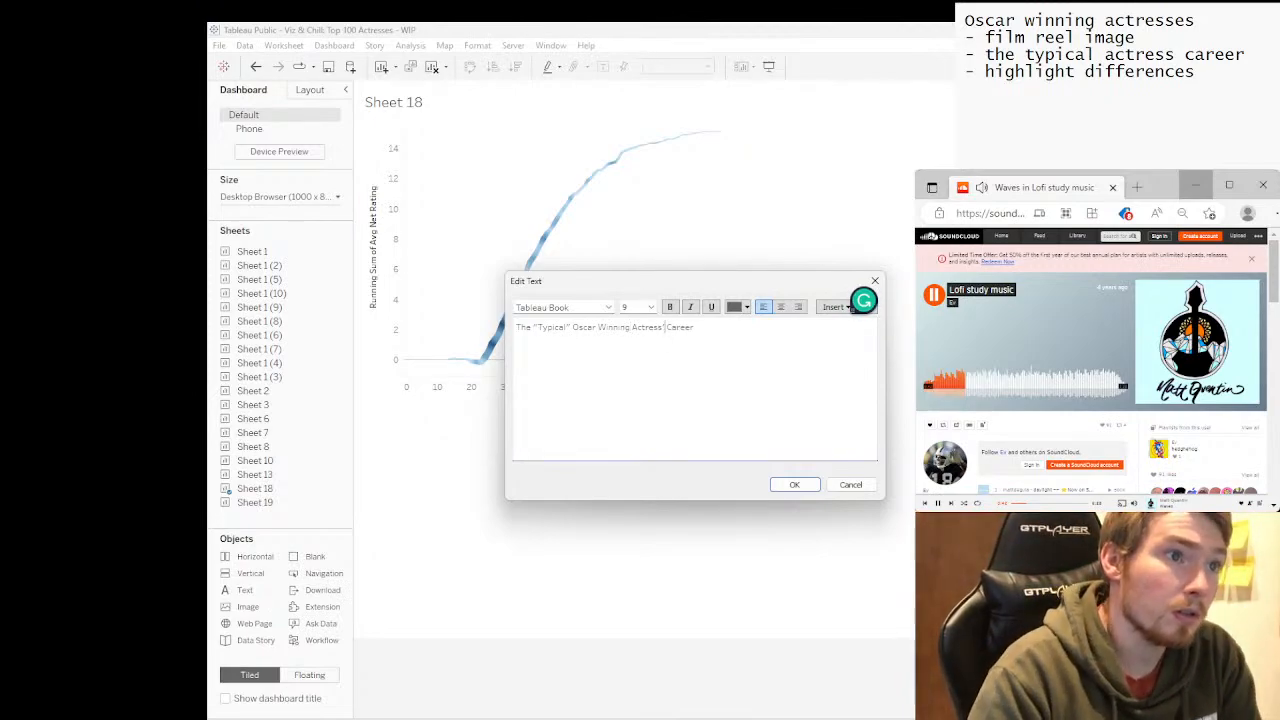
Format the whole title text in size 22 Tableau Semibold and apply it.
drag(695, 327, 514, 327)
click(651, 307)
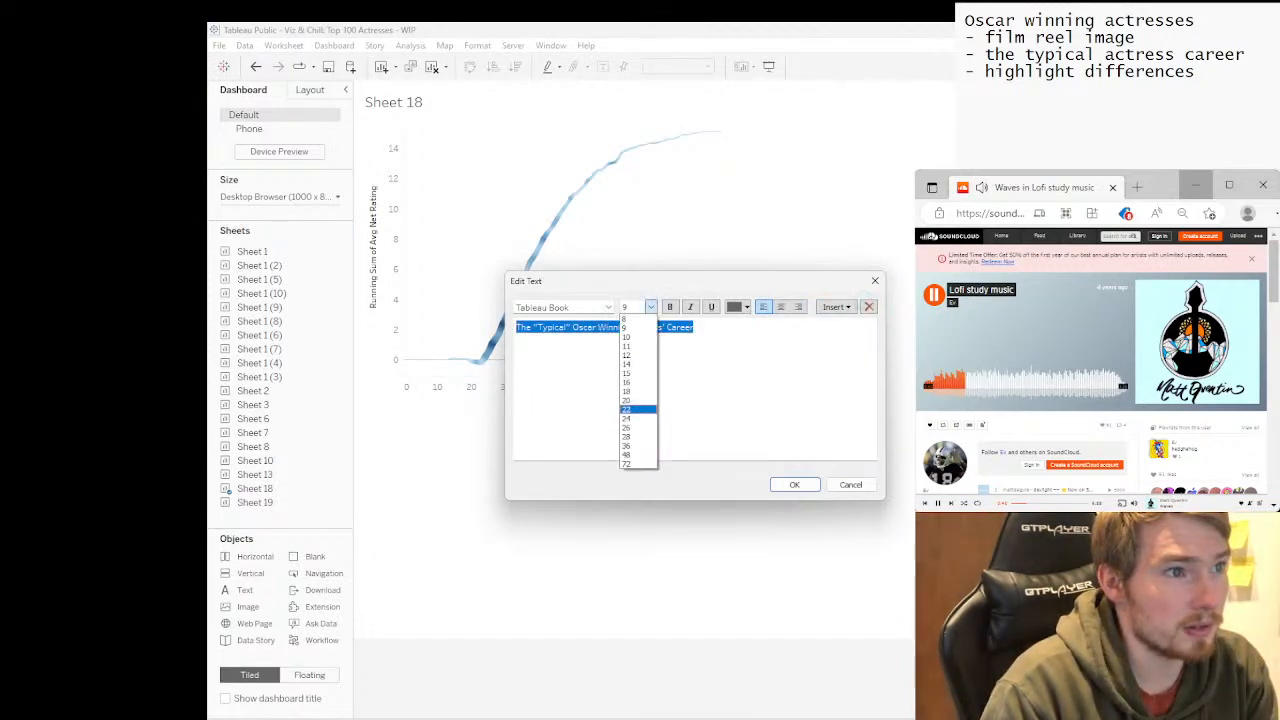
click(628, 409)
click(608, 307)
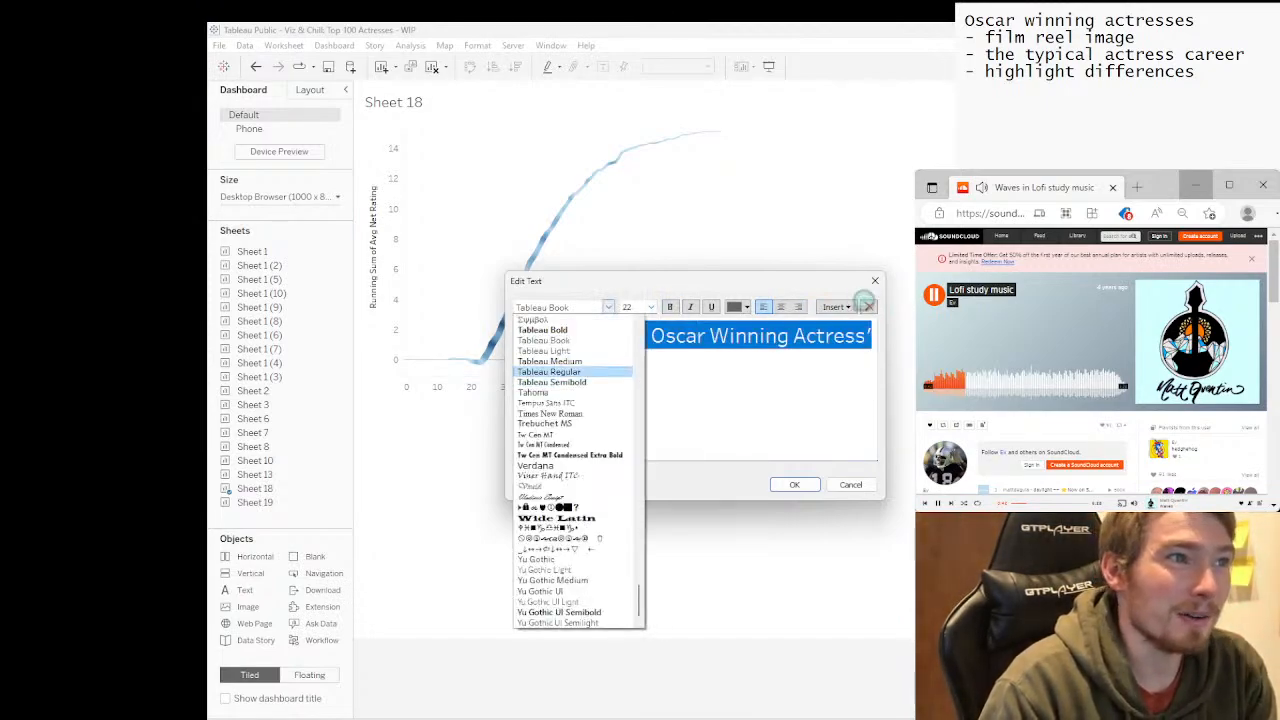
click(556, 382)
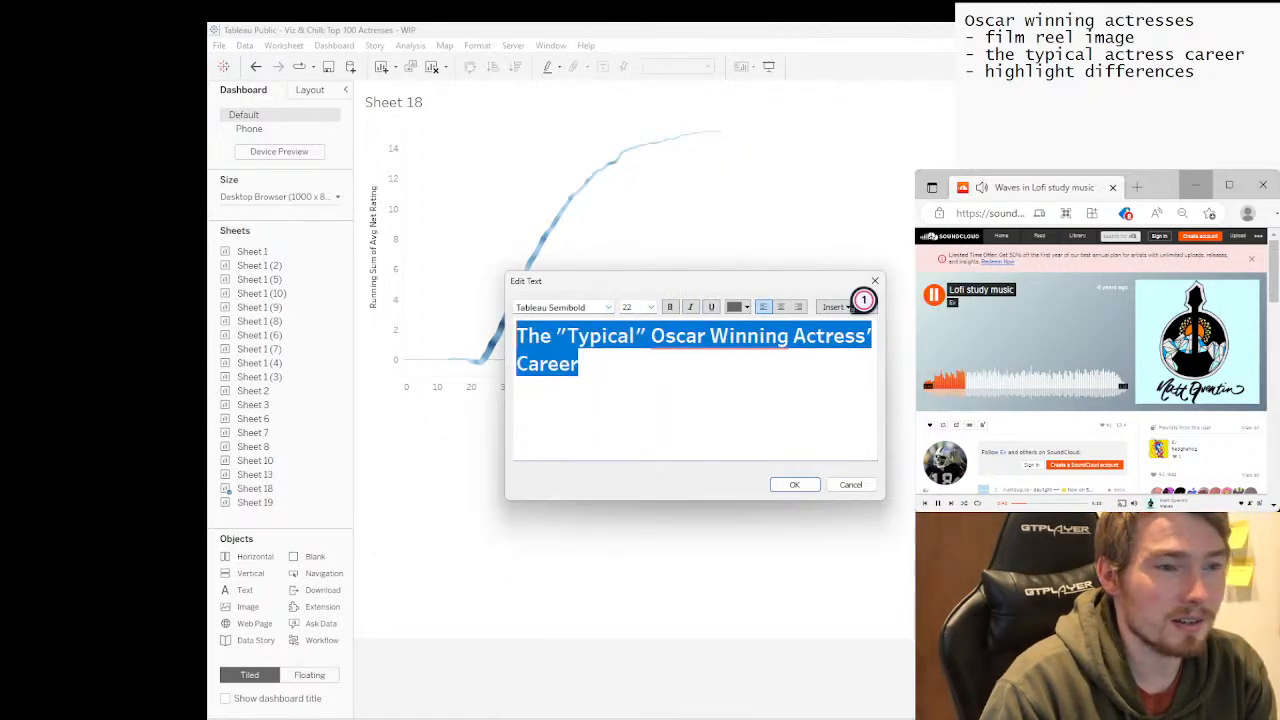
click(794, 485)
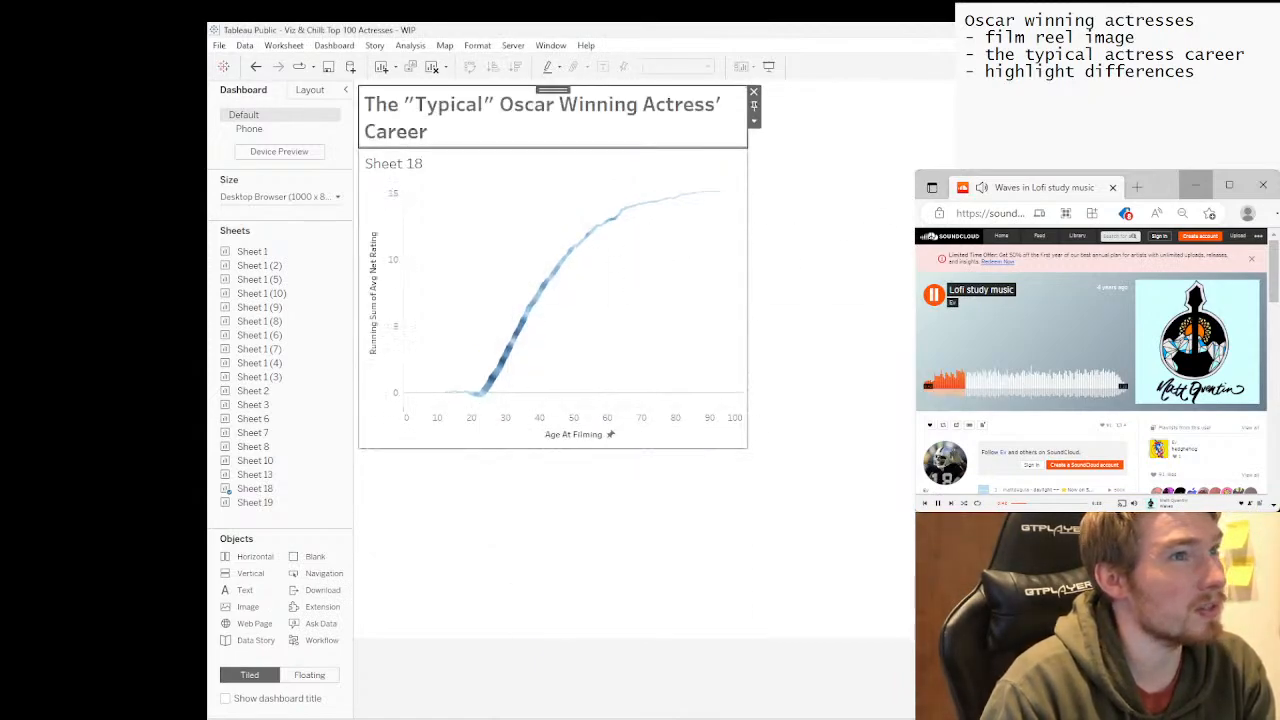
Hide the Sheet 18 title above the chart on the dashboard.
right_click(428, 172)
click(462, 209)
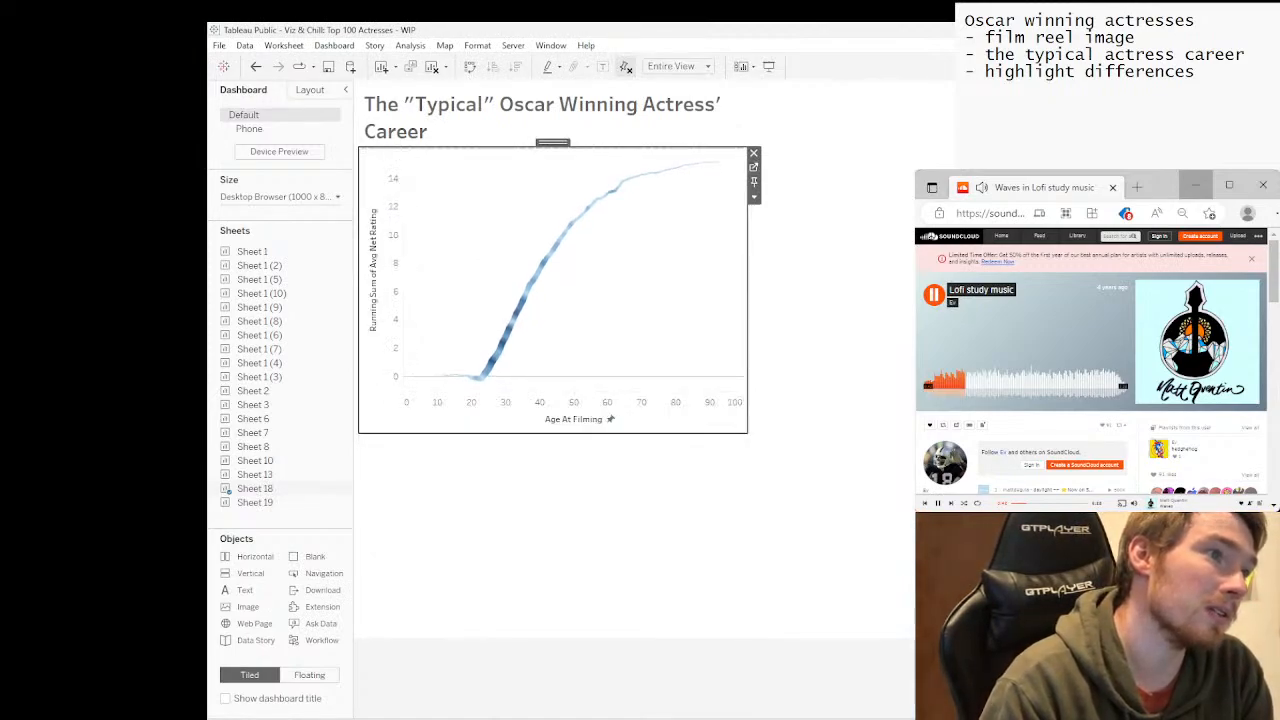
mouse_move(437, 376)
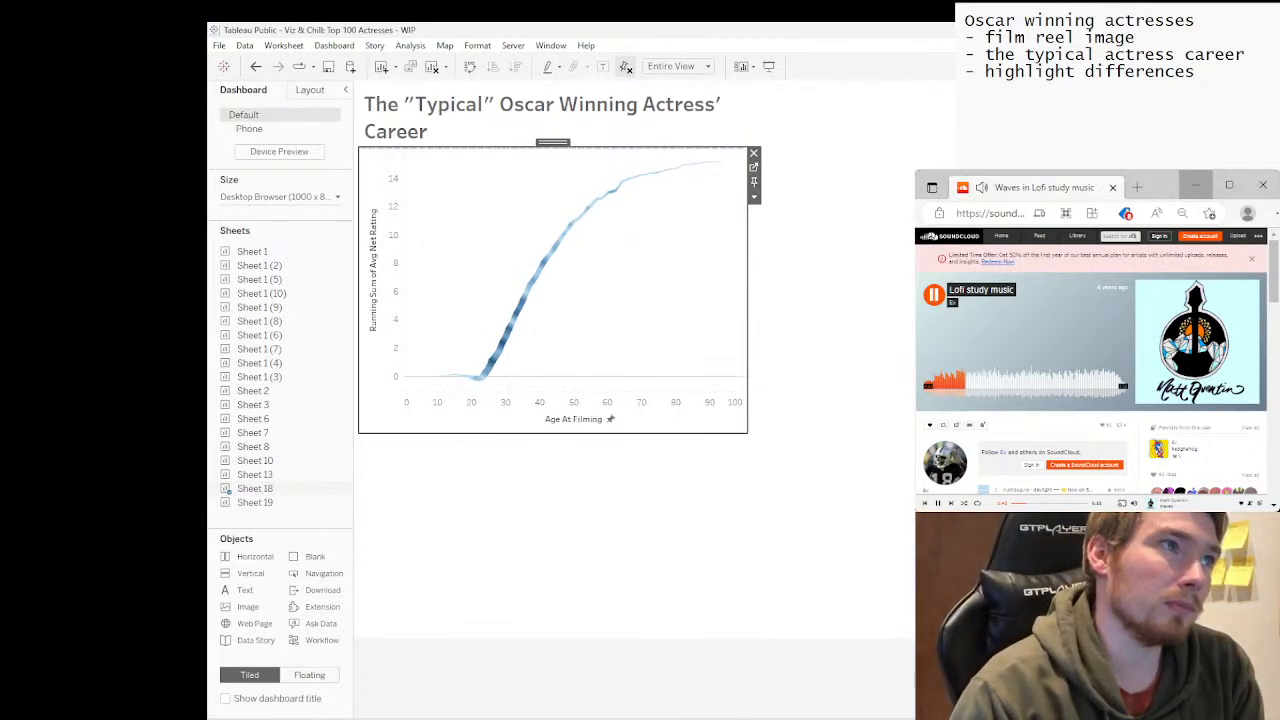
Give the Running Sum of Avg Net Rating axis a fixed range from -5 to 55.
right_click(394, 201)
click(428, 208)
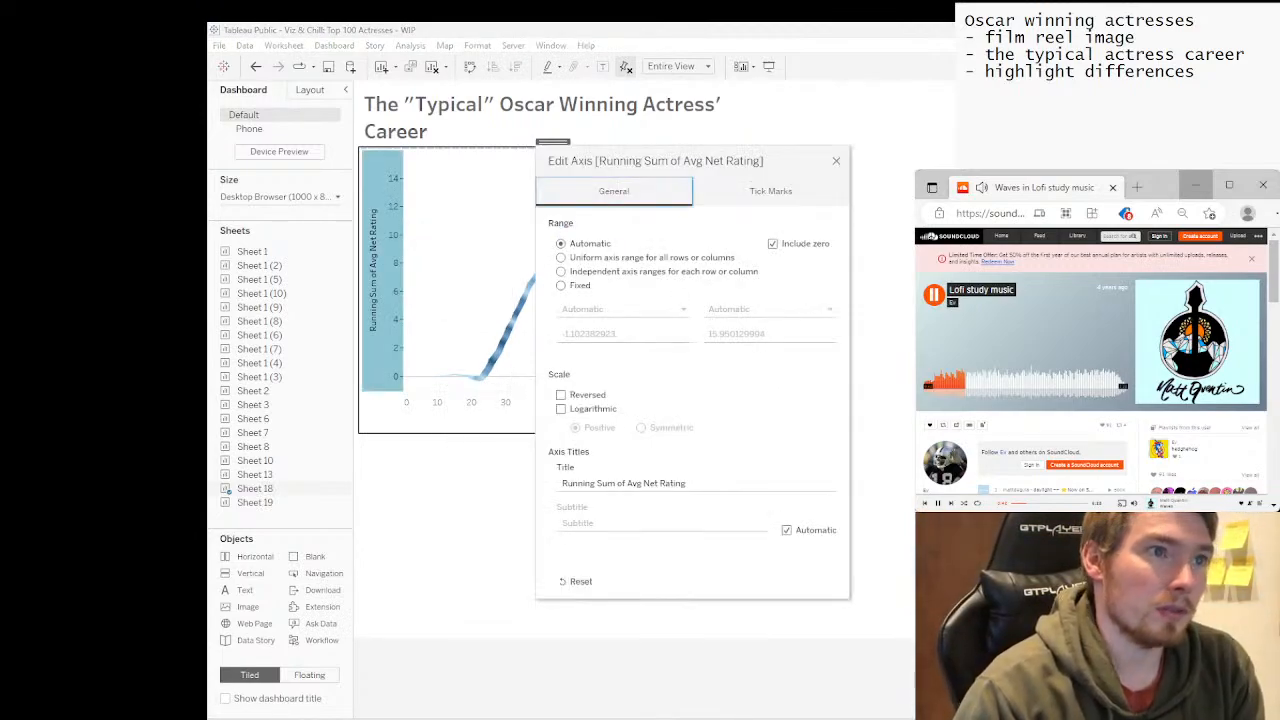
click(562, 286)
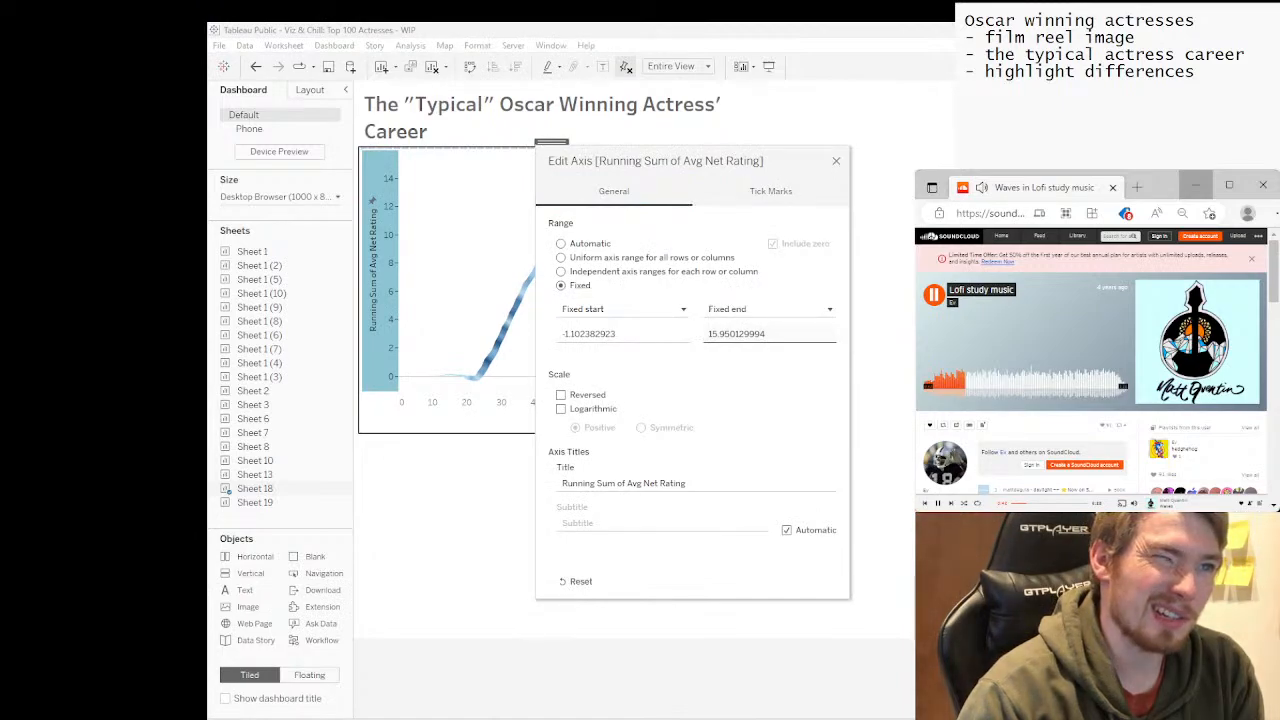
click(628, 334)
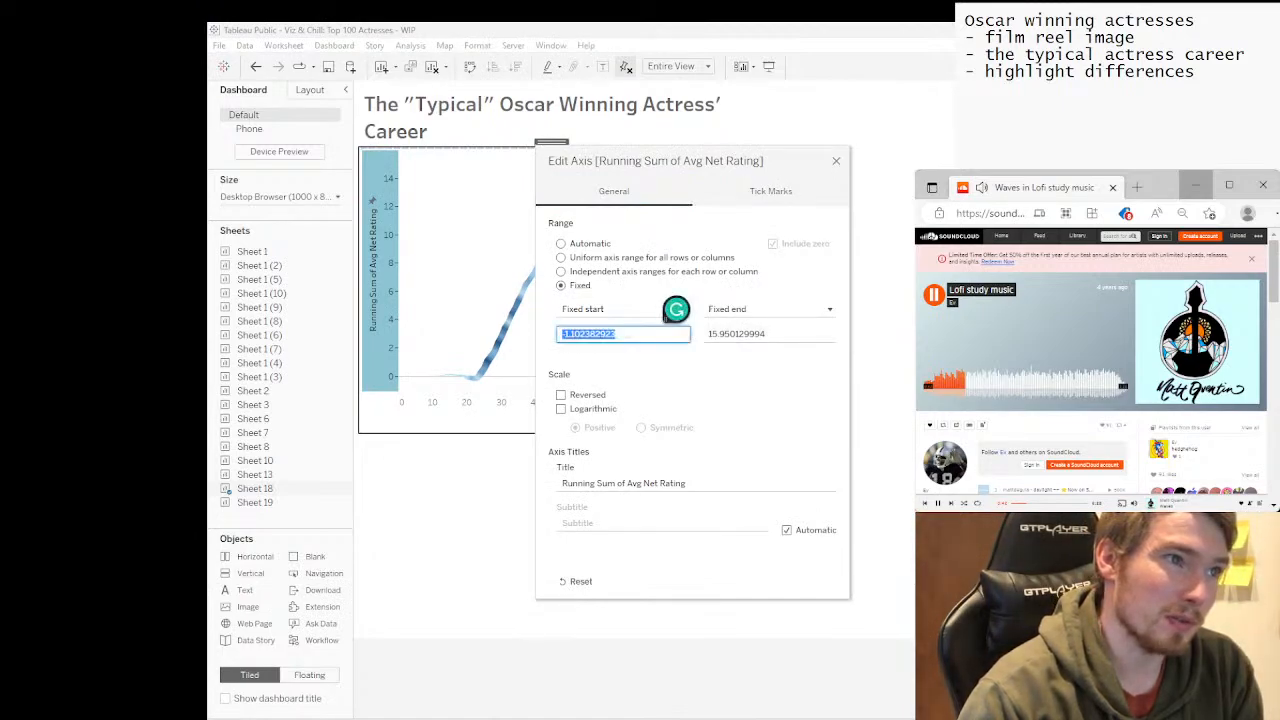
drag(565, 334, 611, 334)
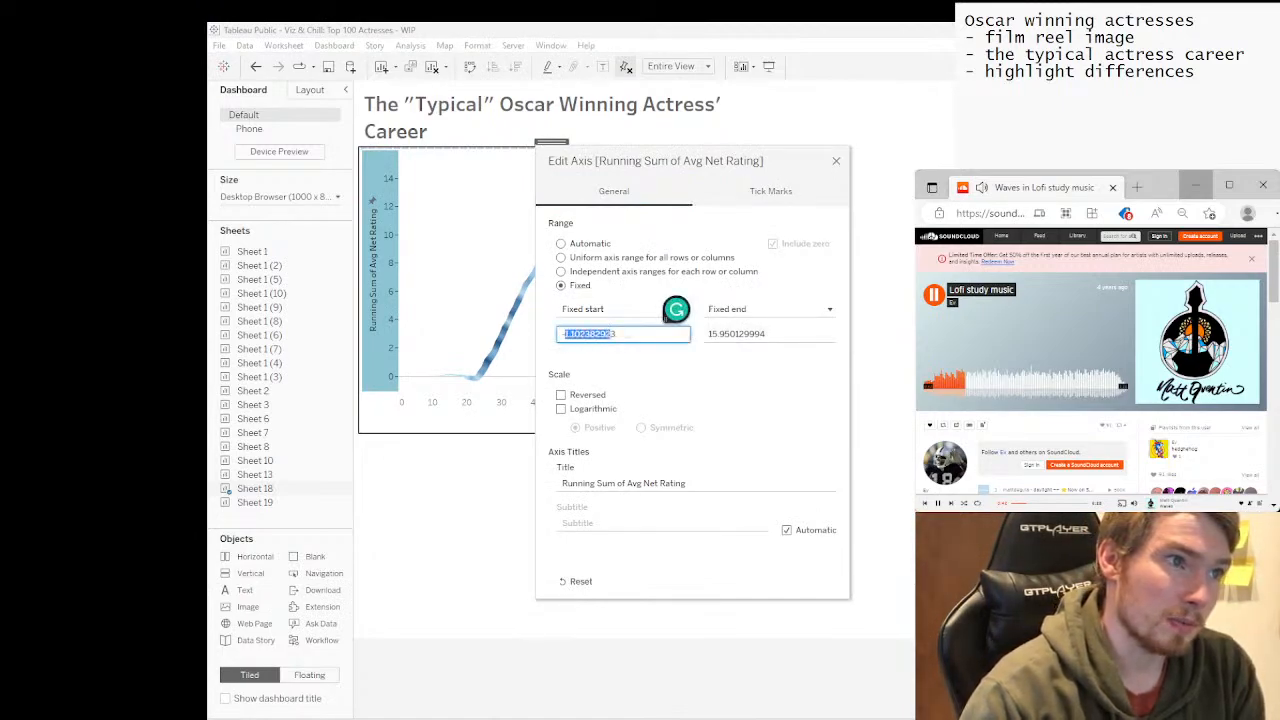
text(5)
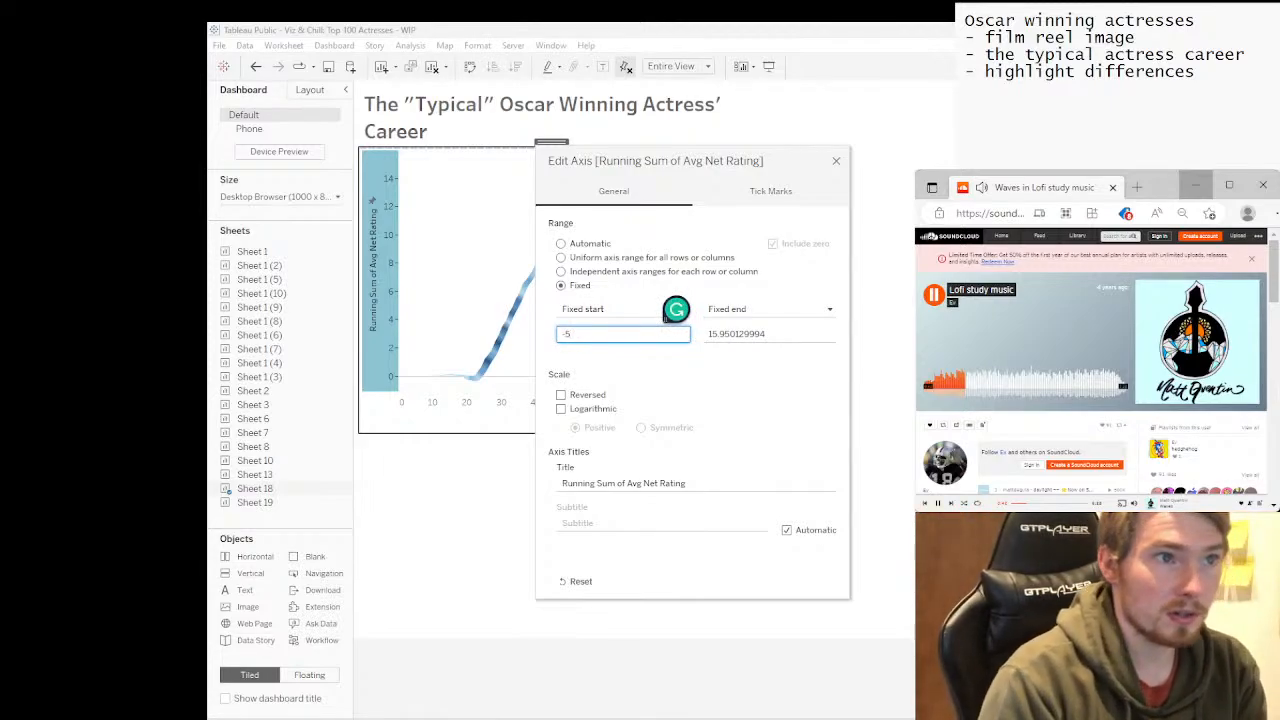
key(Tab)
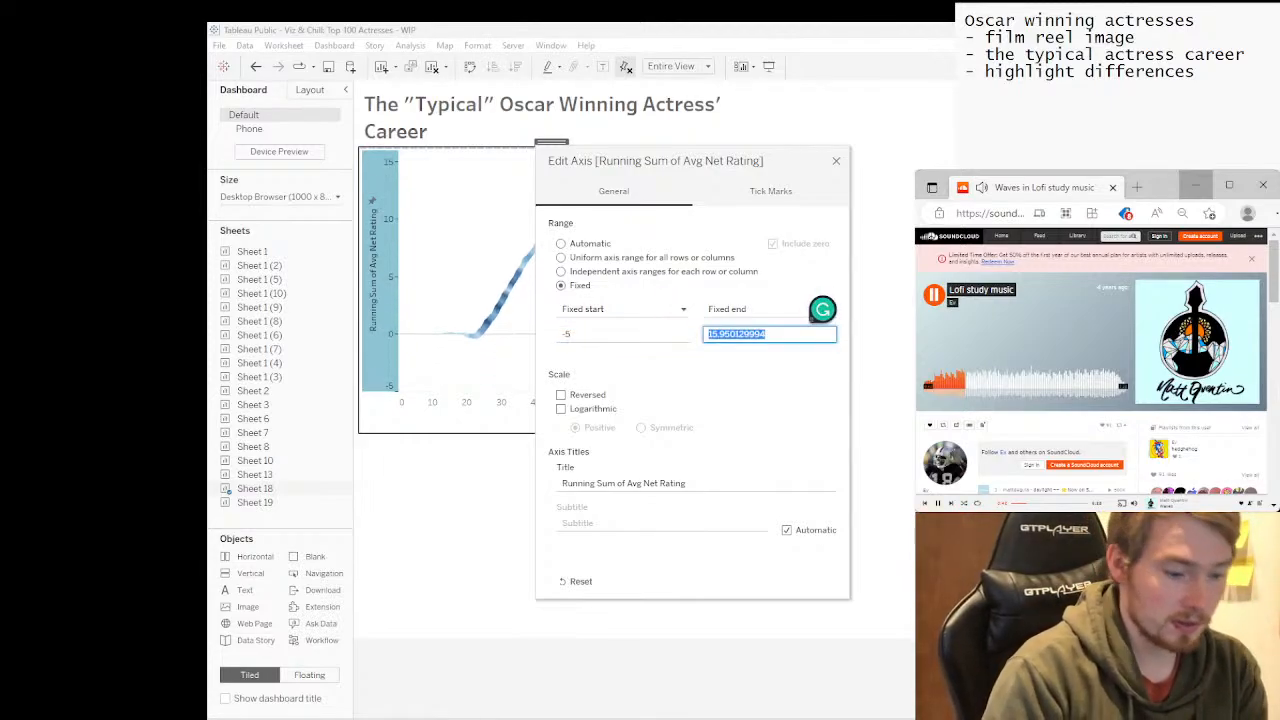
text(55)
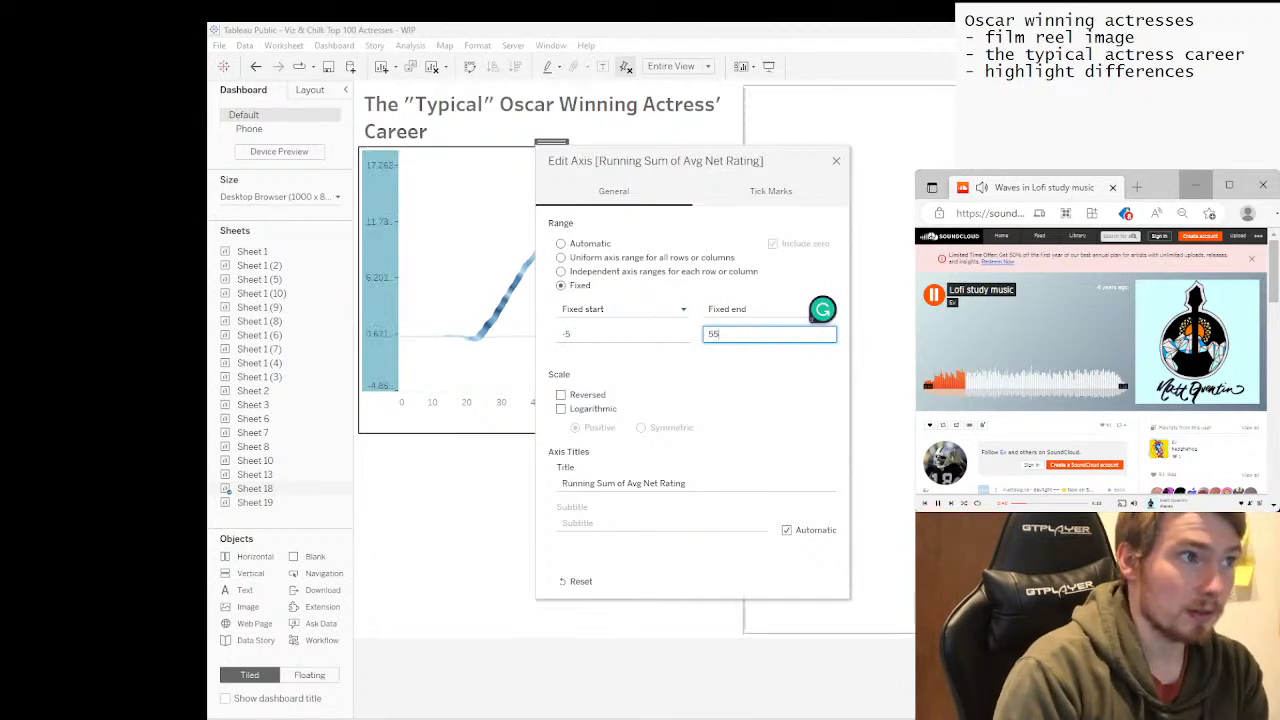
click(836, 161)
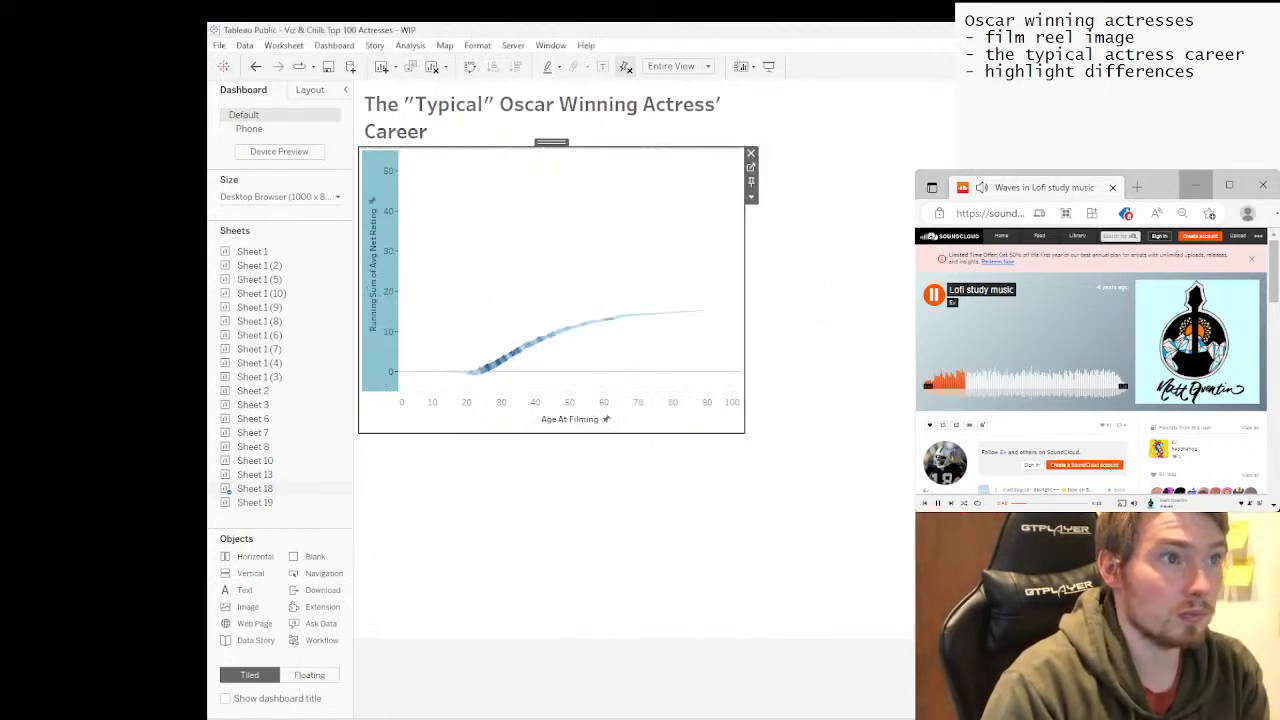
click(600, 240)
mouse_move(527, 345)
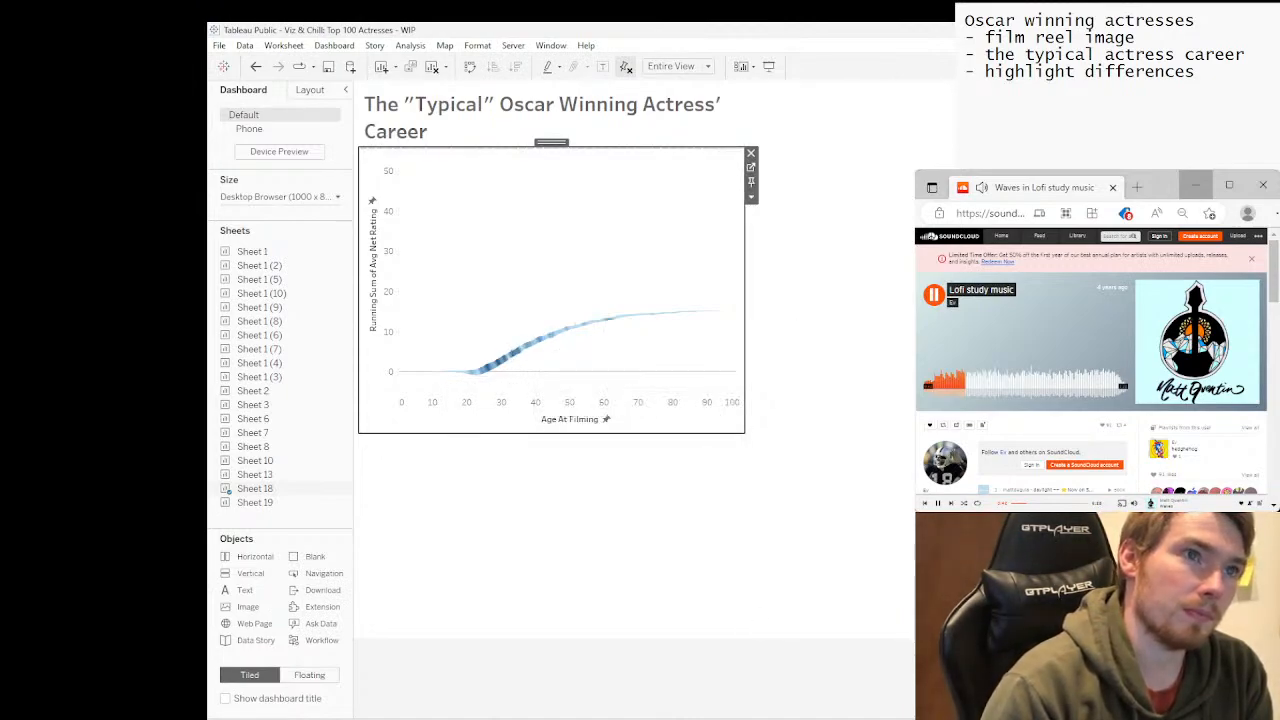
On Sheet 18, change the oscar color palette to Gray and return to the dashboard.
click(751, 167)
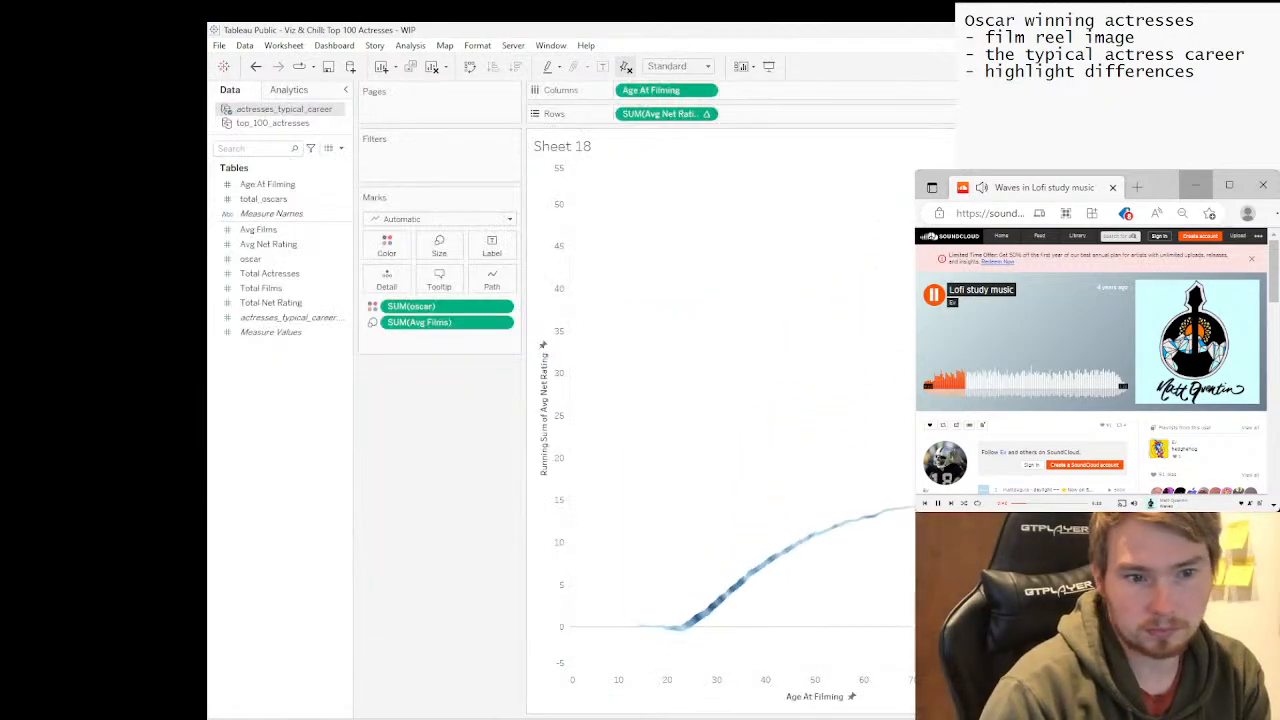
click(572, 717)
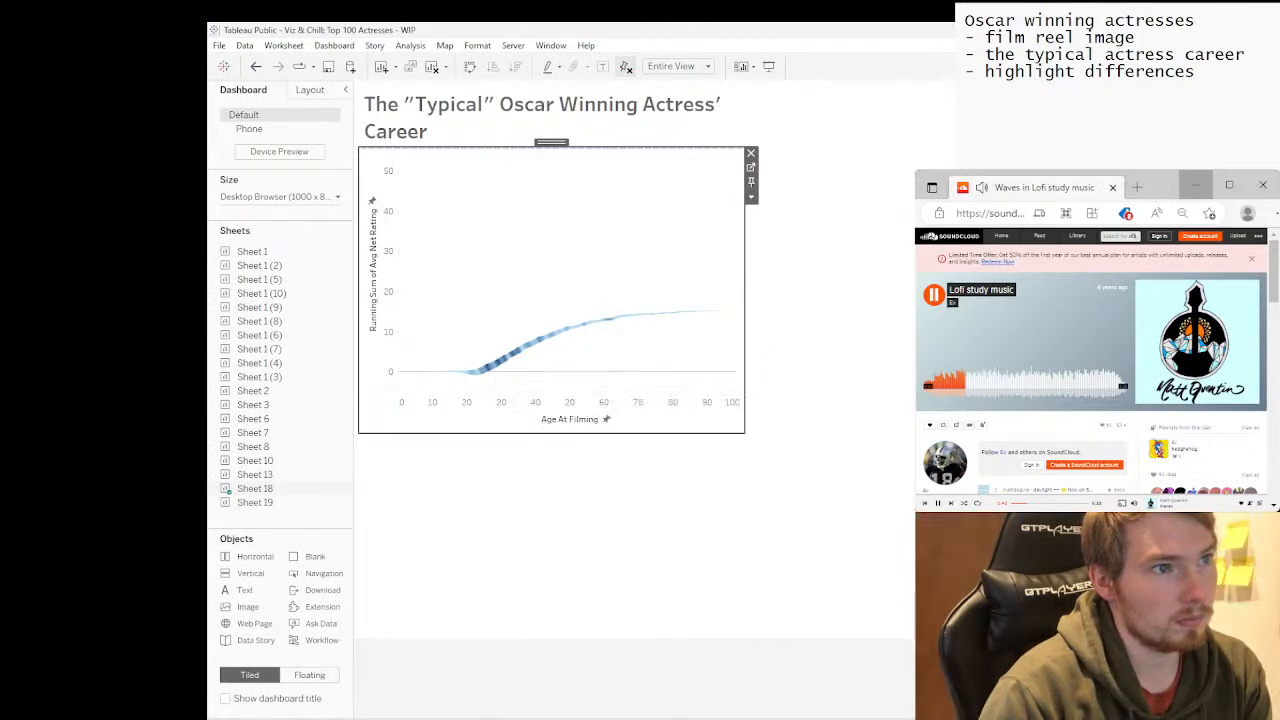
click(751, 167)
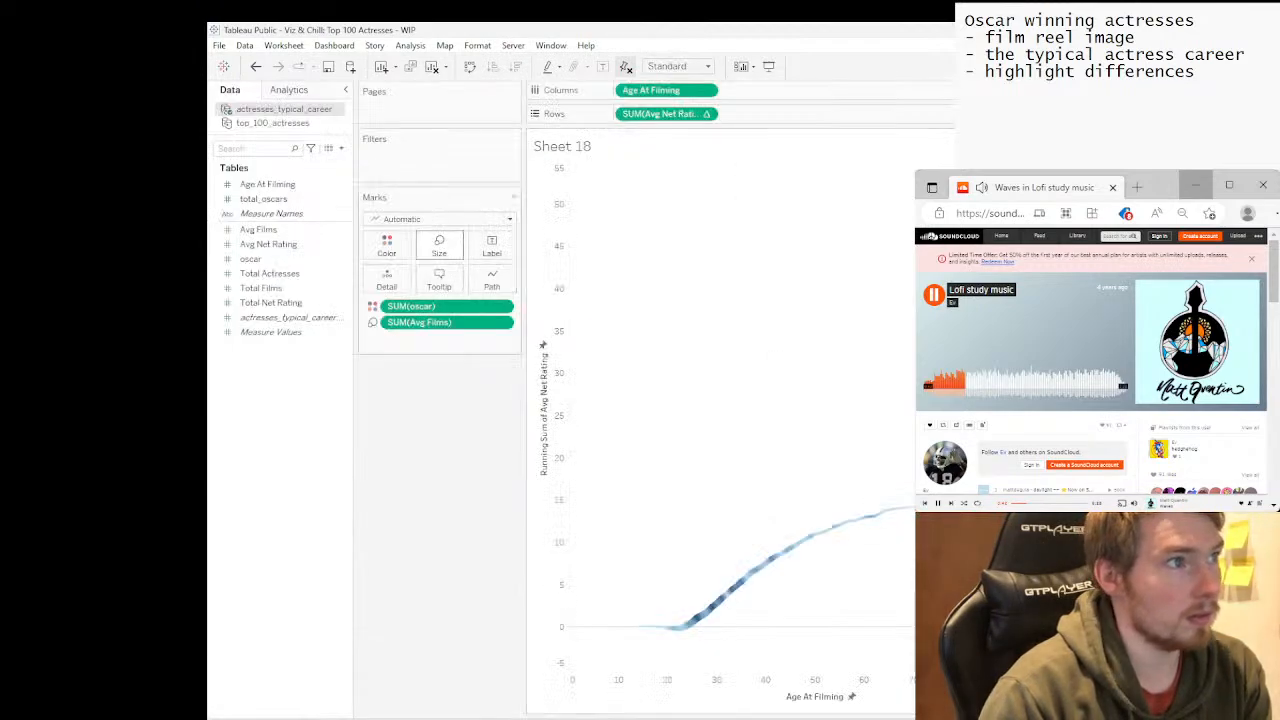
click(386, 246)
click(425, 290)
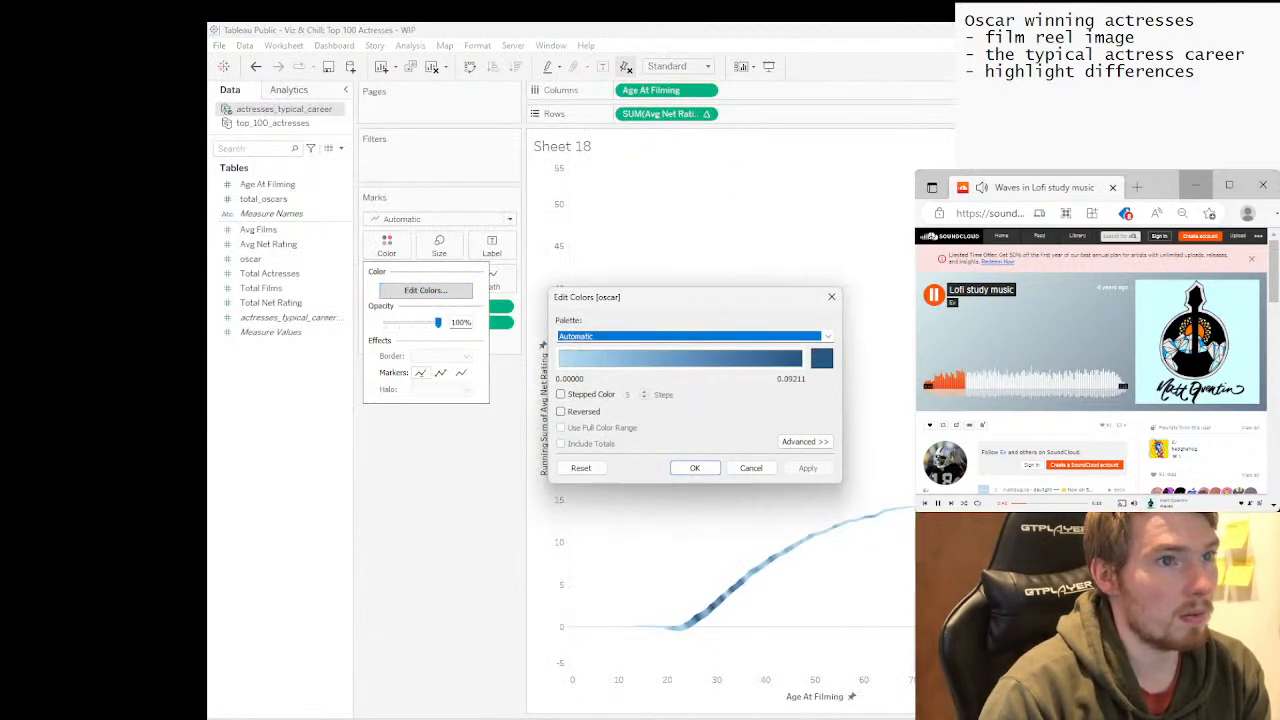
click(692, 336)
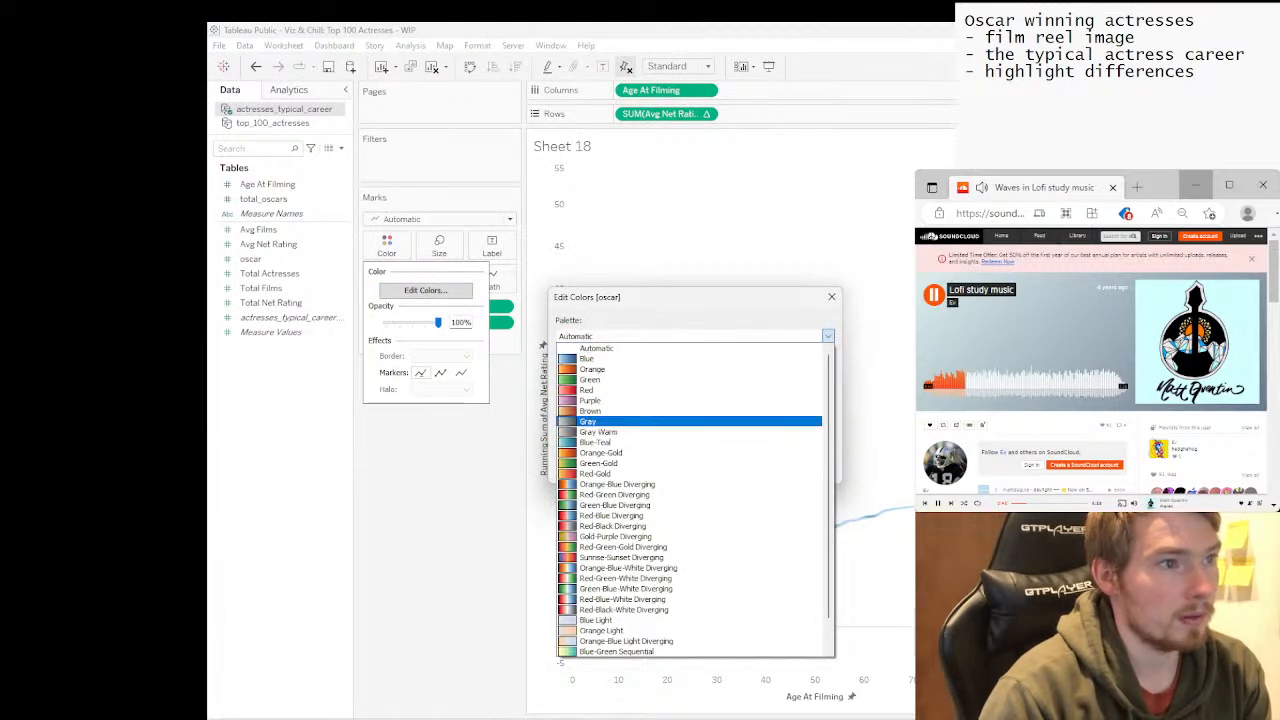
key(Return)
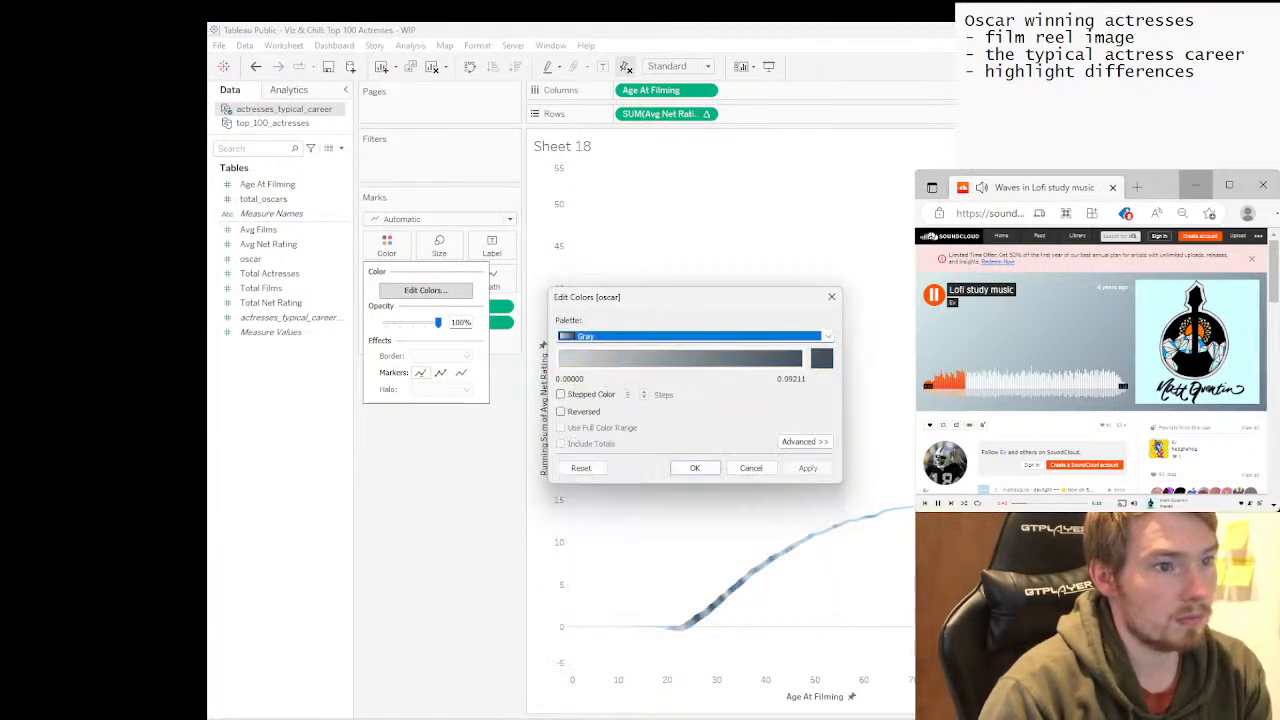
click(695, 468)
click(640, 719)
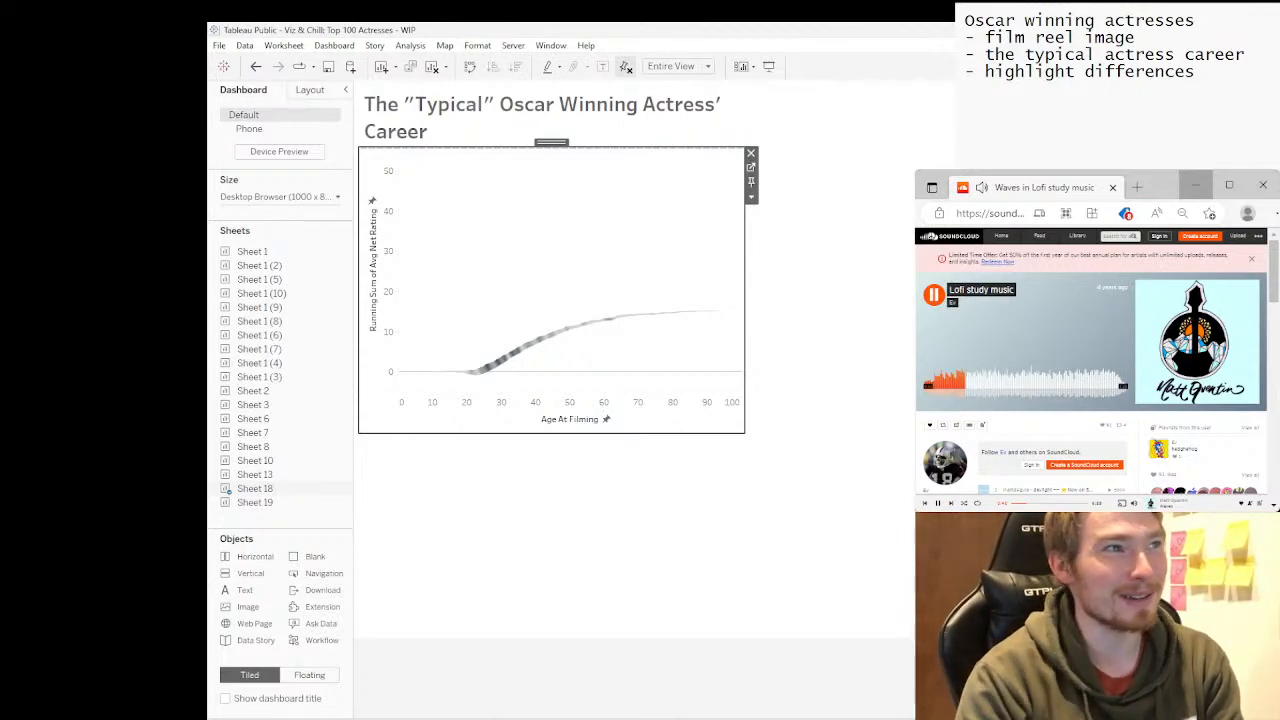
Narrow the dashboard column holding the title and chart, widening the blank area beside it, and save the workbook.
click(600, 530)
click(820, 430)
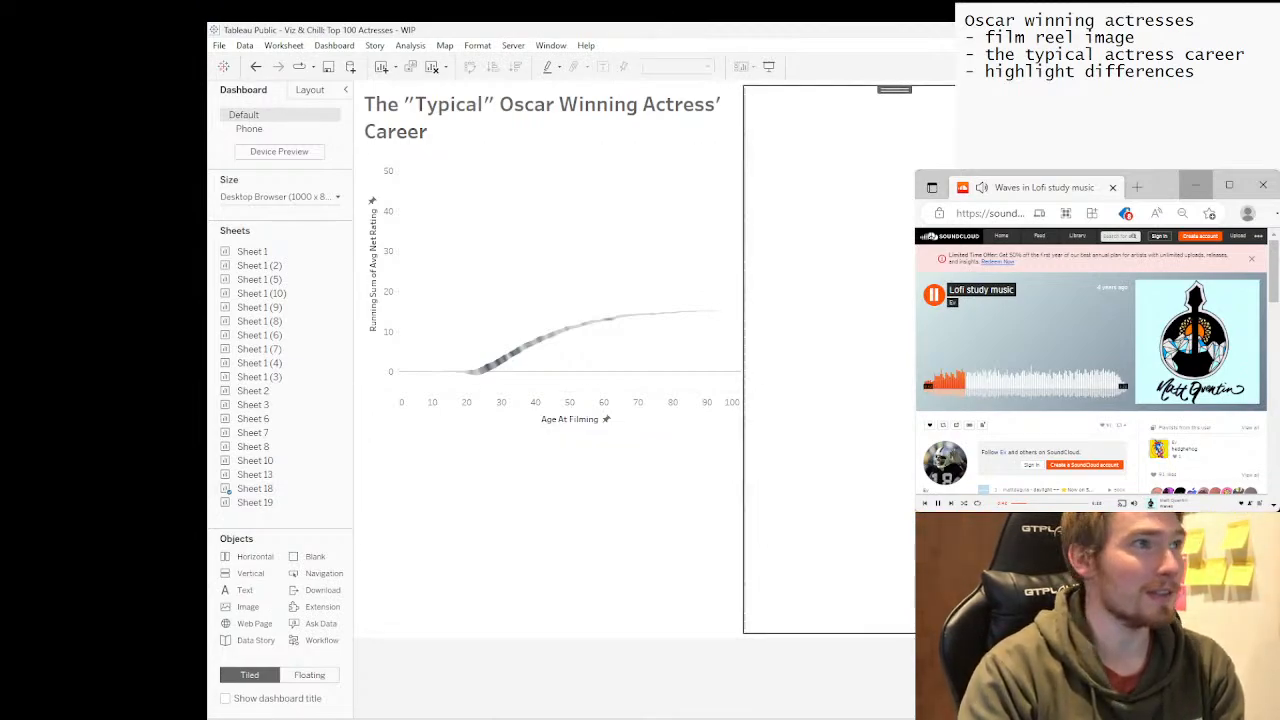
drag(744, 360, 679, 360)
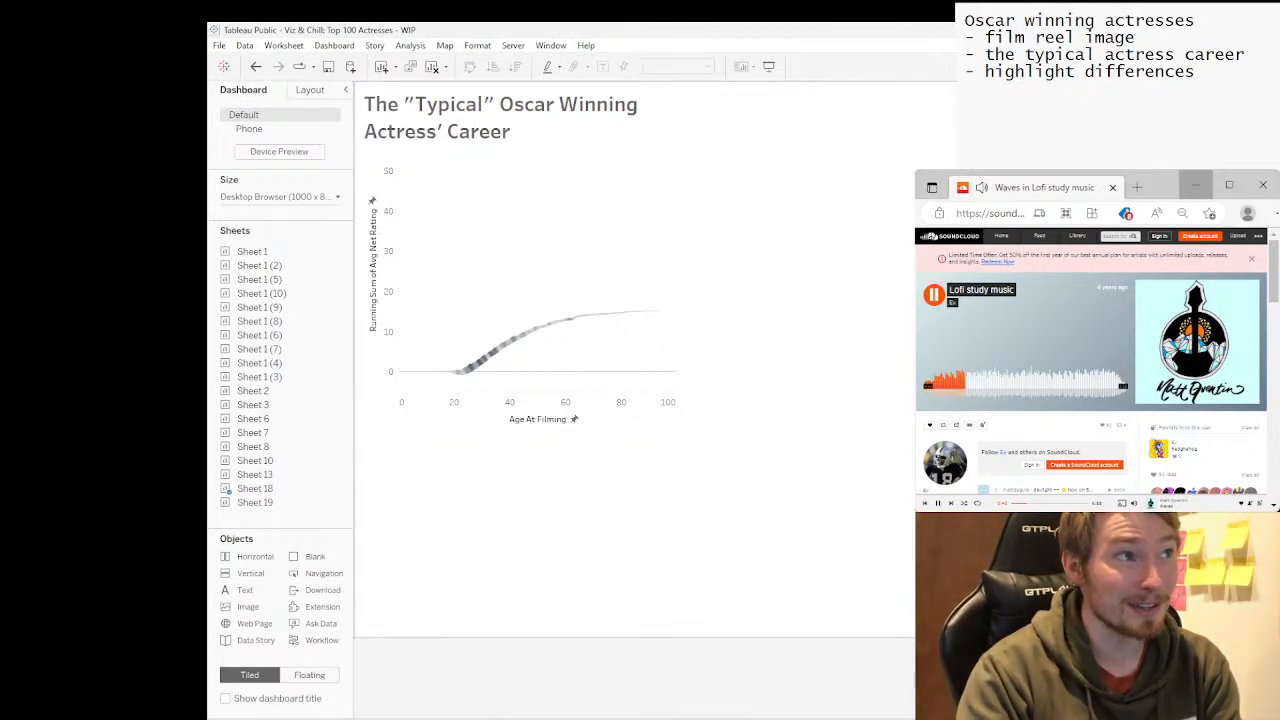
click(328, 67)
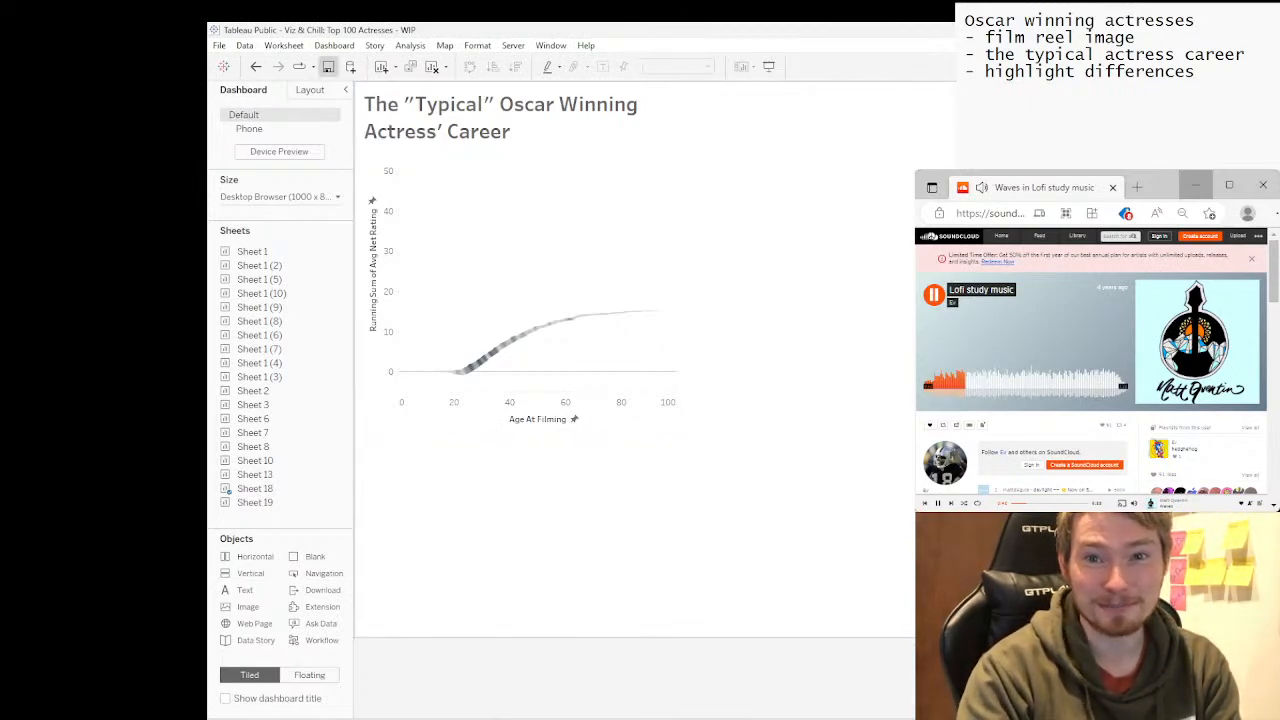